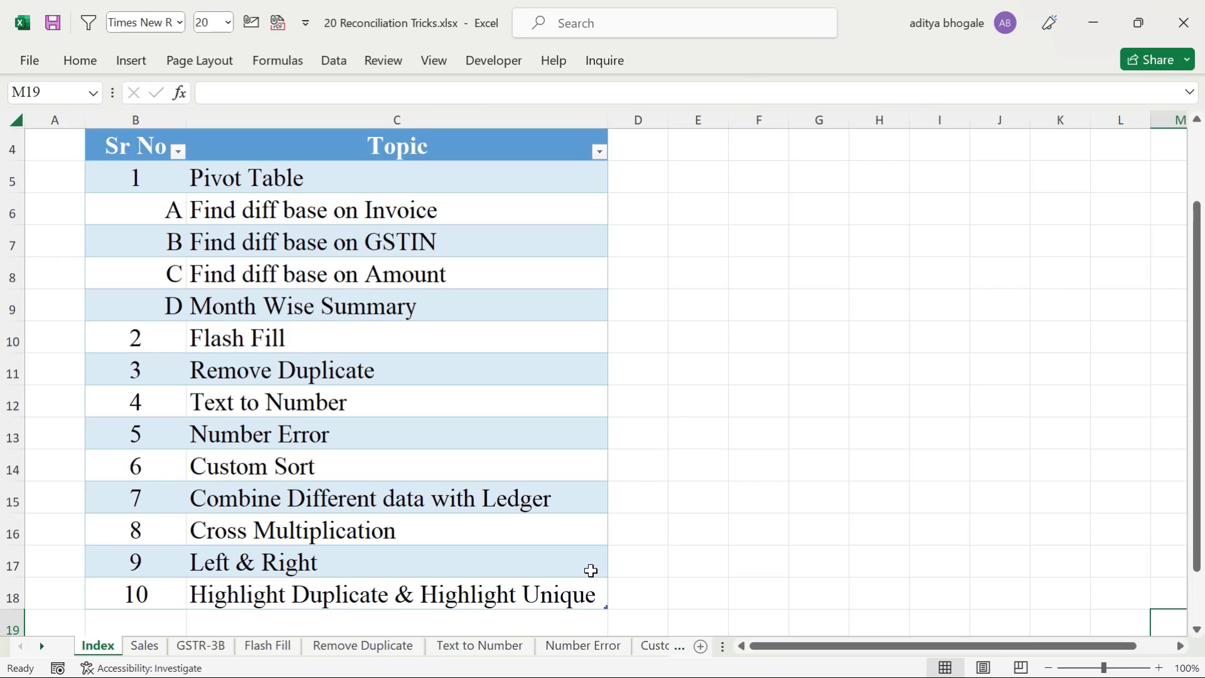
click(135, 177)
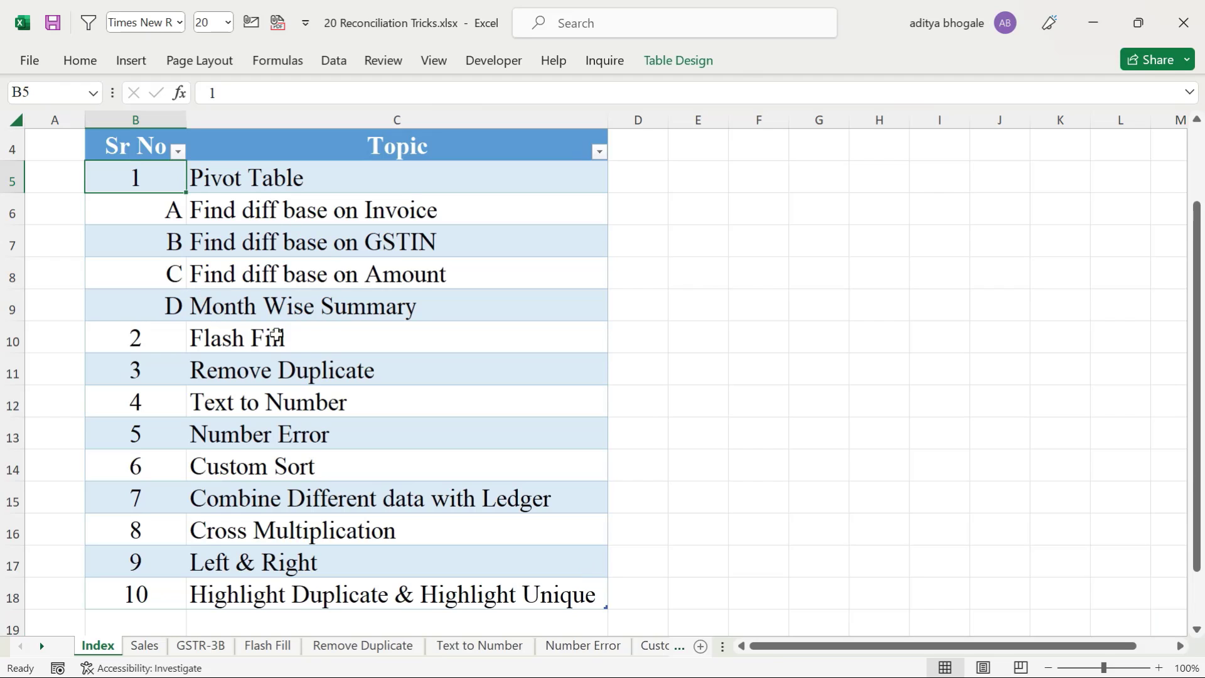
mouse_move(152, 173)
mouse_down()
mouse_move(149, 352)
mouse_move(152, 177)
mouse_up()
click(391, 500)
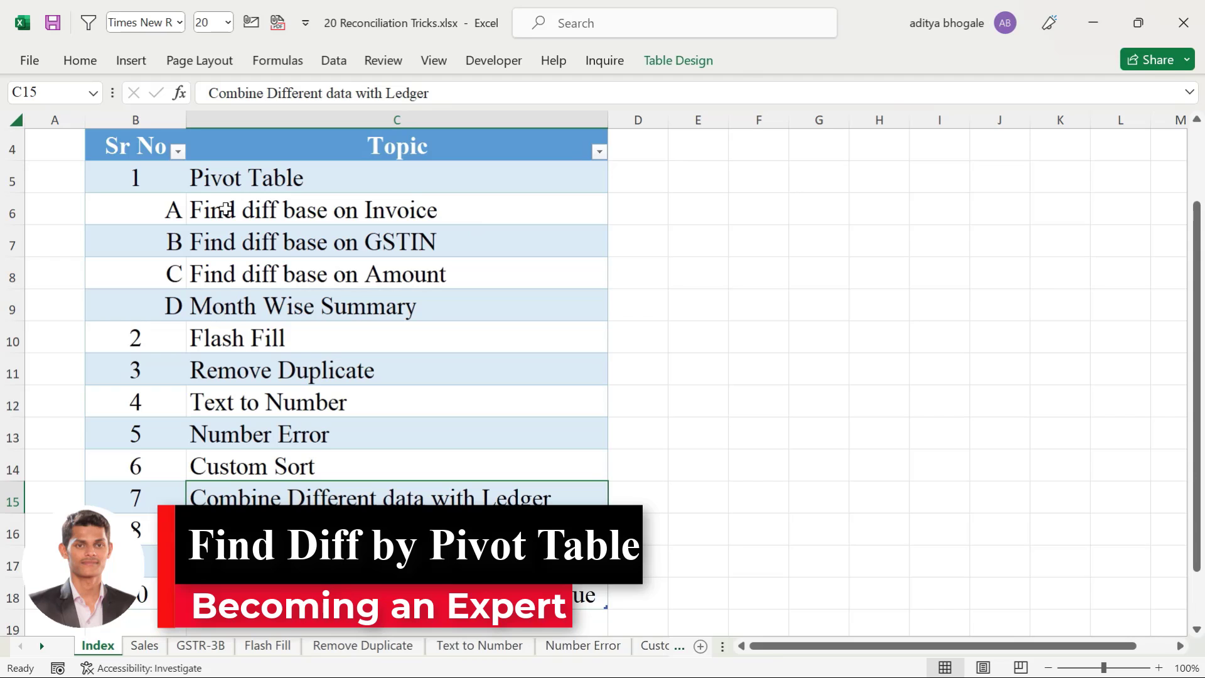
drag(148, 180, 293, 179)
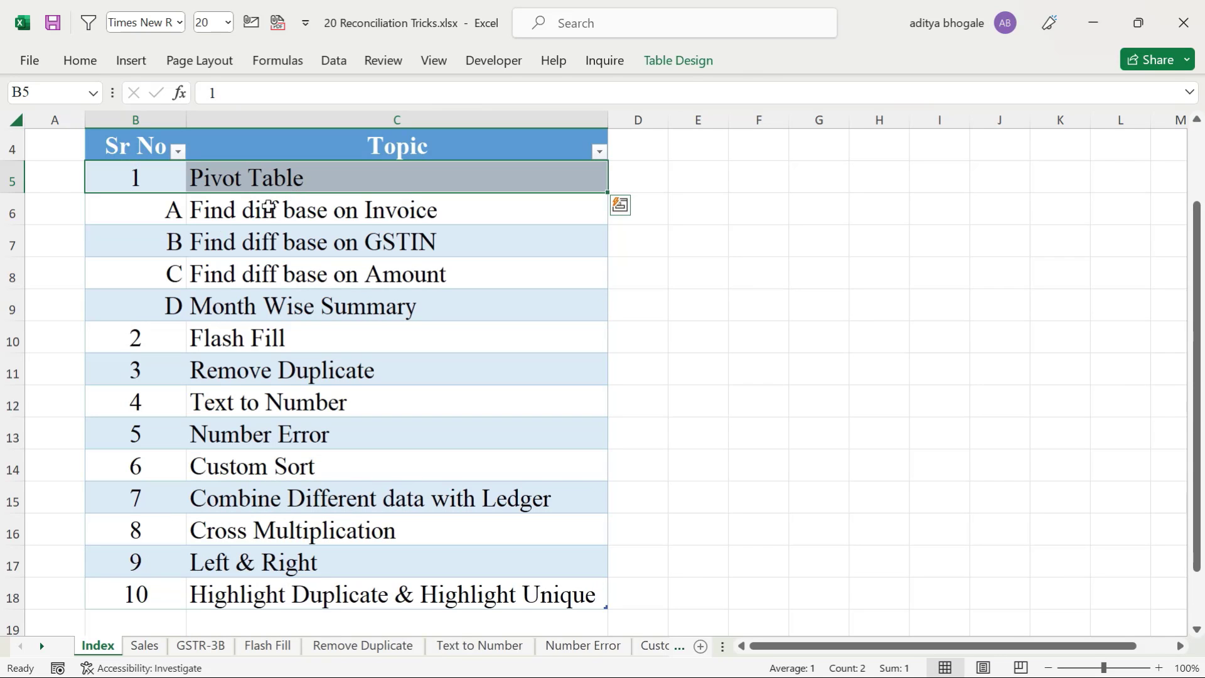
Step: Examine the invoice records on the Sales and GSTR-3B sheets, from the header rows to the end of the GSTR-3B data
click(151, 645)
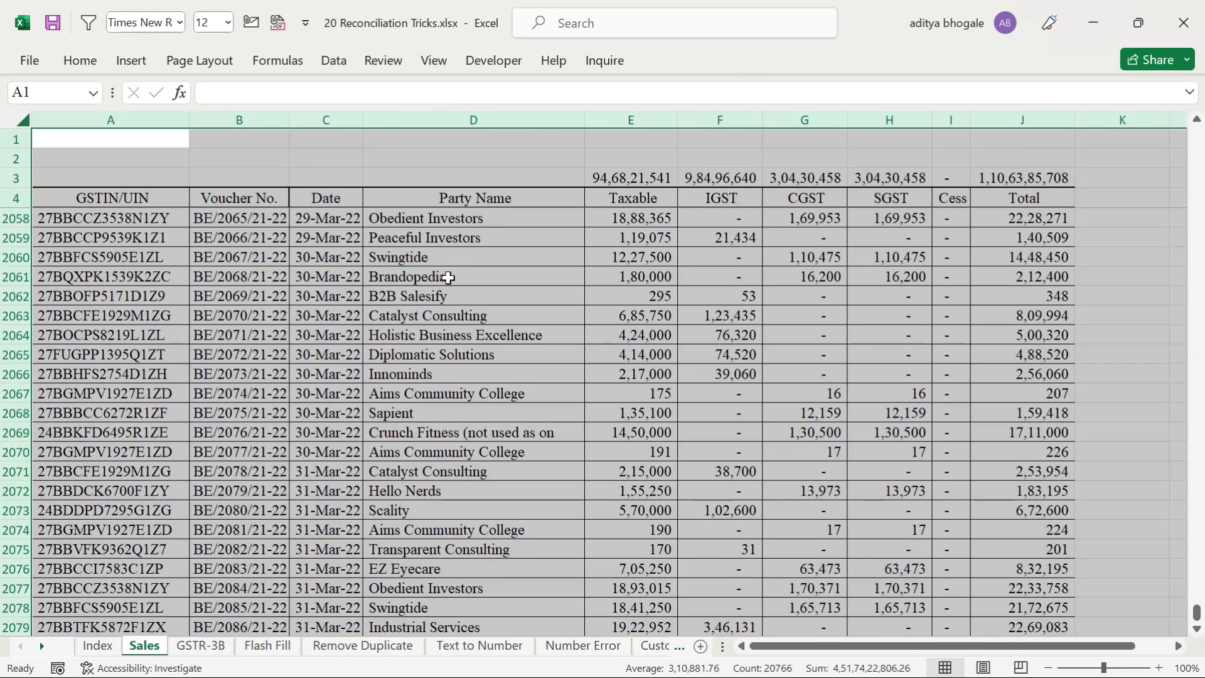
drag(178, 196, 217, 306)
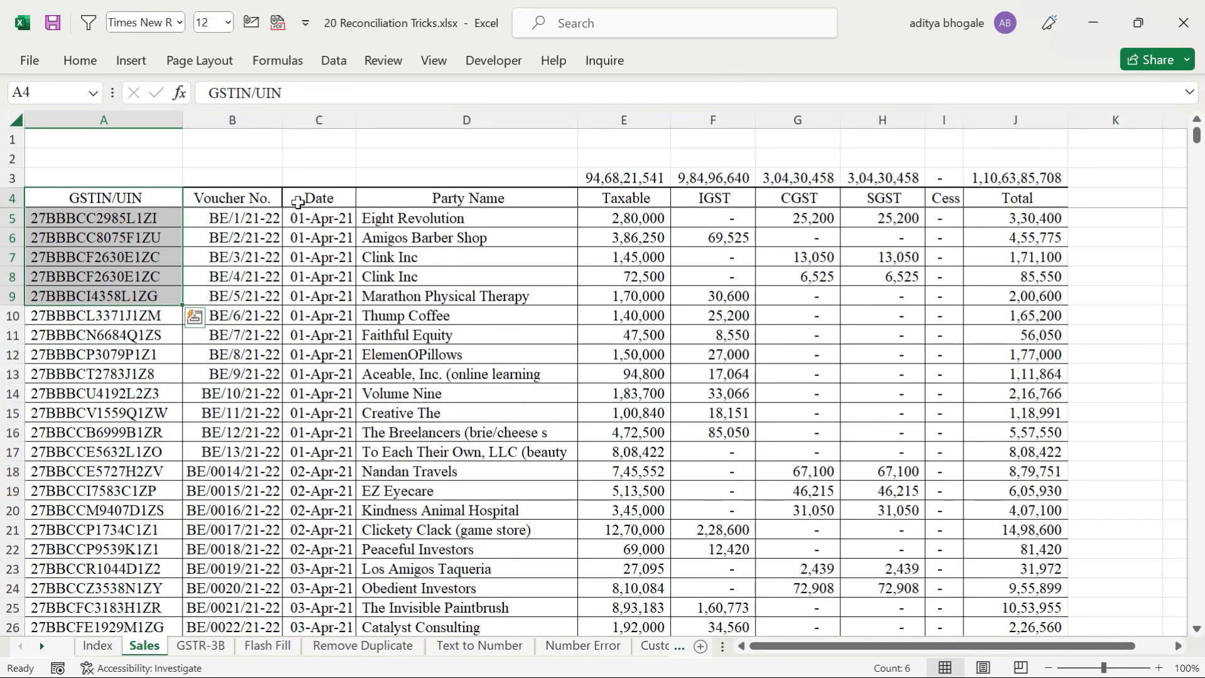
click(201, 646)
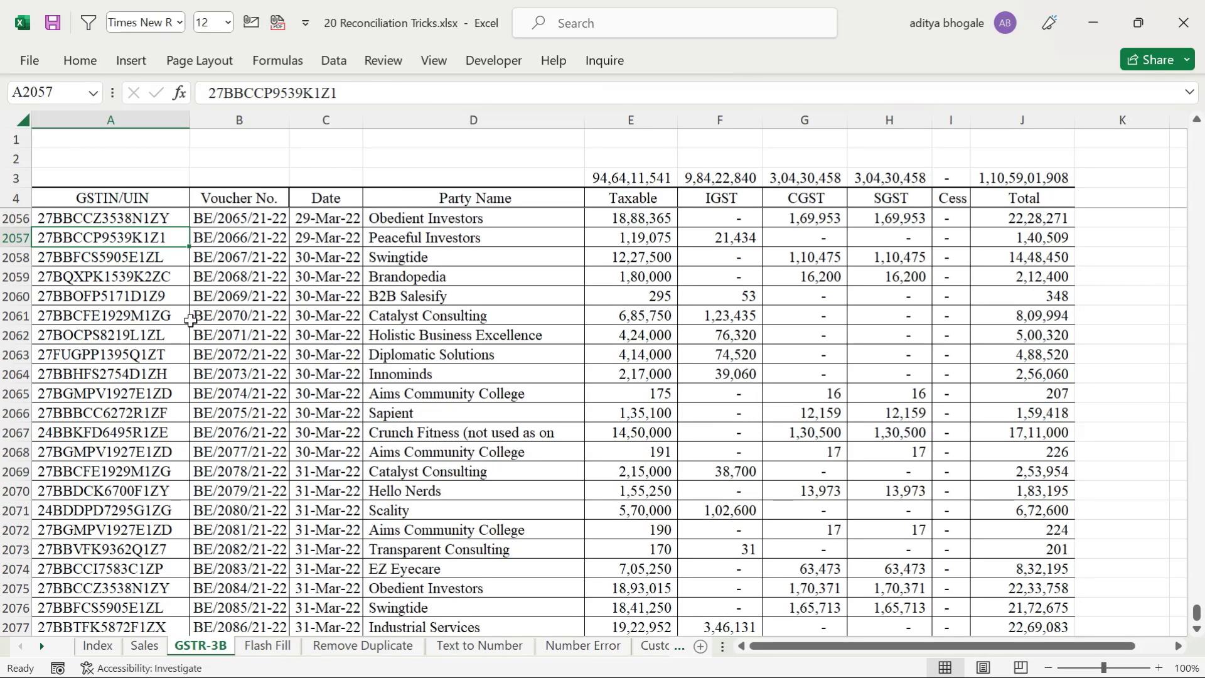
key(Down)
key(Down)
key(Down)
key(Down)
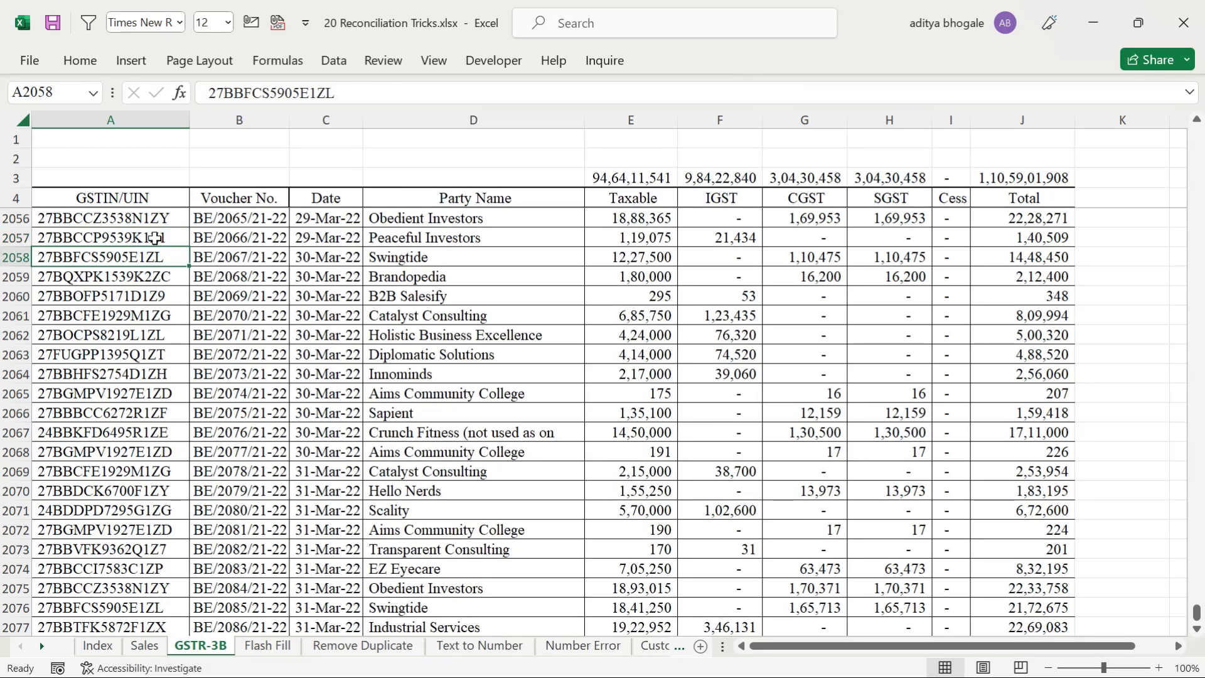
key(ctrl+Down)
scroll(153, 238, down, 7)
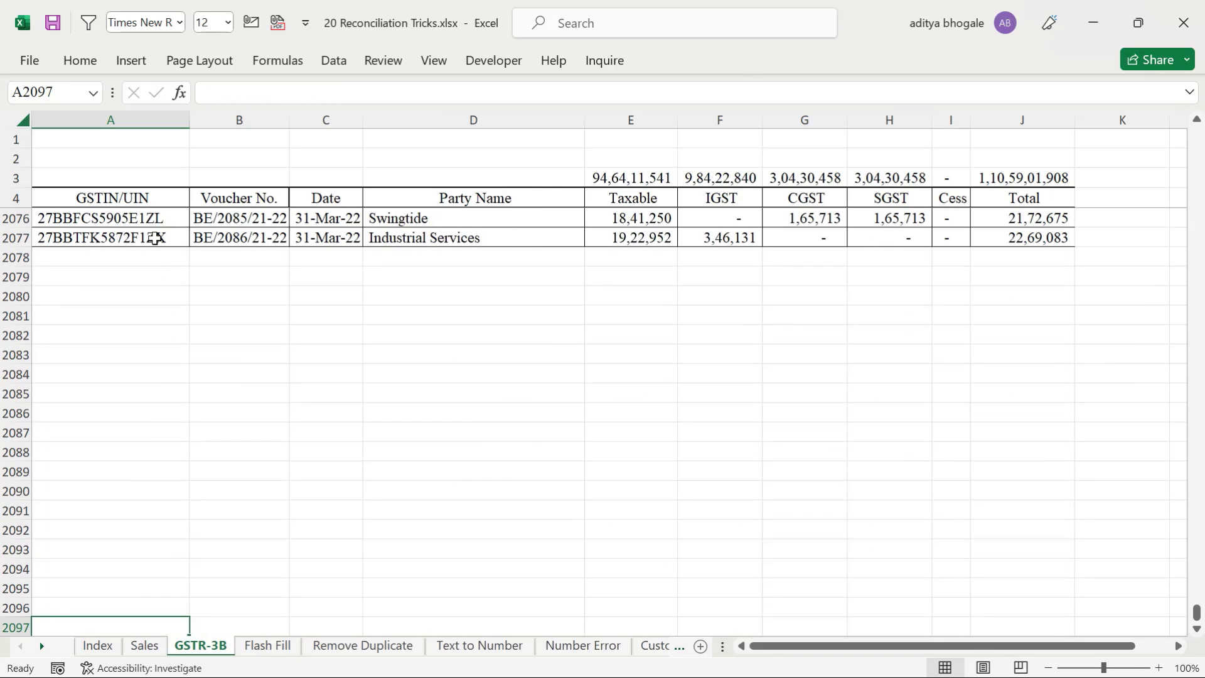
key(ctrl+Up)
key(Down)
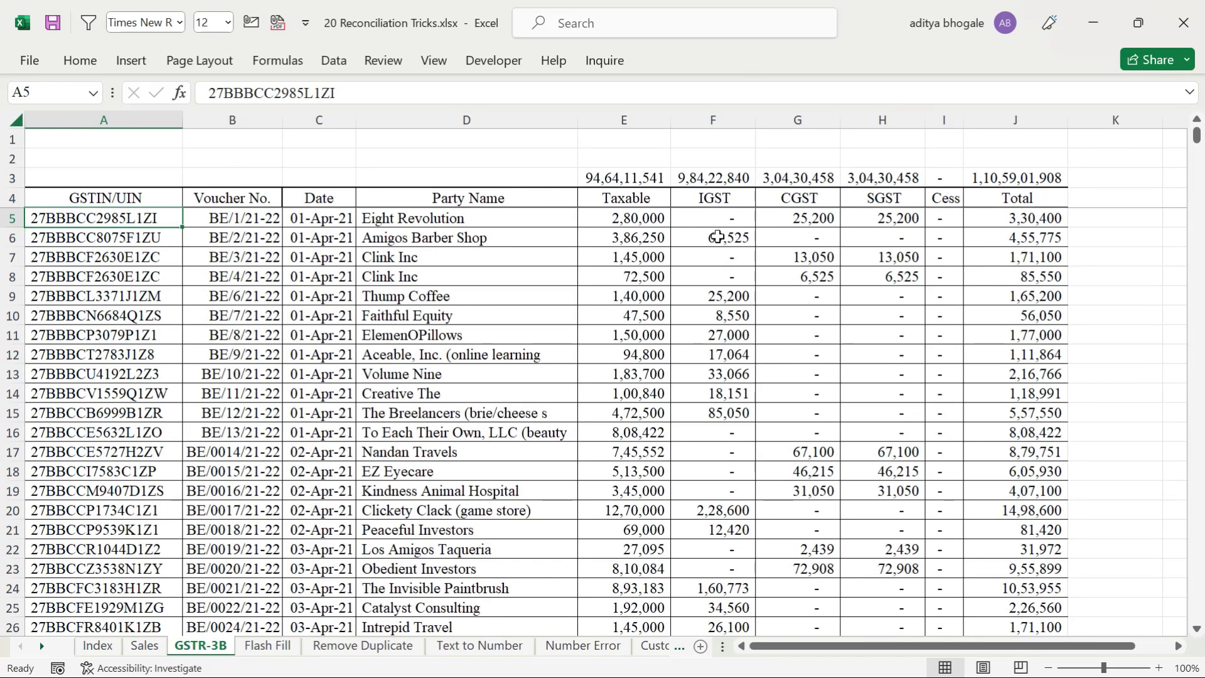
Step: Copy the Sales sheet's totals from E3:J3 and paste them as values into the GSTR-3B sheet starting at E2
click(145, 645)
click(616, 178)
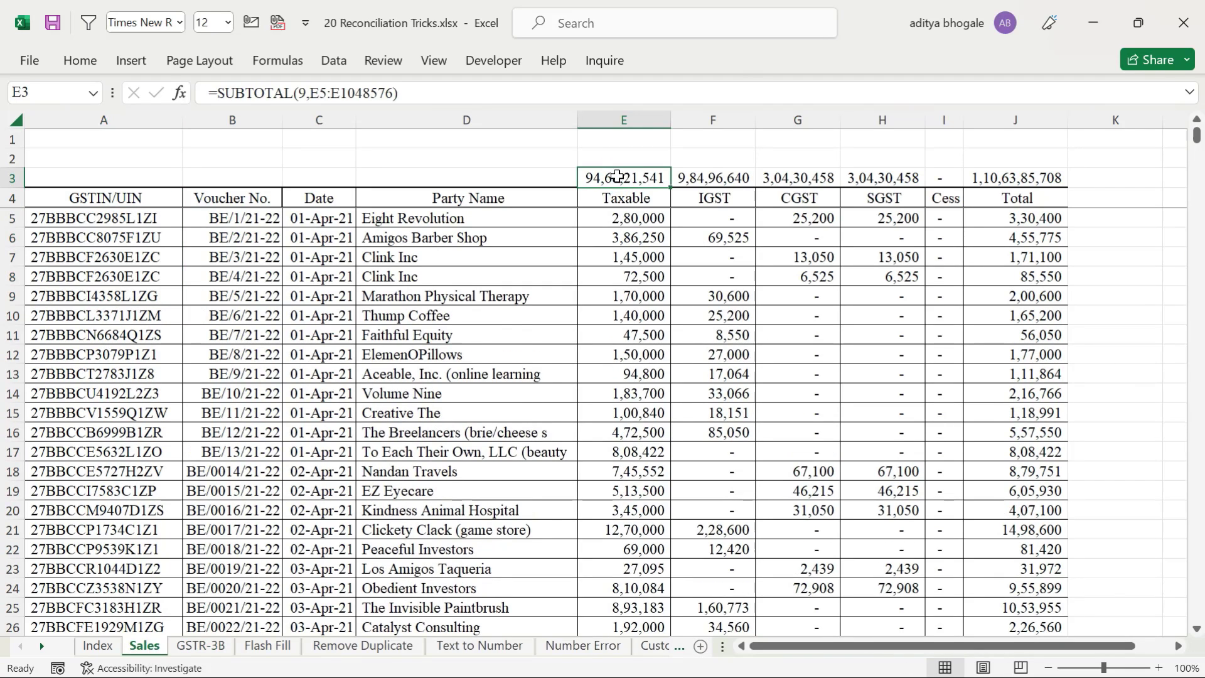
key(ctrl+shift+Right)
key(ctrl+c)
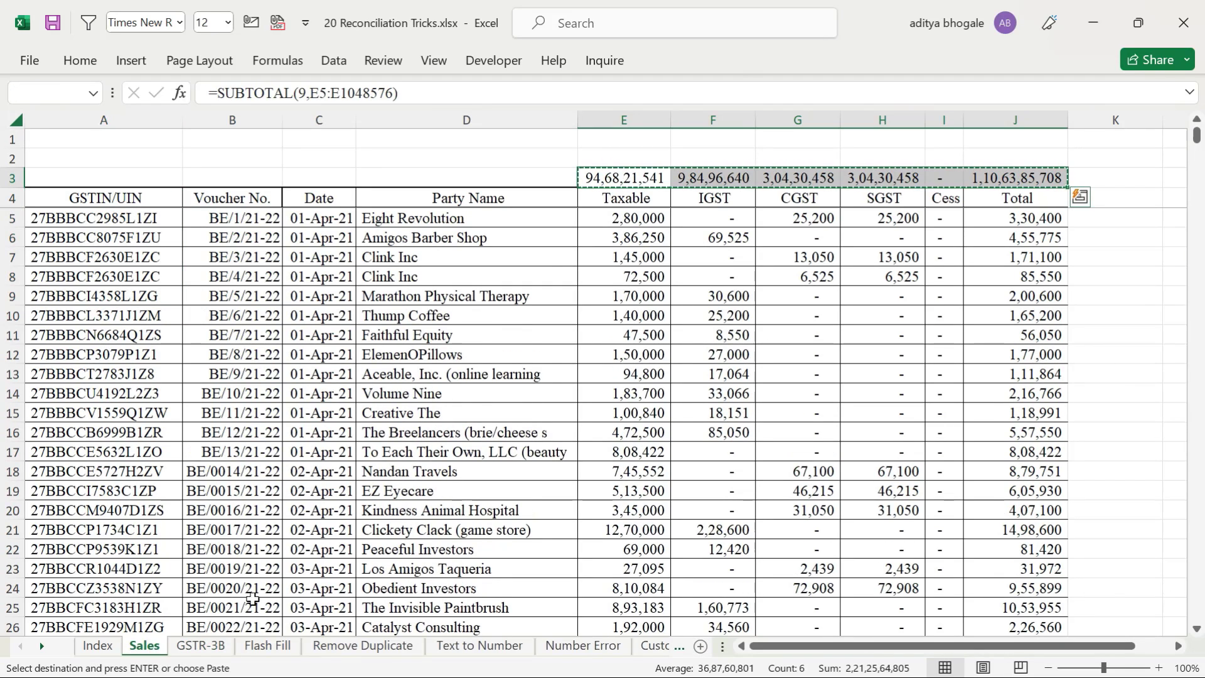
key(ctrl+Page_Down)
click(625, 154)
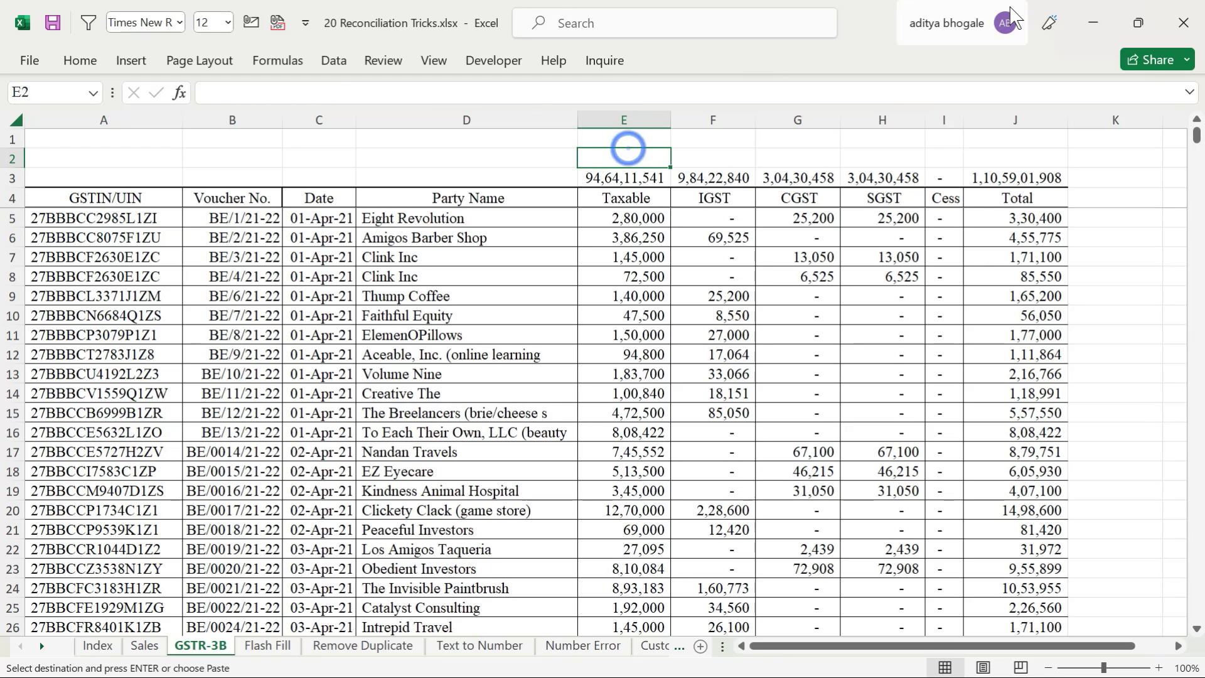
key(ctrl+alt+v)
key(v)
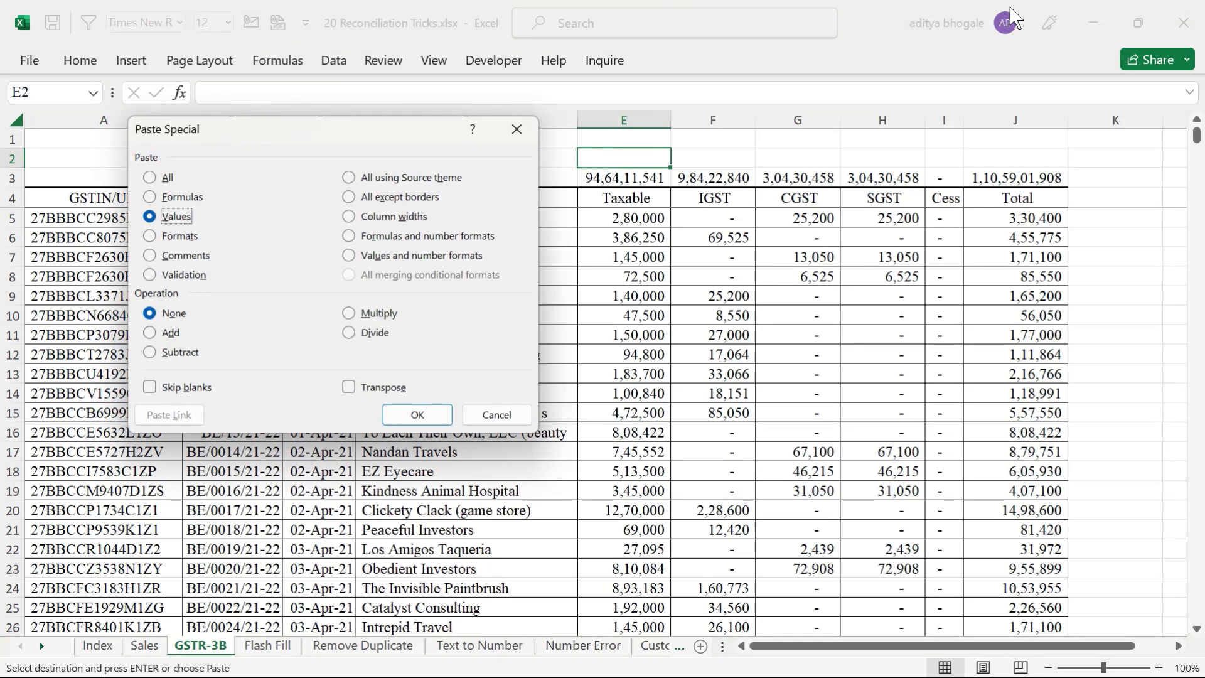
key(Return)
Step: Calculate the taxable difference in E1 of the GSTR-3B sheet with the formula =E3-E2
click(621, 139)
text(=)
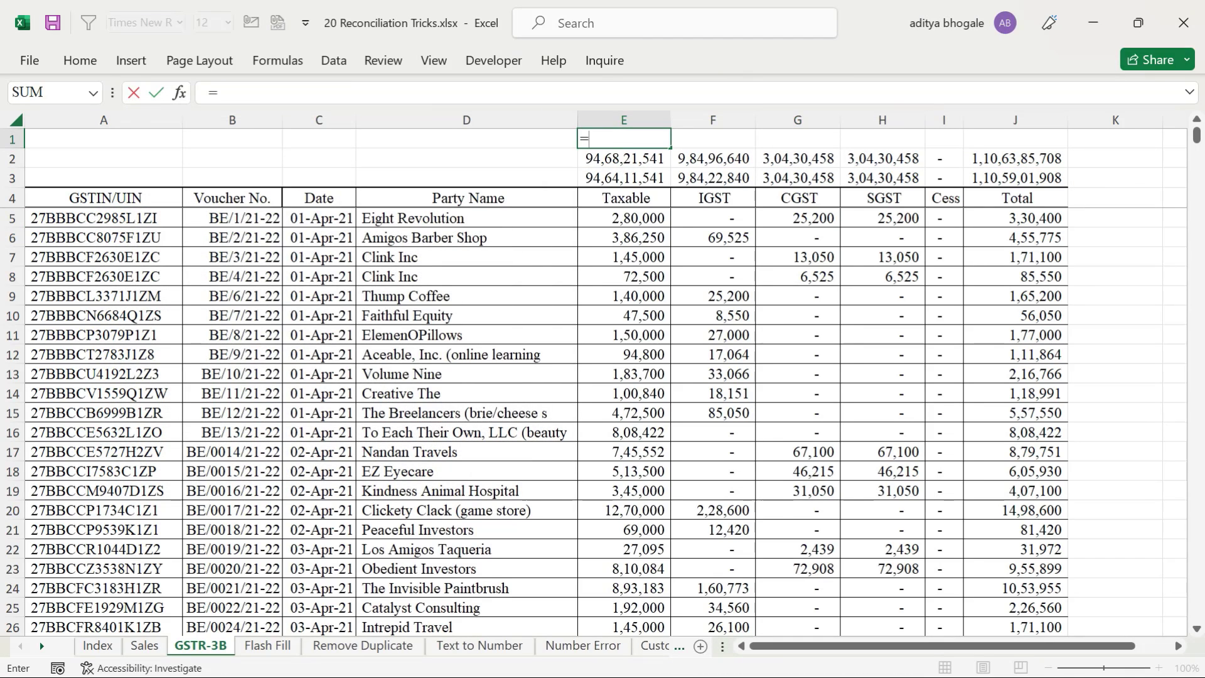
key(Down)
key(Down)
text(-)
key(Down)
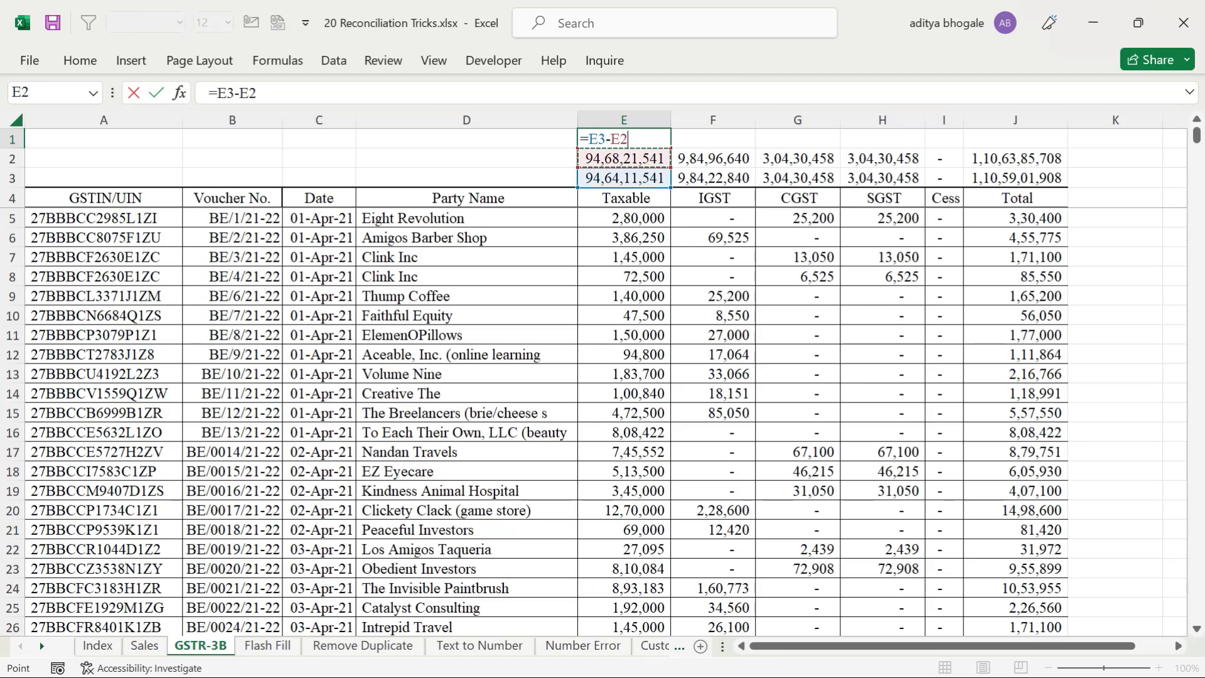
key(ctrl+Return)
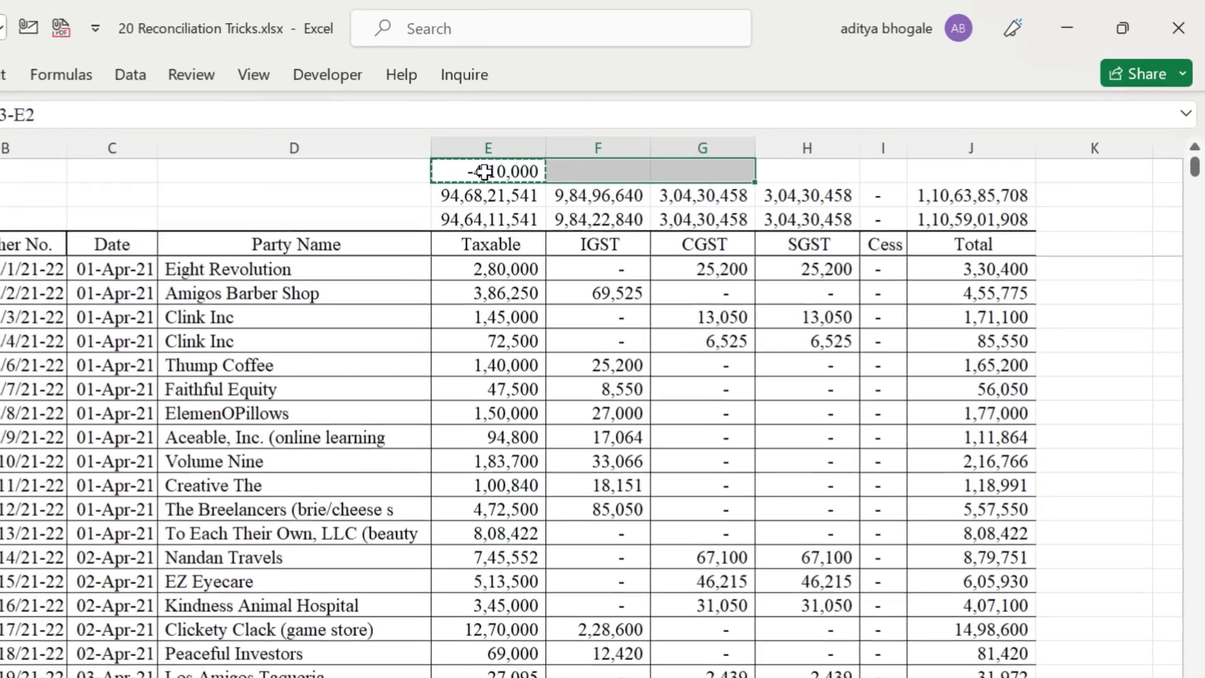
Step: Copy the difference formula from E1 across to the Total column, filling E1:J1
key(ctrl+c)
key(shift+Right)
key(shift+Right)
key(shift+Right)
key(shift+Right)
key(shift+Right)
key(ctrl+v)
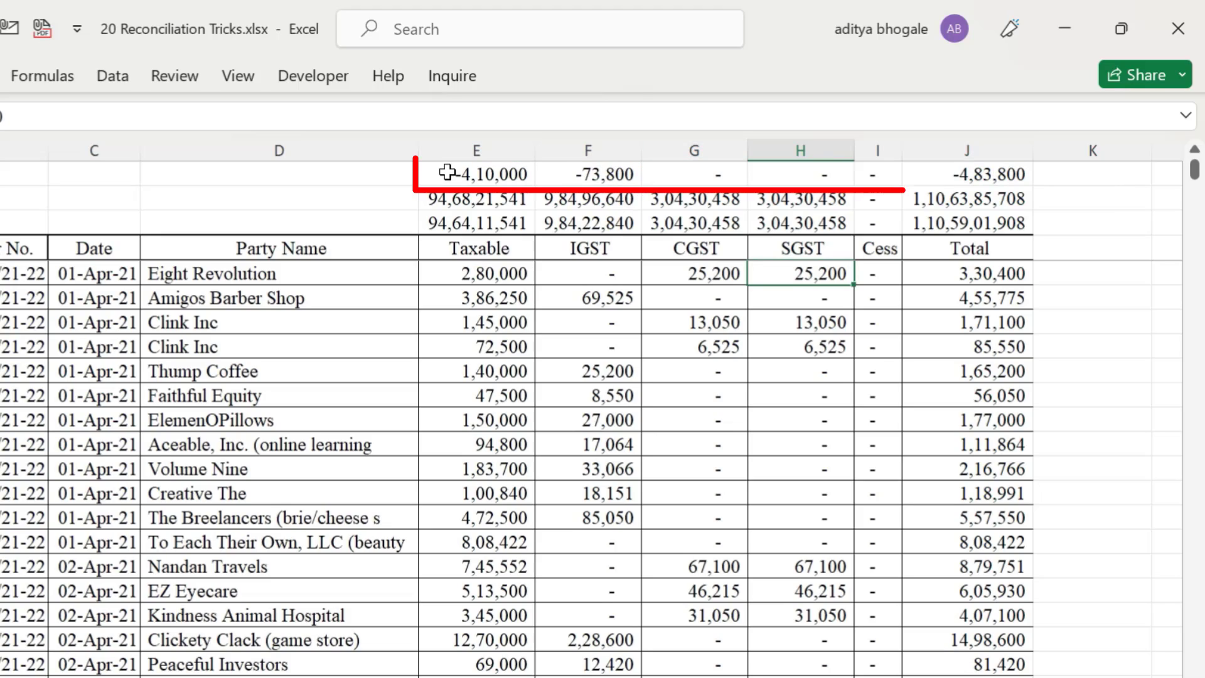
Step: Review the difference row and invoice records on GSTR-3B against the Sales sheet, and check the invoice-based topic on the Index sheet
drag(448, 172, 966, 174)
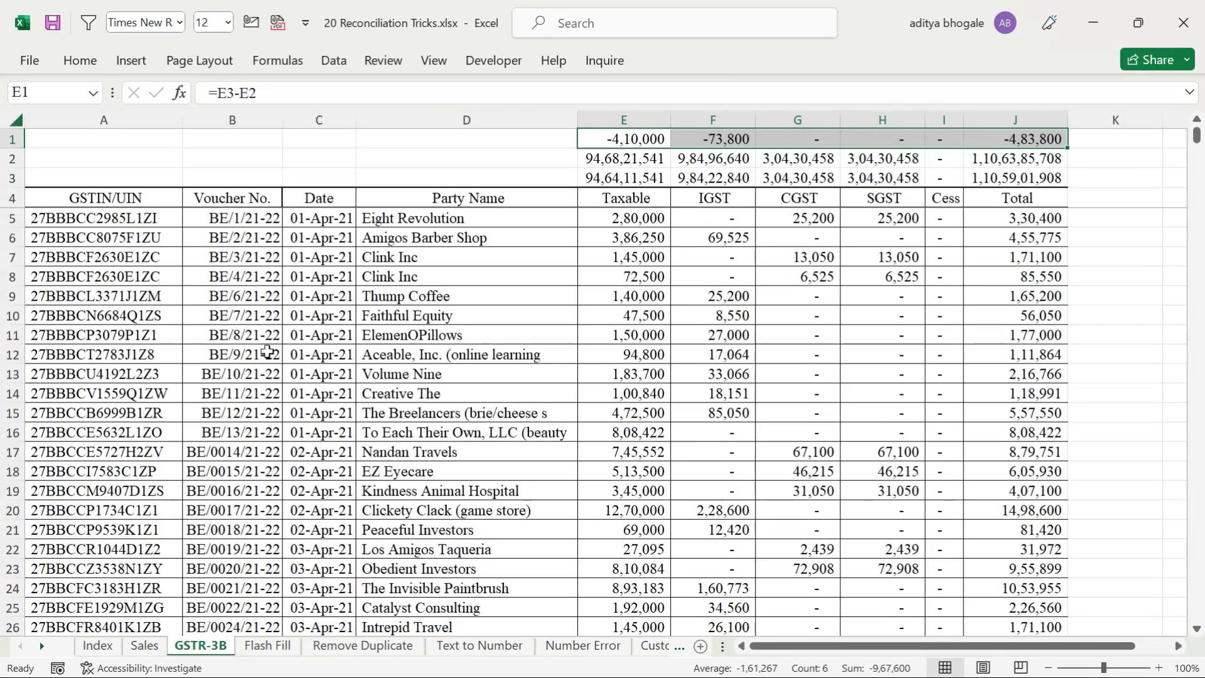
drag(164, 384, 443, 381)
drag(510, 349, 509, 349)
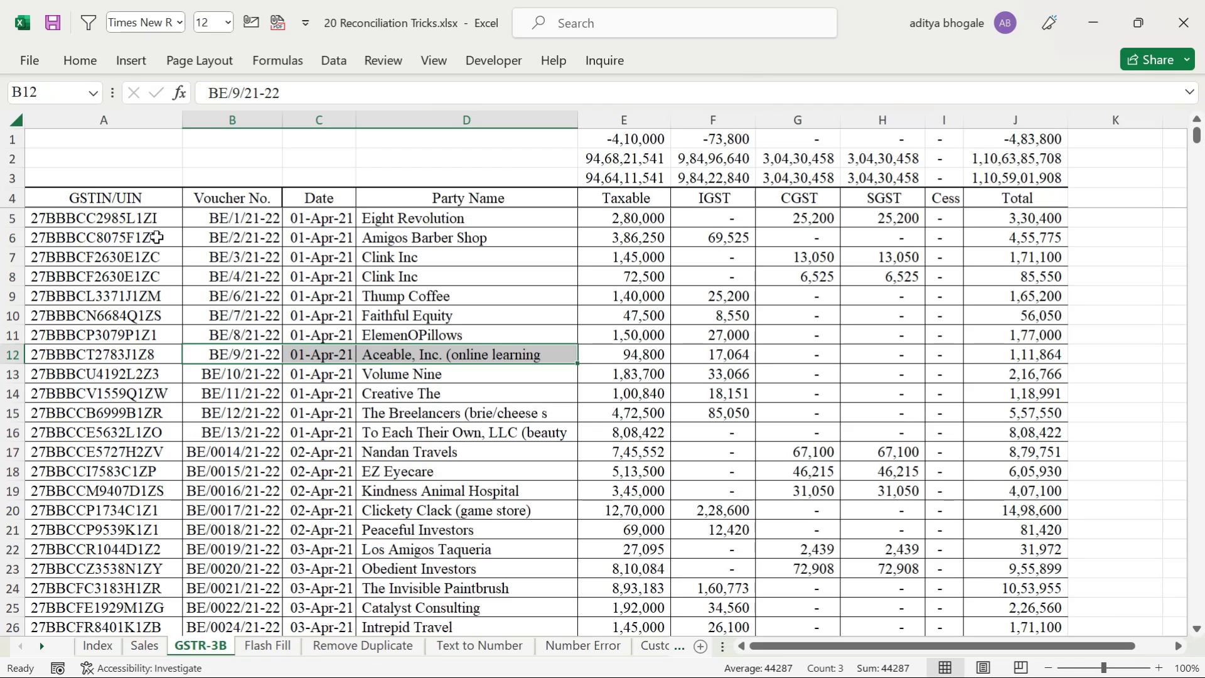
click(145, 216)
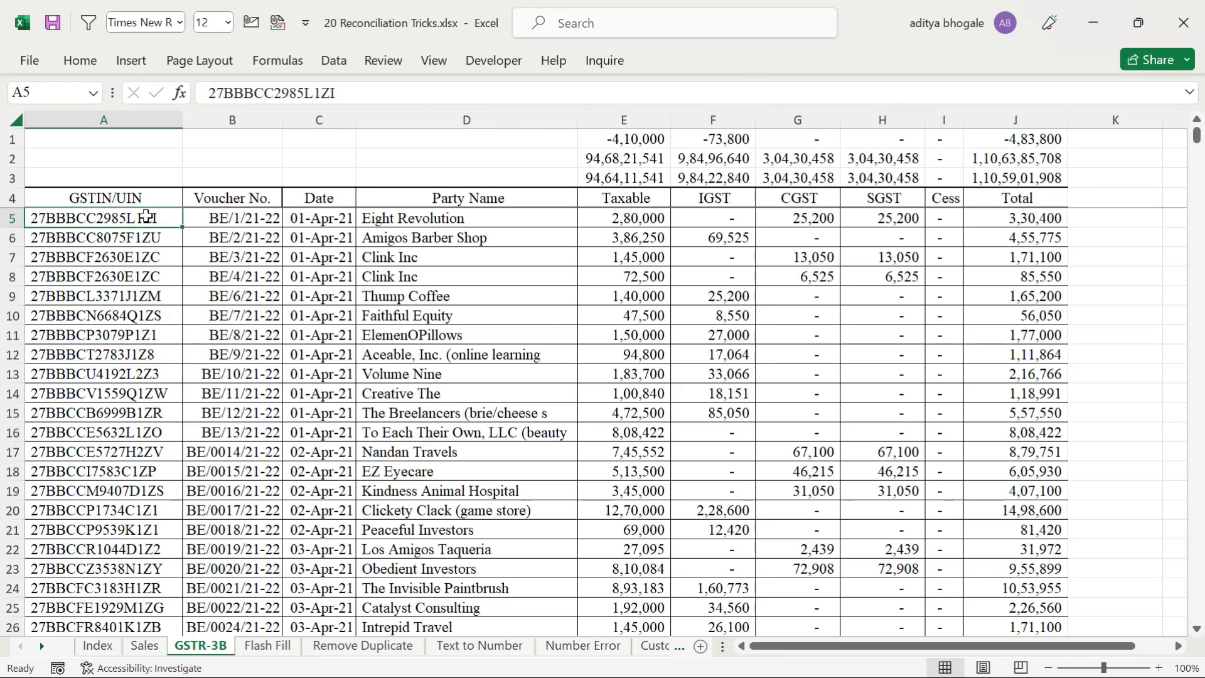
key(ctrl+shift+Down)
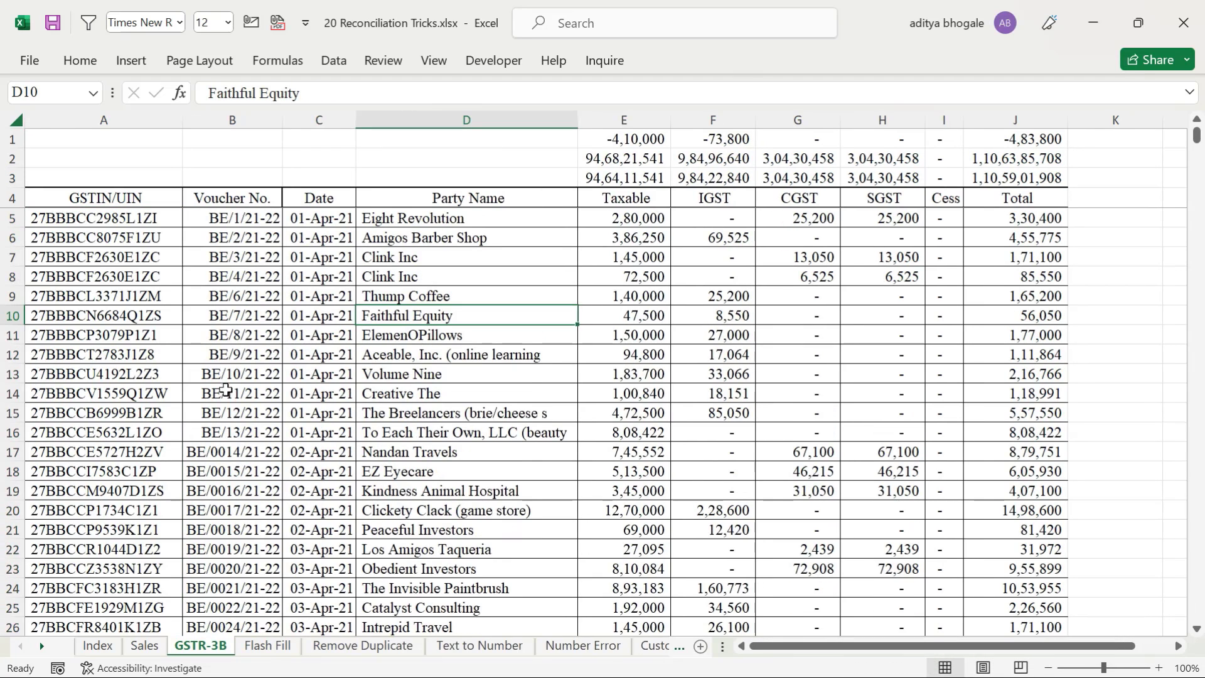
click(144, 645)
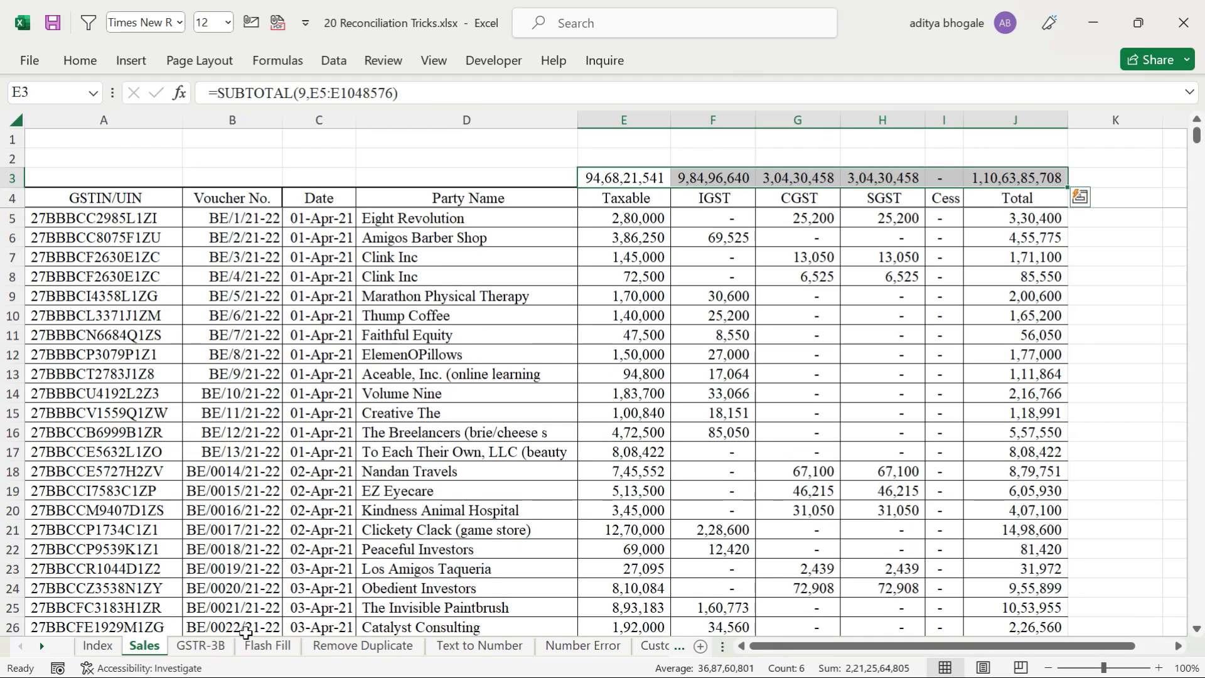
click(221, 646)
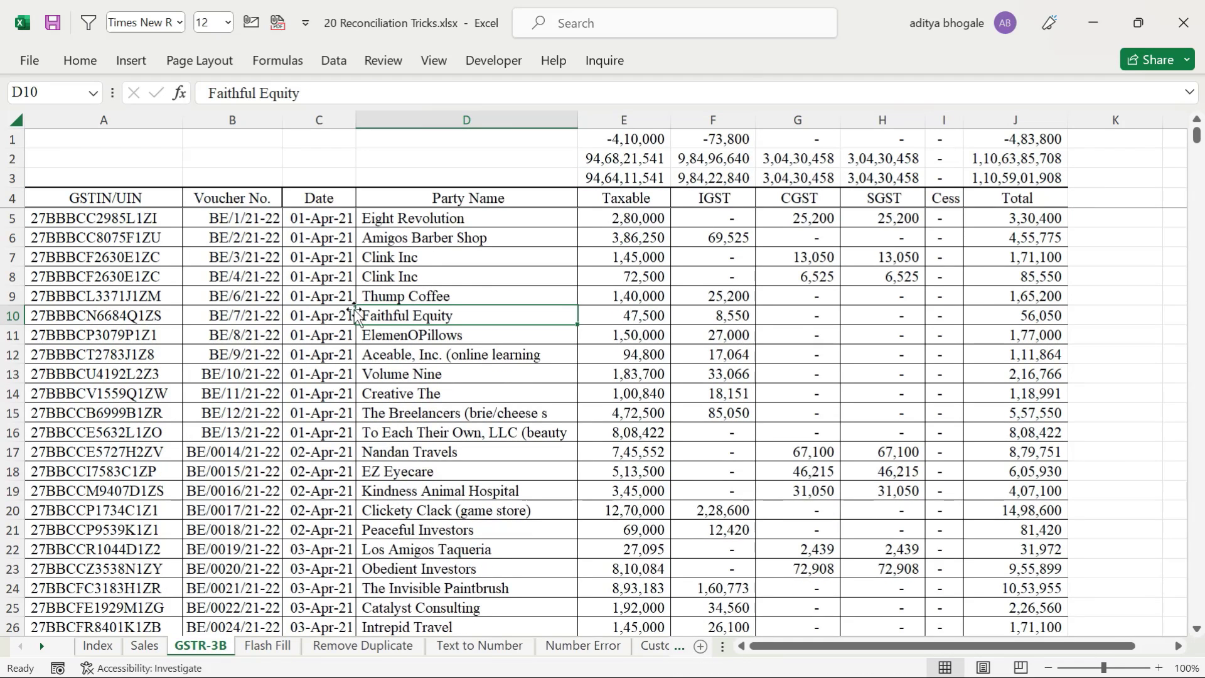
click(98, 645)
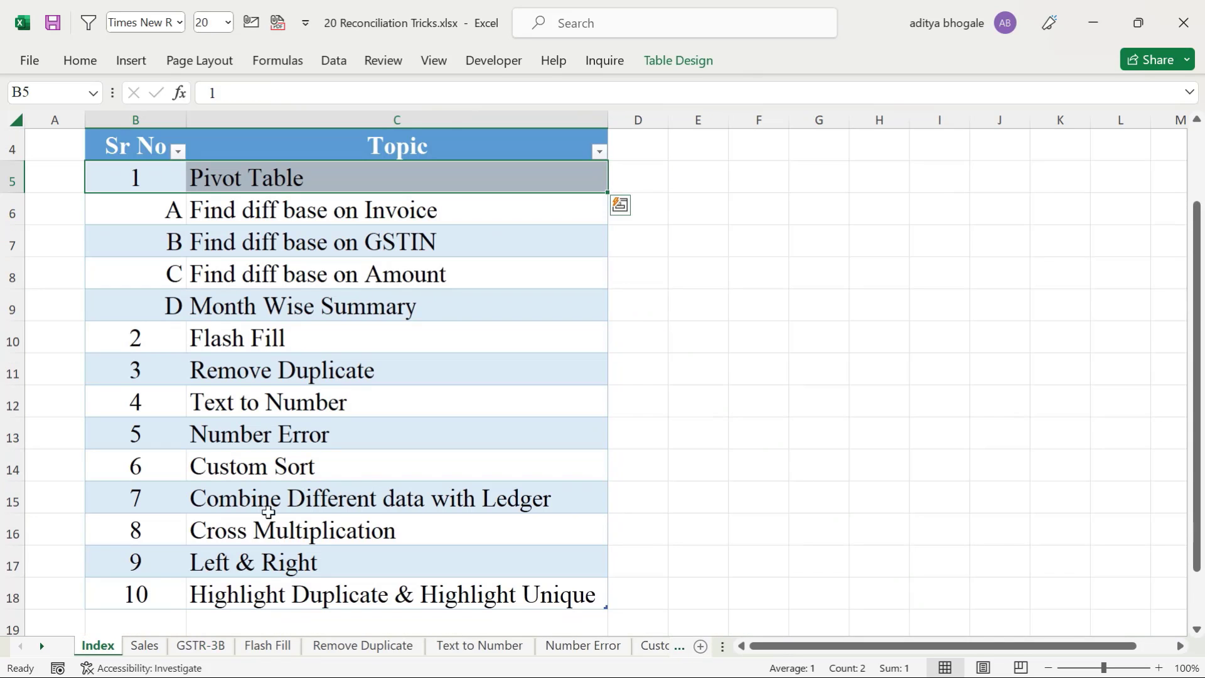
click(292, 211)
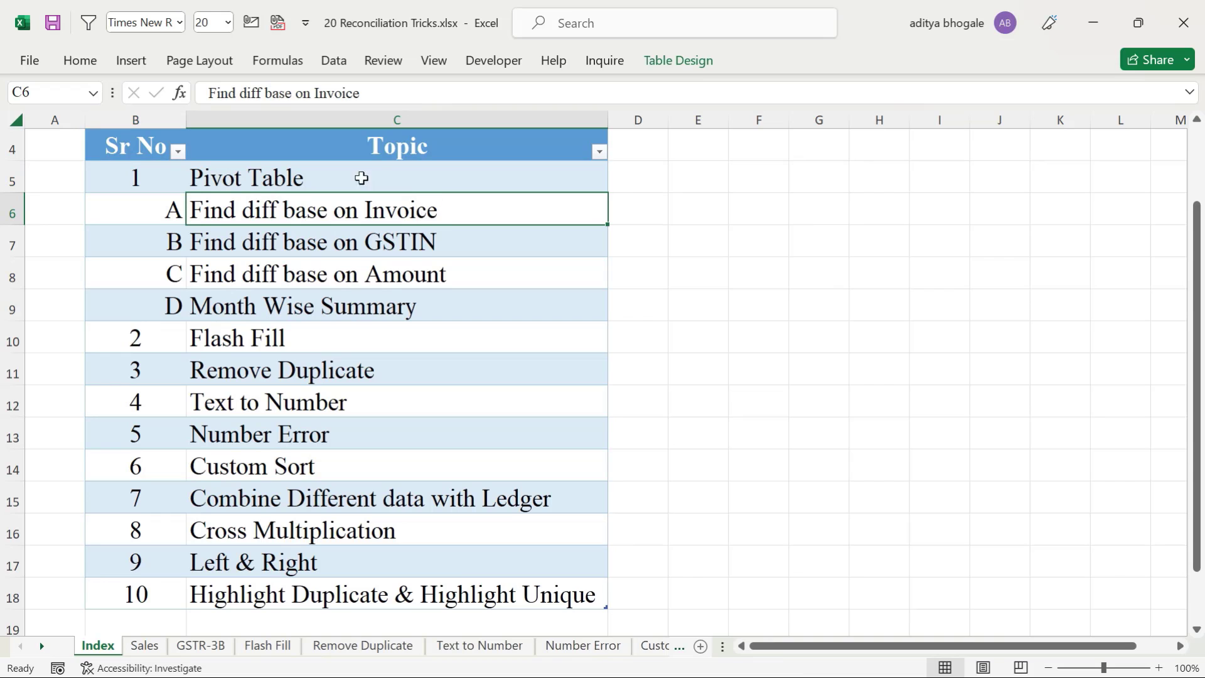
Step: Copy the entire sales table from the Sales sheet, including its header row starting at A4
key(ctrl+Page_Down)
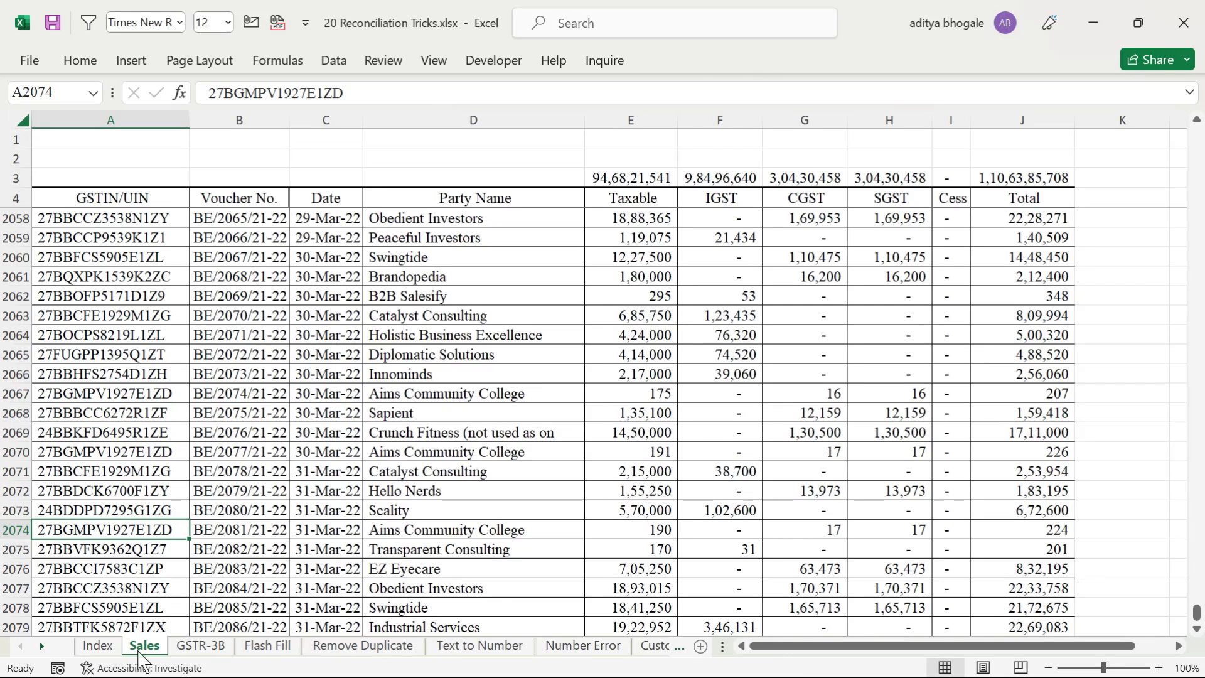
click(70, 201)
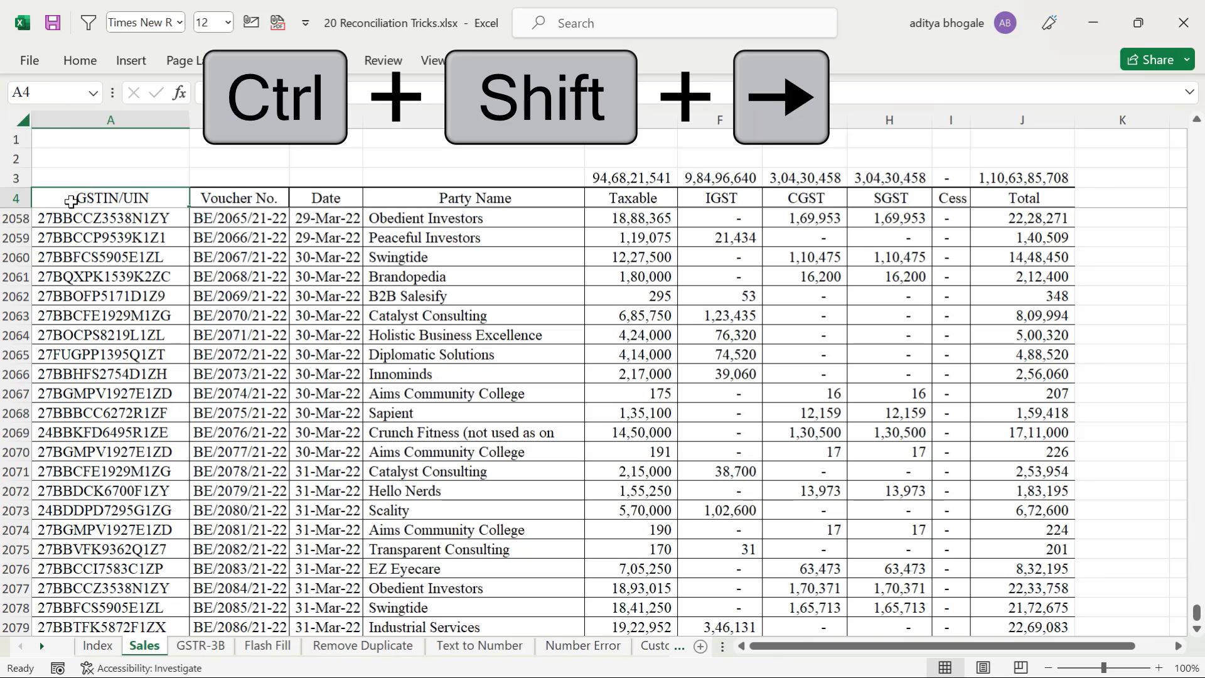
key(ctrl+shift+Right)
key(ctrl+shift+Down)
key(ctrl+c)
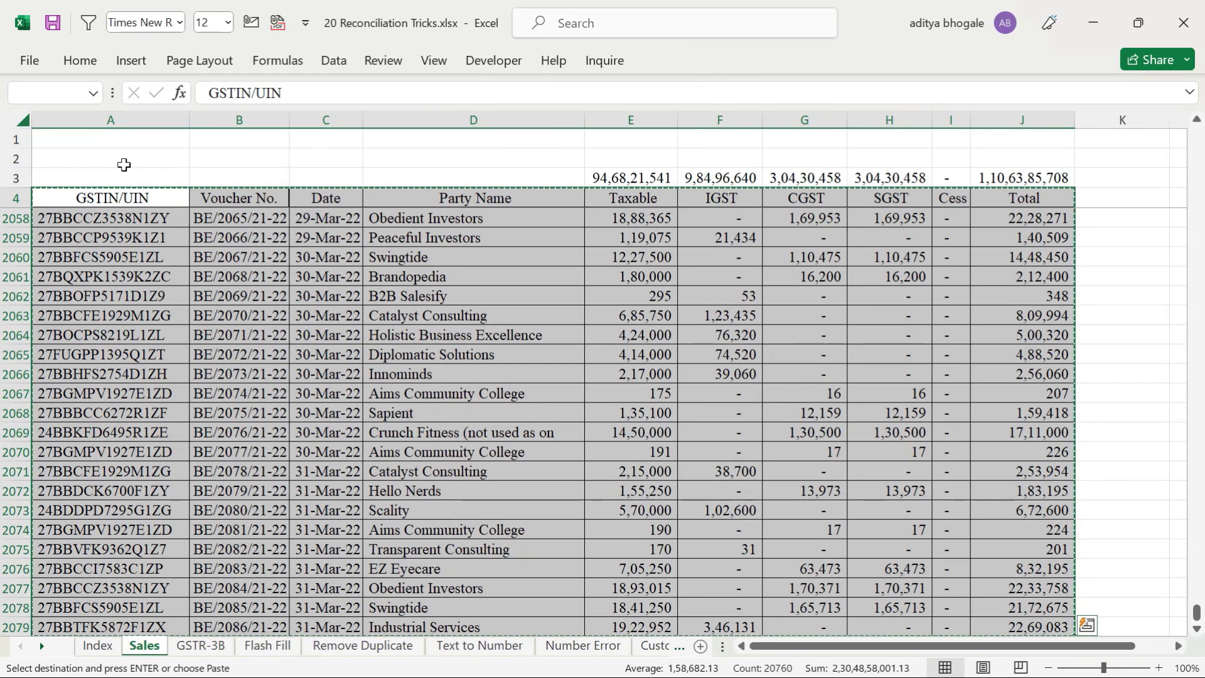
Step: Insert a new worksheet before the Sales sheet and paste the copied sales table into it at cell B3
right_click(144, 653)
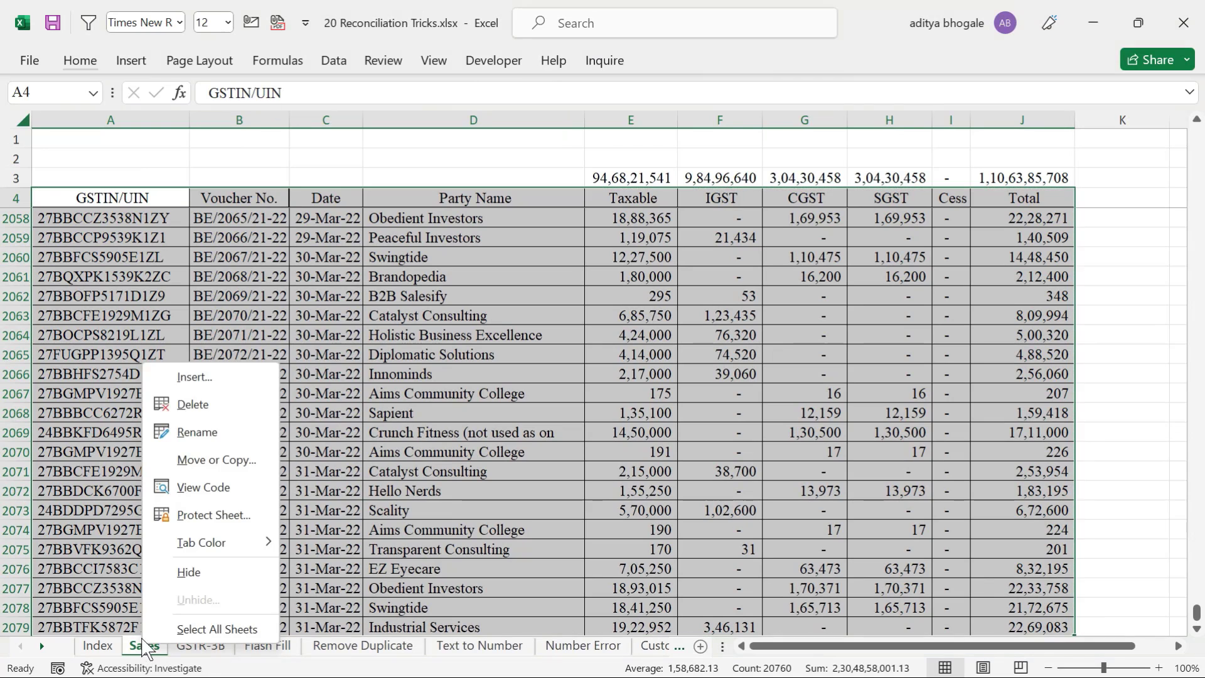
click(187, 377)
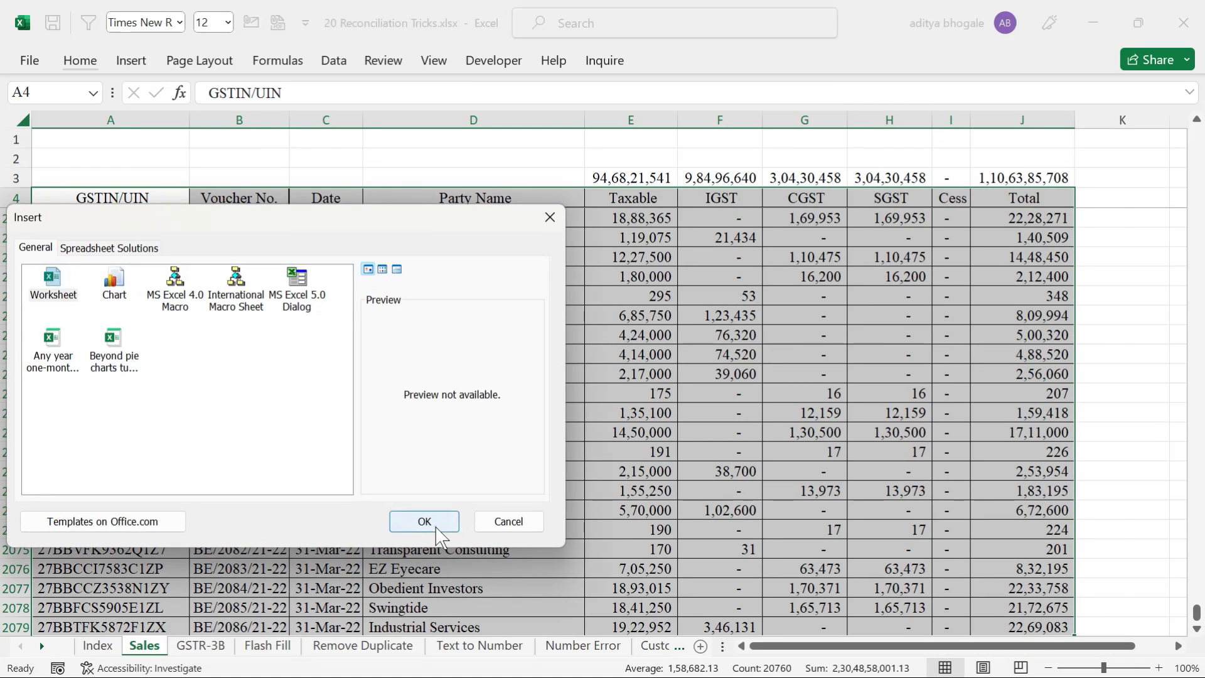
click(424, 521)
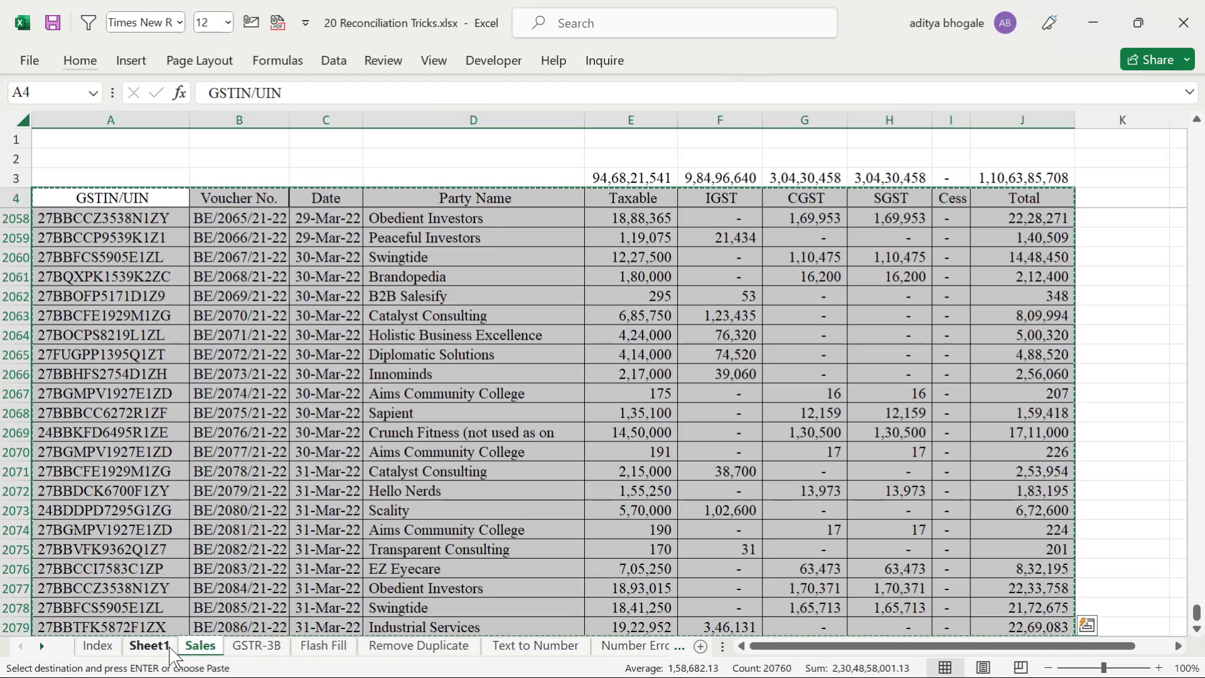
key(ctrl+Page_Up)
click(115, 182)
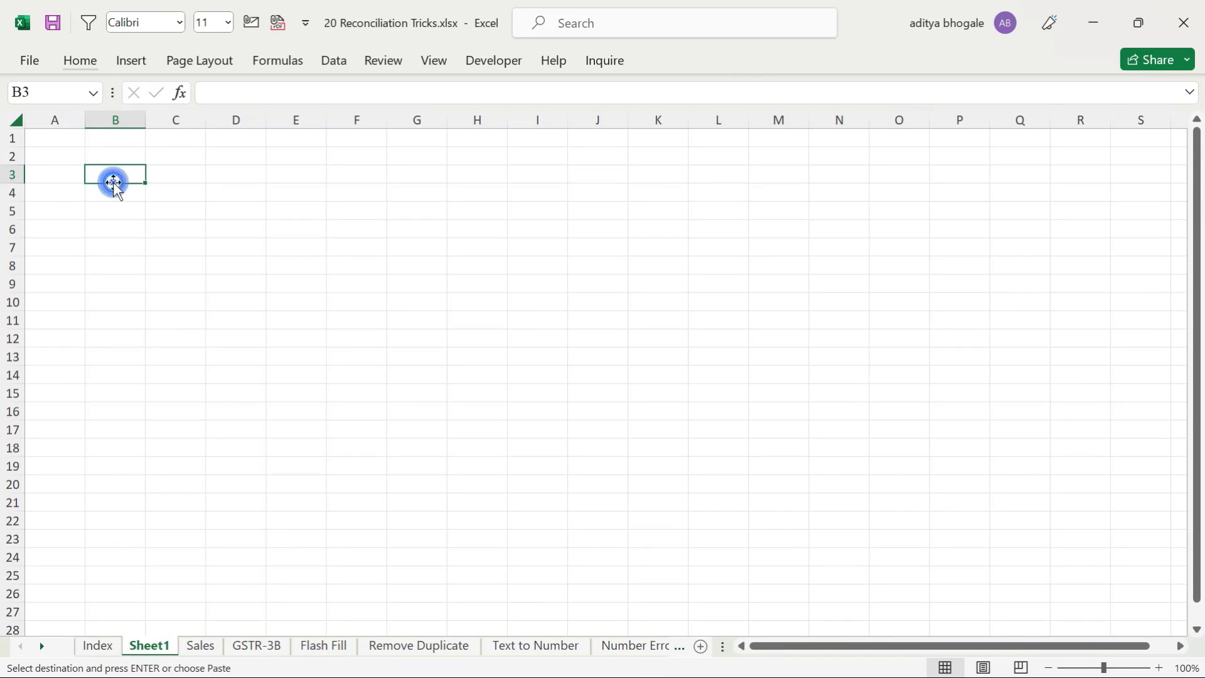
key(ctrl+v)
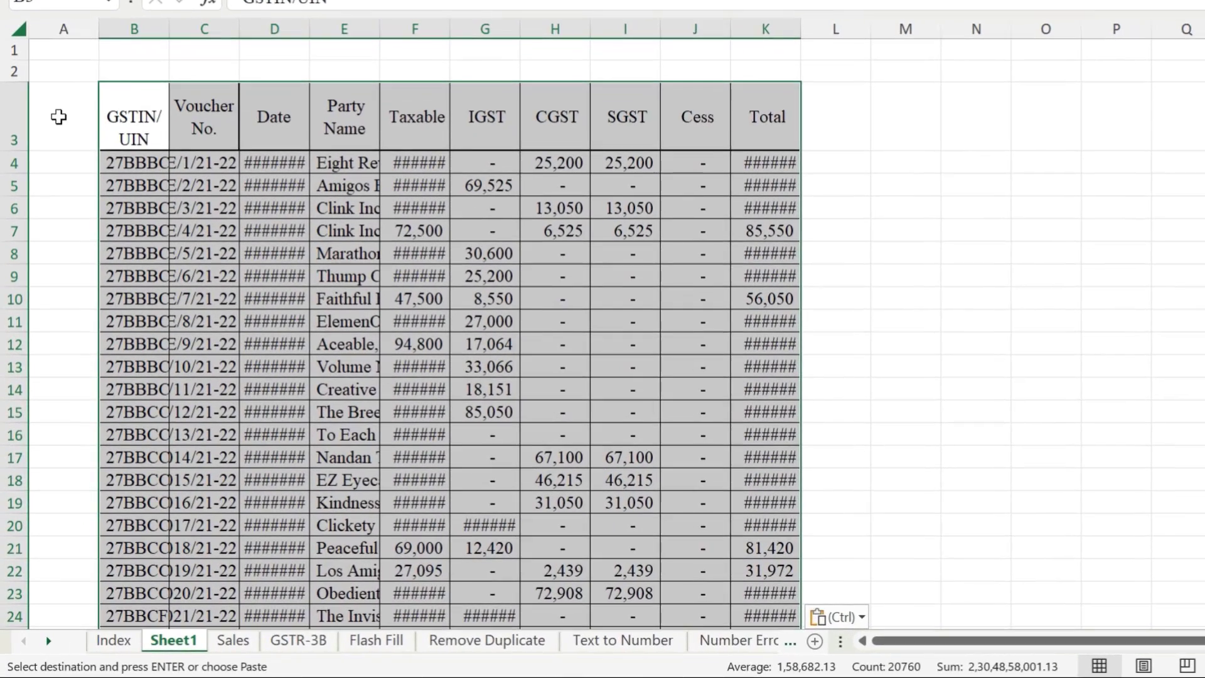
Step: Add the header "Types" in A3 beside the pasted table and enter "Sales" for the first record in A4
click(58, 117)
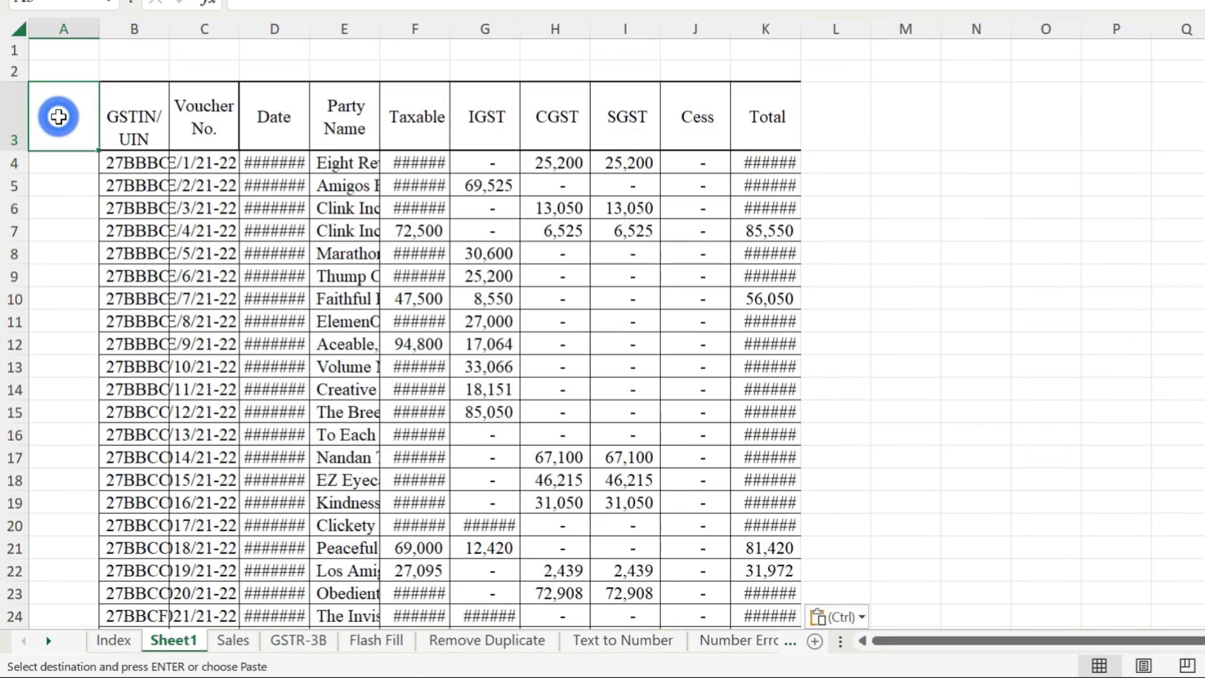
text(Types)
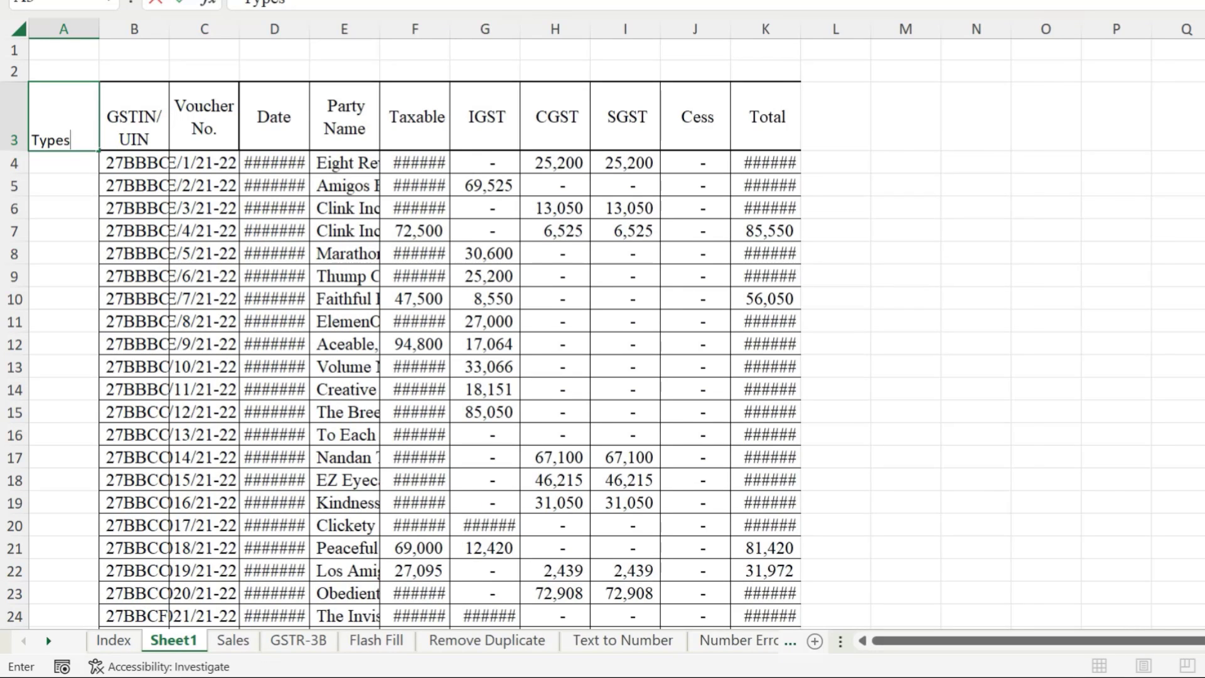
key(Return)
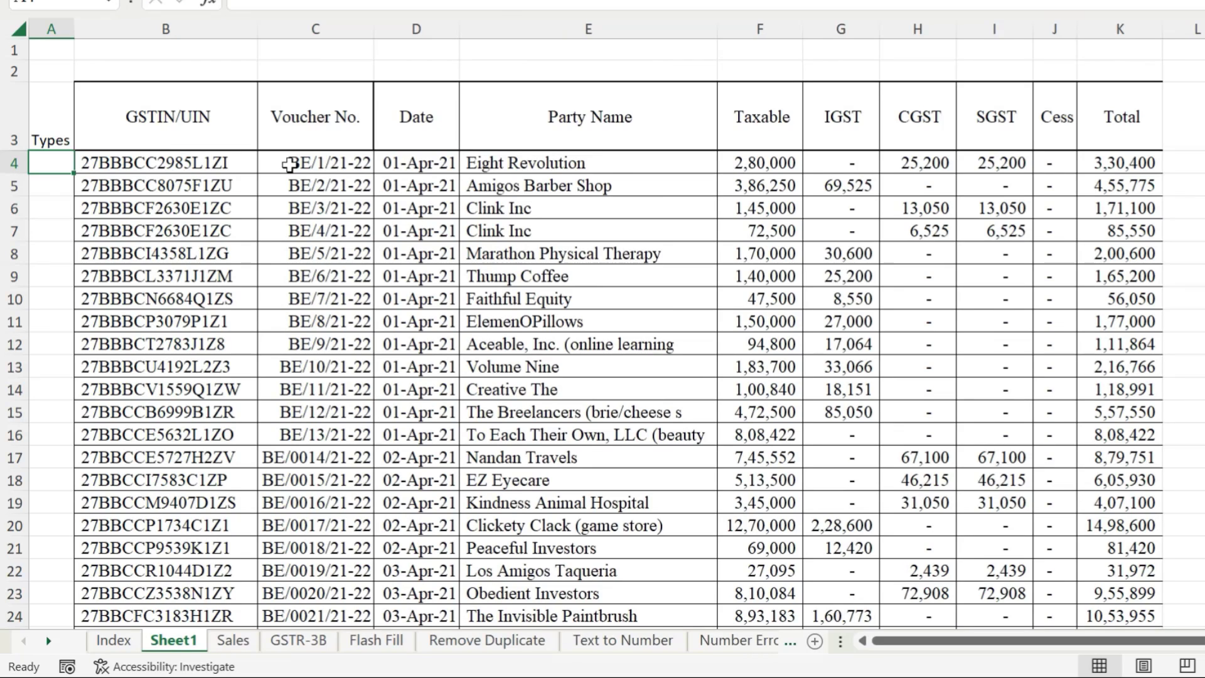
text(Sales)
key(Return)
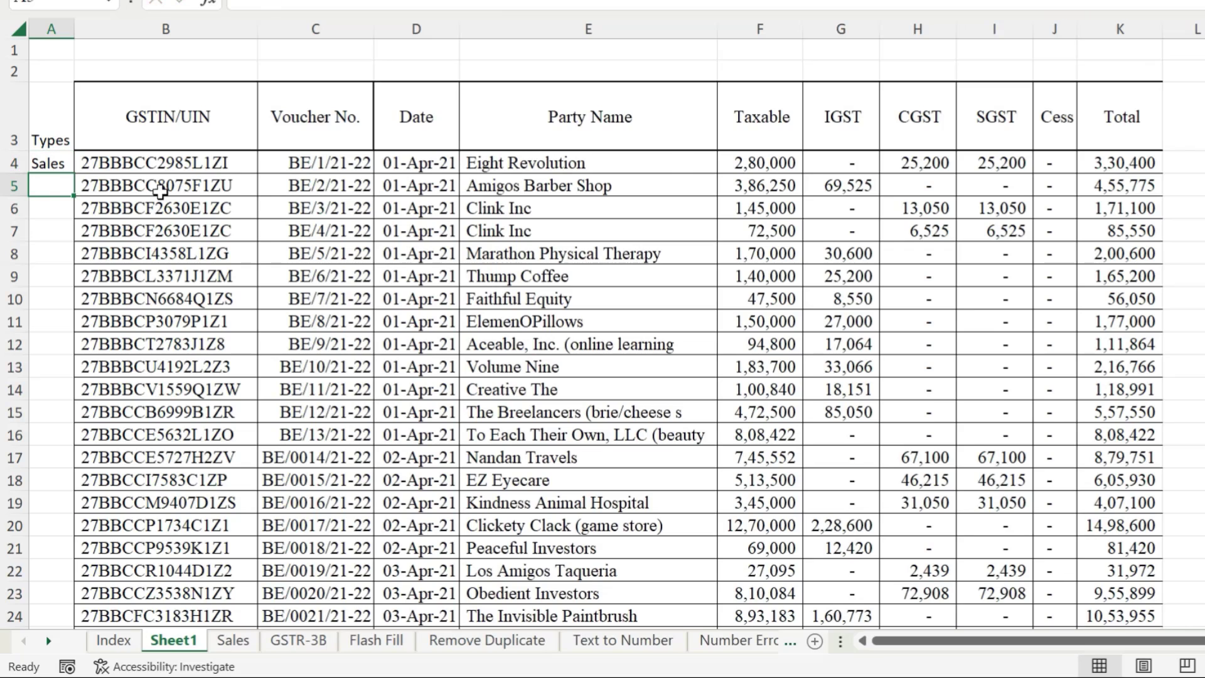
Step: Fill the "Sales" label from A4 down the Types column for every sales record
click(37, 164)
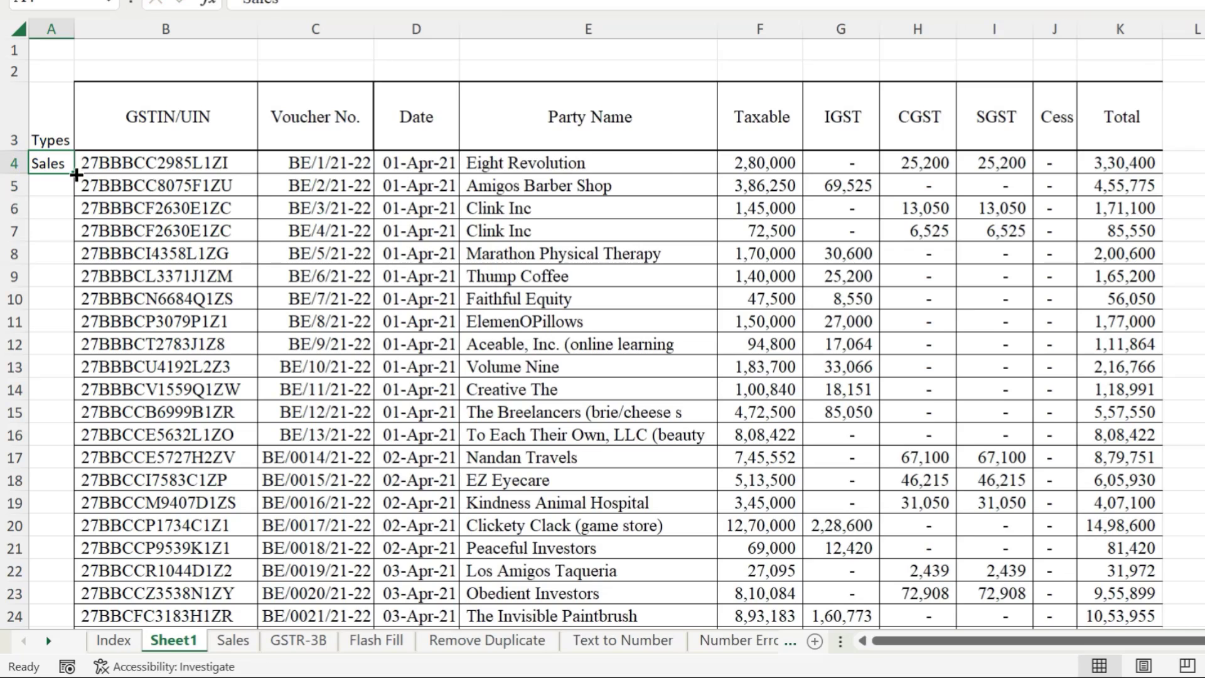
double_click(76, 175)
scroll(79, 263, down, 2)
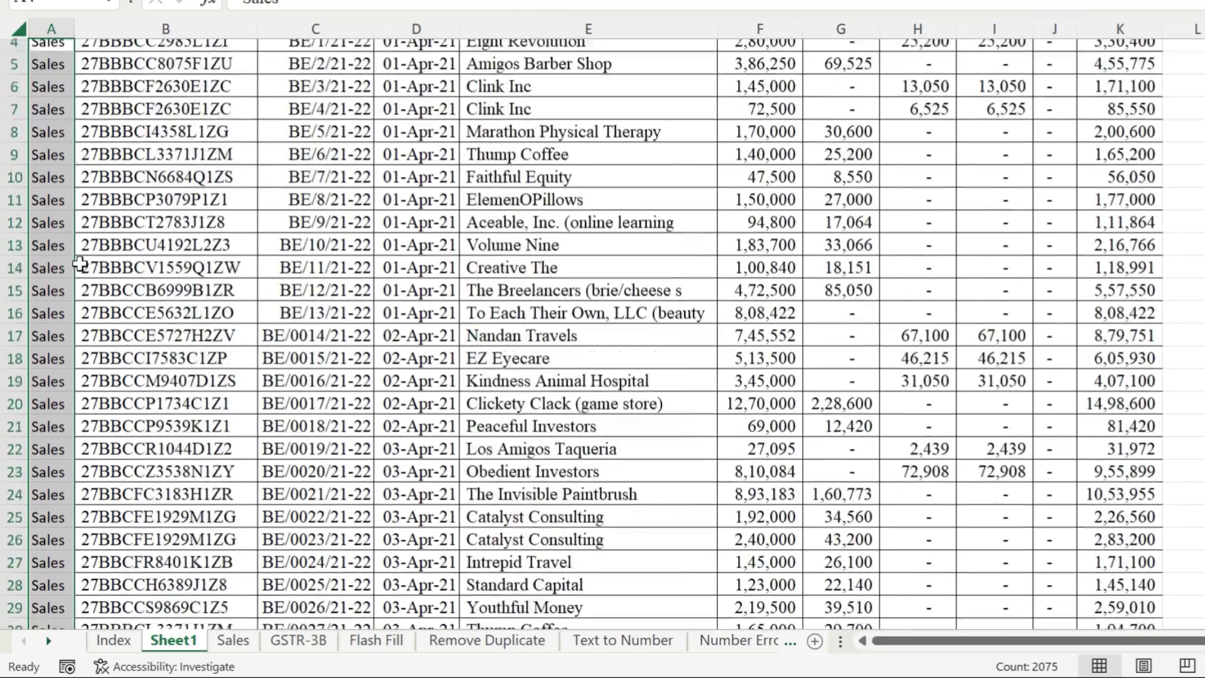
scroll(79, 263, down, 2)
scroll(79, 266, up, 3)
scroll(78, 267, down, 5)
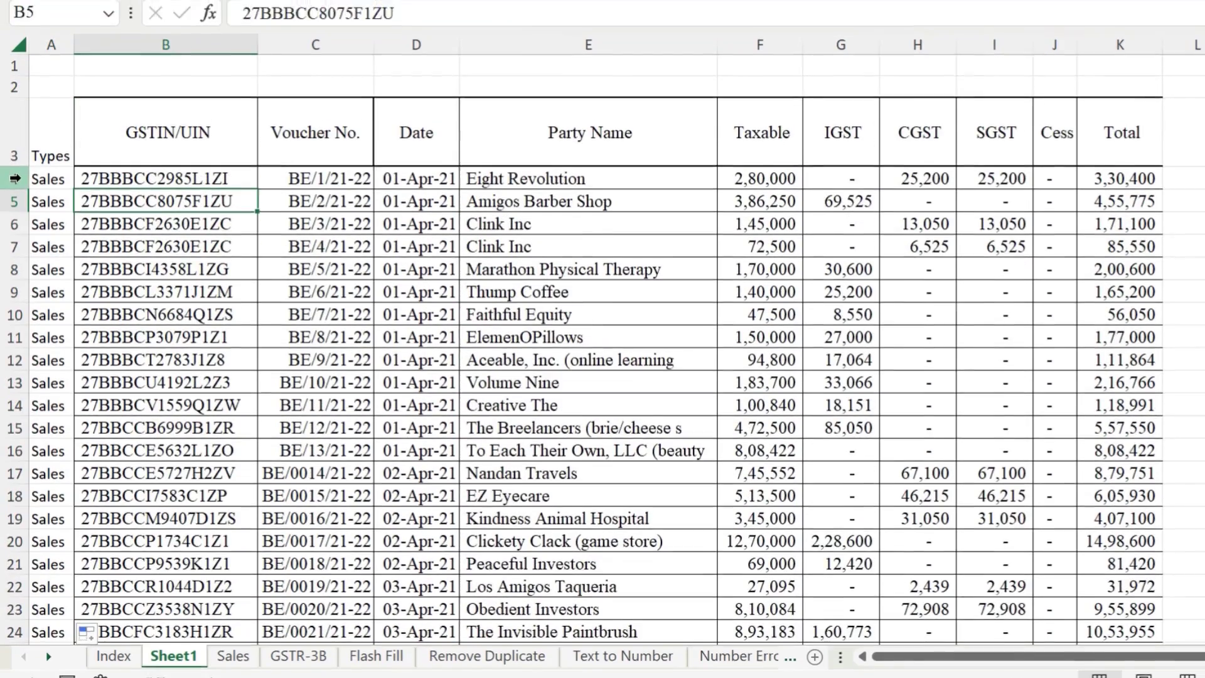
Step: Freeze the panes at row 4 so the header row stays in view while the records scroll
click(14, 178)
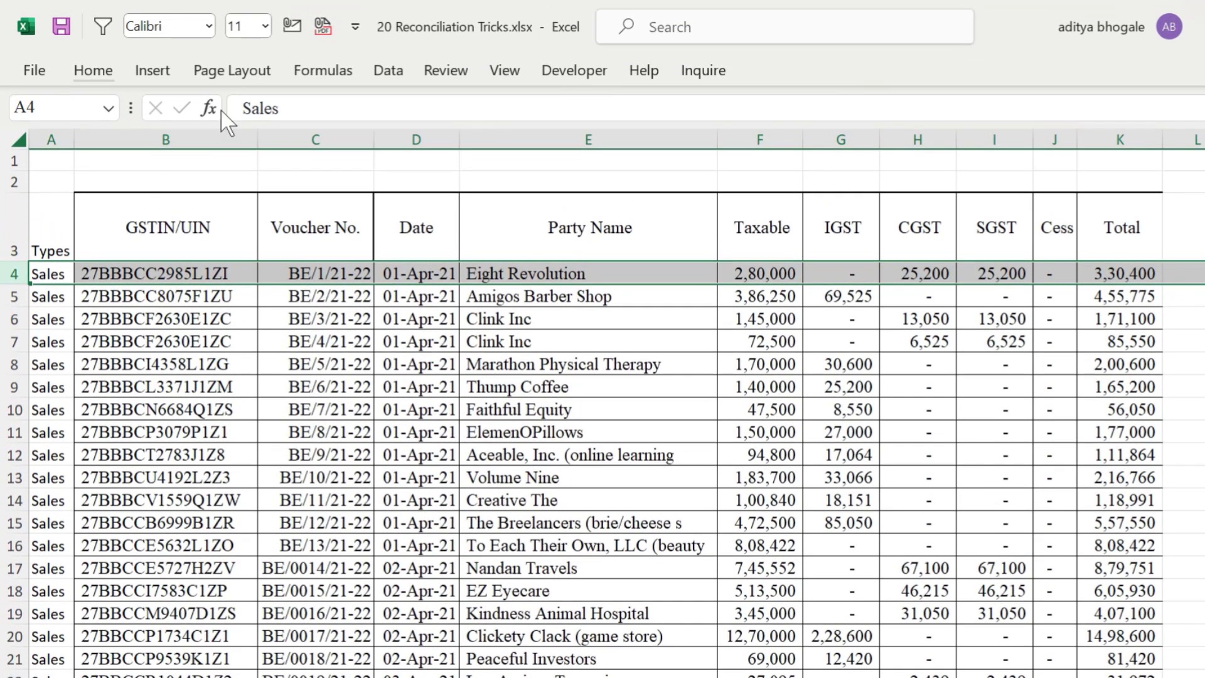
click(504, 70)
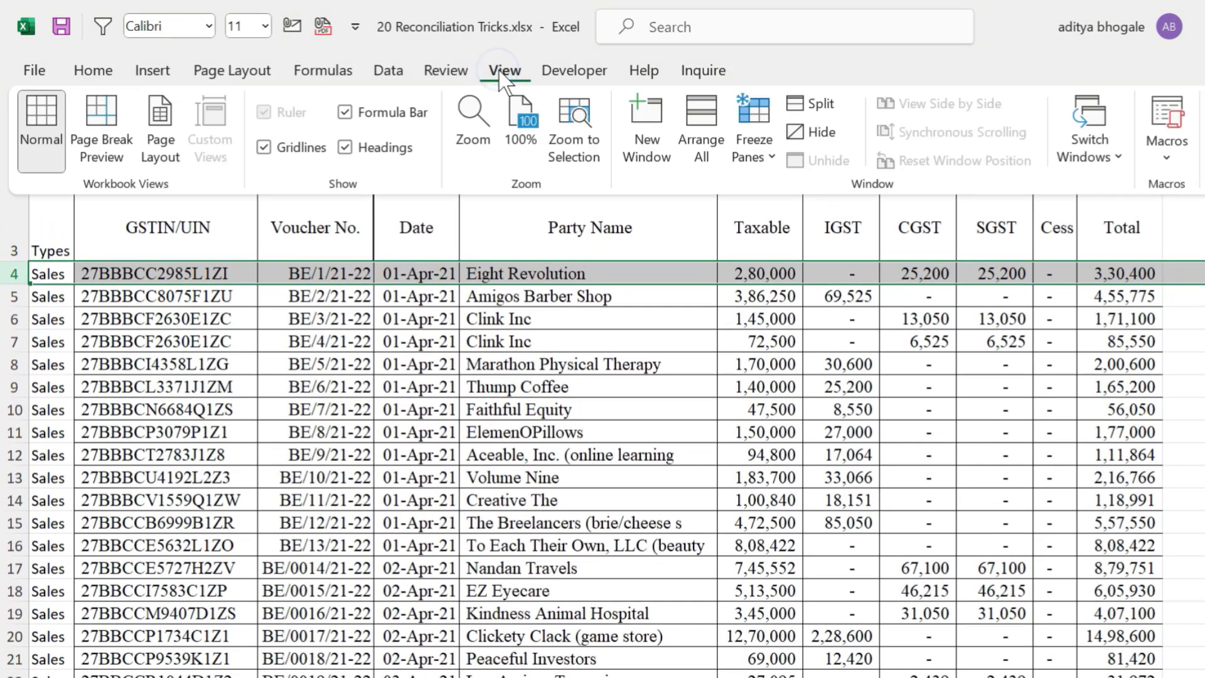
click(760, 131)
click(810, 194)
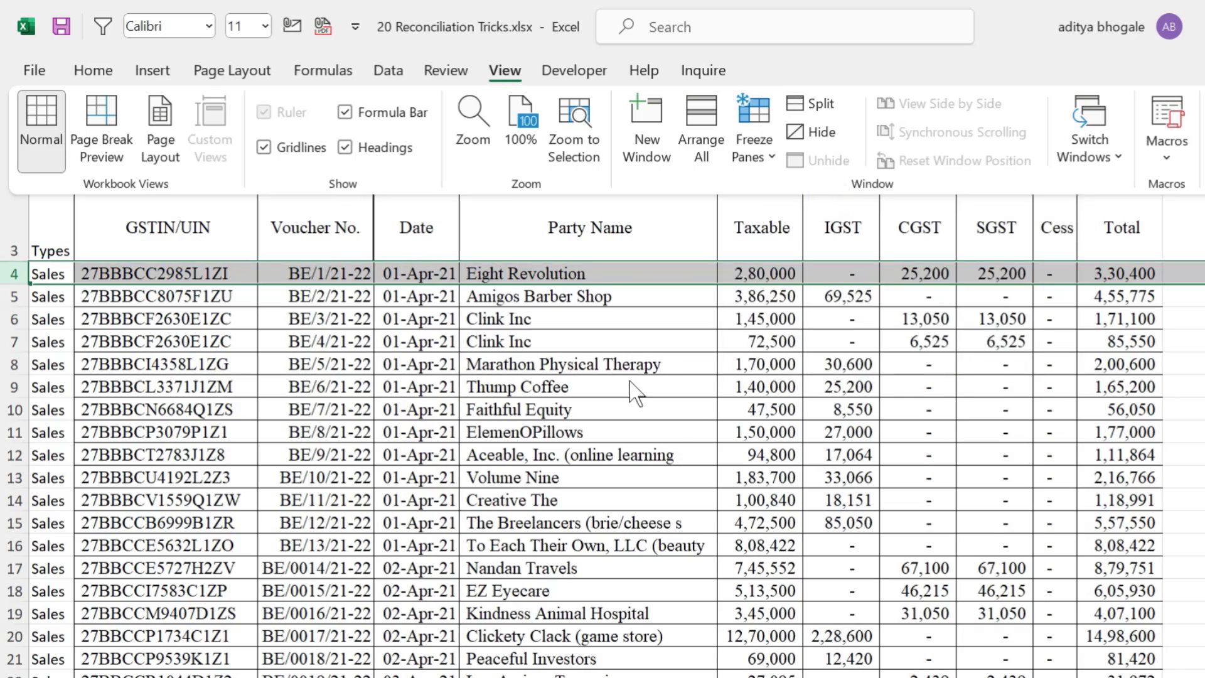
click(632, 390)
drag(94, 224, 726, 242)
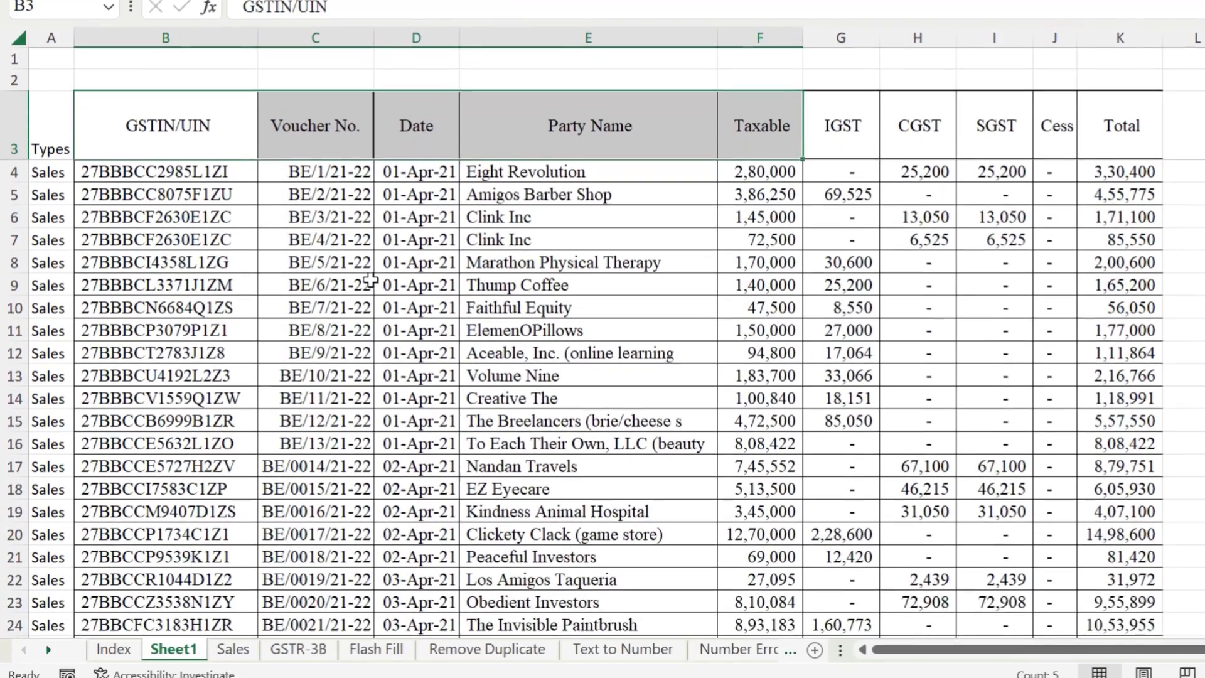
scroll(367, 381, down, 1)
click(168, 209)
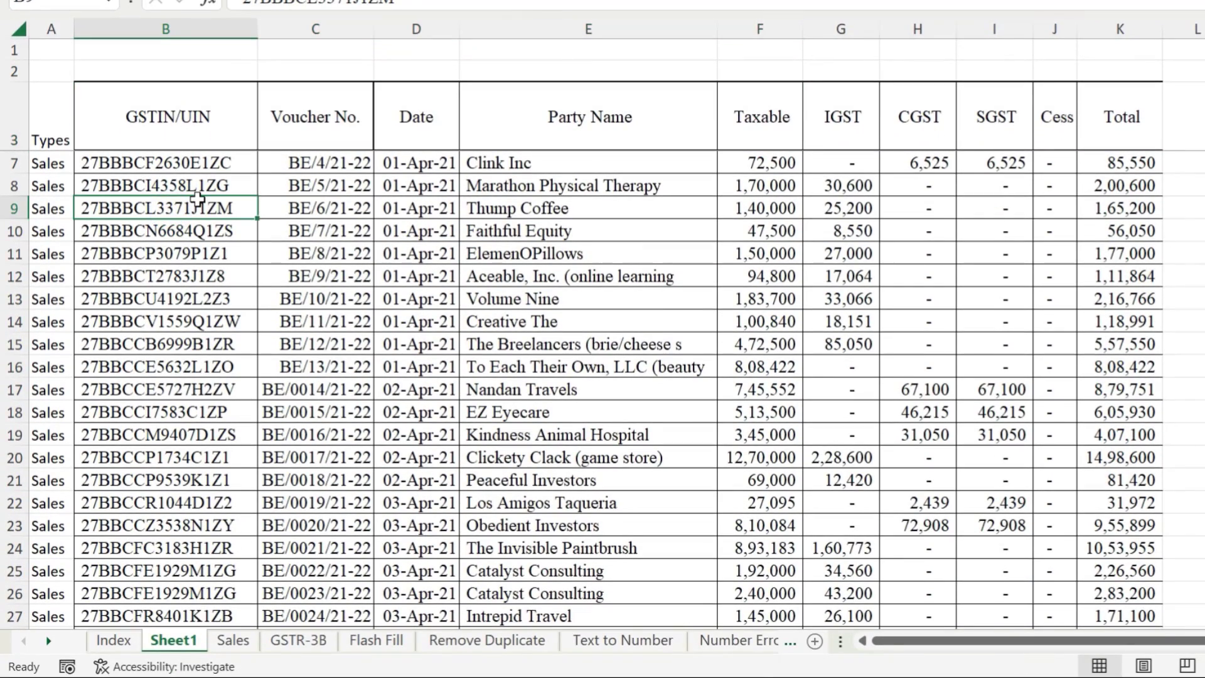
Step: Locate the end of the sales records on Sheet1 and copy the entire GSTR-3B table, starting at its header cell A4
key(ctrl+Down)
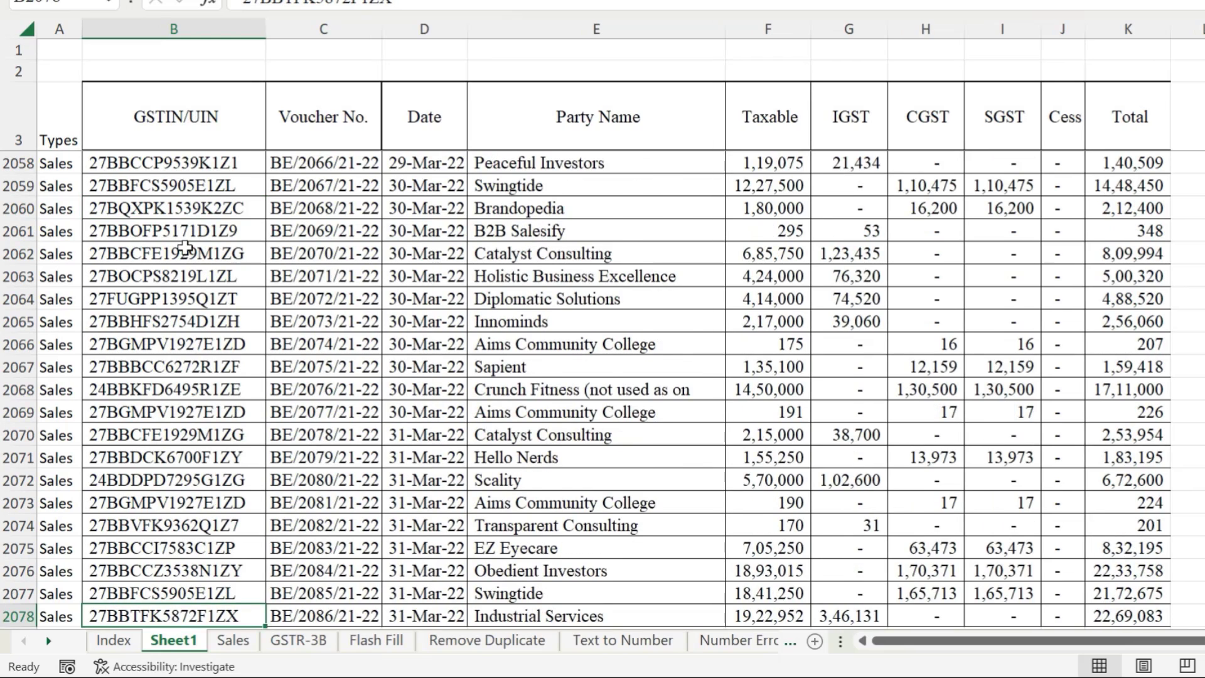
scroll(175, 290, down, 1)
key(Down)
key(Down)
key(Down)
key(Down)
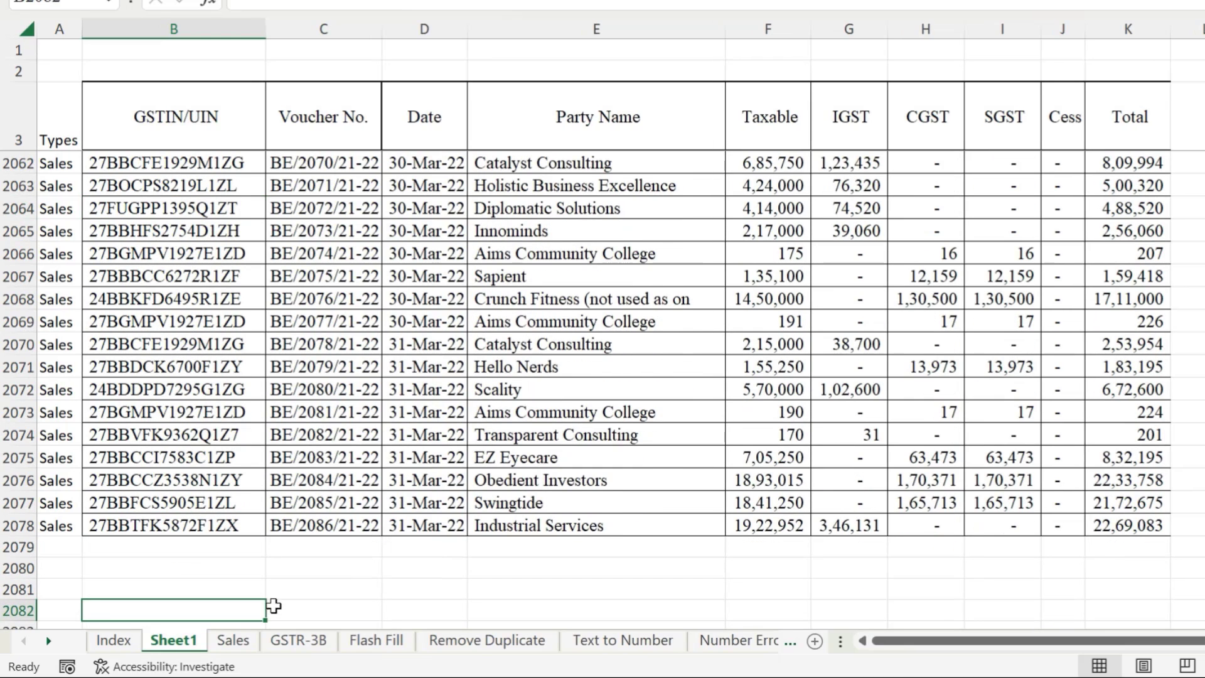
click(304, 644)
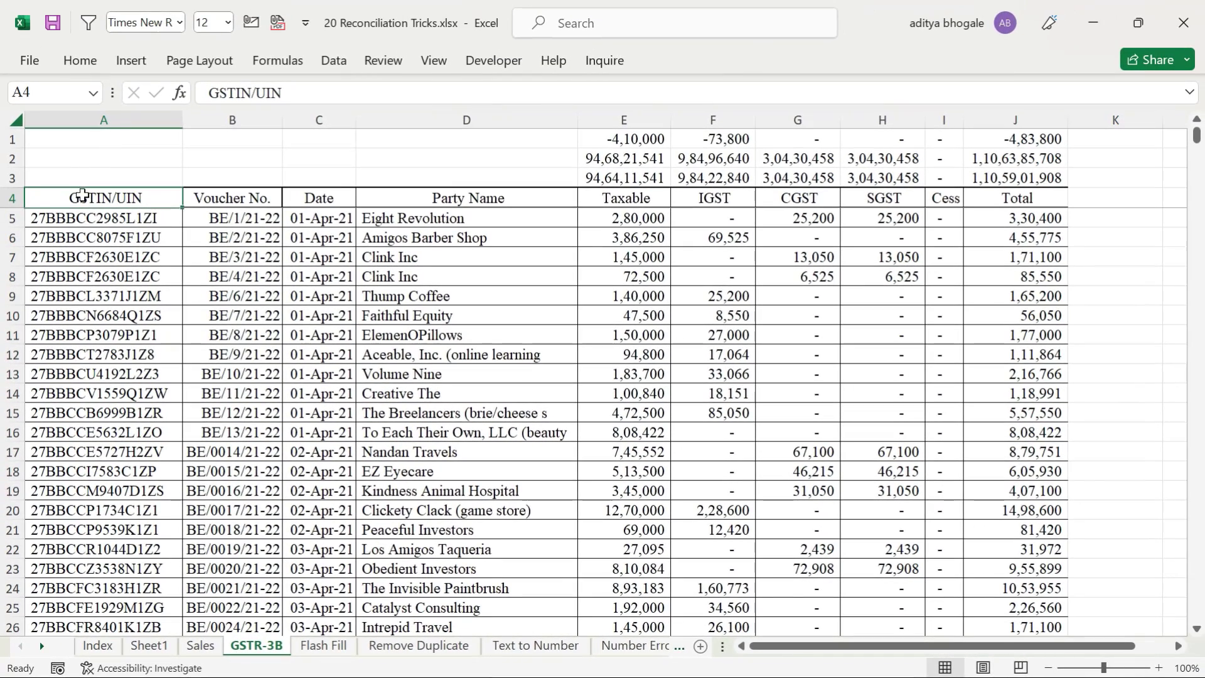
click(82, 195)
key(ctrl+shift+Right)
key(ctrl+shift+Down)
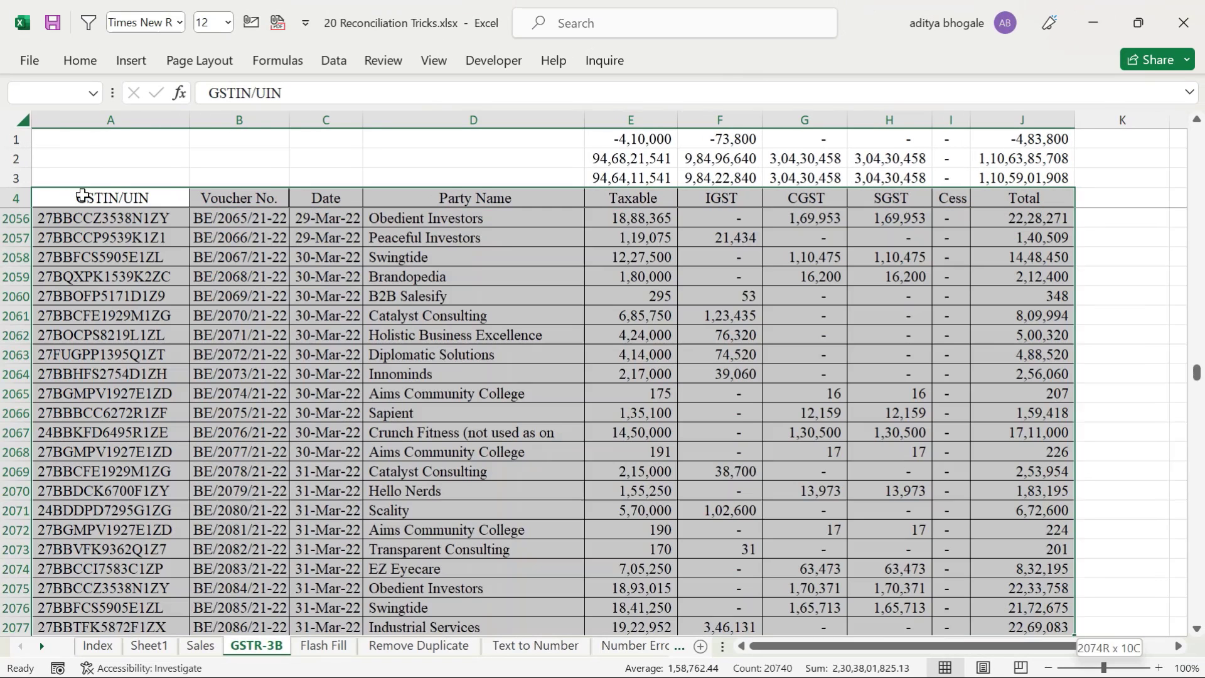
key(ctrl+c)
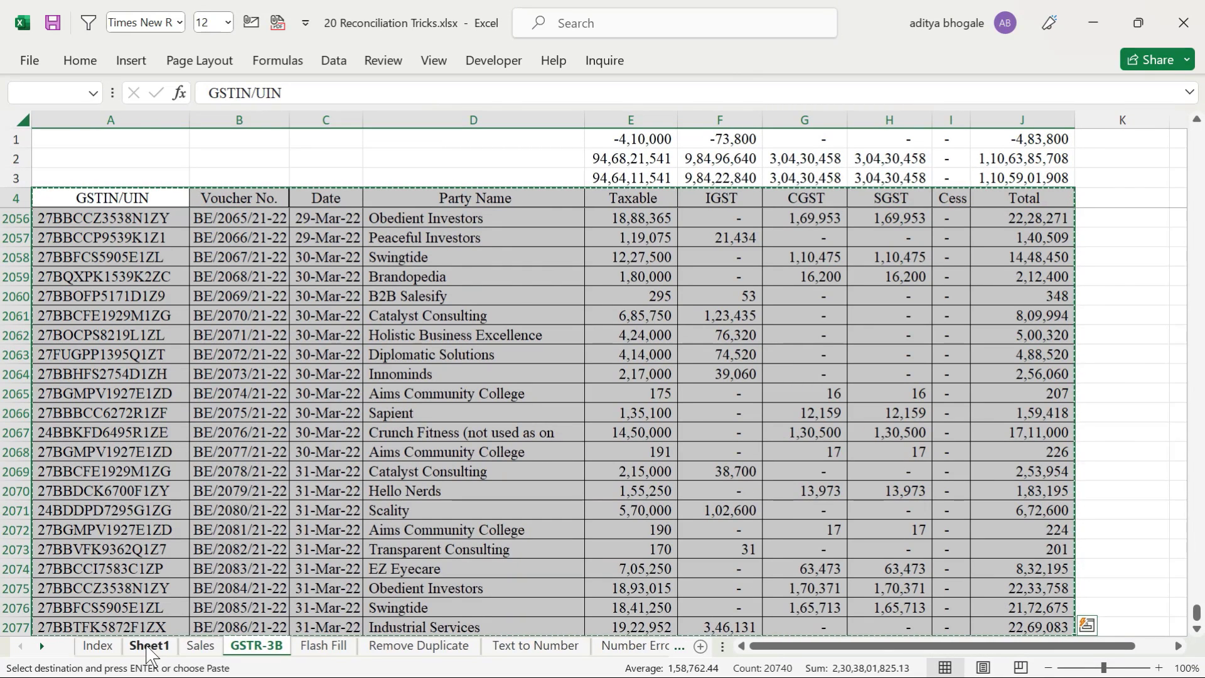
Step: Paste the copied GSTR-3B table on Sheet1 at B2079, directly below the last sales record
click(148, 644)
click(116, 567)
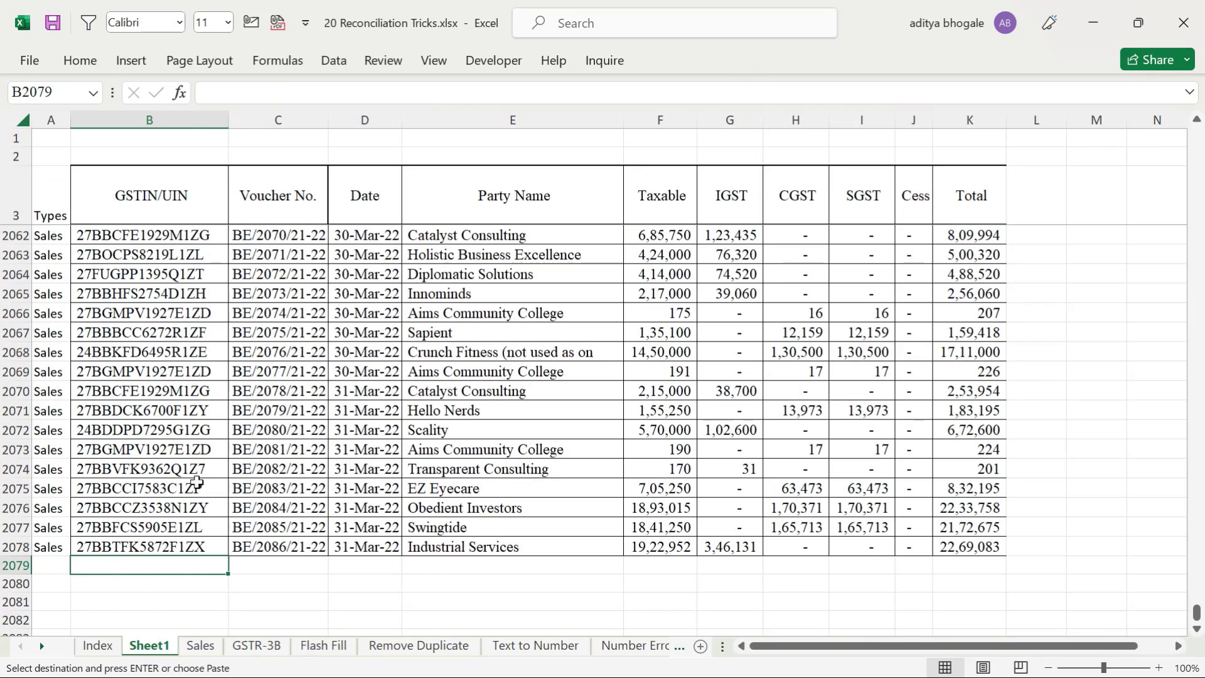
key(ctrl+v)
Step: Enter "GSTR-3B" in A2080, autofit column A, and fill the label down for all pasted GSTR-3B records
click(56, 587)
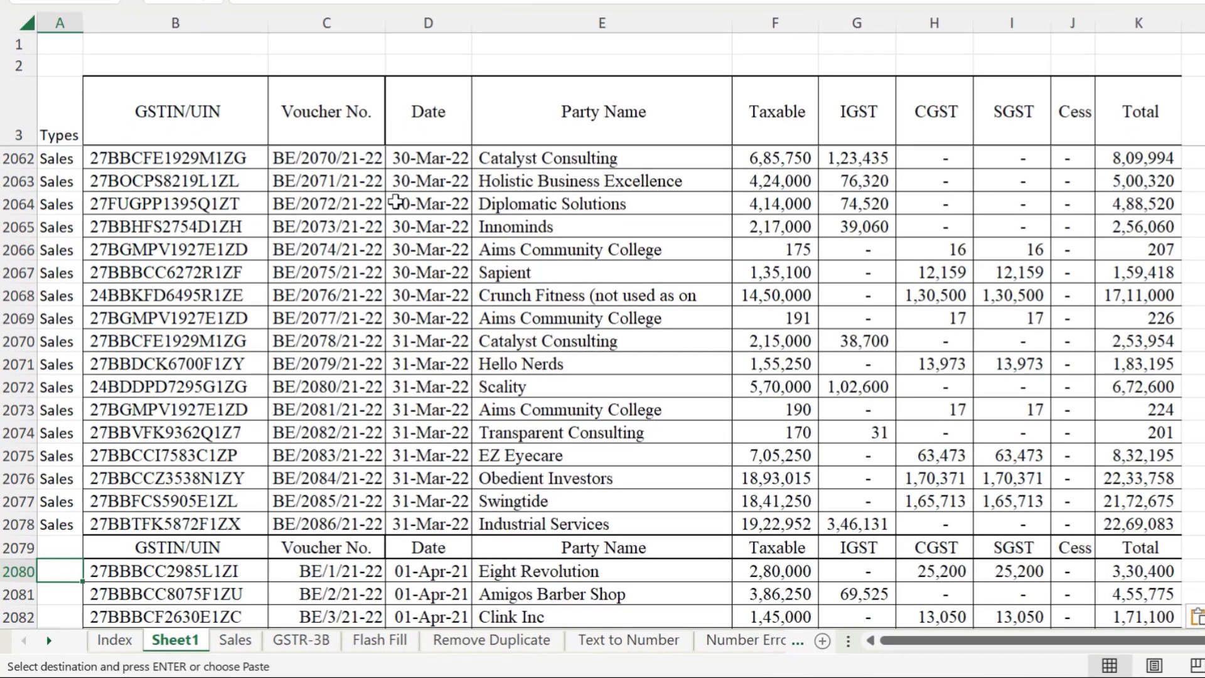
text(GSTR-3B)
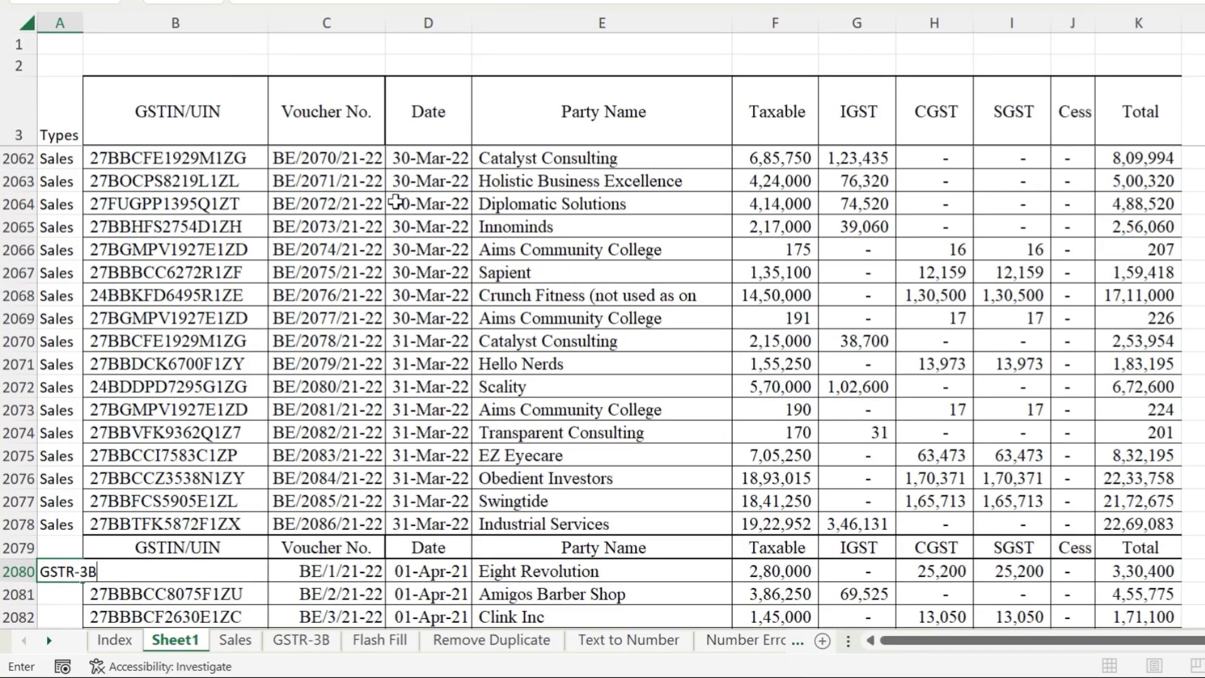
key(Return)
double_click(83, 24)
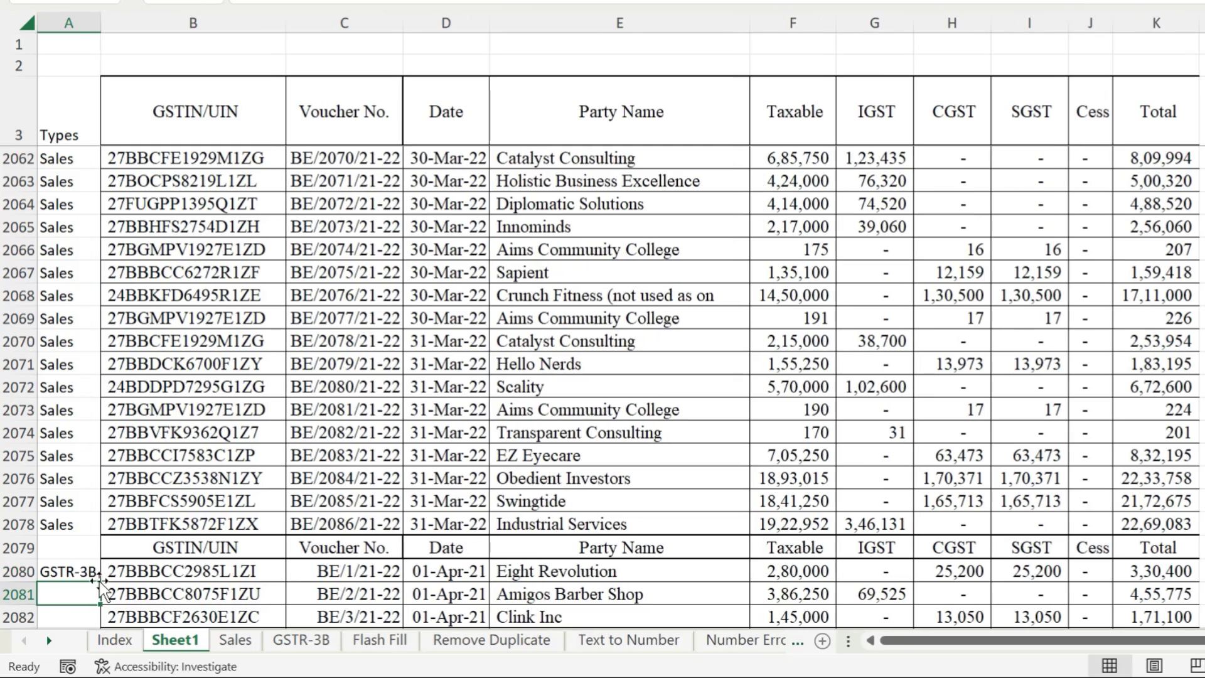
click(69, 570)
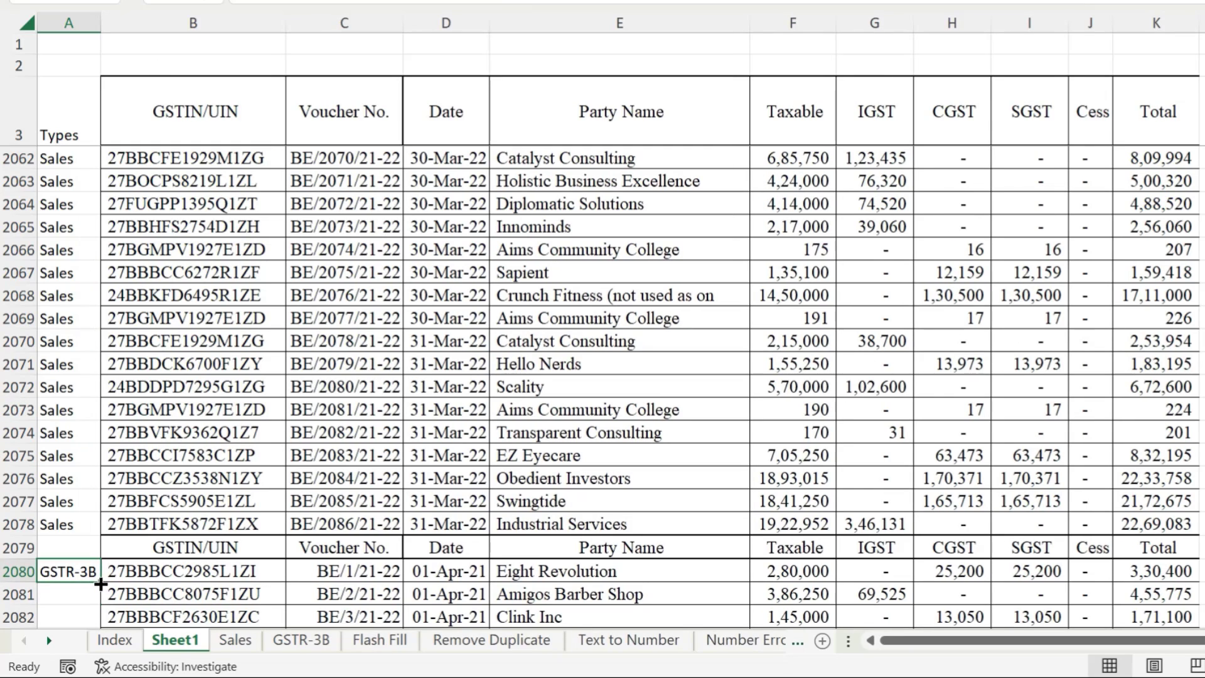
drag(101, 584, 99, 618)
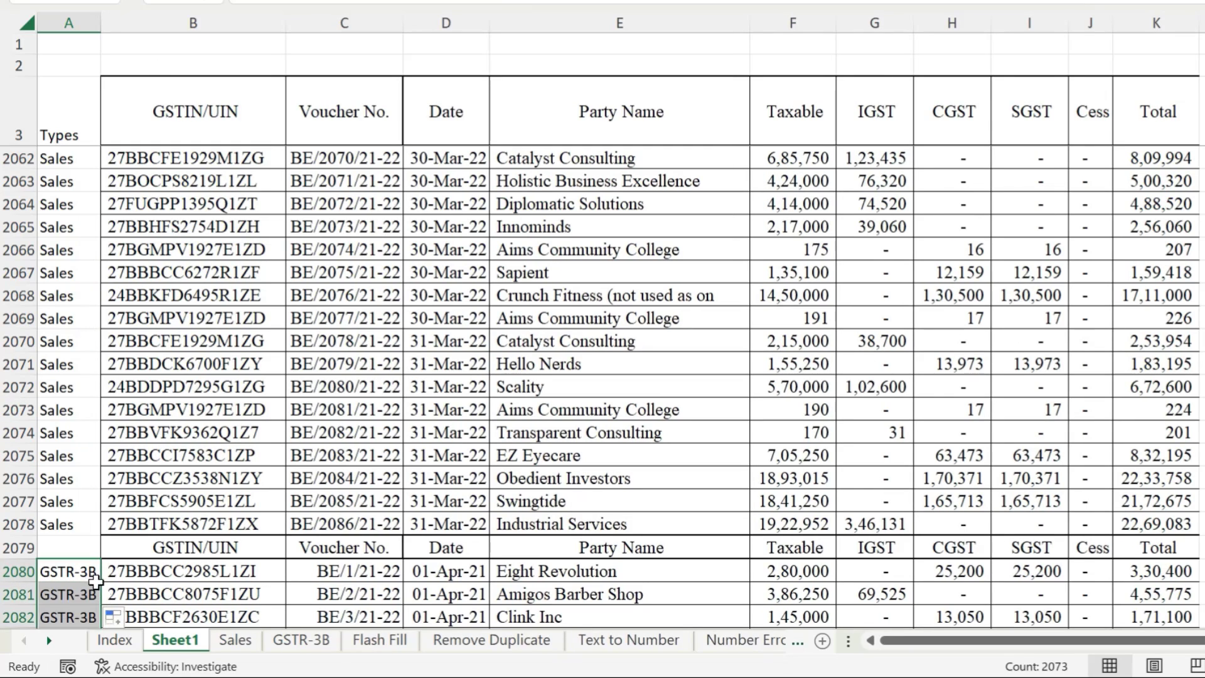
Step: Check the filled Types labels down the pasted GSTR-3B records on Sheet1
click(85, 576)
key(Down)
key(Down)
key(Down)
key(Down)
key(Down)
key(Down)
key(Down)
key(Down)
key(Down)
key(Down)
key(Down)
key(Down)
key(Down)
key(Down)
key(Down)
key(Down)
key(Down)
key(Down)
key(Down)
key(Down)
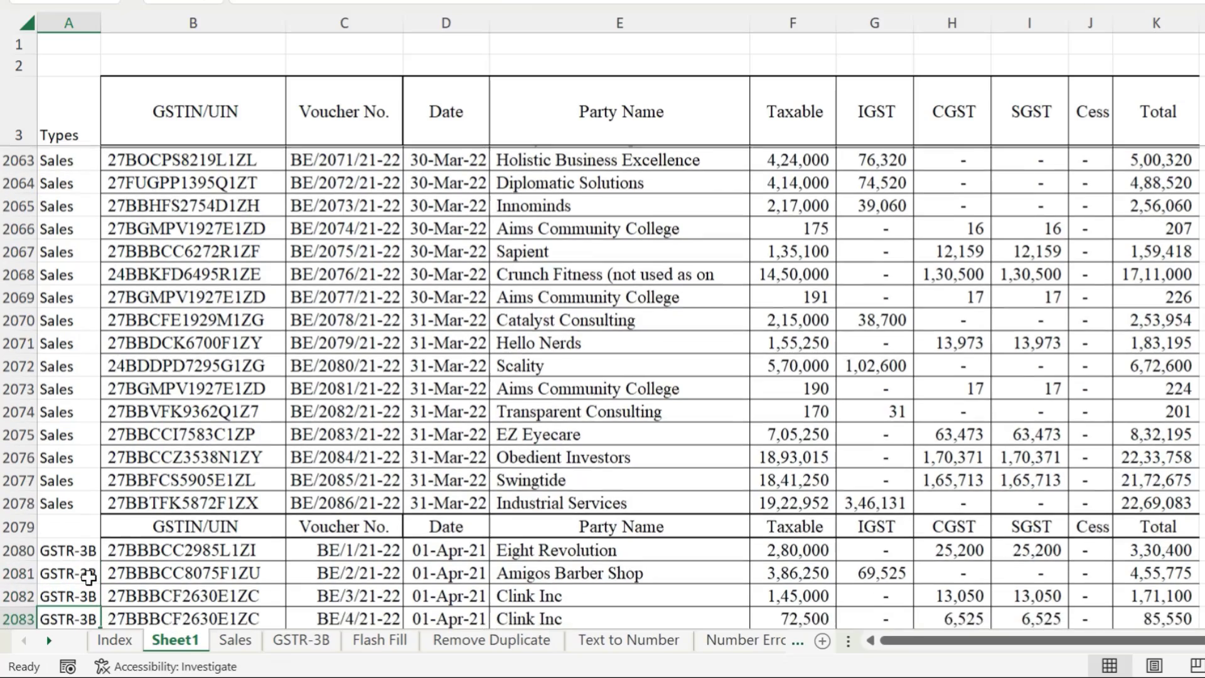
Step: Delete the repeated header row 2079 between the sales and GSTR-3B records
key(Up)
key(Up)
key(Up)
key(Up)
key(Up)
key(Up)
key(Up)
key(Up)
key(Up)
key(Up)
key(Up)
key(Up)
key(Up)
key(Up)
key(Up)
key(Up)
key(Up)
key(Up)
key(Up)
key(Up)
key(Up)
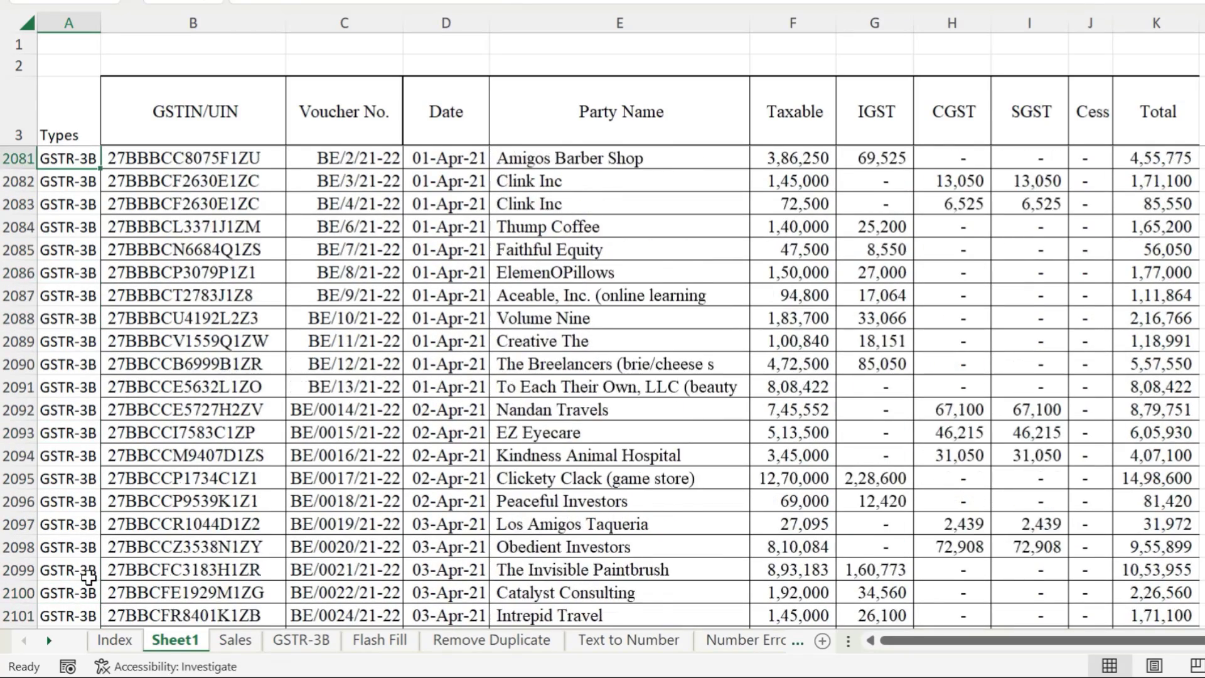
click(15, 227)
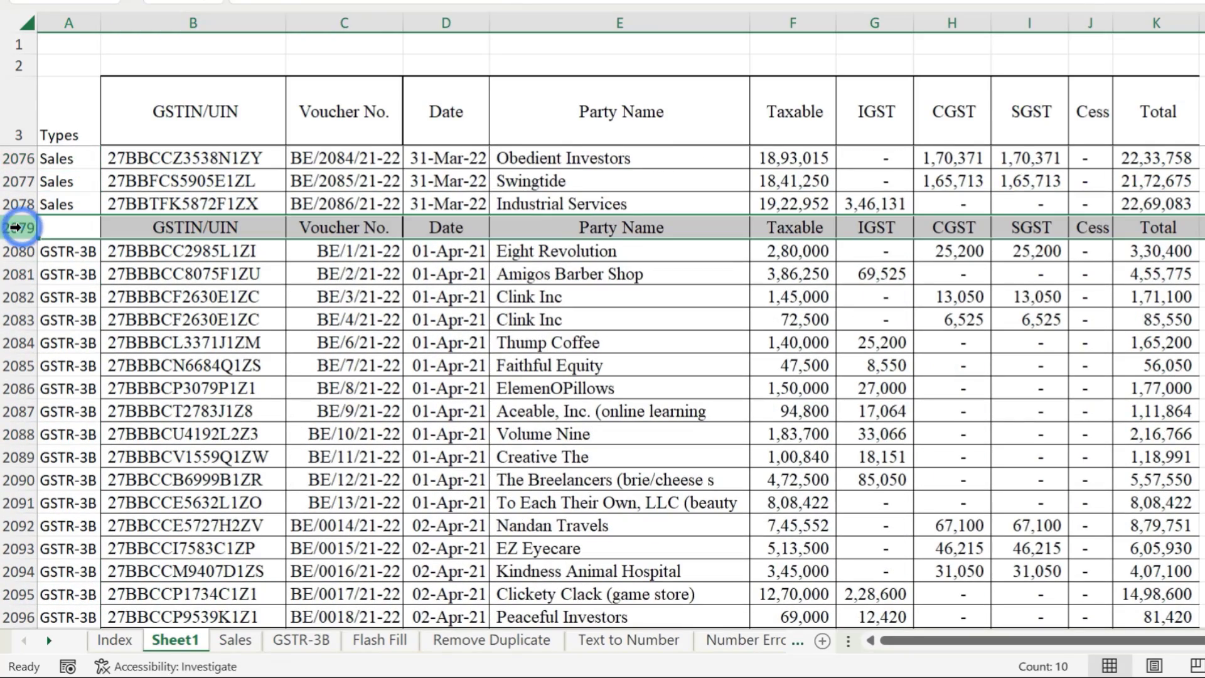
key(ctrl+minus)
Step: Create a pivot table on a new worksheet from the combined data range Sheet1!A3:K4151
click(70, 116)
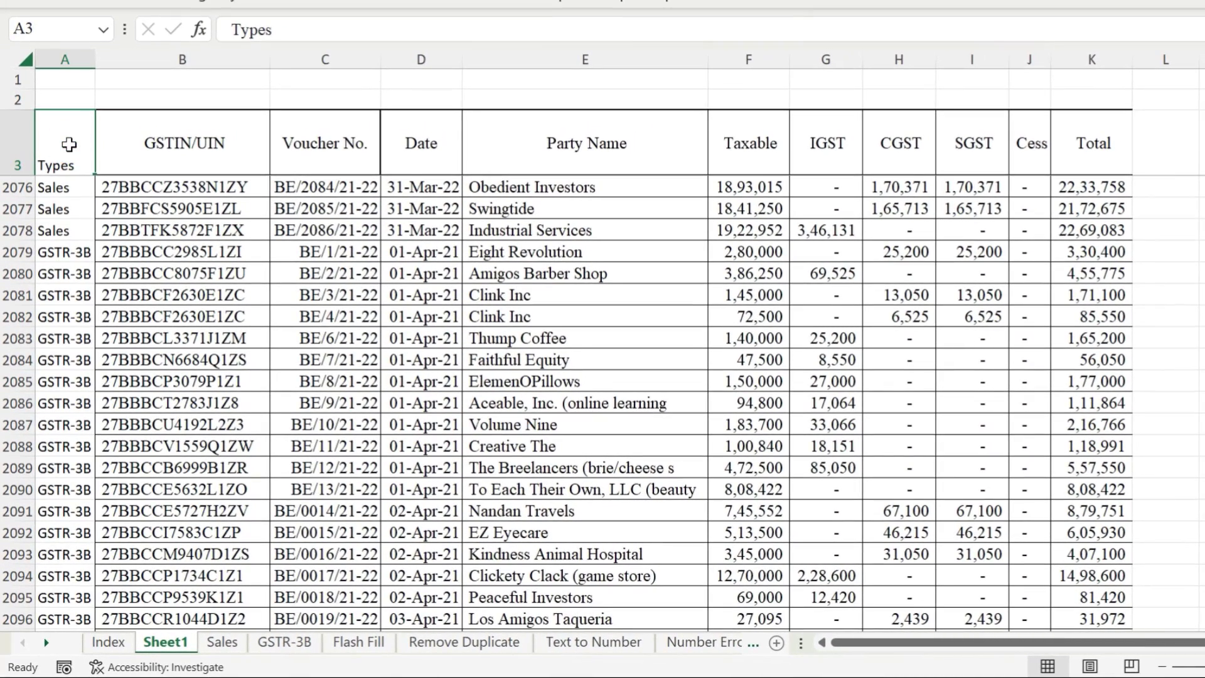
key(ctrl+shift+Right)
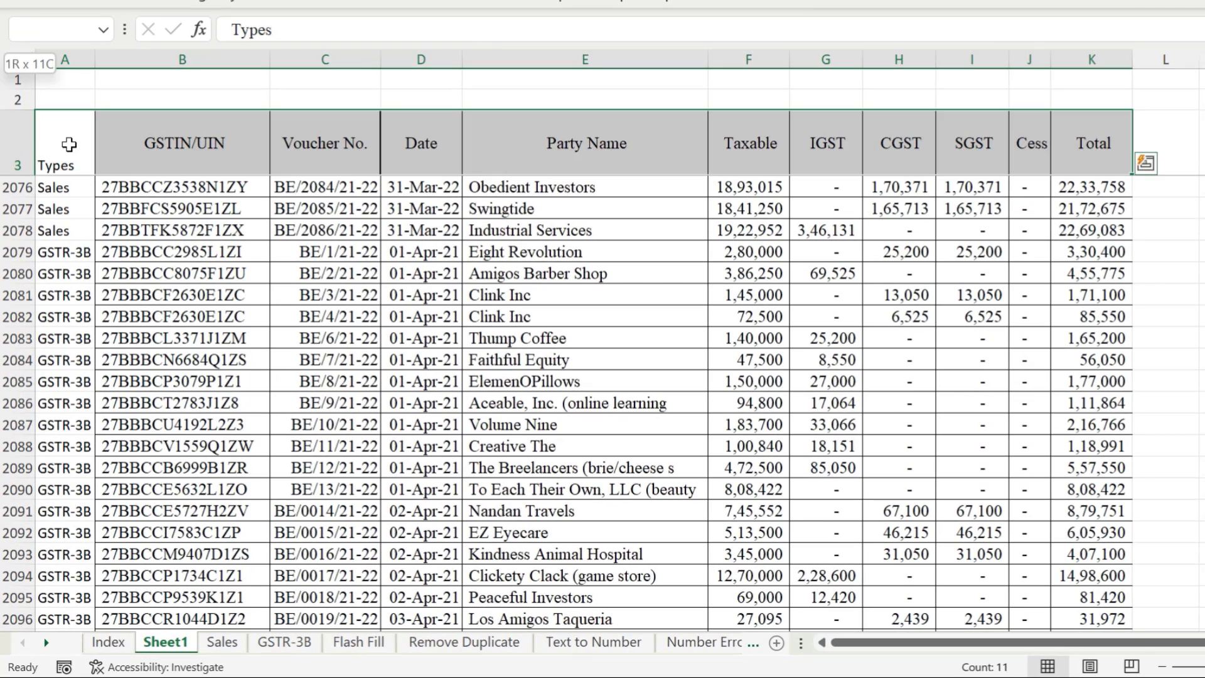
key(ctrl+shift+Down)
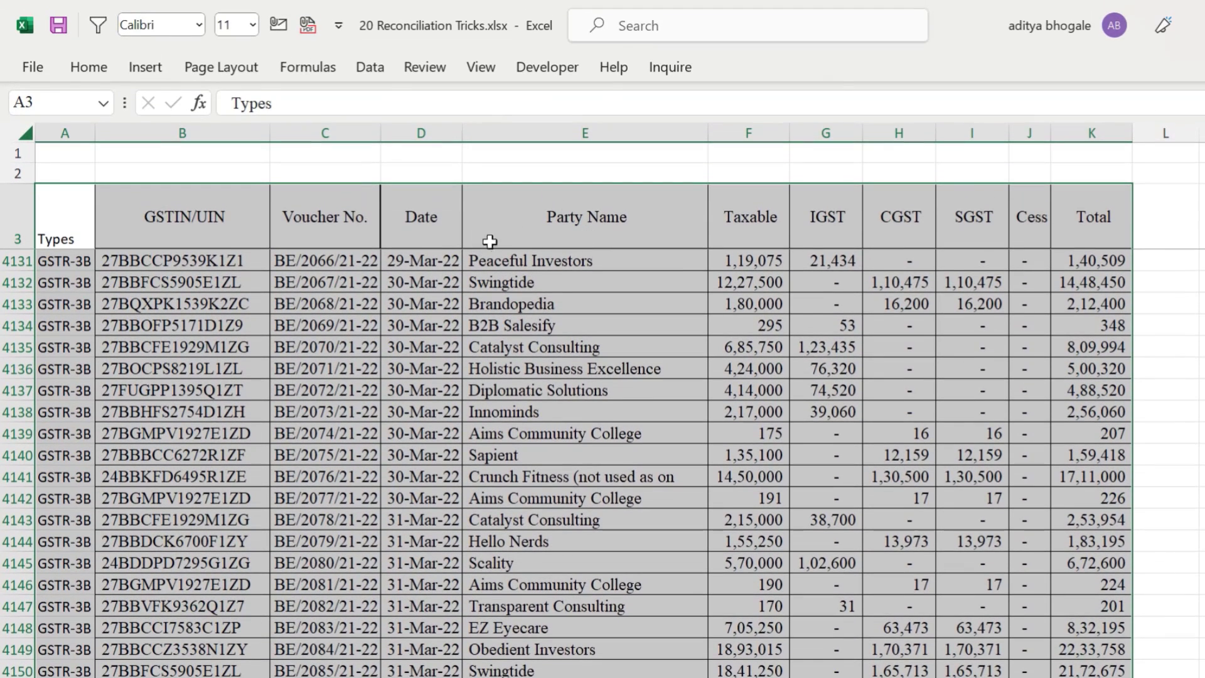
click(146, 67)
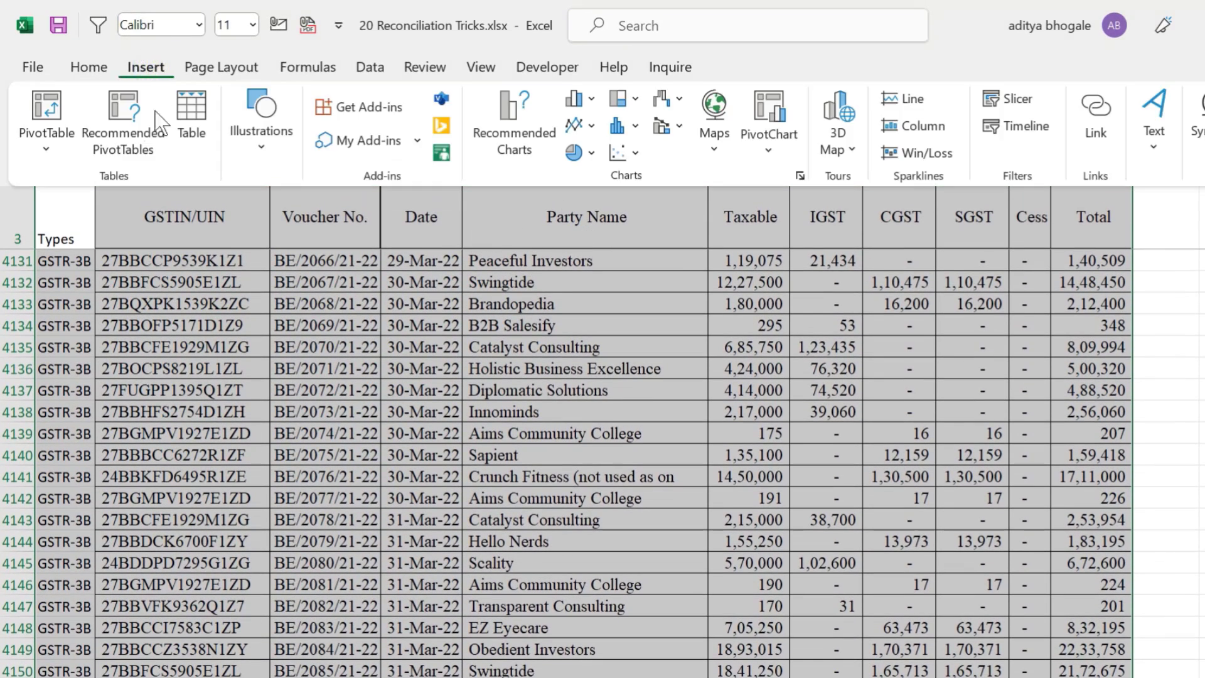
click(44, 113)
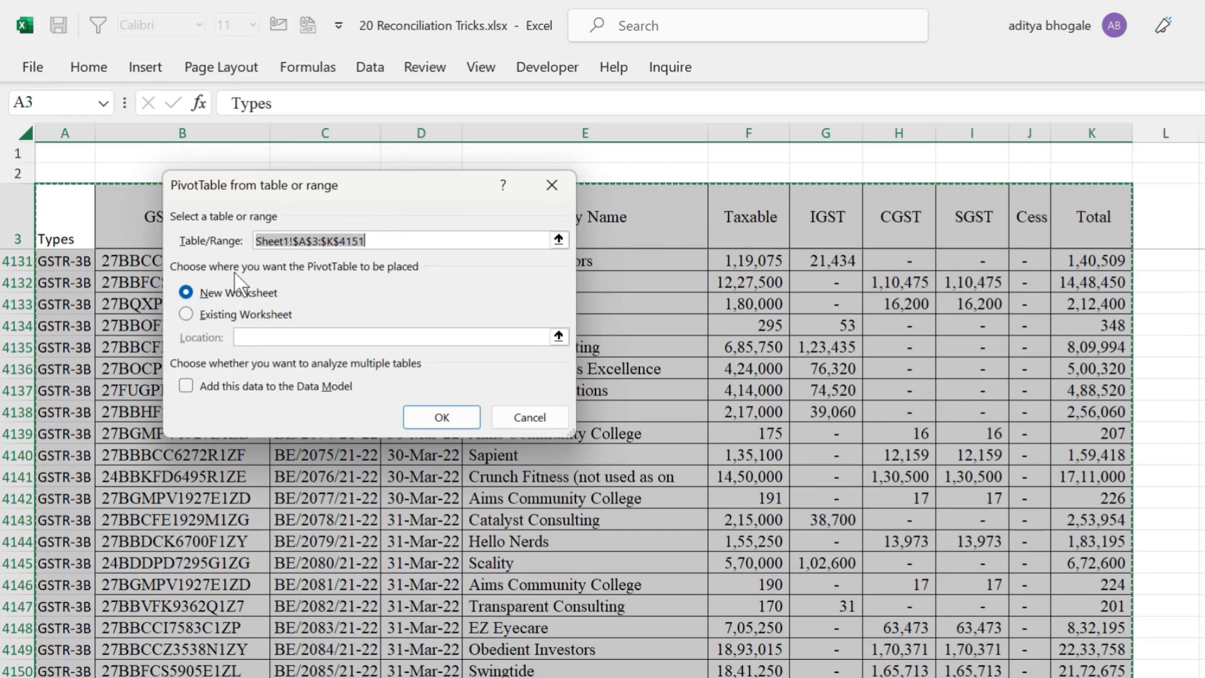
click(442, 417)
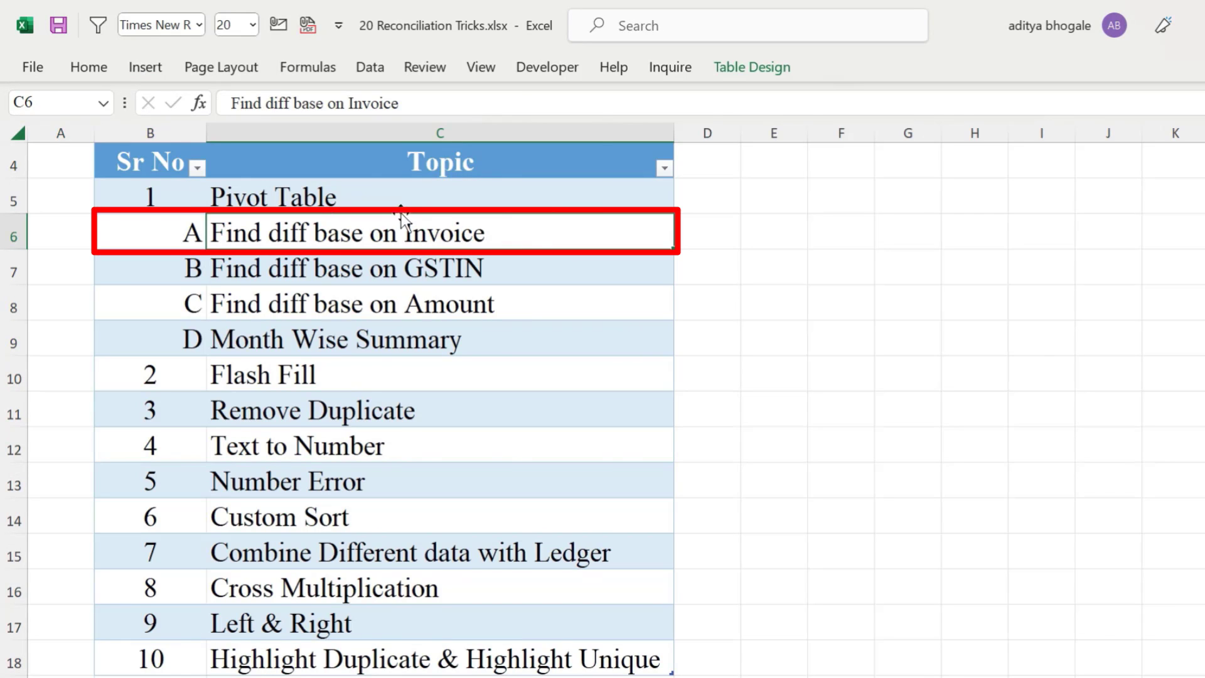
Step: Review the Index sheet's pivot table topics on finding differences based on invoice, GSTIN and amount
click(464, 229)
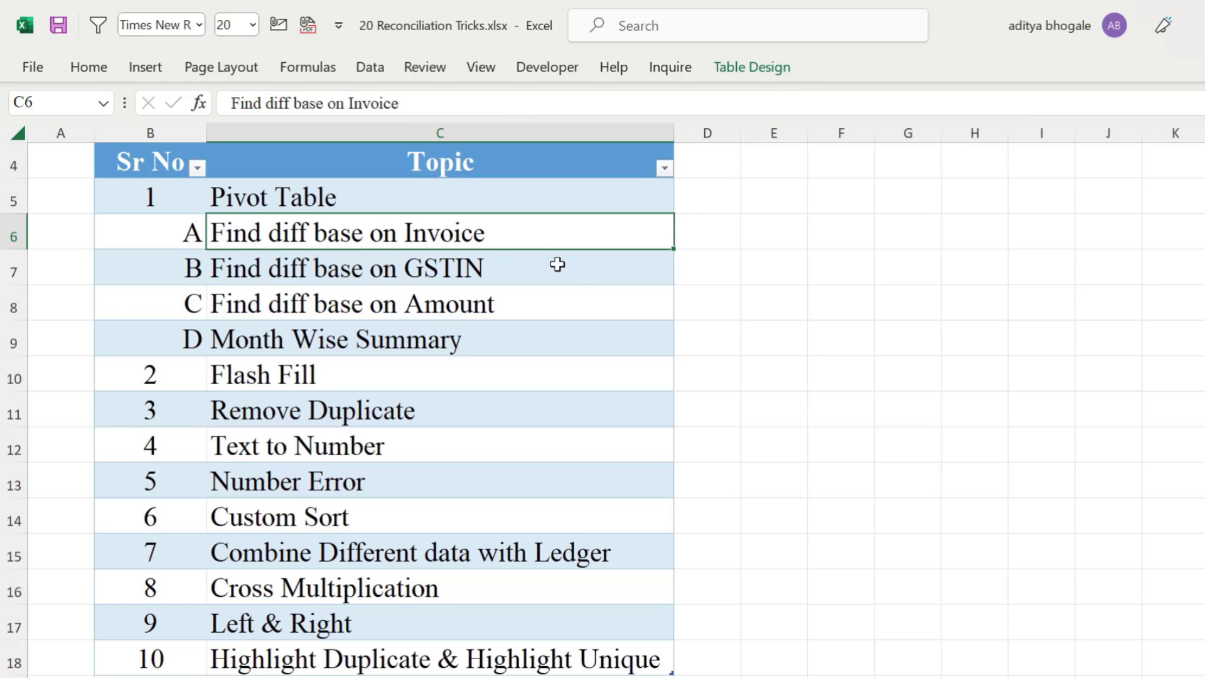
click(488, 260)
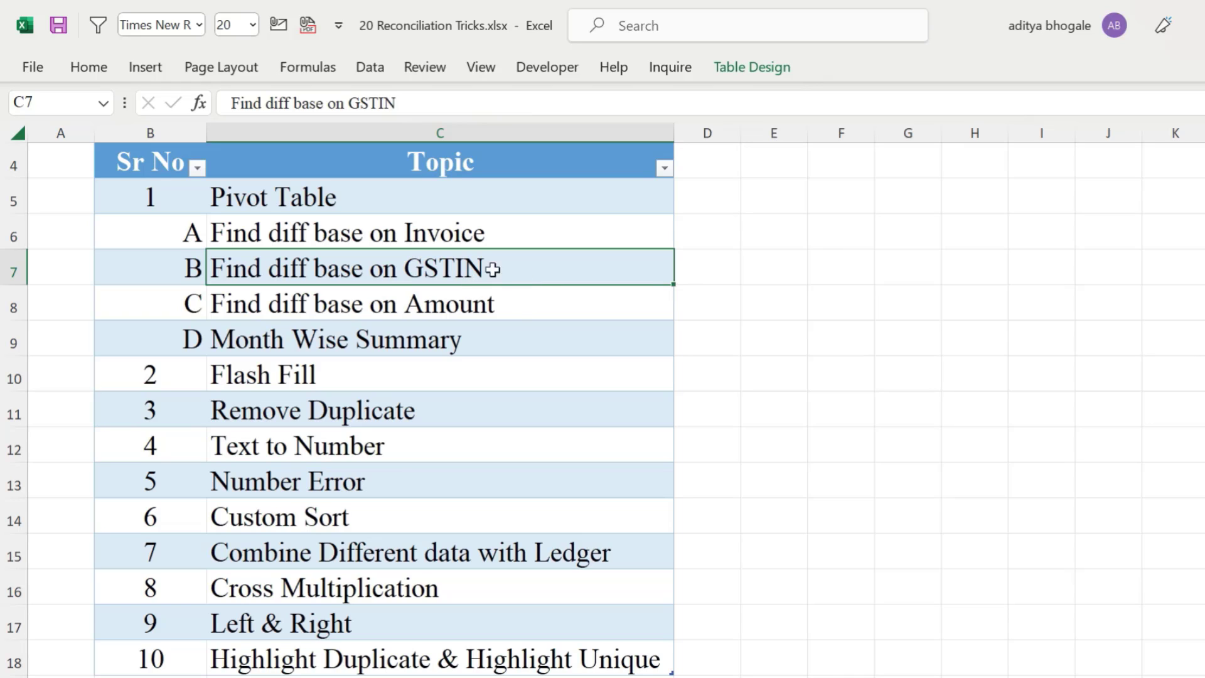
click(384, 290)
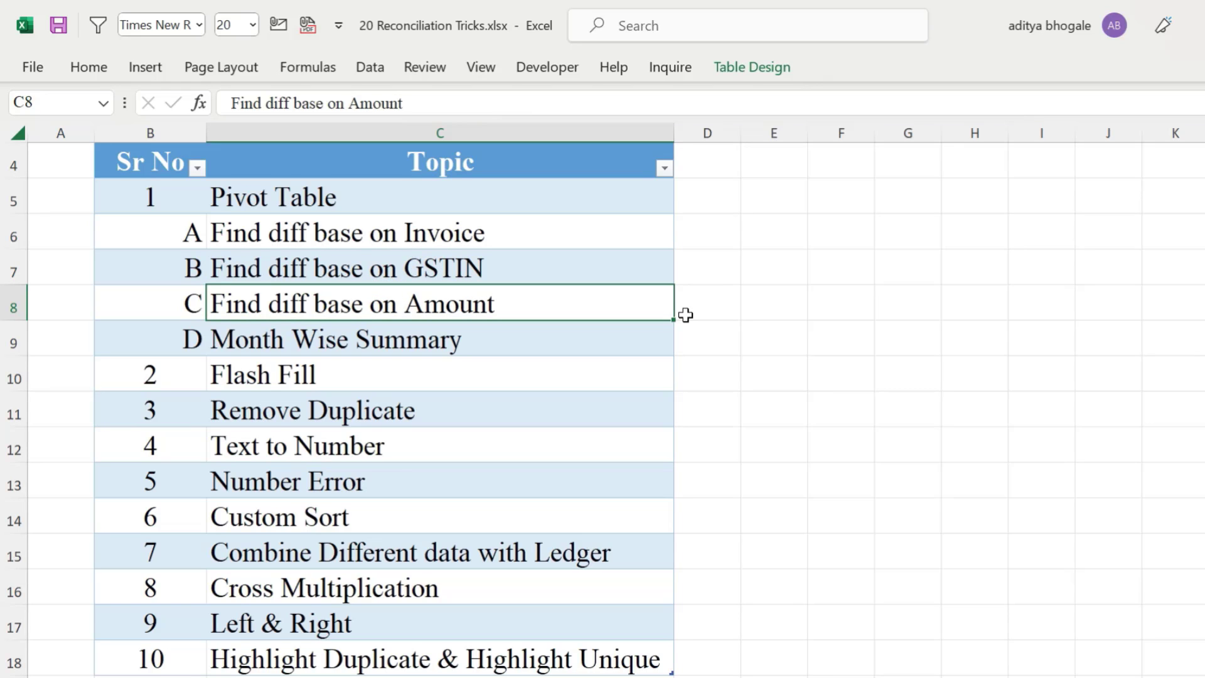
Step: Check the Month Wise Summary topic in the Index sheet's pivot table list
click(429, 334)
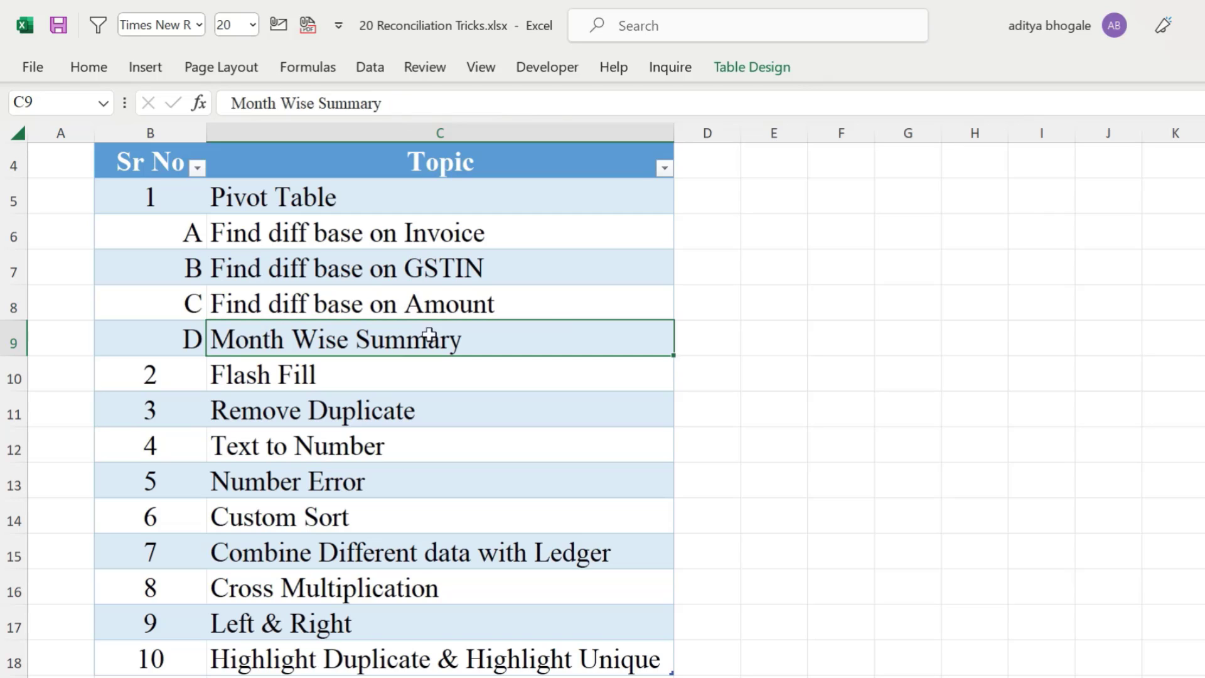
click(250, 339)
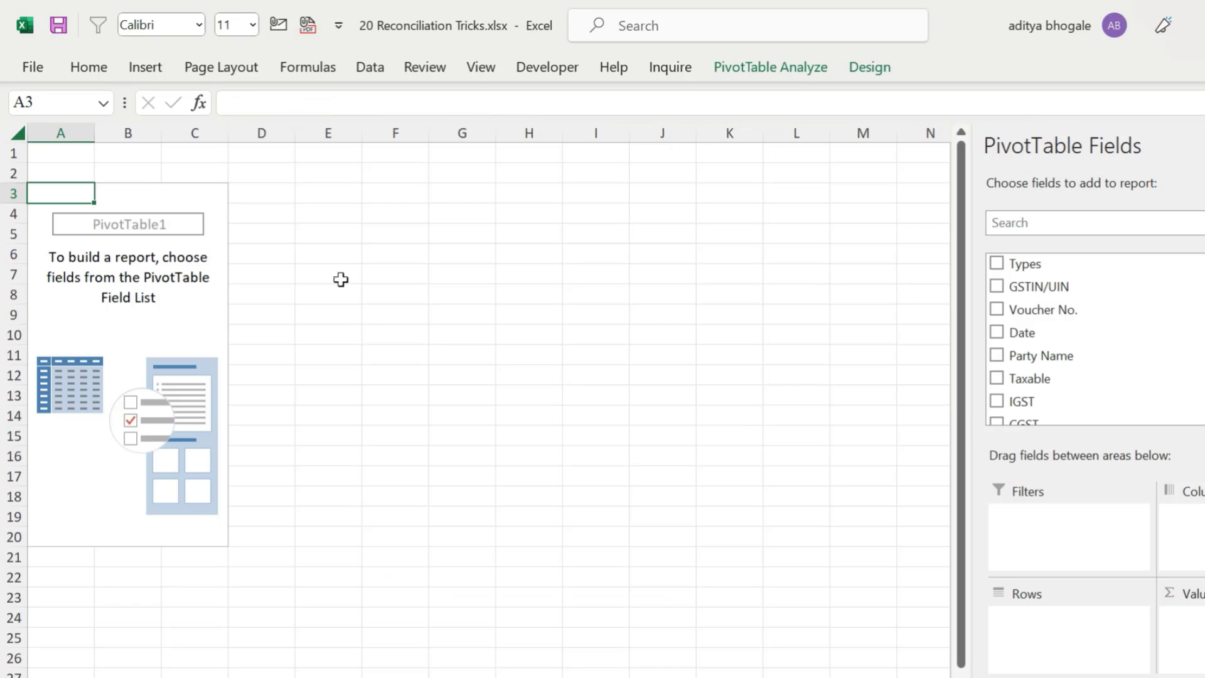
Step: Lay out the Sheet2 pivot table with Voucher No. as rows, Types as columns and the sum of Total as values
click(179, 290)
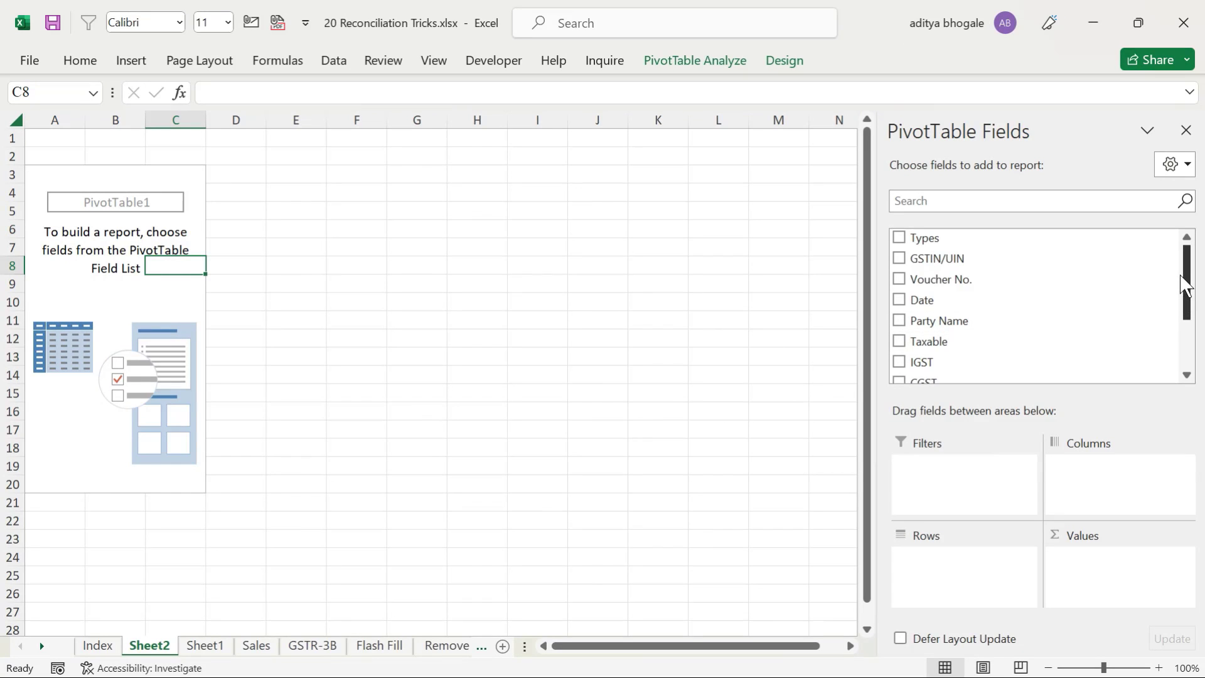
mouse_move(1180, 277)
mouse_down()
mouse_move(1183, 288)
mouse_move(1188, 262)
mouse_up()
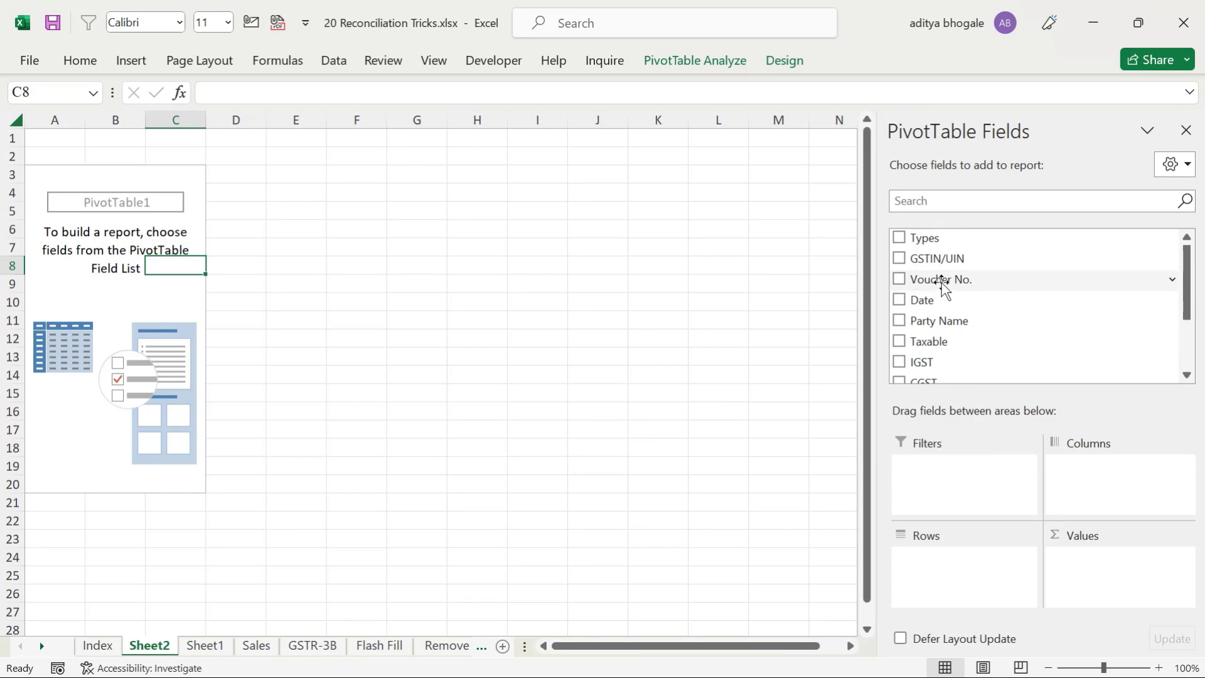
drag(941, 282, 947, 577)
drag(1186, 284, 1186, 343)
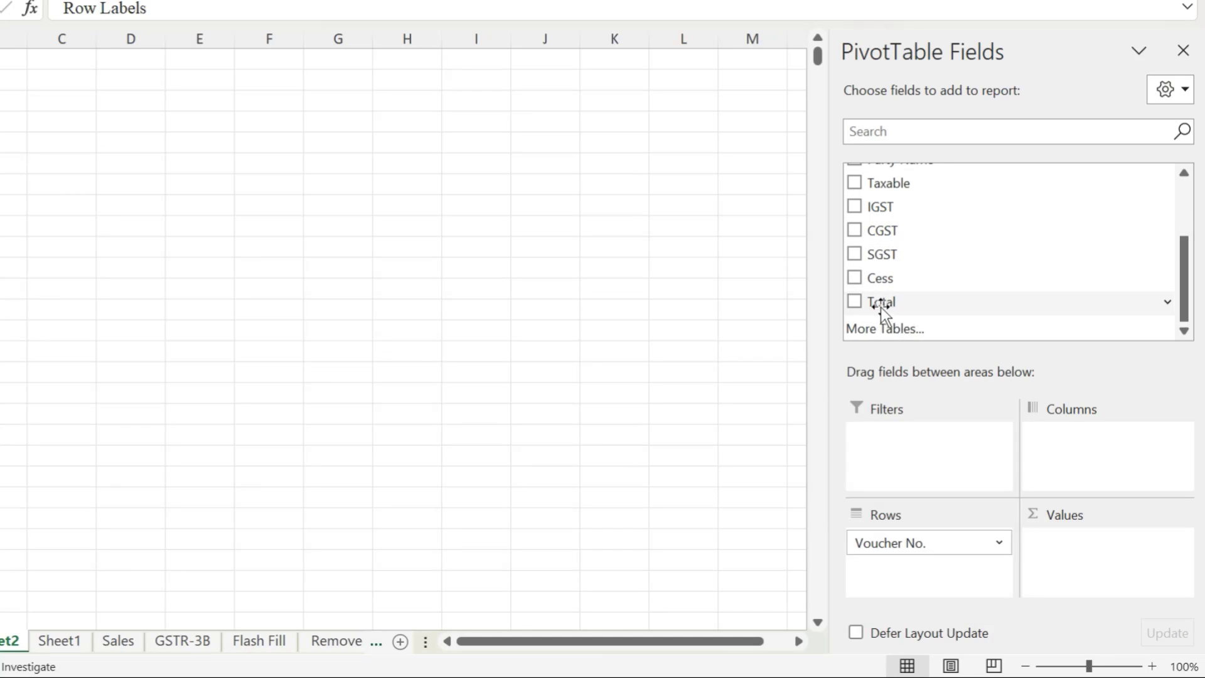
drag(878, 303, 1107, 541)
scroll(874, 188, up, 2)
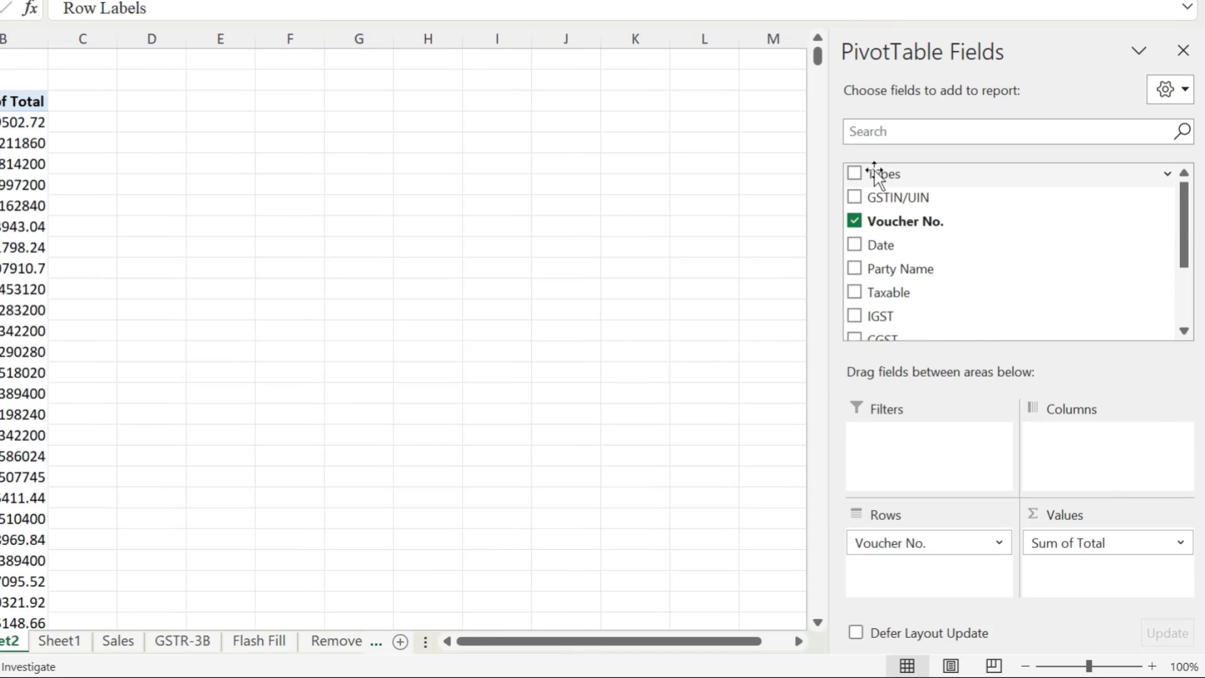
drag(875, 171, 1092, 460)
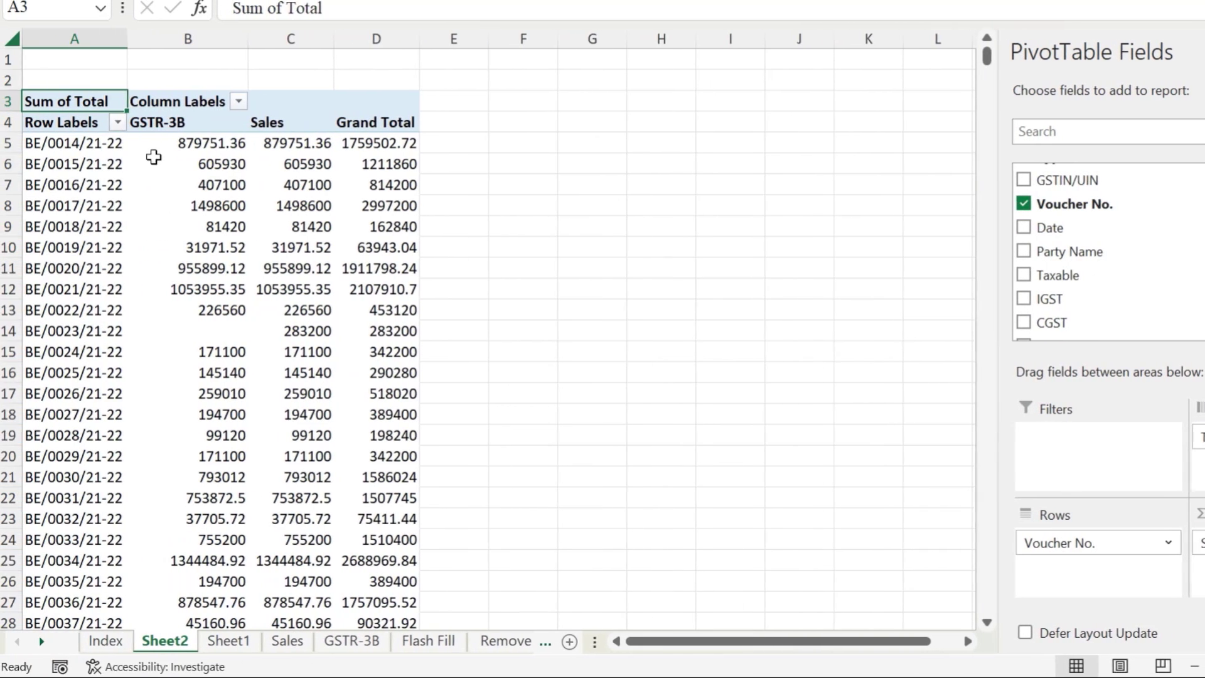
Step: Review the first voucher's GSTR-3B and Sales totals, add the header Diff in E4, and start a formula in E5
click(77, 132)
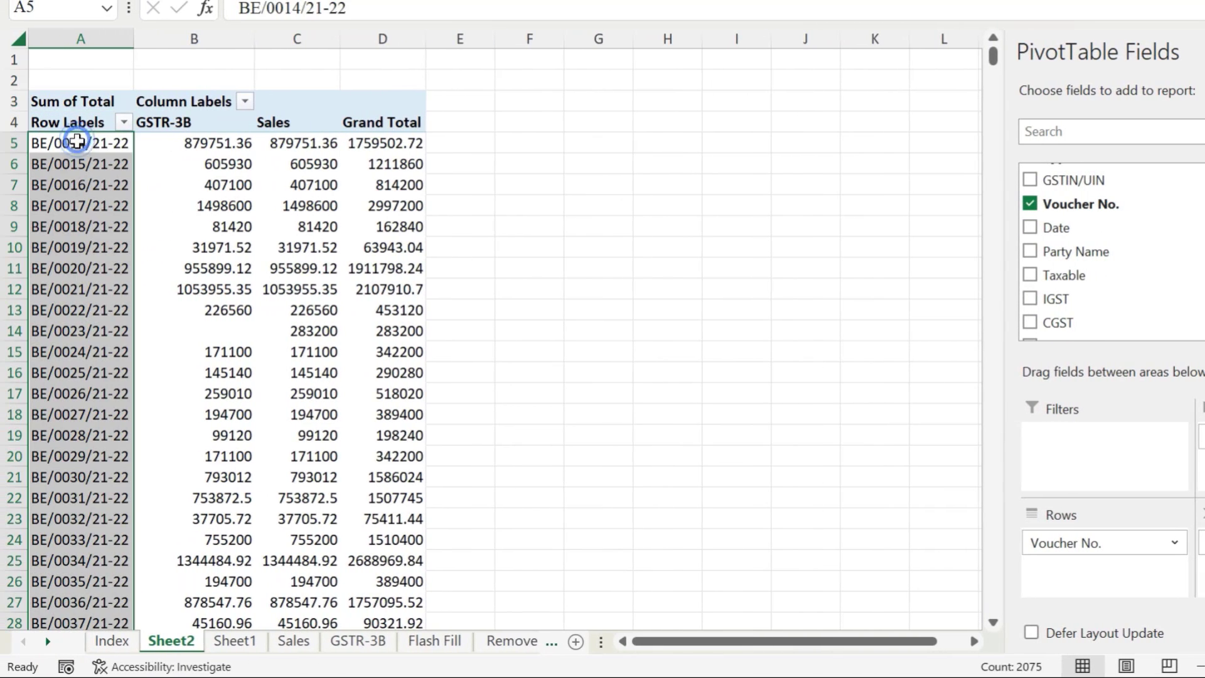
click(195, 146)
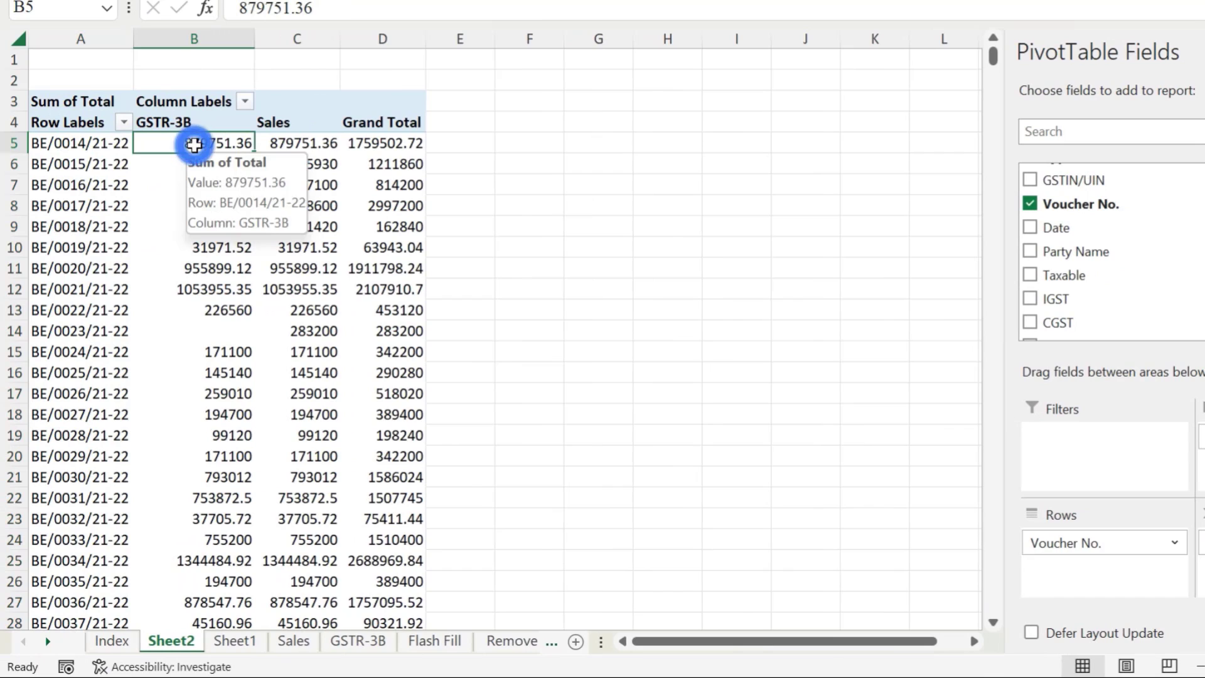
click(298, 146)
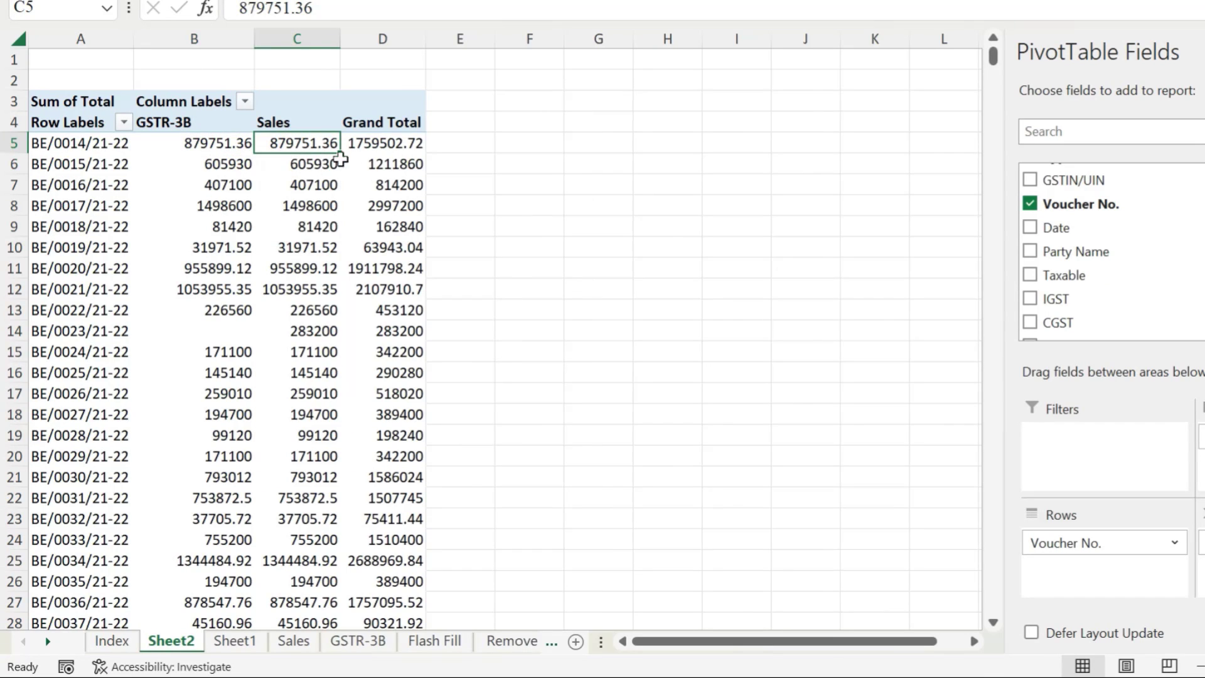
click(375, 150)
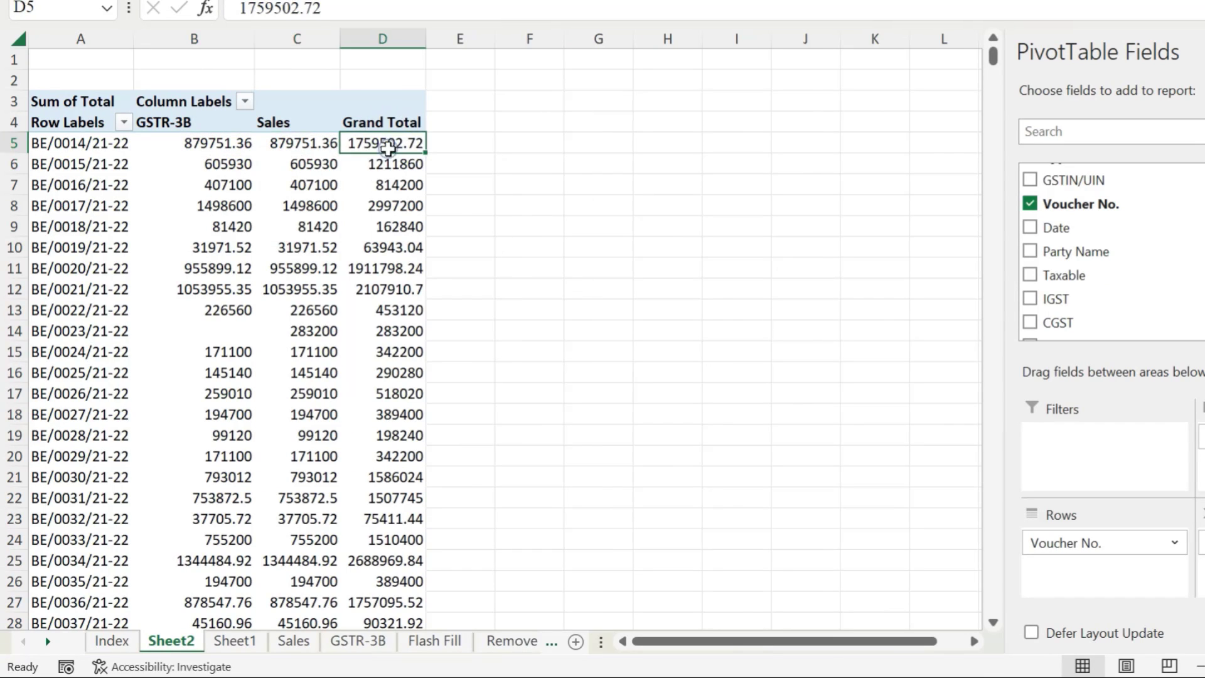
click(477, 119)
text(dIFF)
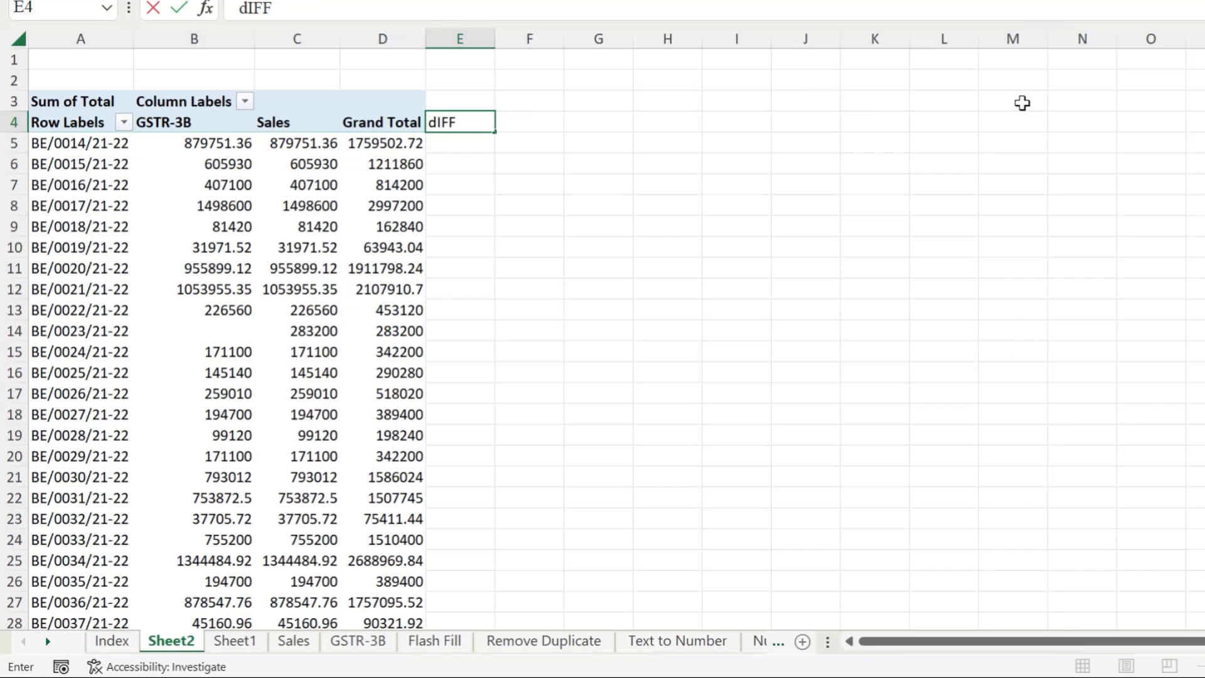
key(Return)
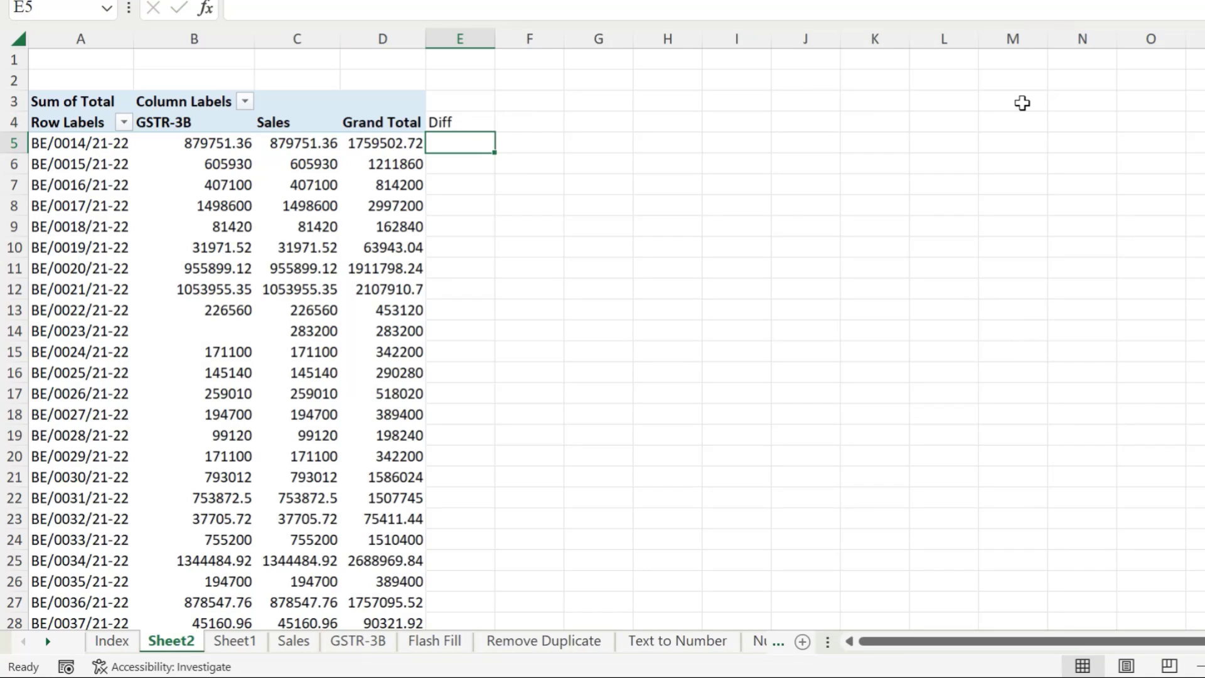
text(=)
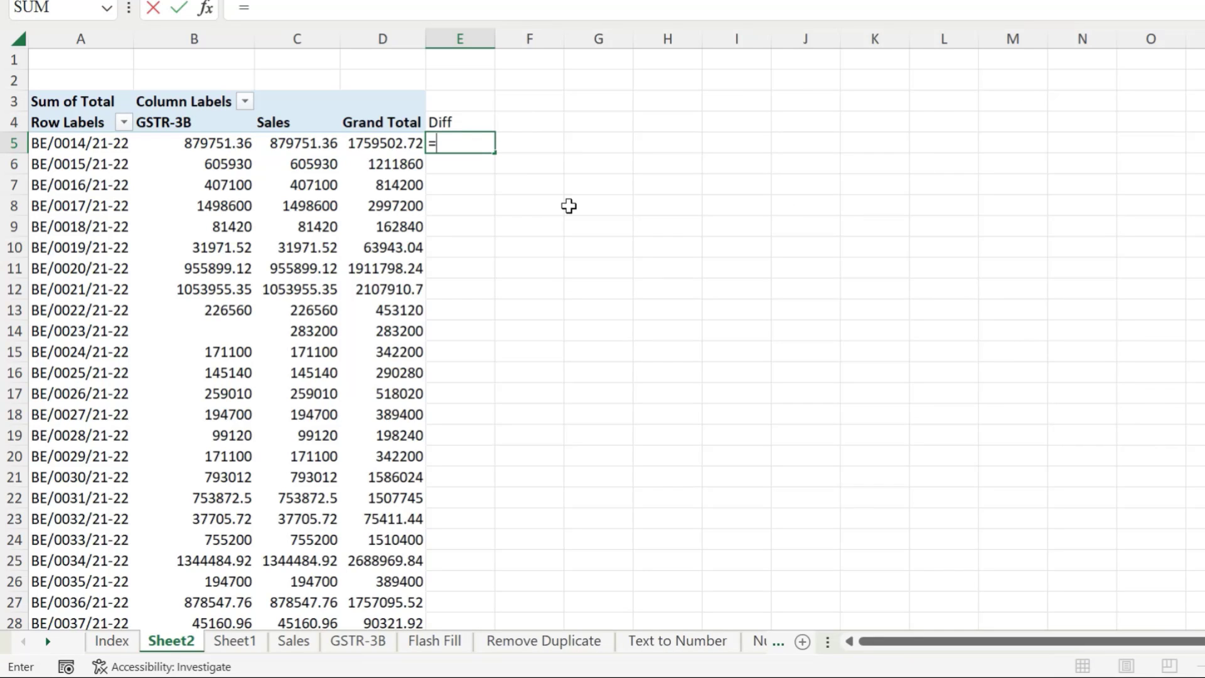
key(Left)
key(Right)
key(Left)
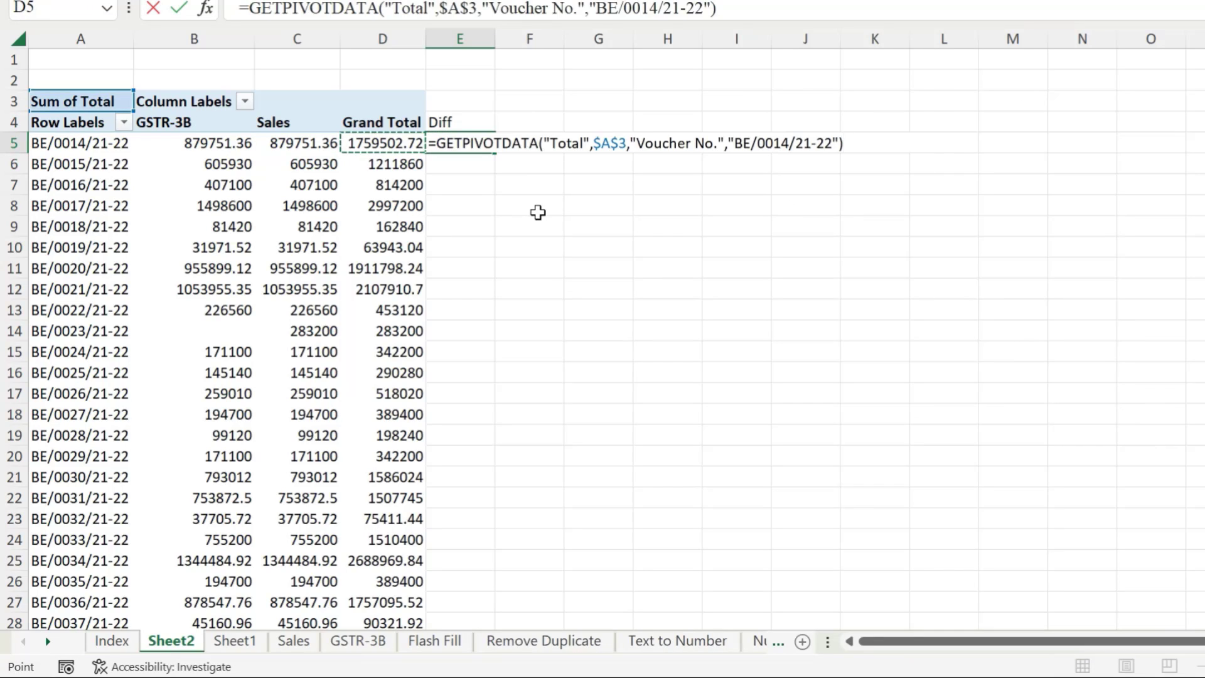
key(Left)
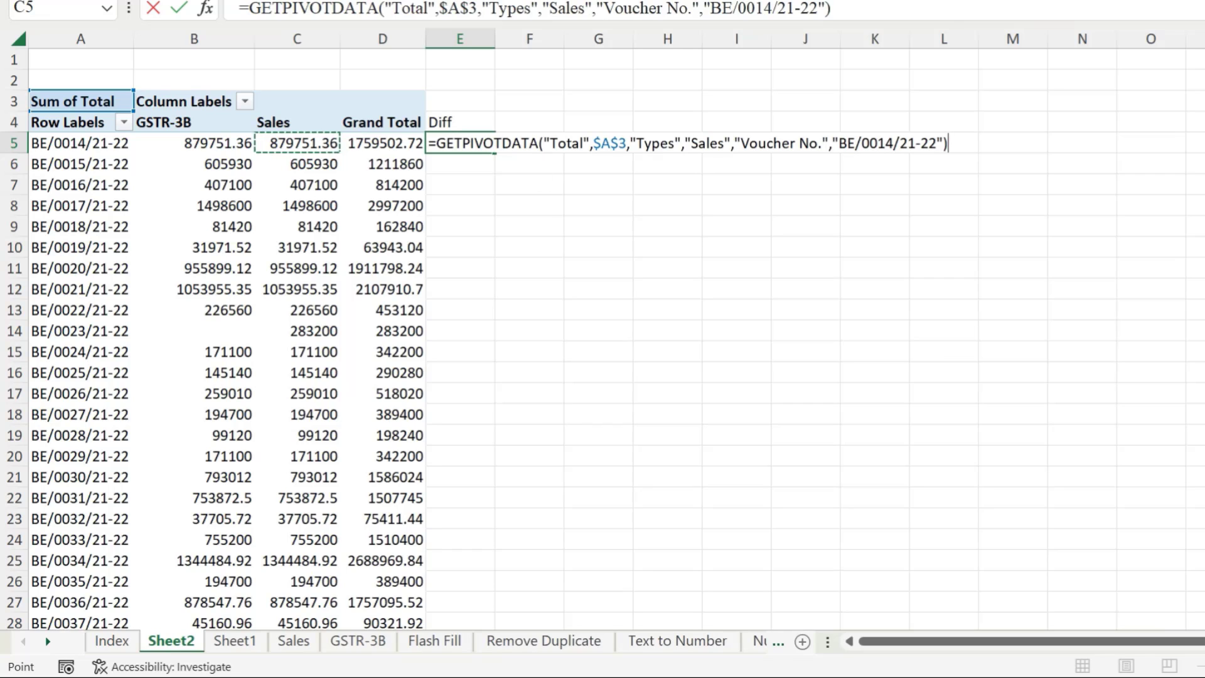
key(Right)
key(Right)
key(Right)
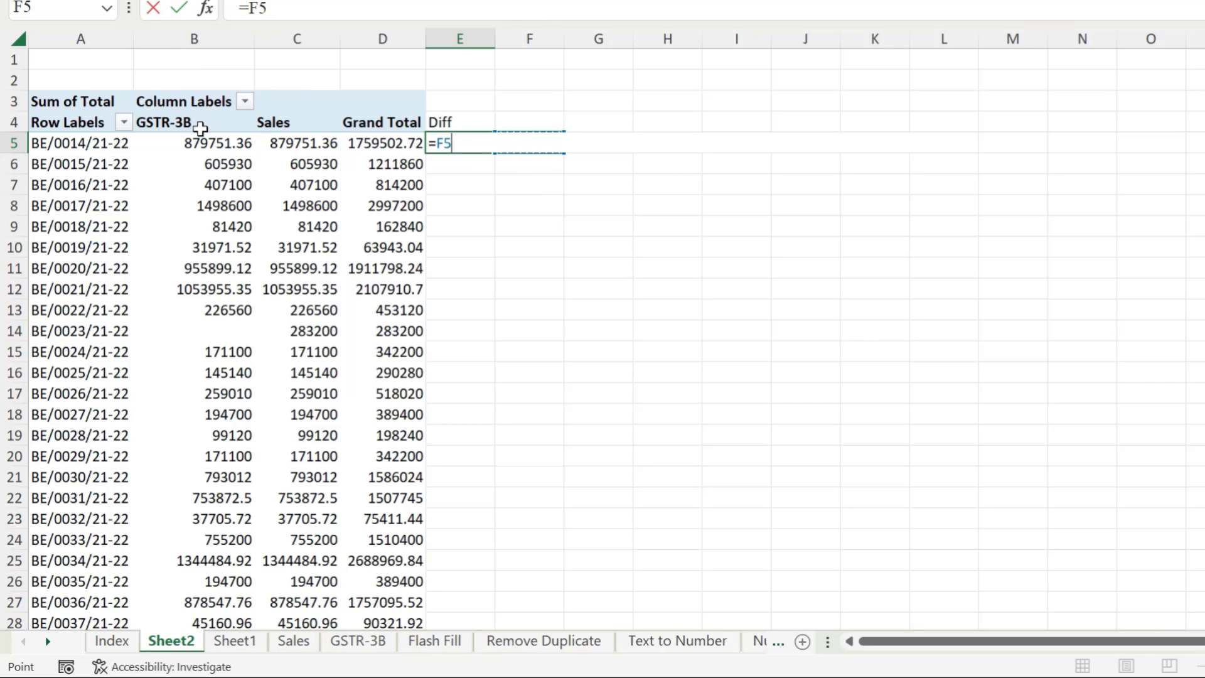
key(BackSpace)
key(BackSpace)
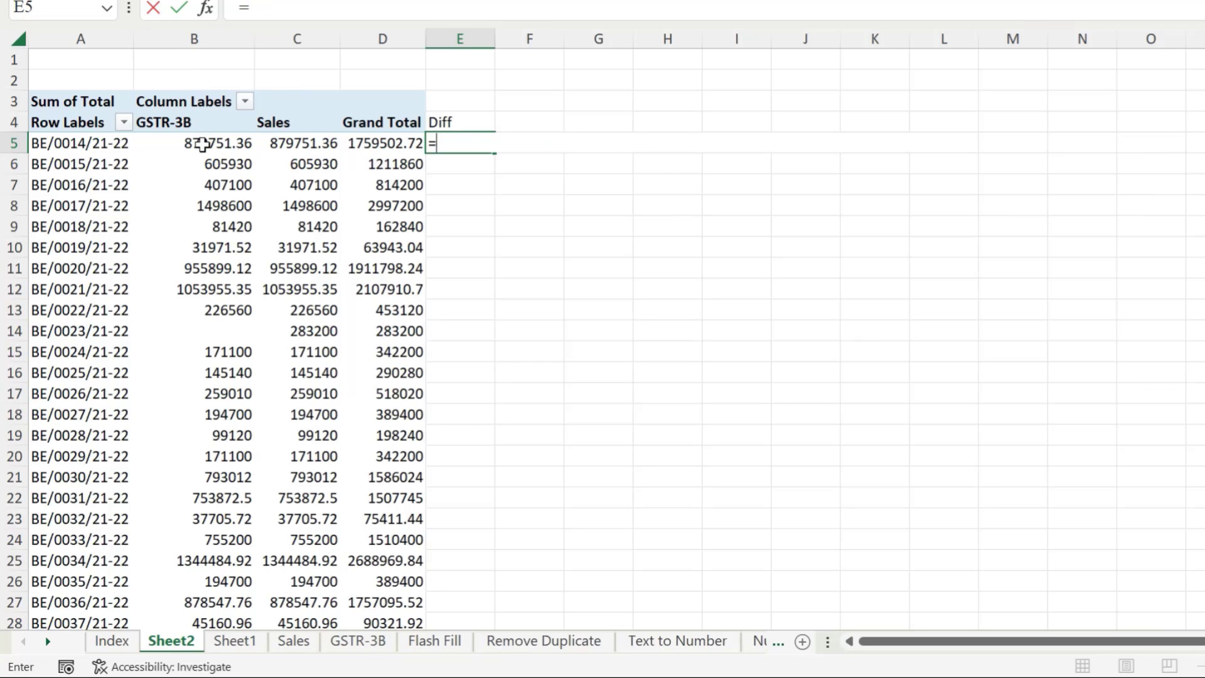
Step: Complete the E5 formula as =B5-C5 and fill it down beside all pivot table rows
text(b5)
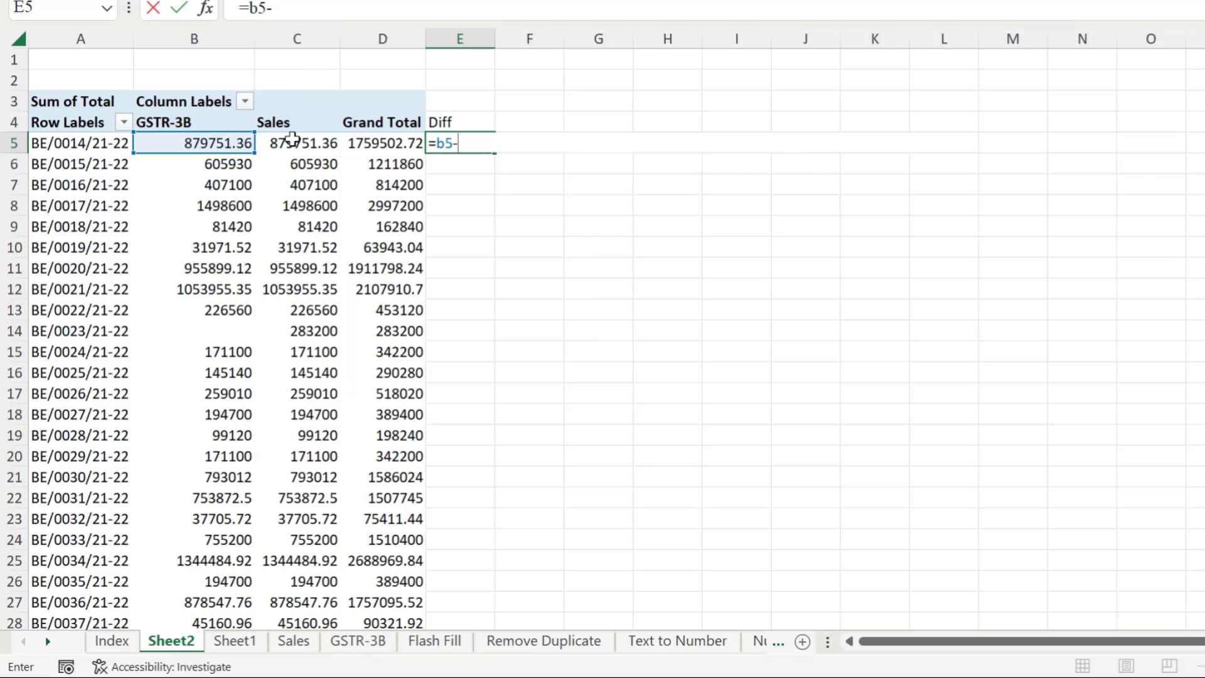
text(-c5)
key(Return)
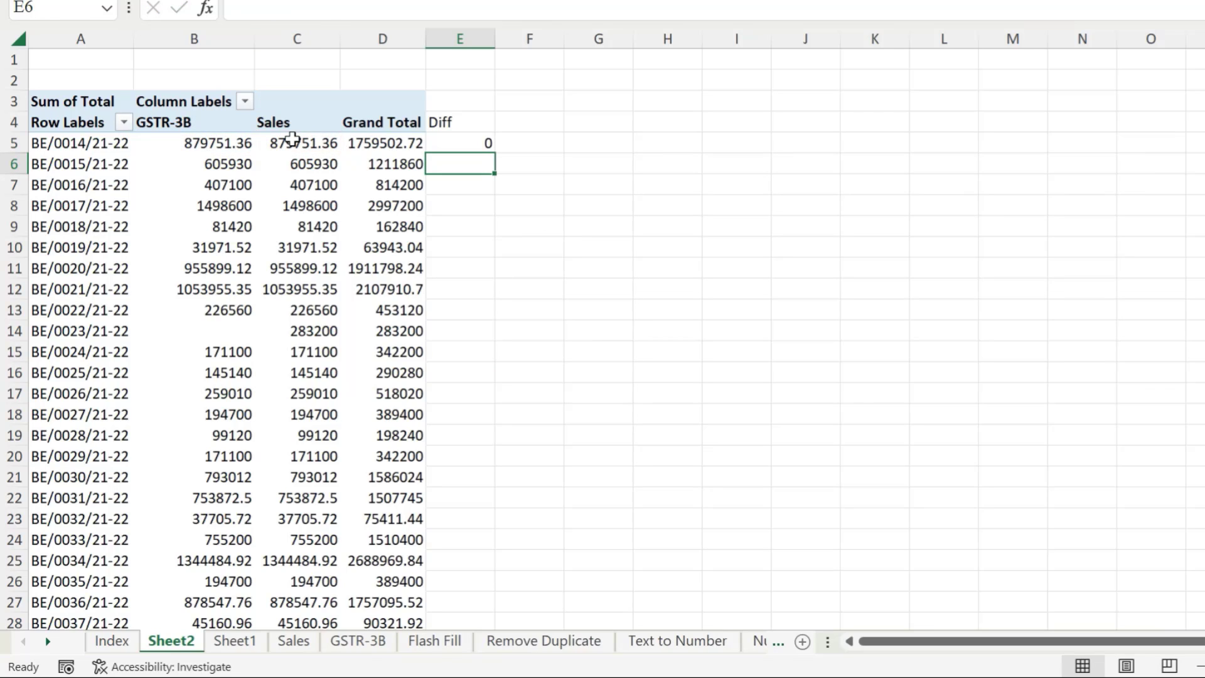
click(479, 143)
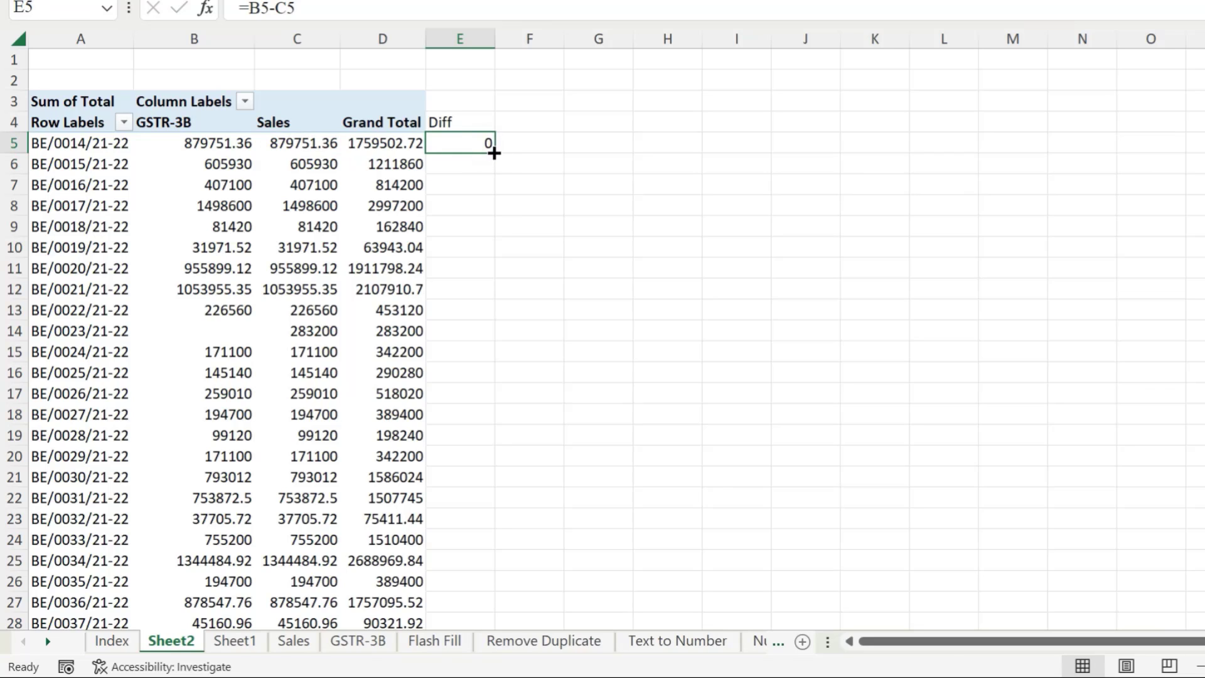
double_click(494, 153)
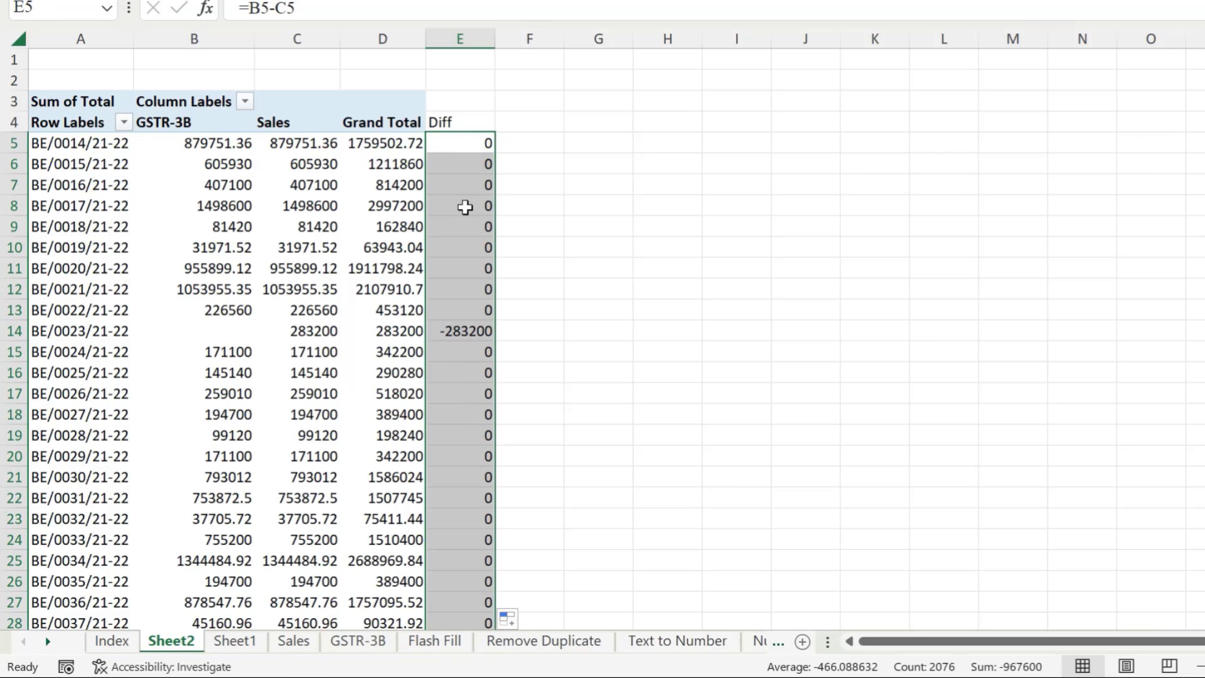
Step: Add filters to the header row 4 and filter the Diff column to exclude the value 0
click(466, 123)
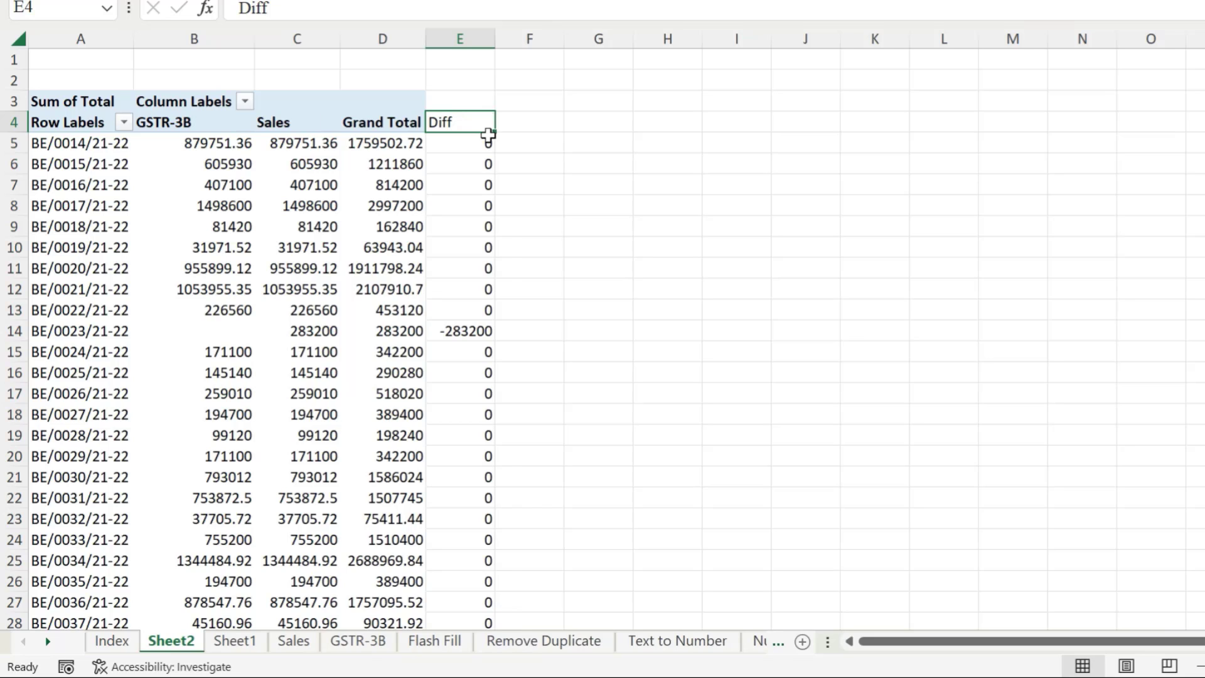
key(ctrl+shift+l)
click(533, 145)
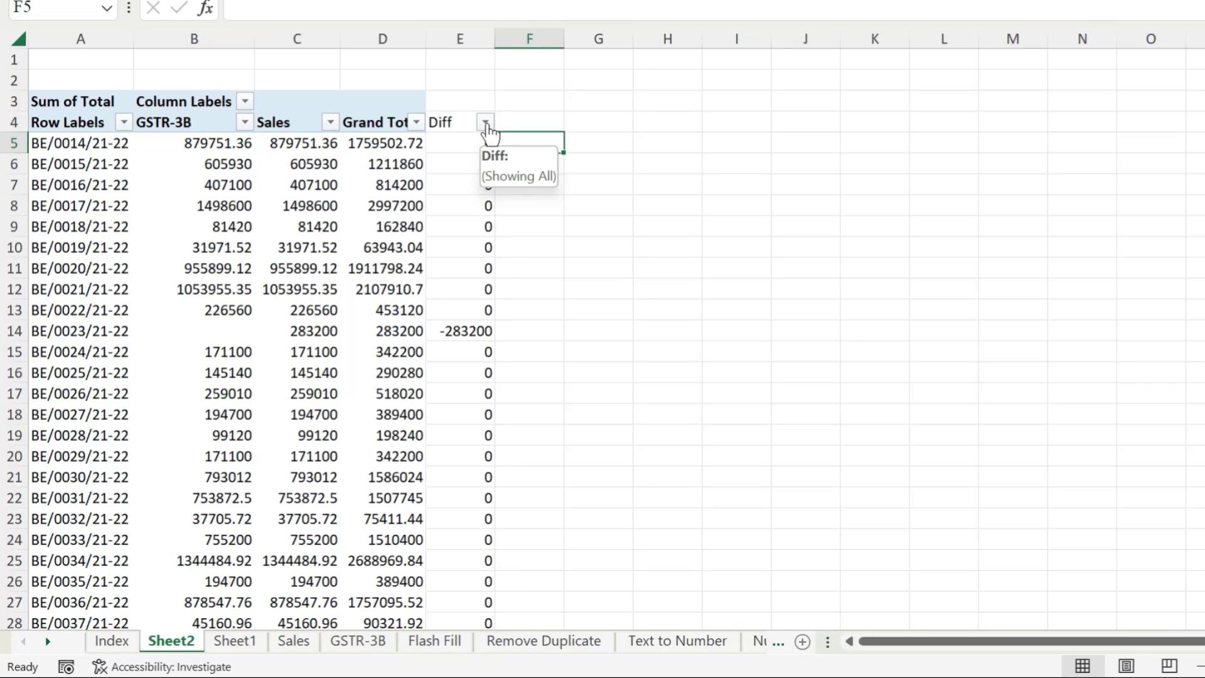
click(485, 122)
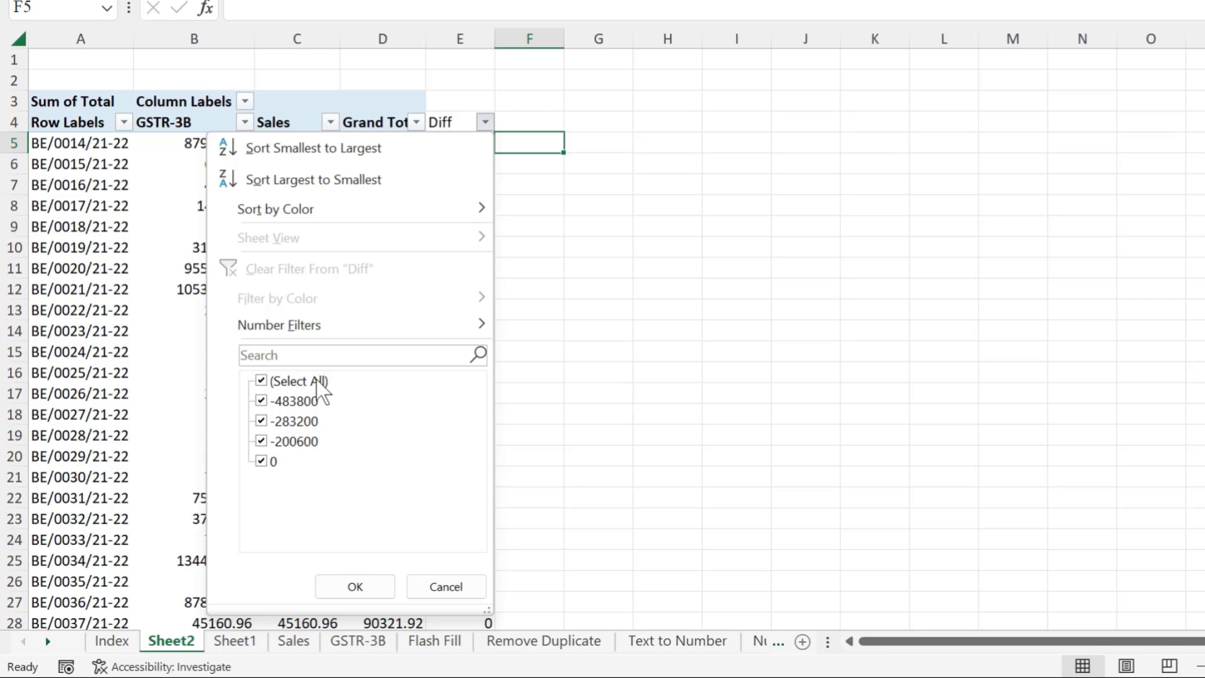
click(262, 463)
click(355, 586)
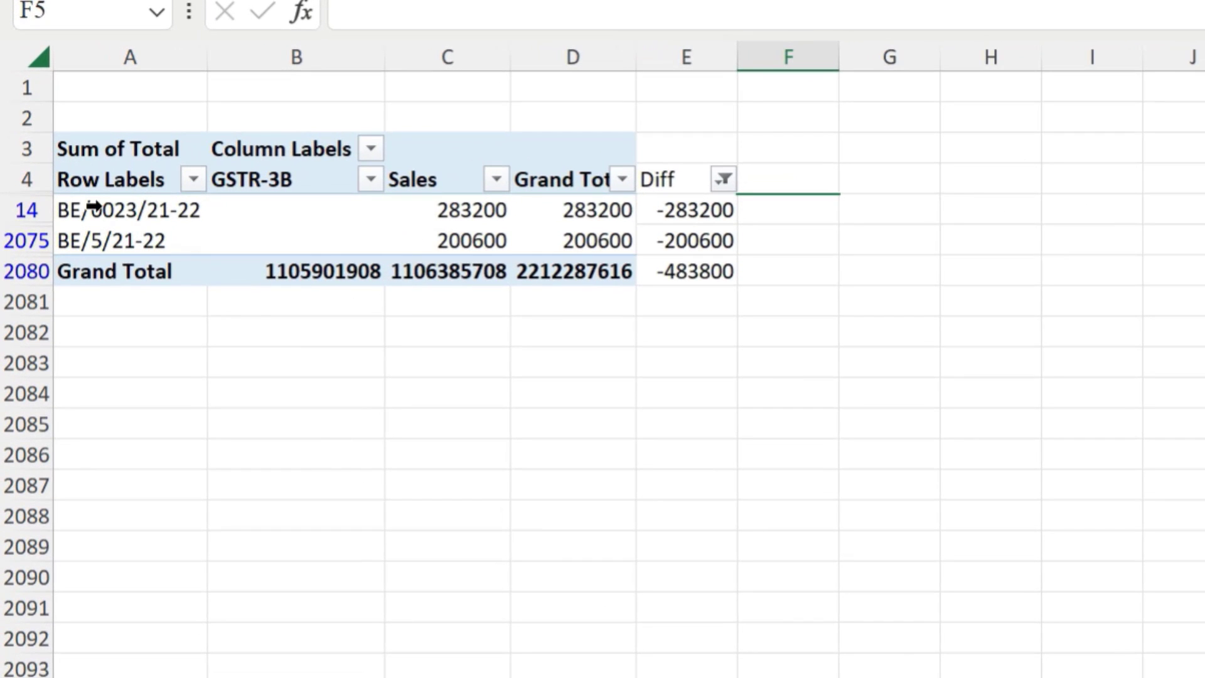
Step: Examine the filtered vouchers' GSTR-3B and Sales amounts and the difference in the Grand Total row
drag(99, 208, 112, 240)
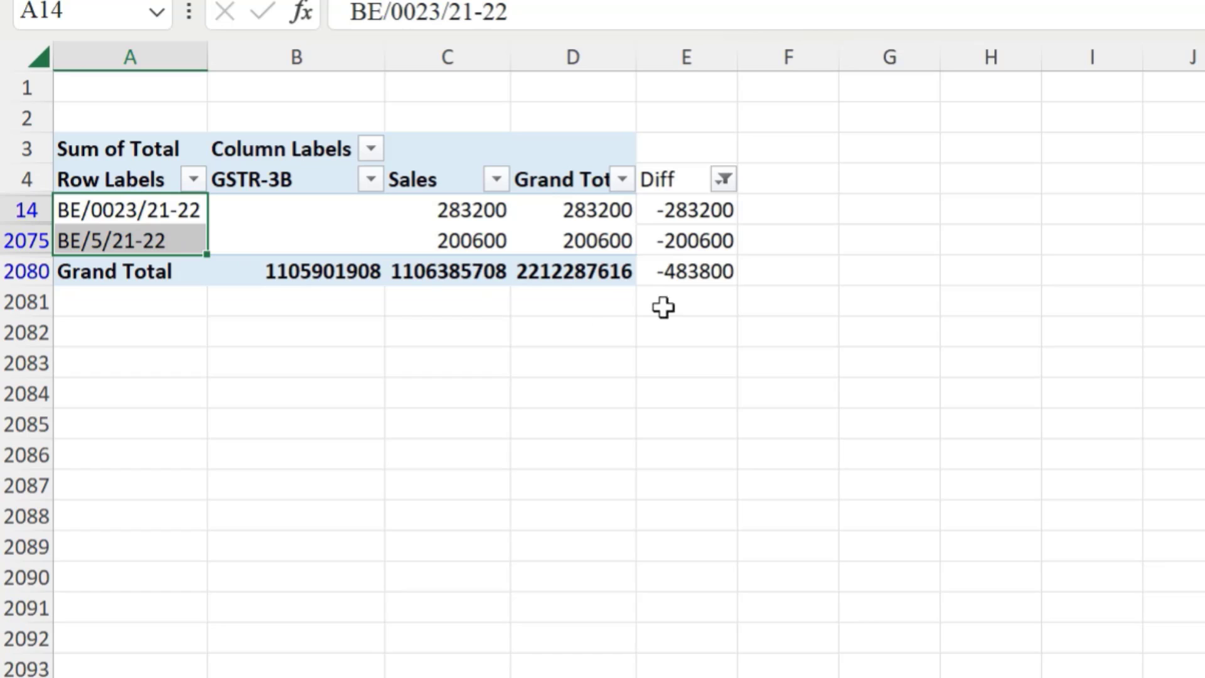
click(710, 271)
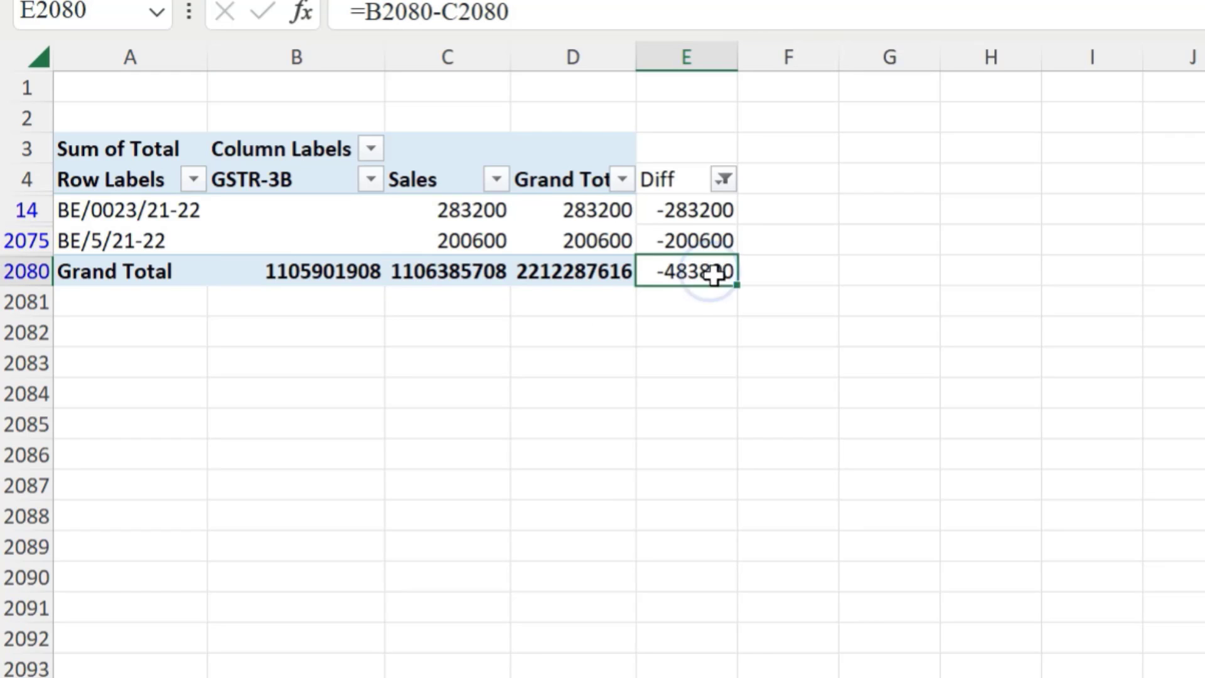
click(150, 208)
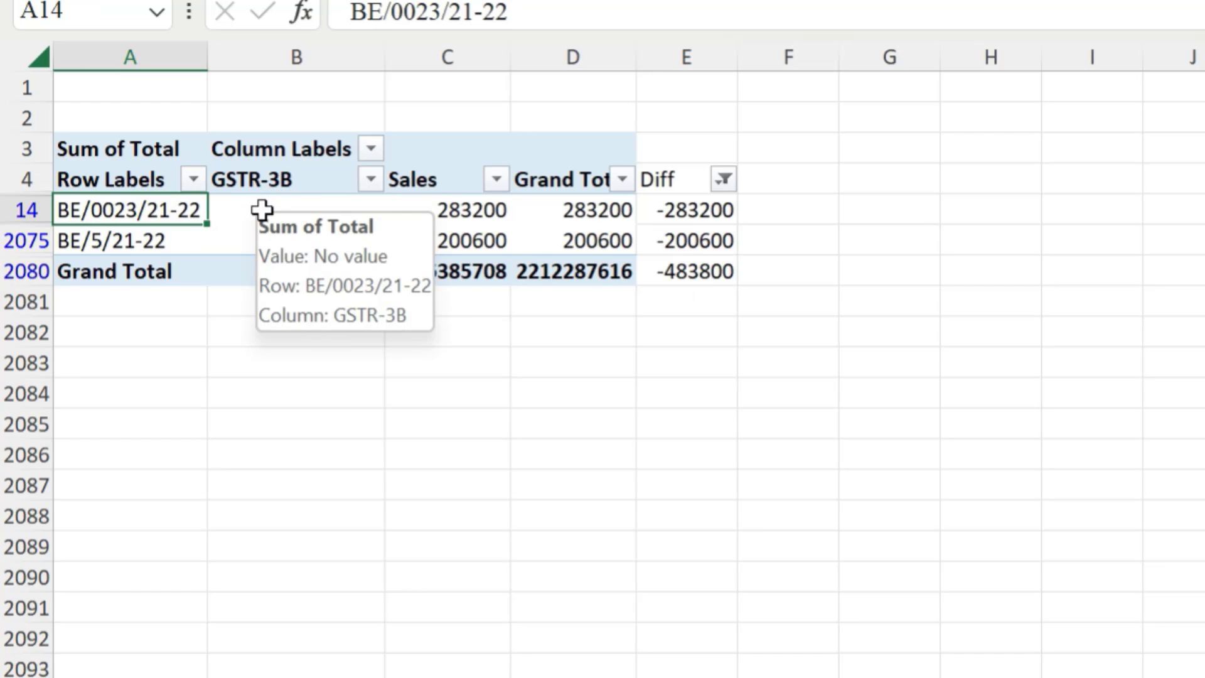
click(261, 208)
click(460, 206)
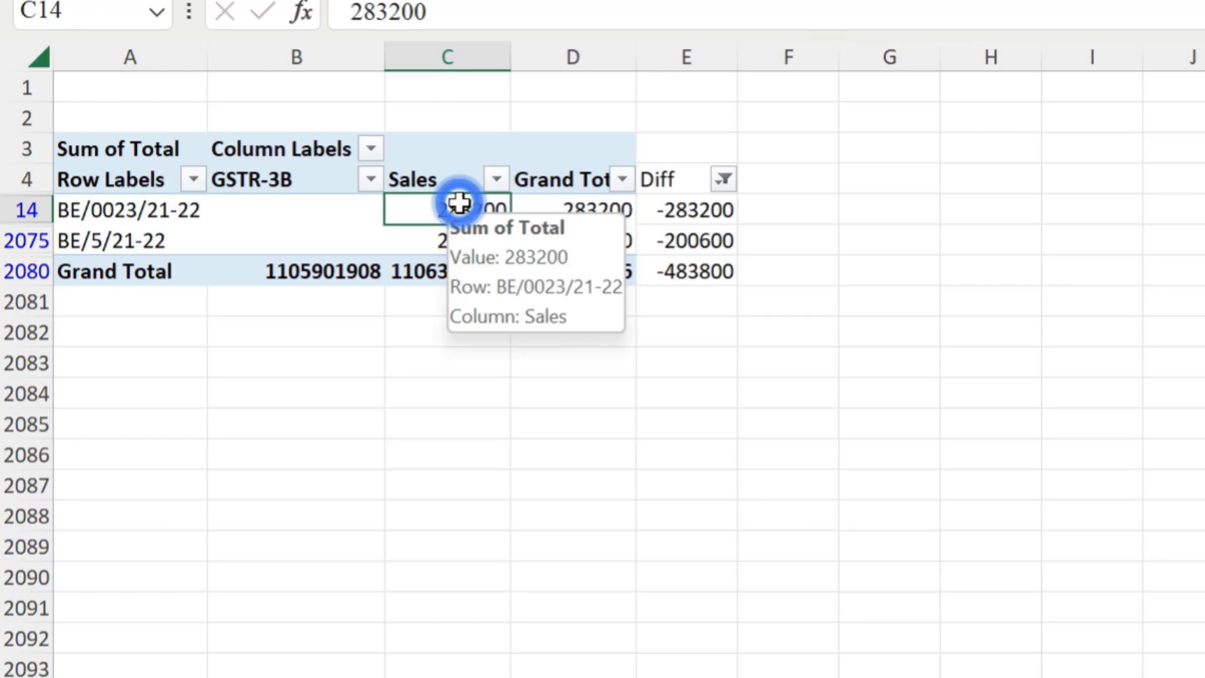
click(345, 240)
click(157, 242)
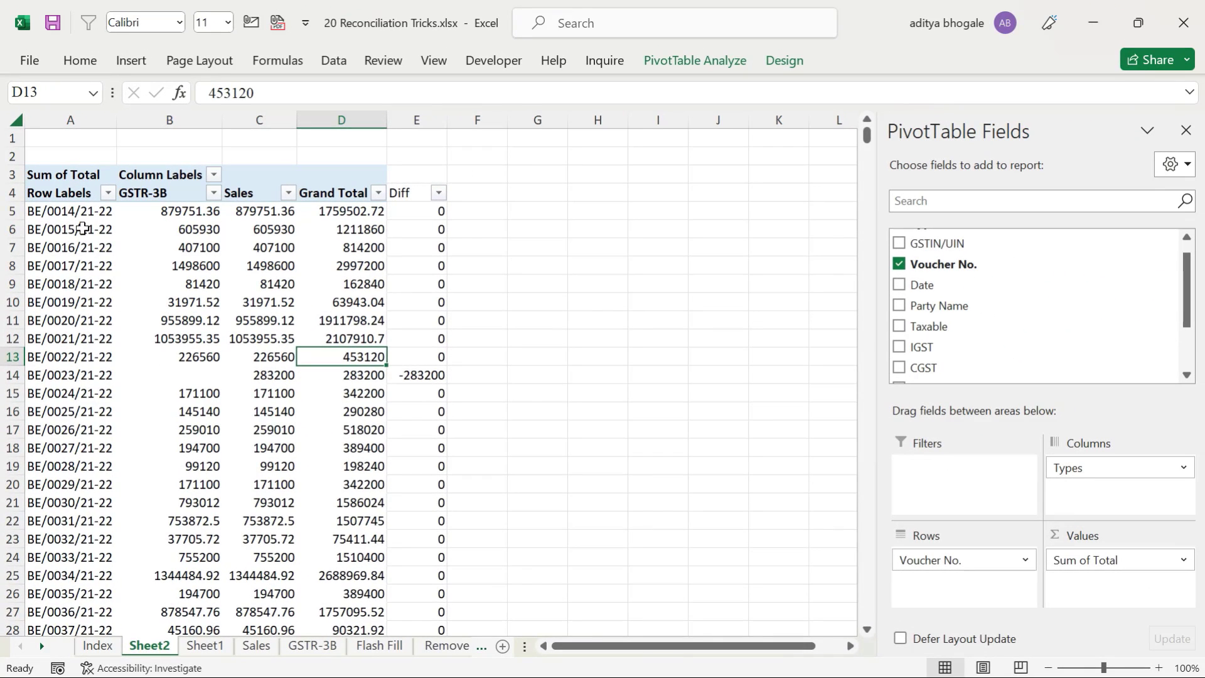
Step: Replace Voucher No. with GSTIN/UIN as the pivot table's row field and inspect the first row labels
drag(82, 228, 75, 251)
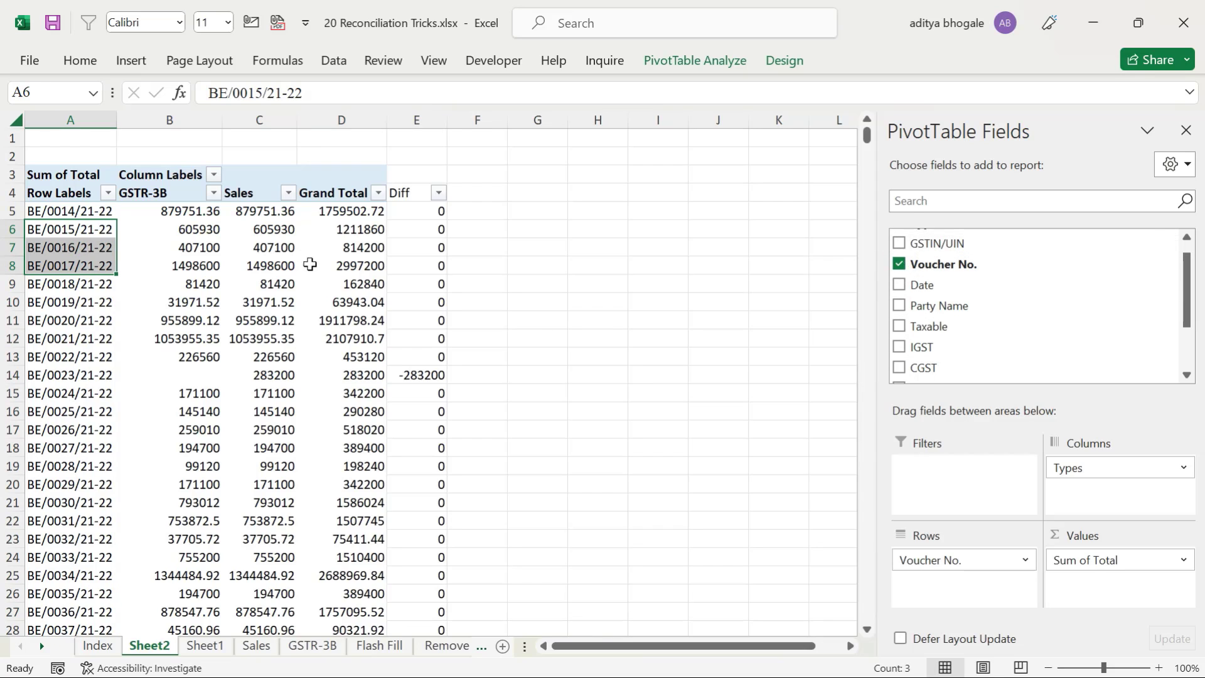
click(899, 264)
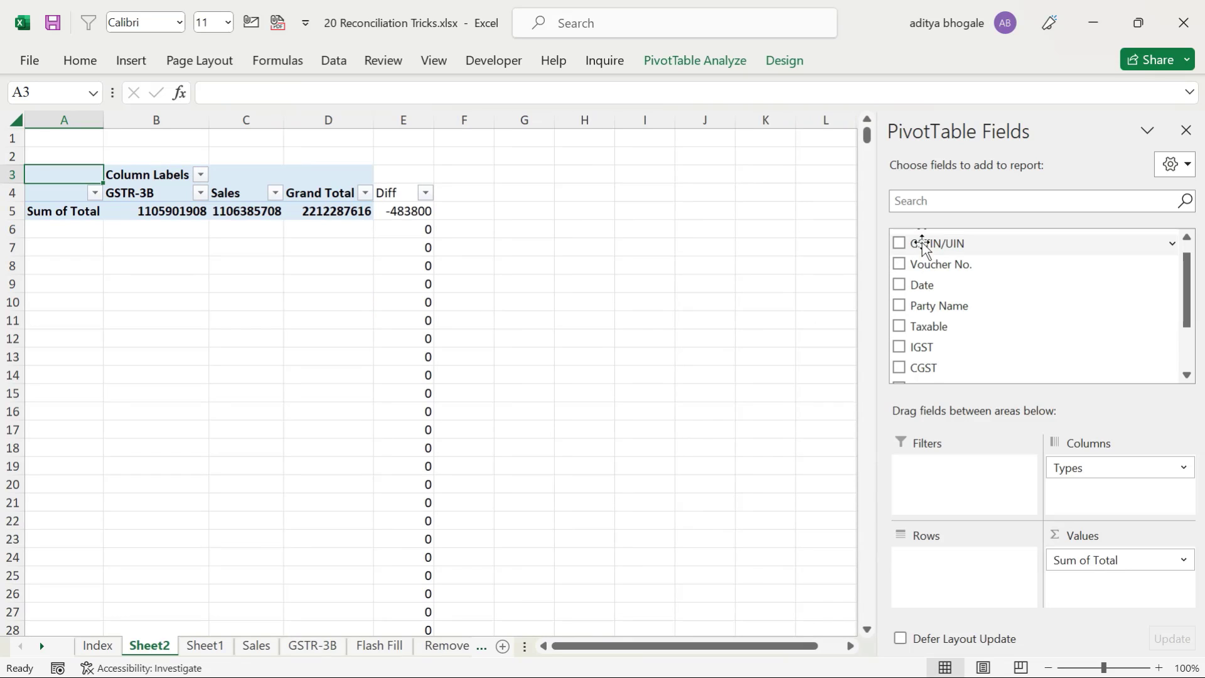
drag(922, 247, 970, 583)
click(144, 231)
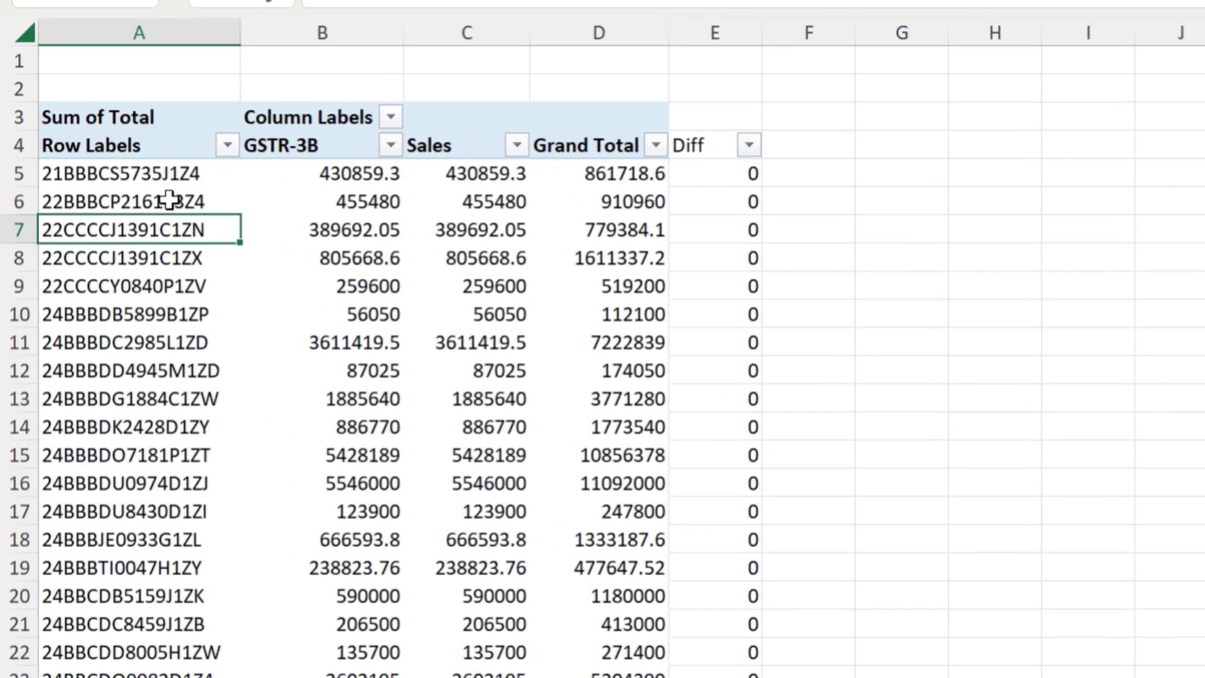
click(169, 171)
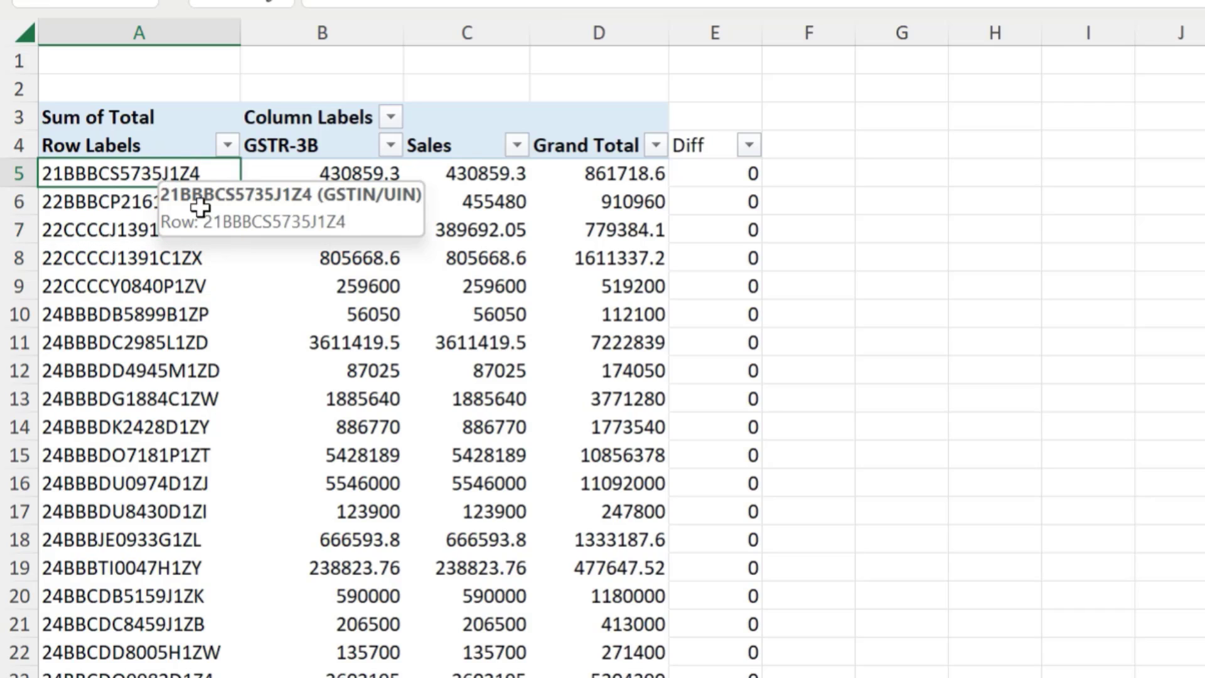
Step: Compare the first GSTIN's GSTR-3B and Sales amounts and filter the Diff column to exclude the value 0
click(350, 170)
click(462, 177)
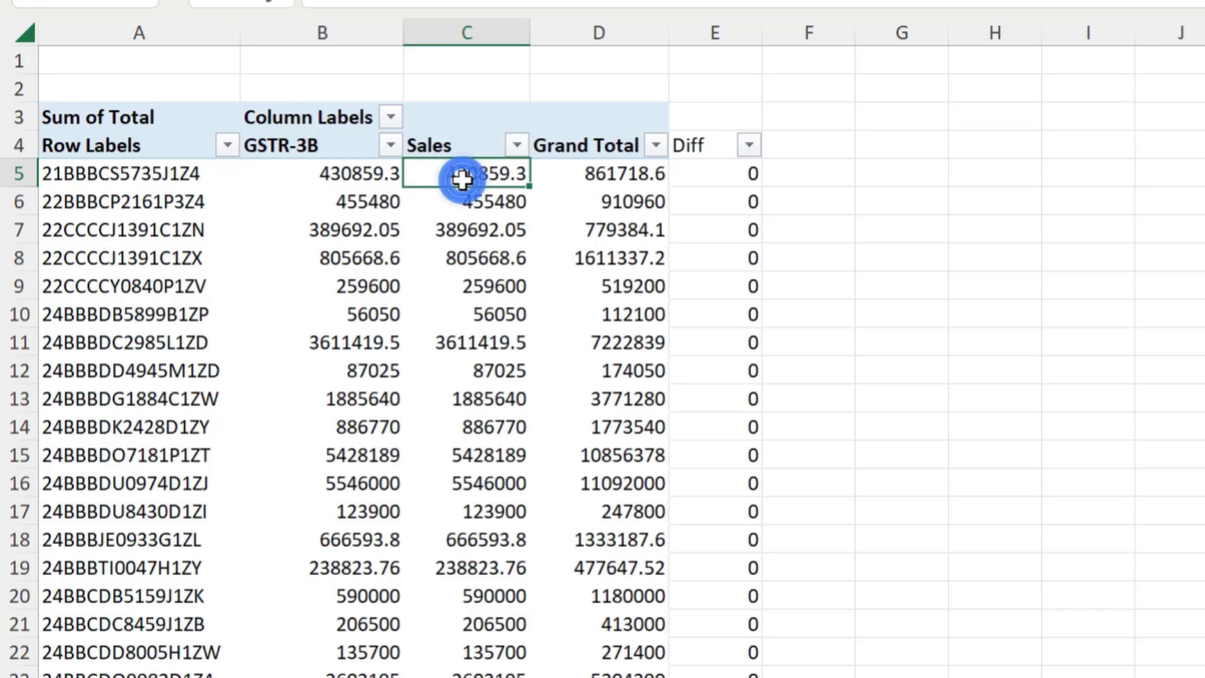
click(745, 178)
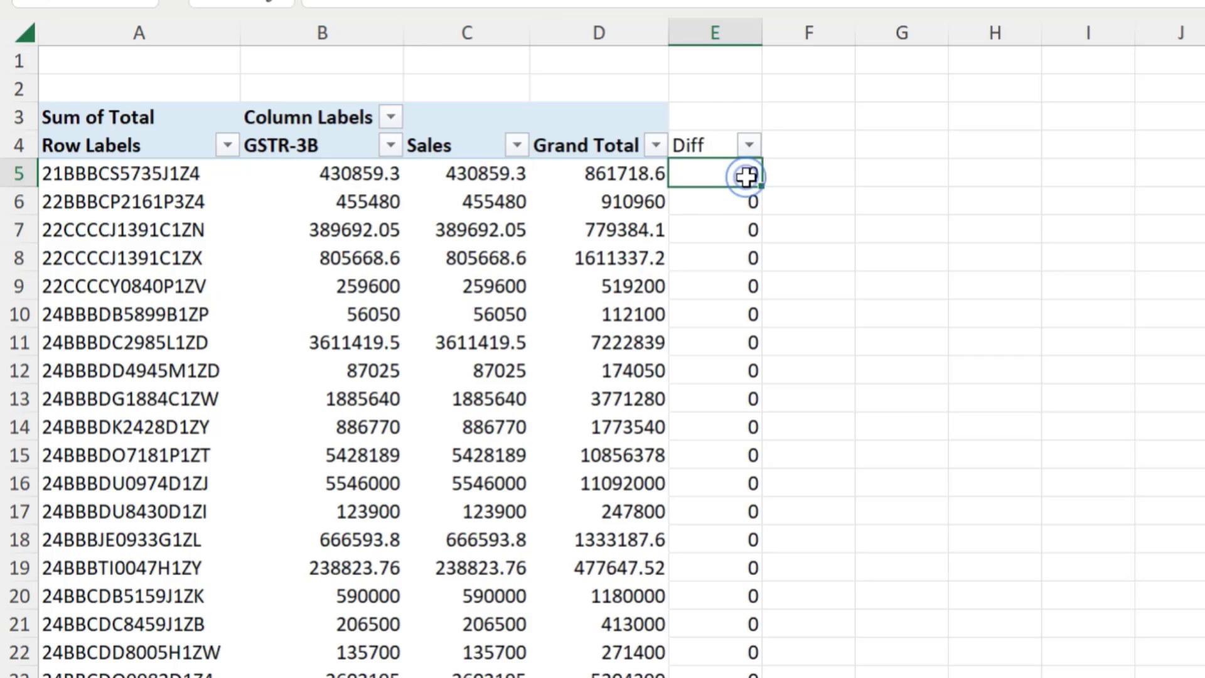
click(749, 145)
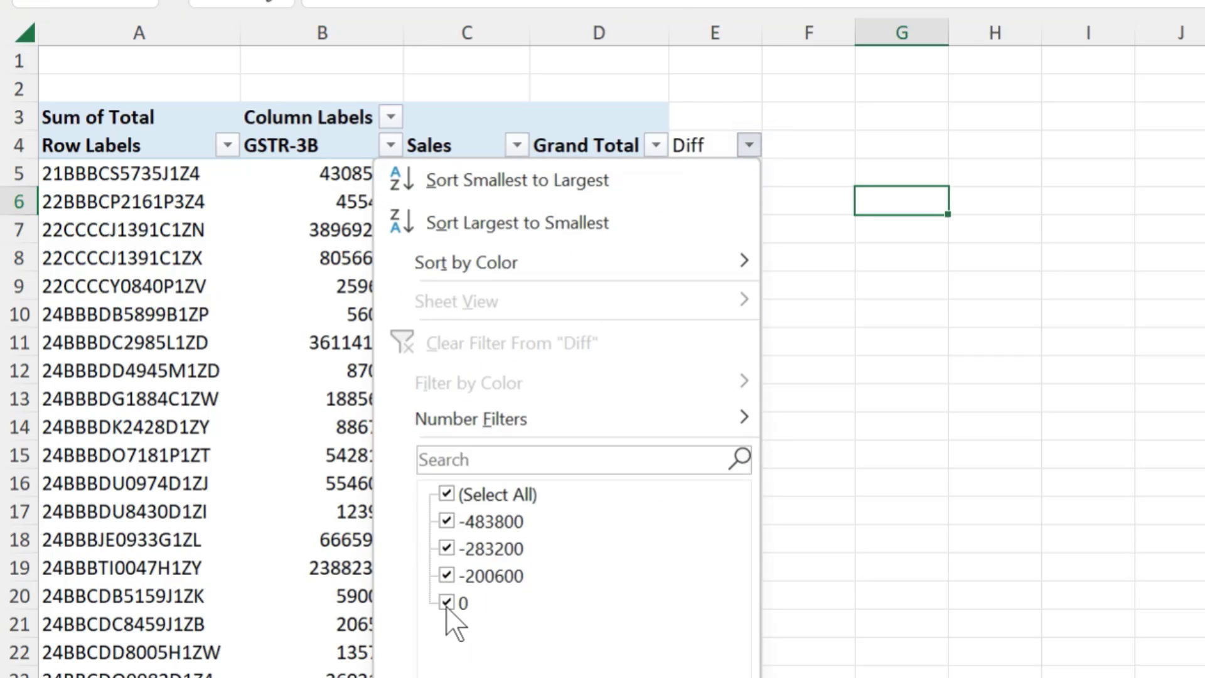
click(445, 602)
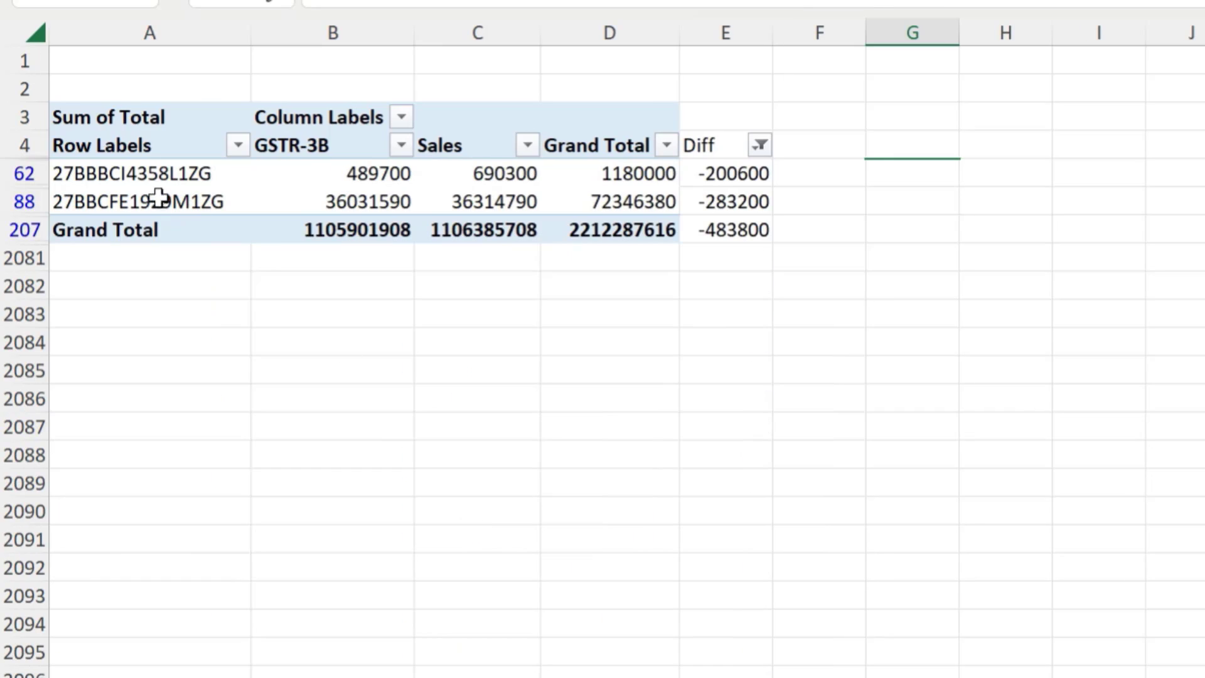
Step: Examine the GSTR-3B and Sales amounts of the filtered GSTINs and the difference in the Grand Total row
drag(153, 175, 517, 173)
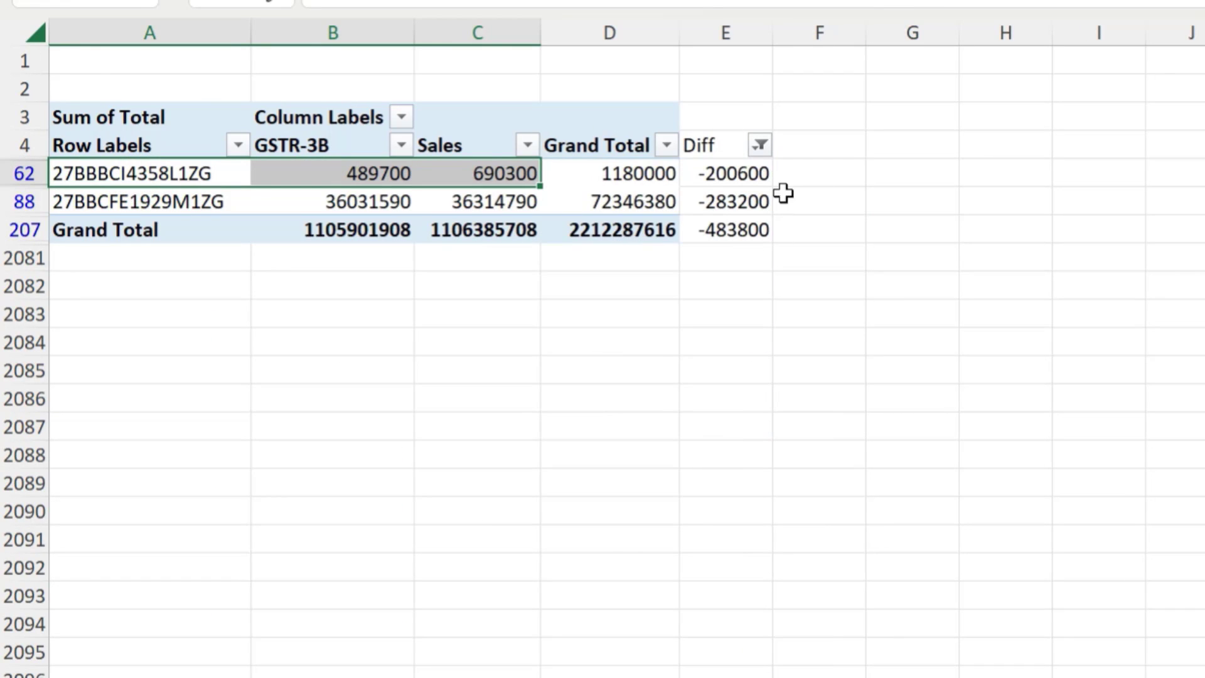
click(818, 313)
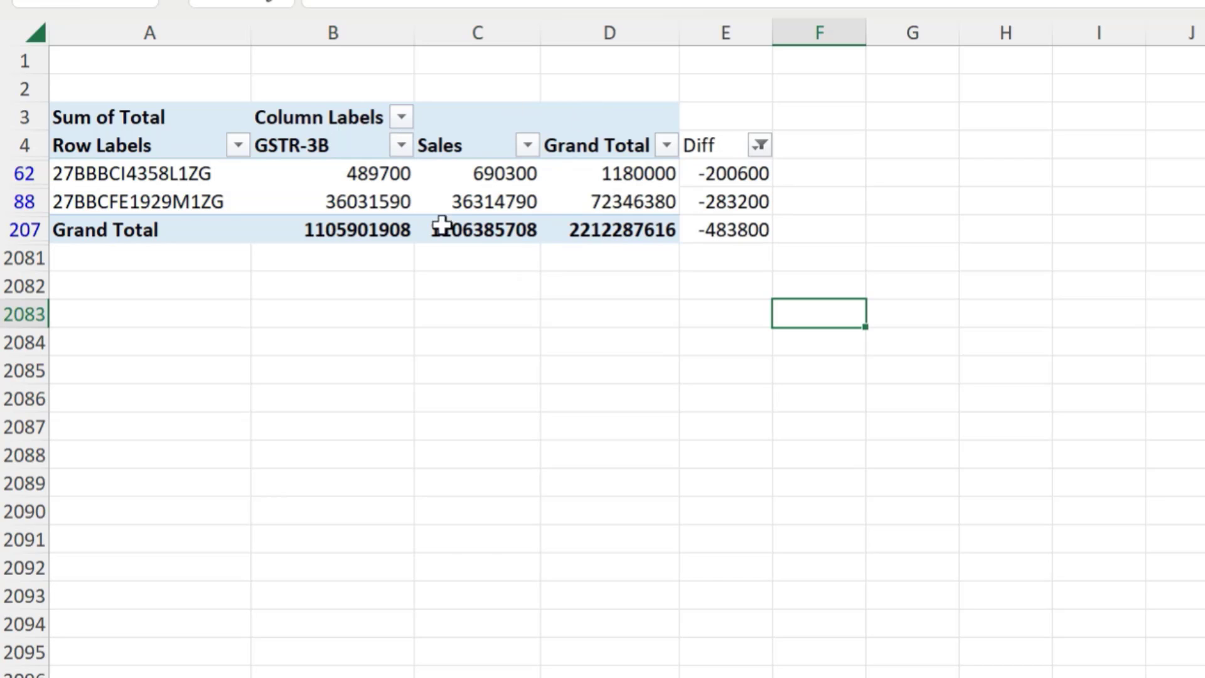
click(322, 230)
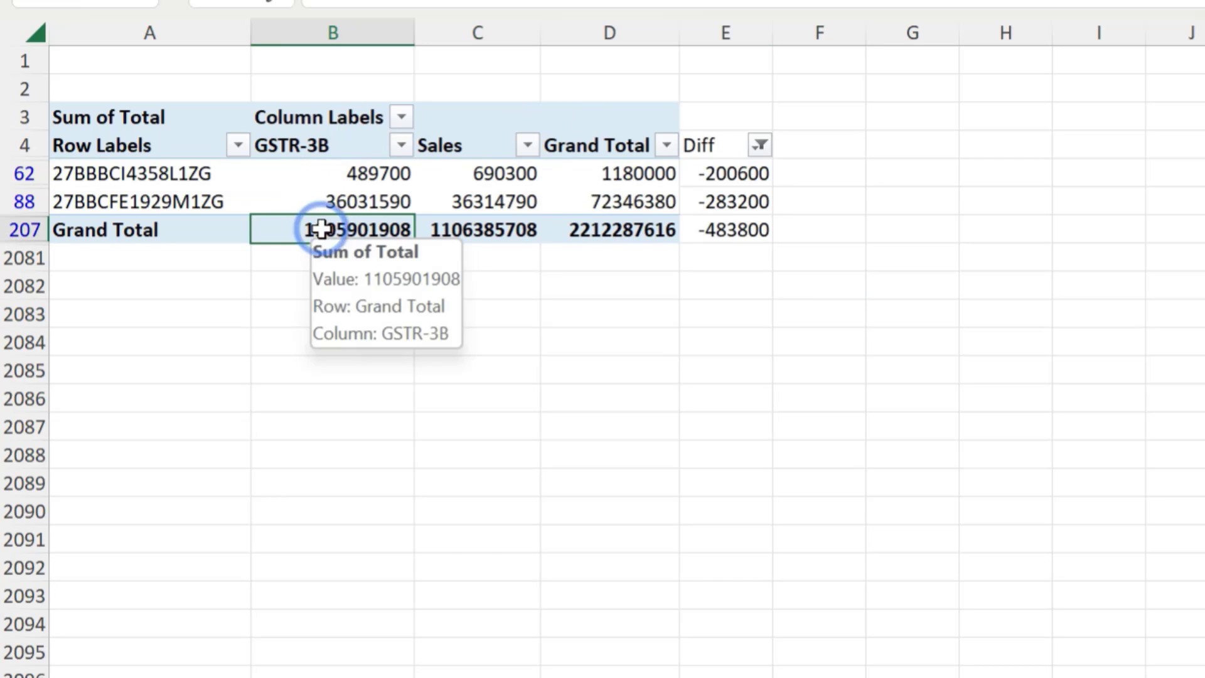
click(477, 224)
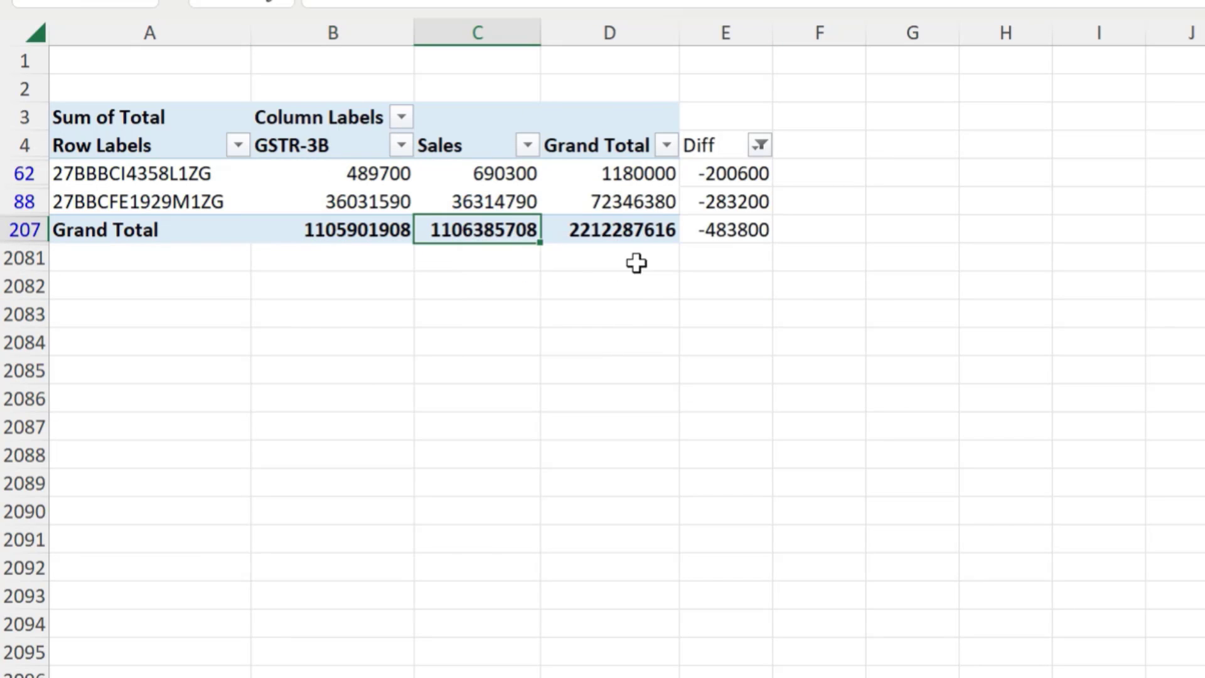
click(763, 236)
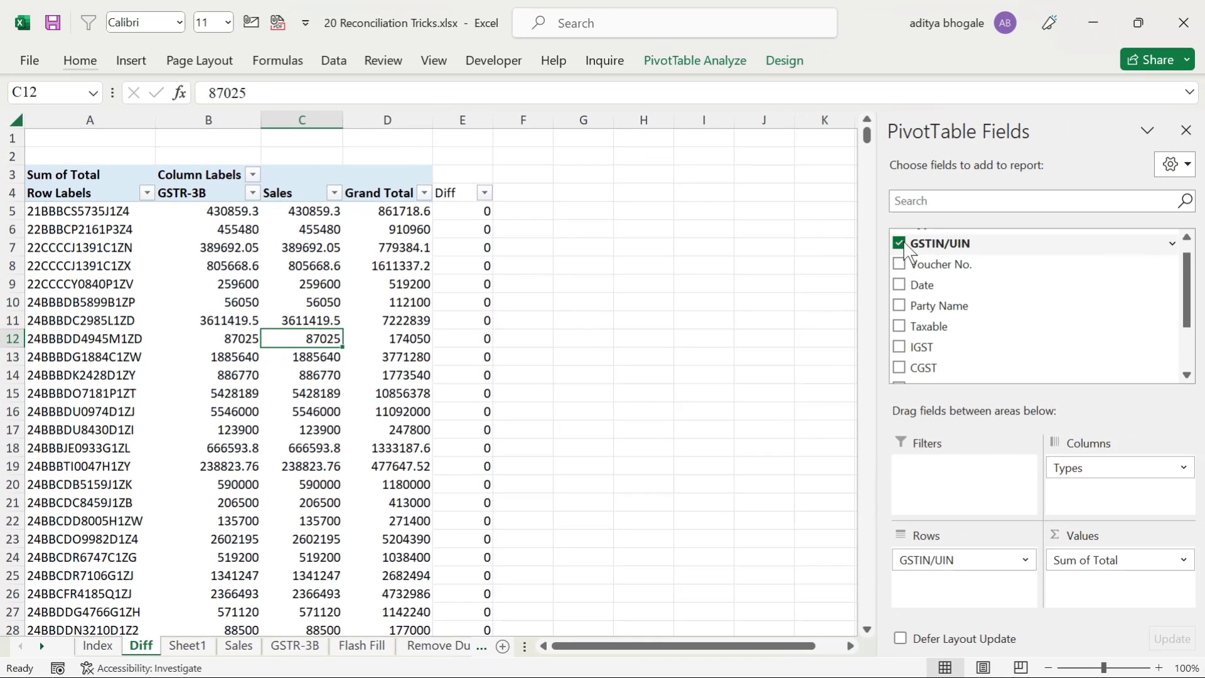
Step: Replace GSTIN/UIN with Party Name as the pivot table's row field and review the party-wise amounts
click(903, 246)
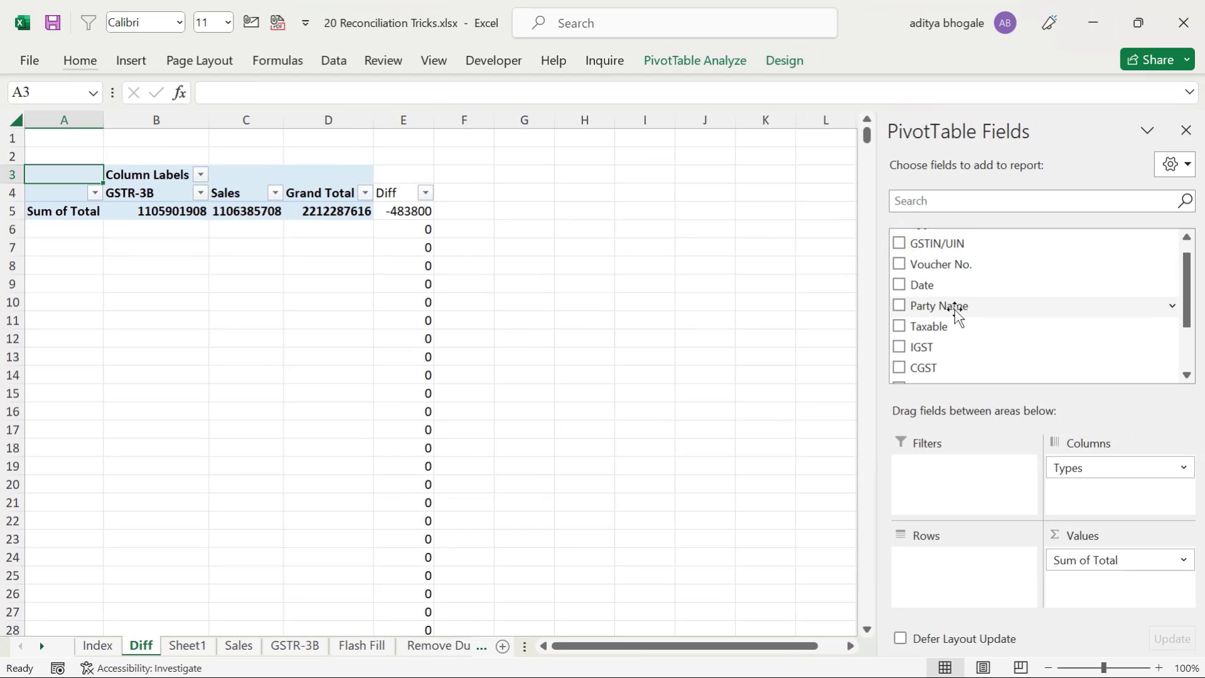
drag(954, 308, 959, 583)
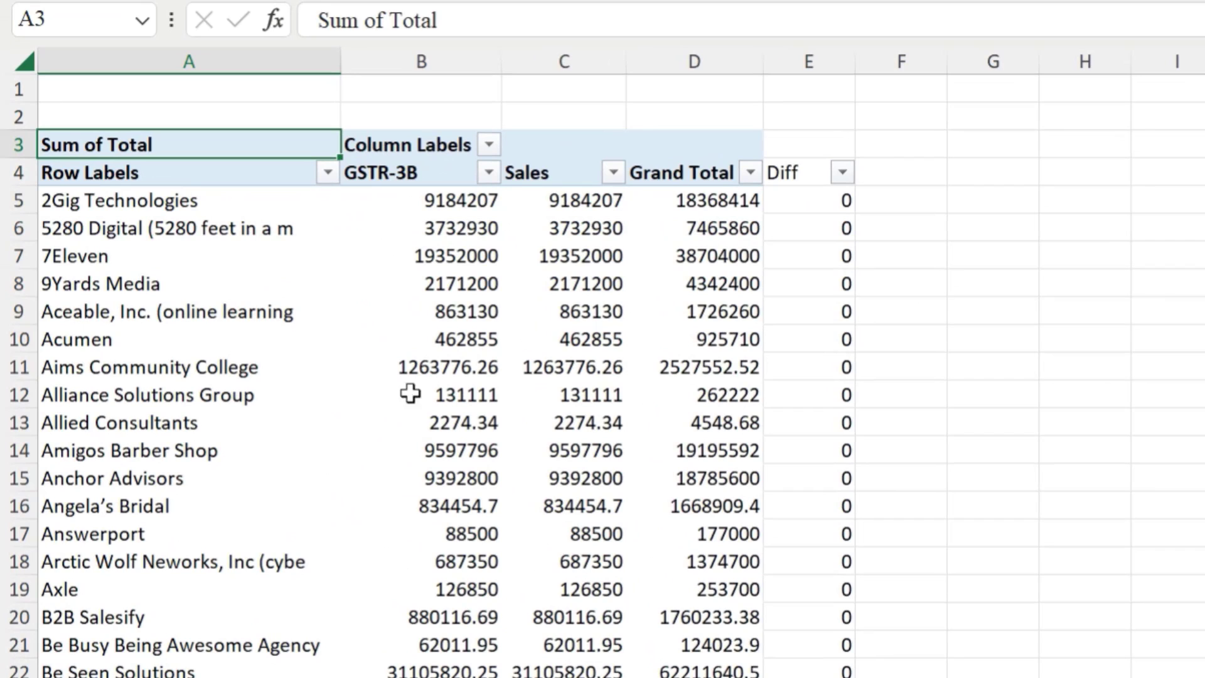
mouse_move(462, 310)
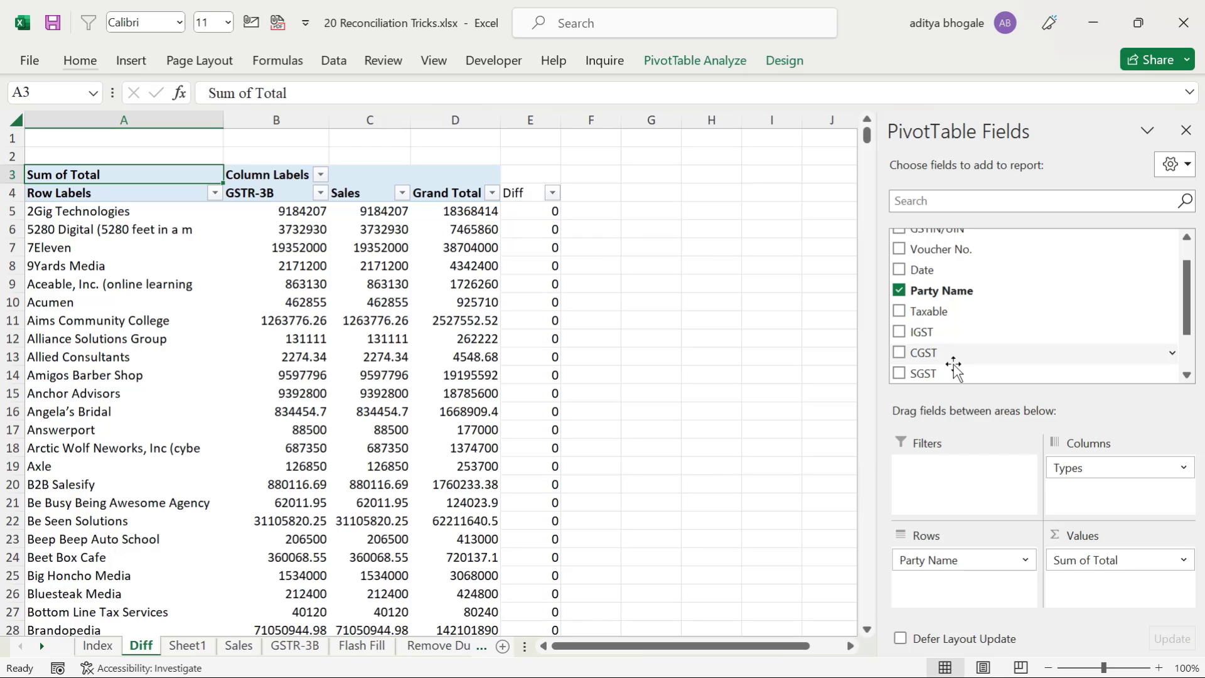
Step: Replace Party Name with Total as the pivot table's row field and inspect the first row's GSTR-3B and Sales amounts
click(900, 290)
scroll(934, 327, down, 1)
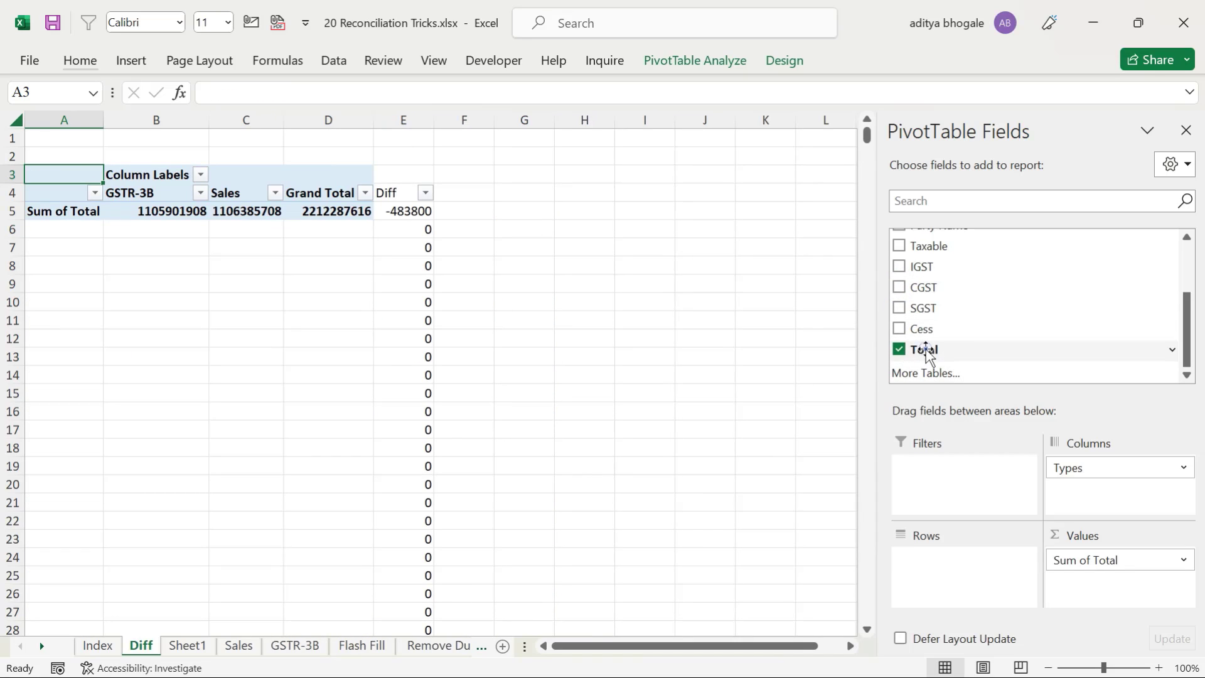
drag(926, 352, 941, 578)
click(84, 220)
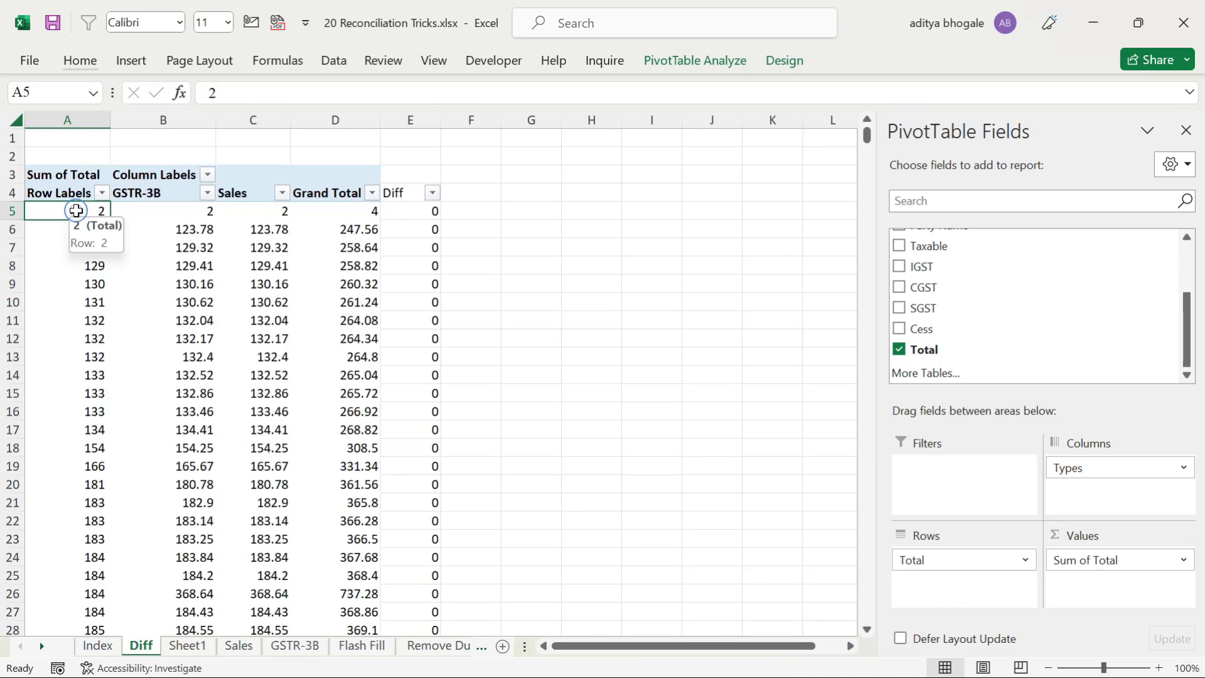
click(199, 211)
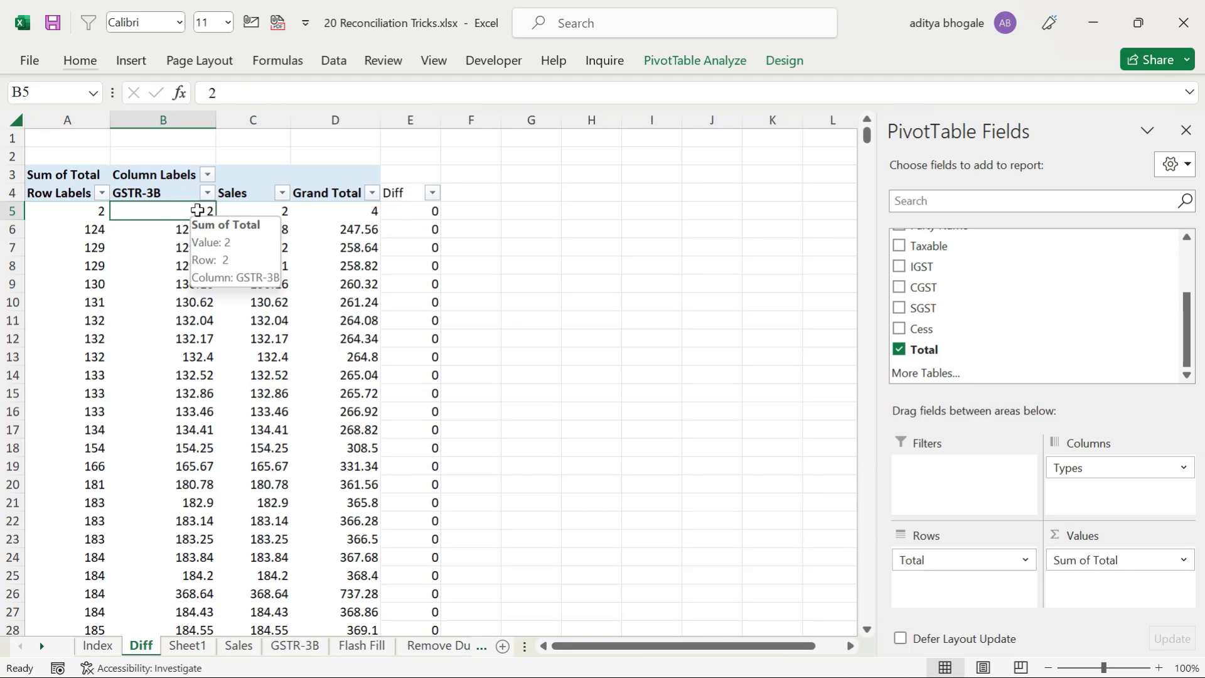
click(250, 214)
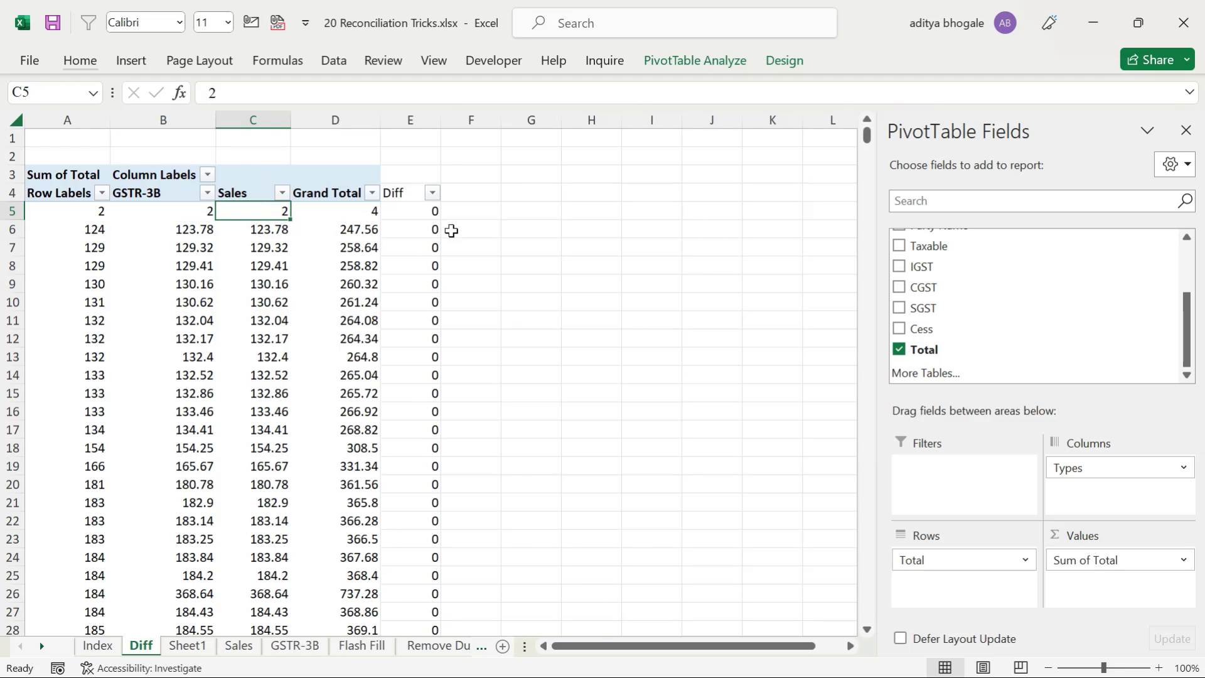
Step: Exclude the value 0 from the Diff column of the Total-wise pivot table and examine the remaining amounts
click(429, 215)
click(433, 192)
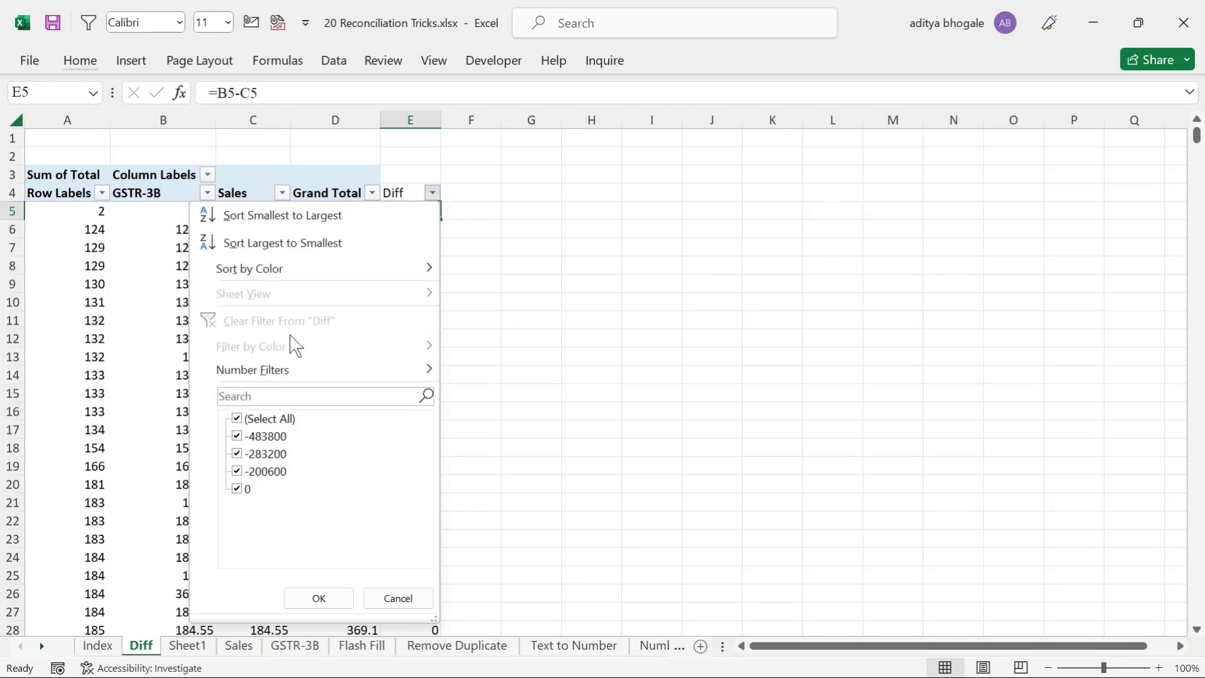
click(238, 489)
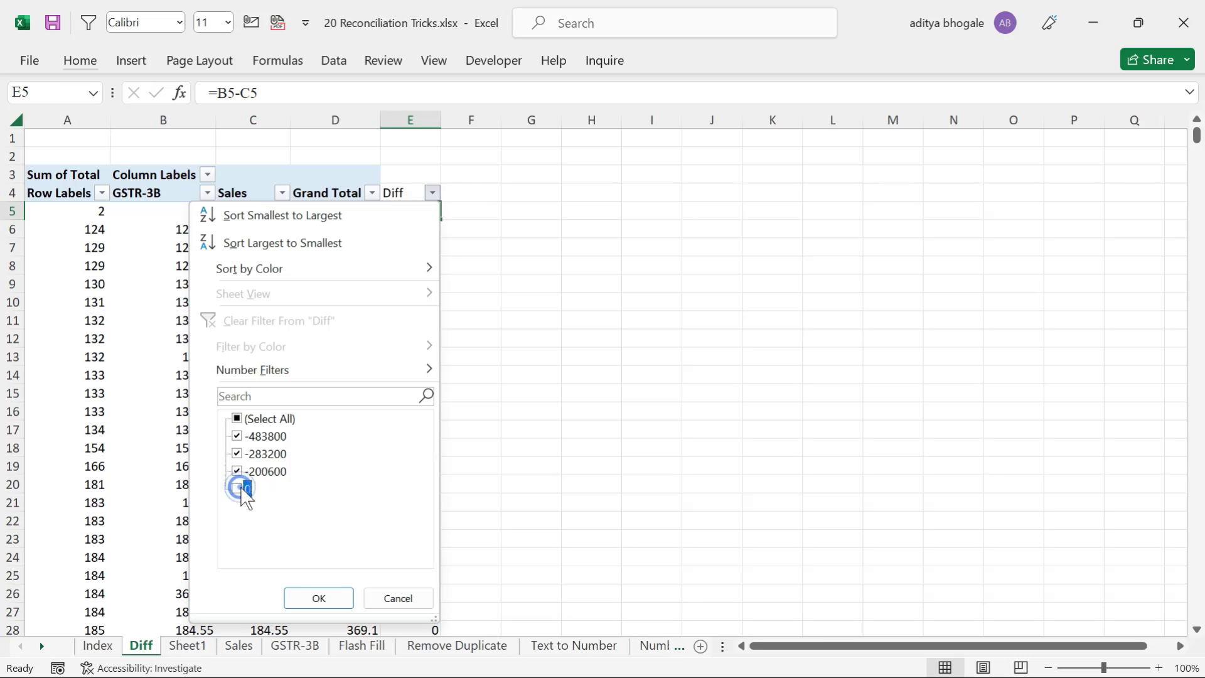
click(318, 597)
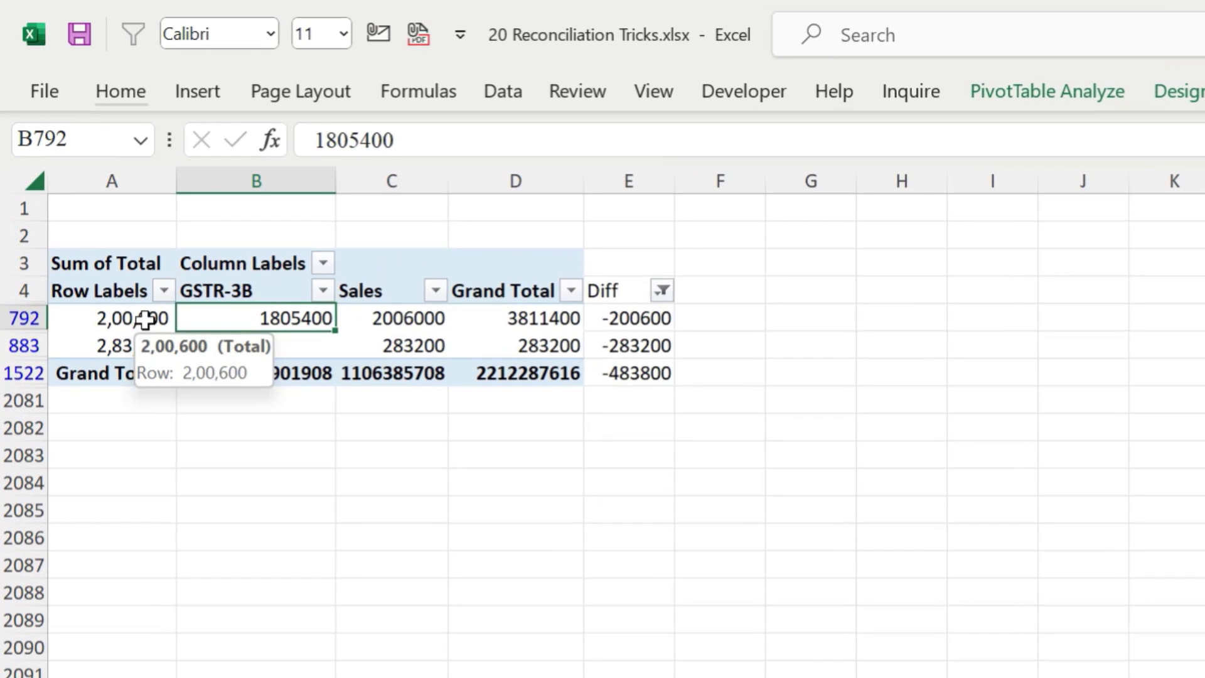
click(103, 222)
click(103, 244)
key(ctrl+Up)
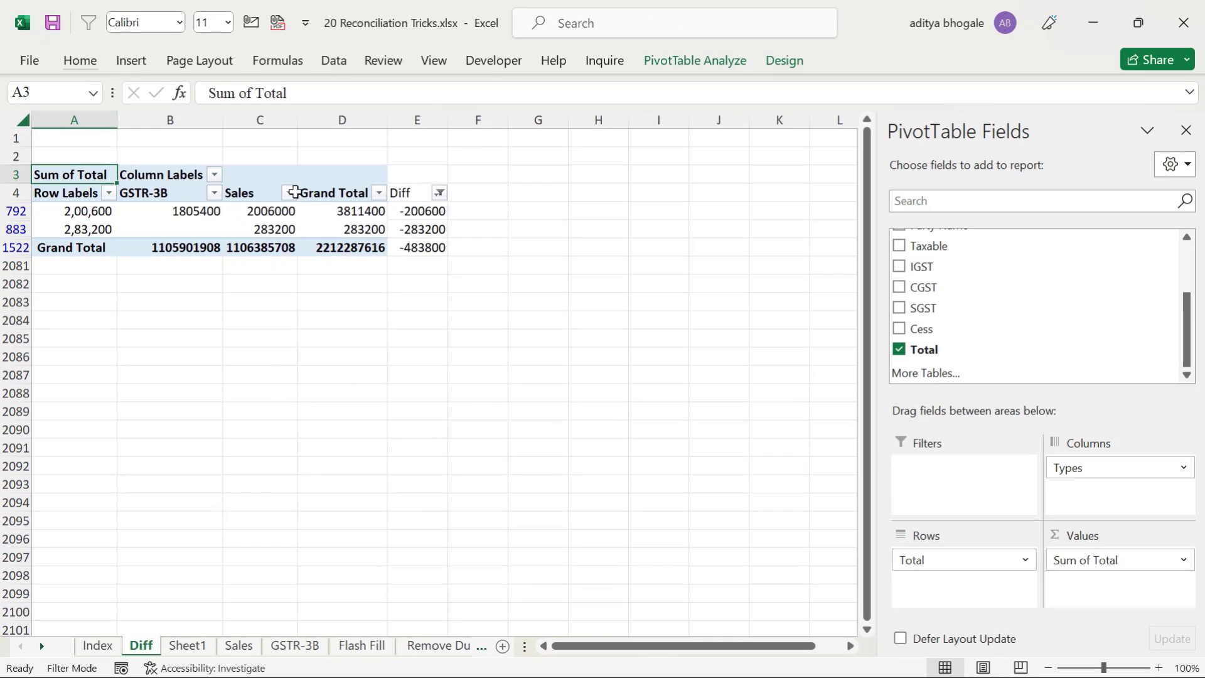
Step: Replace Total with Date as the pivot table's row field and ungroup the years and quarters into individual dates
drag(920, 560, 578, 479)
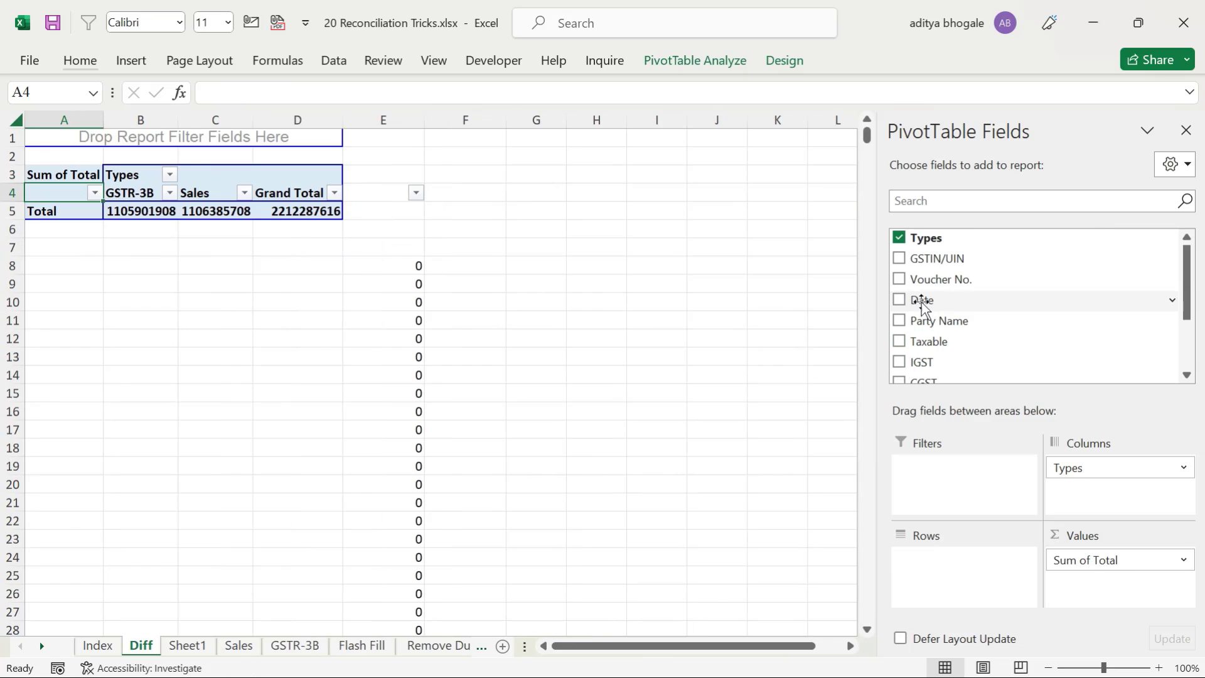
drag(921, 304, 960, 587)
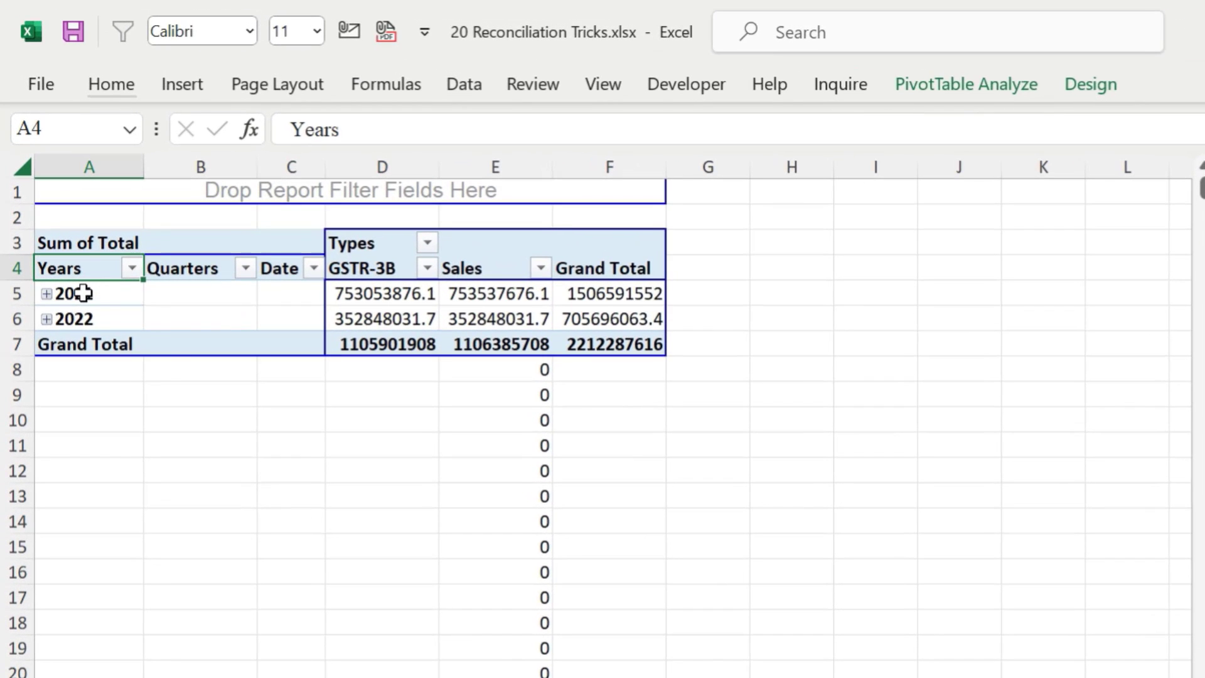
right_click(83, 293)
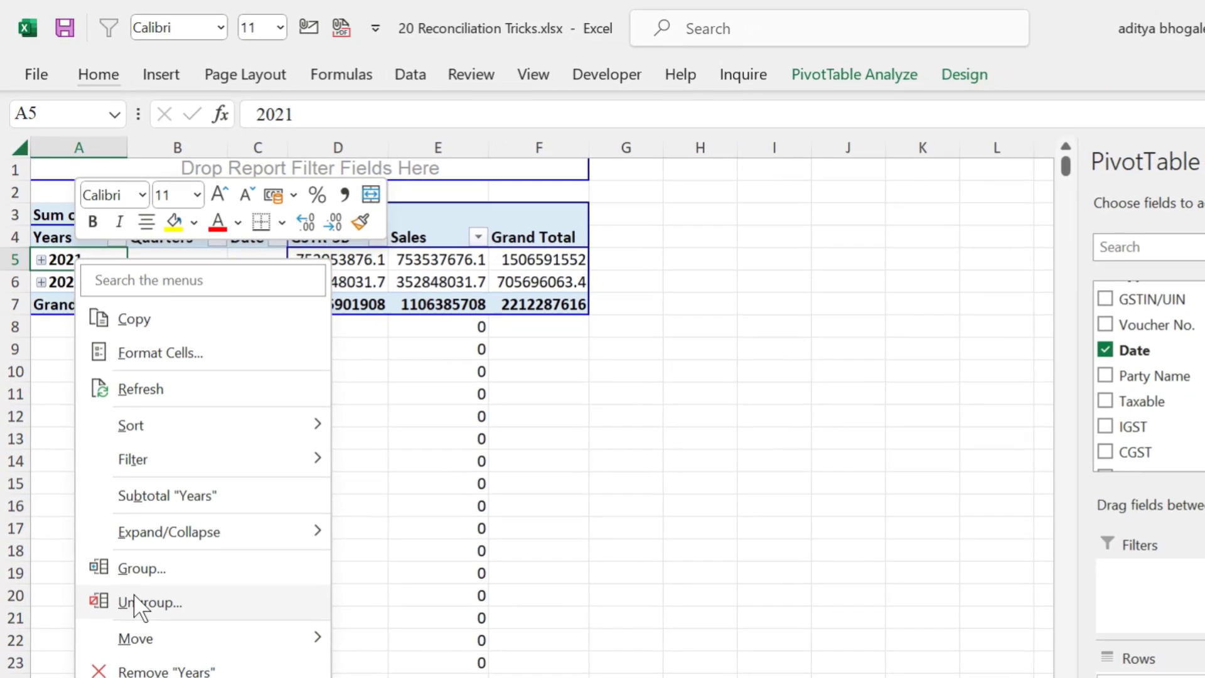
click(154, 676)
click(69, 307)
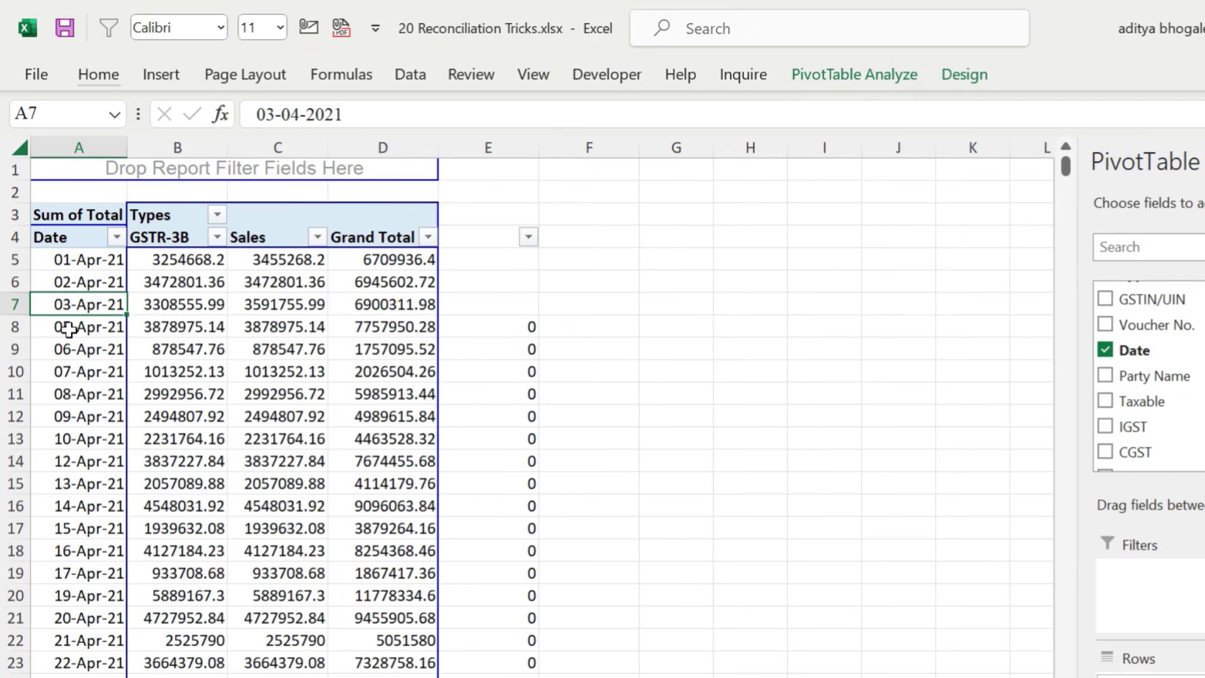
Step: Group the pivot table's dates by Months
right_click(69, 329)
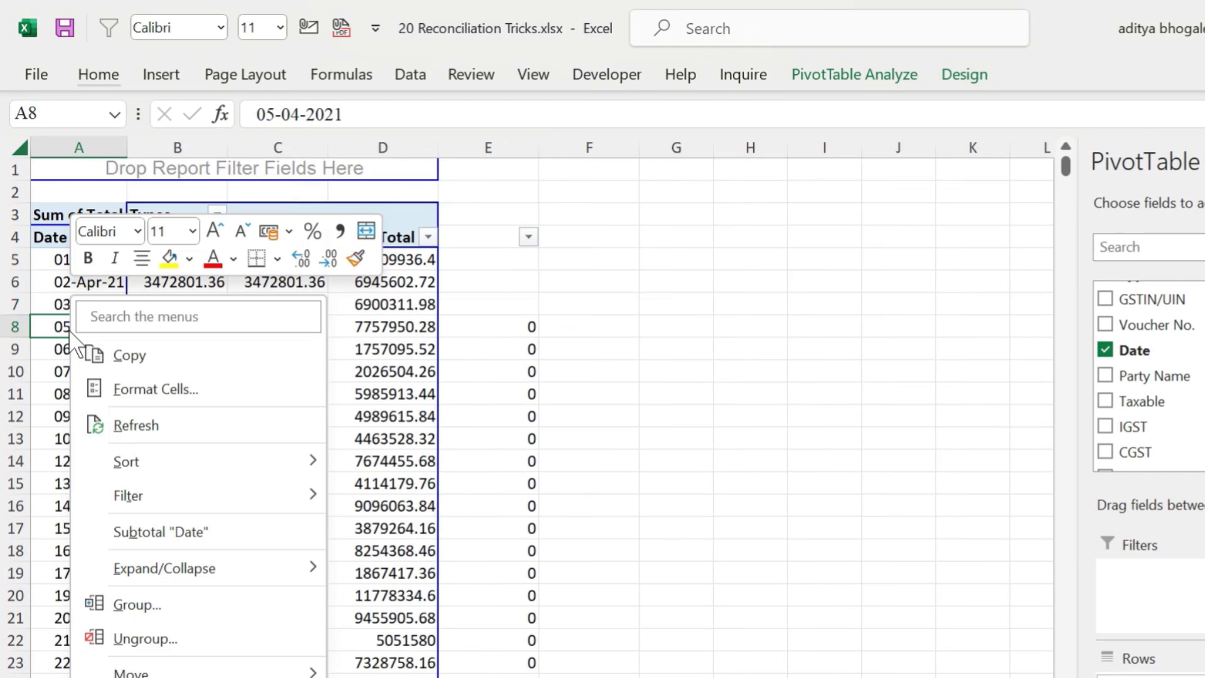
click(180, 606)
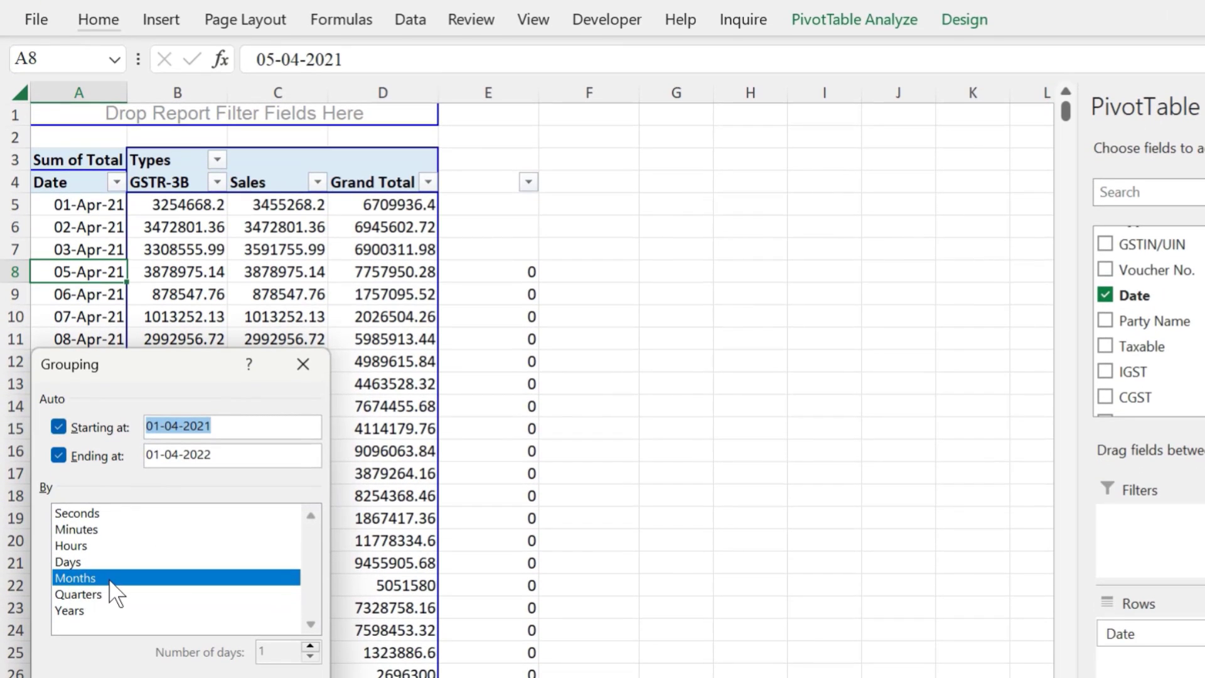
click(215, 677)
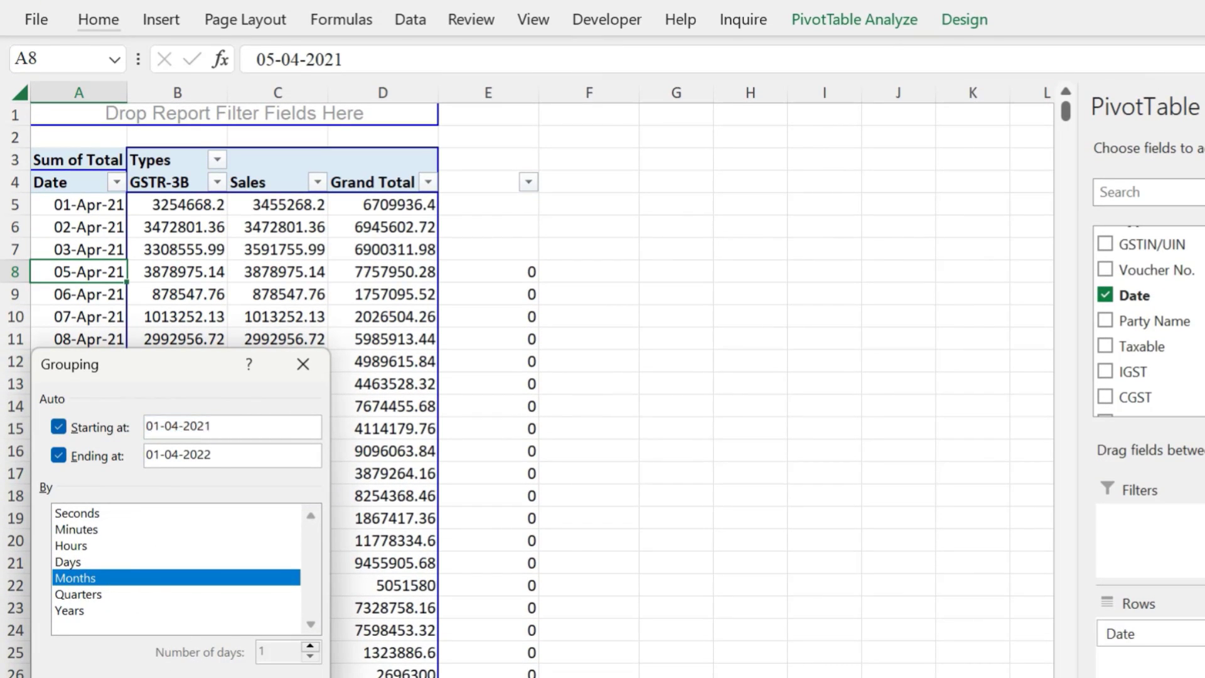
Step: Copy the difference formula from E8 into the empty cells E5:E7 beside the January to March rows
click(518, 276)
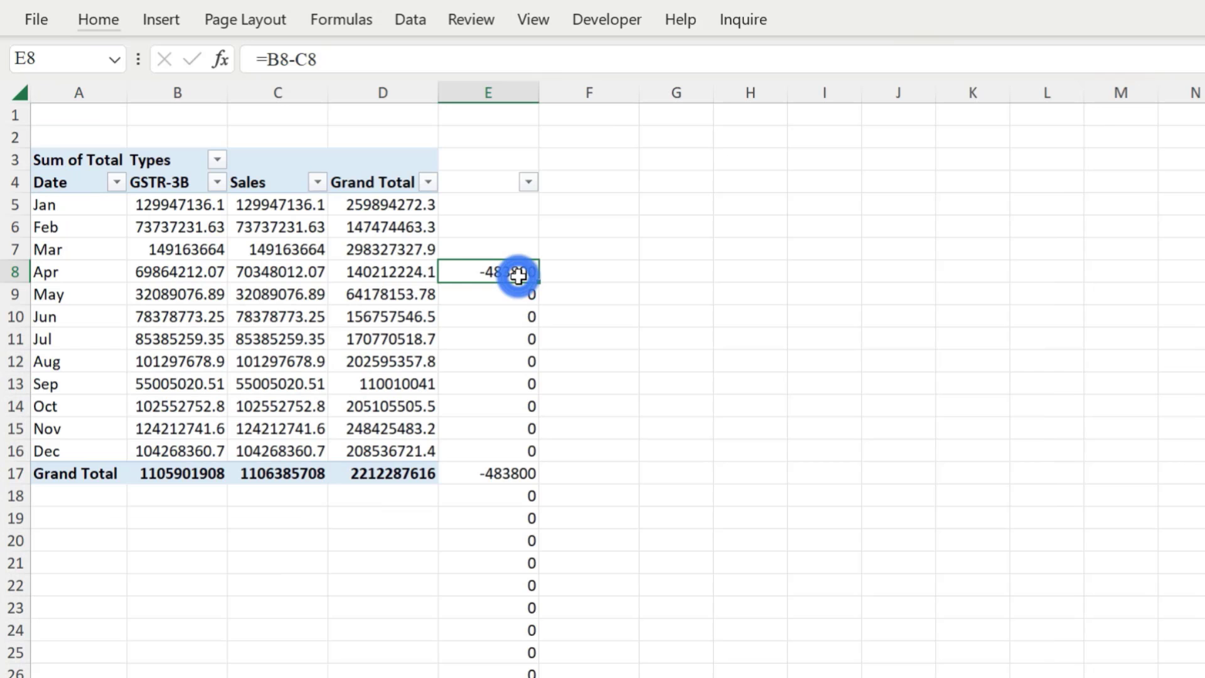
key(ctrl+c)
drag(514, 204, 503, 270)
key(ctrl+v)
key(Right)
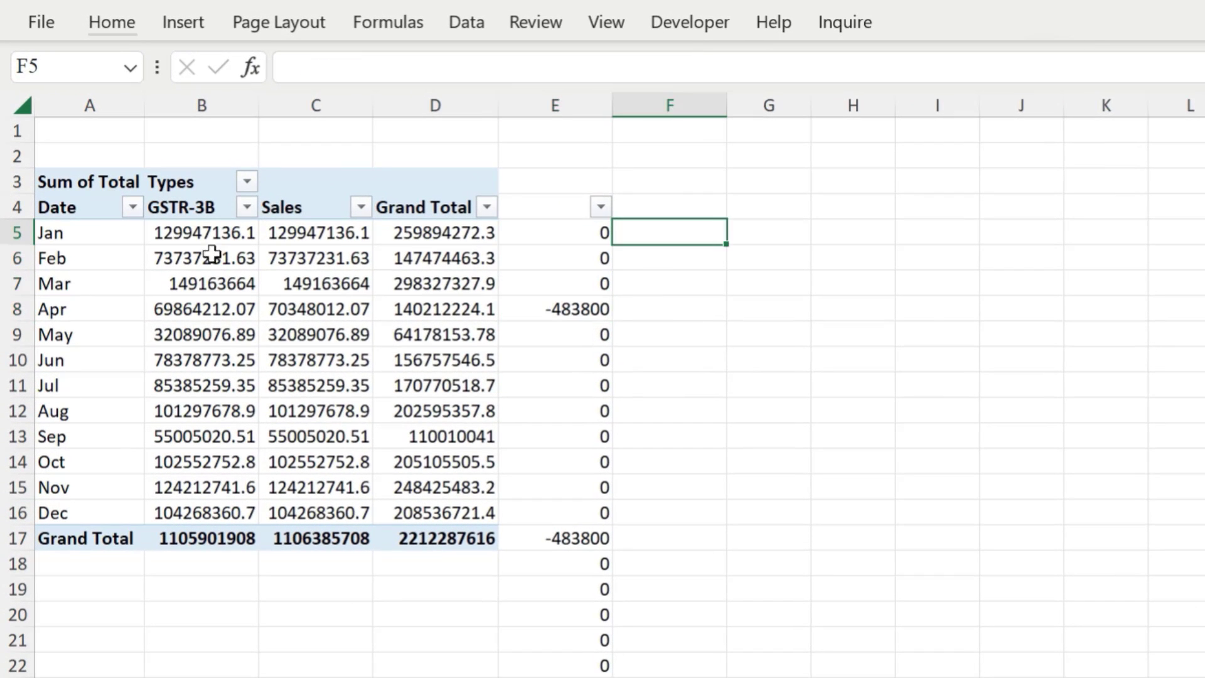
Step: Examine January's GSTR-3B and Sales amounts and the monthly differences in column E, including April's
click(80, 224)
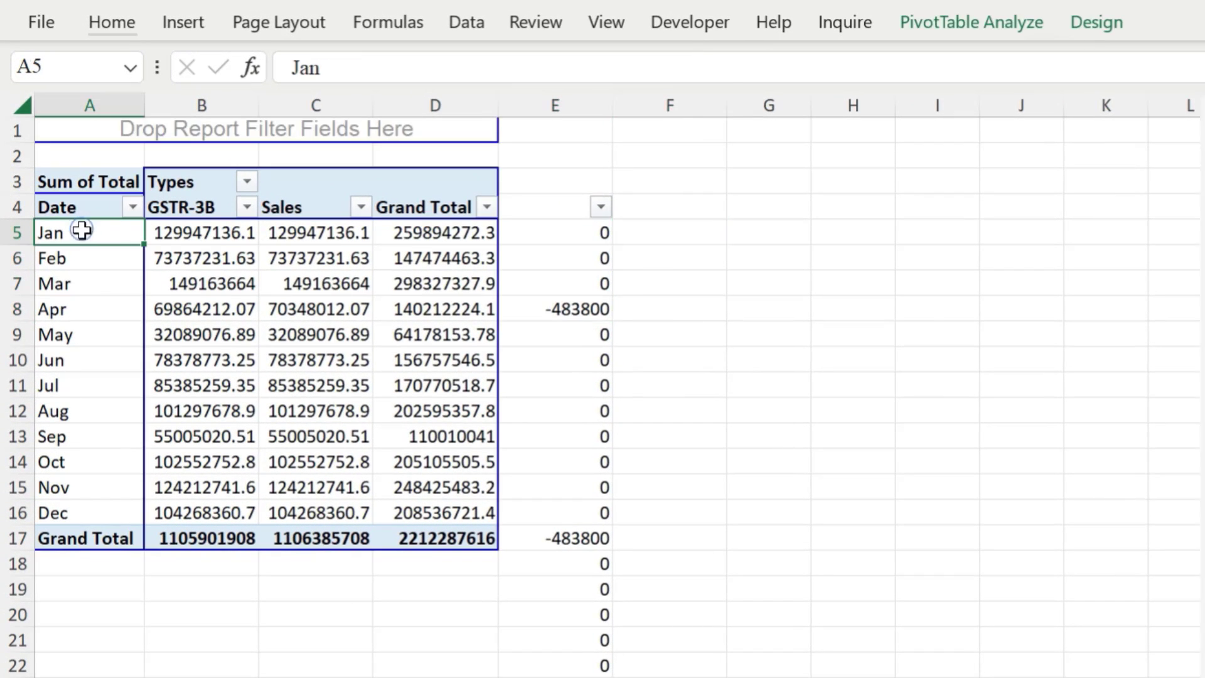
click(229, 232)
click(316, 234)
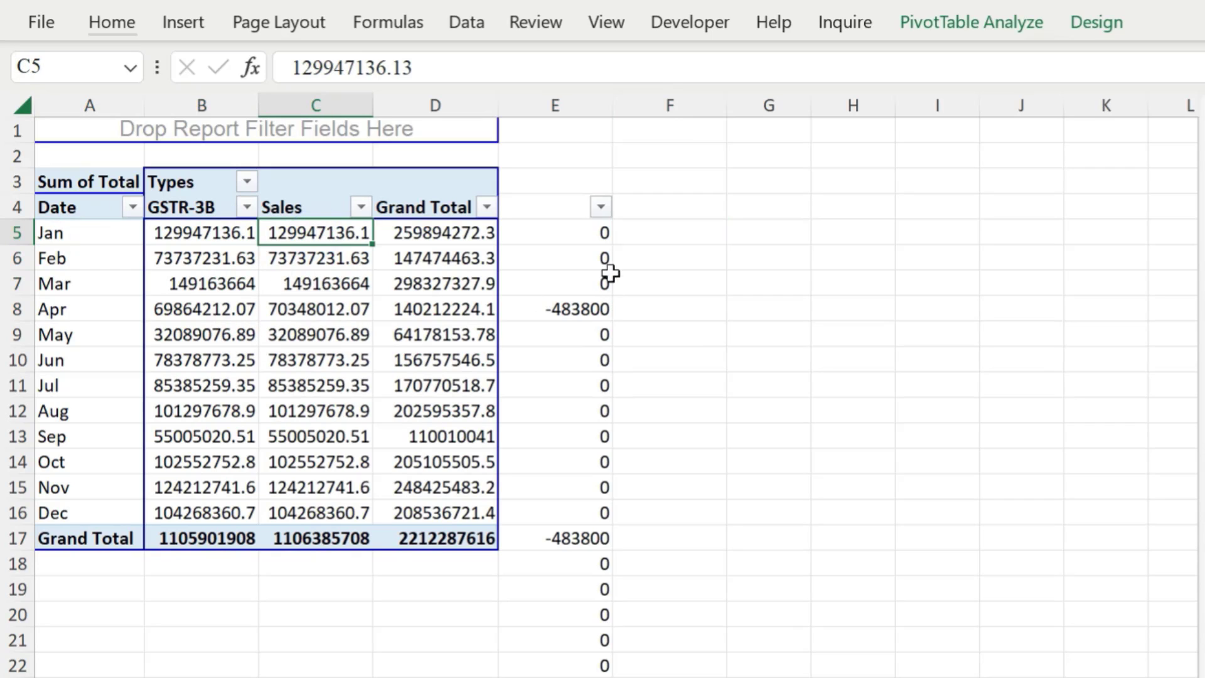
drag(607, 232, 580, 436)
click(565, 309)
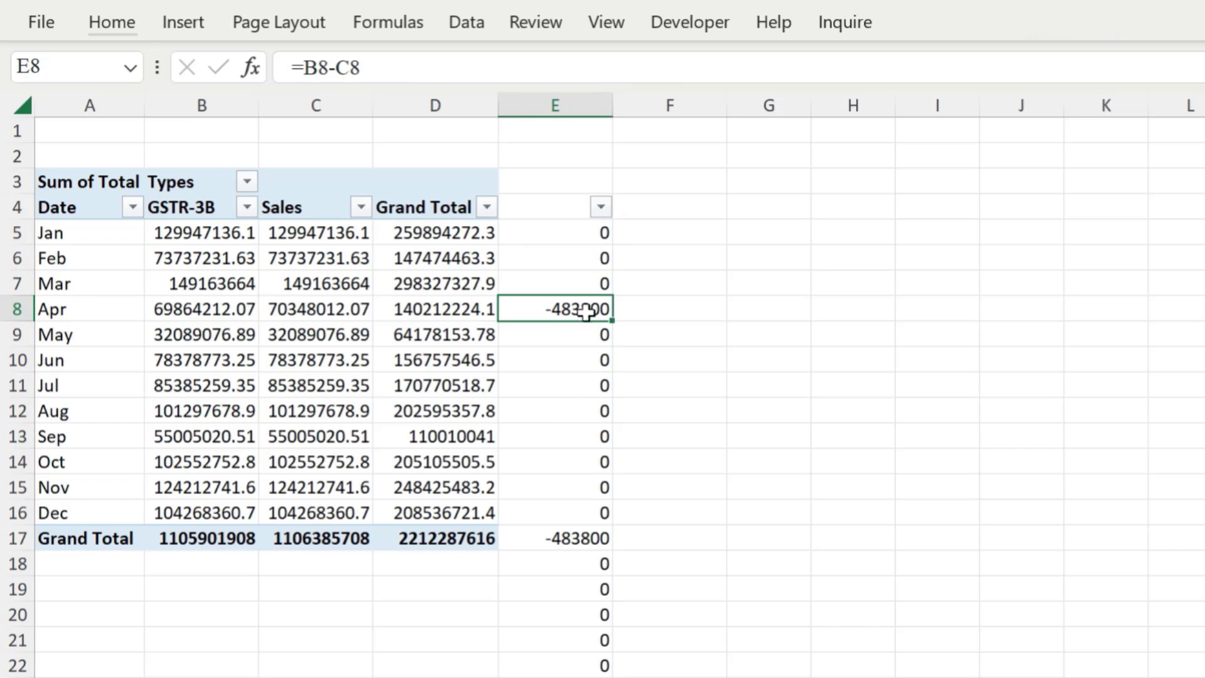
Step: Group the pivot table's dates by Months and Years, replacing the existing difference data beside it
click(81, 284)
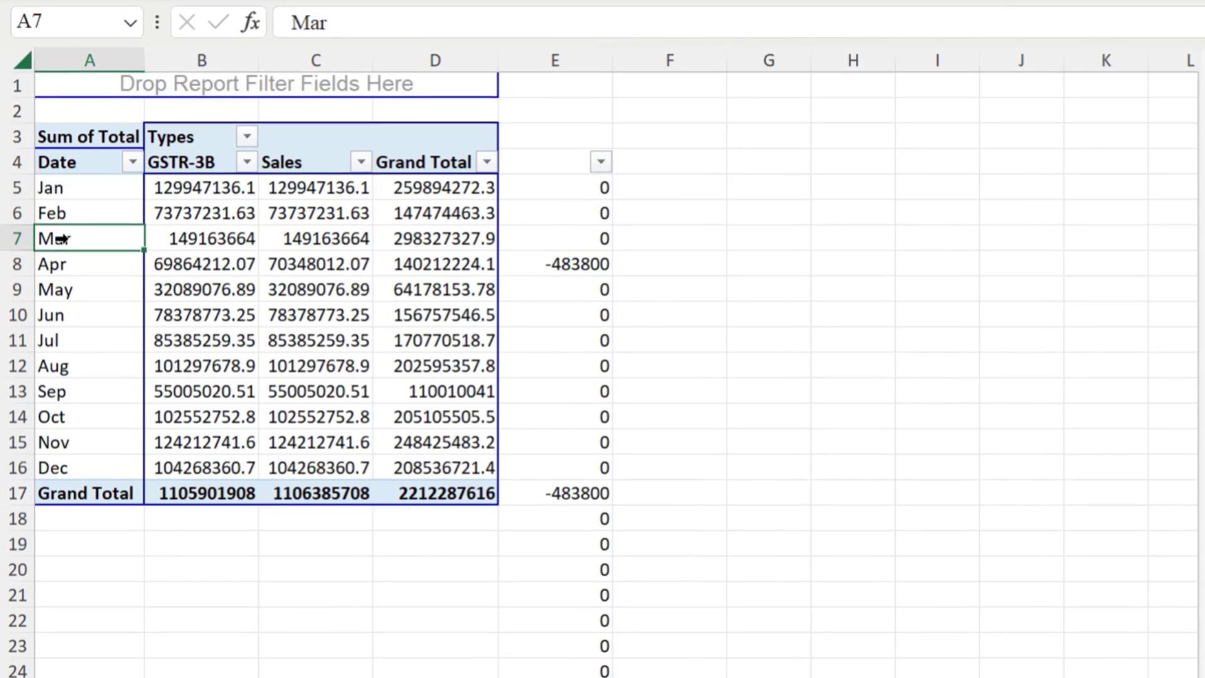
right_click(81, 226)
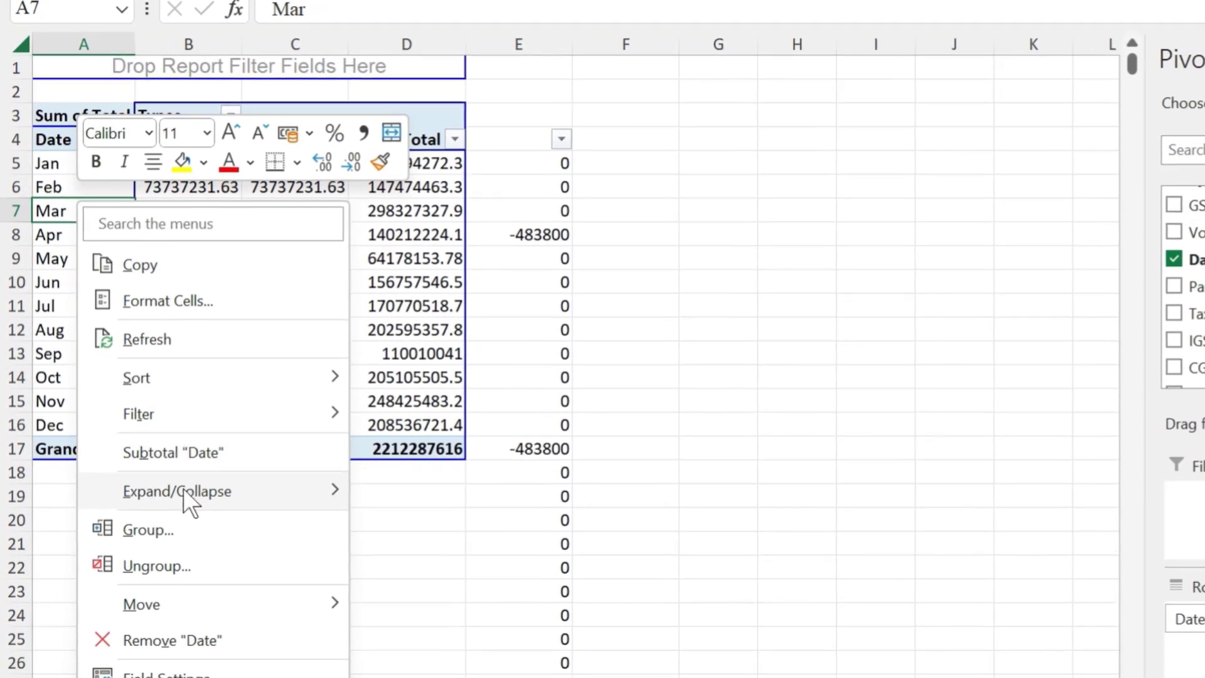
click(163, 510)
click(50, 570)
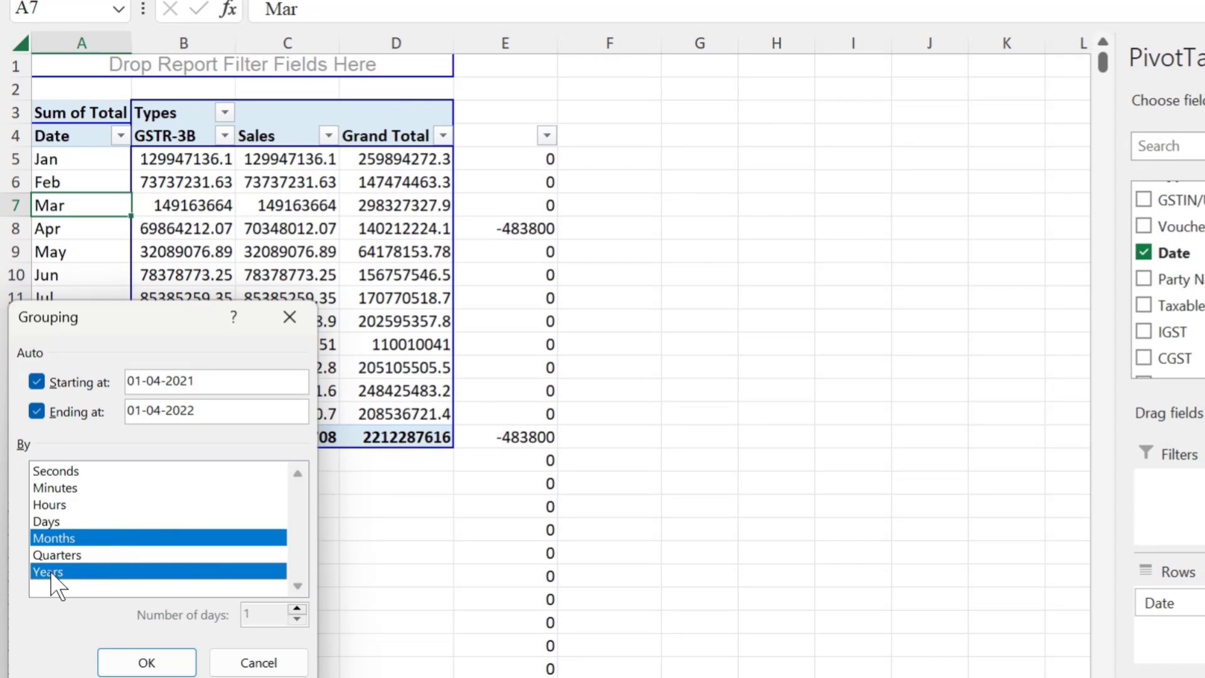
click(148, 660)
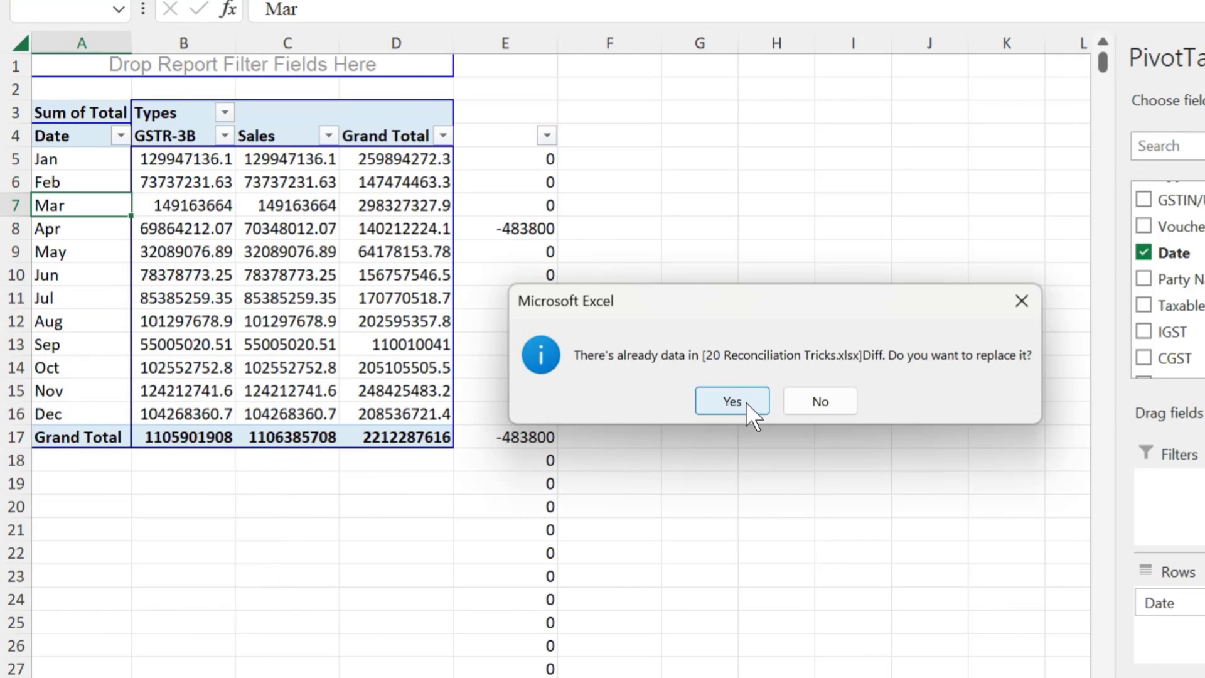
click(745, 402)
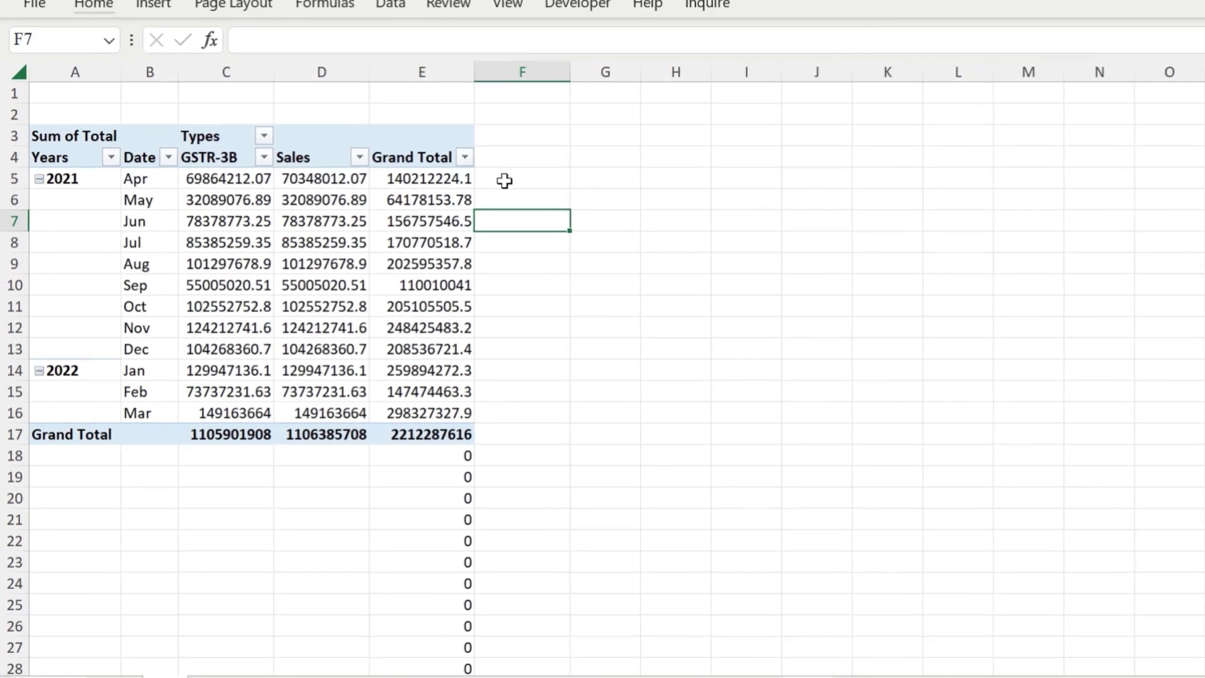
click(600, 157)
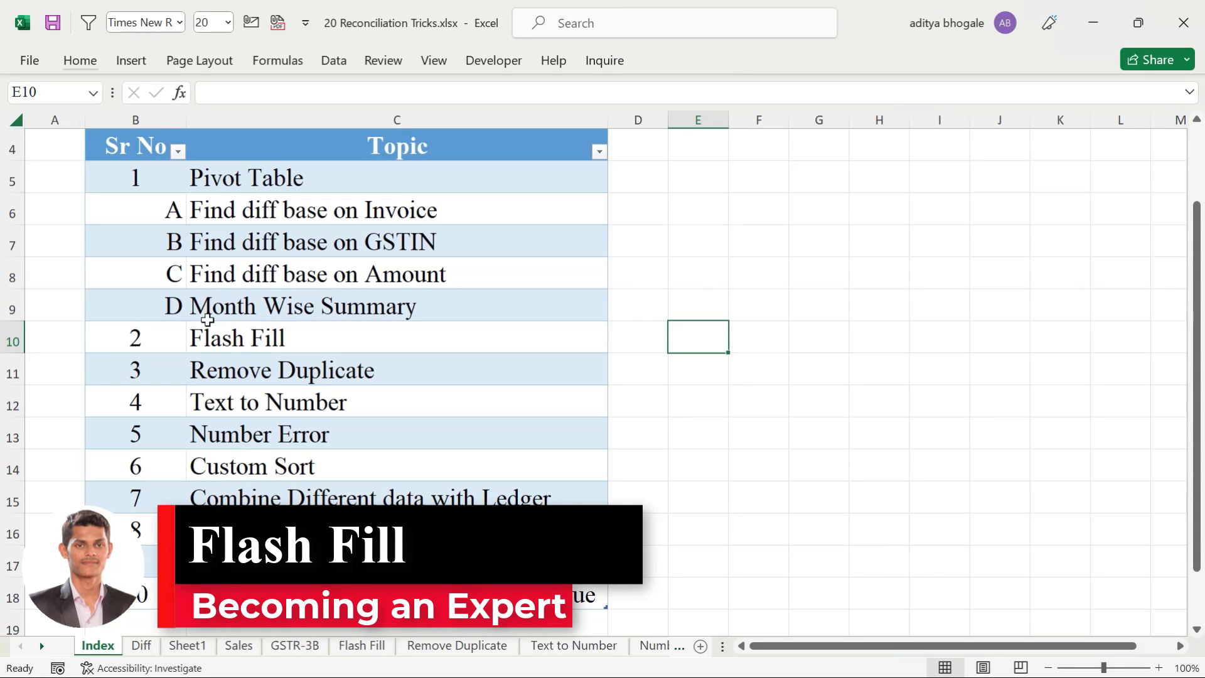
Step: Open the Flash Fill sheet from the Index and examine its purchase columns from Booking Date across to Narration
click(274, 337)
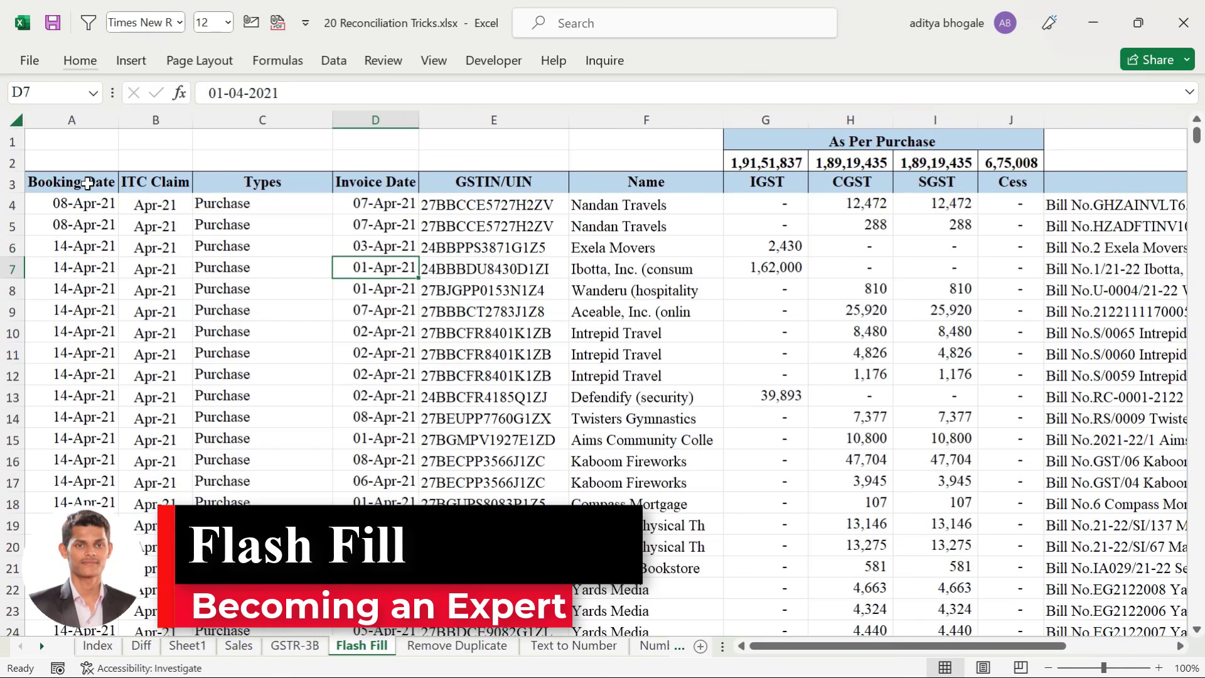
drag(69, 182, 618, 333)
click(266, 221)
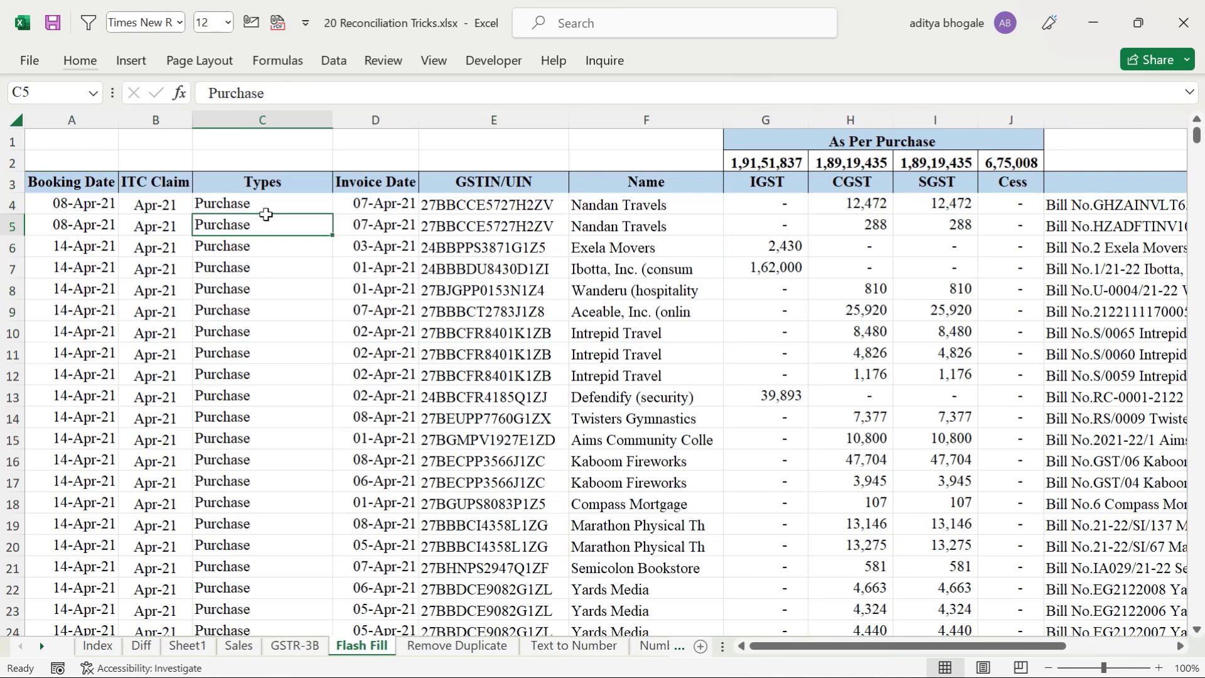
key(Right)
key(Right)
key(Right)
key(Right)
key(Right)
key(Right)
key(Right)
key(Right)
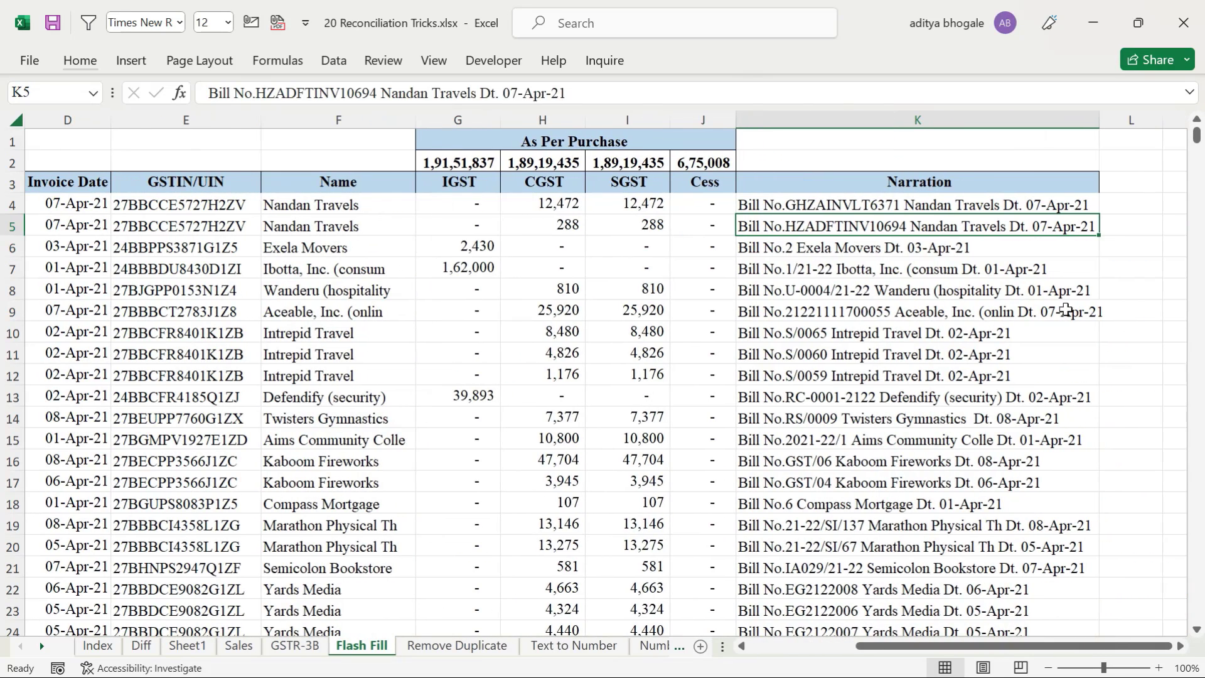
Step: Examine how bill numbers are embedded in the Narration entries and compare them with the GSTIN/UIN and tax columns
drag(894, 182, 911, 258)
click(896, 247)
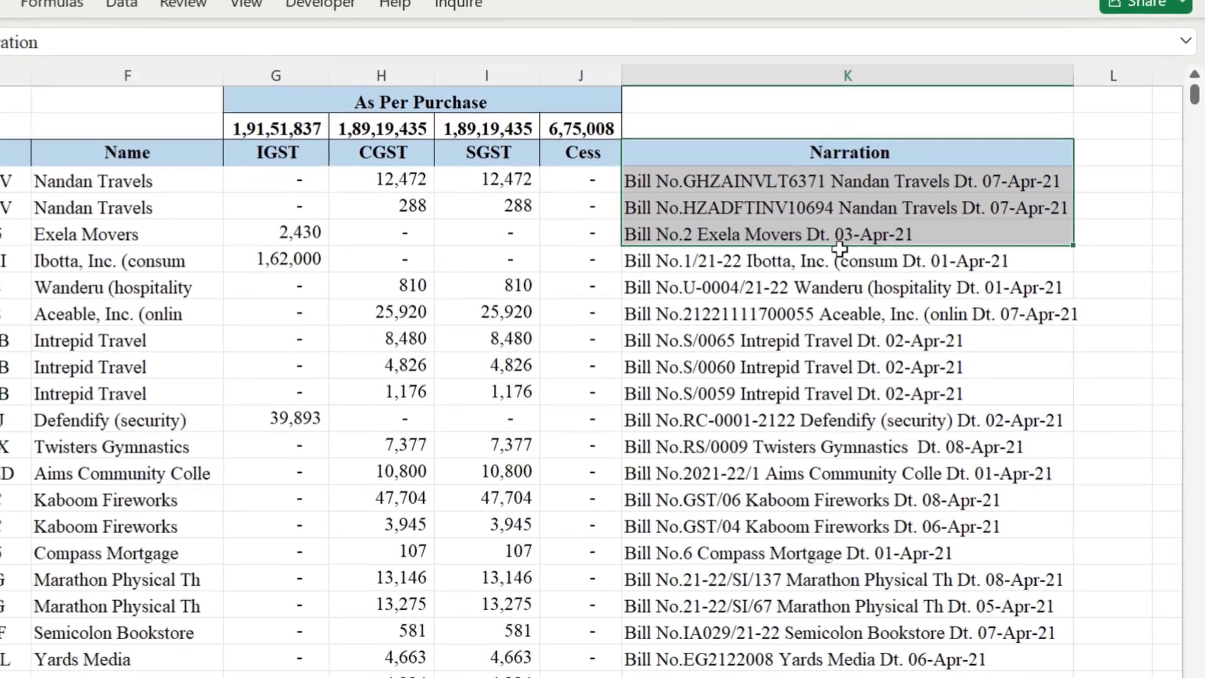
drag(839, 248, 839, 260)
click(735, 174)
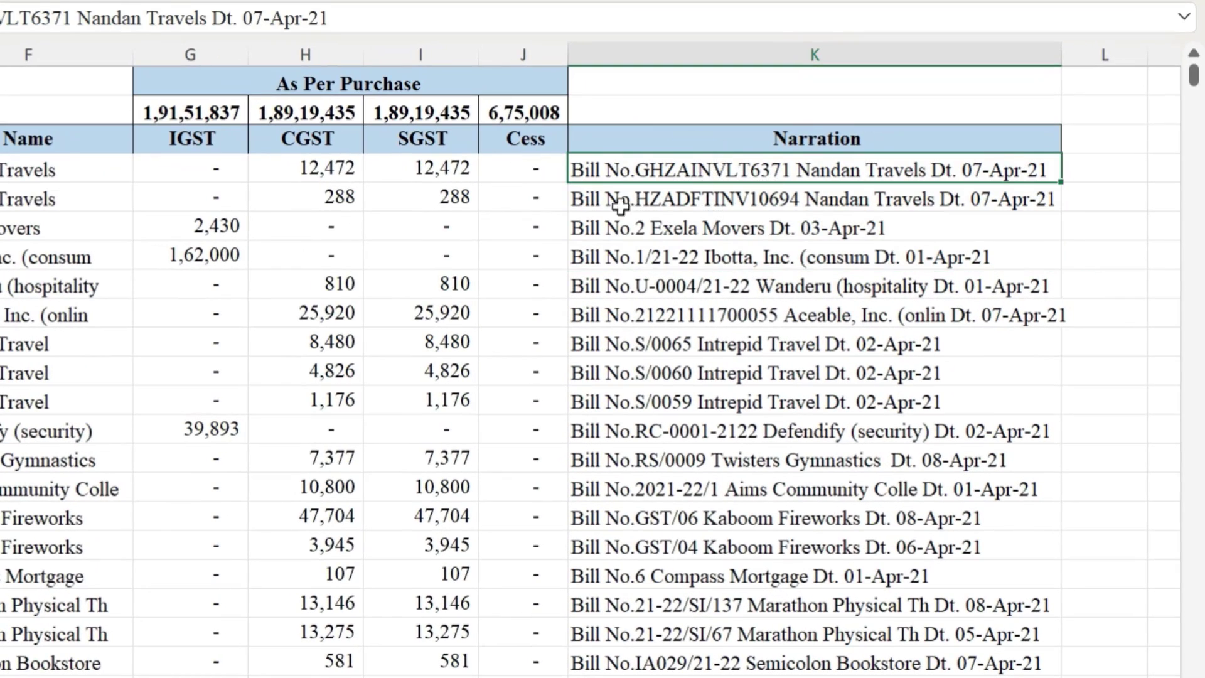
key(Left)
key(Left)
key(Left)
key(Left)
key(Left)
key(Left)
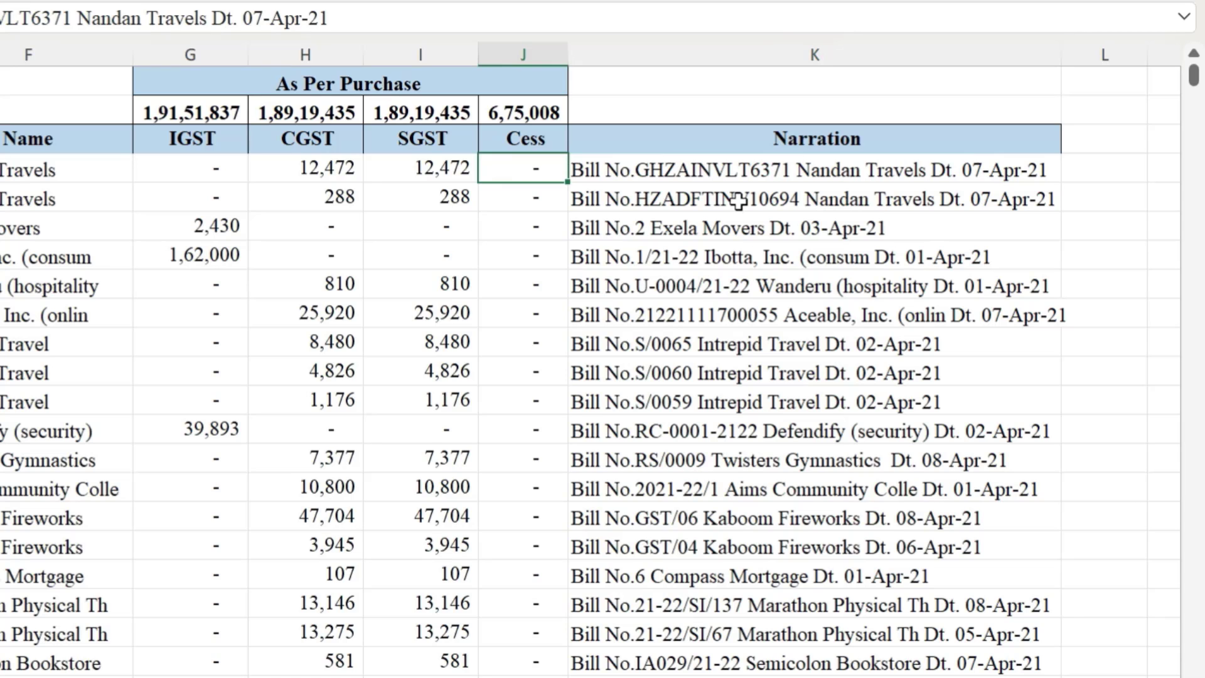
key(Left)
key(Left)
key(Left)
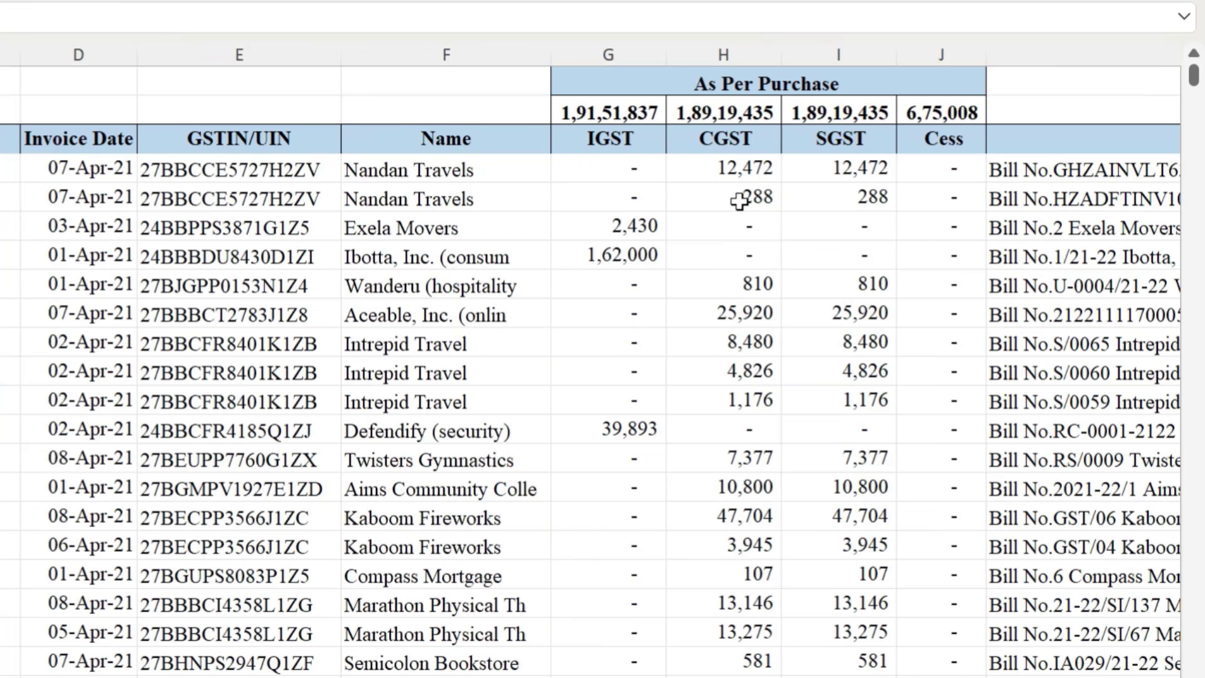
click(274, 201)
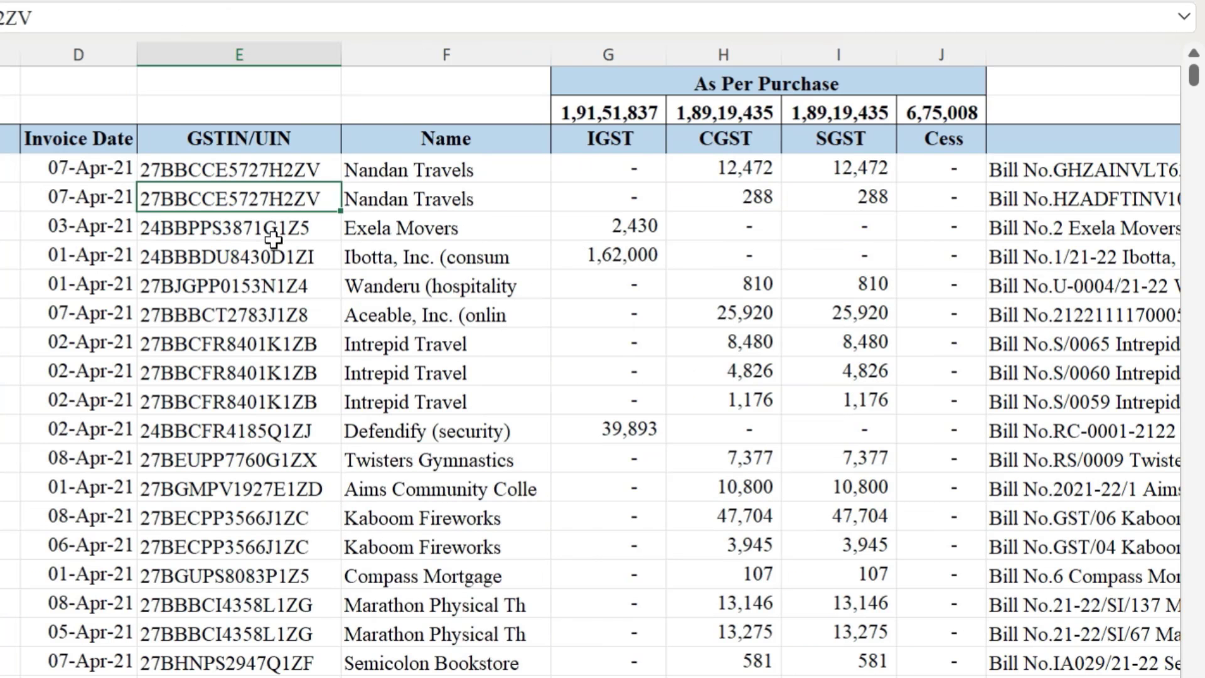
click(218, 171)
click(1004, 257)
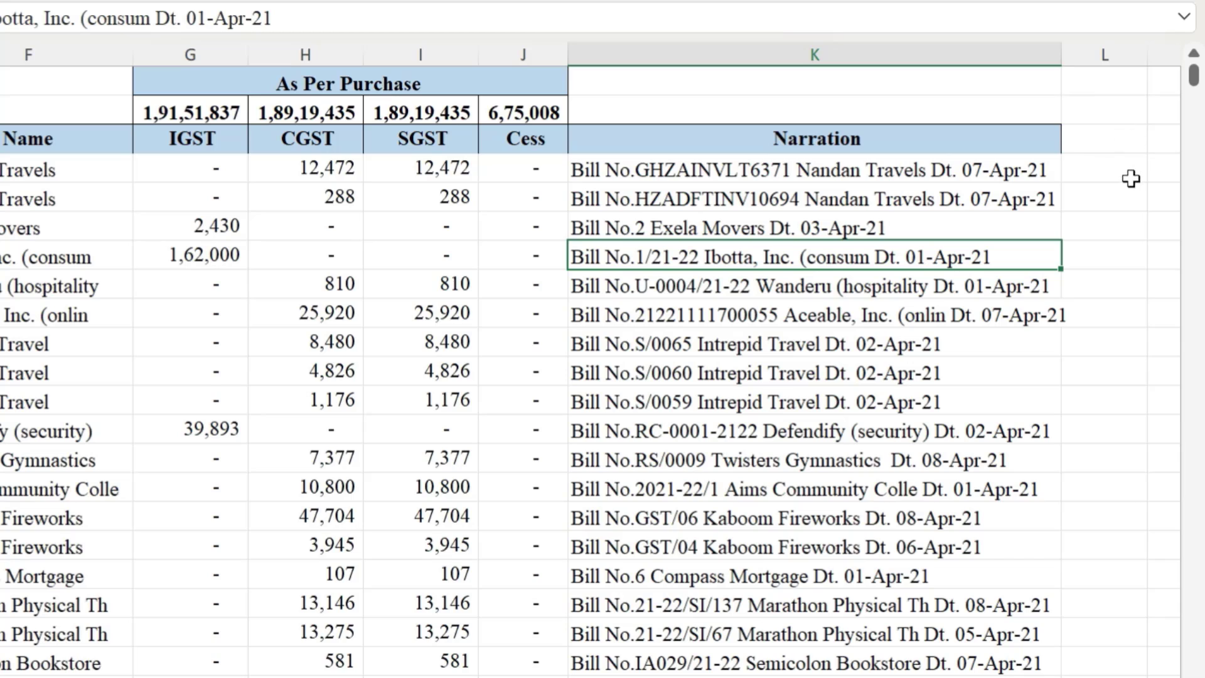
Step: Add the header "Invoice No" in L3, beside the Narration column
click(1085, 167)
click(909, 133)
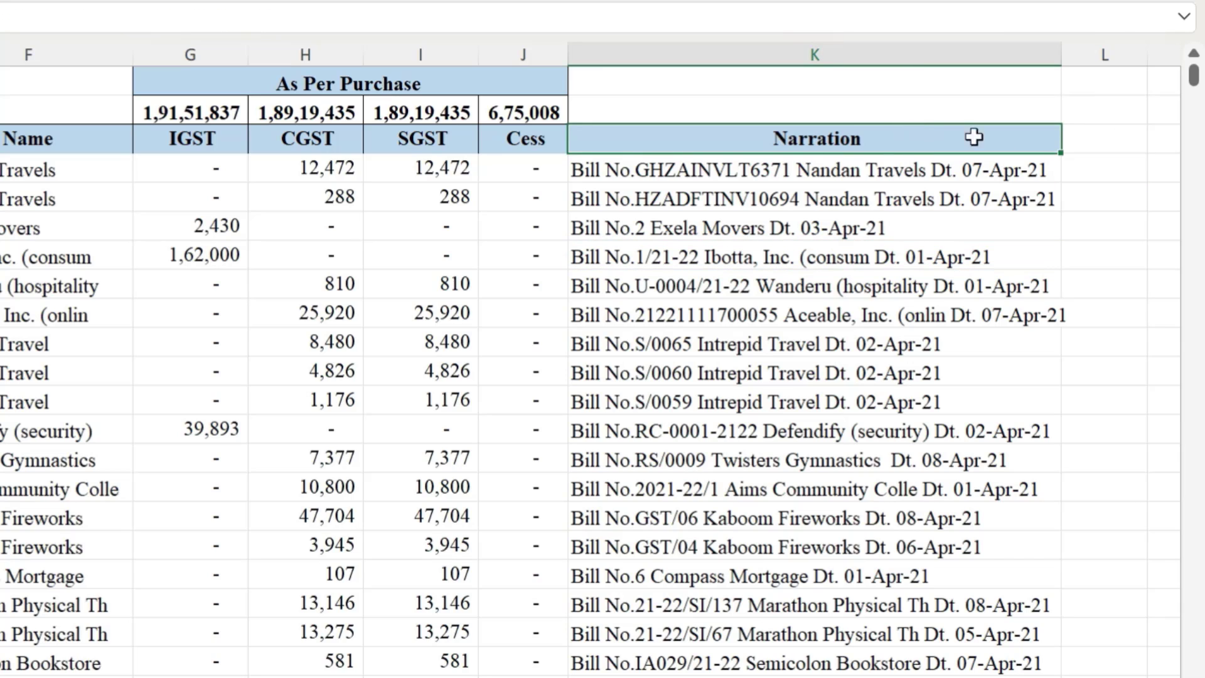
click(1098, 137)
text(Invoice No)
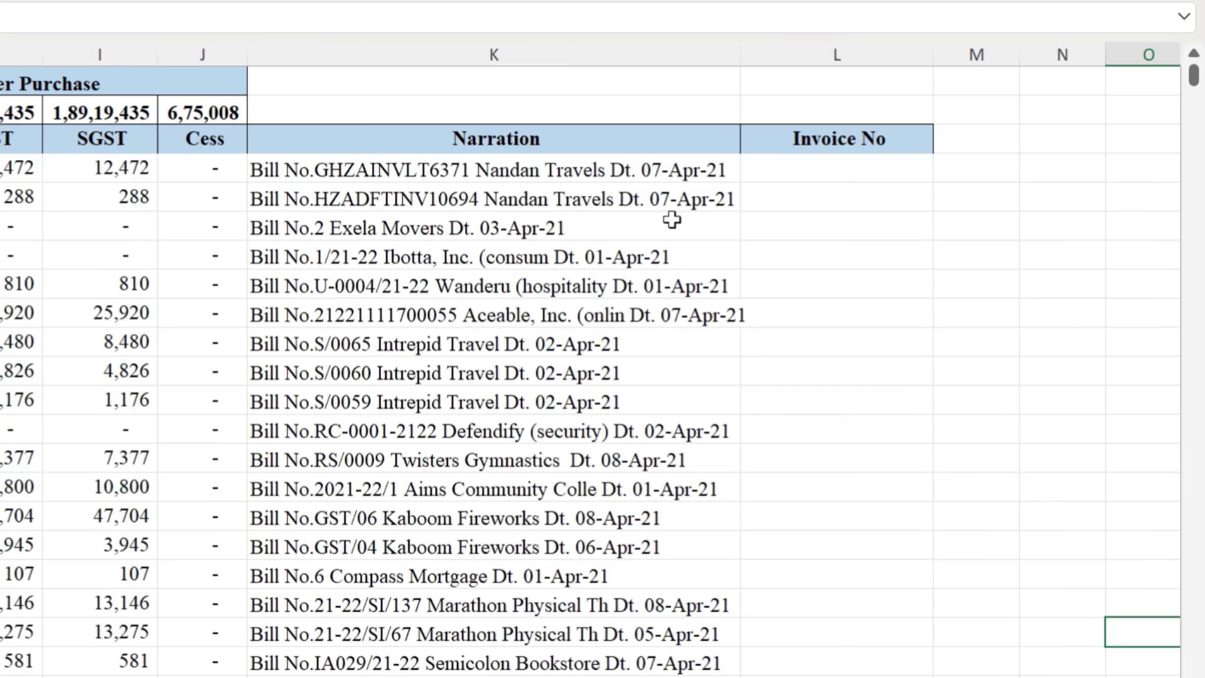
Step: Enter the example values Bill No.GHZAINVLT6371 in L4 and Bill No.HZADFTINV10694 in L5, matching their narrations
click(789, 168)
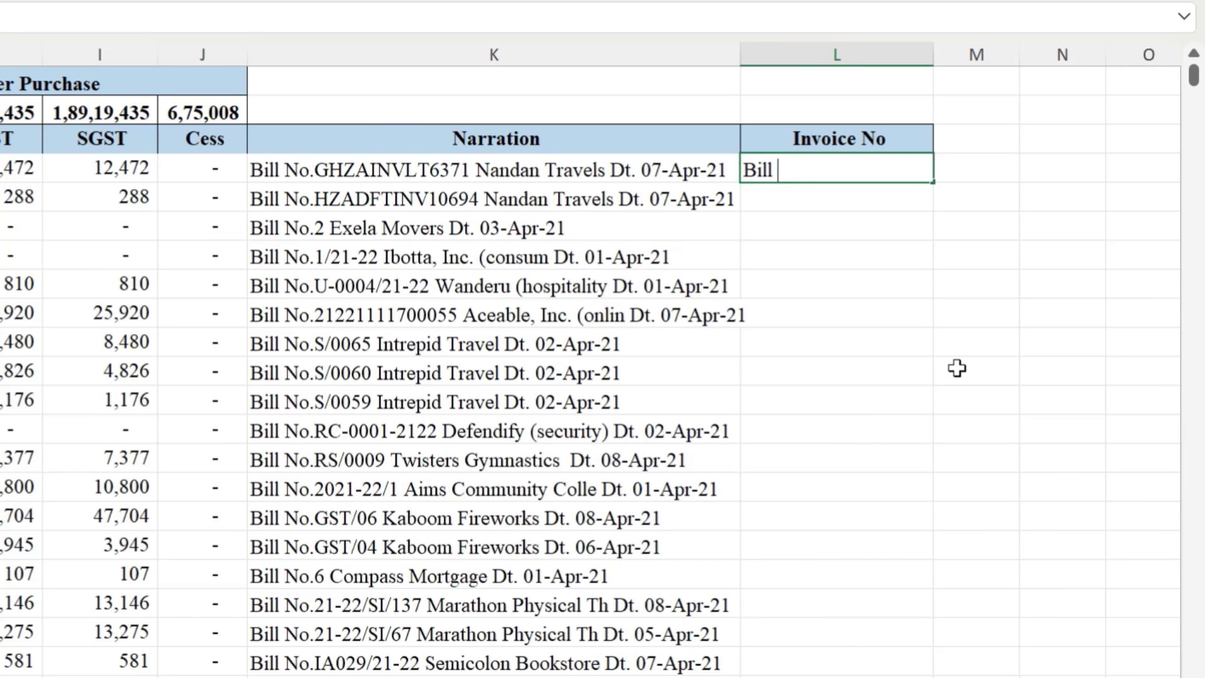
text(Bill No.GHZAINVLT6371)
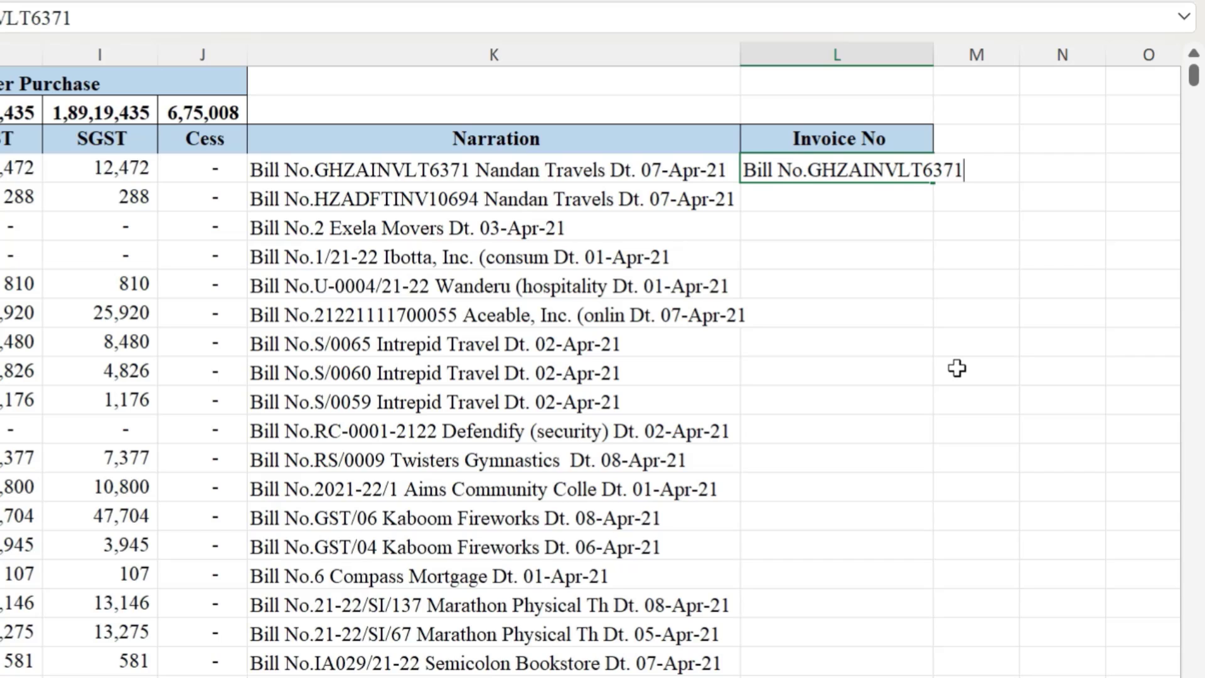
key(Return)
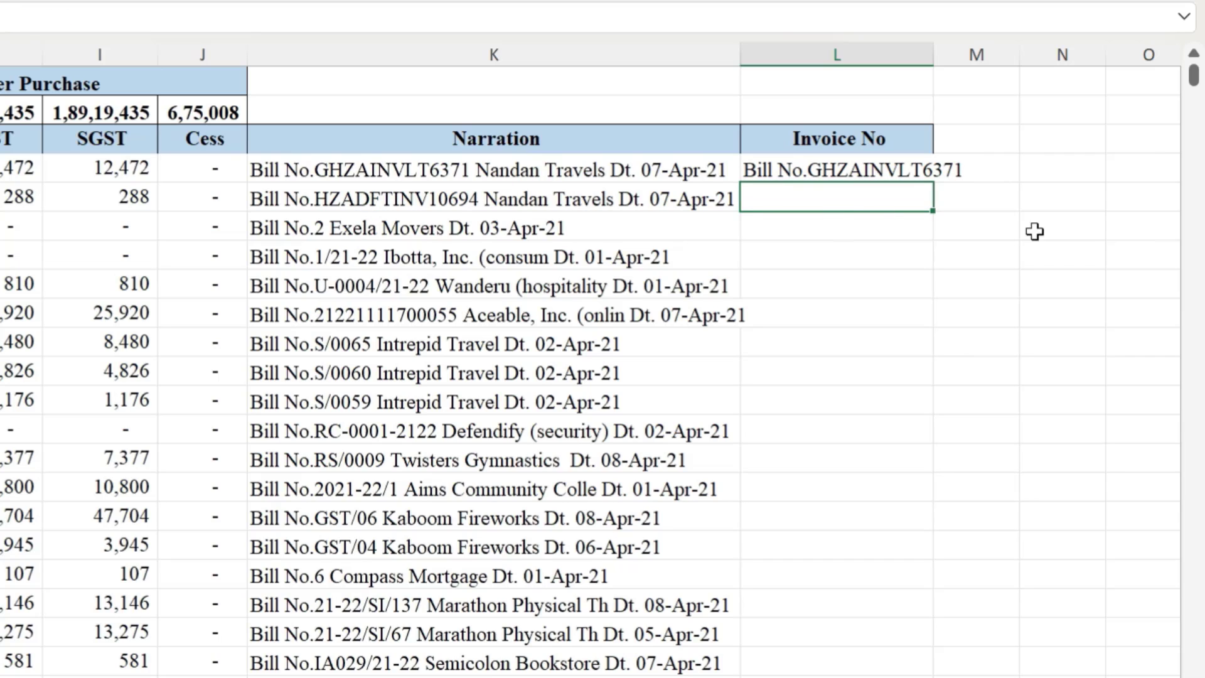
text(Bill n)
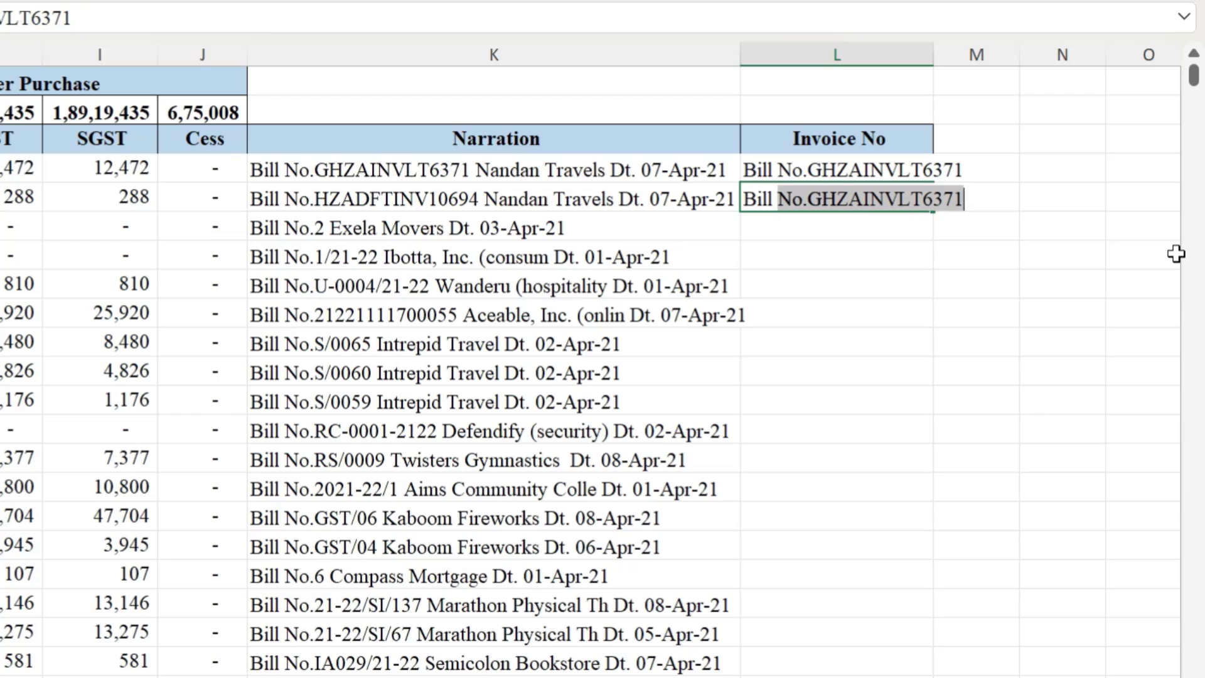
text(o.HZ)
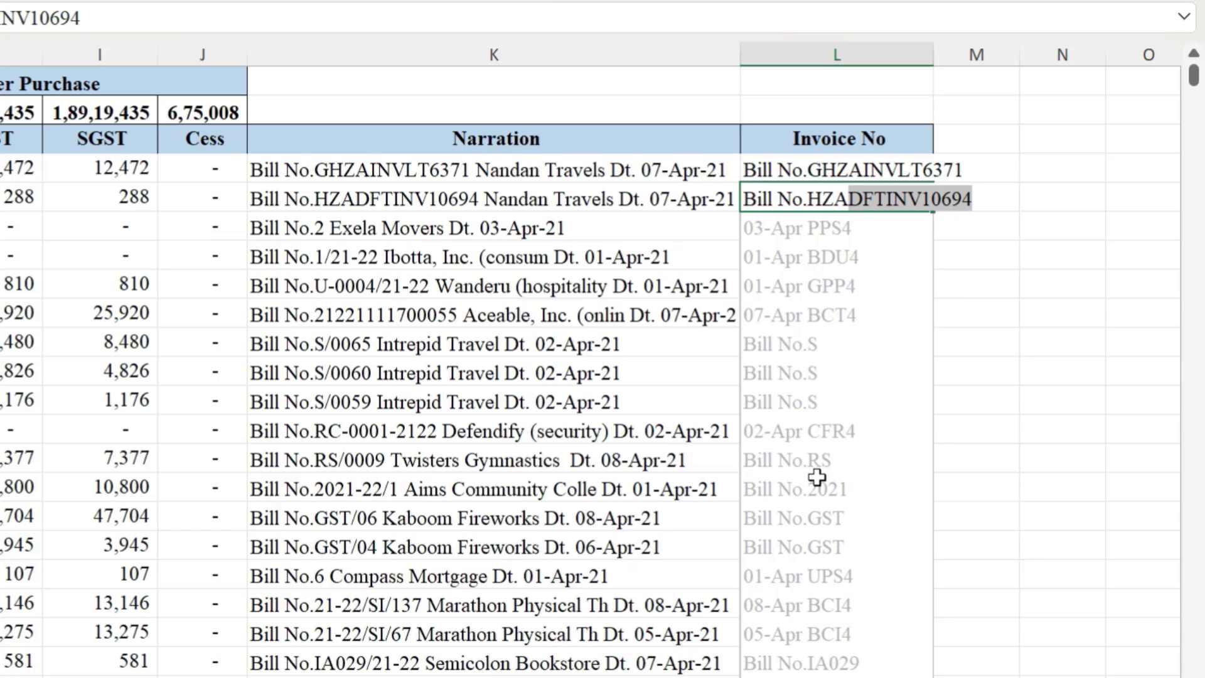
text(DFT)
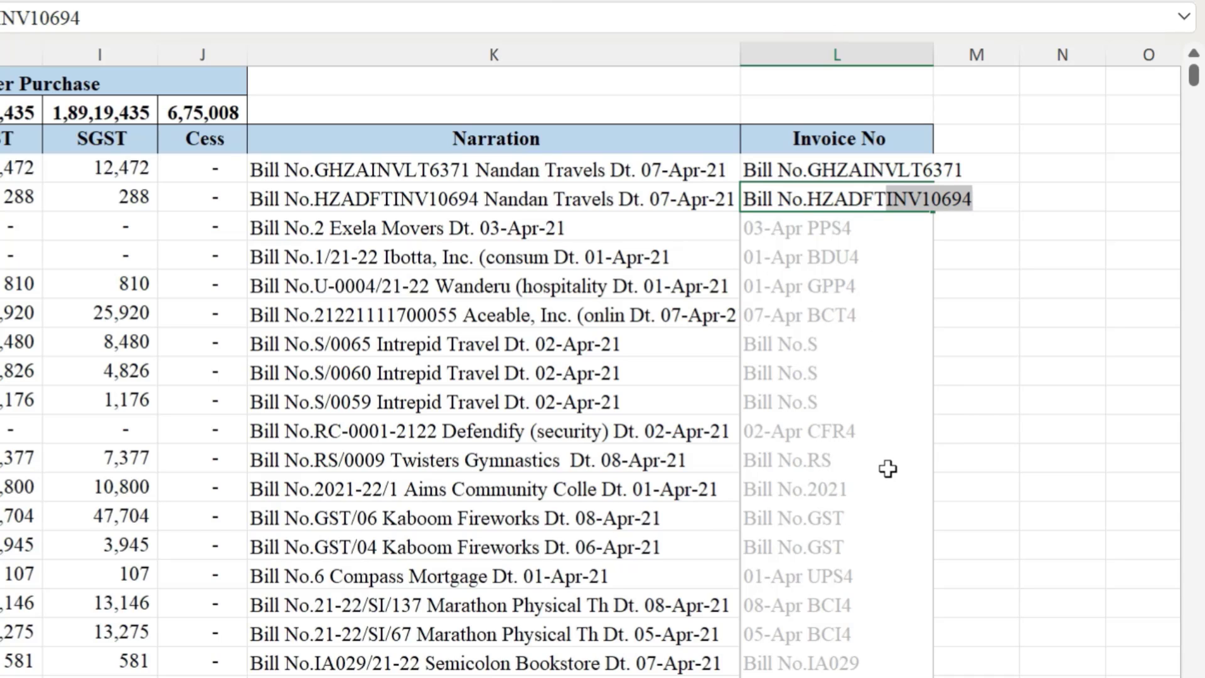
text(INV10694)
key(Return)
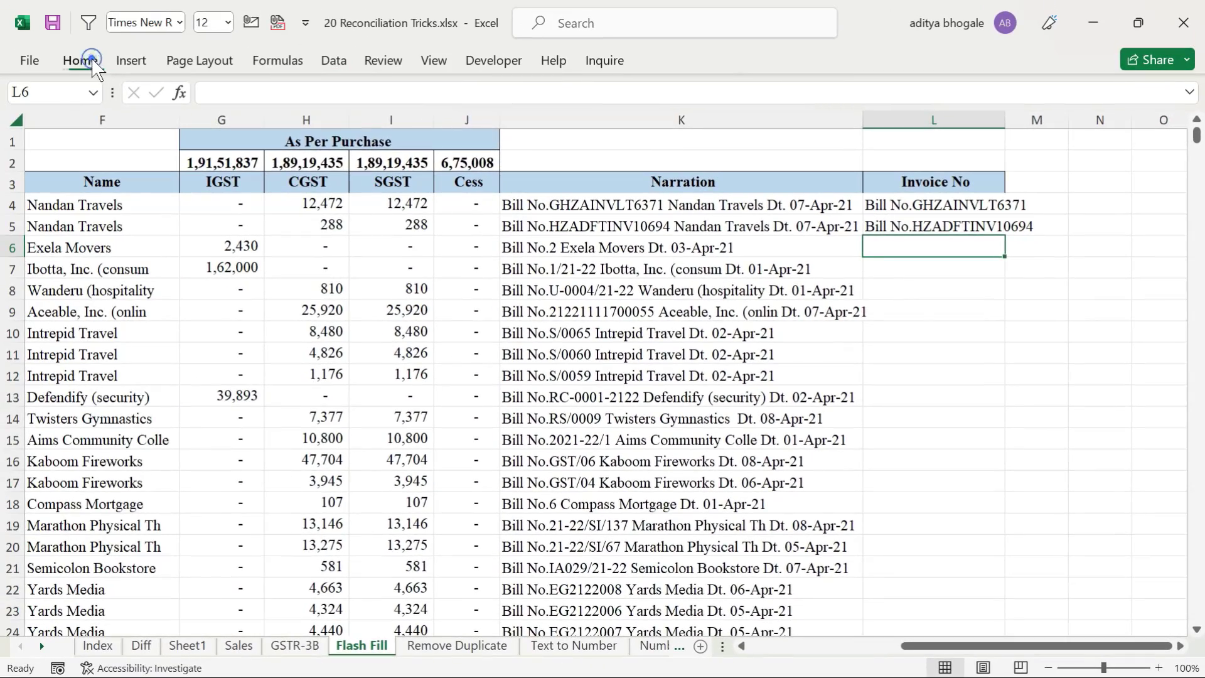
Step: Try to Flash Fill the Invoice No column from L6 using the two examples, and undo the fill
click(90, 62)
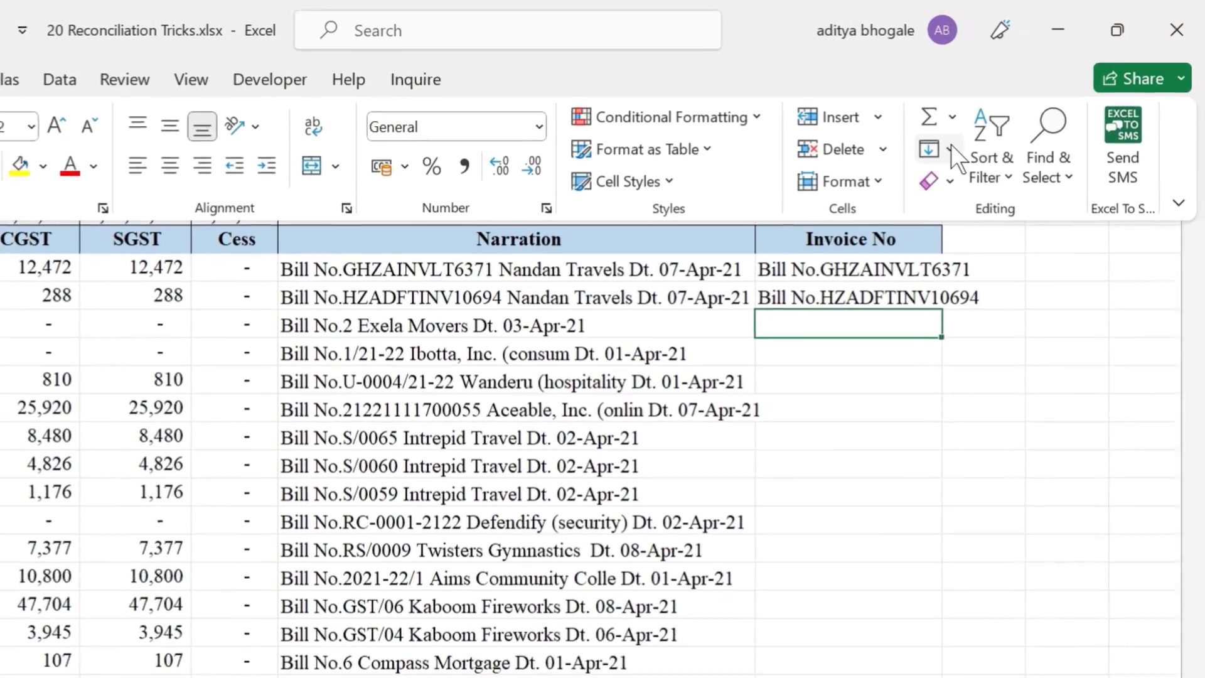
click(1033, 85)
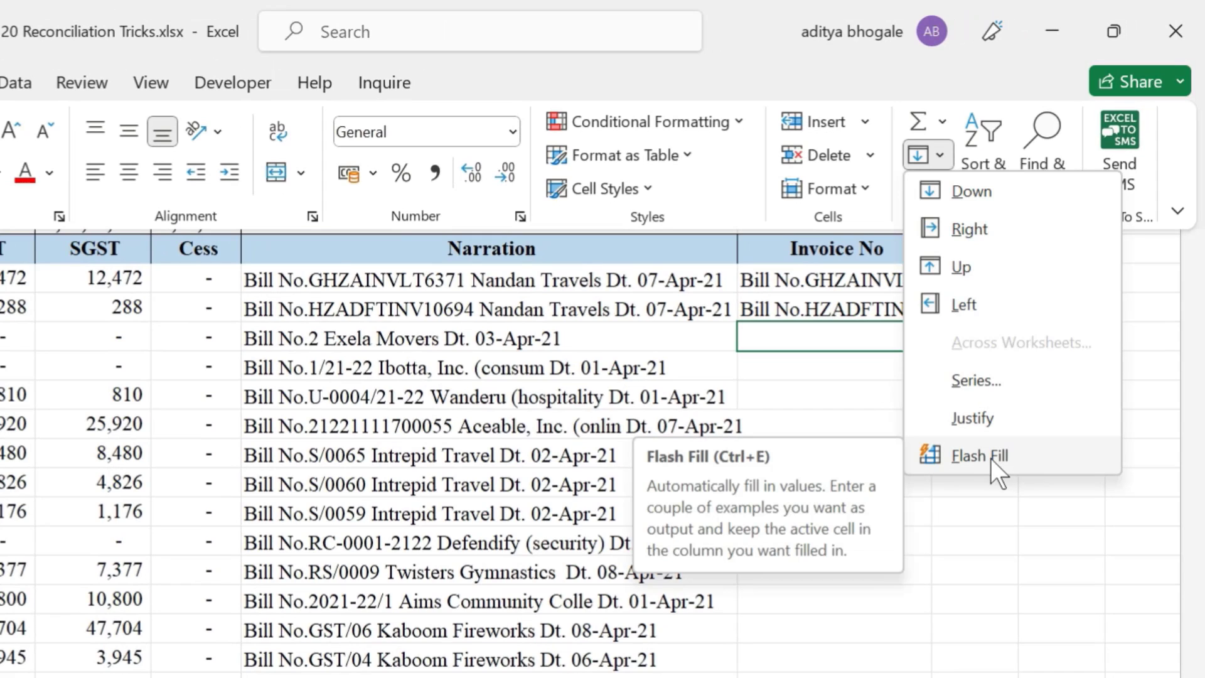
click(721, 451)
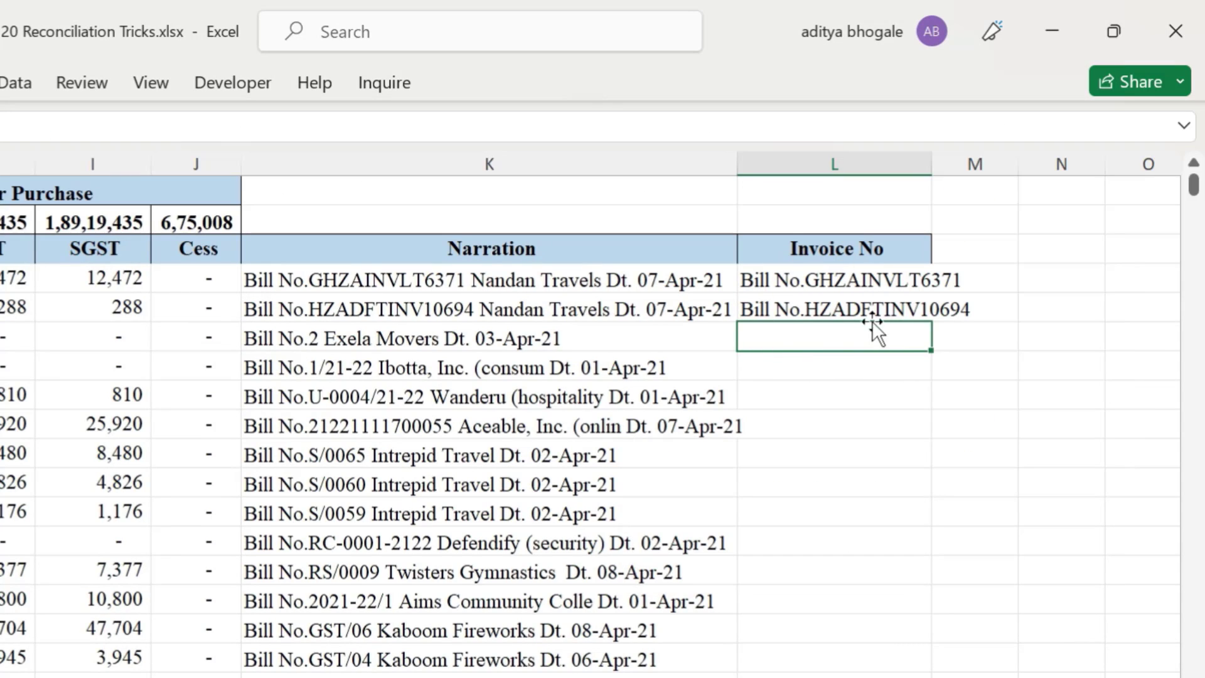
key(ctrl+e)
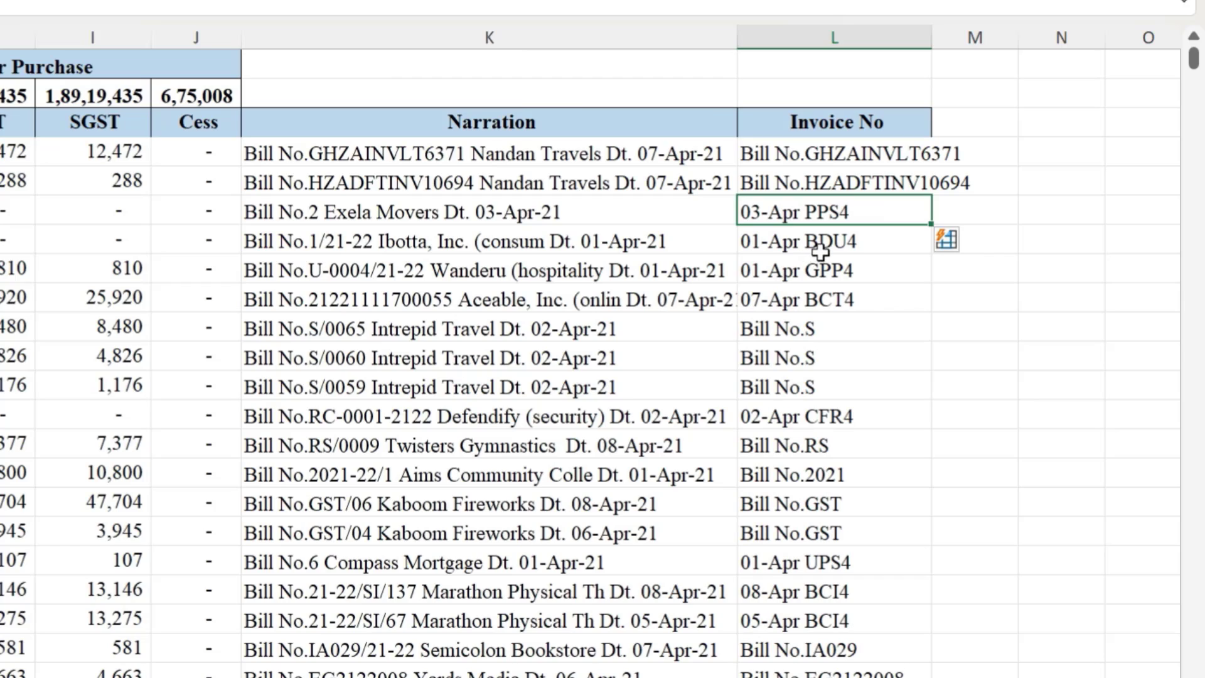
key(ctrl+z)
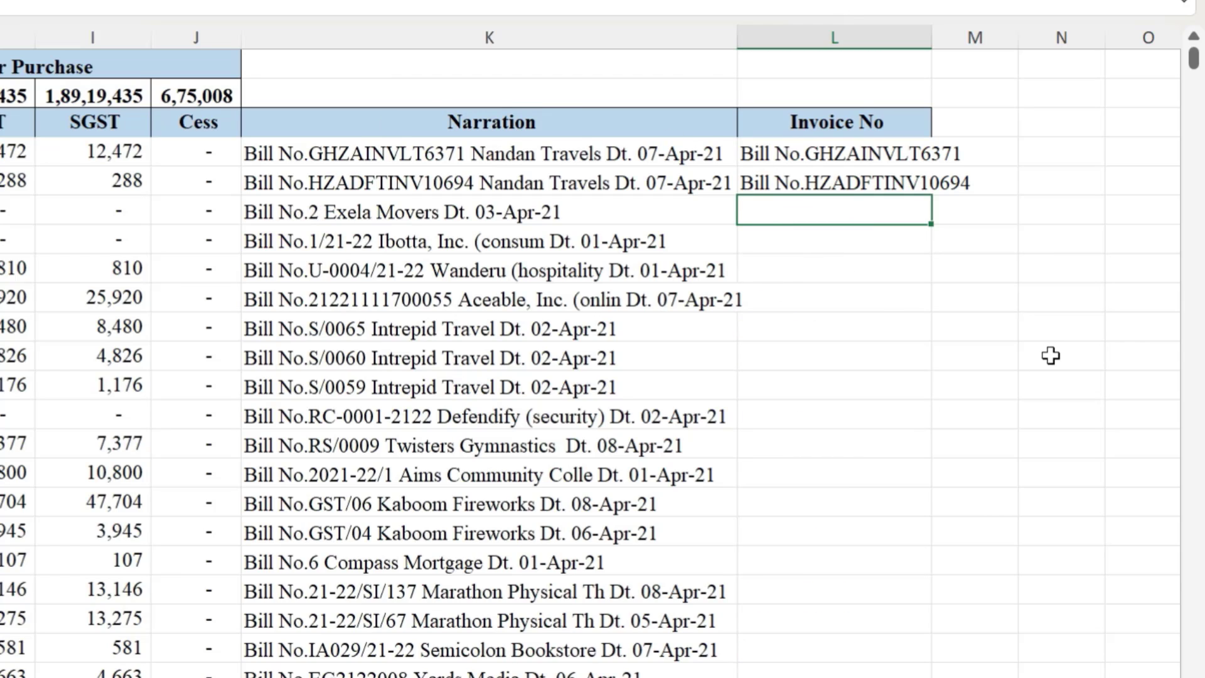
Step: Enter Bill No.2 in L6 as a third example and Flash Fill the remaining Invoice No cells
text(Bill No.2)
key(Return)
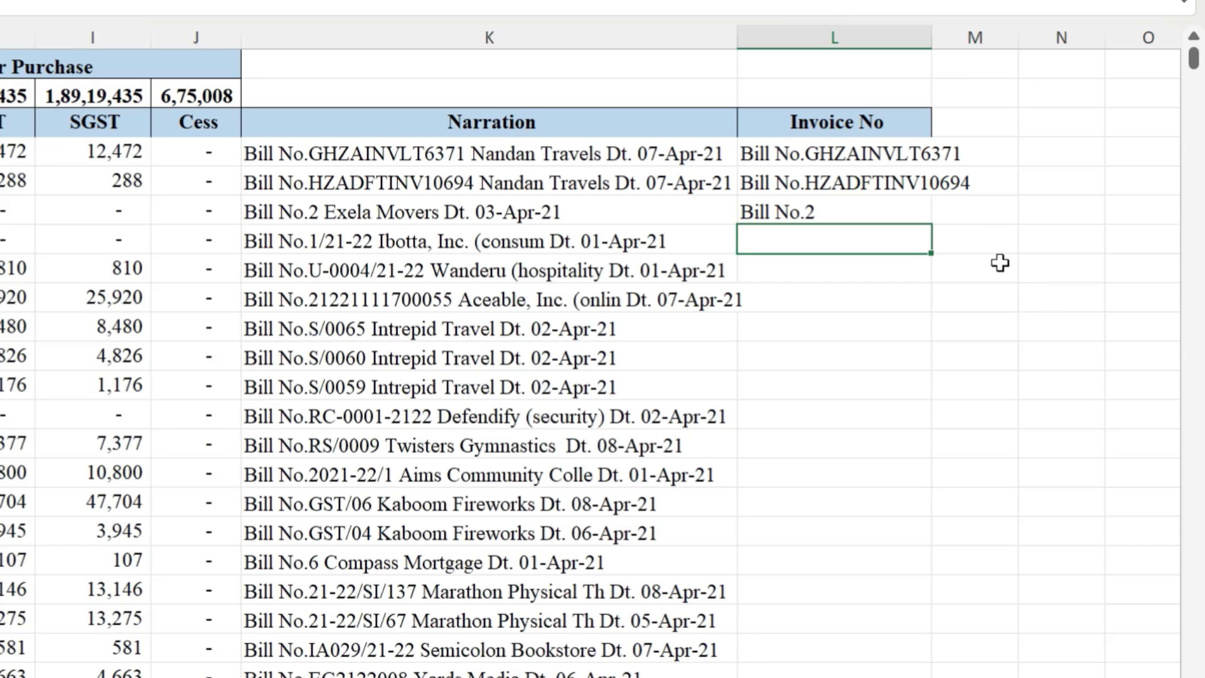
key(ctrl+e)
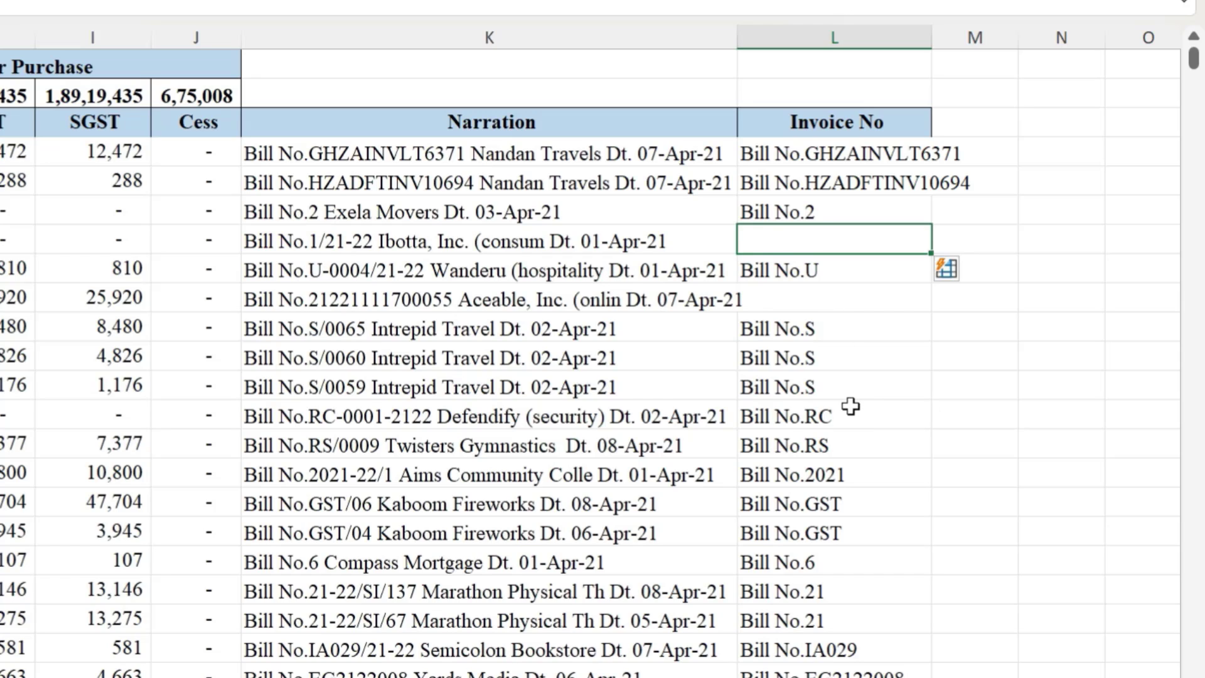
Step: Enter Bill No.1/21-22 in L7 as a further example so Flash Fill updates the rest of the Invoice No column
text(B)
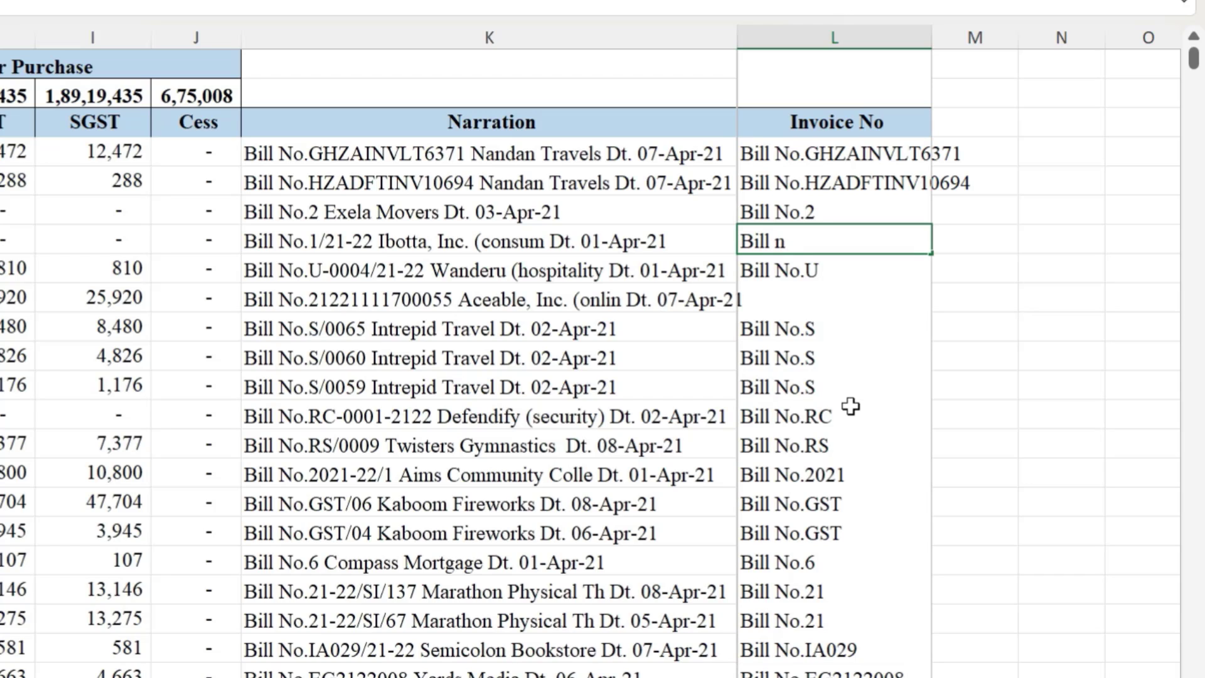
text(ill No.1/21-22)
key(Return)
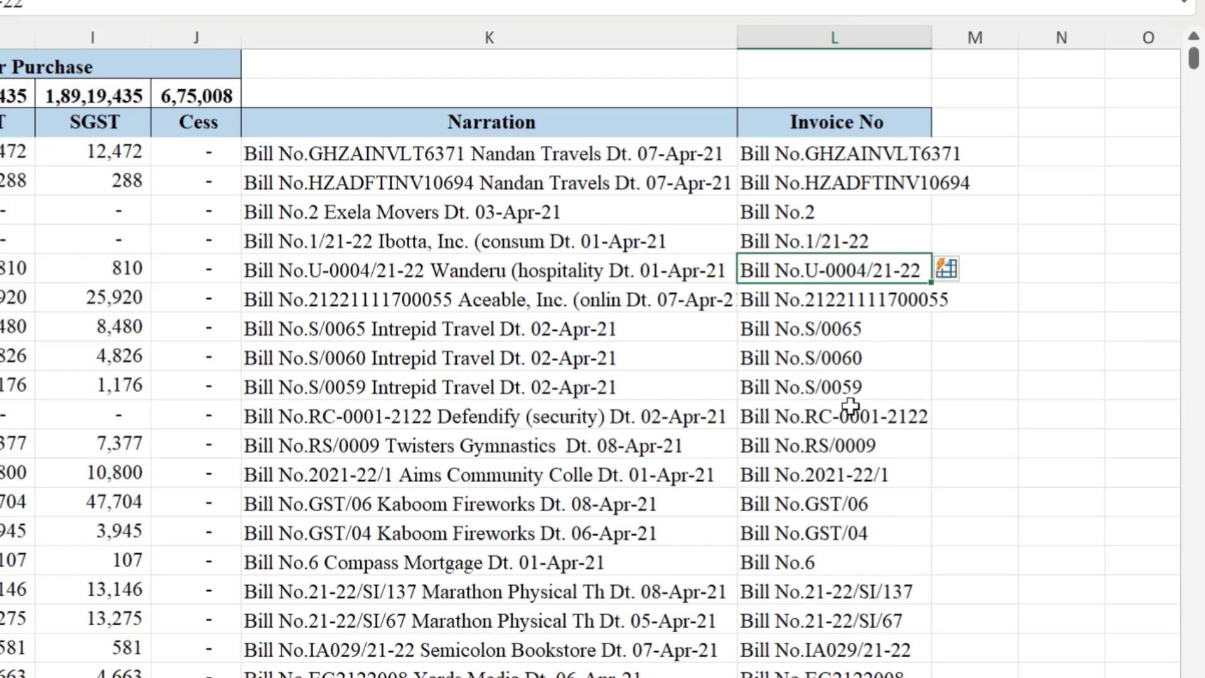
Step: Check the filled Invoice No values against the Narration entries down the rows
click(839, 304)
key(Down)
key(Down)
key(Down)
key(Down)
key(Down)
key(Down)
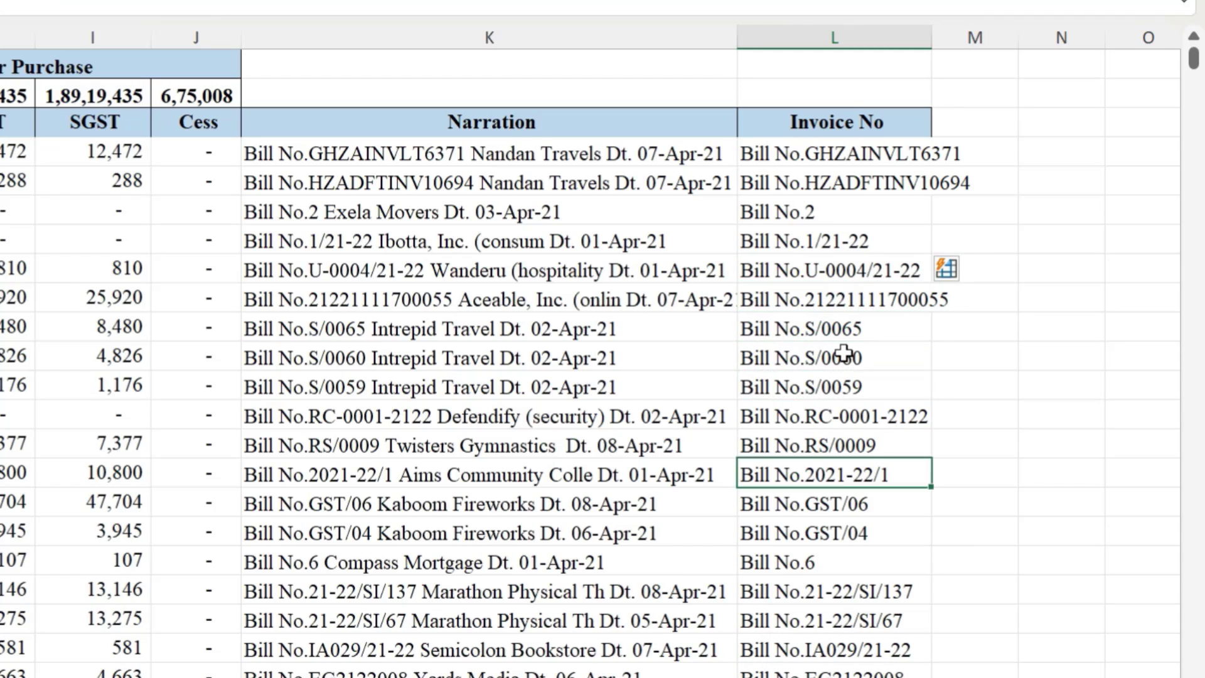
scroll(843, 353, down, 10)
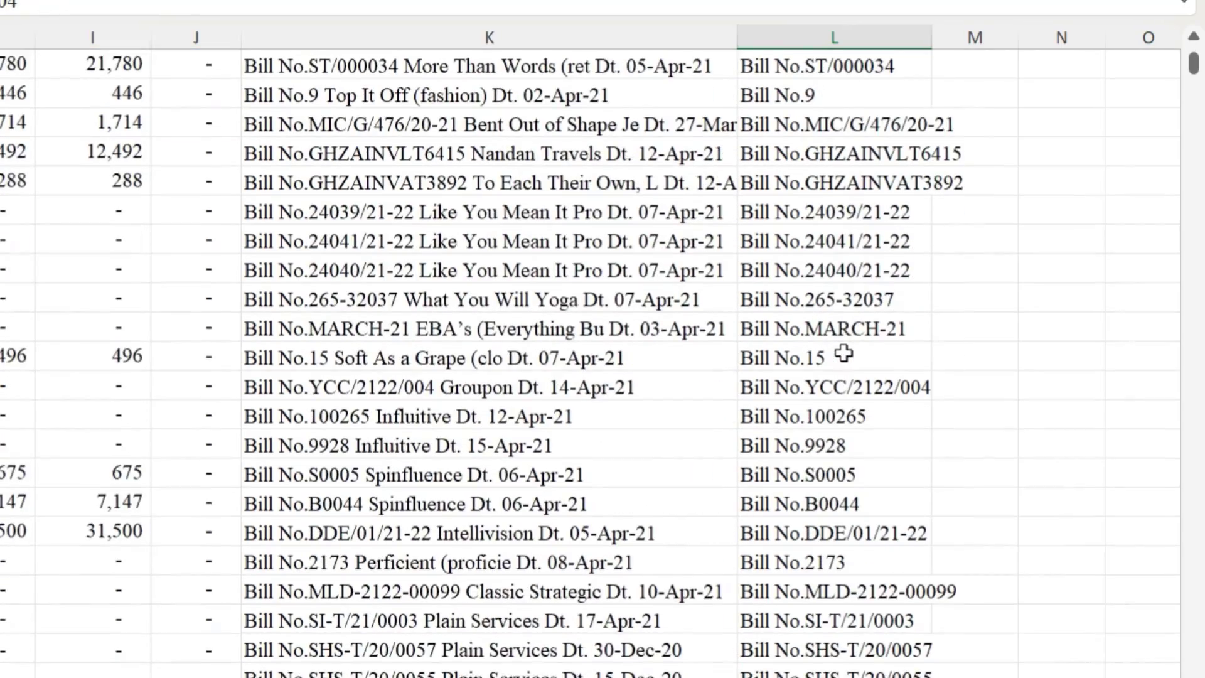
Step: Review the Flash Filled Invoice No values further down column L and recheck the first entries in L5 and L6
scroll(842, 353, down, 3)
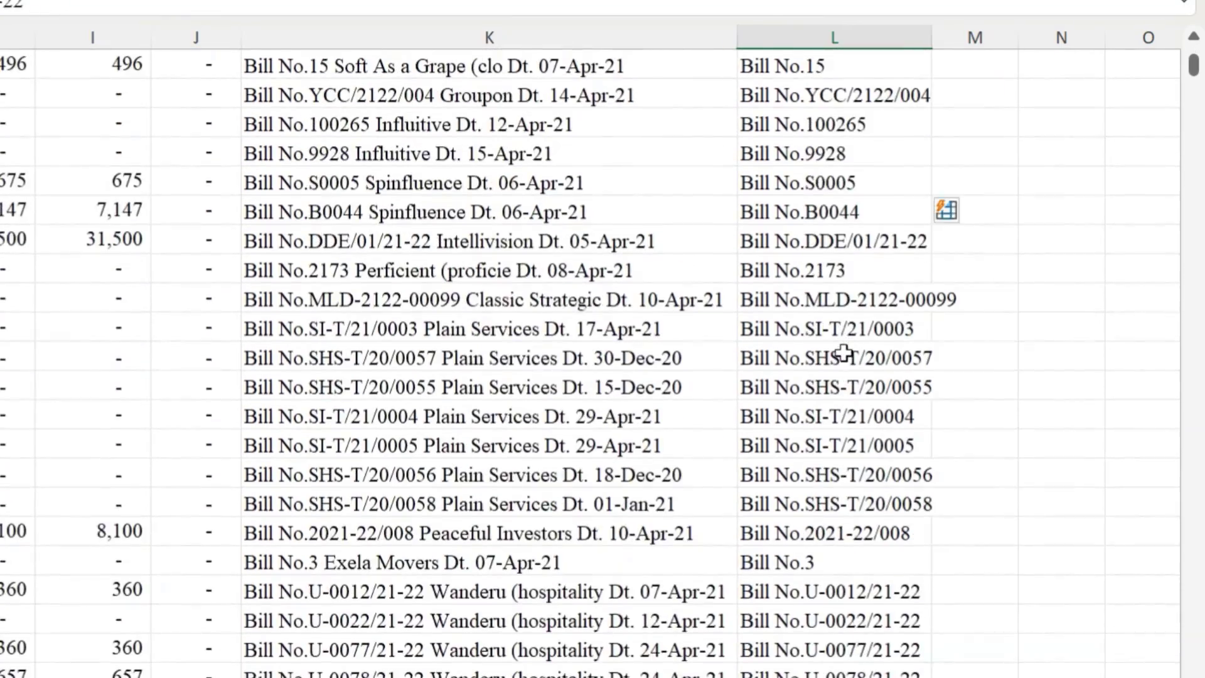
scroll(843, 353, up, 15)
click(878, 179)
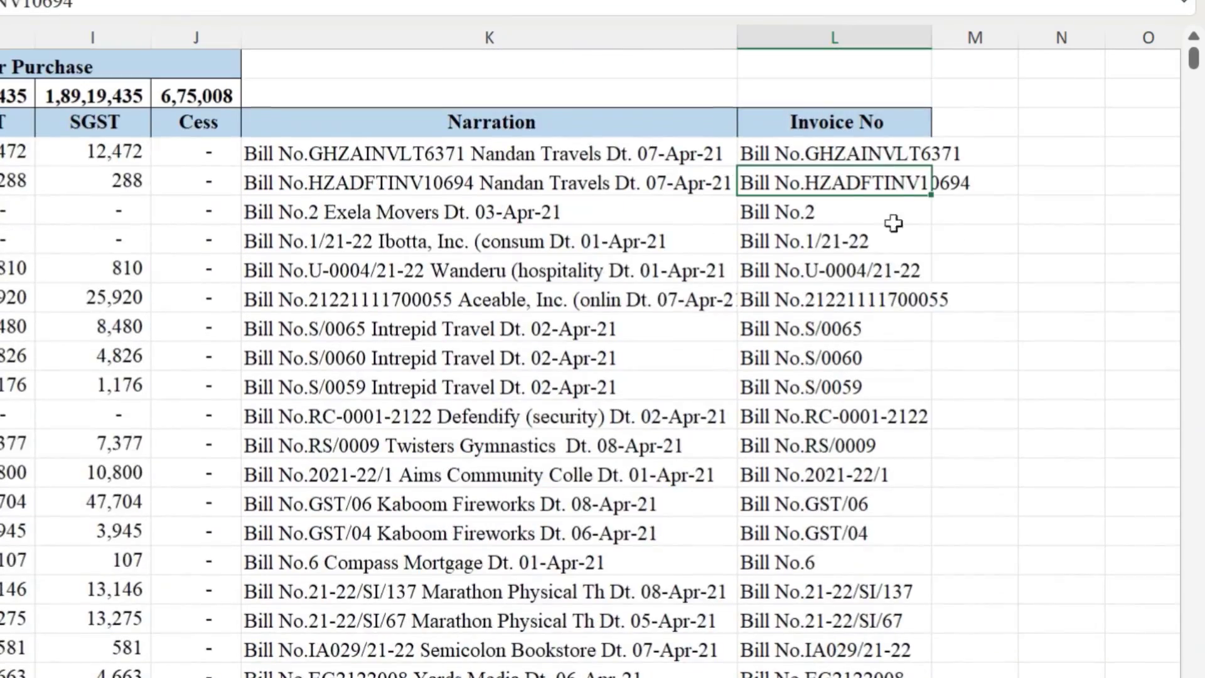
click(855, 211)
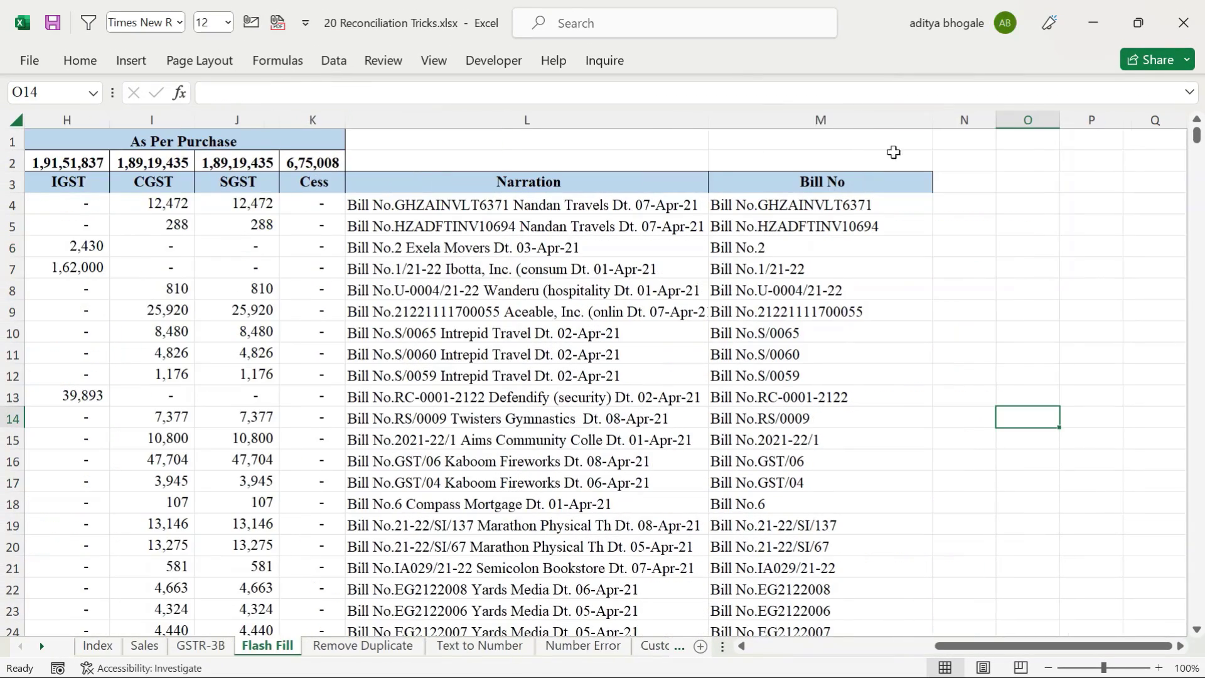
Step: Replace "Bill No." with nothing throughout column M so only the bill numbers remain
click(838, 112)
key(ctrl+h)
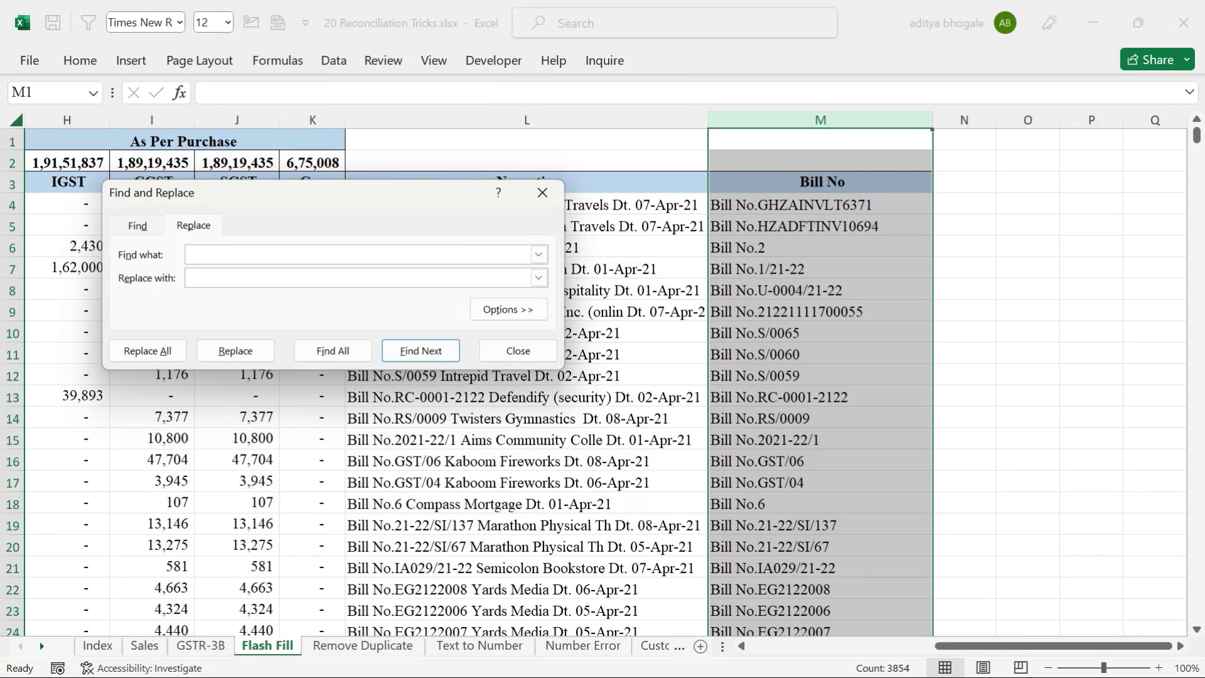
text(Bill)
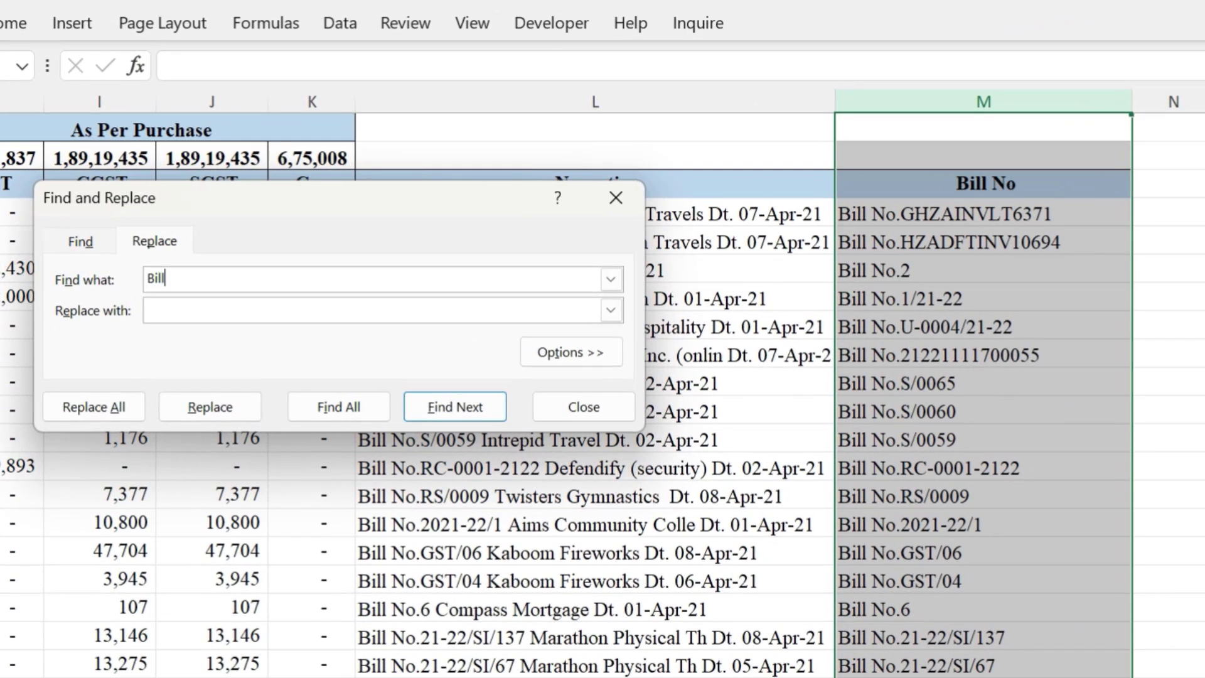
click(96, 401)
key(Escape)
Step: Check the cleaned bill numbers in column M against the Narration entries in the first rows
click(972, 212)
drag(972, 212, 973, 327)
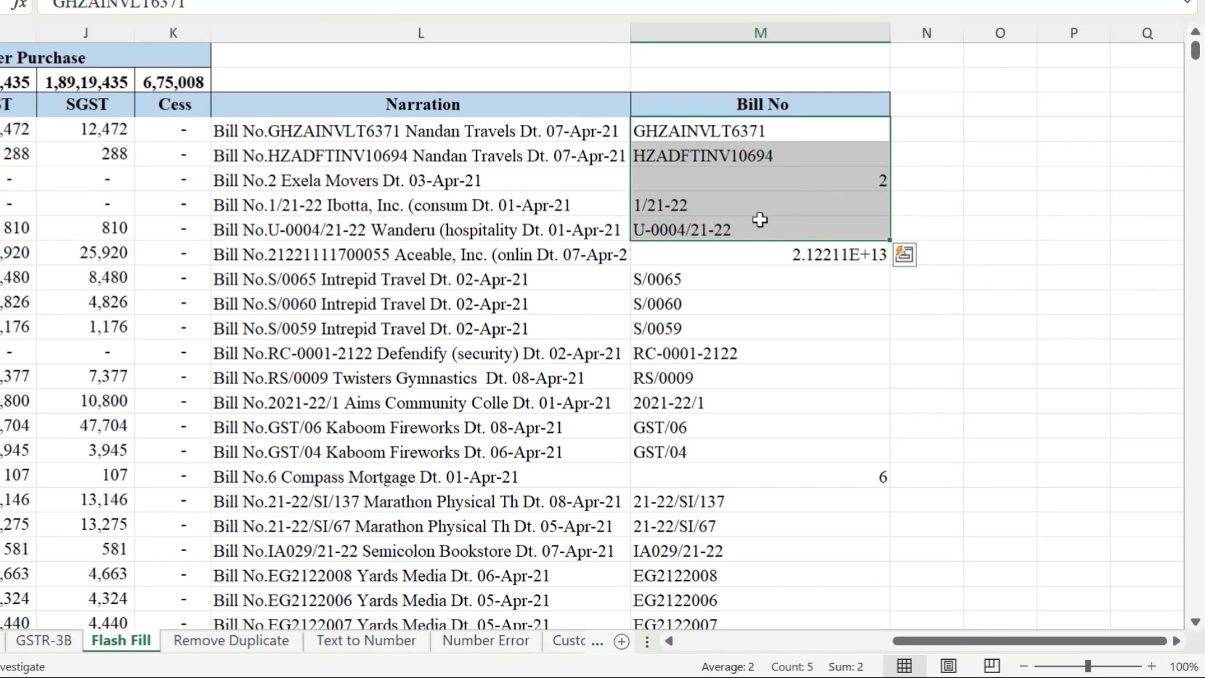
key(Down)
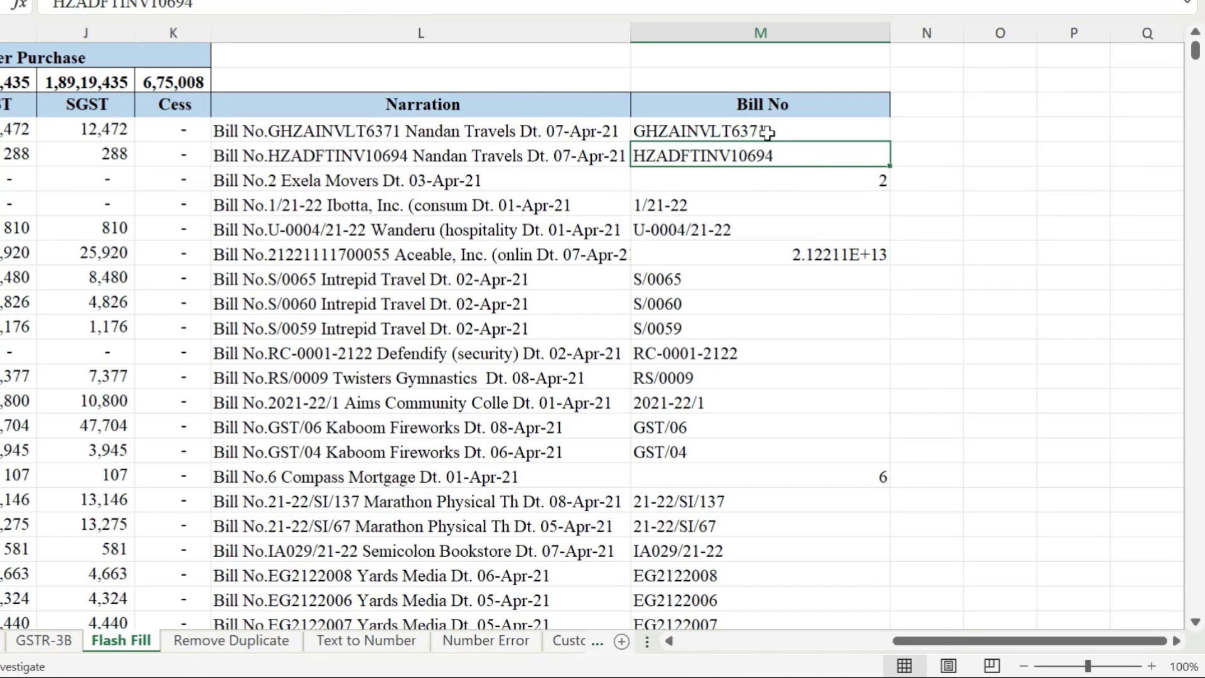
drag(766, 127, 764, 185)
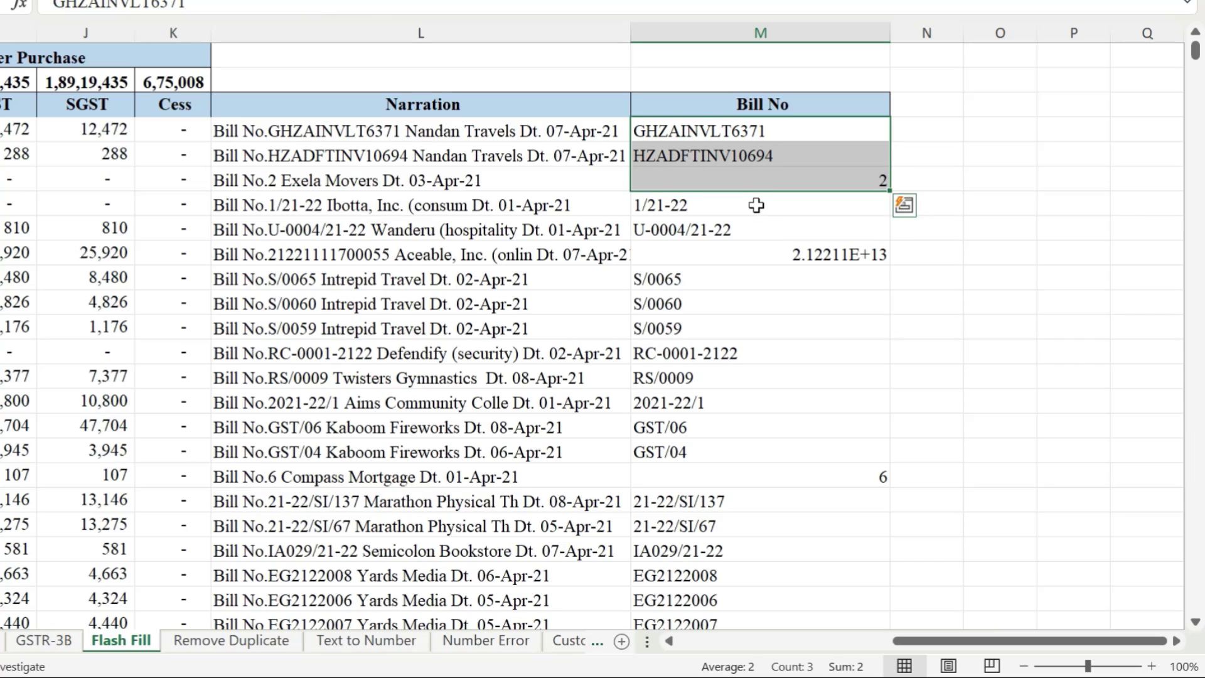
click(756, 205)
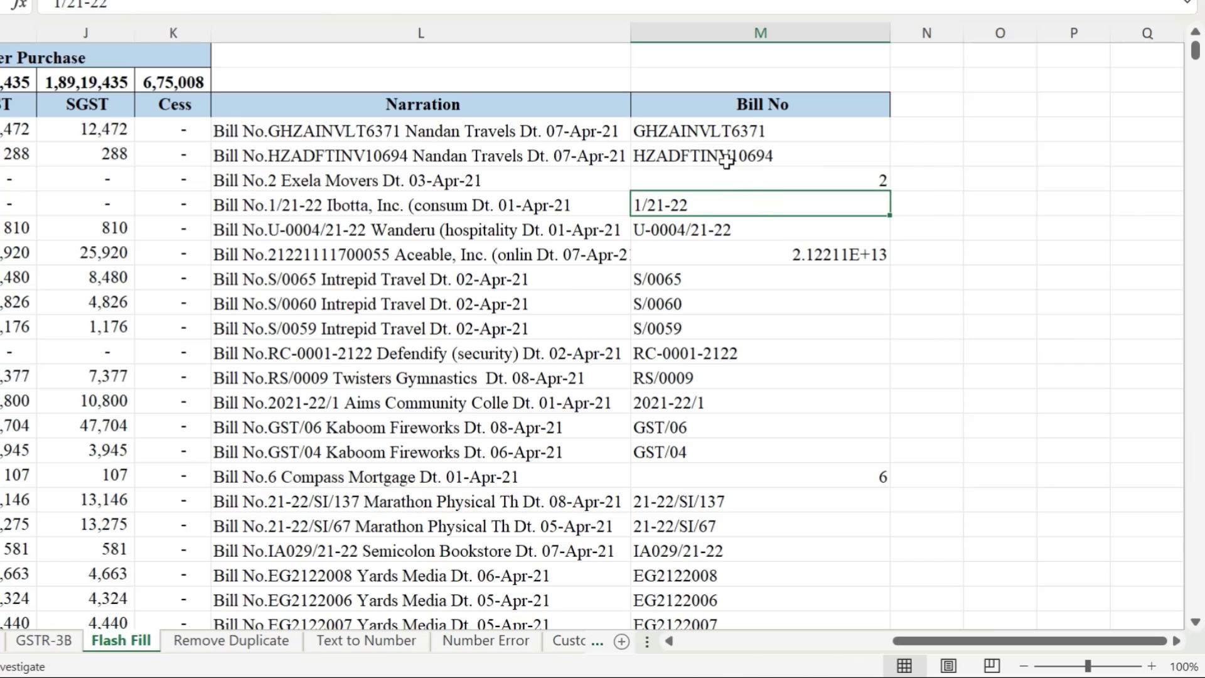
drag(726, 162, 707, 402)
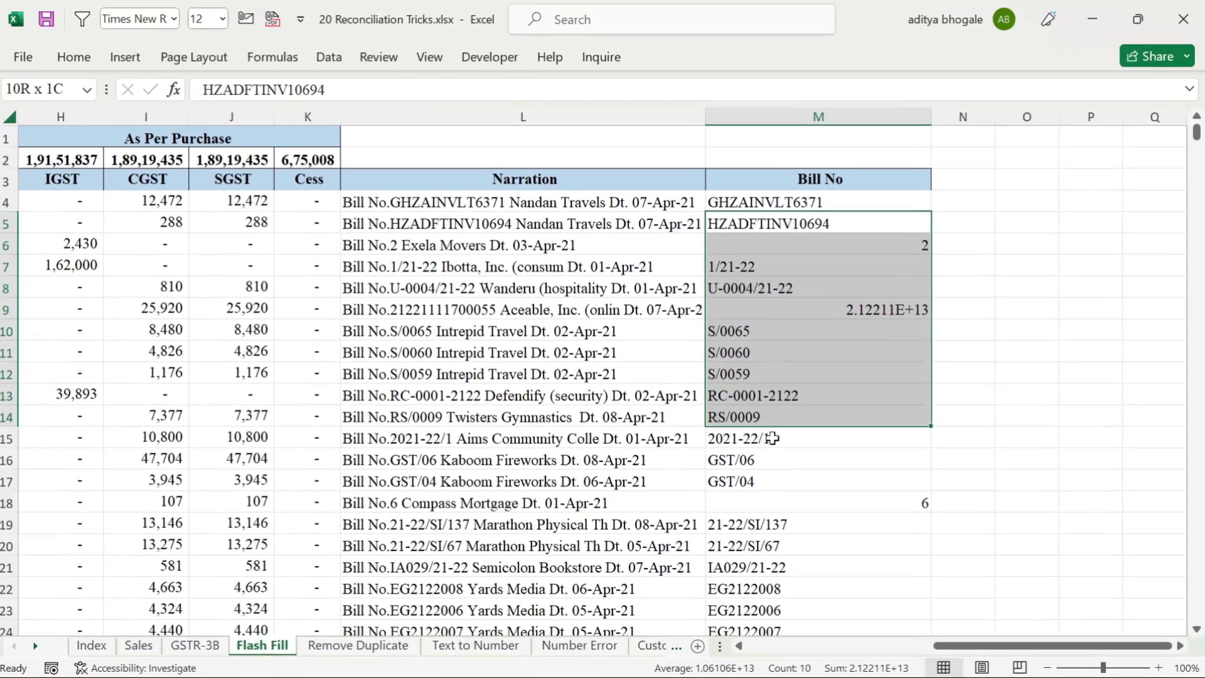
drag(771, 437, 772, 463)
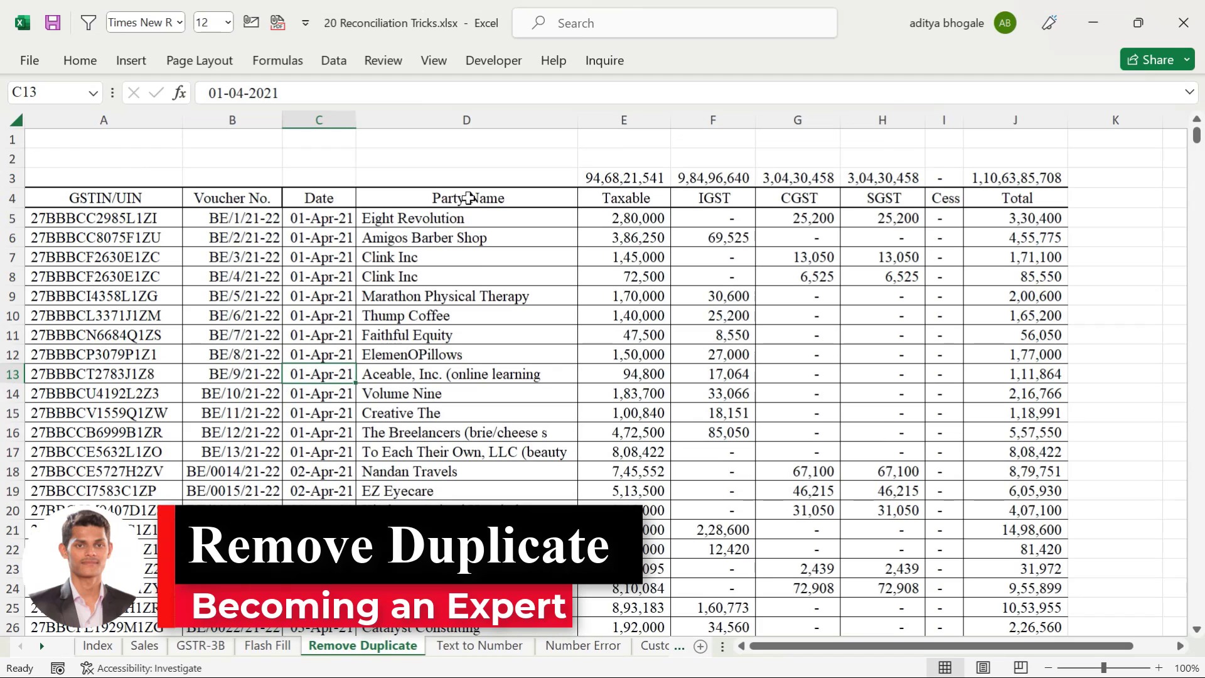
Step: Examine the headers and the Party Name column on the Remove Duplicate sheet for repeated names such as Clink Inc
drag(83, 192, 850, 217)
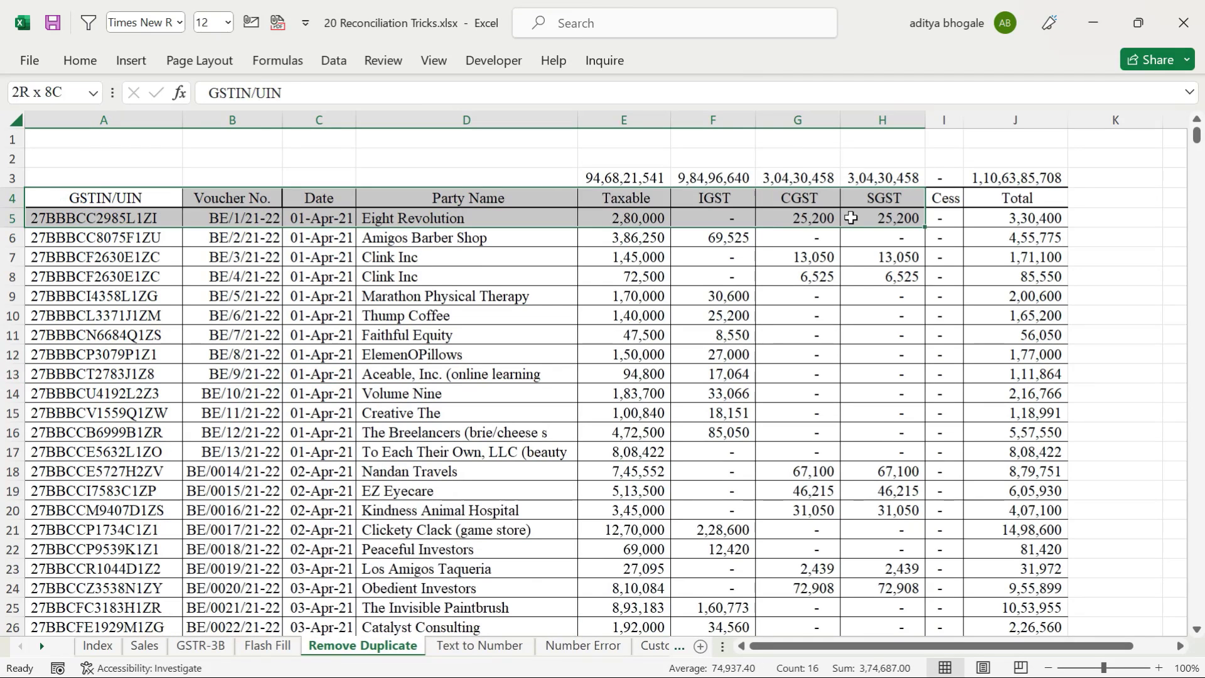
click(458, 194)
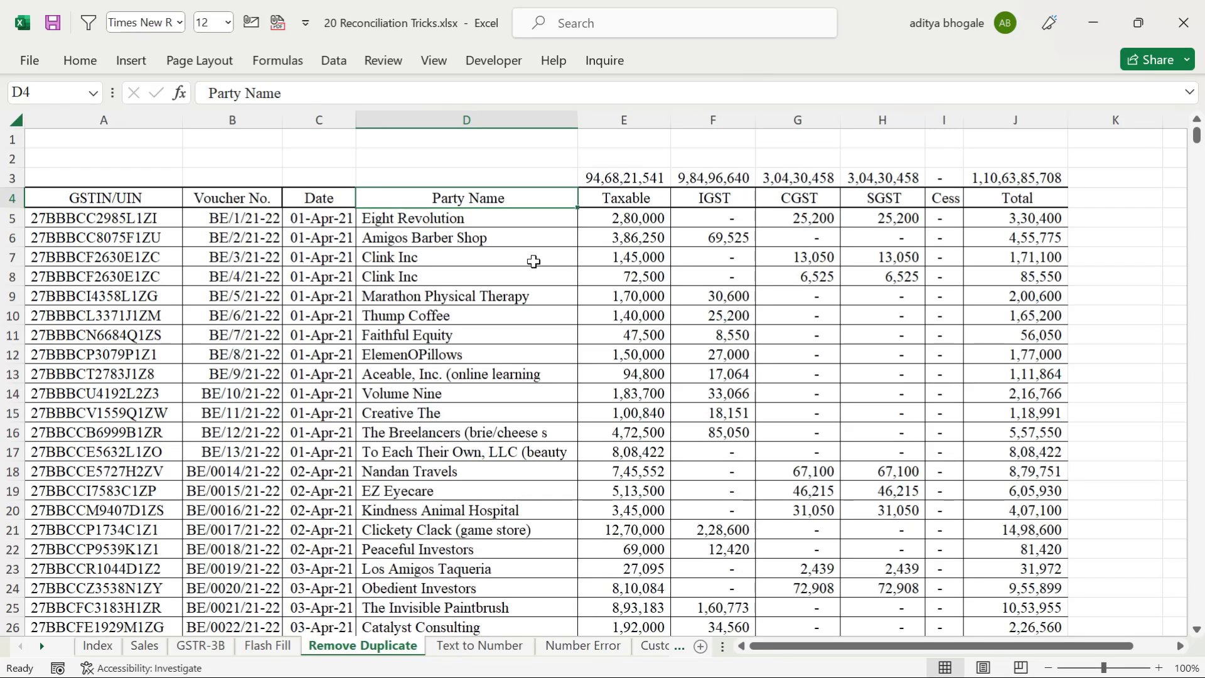
click(505, 294)
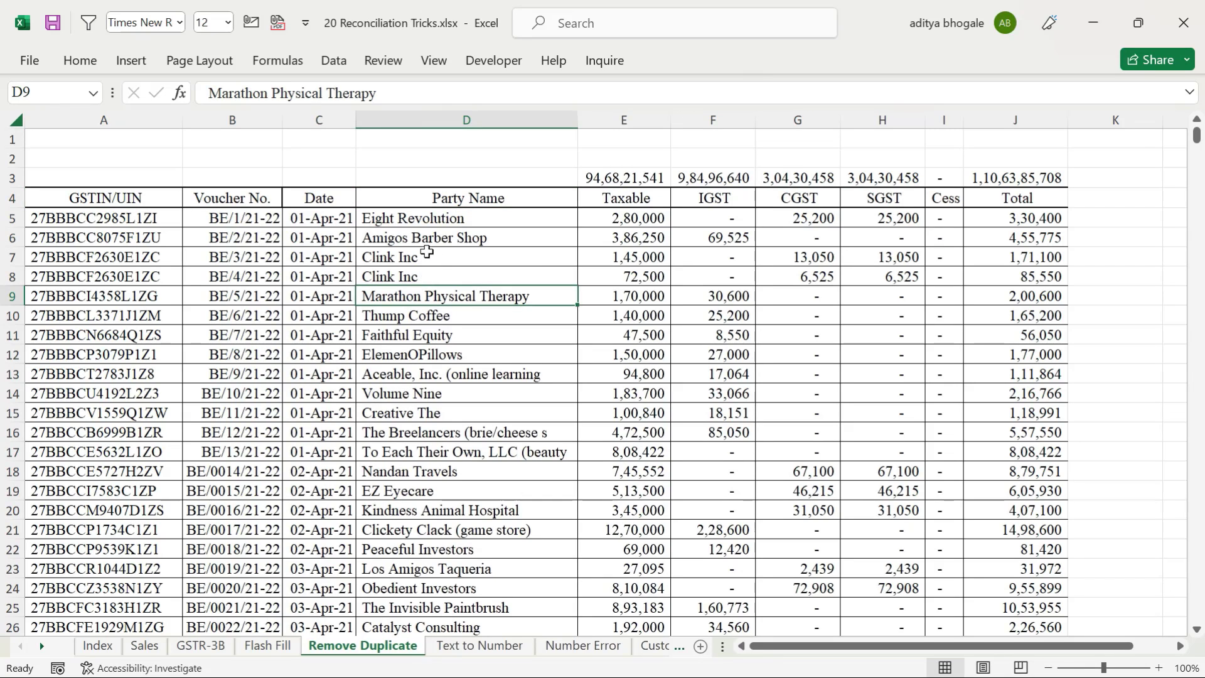
drag(427, 252, 427, 271)
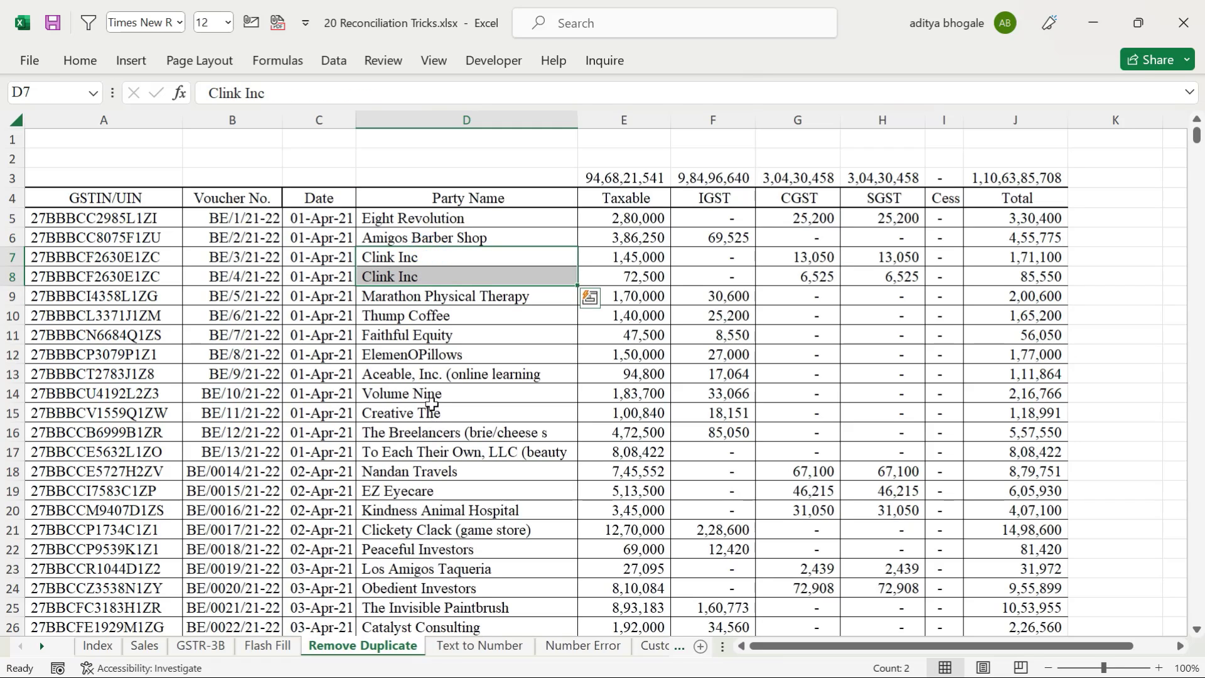
click(432, 404)
click(463, 198)
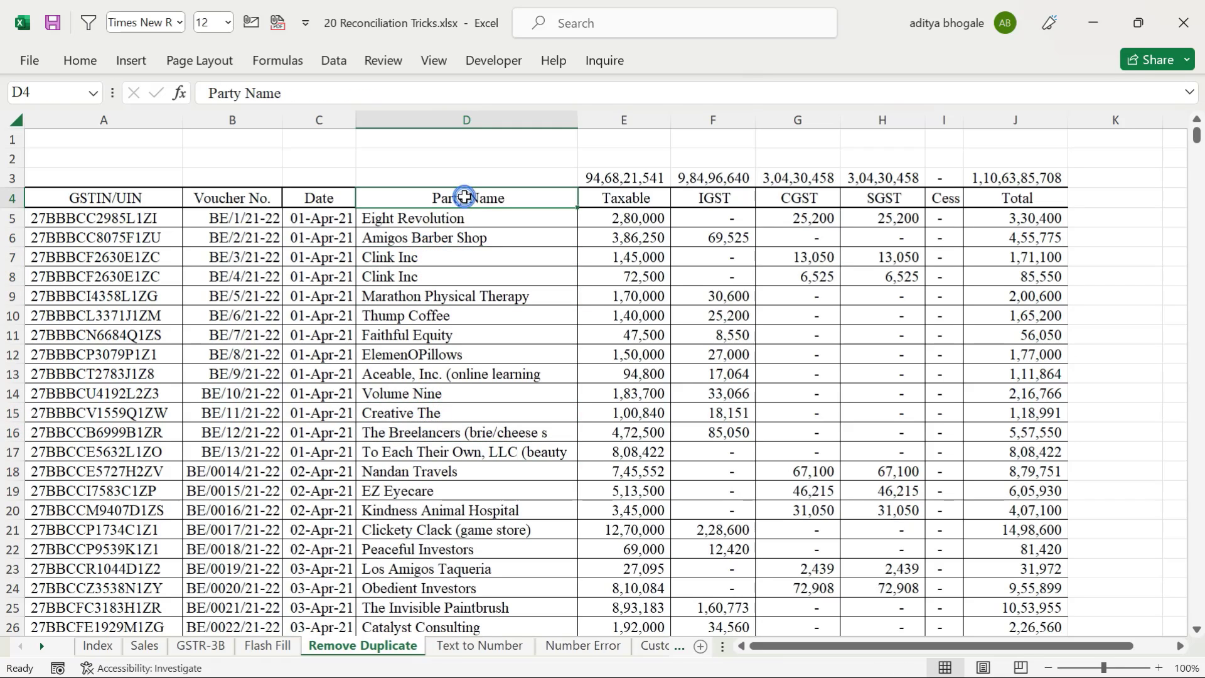
drag(464, 204, 411, 258)
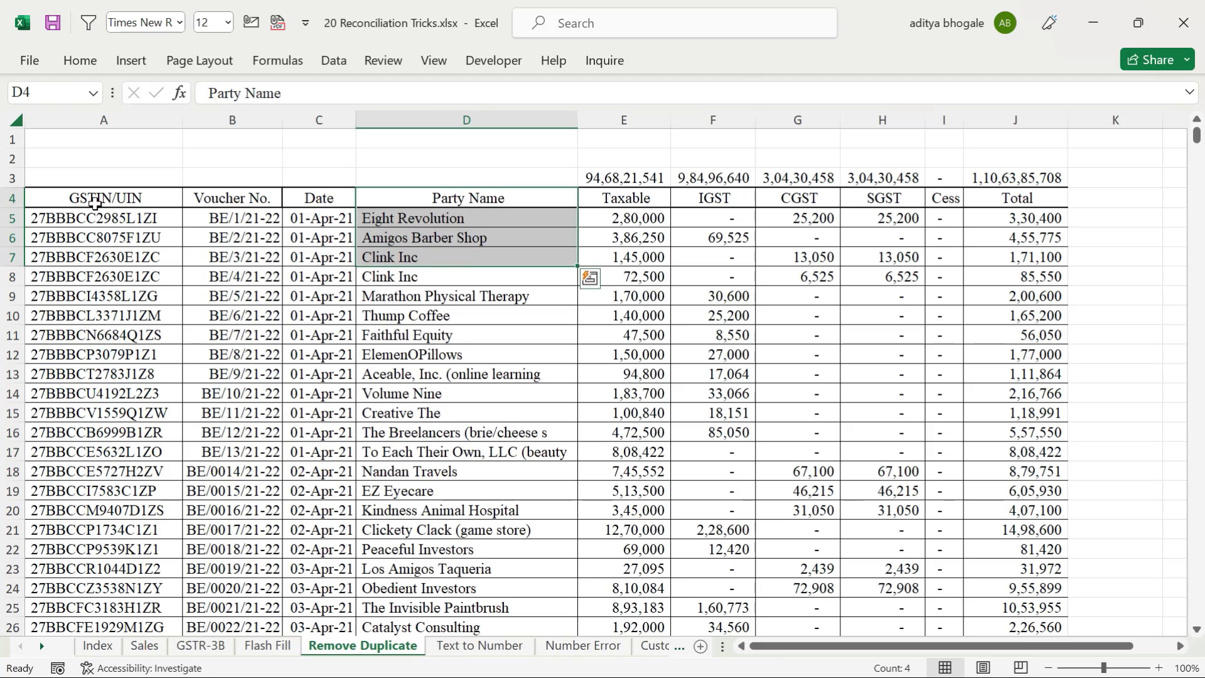
Step: Copy the entire Party Name column, header included, from D4 down and paste it at O4
click(392, 197)
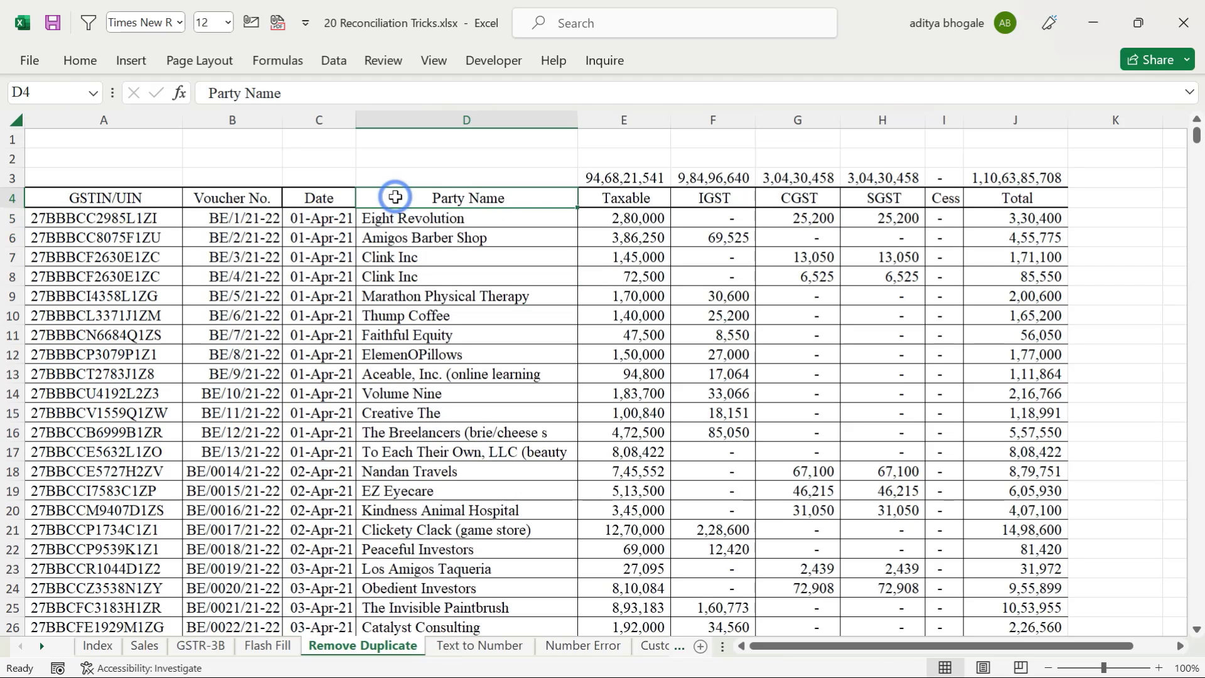
key(ctrl+shift+Down)
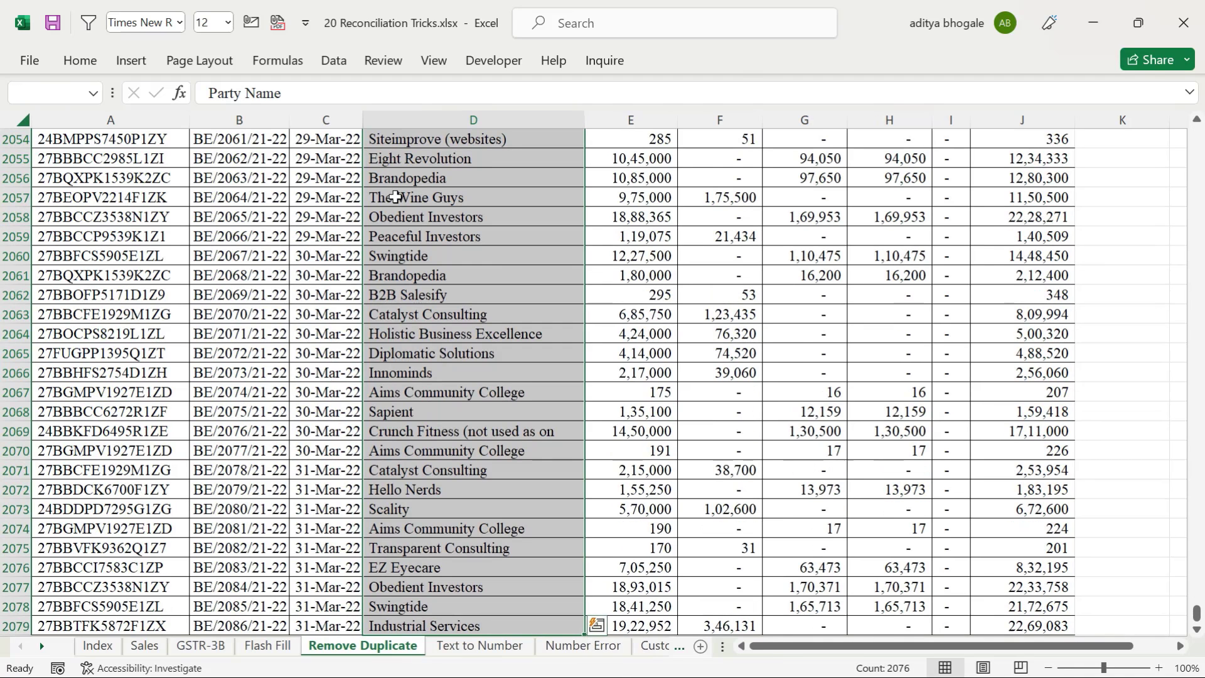
key(ctrl+c)
key(Right)
key(Right)
key(Right)
key(Right)
key(Right)
key(Right)
key(Right)
key(Right)
key(Right)
key(Right)
key(Right)
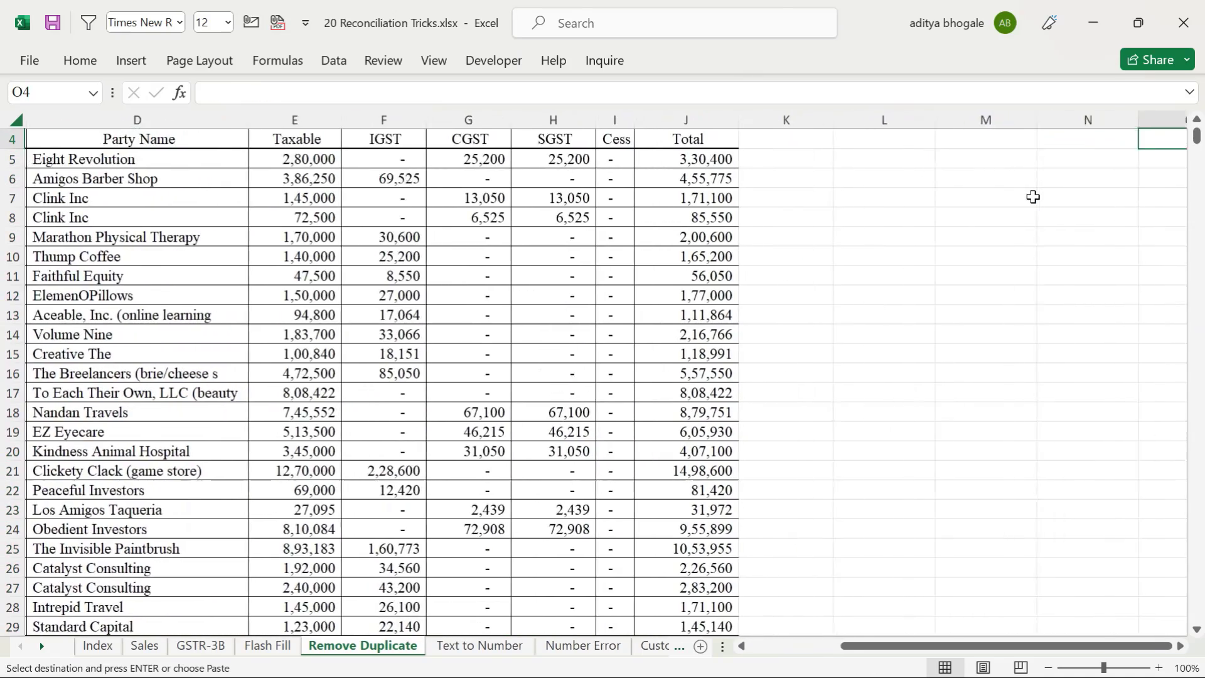
key(ctrl+v)
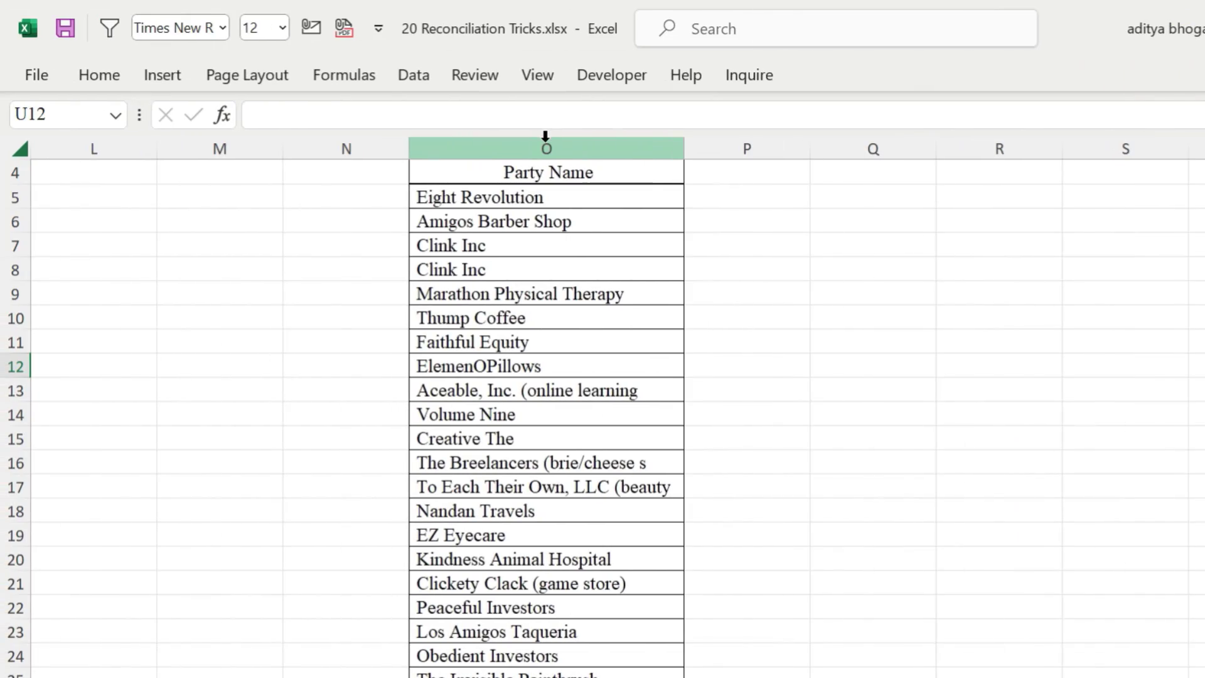
Step: Remove the duplicate party names from column O, leaving the data-has-headers option off
click(545, 136)
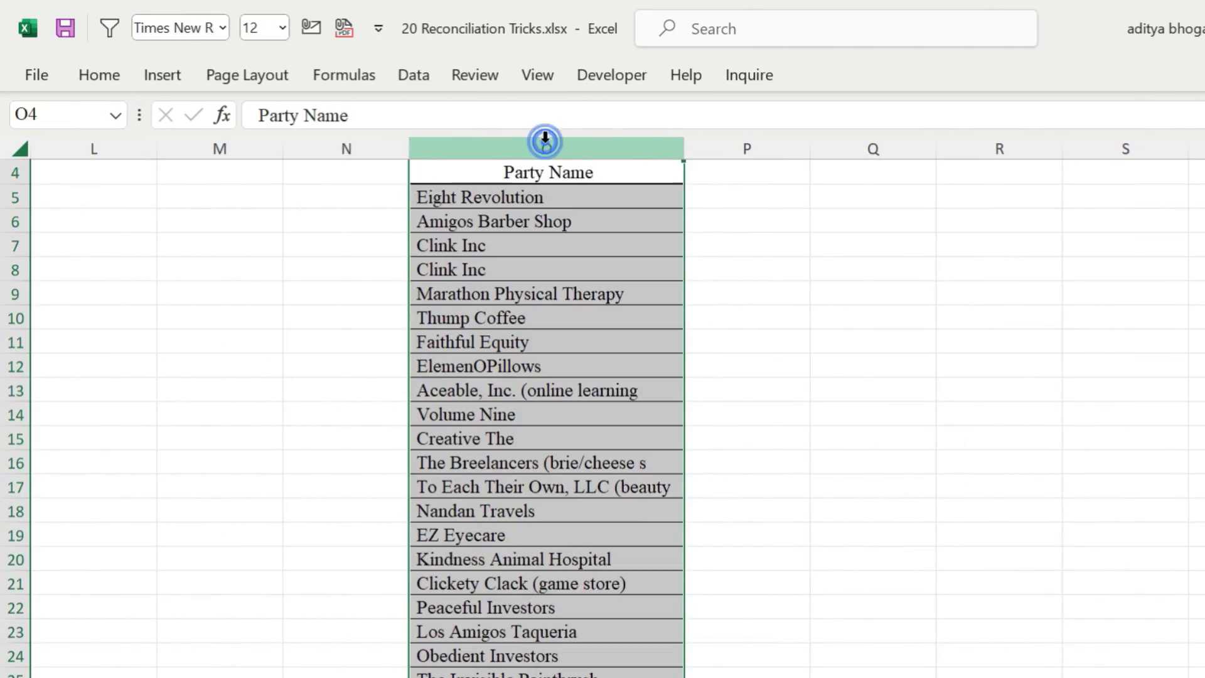
click(417, 78)
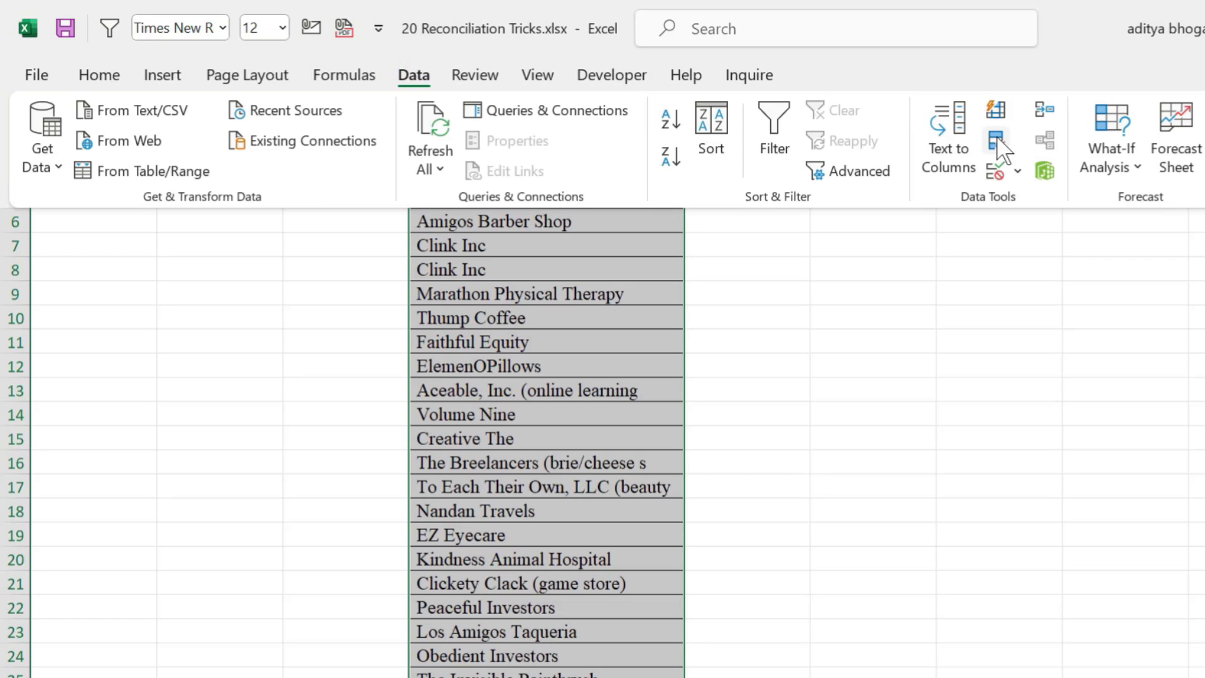
click(995, 141)
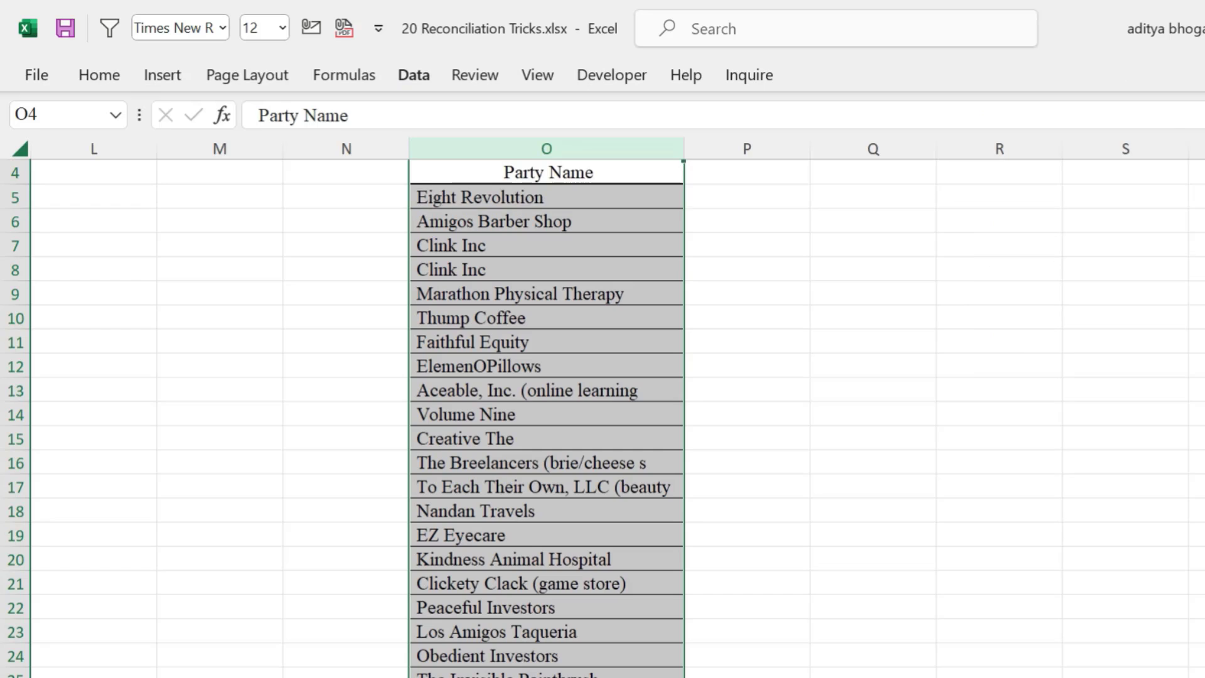
key(alt)
key(a)
key(m)
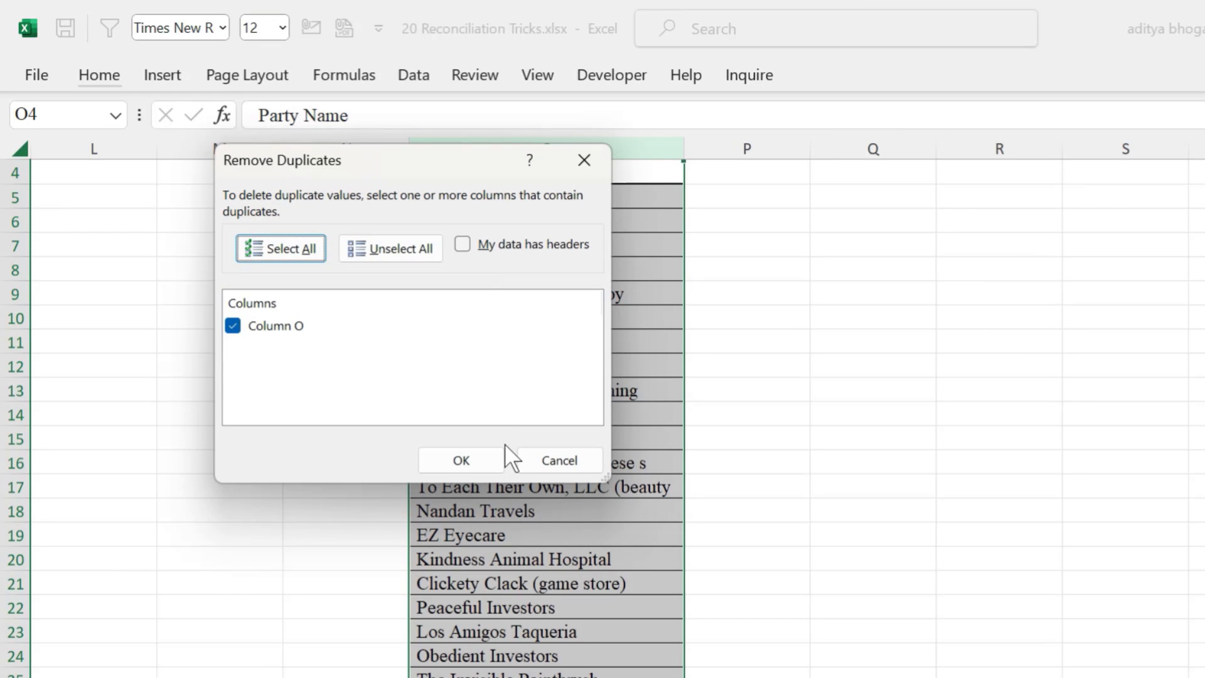
click(496, 452)
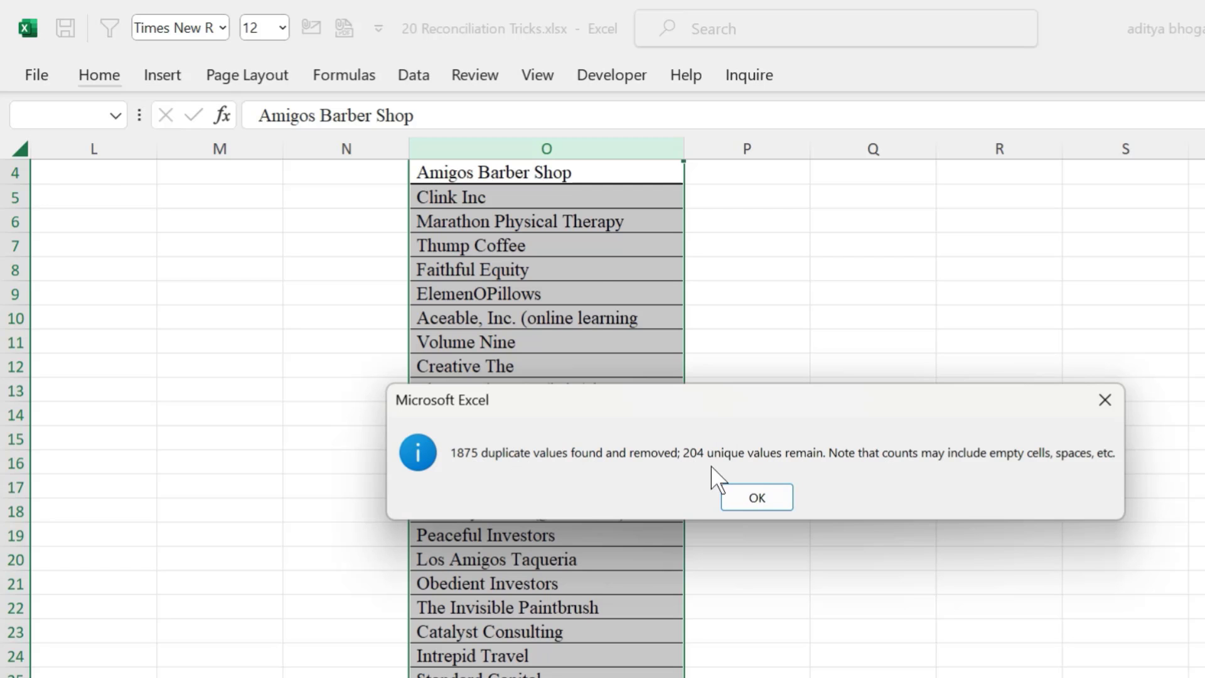
click(762, 496)
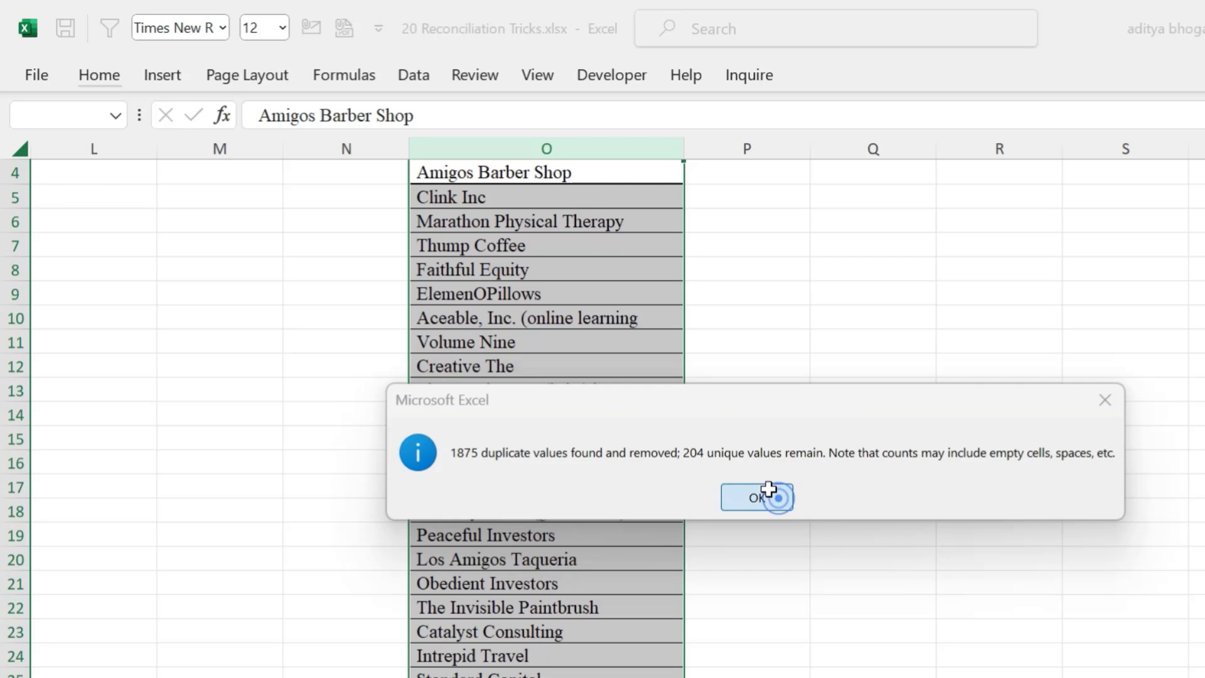
Step: Review the de-duplicated party list in column O from O4 to its last entry
click(522, 166)
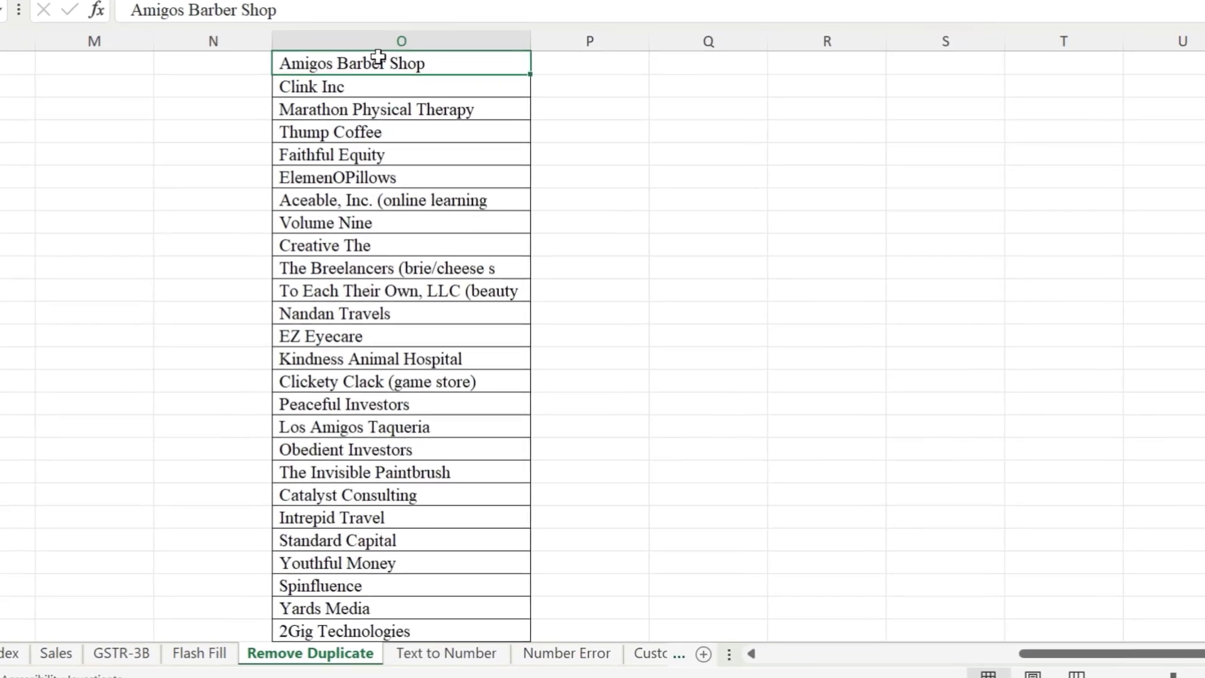
key(ctrl+shift+Down)
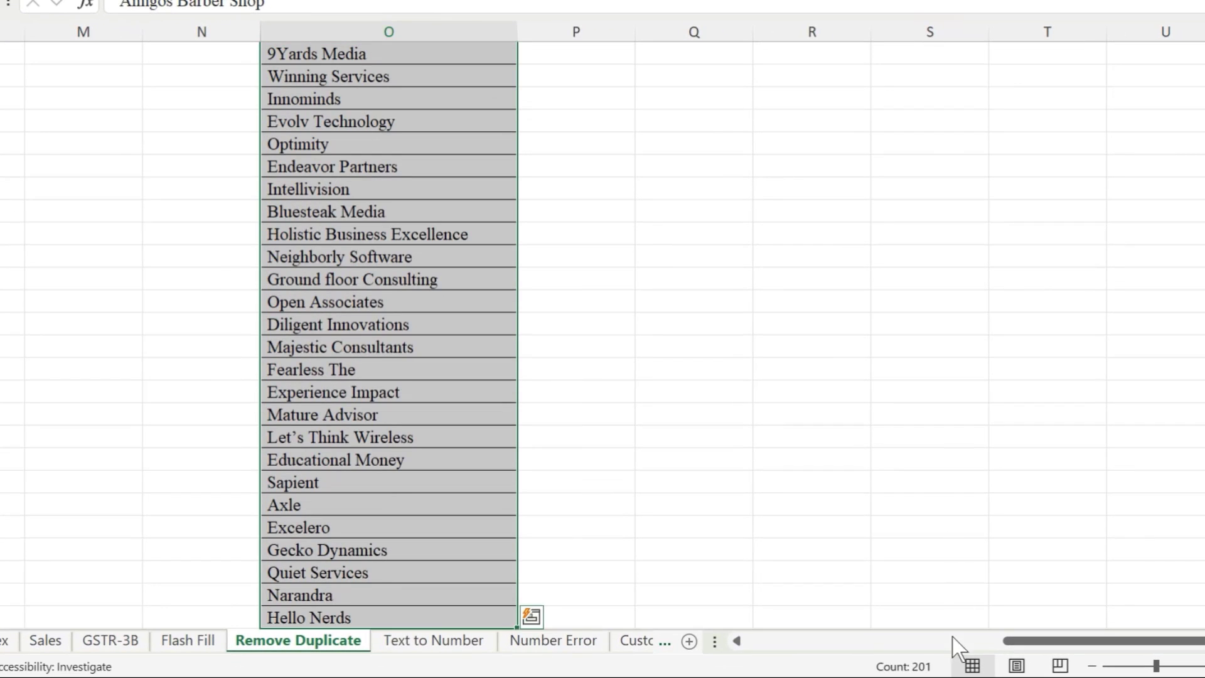
key(Down)
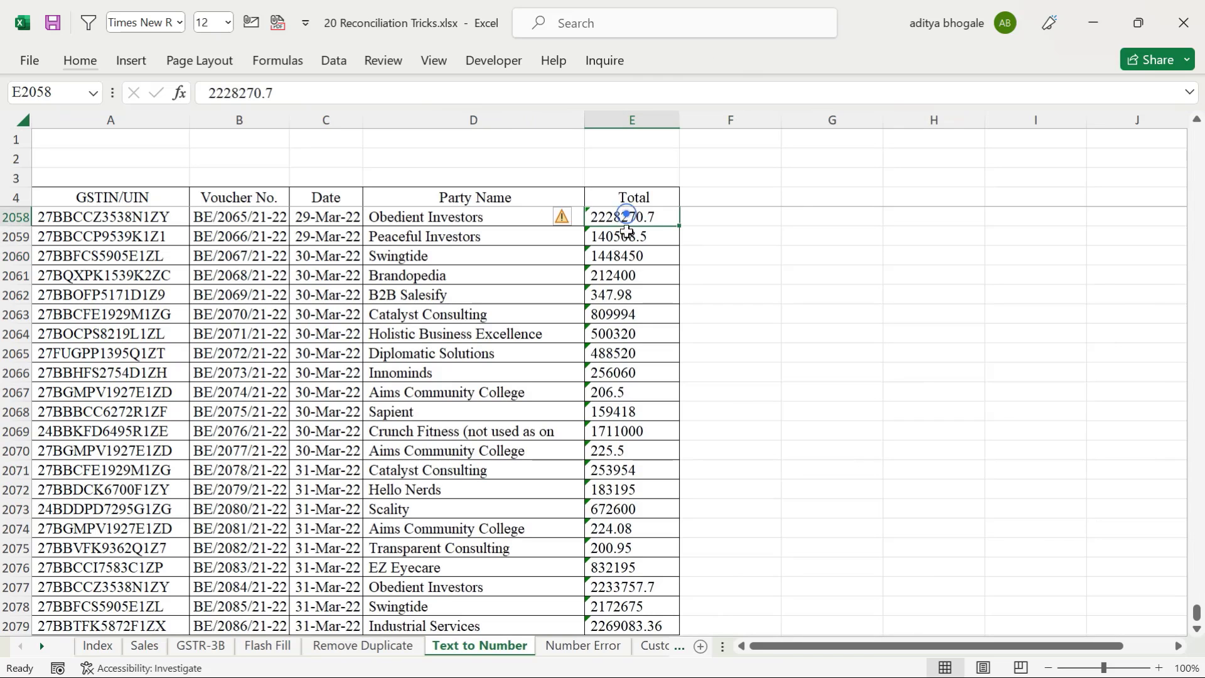
Step: Inspect the text-formatted numbers in the Total column of the Text to Number sheet, including E2058 to E2062
drag(627, 216, 627, 295)
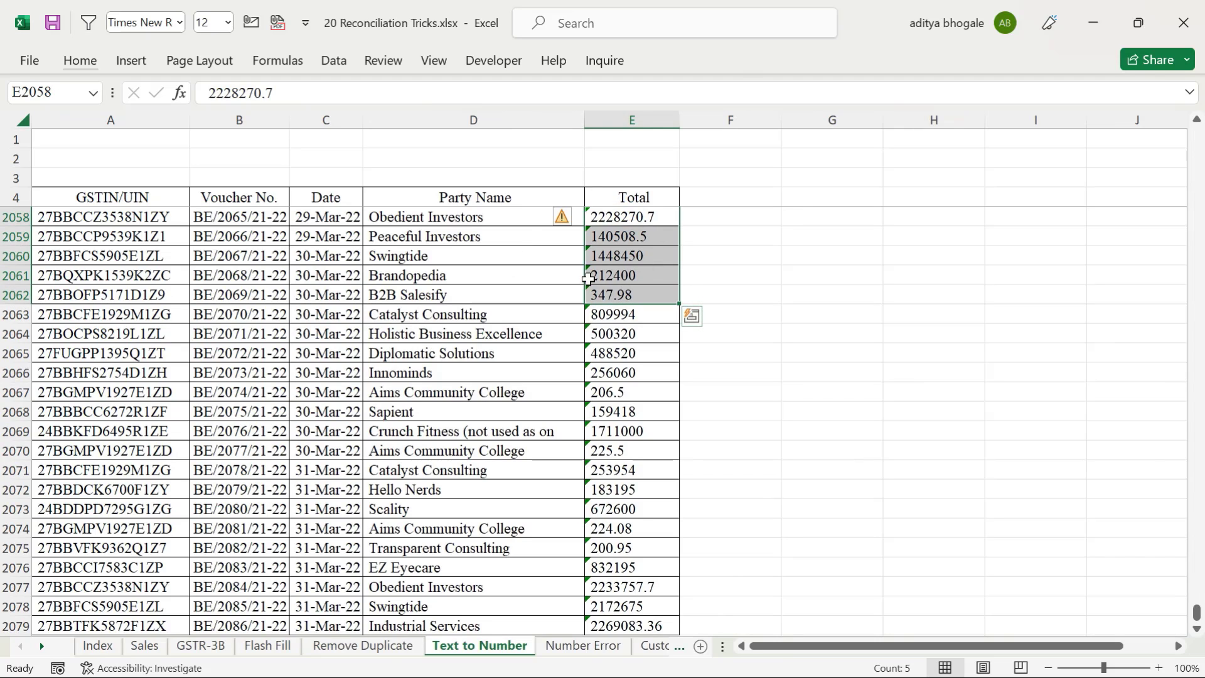
click(654, 230)
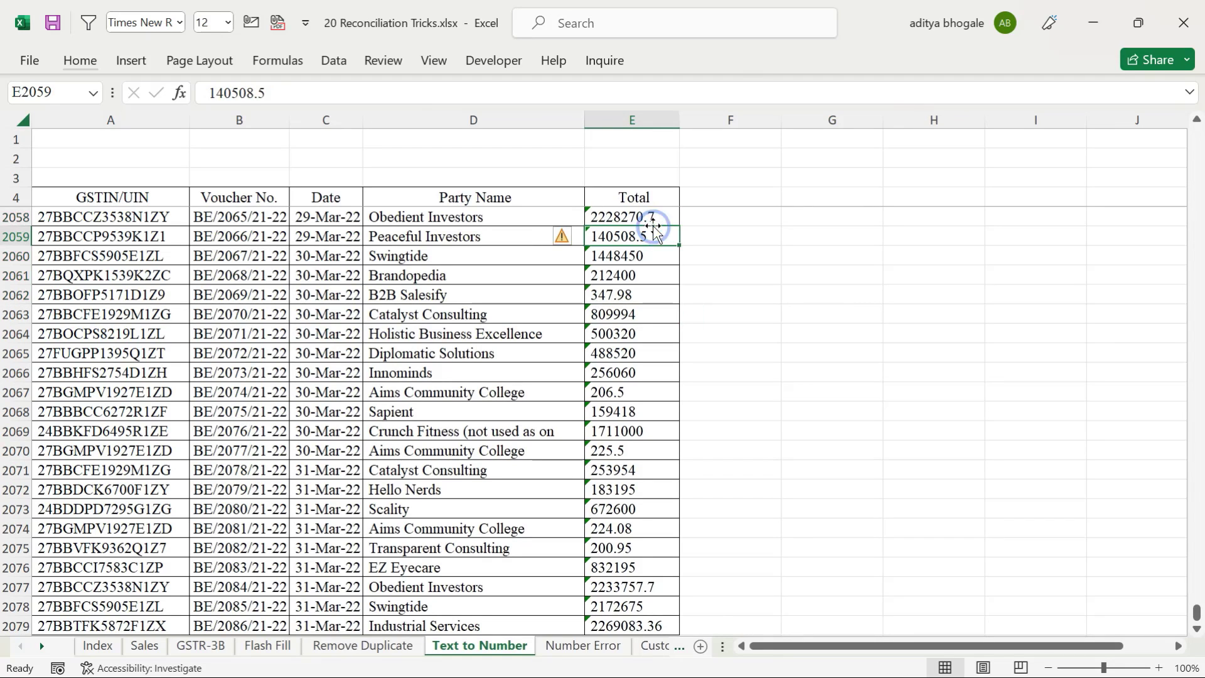
click(634, 255)
scroll(636, 296, up, 4)
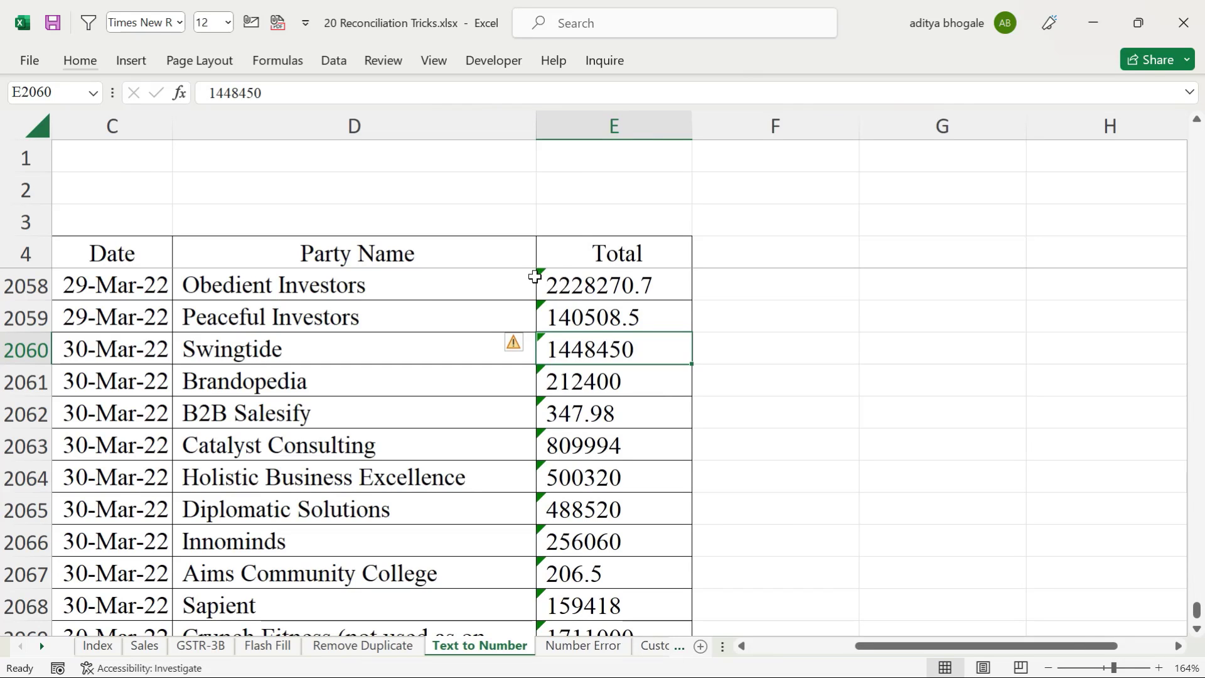
drag(611, 281, 619, 324)
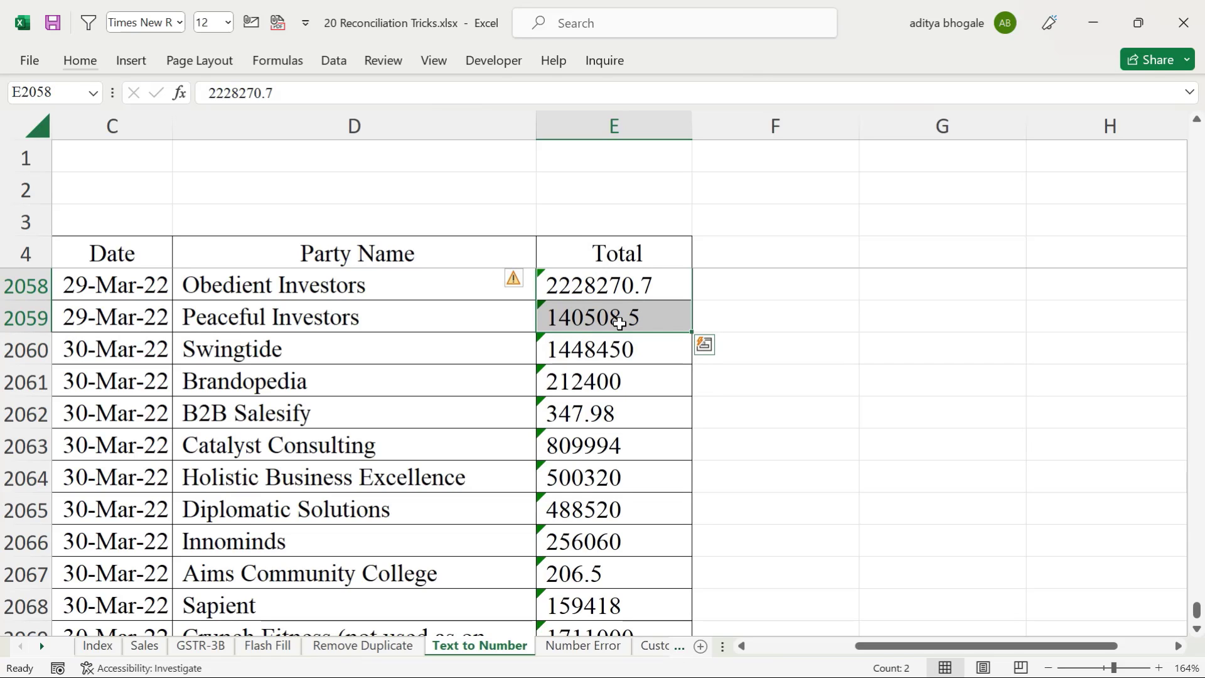
Step: Enter =SUBTOTAL(9,E5:E2079) in E3, above the Total header, to sum the column
click(649, 222)
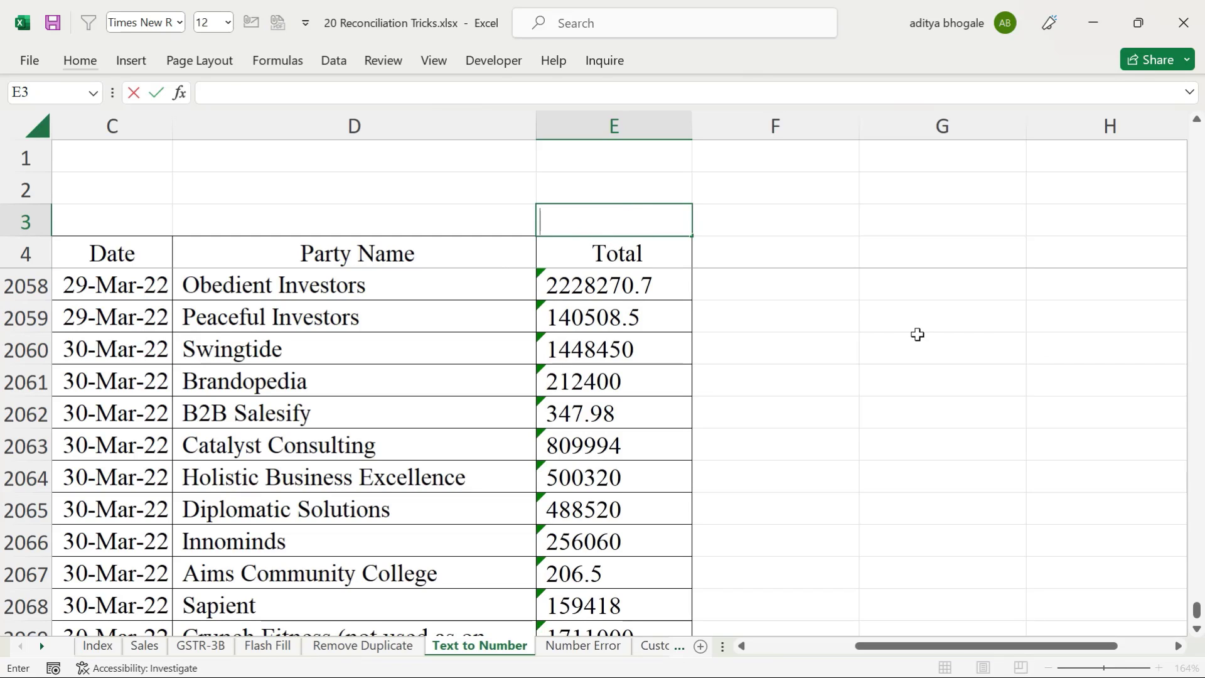
text(=subt)
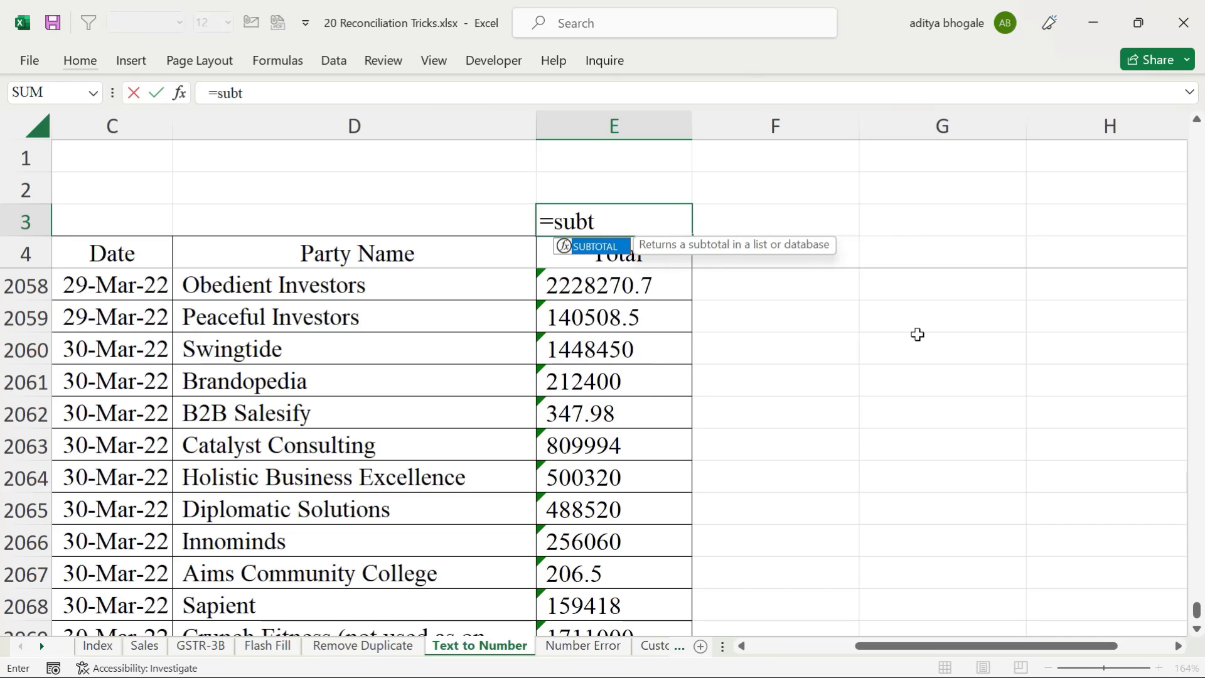
key(Tab)
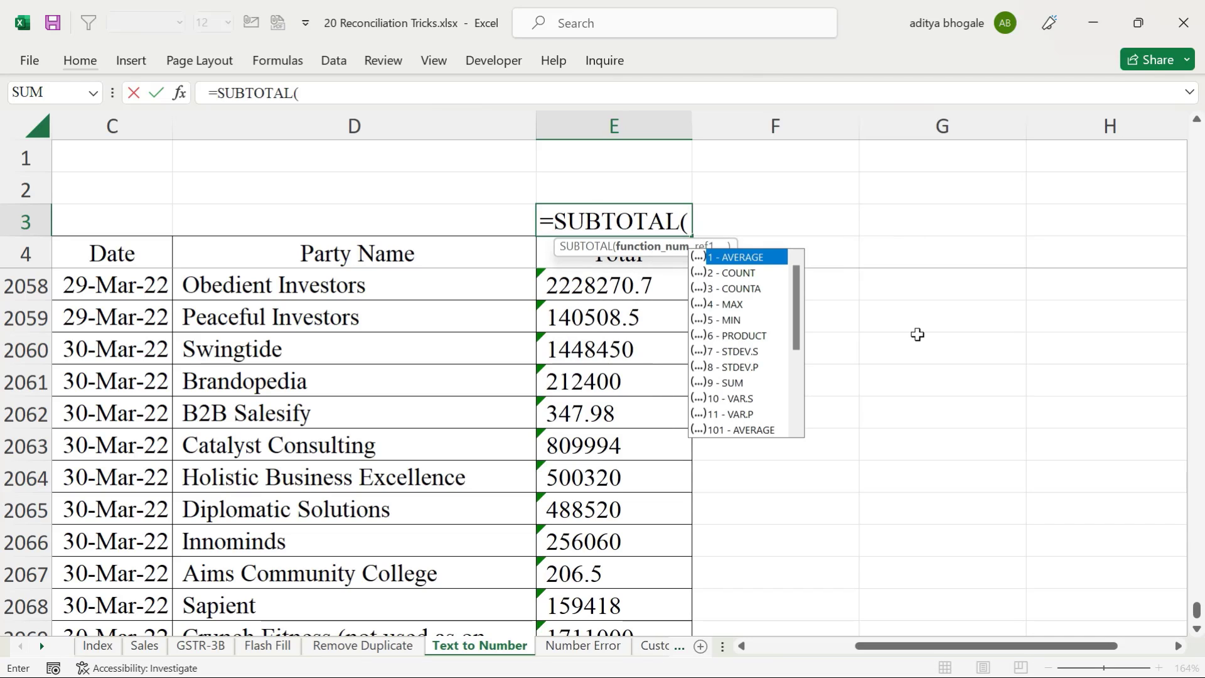
text(9,)
key(Down)
key(Down)
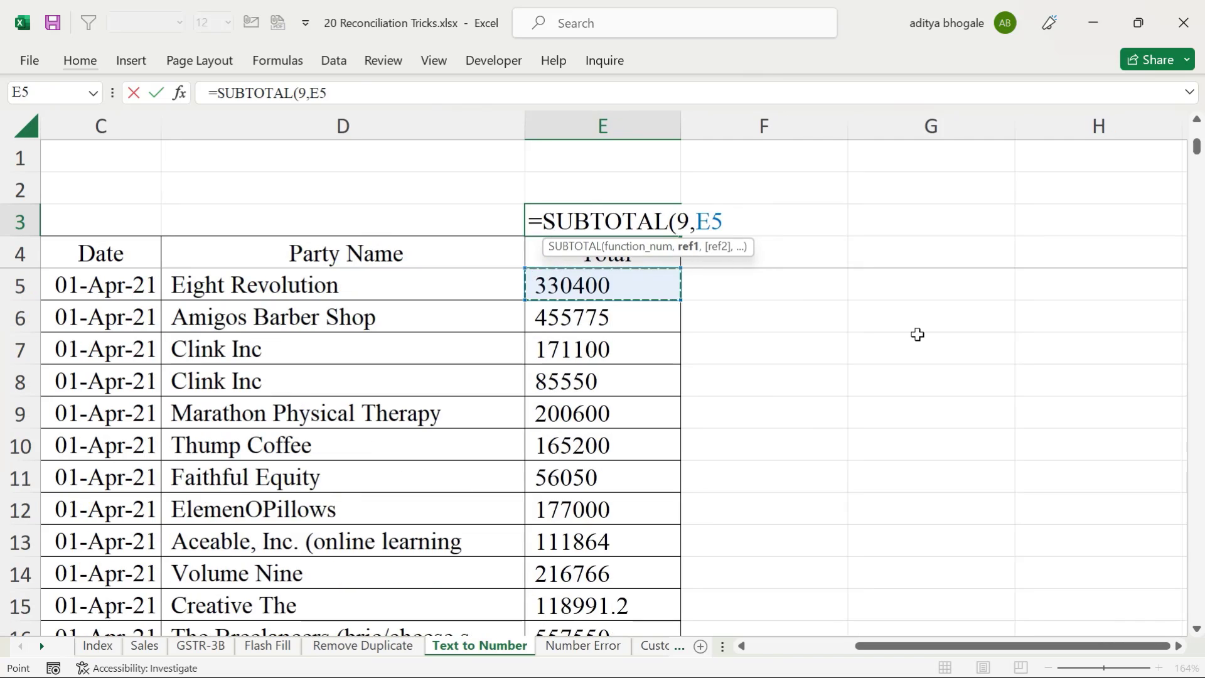
key(ctrl+shift+Down)
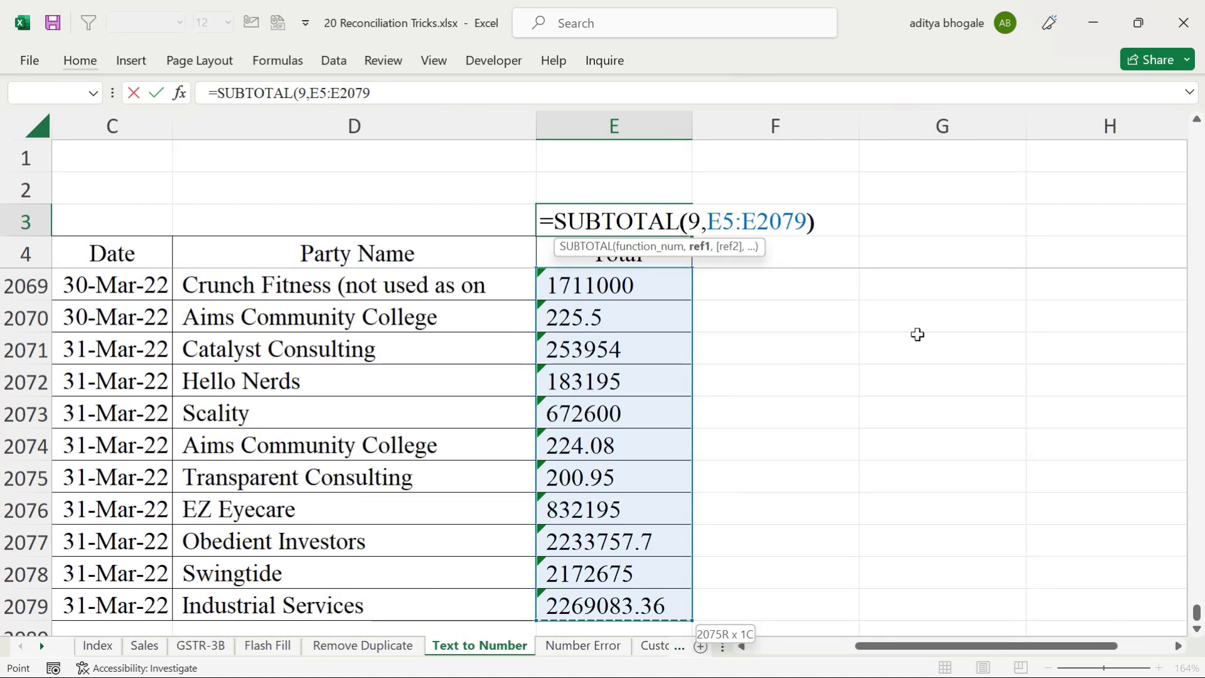
text())
key(Return)
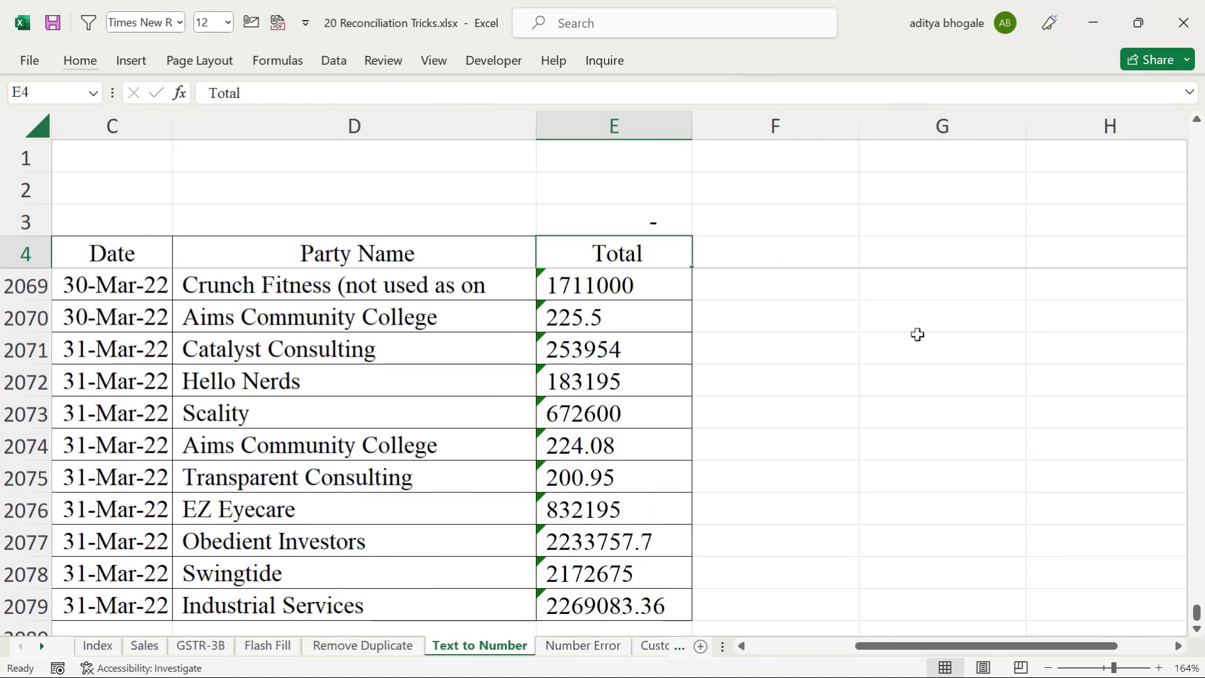
click(636, 213)
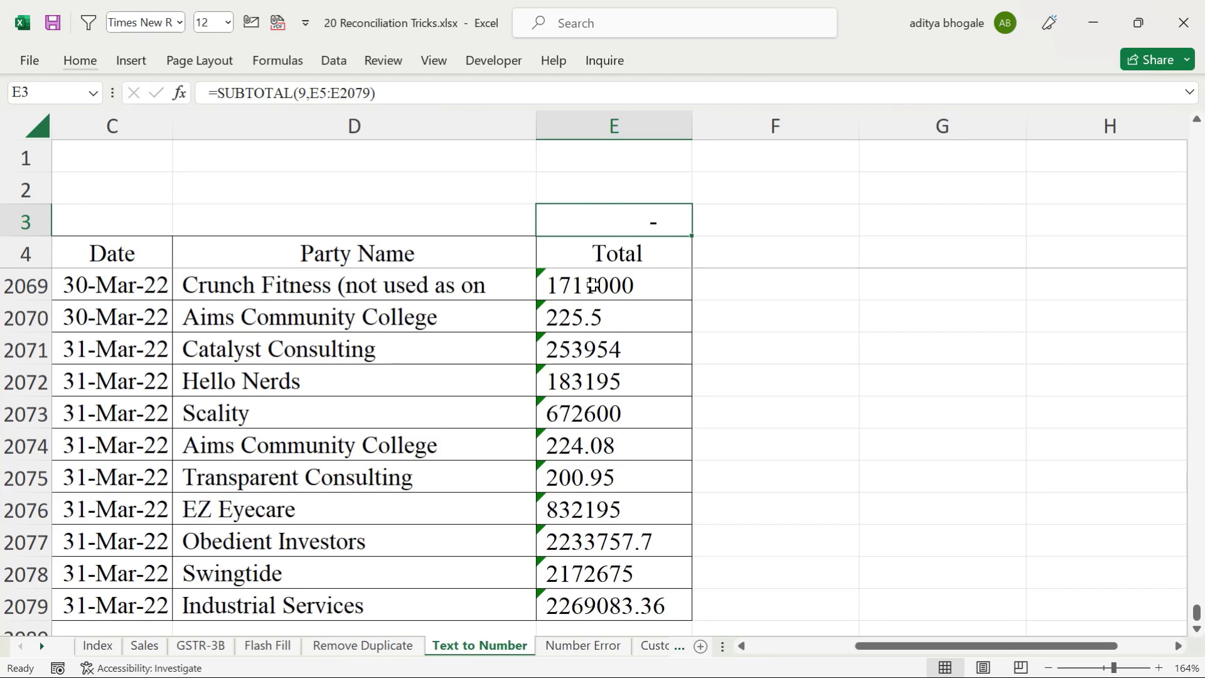
Step: Convert the numbers stored as text in E5:E2079 to real numbers and check the subtotal in E3
key(ctrl+Home)
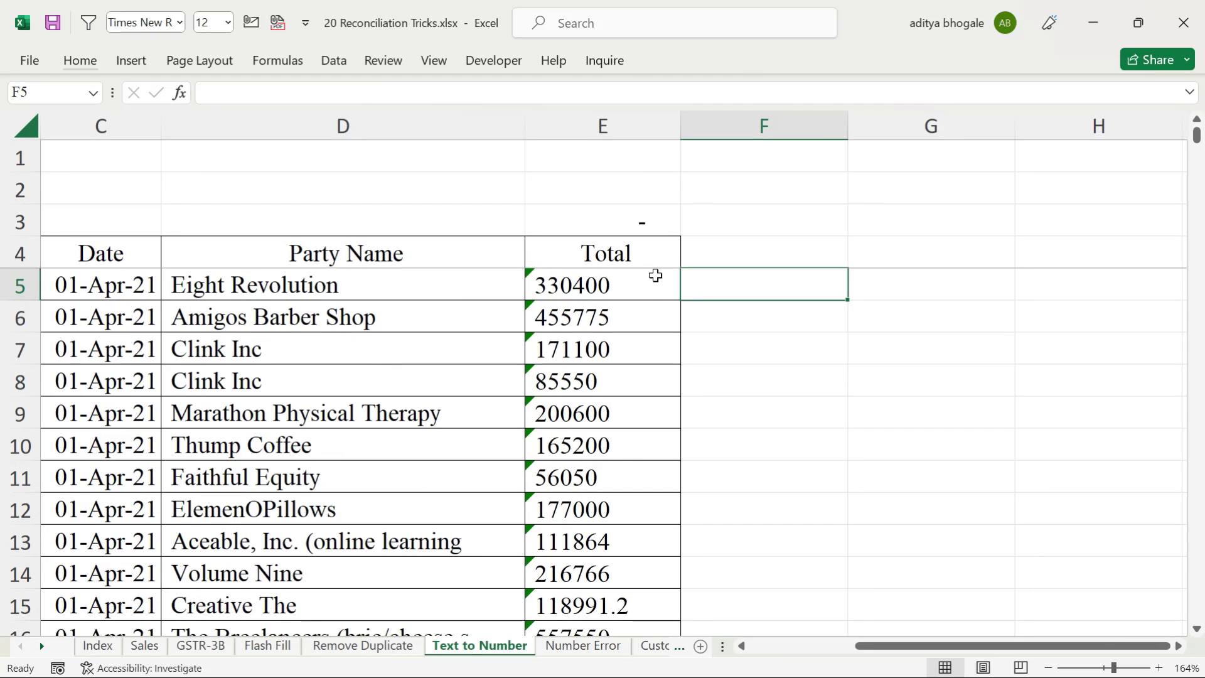
click(581, 283)
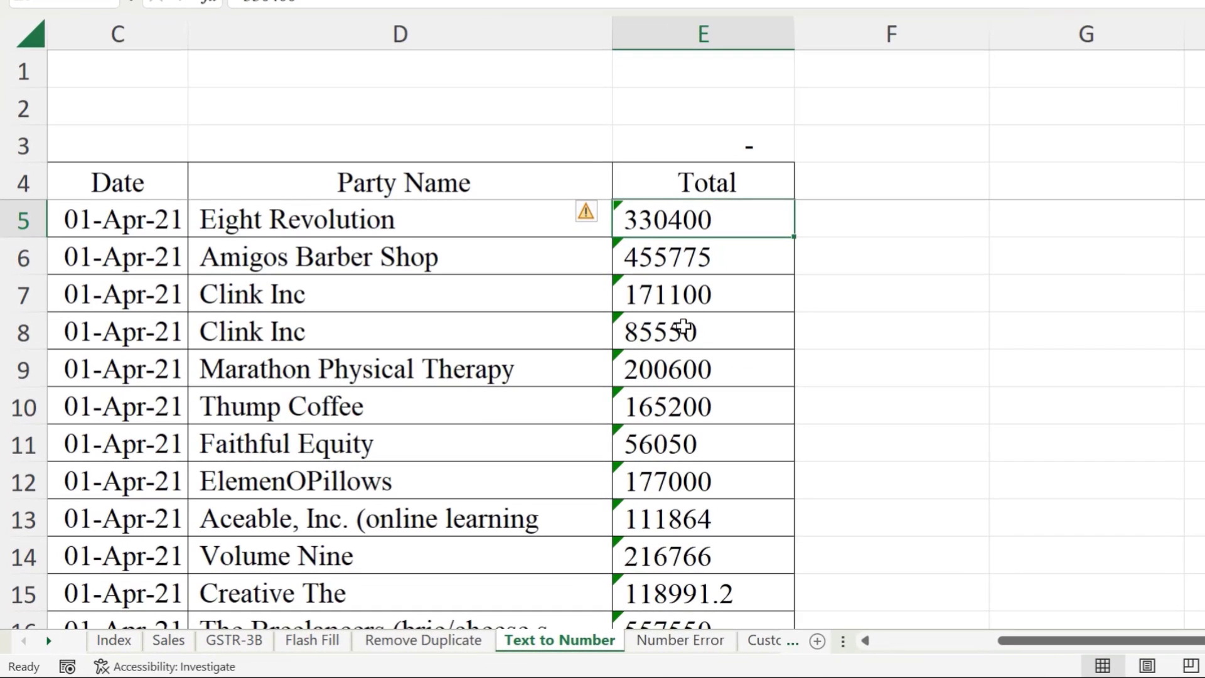
drag(683, 327, 674, 384)
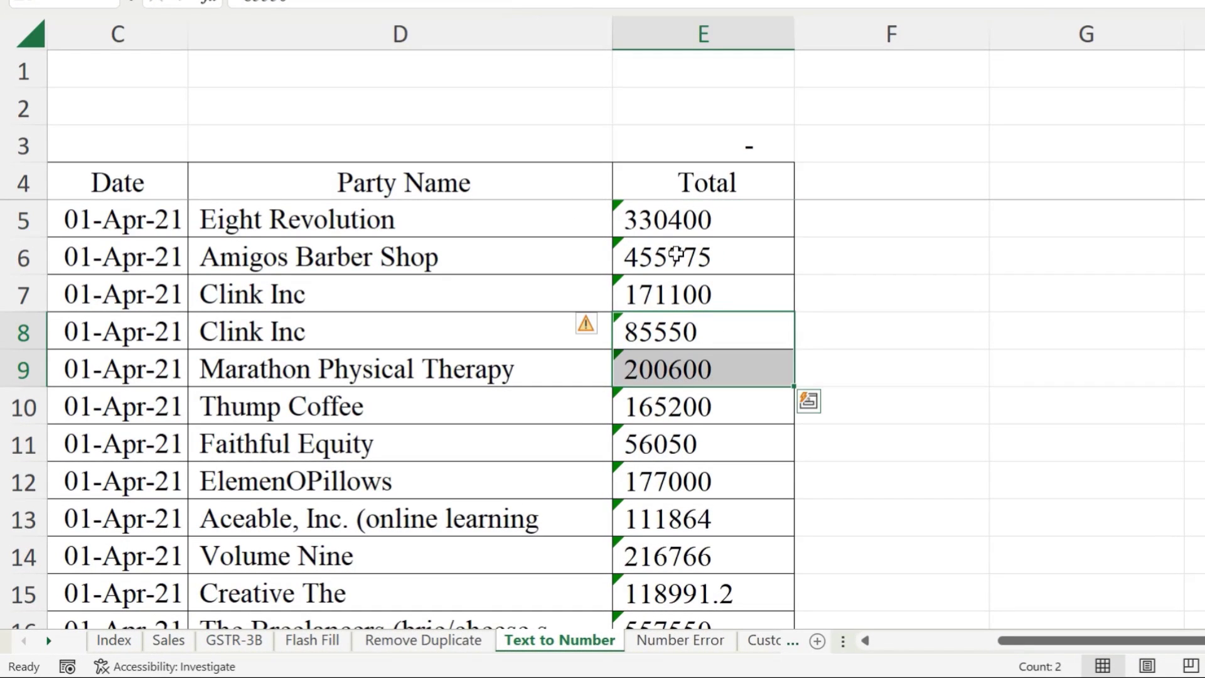
click(669, 219)
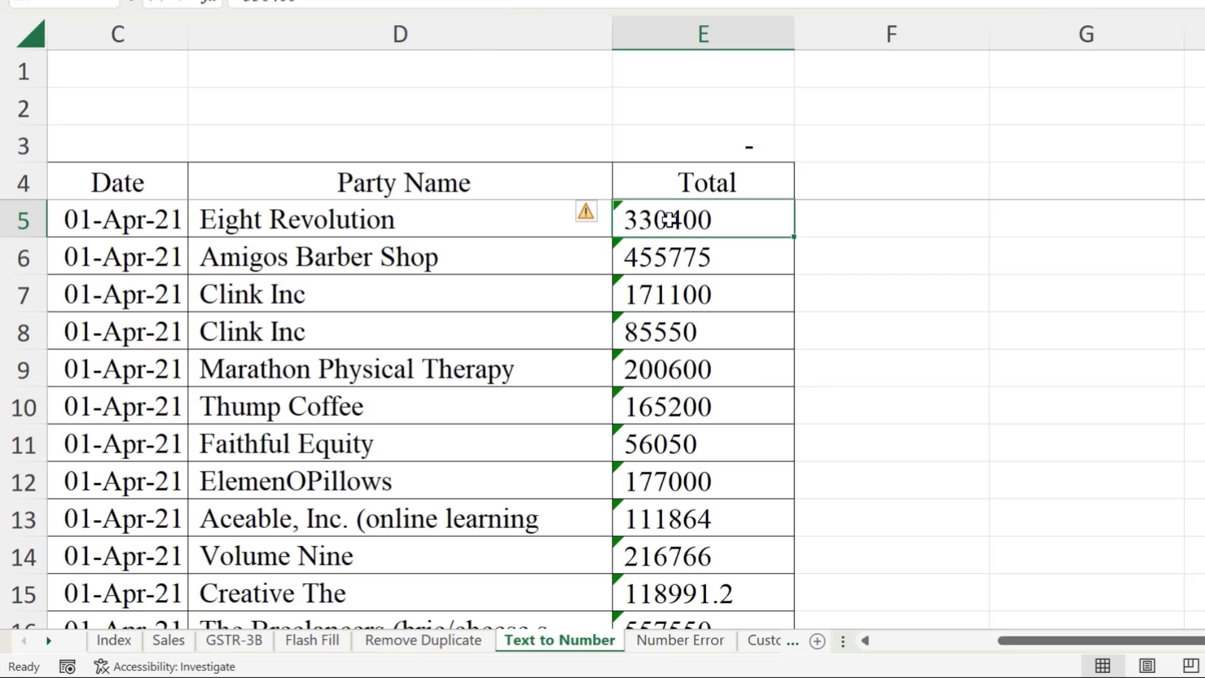
key(ctrl+shift+Down)
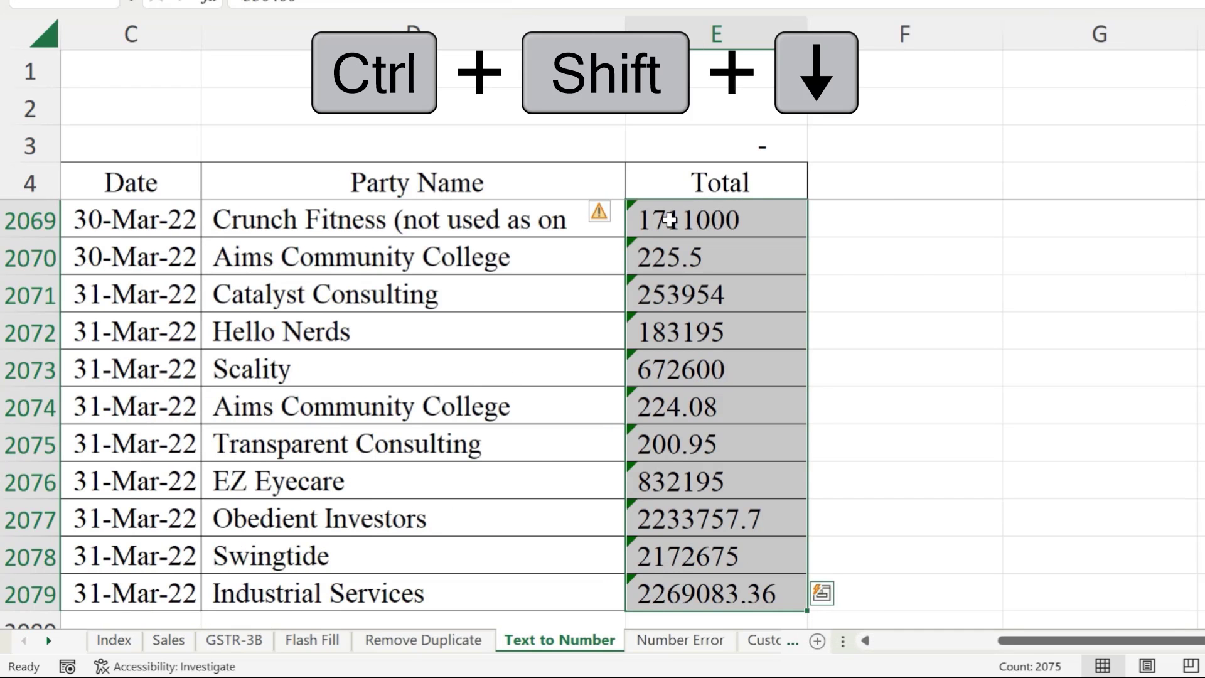
key(ctrl+BackSpace)
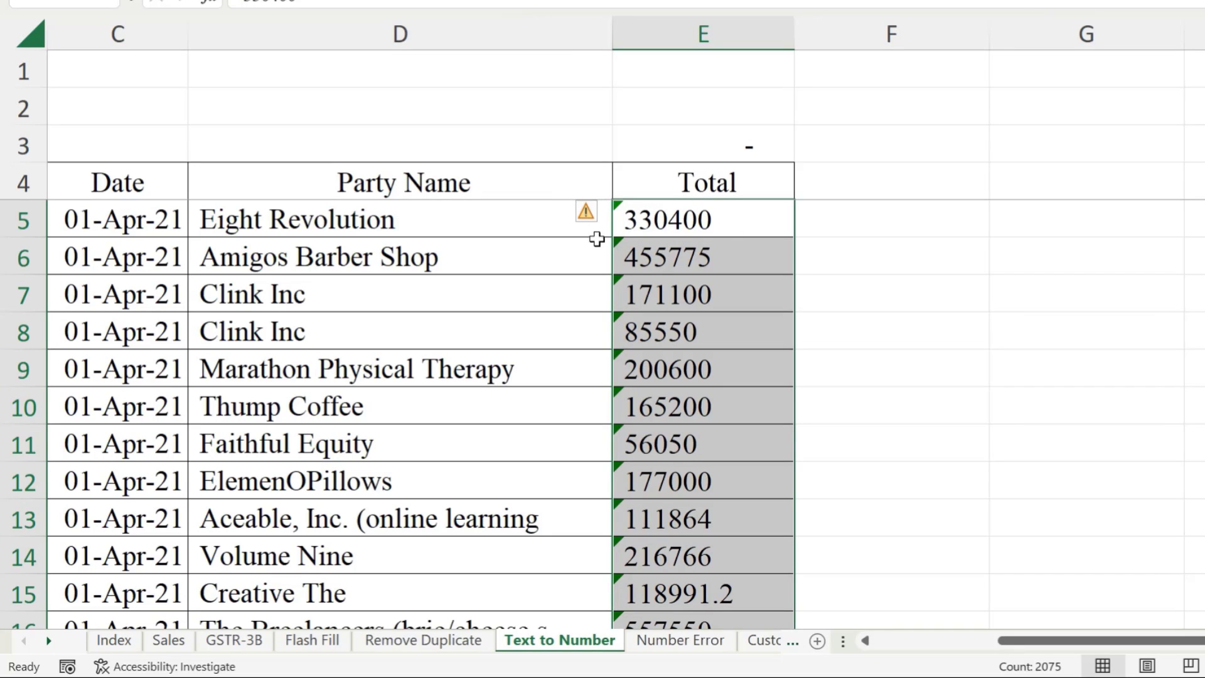
mouse_move(605, 219)
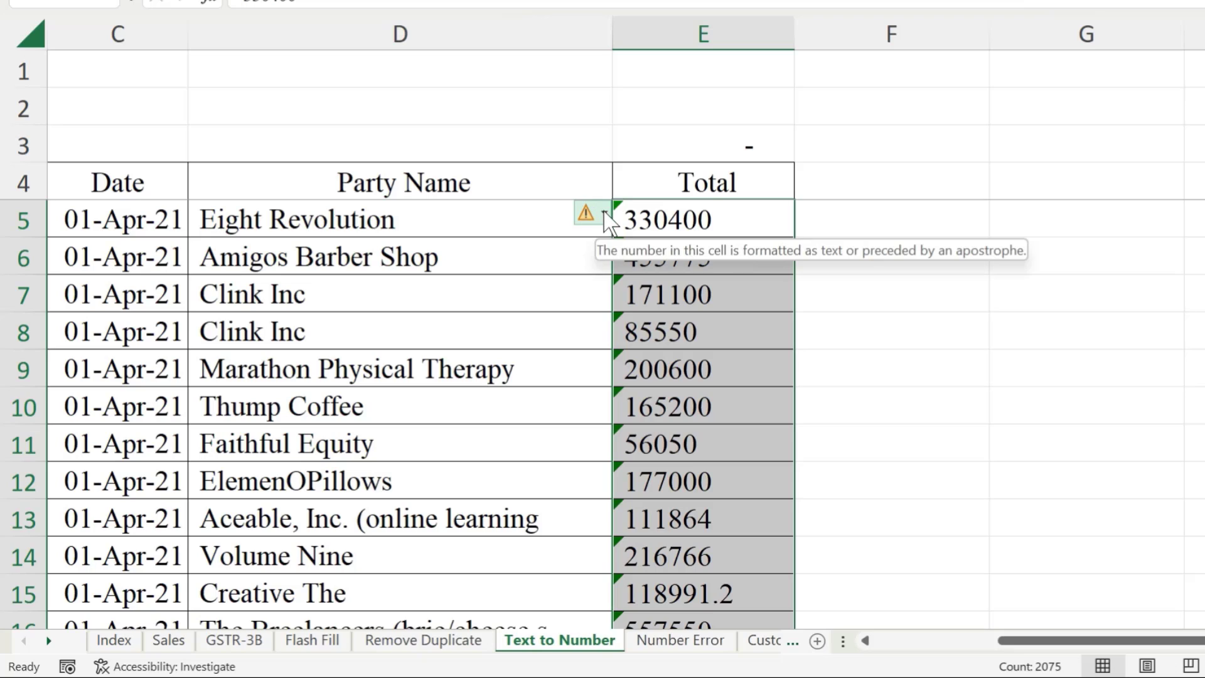
click(604, 213)
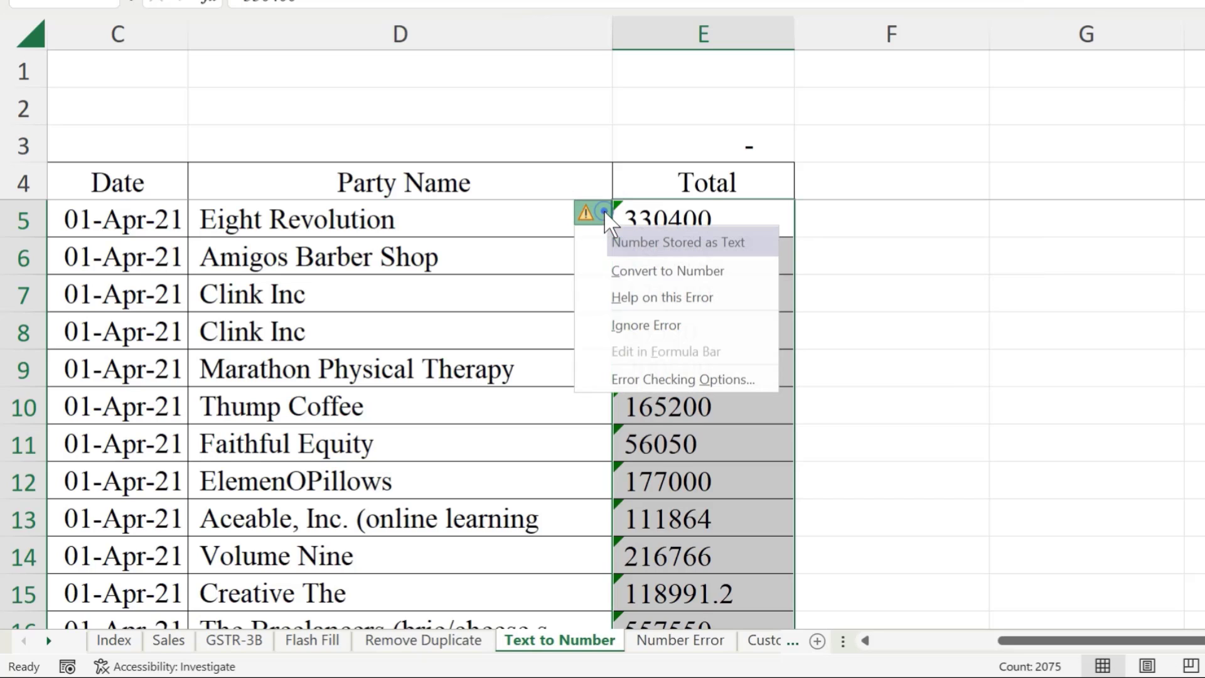
click(655, 271)
drag(717, 232, 707, 266)
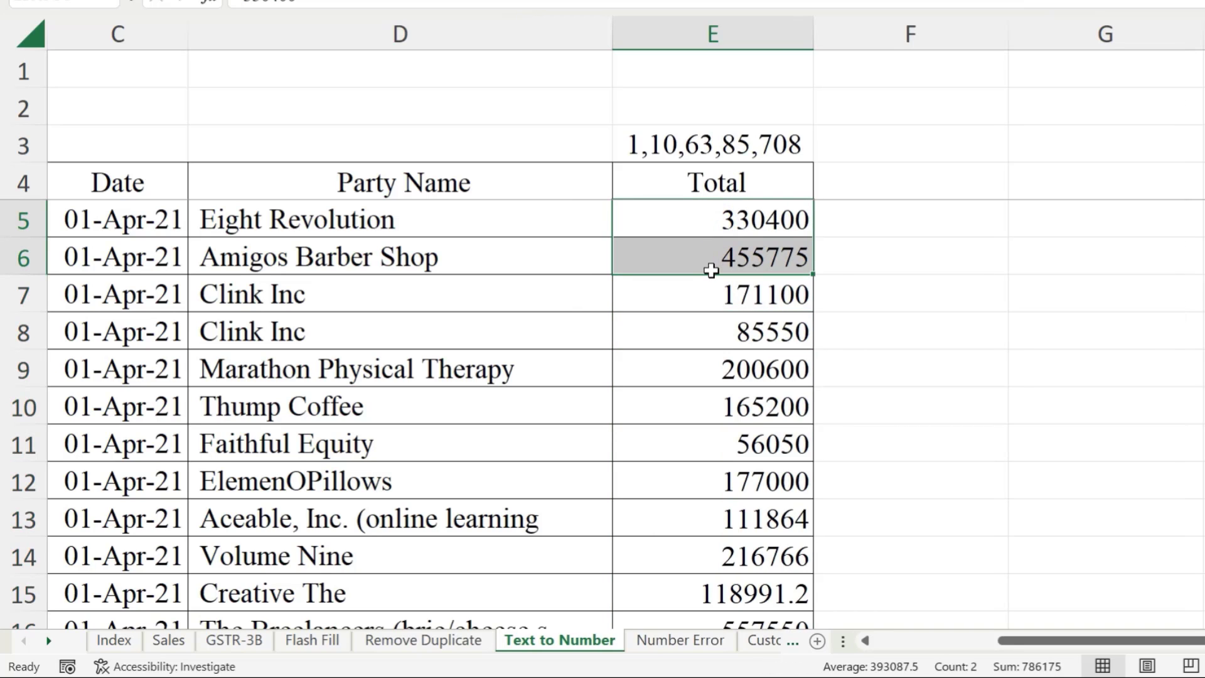
click(734, 145)
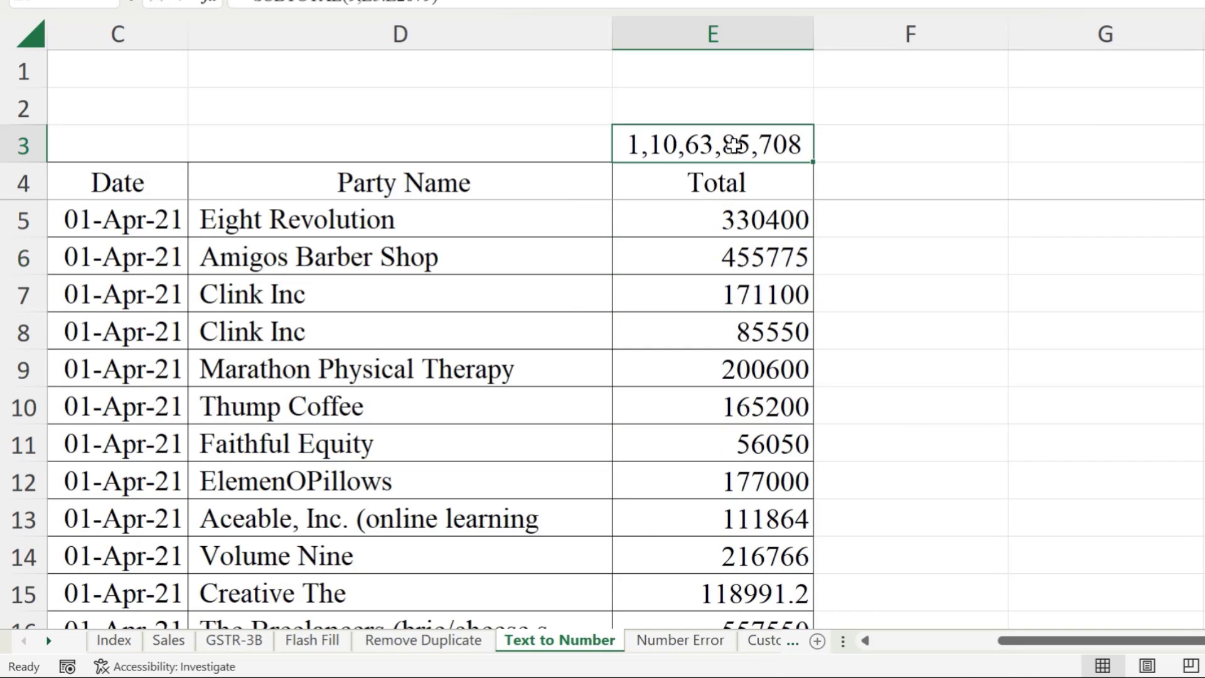
key(F2)
key(Escape)
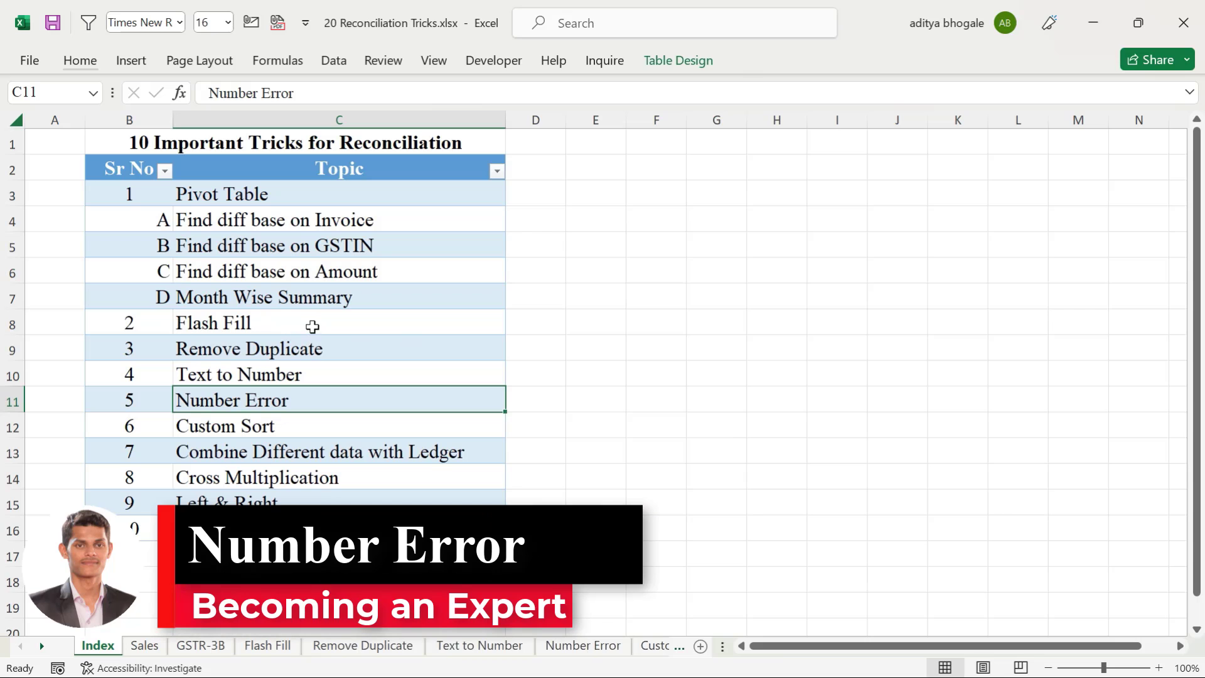
Step: Open the Number Error sheet and inspect the first entry of the ACCOUNT NO column in C2
click(583, 645)
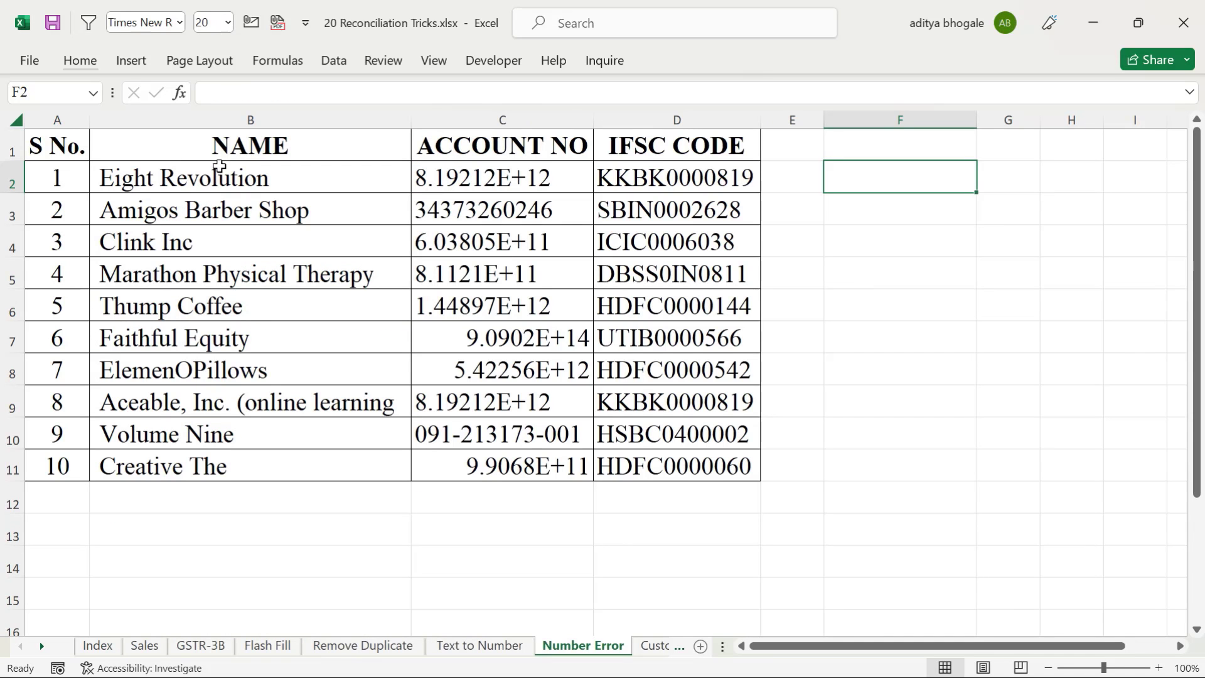
click(221, 145)
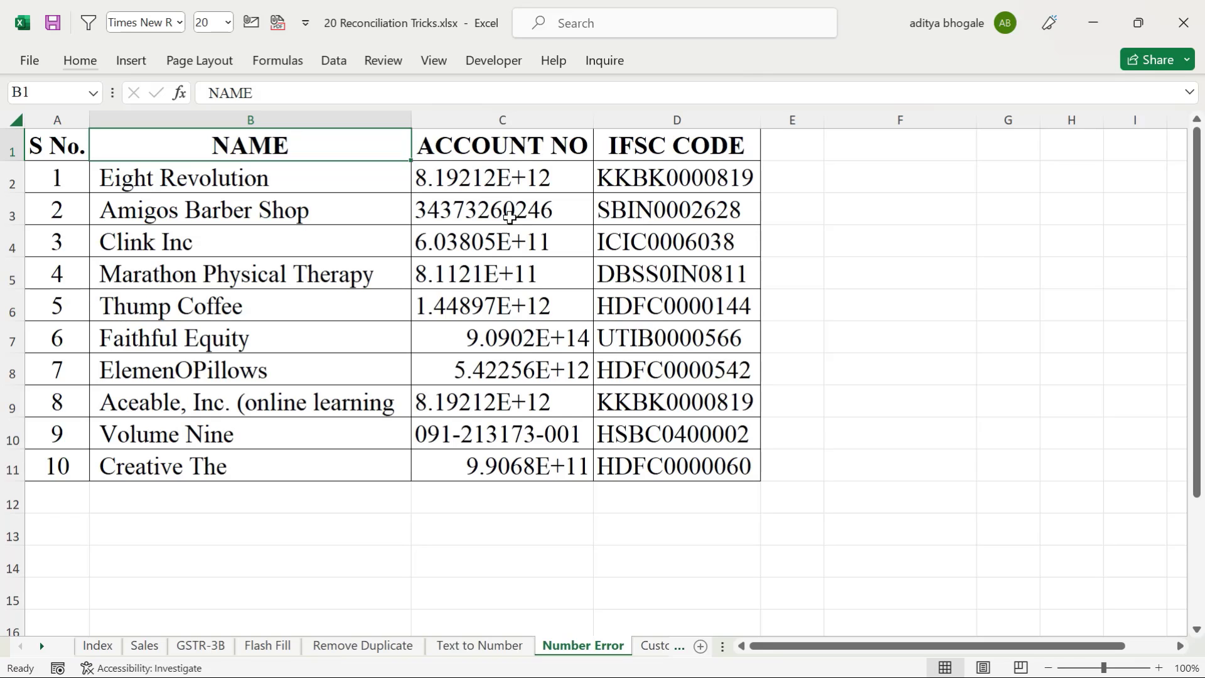
click(529, 171)
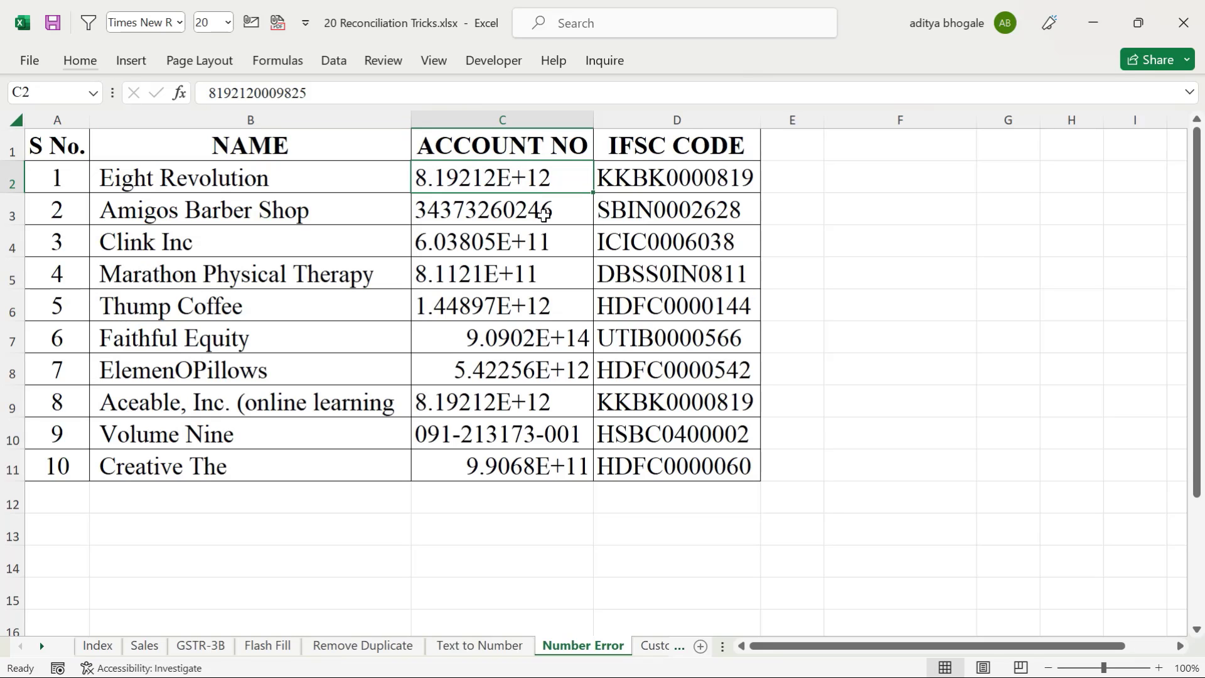
Step: Try prefixing the account number in C2 with an apostrophe to store it as text, and undo the change
key(F2)
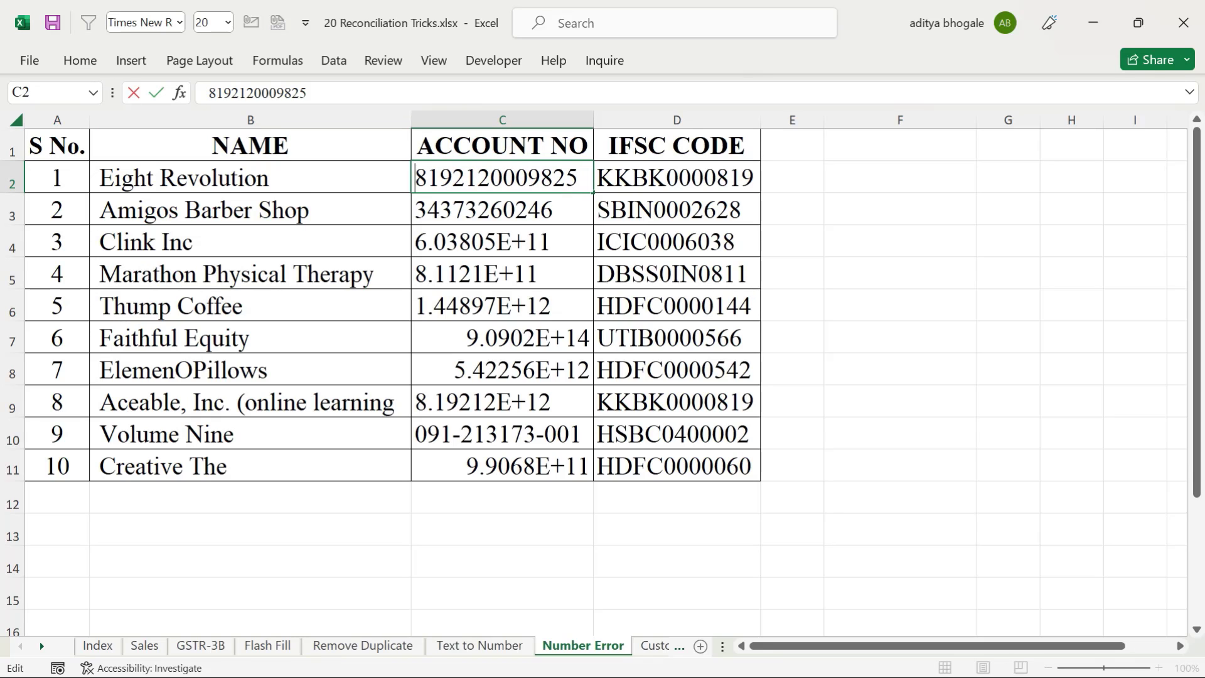
text(')
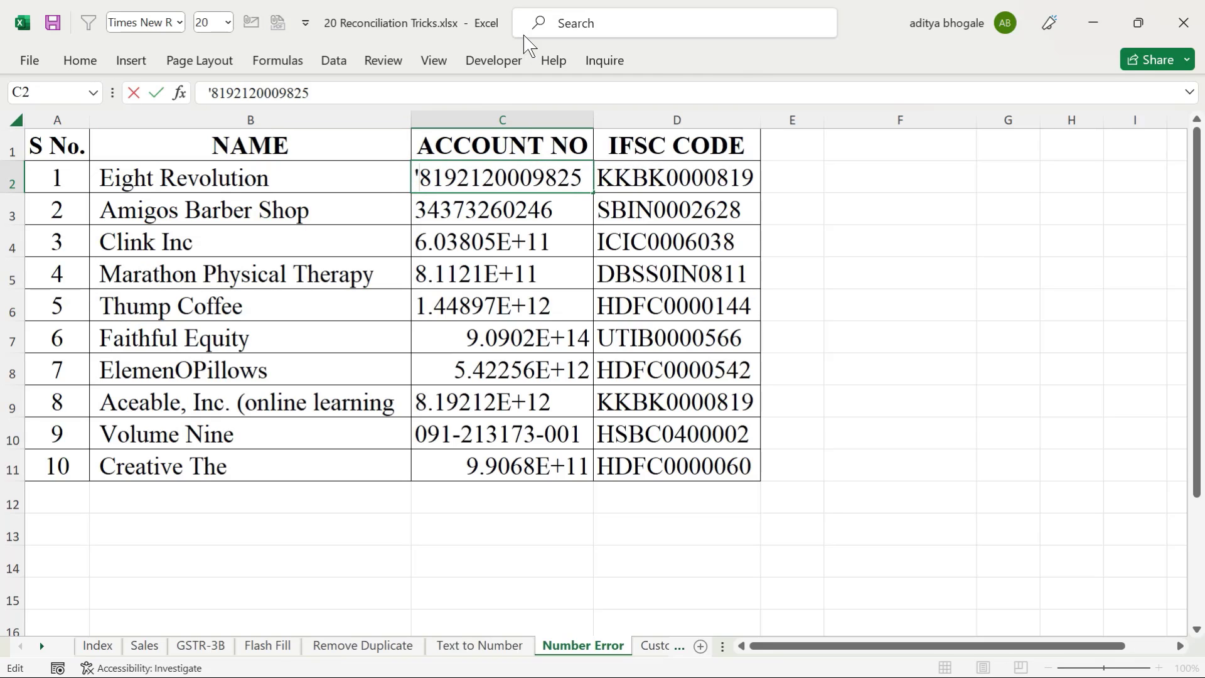
key(Return)
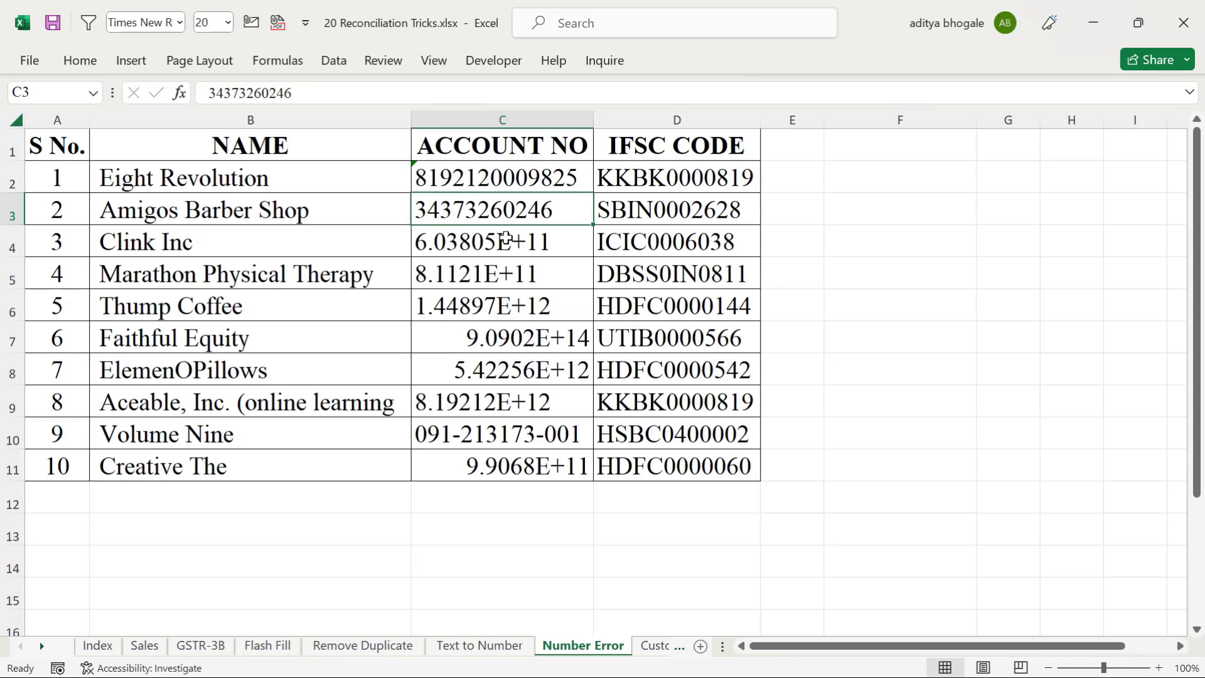
key(ctrl+z)
Step: Enter the formula =CONCATENATE(C2) in E2 to return the full account number as text
click(773, 177)
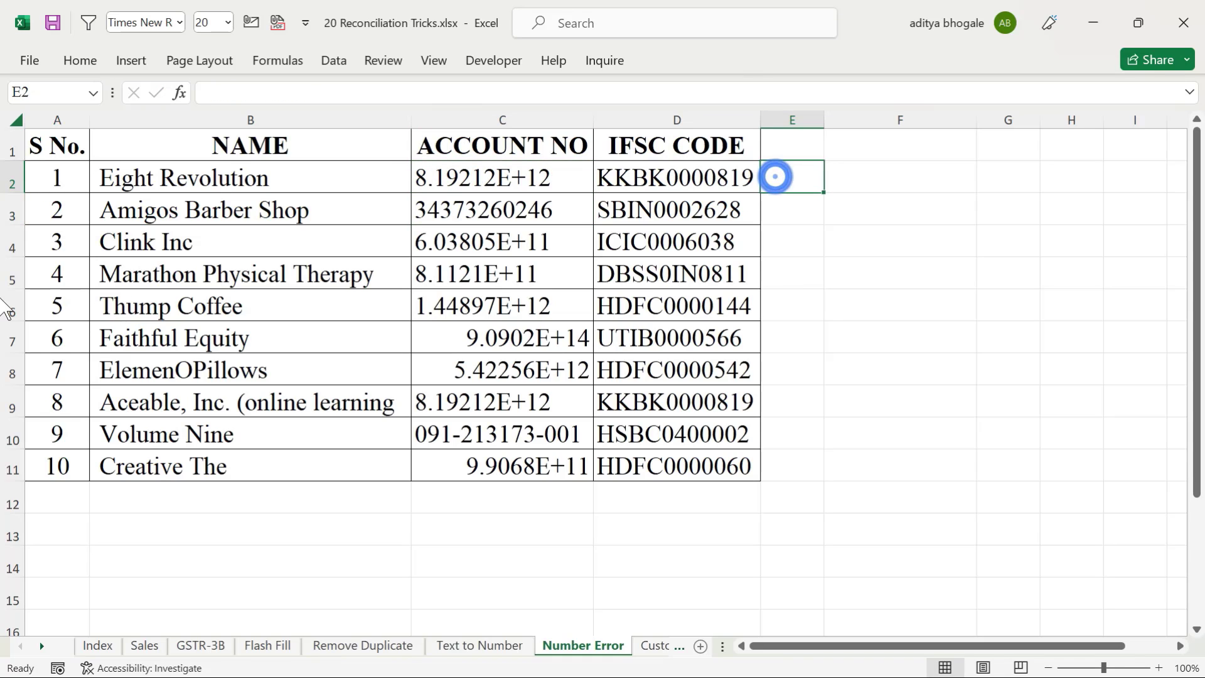
text(=conc)
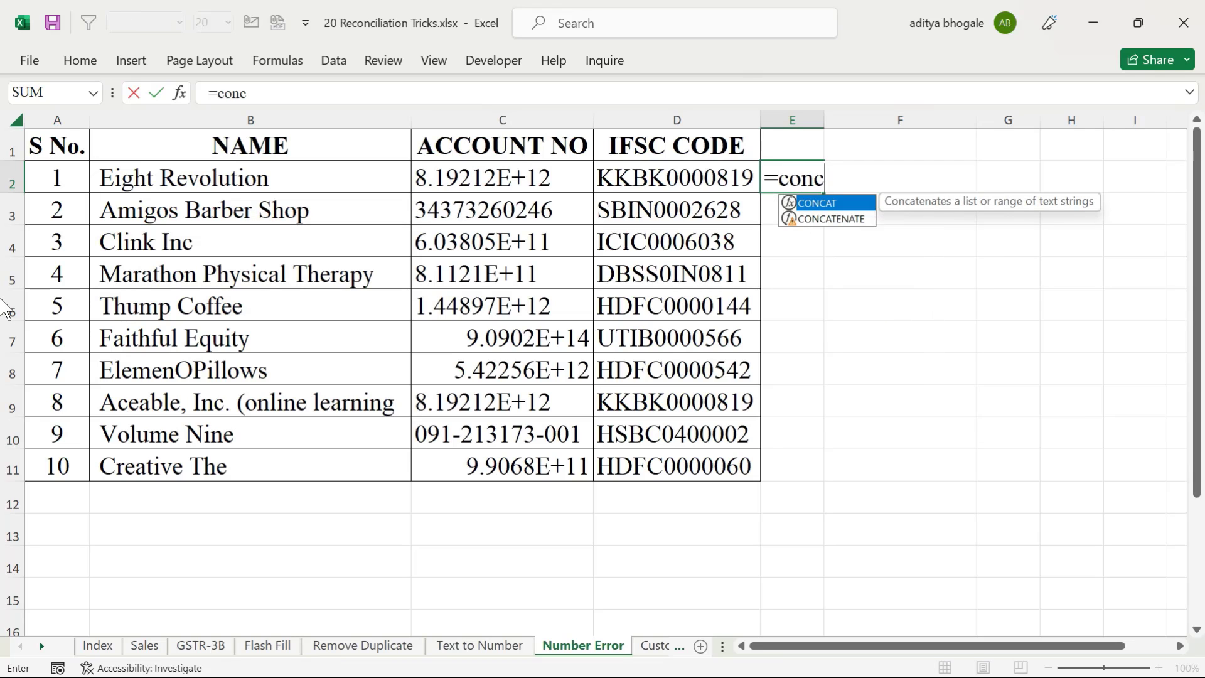
key(Down)
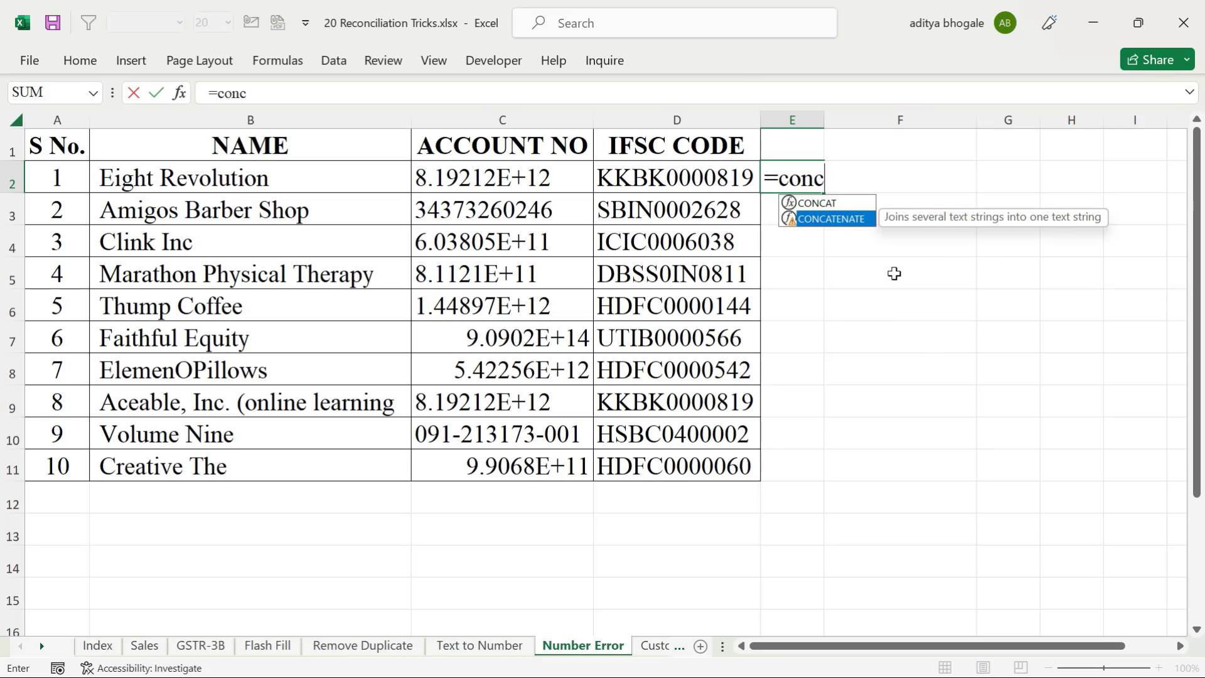
key(Tab)
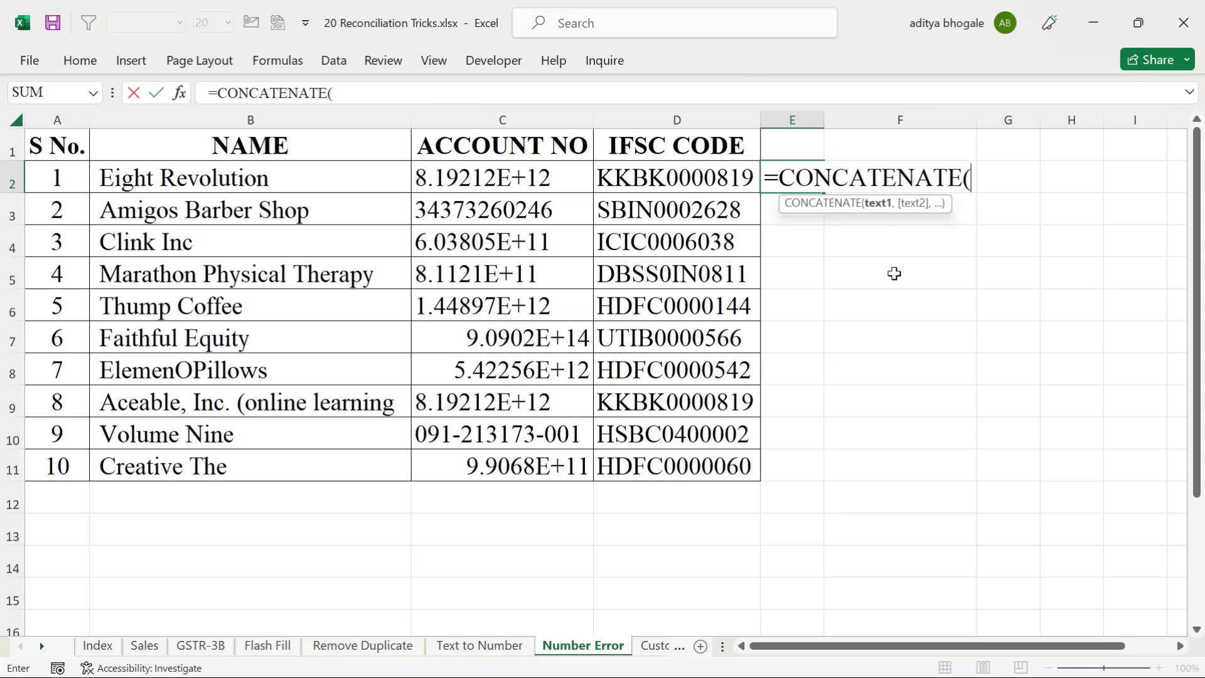
click(547, 176)
text())
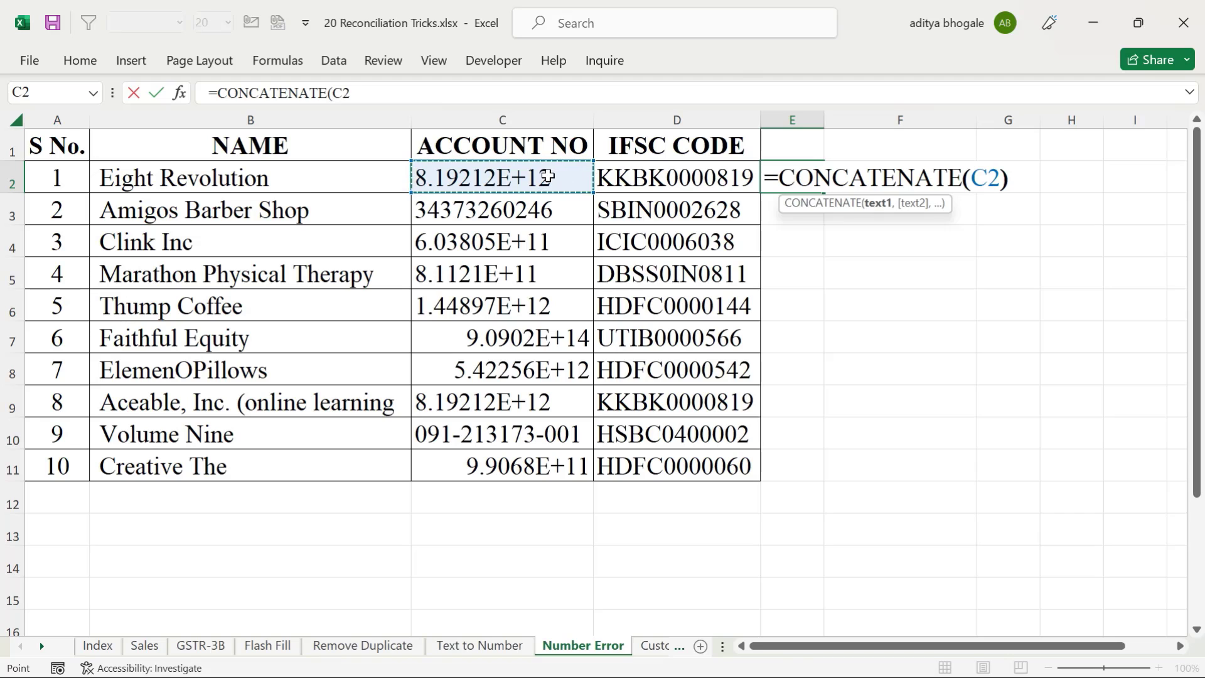
key(Return)
Step: Copy the CONCATENATE formula from E2 down the column to E11, matching the table's last row
key(Up)
key(ctrl+c)
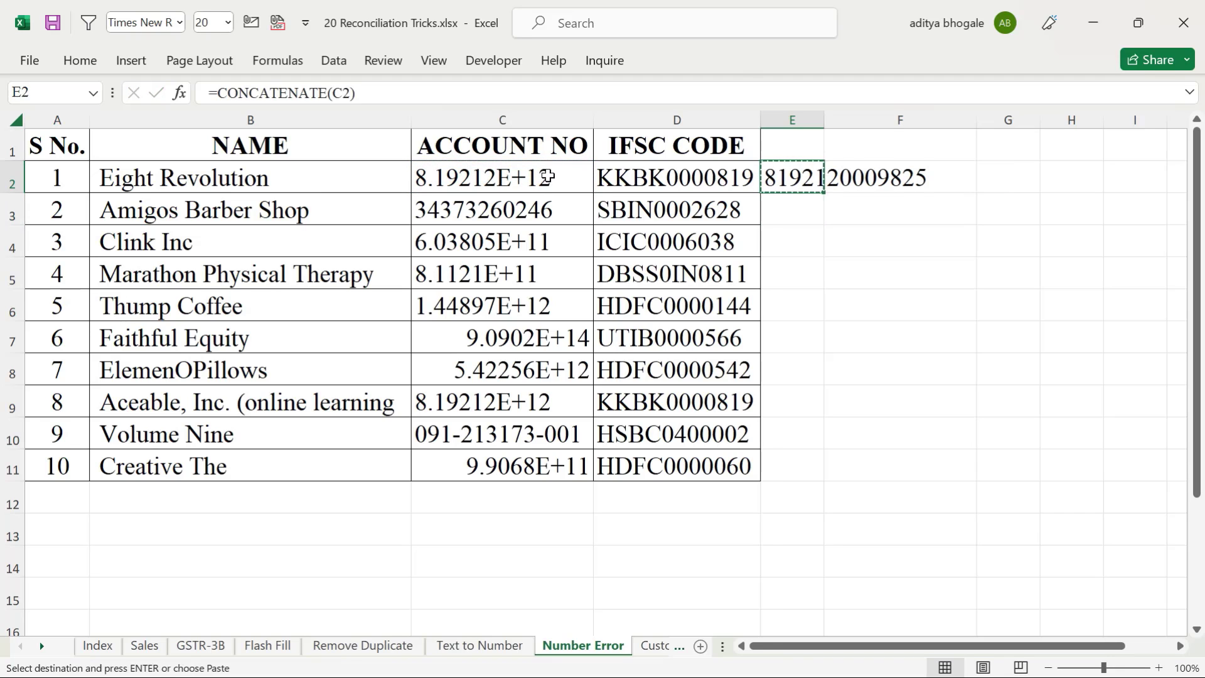
key(Left)
key(ctrl+Down)
key(Right)
key(ctrl+shift+Up)
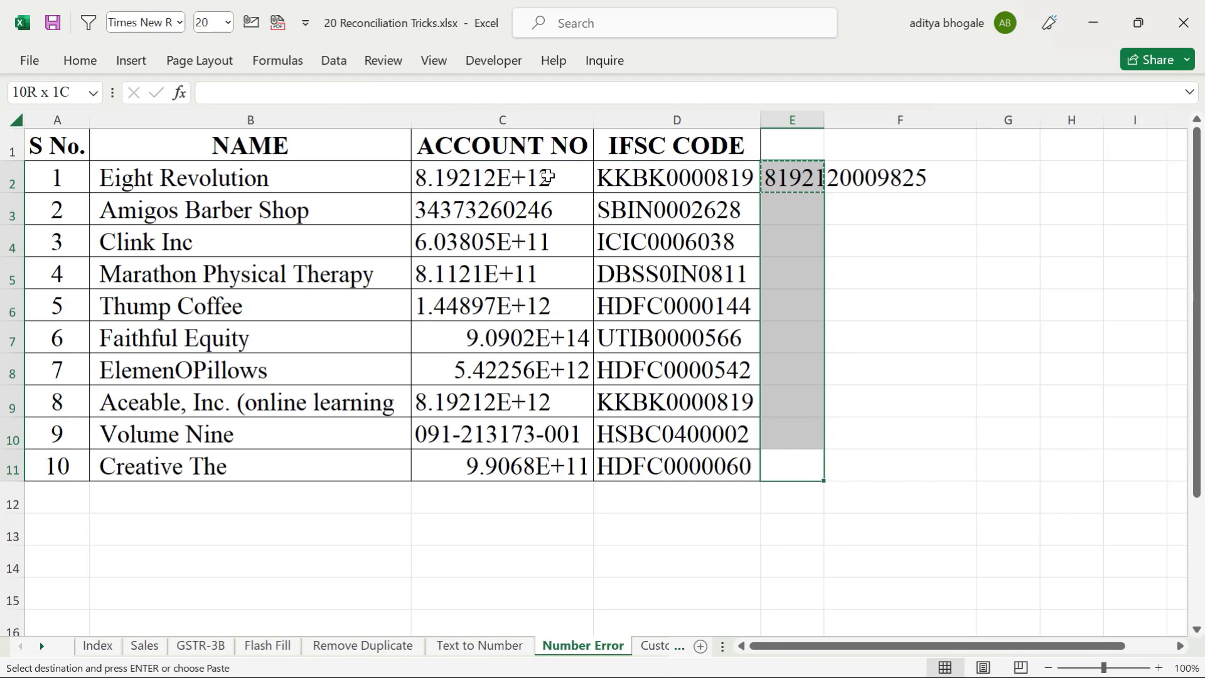
key(ctrl+v)
key(Escape)
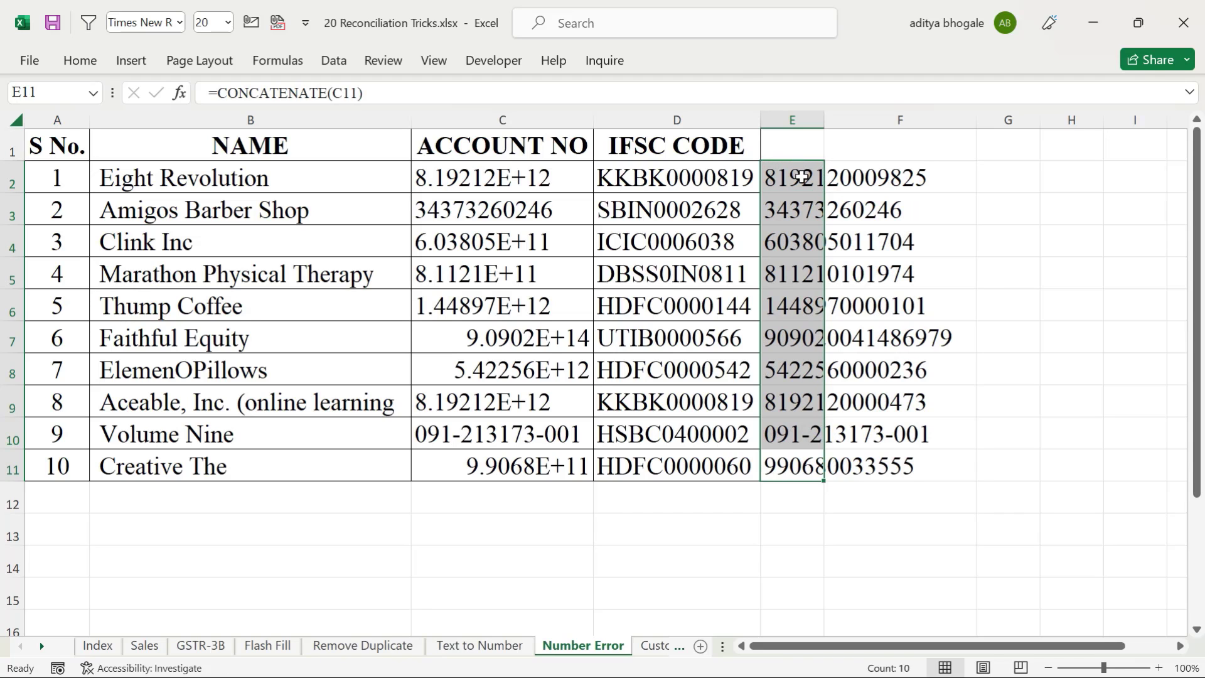
Step: Replace the CONCATENATE formulas in E2:E11 with their values using Paste Special
key(ctrl+c)
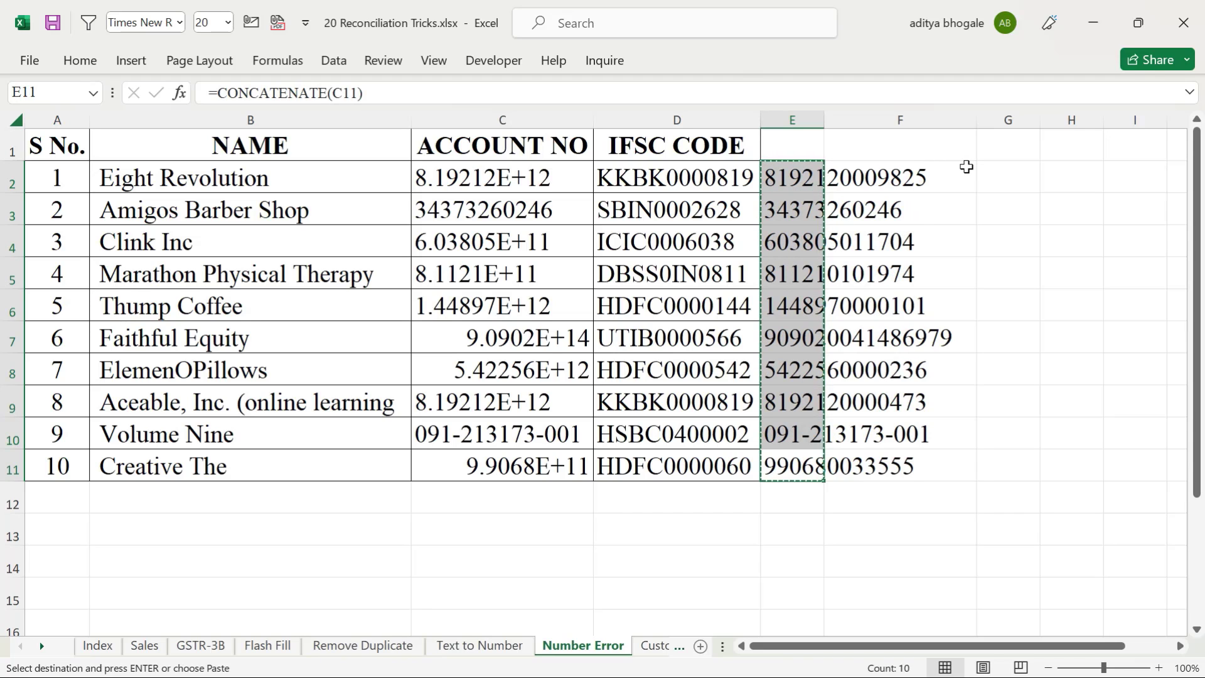
key(ctrl+alt+v)
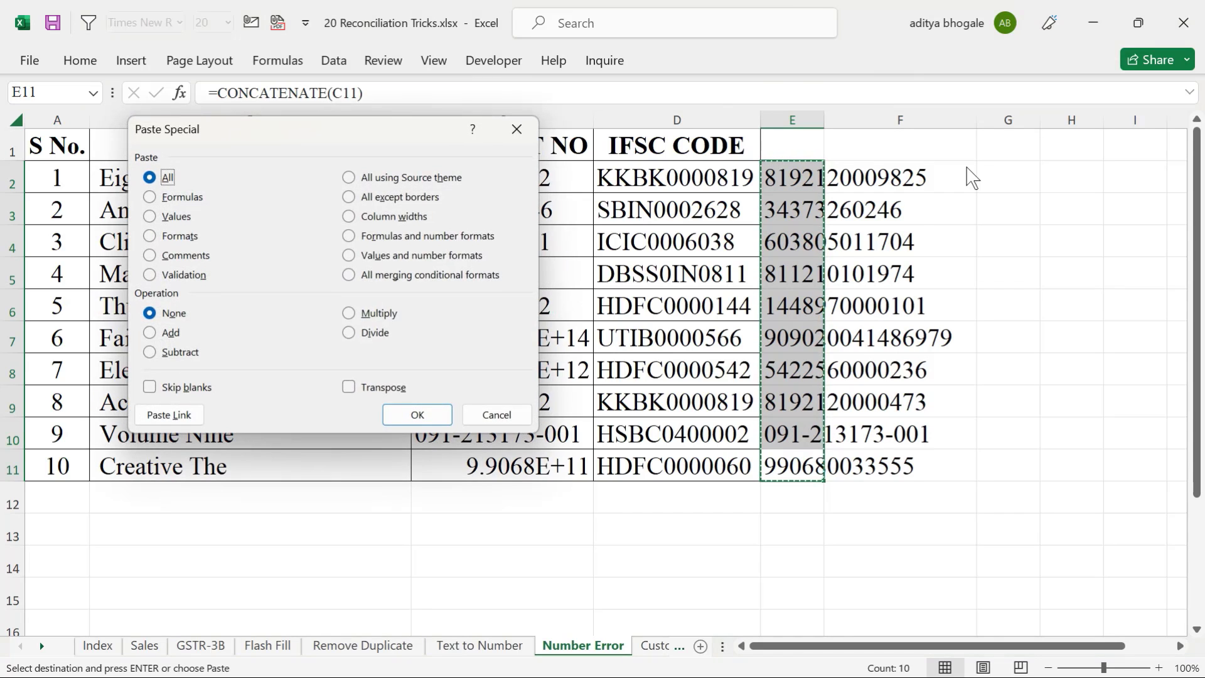
key(v)
key(Return)
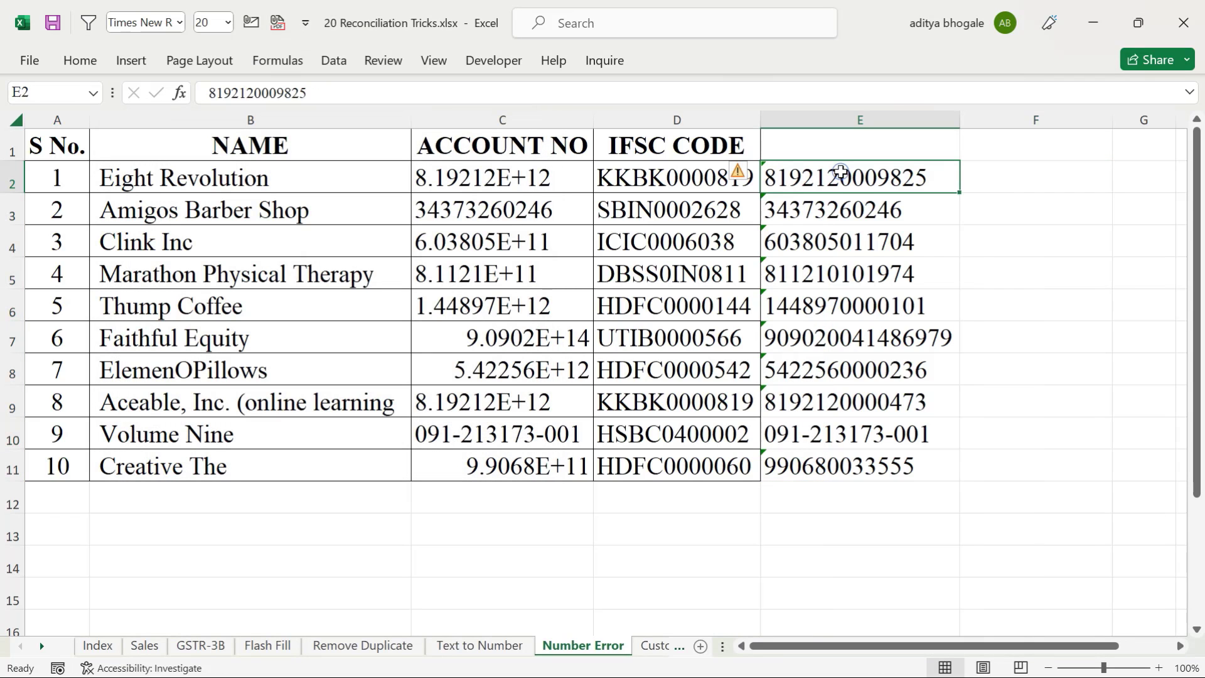
Step: Copy the text account numbers in E2:E11 over the ACCOUNT NO column, starting at C2
drag(841, 166, 803, 463)
key(ctrl+c)
click(476, 164)
key(ctrl+v)
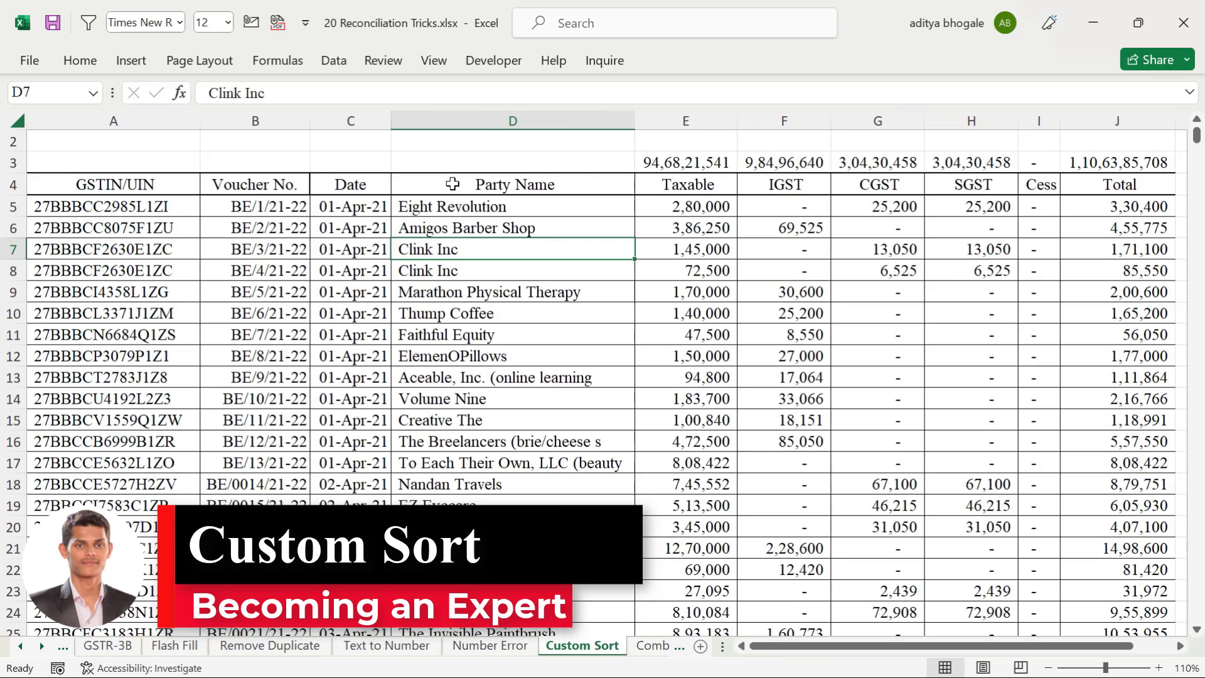
Step: Examine the Party Name entries and the tax amounts in the first rows of the Custom Sort sheet
drag(502, 184, 455, 267)
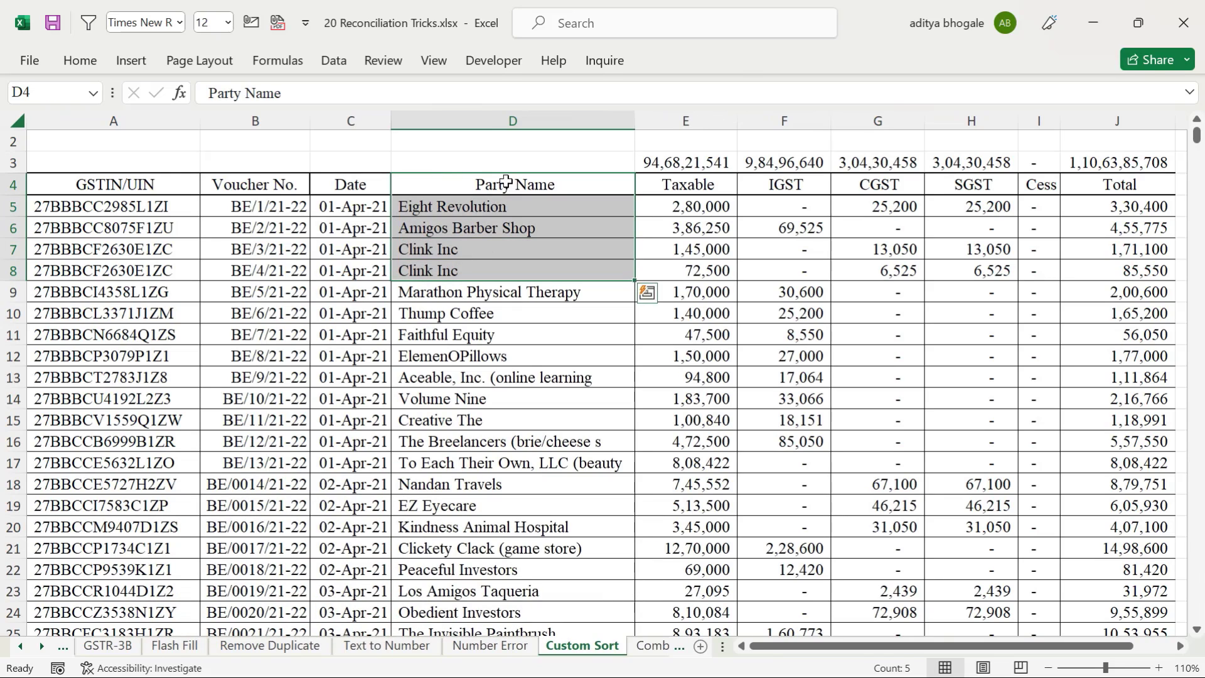
drag(504, 184, 482, 250)
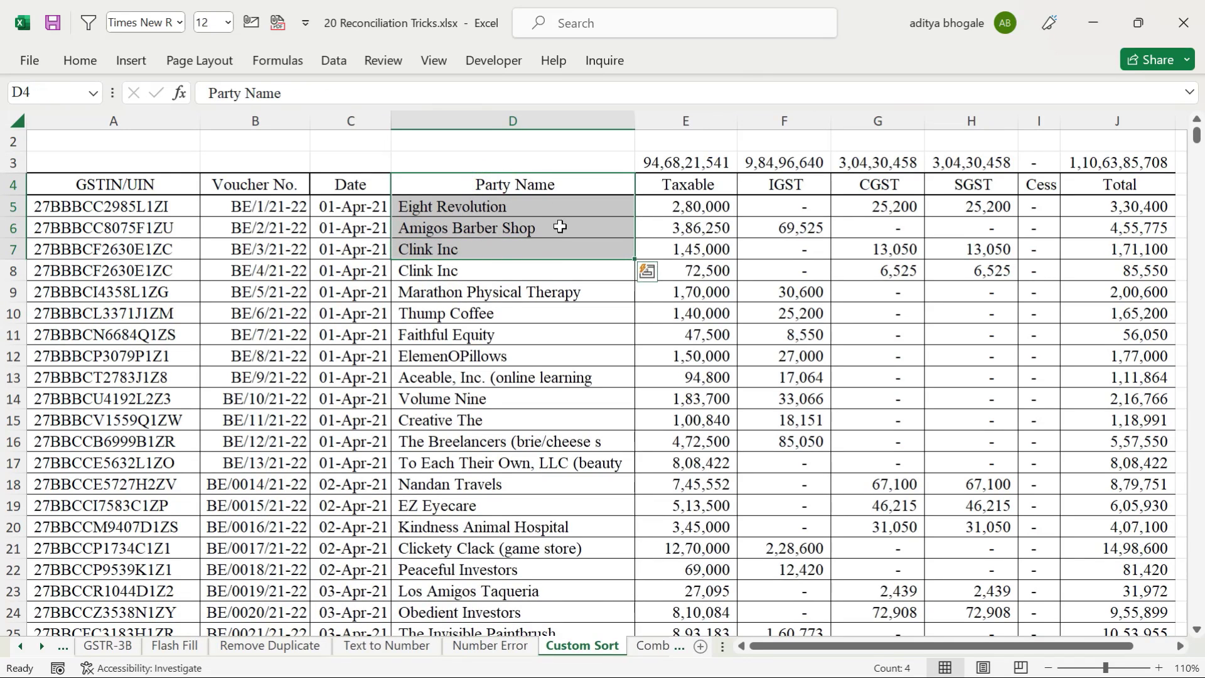
click(450, 270)
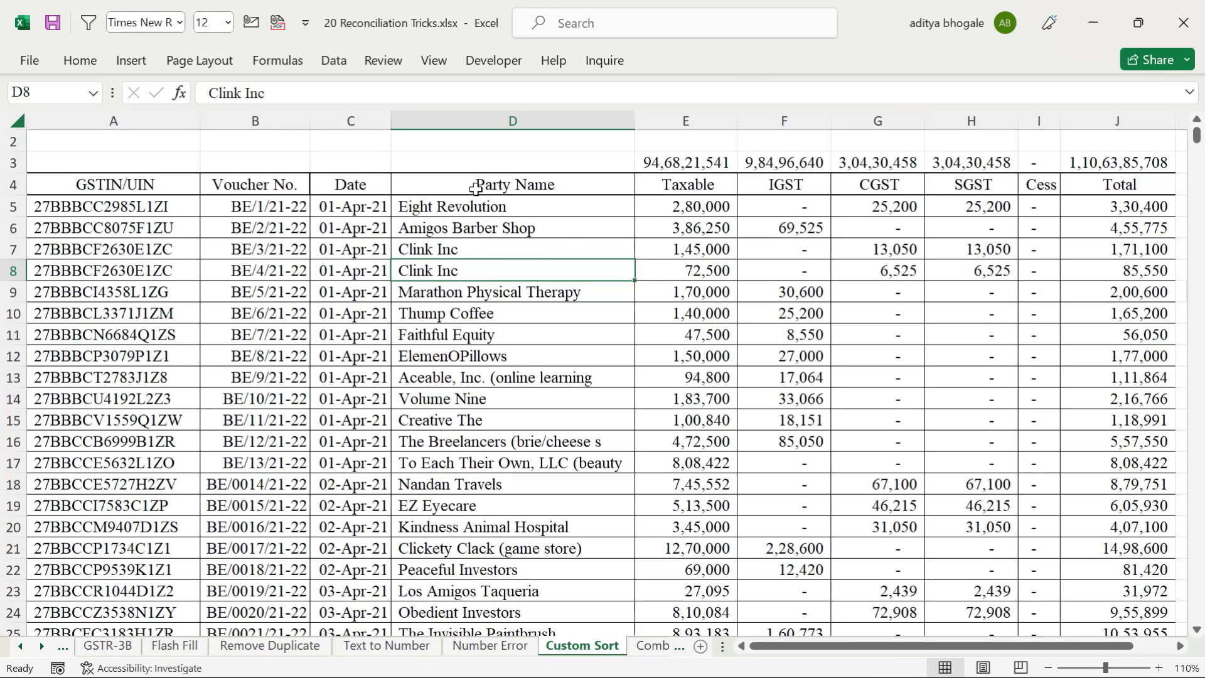
drag(476, 188, 470, 265)
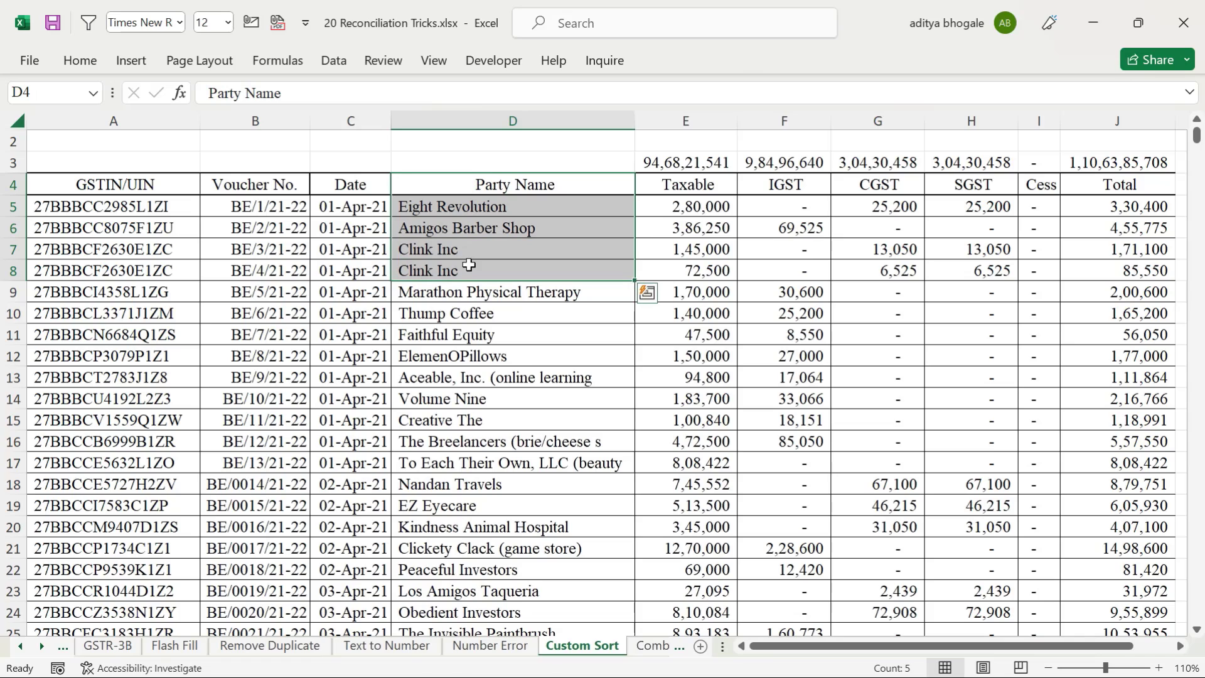
click(472, 252)
click(486, 227)
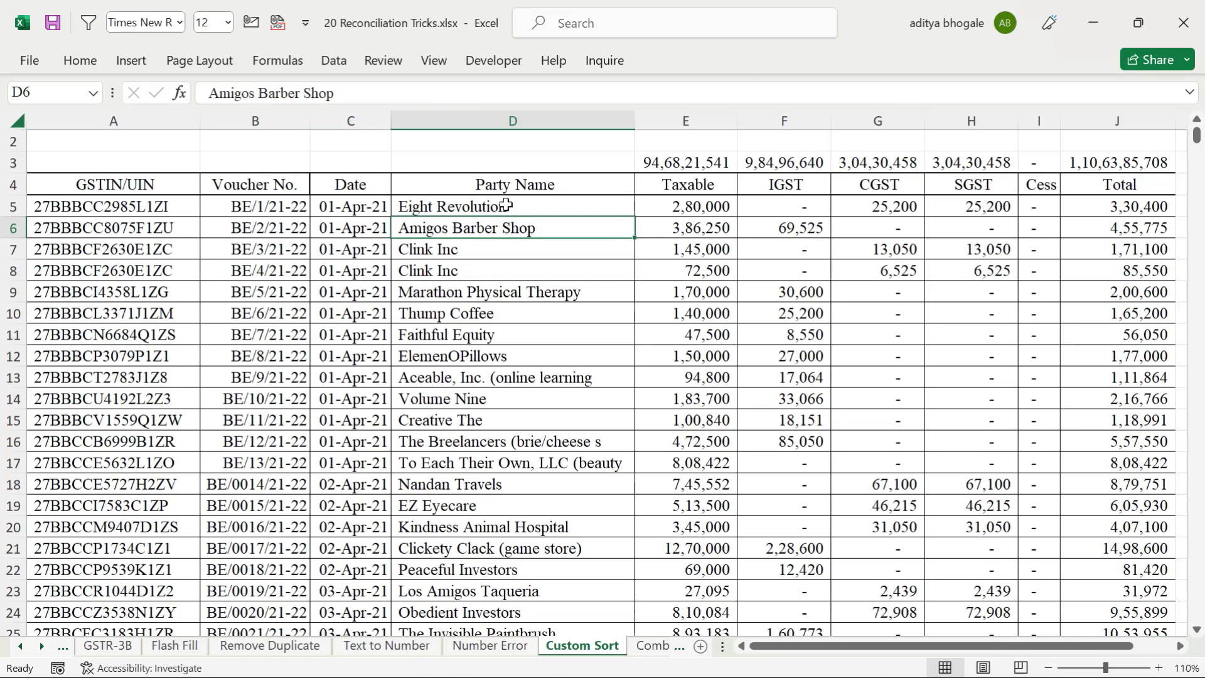
click(506, 205)
drag(505, 231, 1052, 202)
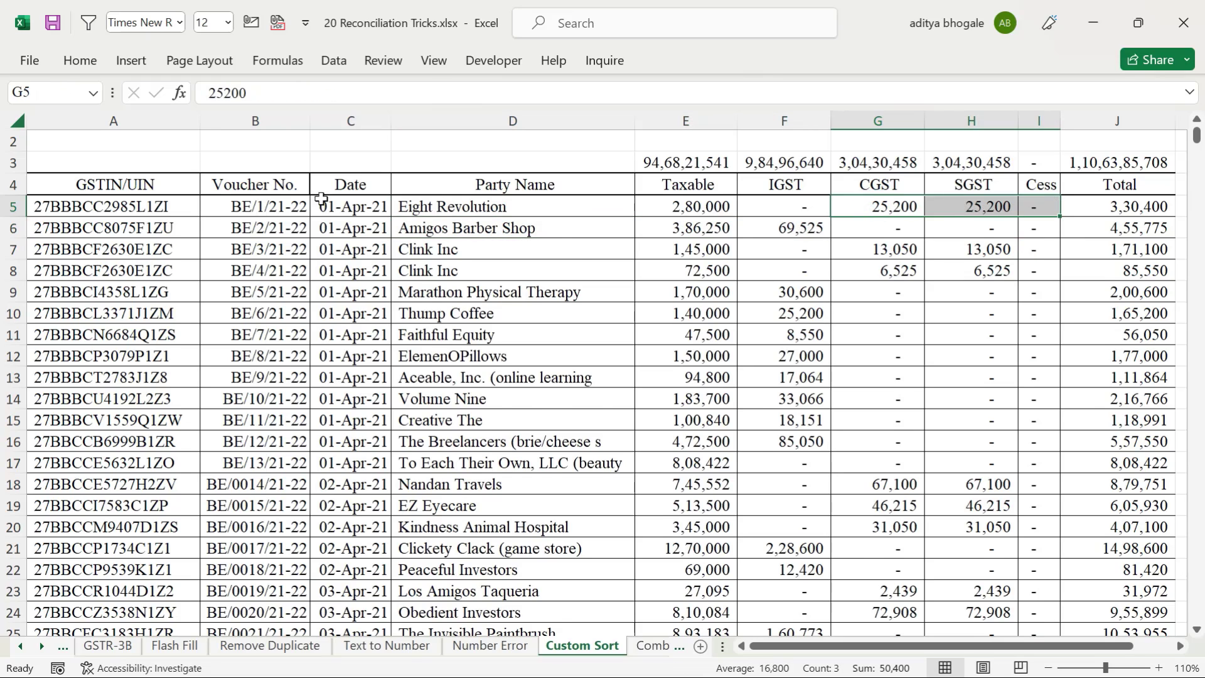
Step: Custom-sort the whole table, with its headers starting at A4, by Party Name on cell values from A to Z
scroll(129, 198, up, 1)
click(126, 200)
click(125, 201)
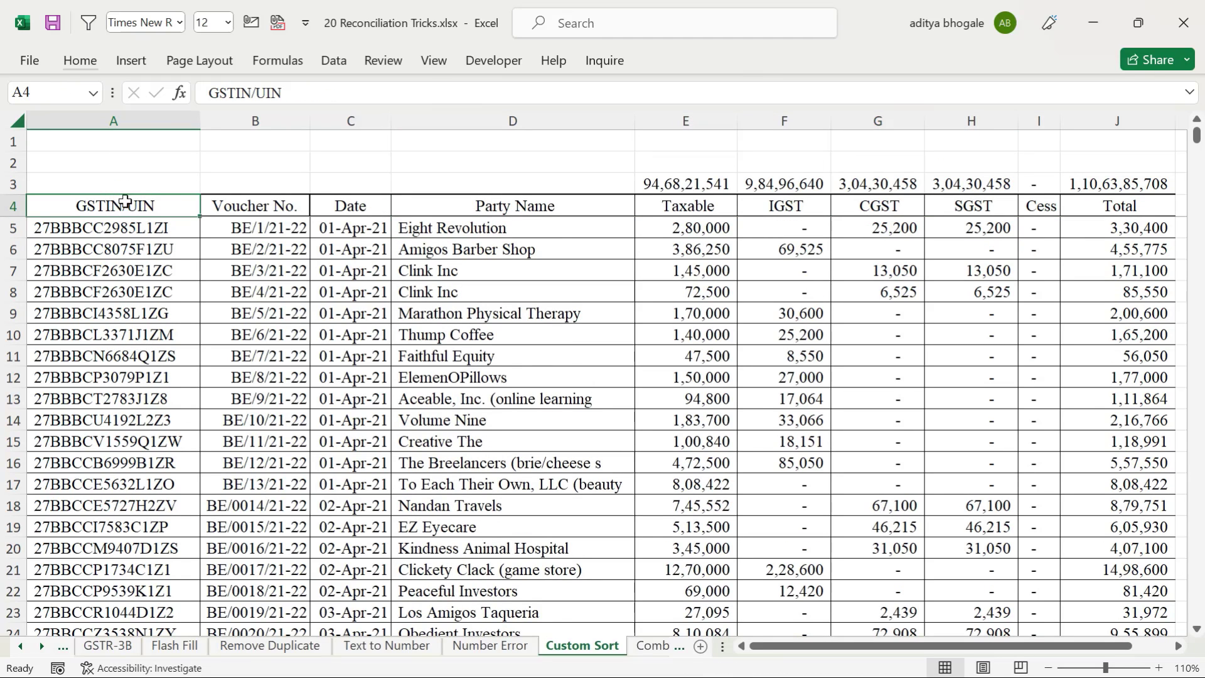
key(ctrl+shift+Right)
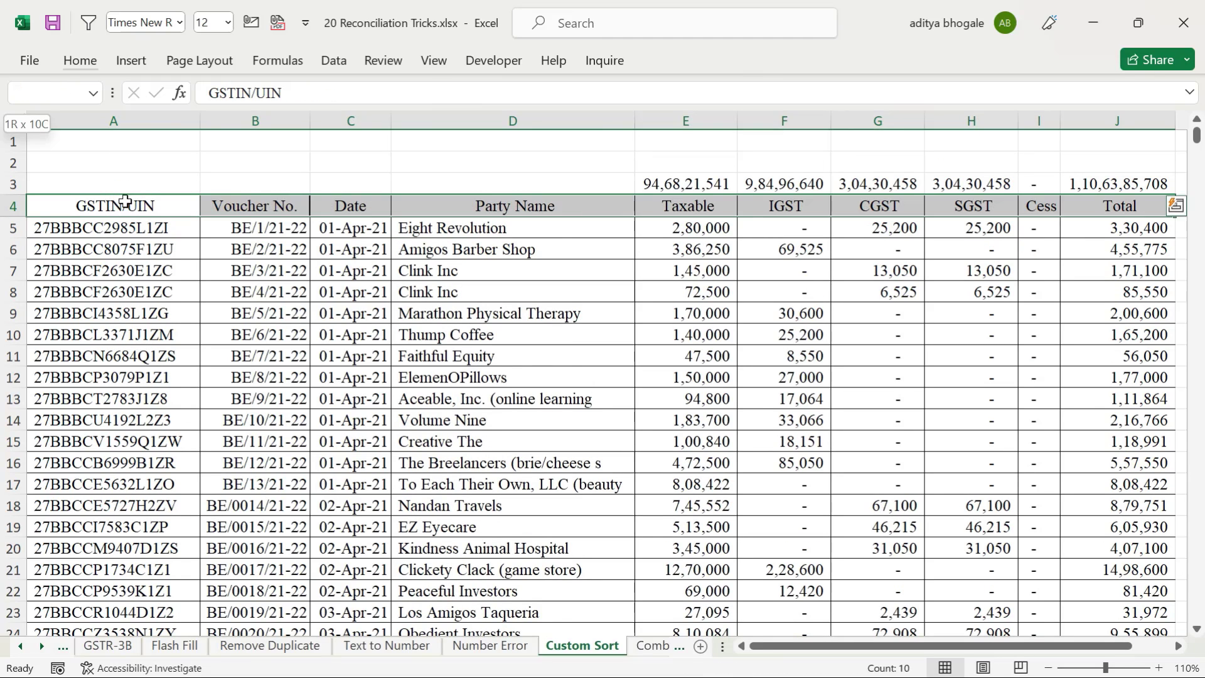
key(ctrl+shift+Down)
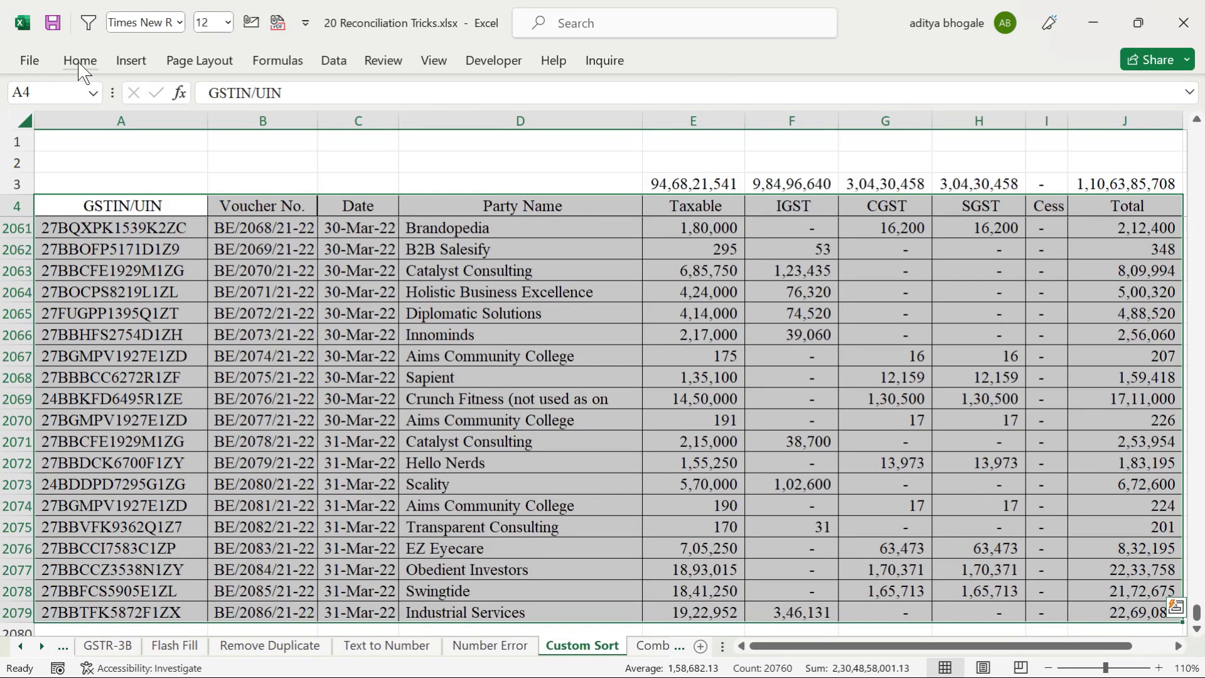
click(79, 61)
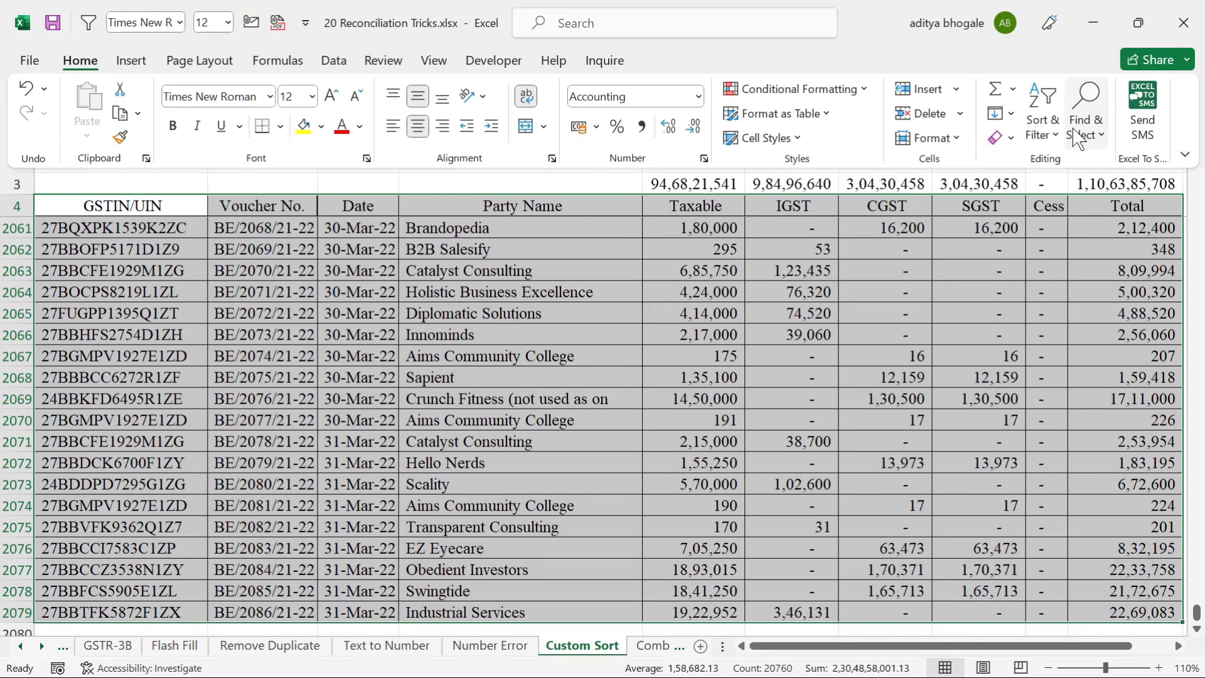
click(1048, 133)
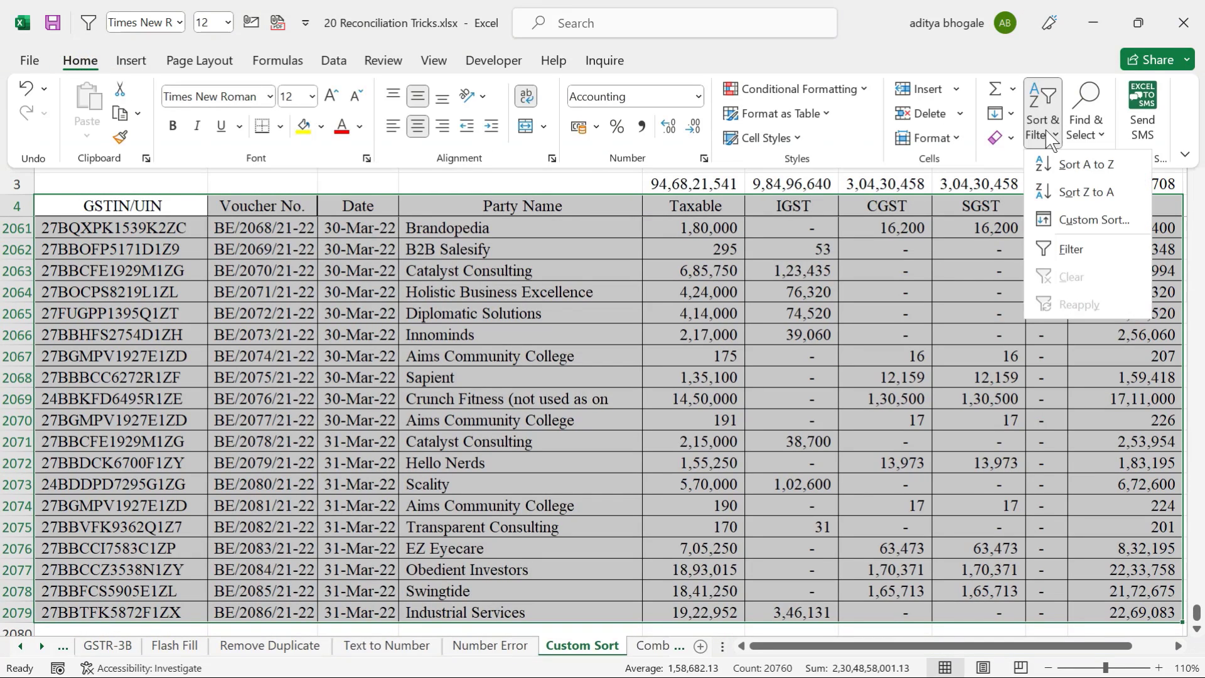
click(1097, 219)
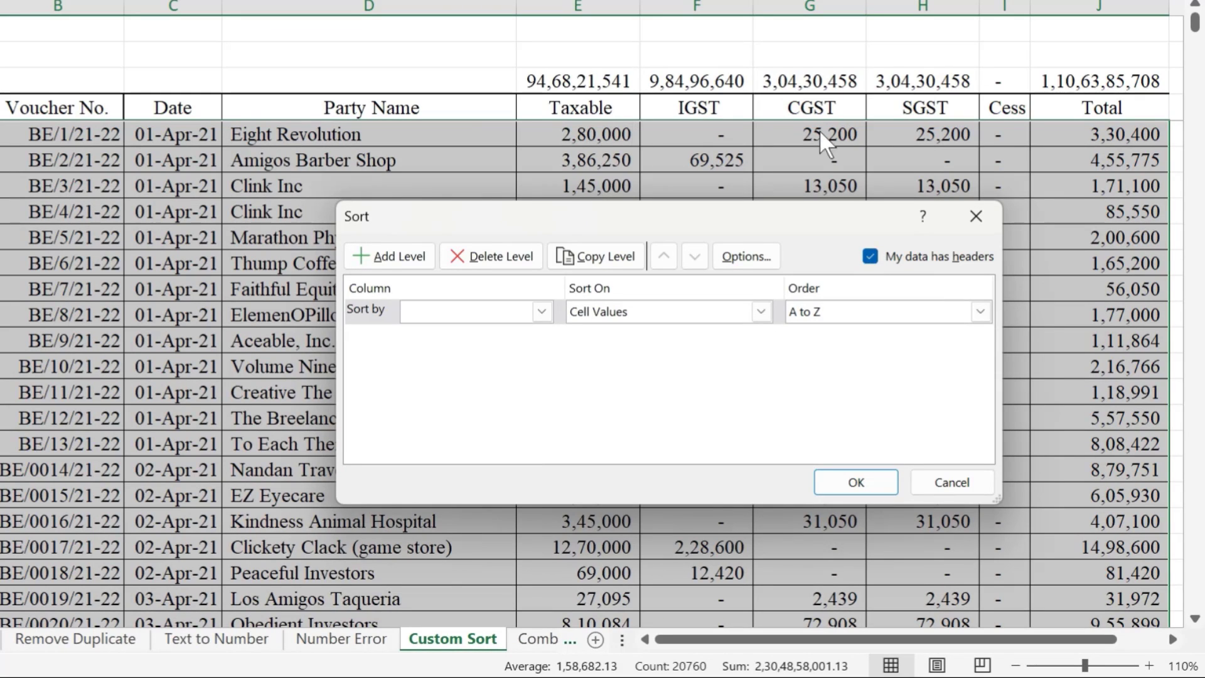
click(541, 311)
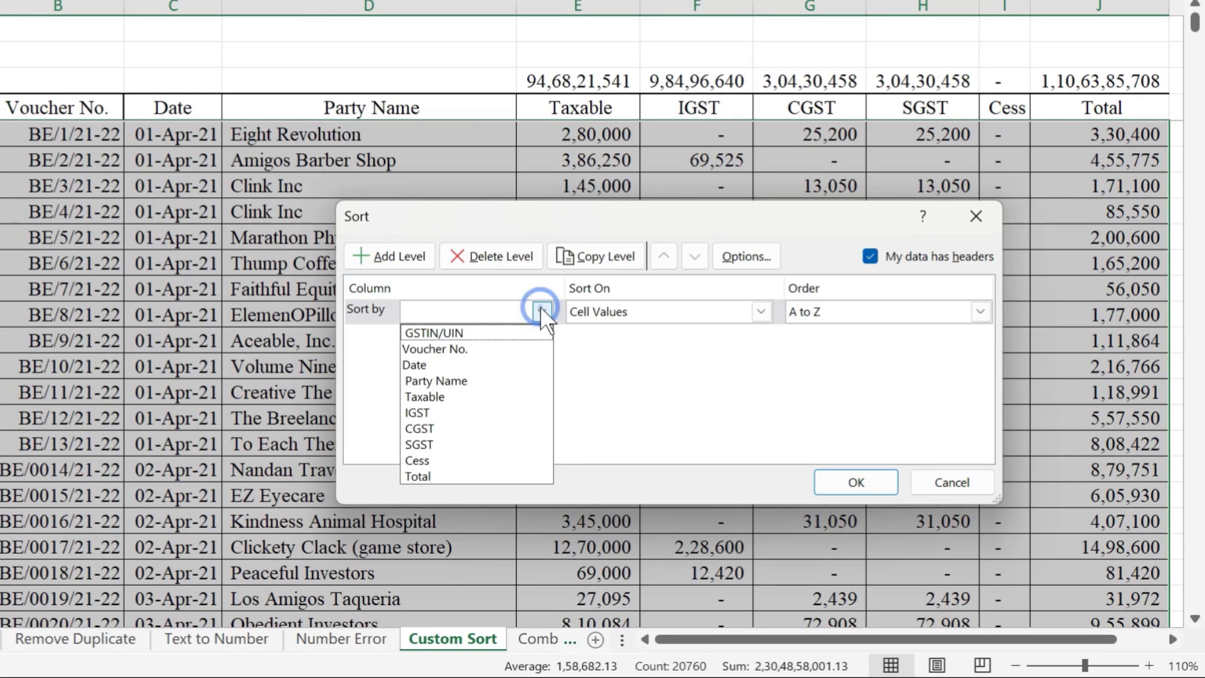
click(456, 380)
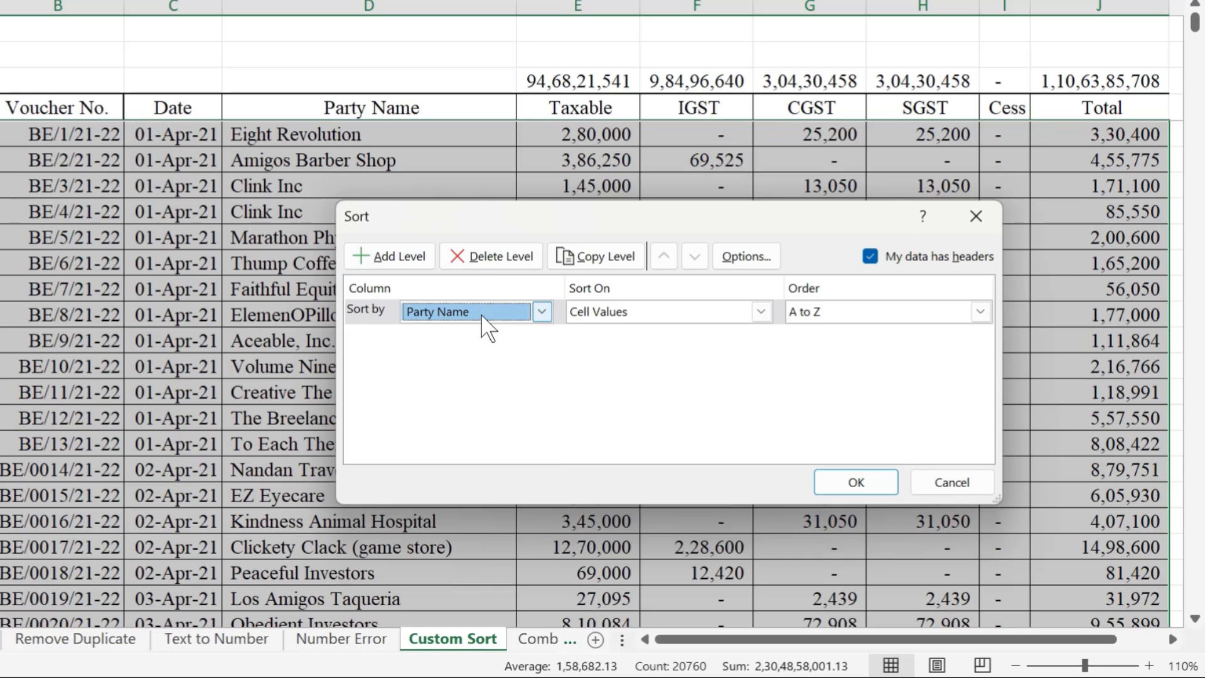
click(855, 309)
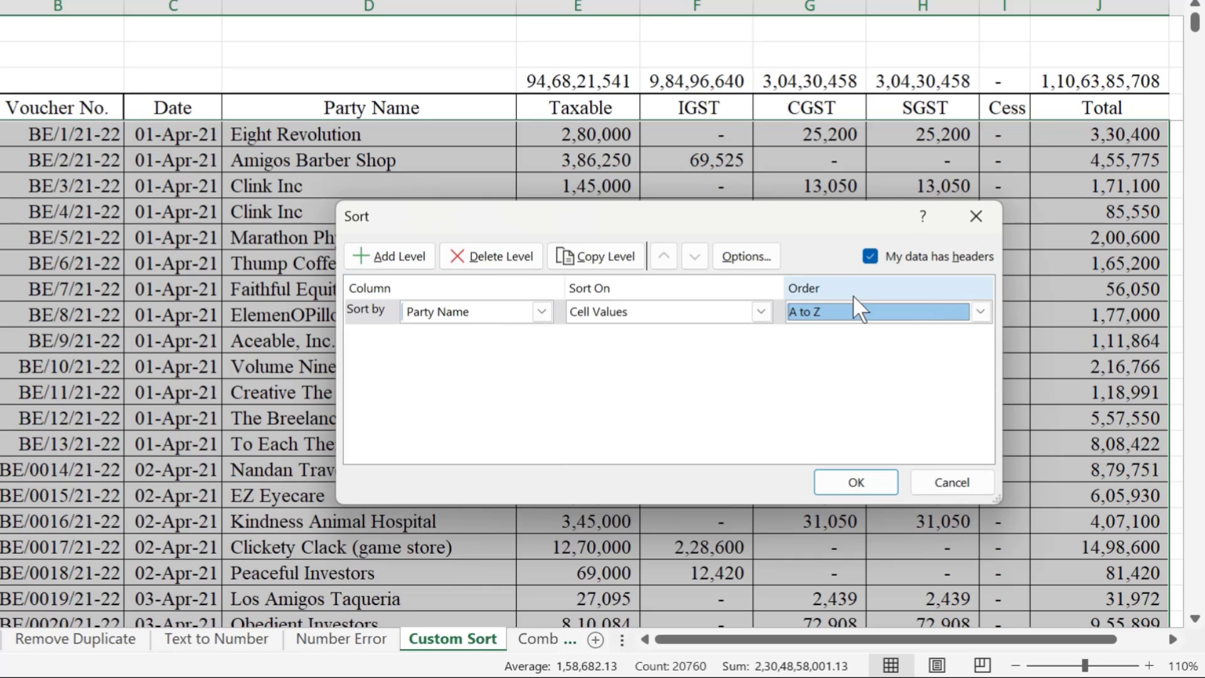
click(985, 313)
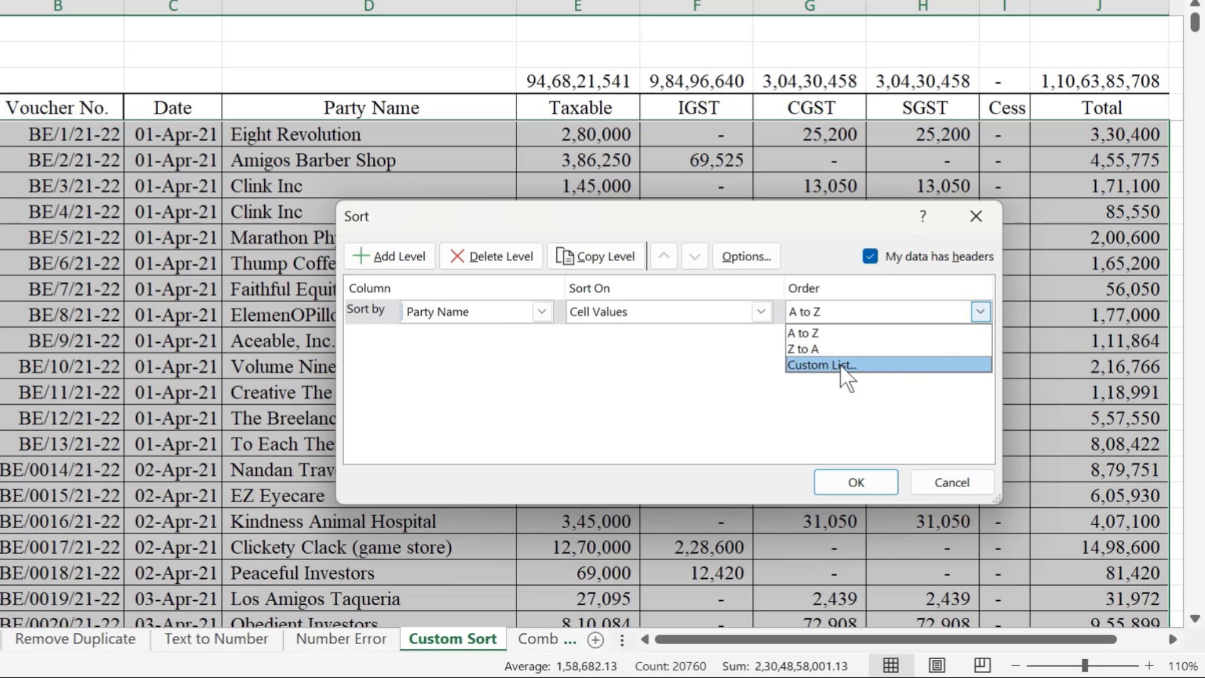
click(803, 331)
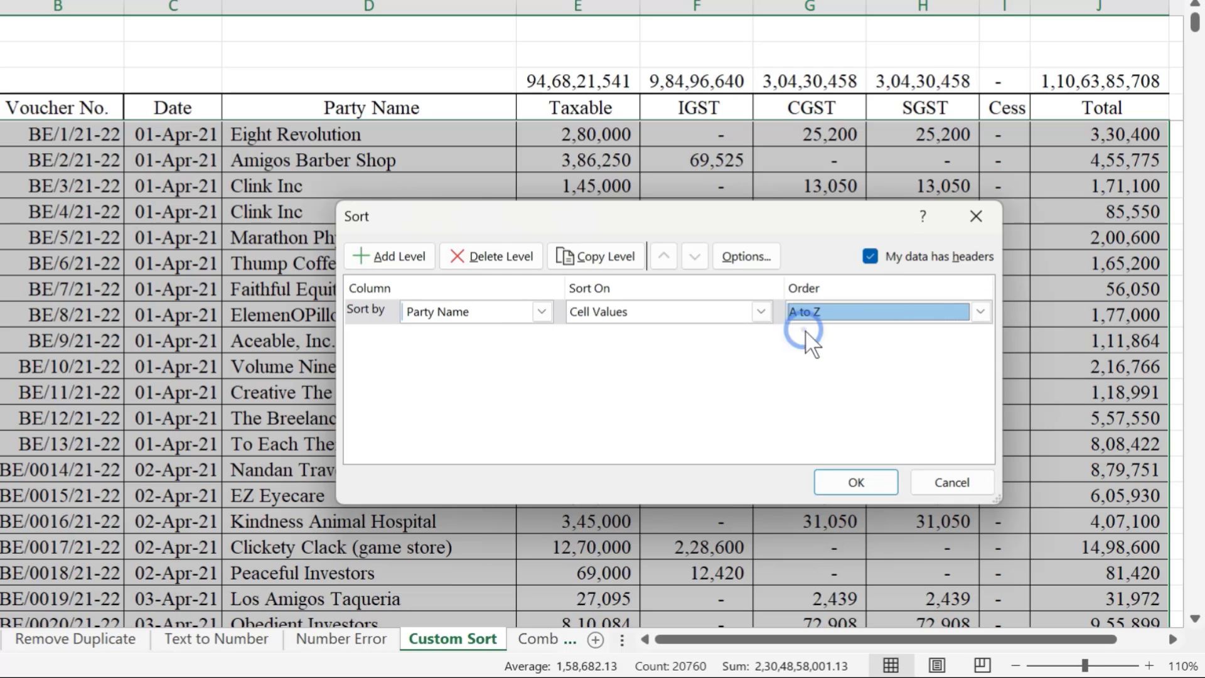
click(860, 481)
Step: Examine the Party Name column row by row to check how each party's invoices are grouped
click(328, 129)
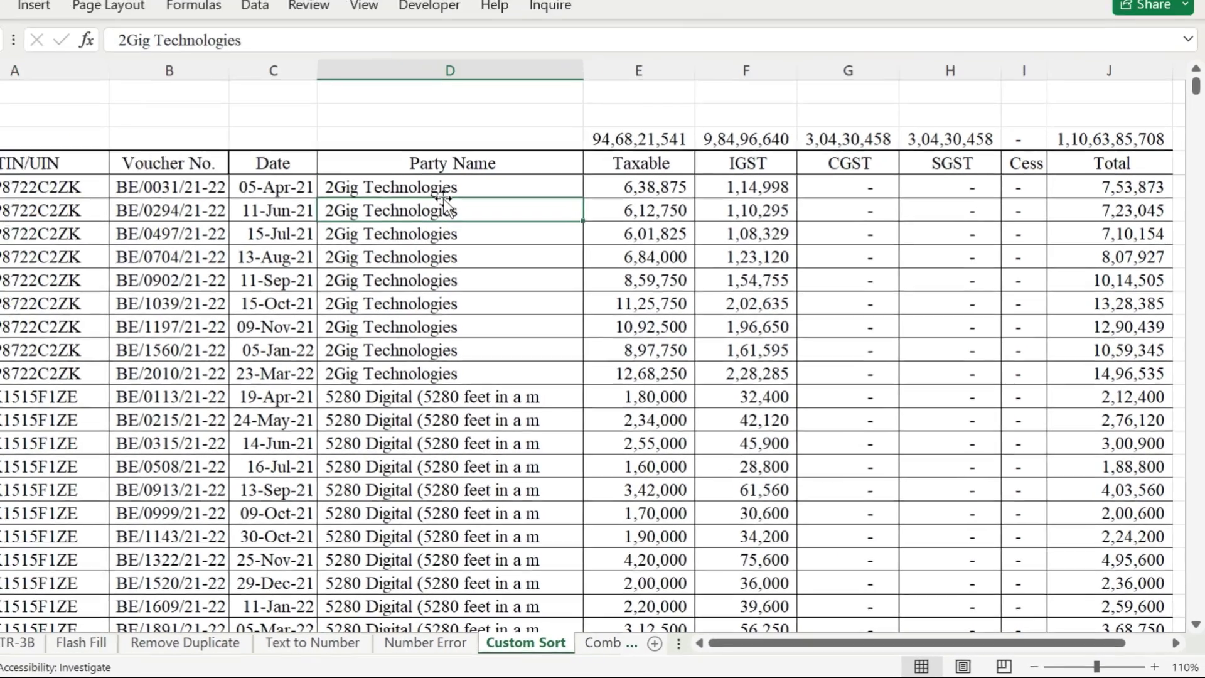
key(Down)
key(Down)
key(Down)
key(Down)
key(Down)
key(Down)
key(Down)
key(Down)
key(Down)
key(Down)
key(Down)
key(Down)
key(Down)
key(Down)
key(Down)
key(Down)
key(Down)
key(Down)
key(Down)
key(Down)
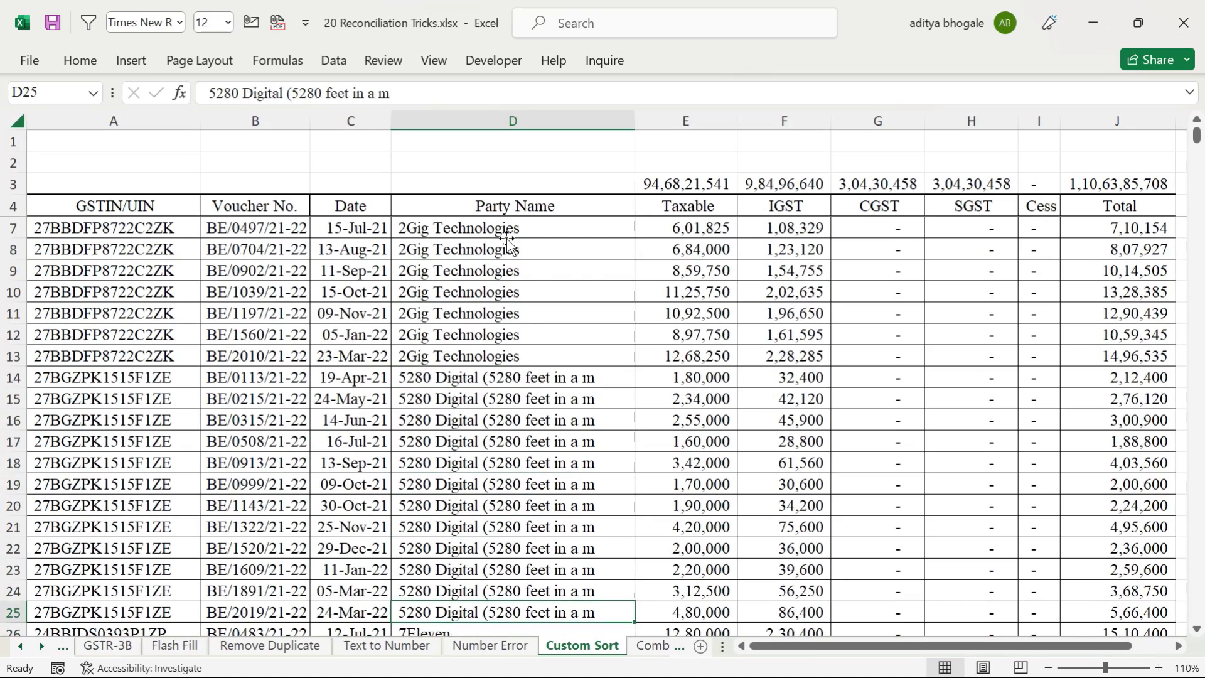
key(Down)
key(Down)
key(Down)
key(Down)
key(Down)
key(Down)
key(Down)
key(Down)
key(Down)
key(Down)
key(Down)
key(Down)
key(Down)
key(Down)
key(Down)
key(Down)
key(Down)
drag(414, 548, 446, 593)
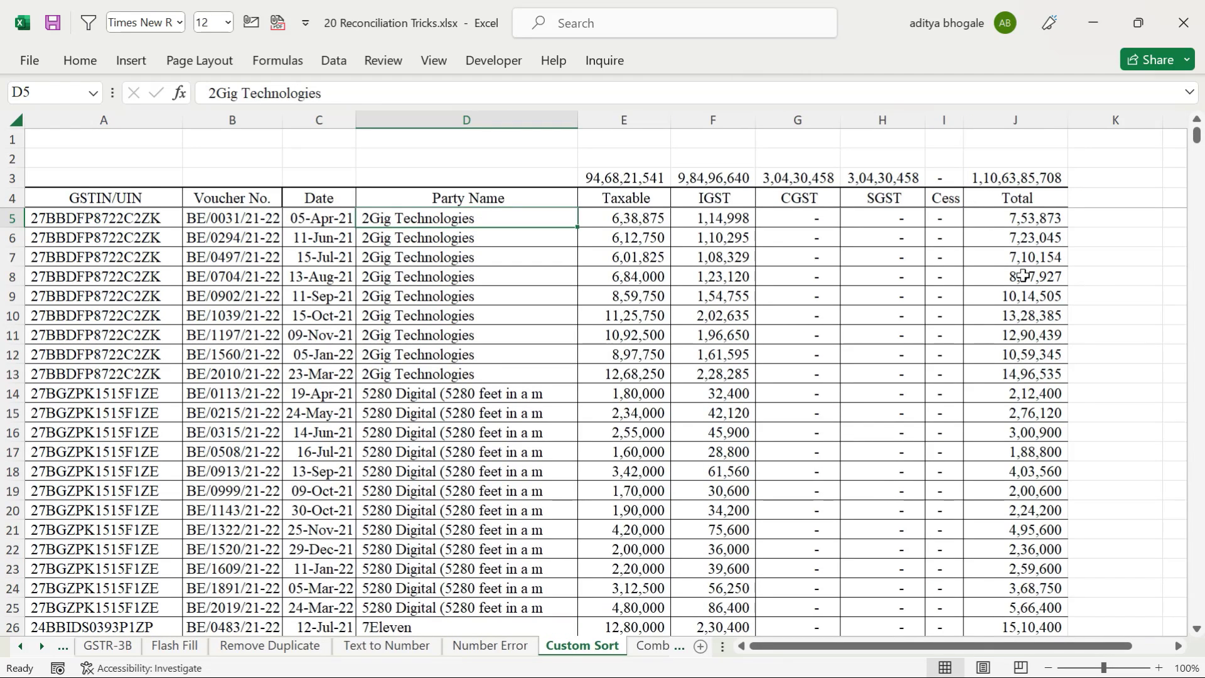
Step: Custom-sort the whole table by Total on cell values, Largest to Smallest, and review the first rows of the Total column
click(75, 196)
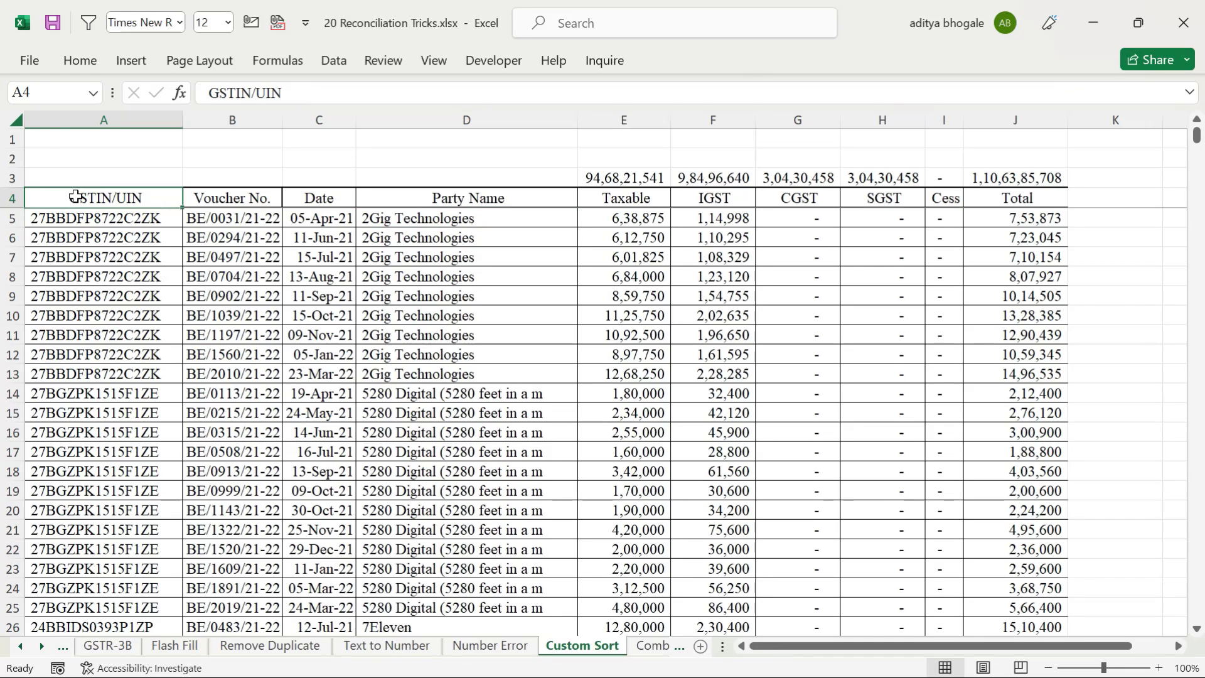
key(ctrl+shift+Right)
key(ctrl+shift+Down)
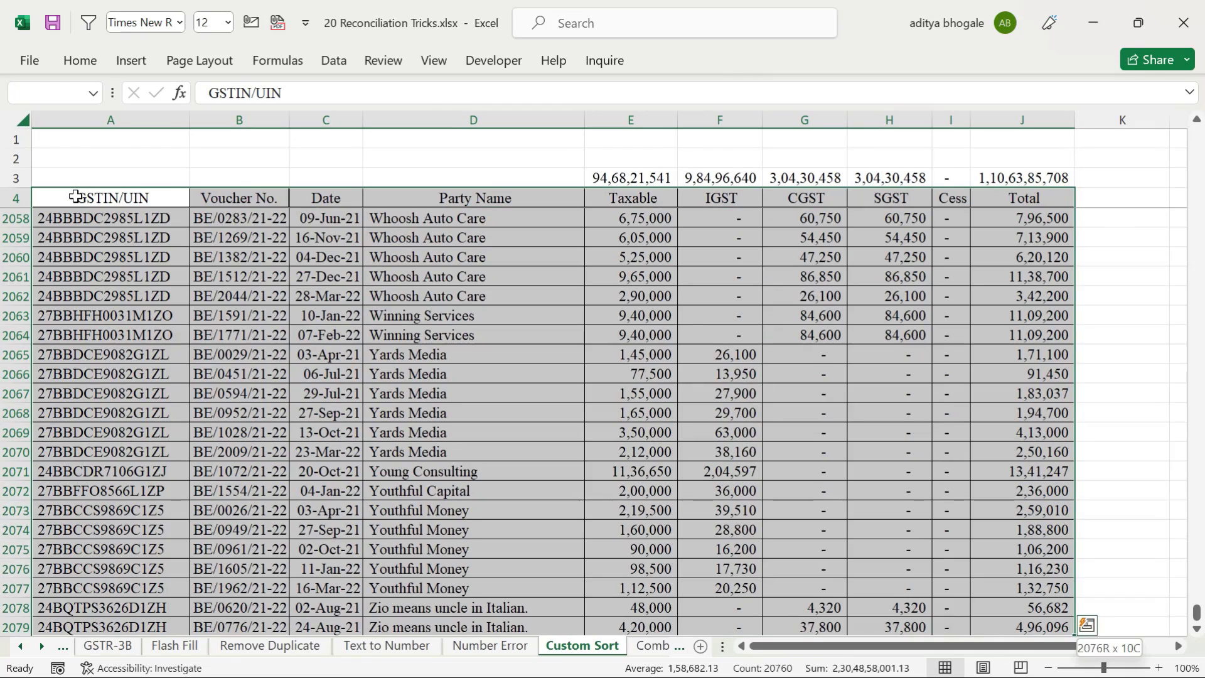
click(81, 61)
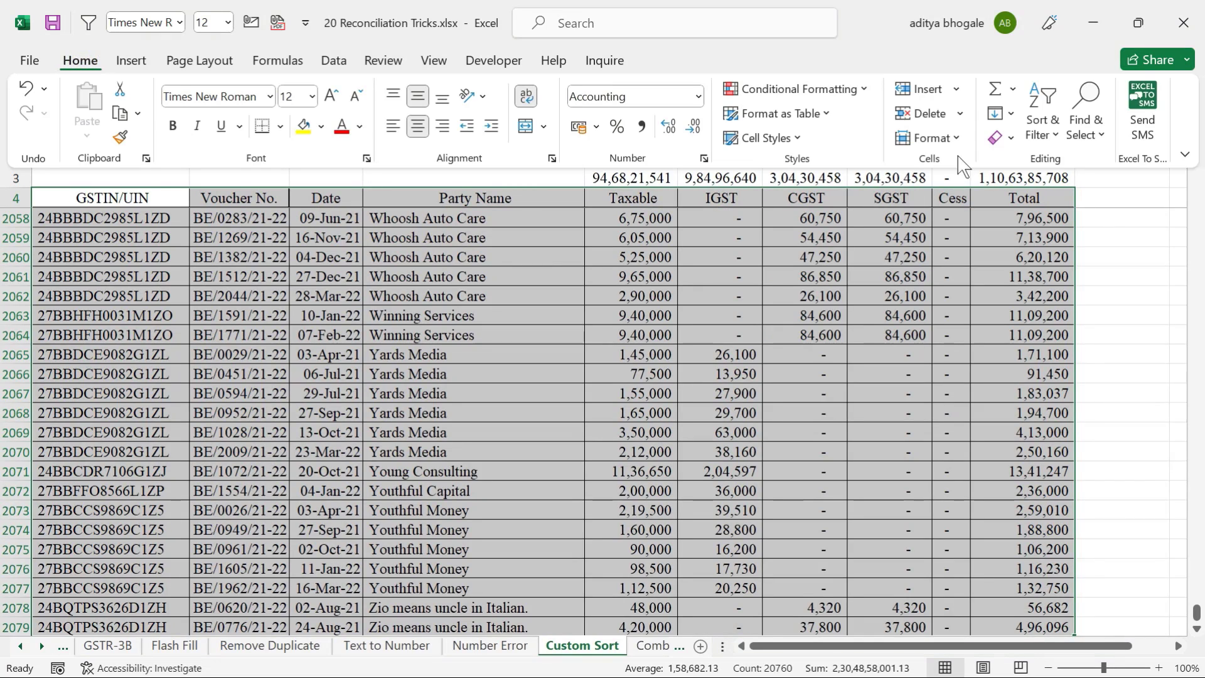
click(1055, 139)
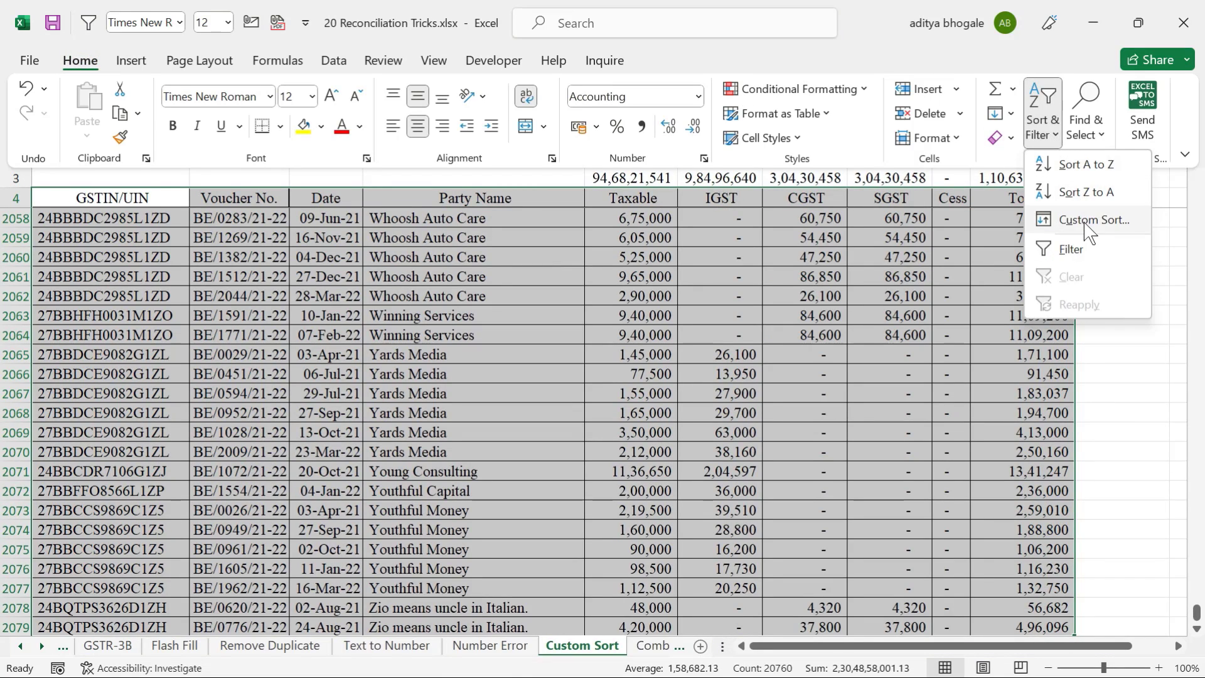
click(1086, 220)
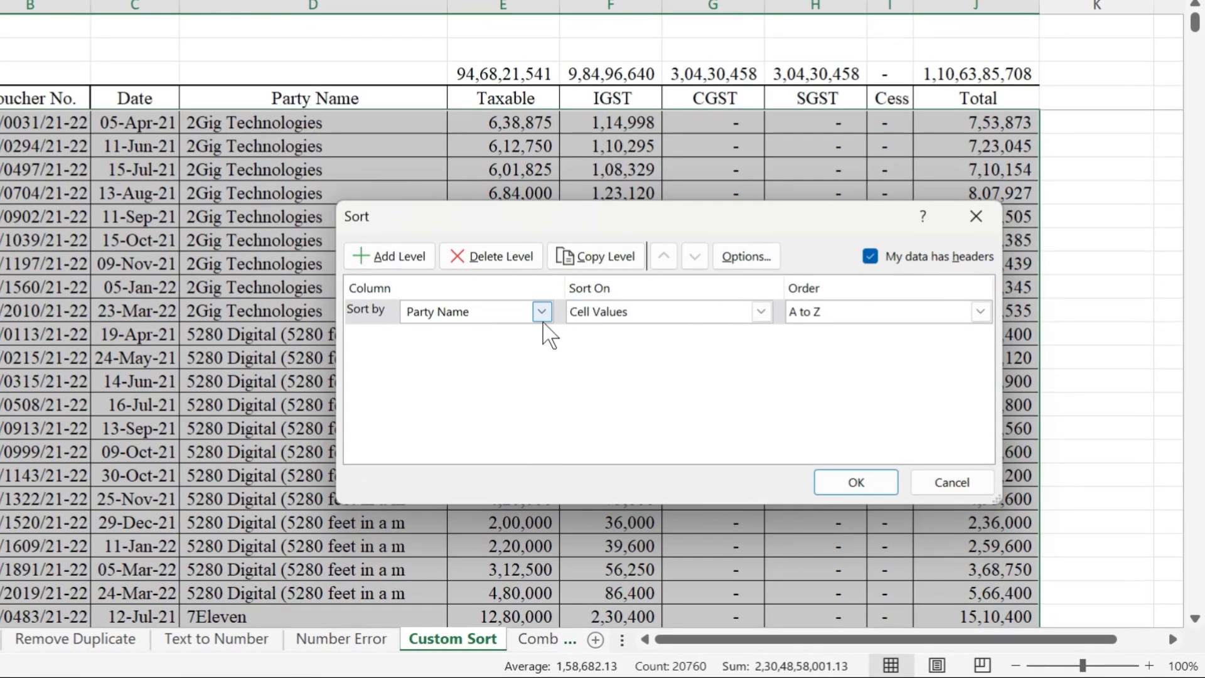
click(541, 312)
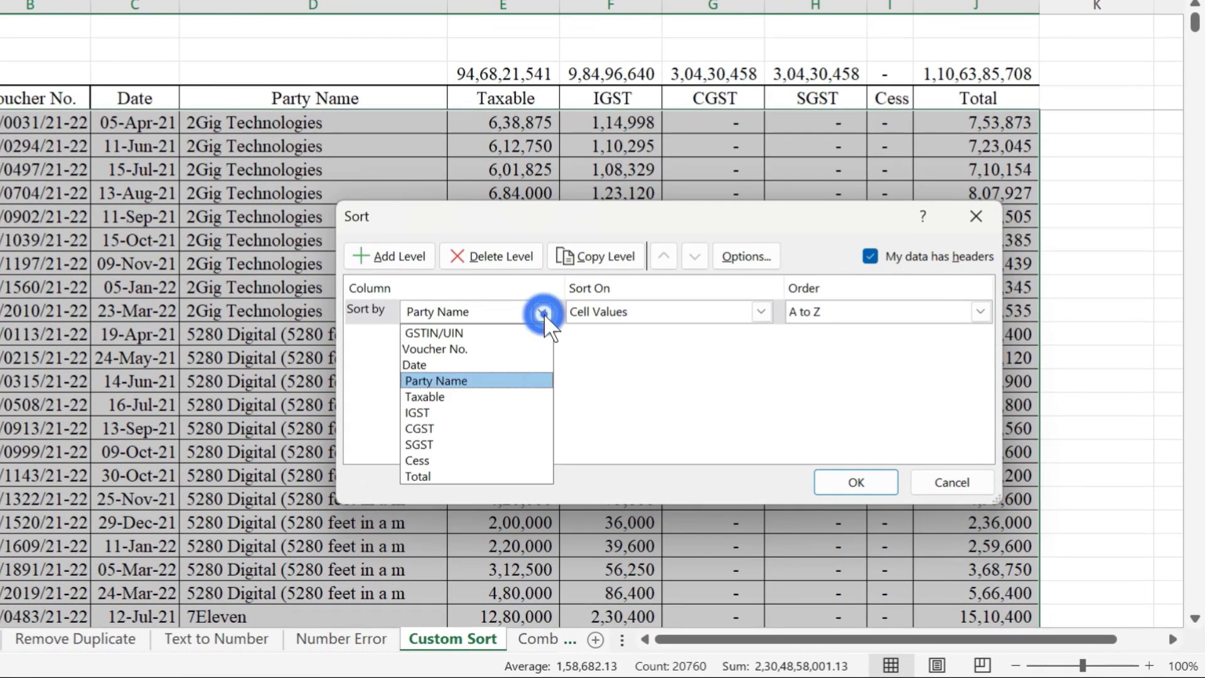
click(431, 478)
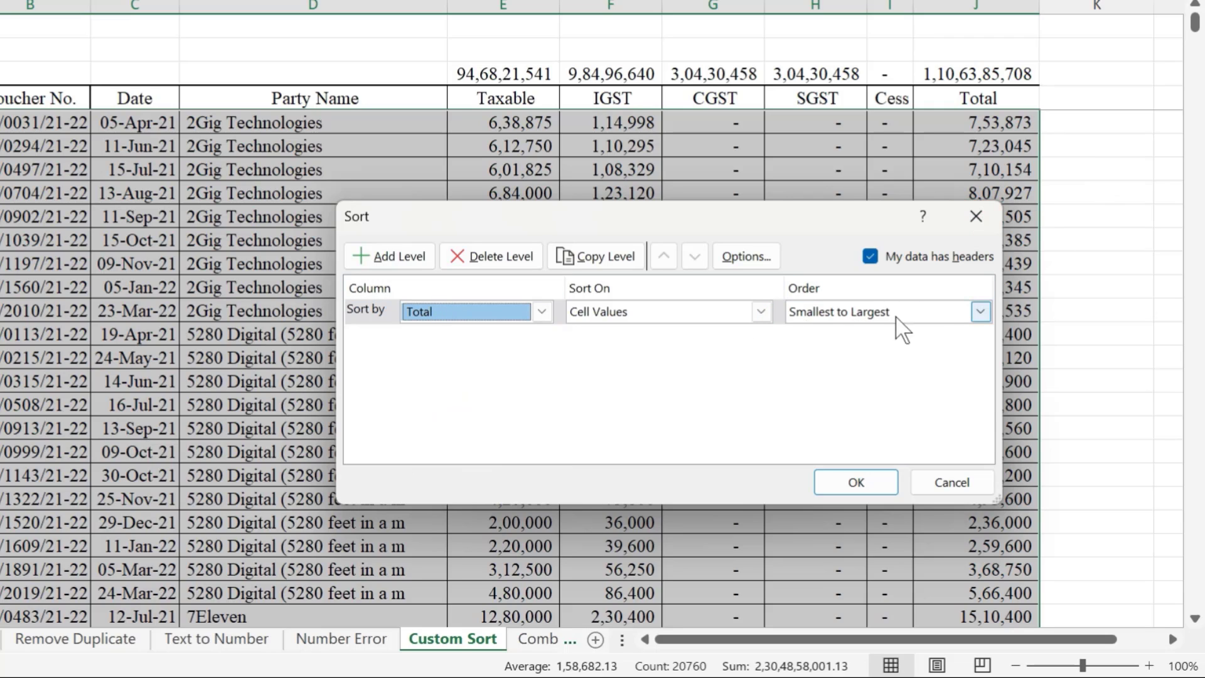
click(980, 312)
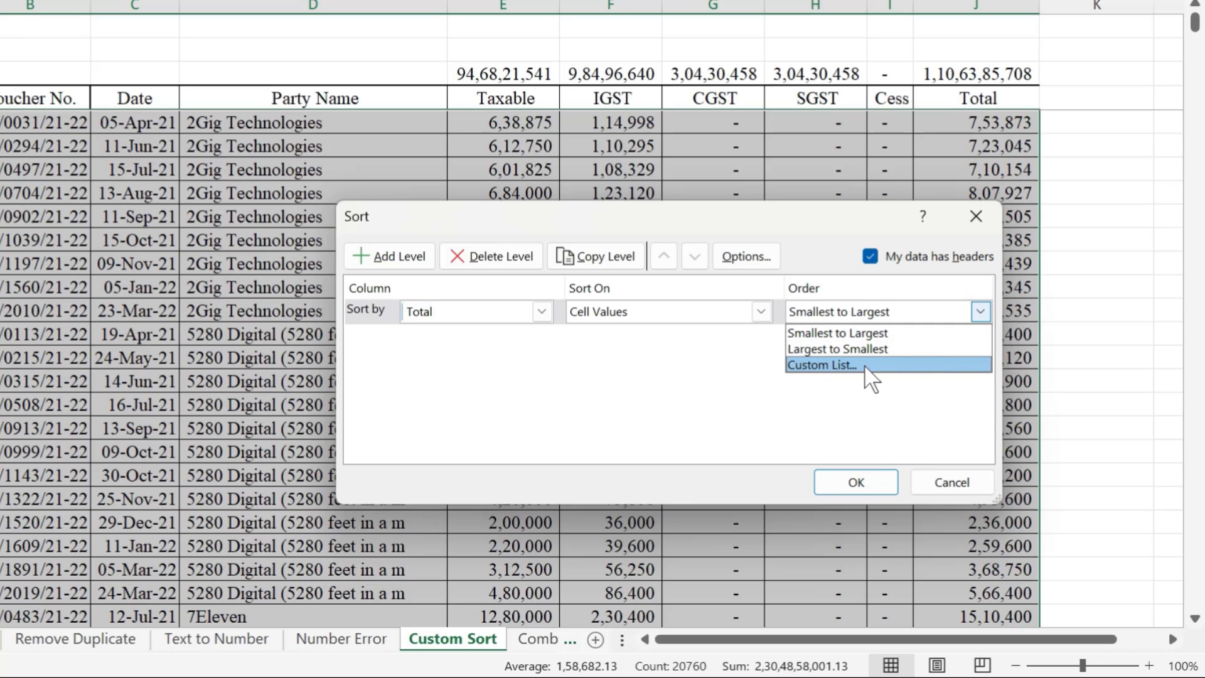
click(847, 349)
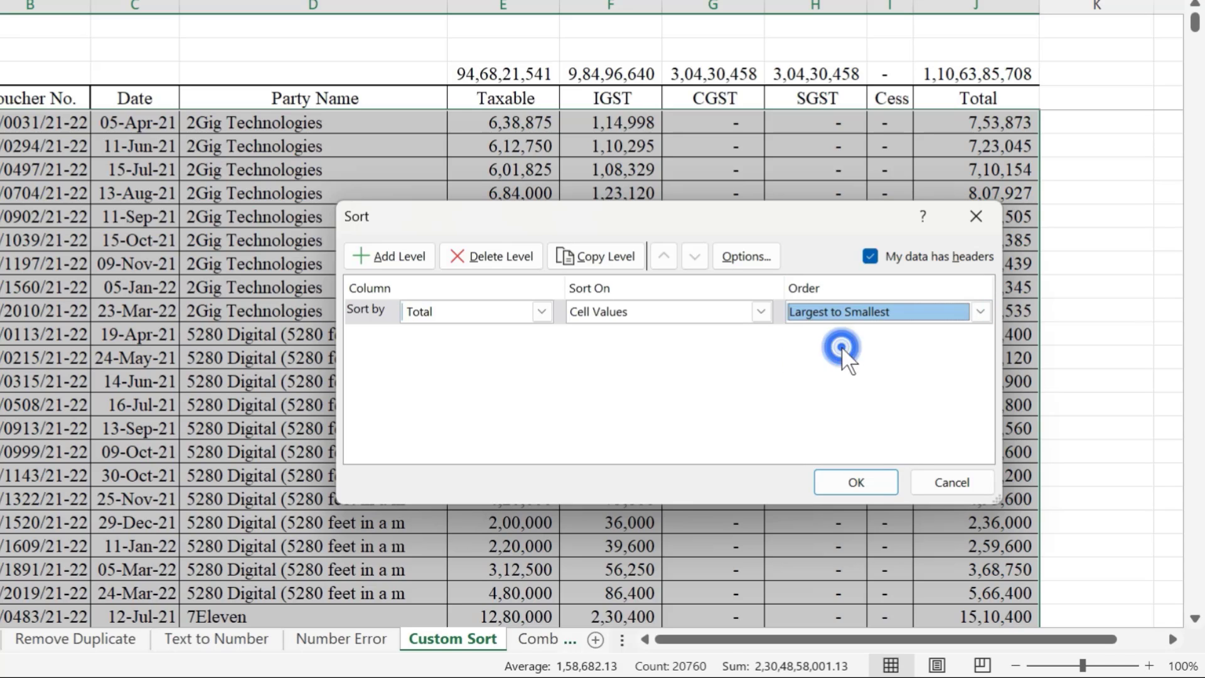
click(849, 484)
click(976, 289)
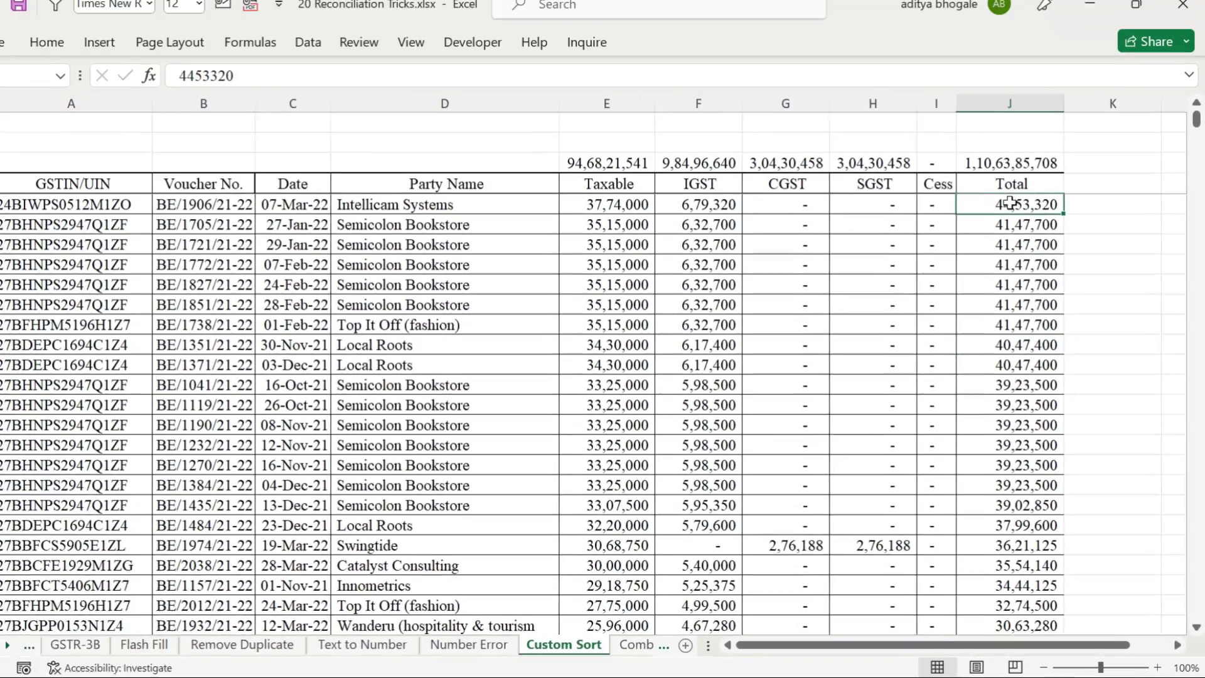
drag(1009, 202, 1023, 405)
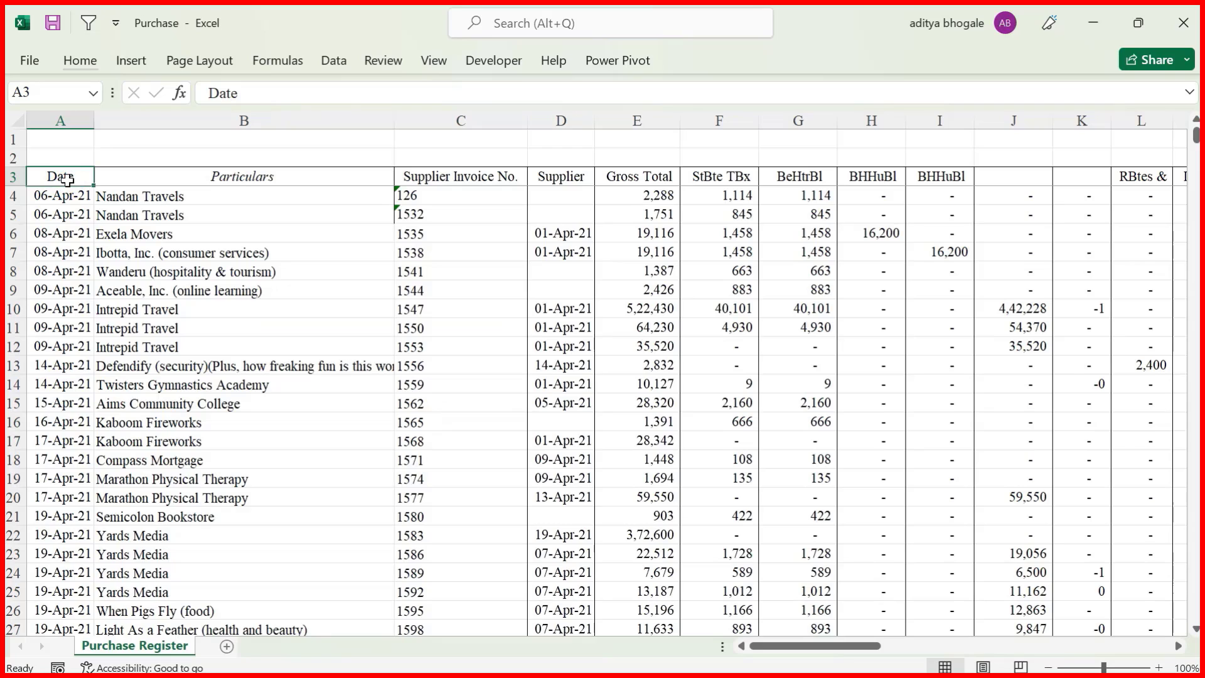
Step: Check the Purchase Register's header row extent, and switch to the Journal Voucher workbook to select its header row from A2 to the last column
key(ctrl+Right)
key(ctrl+Left)
key(alt+Tab)
key(alt+Tab)
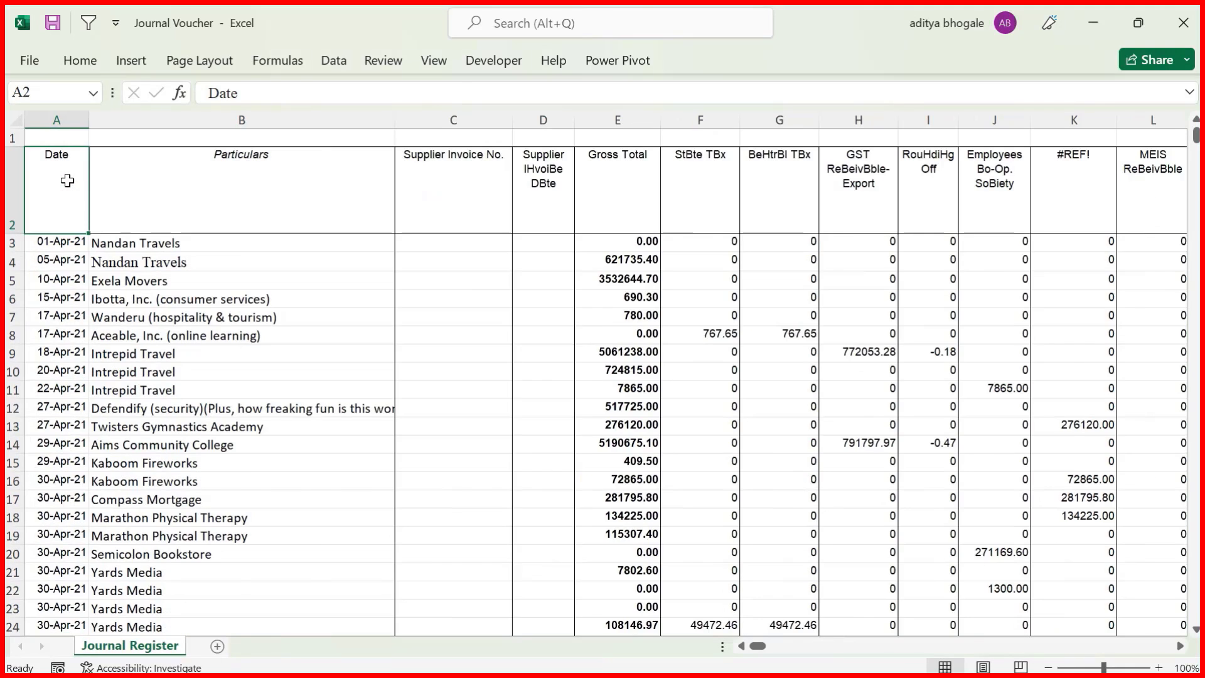
key(ctrl+Left)
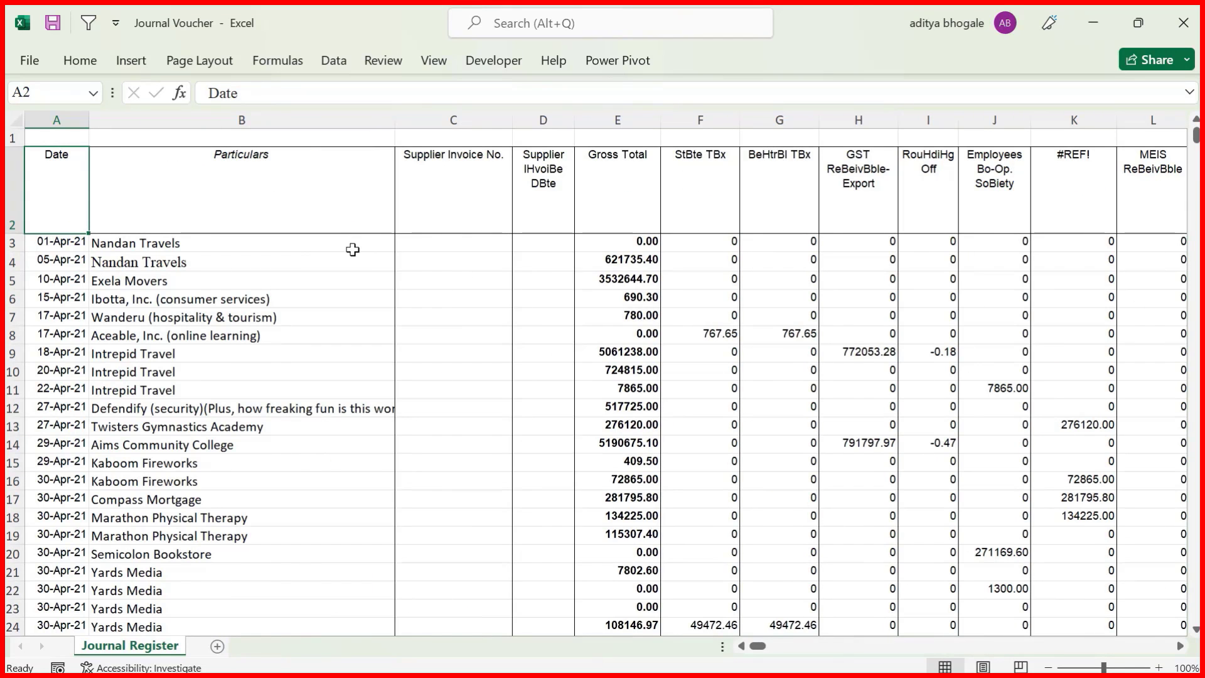
key(ctrl+shift+Right)
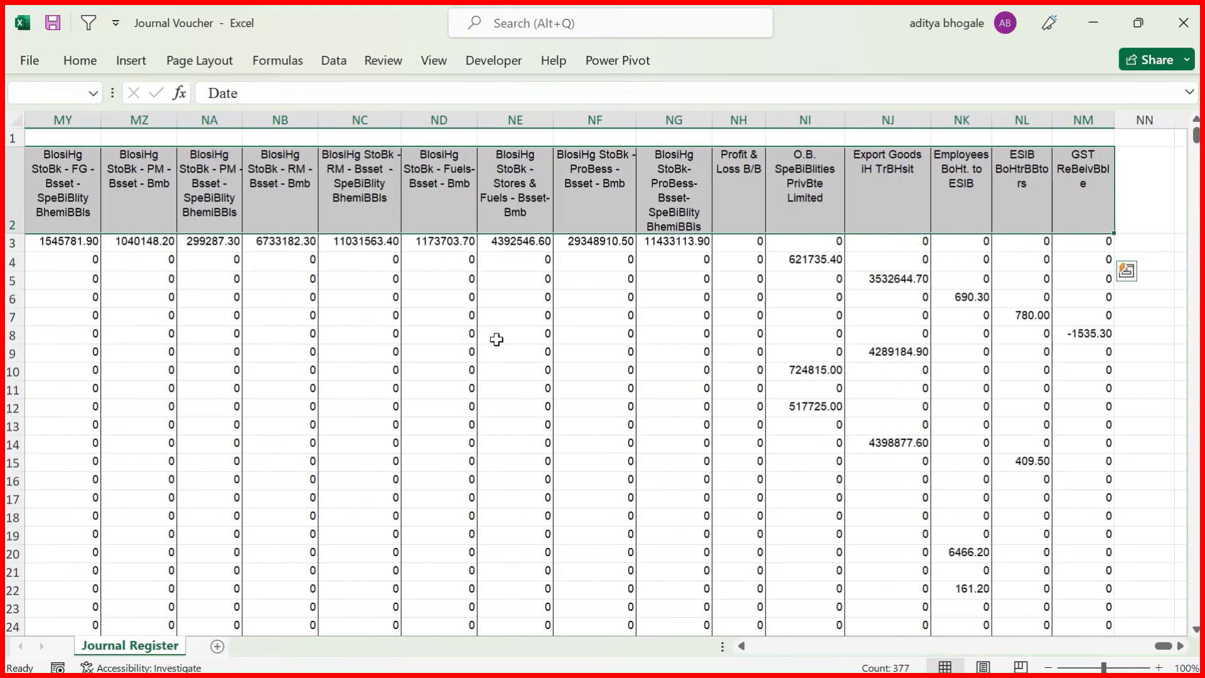
Step: Switch to the Purchase workbook and check where the Date column's data ends, including the rows just below it
key(alt+Tab)
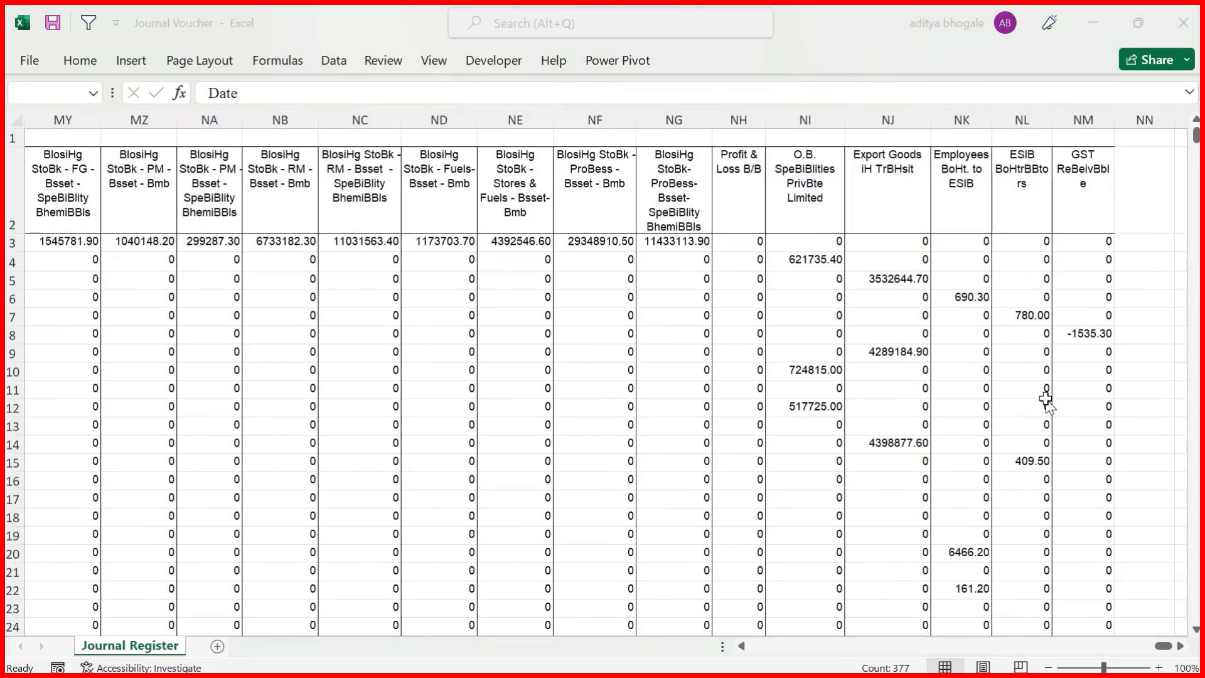
key(ctrl+shift+Right)
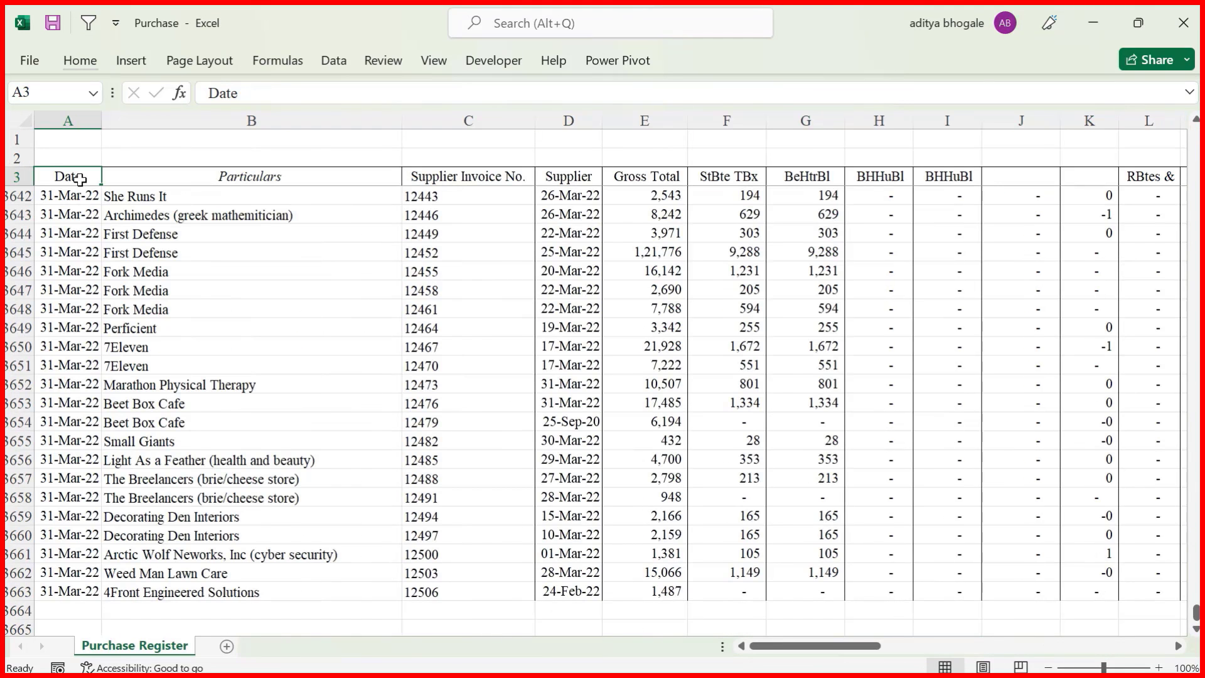
drag(80, 180, 562, 478)
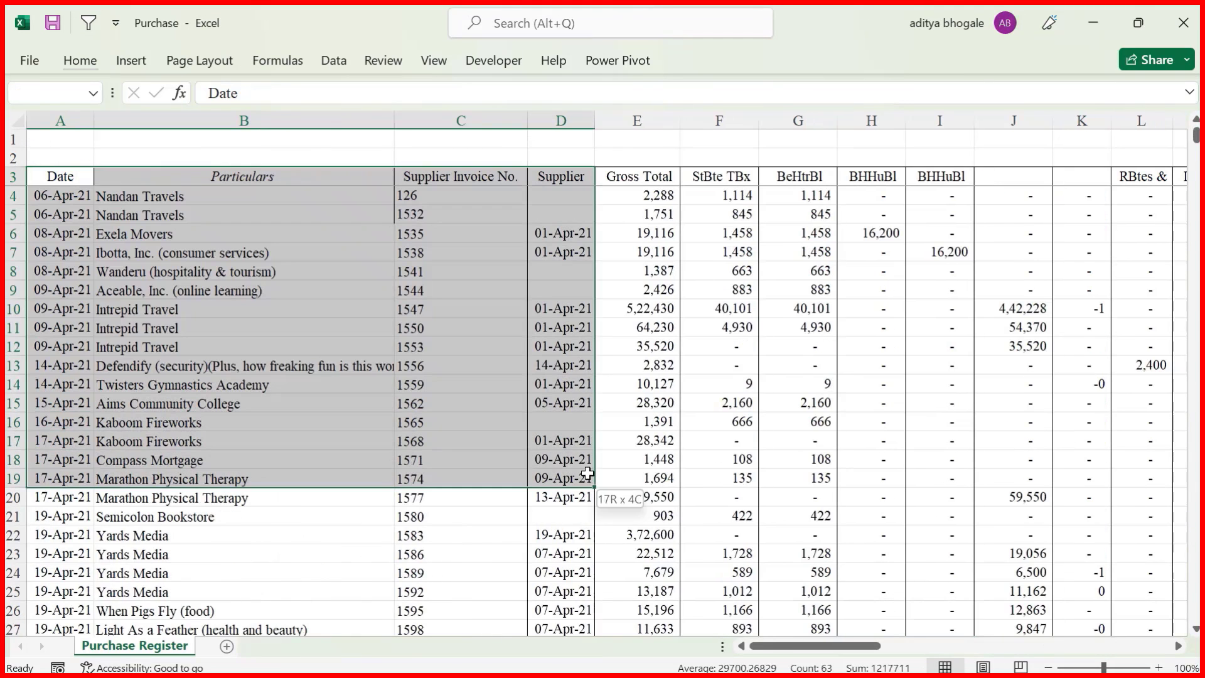
key(ctrl+Down)
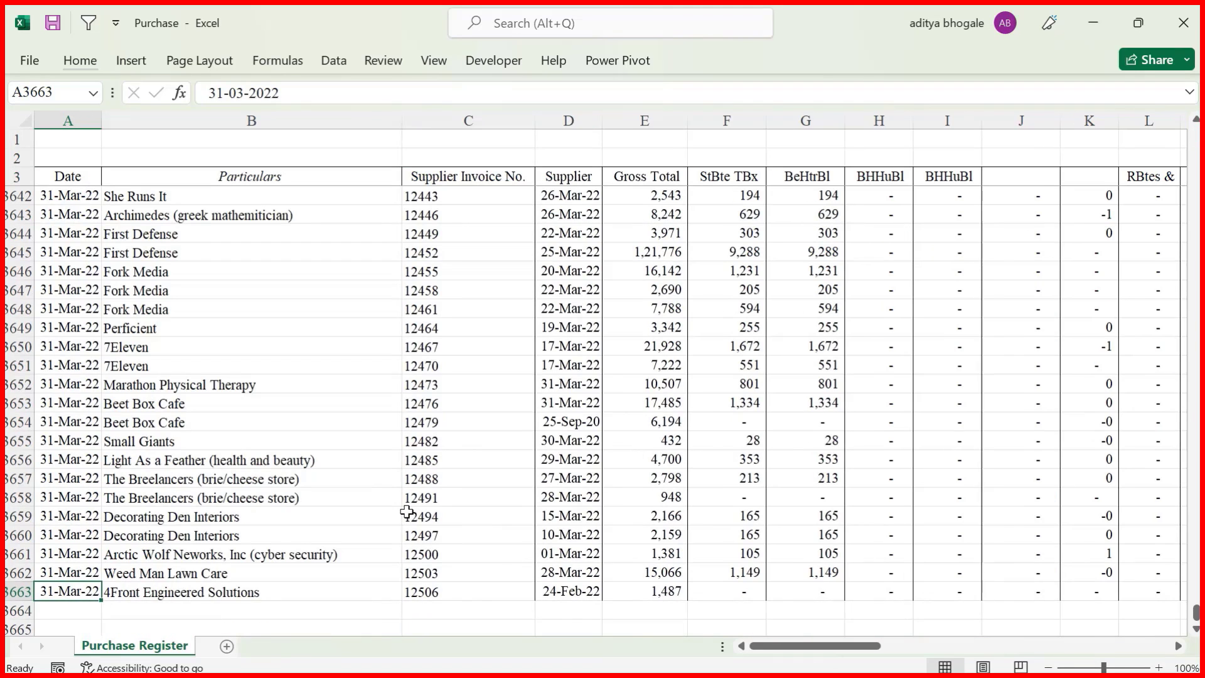
key(Down)
key(Down)
key(Down)
key(Down)
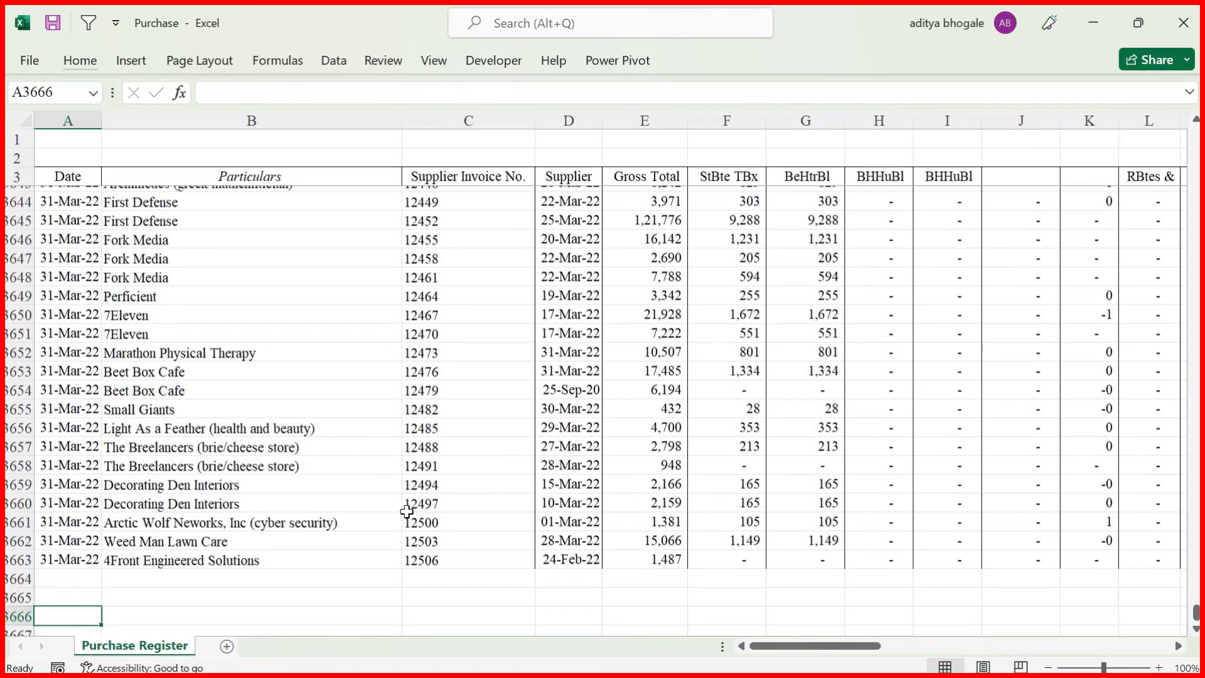
key(ctrl+Up)
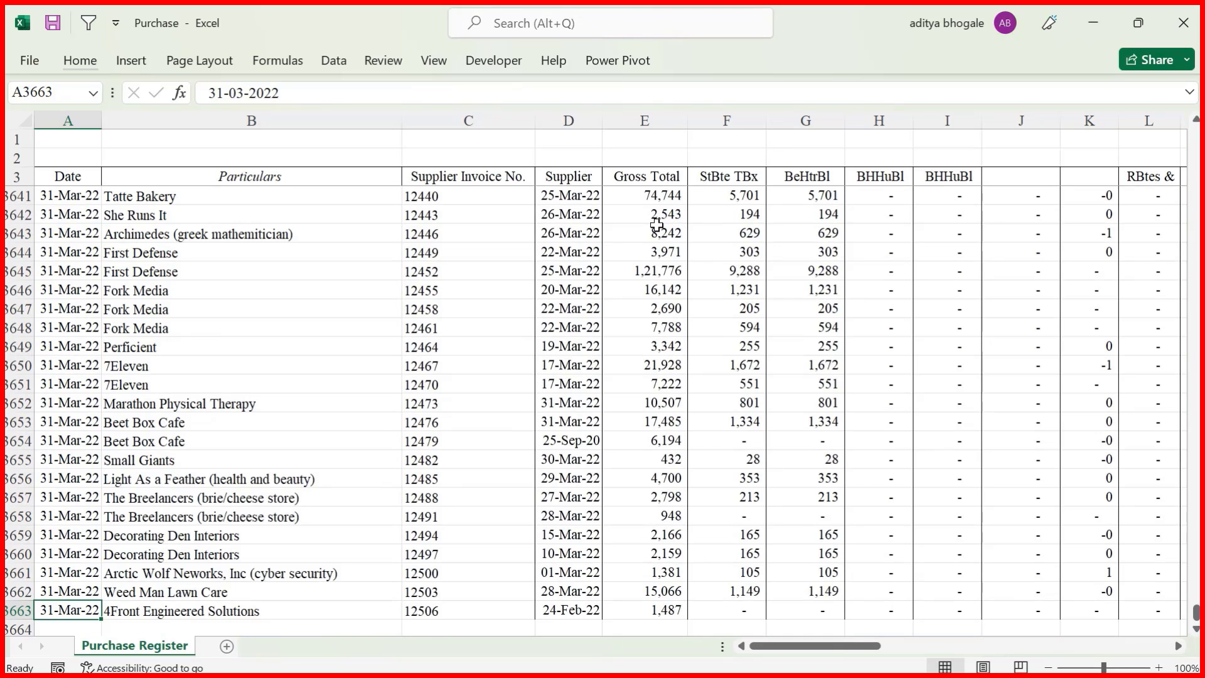
Step: Inspect the Purchase Register's header cells in row 3, including H3 and the Particulars header in B3
drag(333, 186, 809, 229)
click(902, 181)
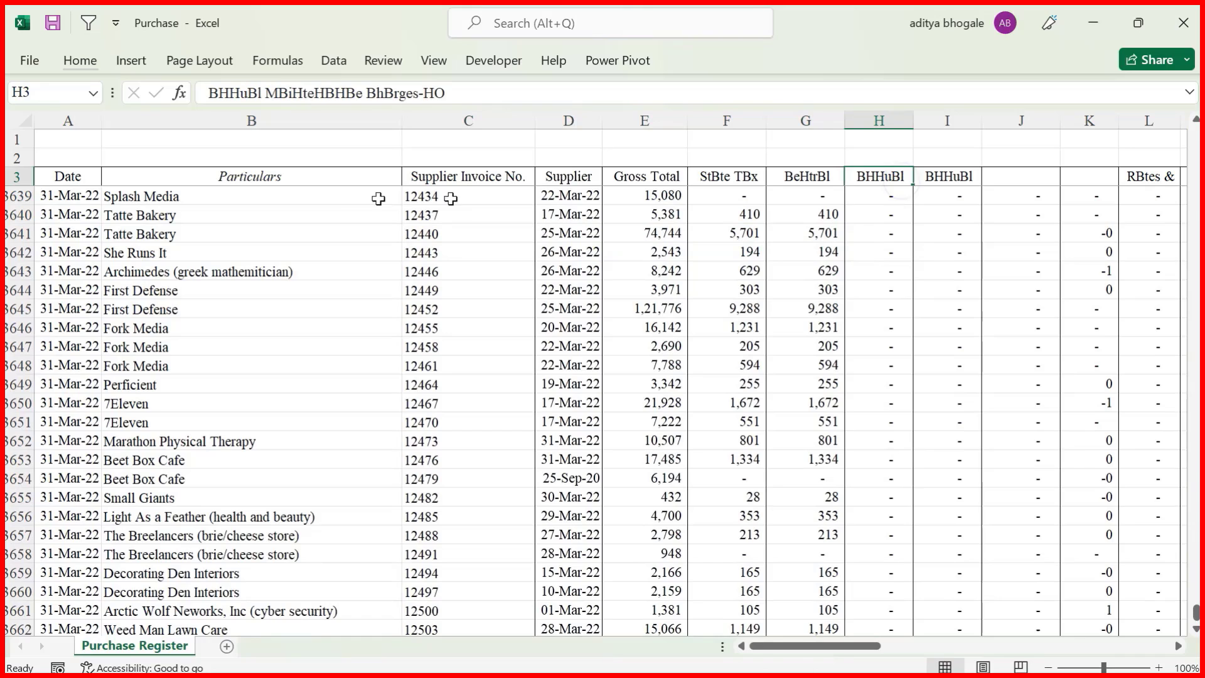
click(252, 180)
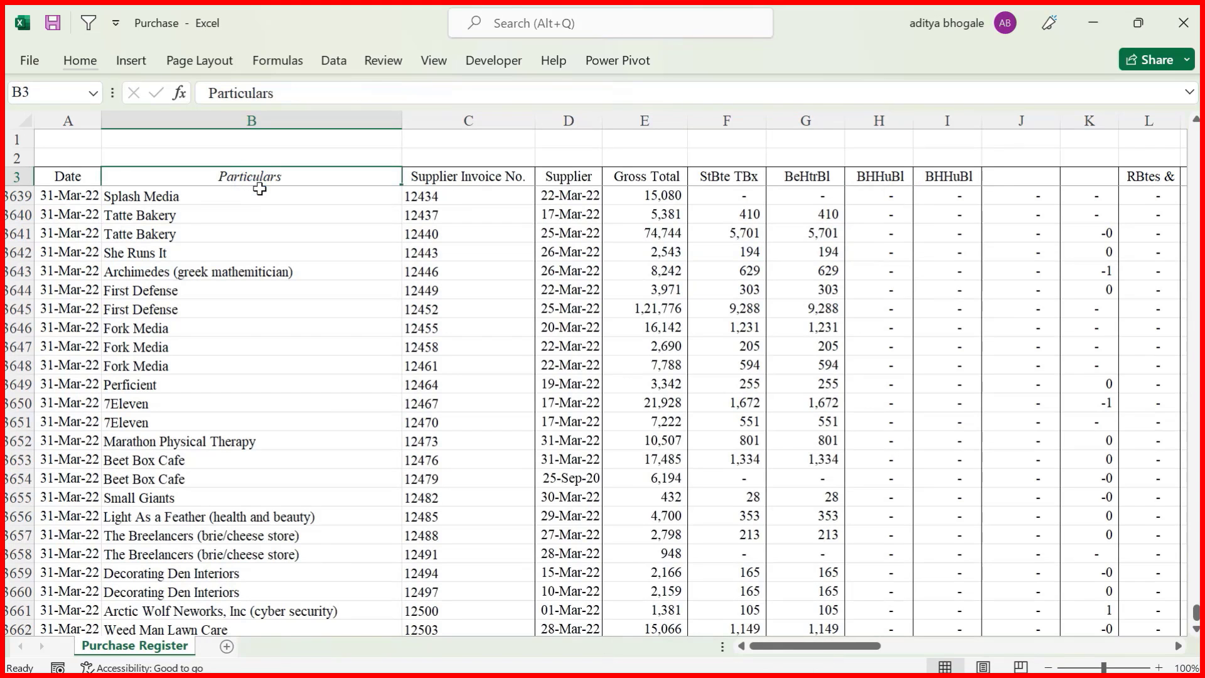
Step: Switch to the Journal Voucher workbook and return to the Date header in A2
key(alt+Tab)
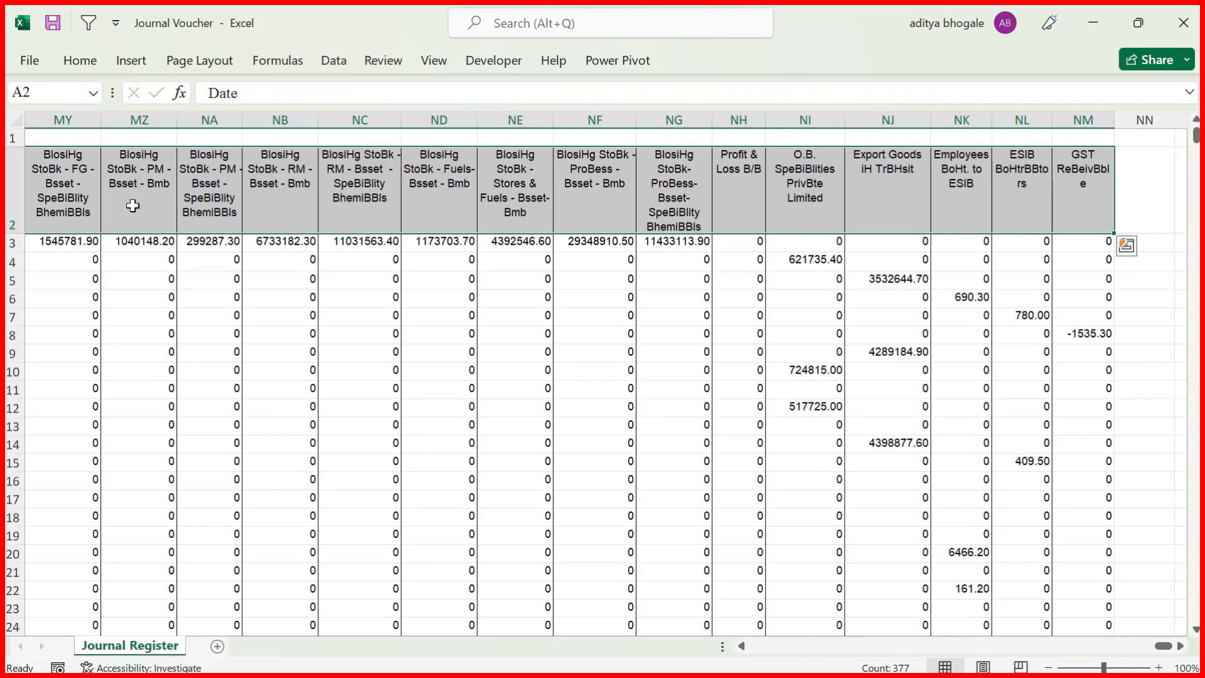
click(132, 205)
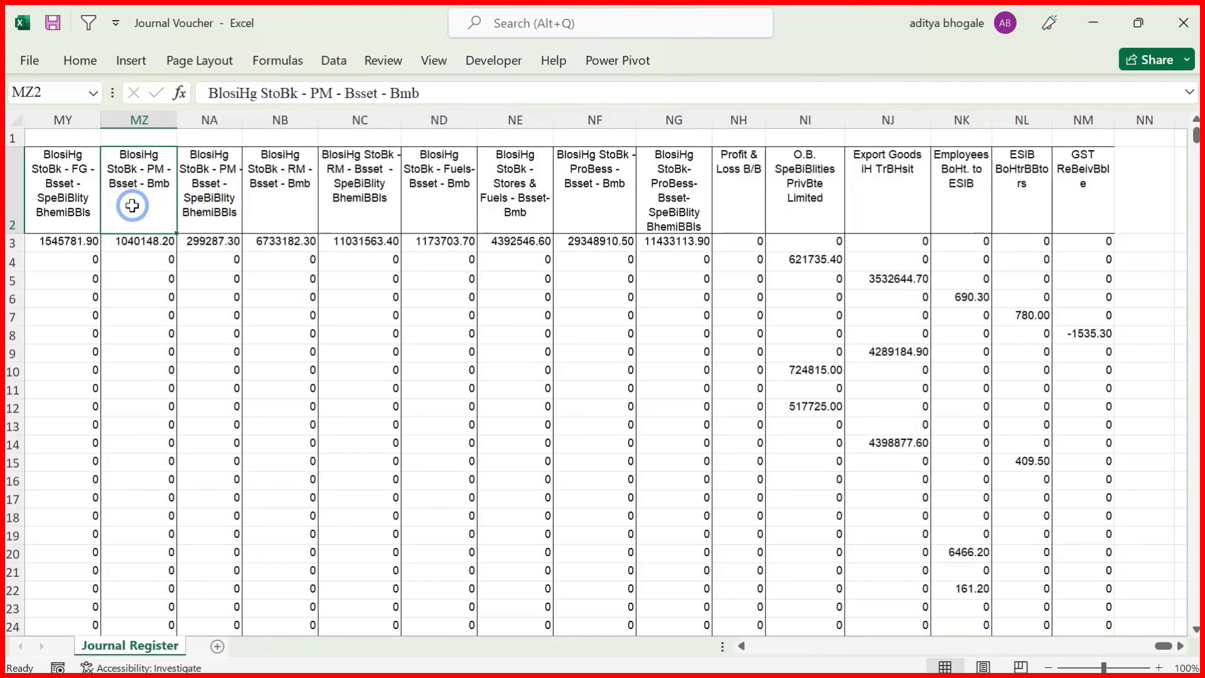
key(Home)
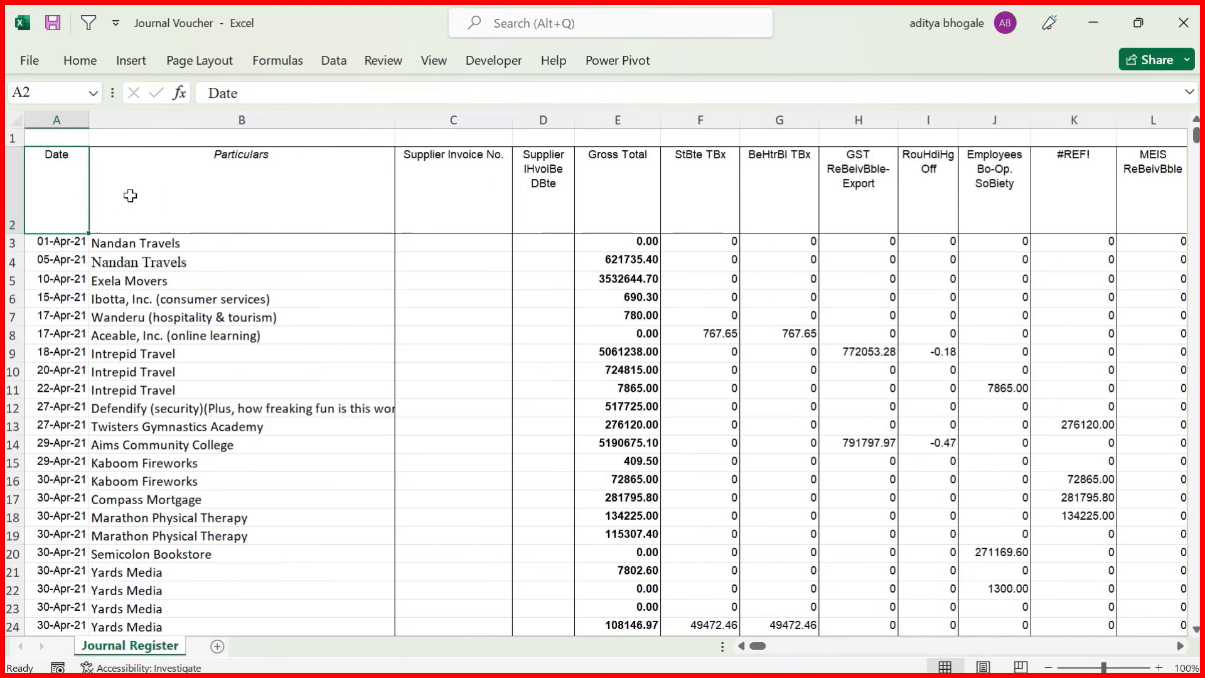
Step: Switch back to the Purchase workbook and check the columns beyond the register's last header, from AW onward
key(alt+Tab)
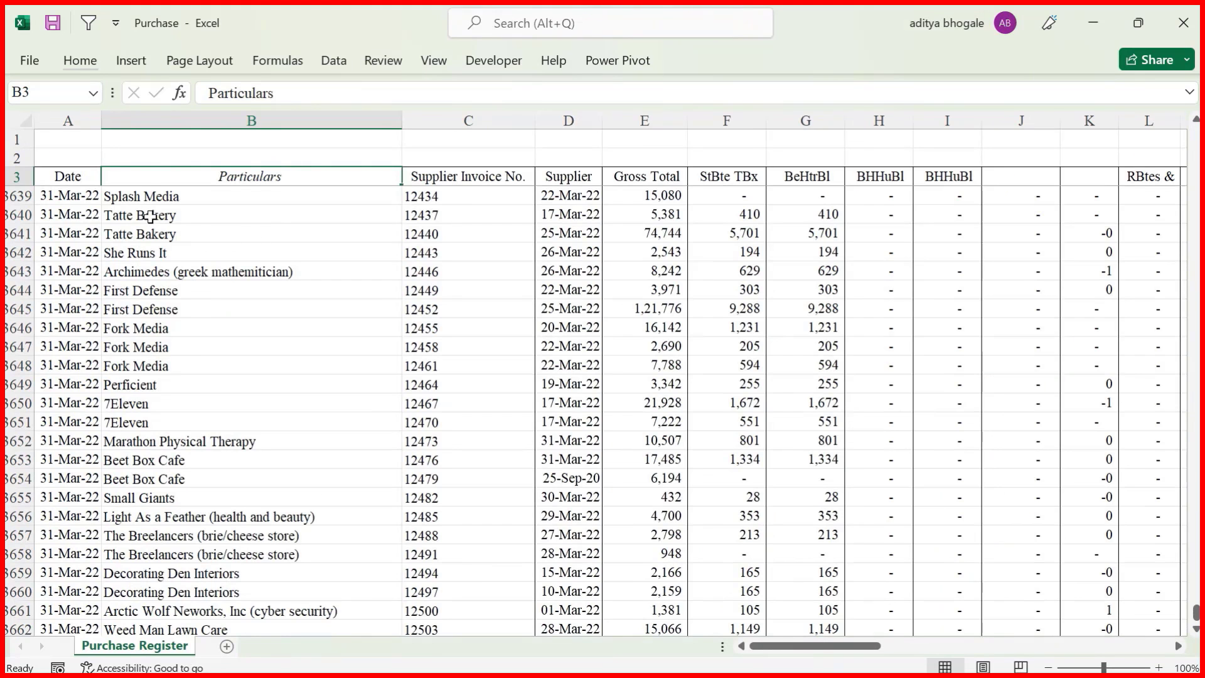
click(151, 215)
click(178, 345)
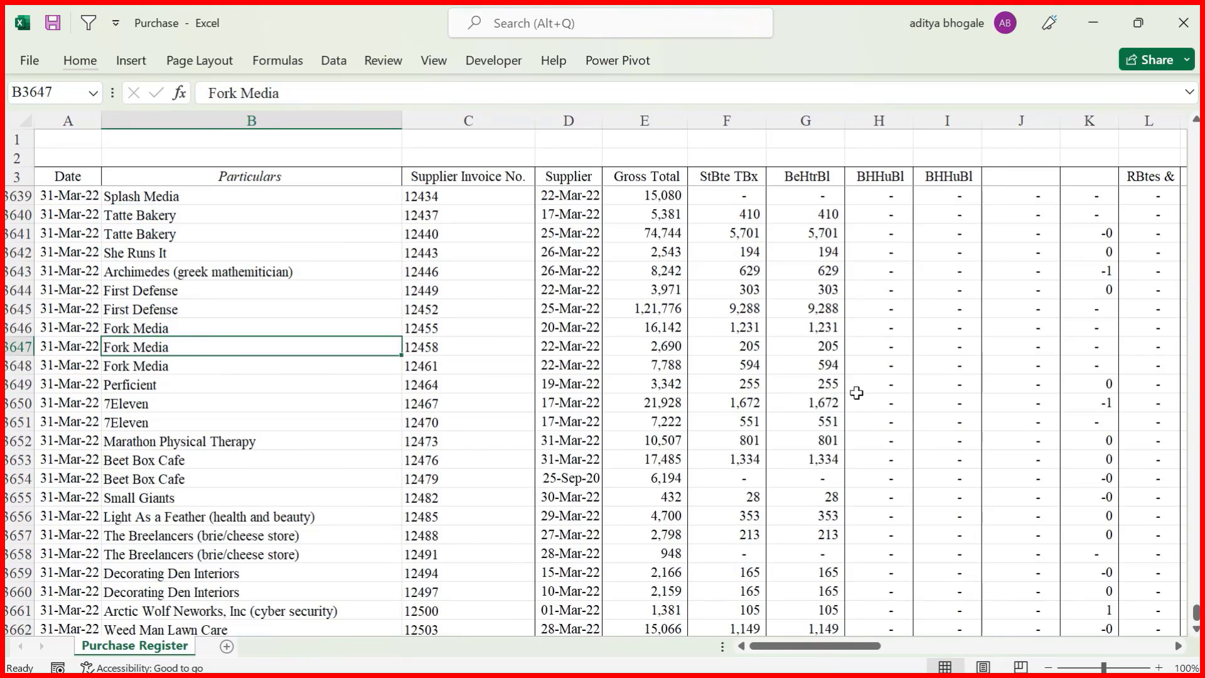
key(ctrl+Up)
key(ctrl+Right)
key(Right)
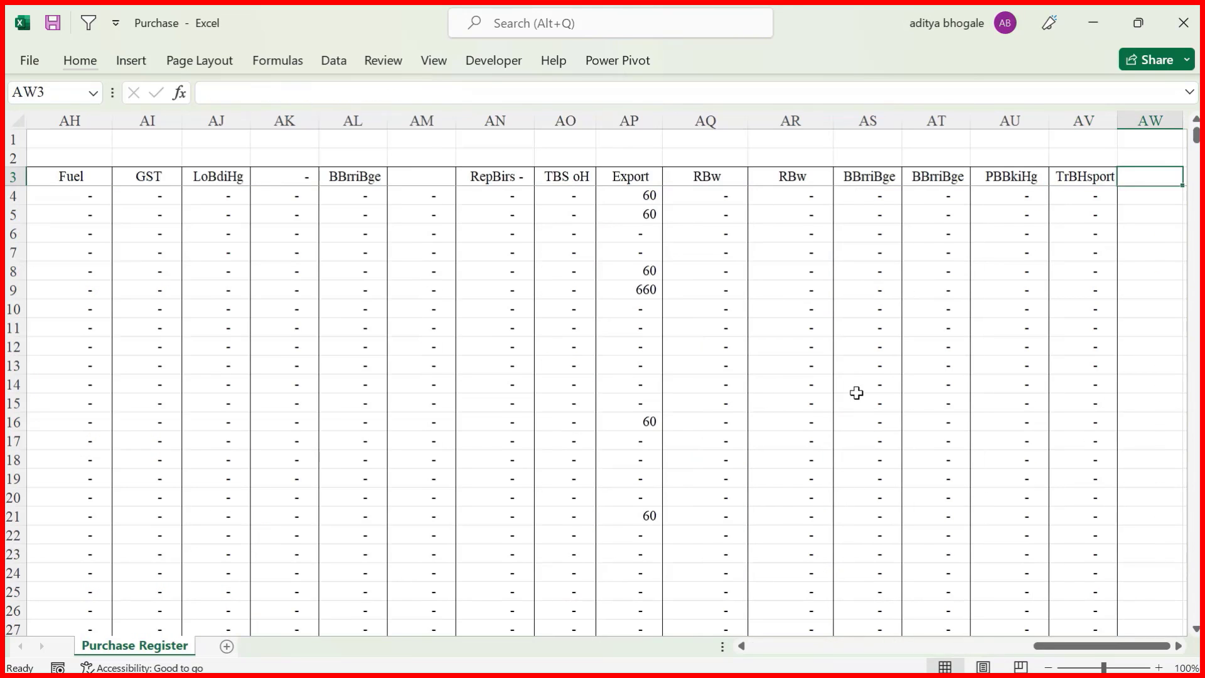
key(Right)
key(Right)
key(Right)
key(Right)
key(Right)
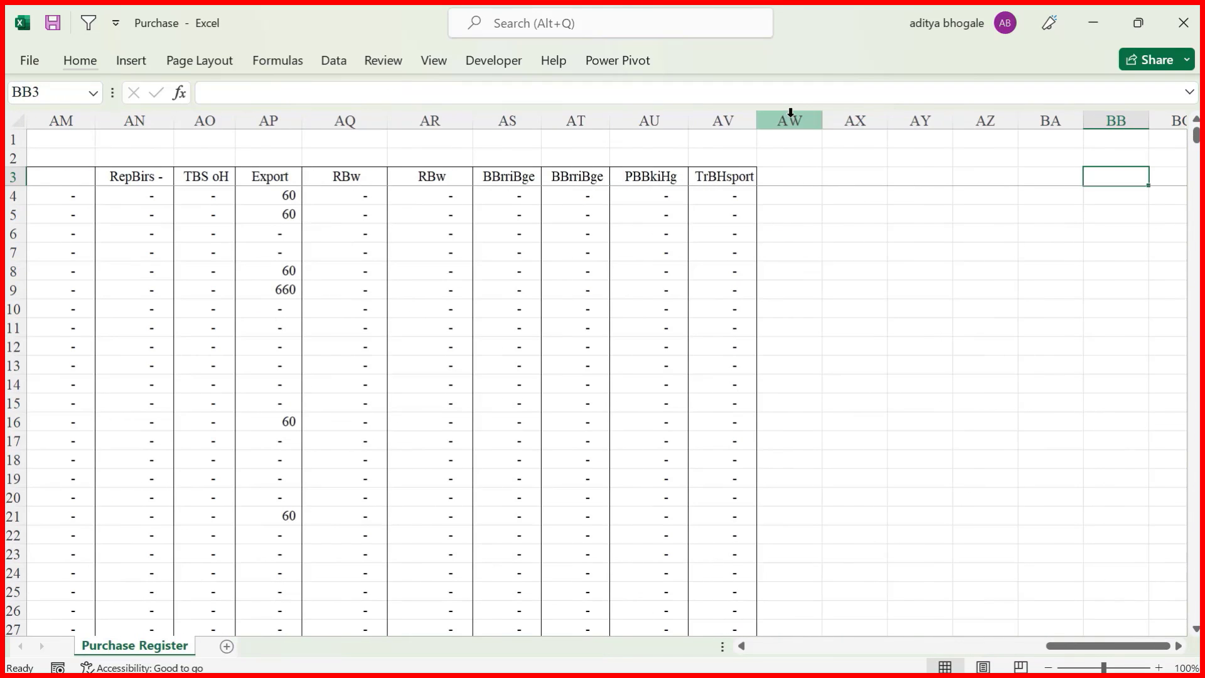
click(790, 118)
drag(790, 117, 1144, 126)
Step: Check where column AR's data ends and the row beneath it, and return to the Date header in A3
click(407, 170)
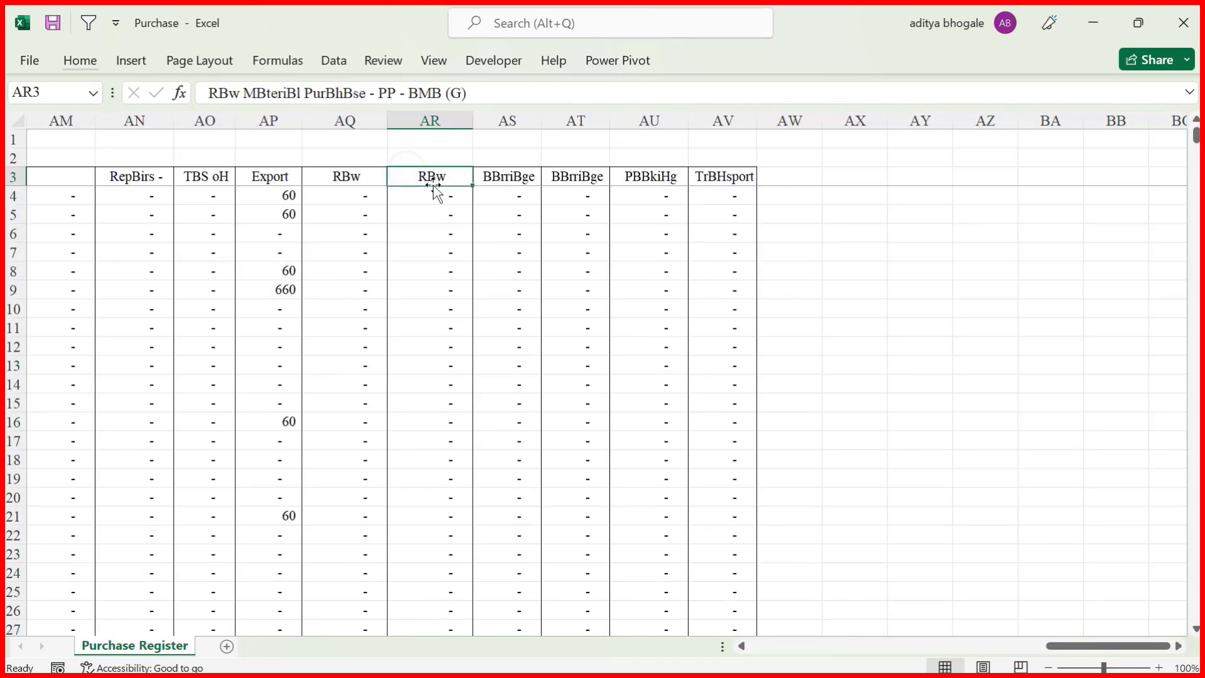
key(ctrl+Down)
key(Down)
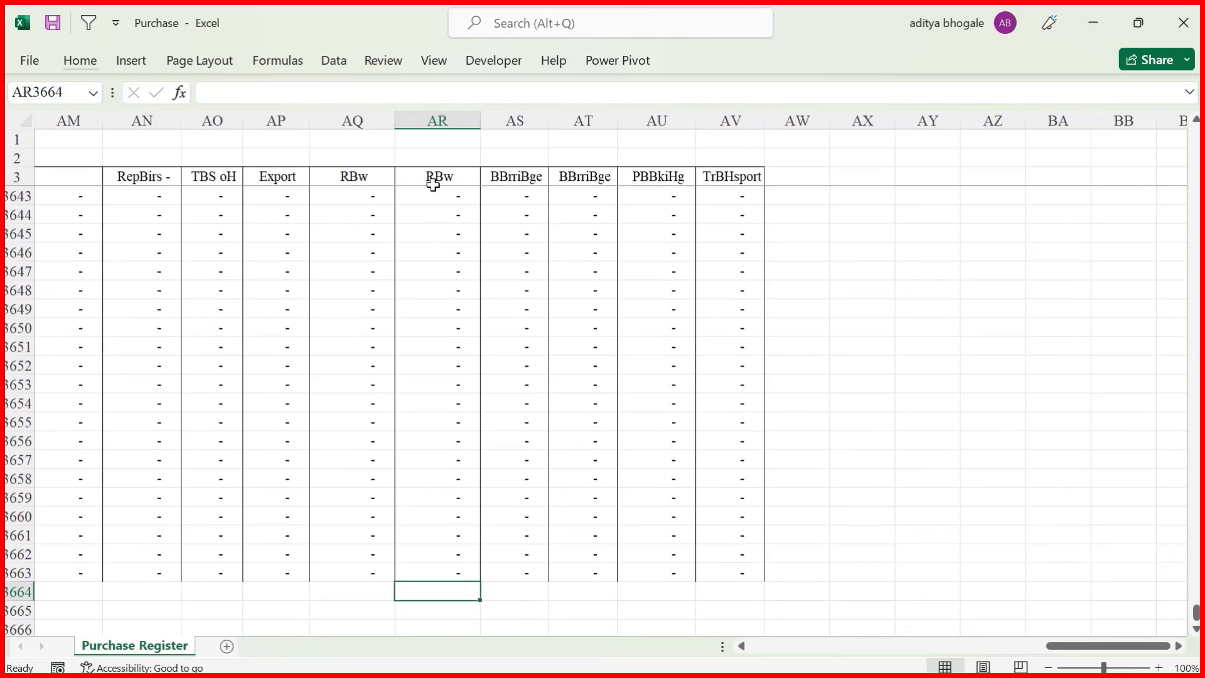
key(Home)
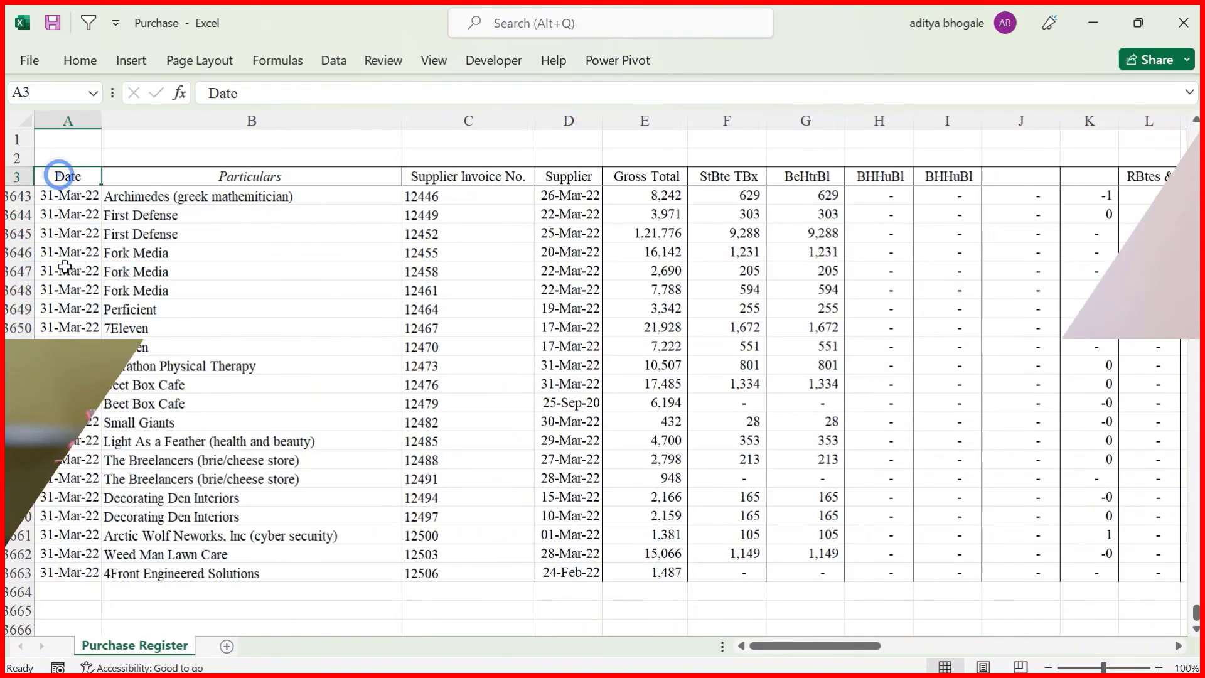
Step: Check how far the header row in row 3 of the Purchase Register extends, and return to the sheet's start
drag(60, 176, 209, 287)
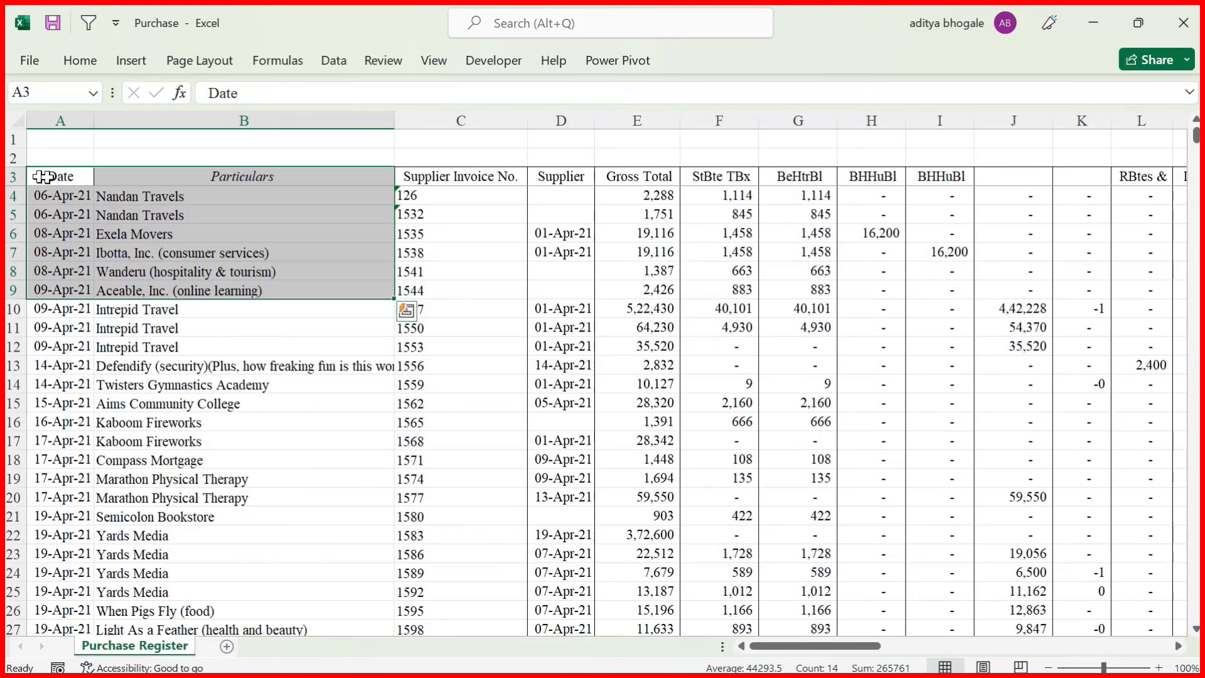
click(63, 177)
key(ctrl+shift+Right)
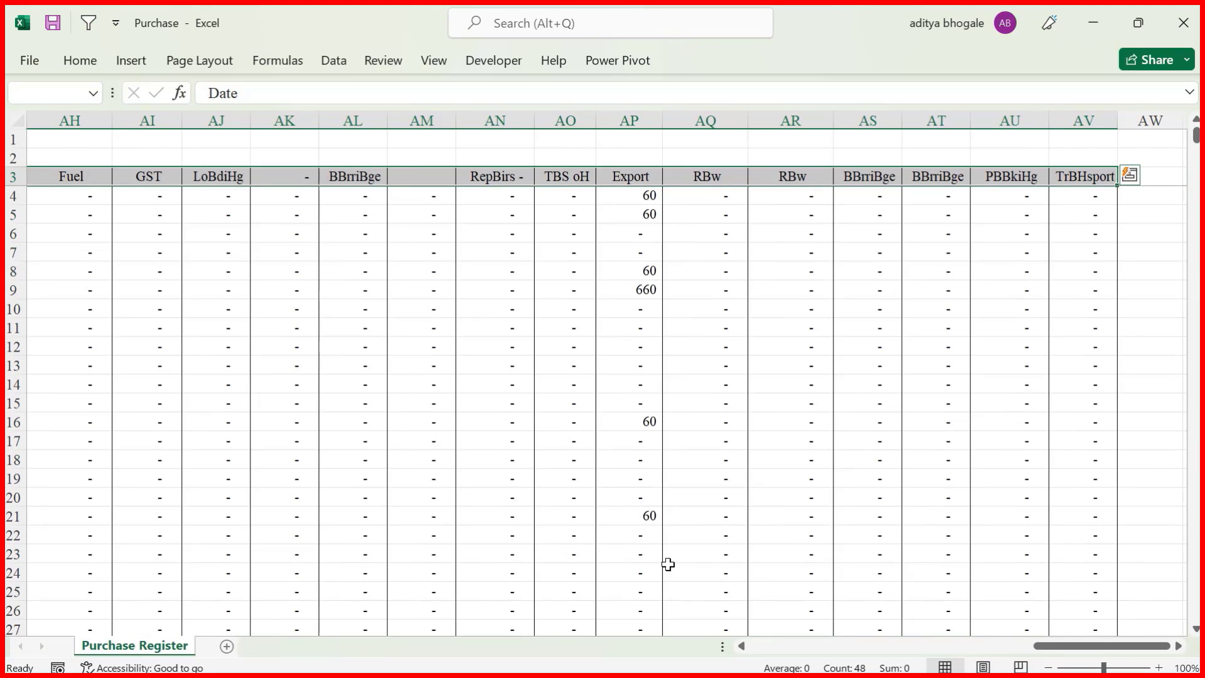
key(Home)
key(ctrl+Home)
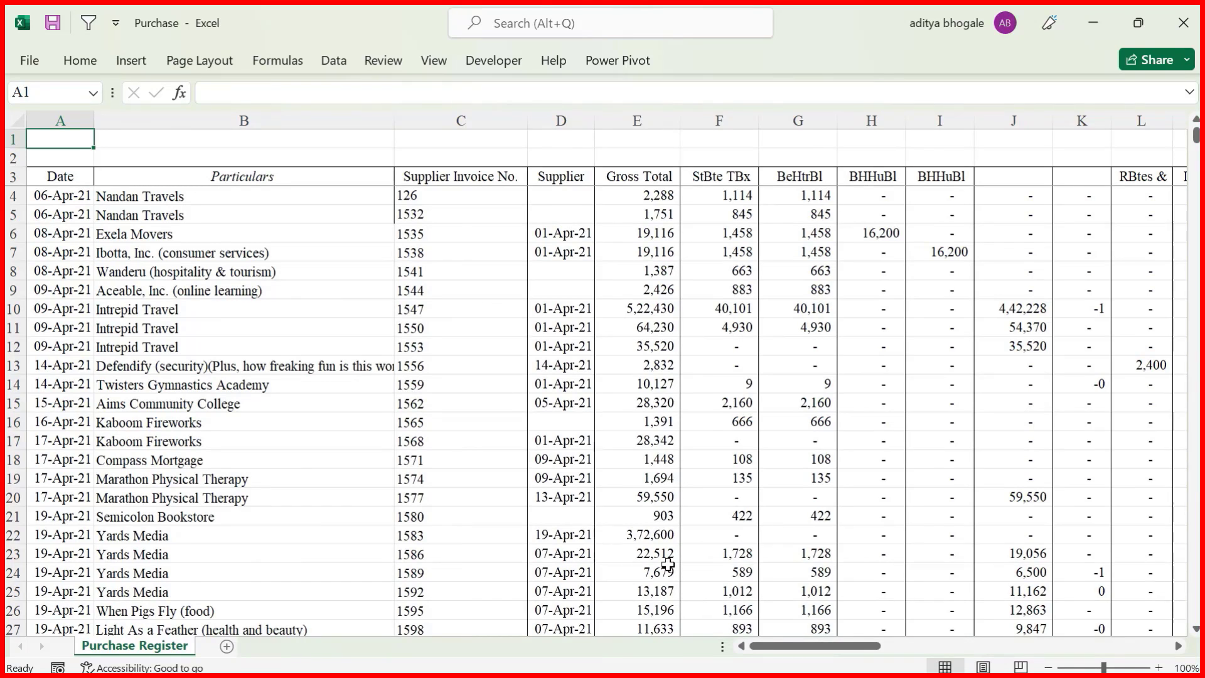
Step: Number the columns in row 2 above the Purchase Register headers, starting with 1 and 2 and filling the series through 48 in AV2
click(75, 158)
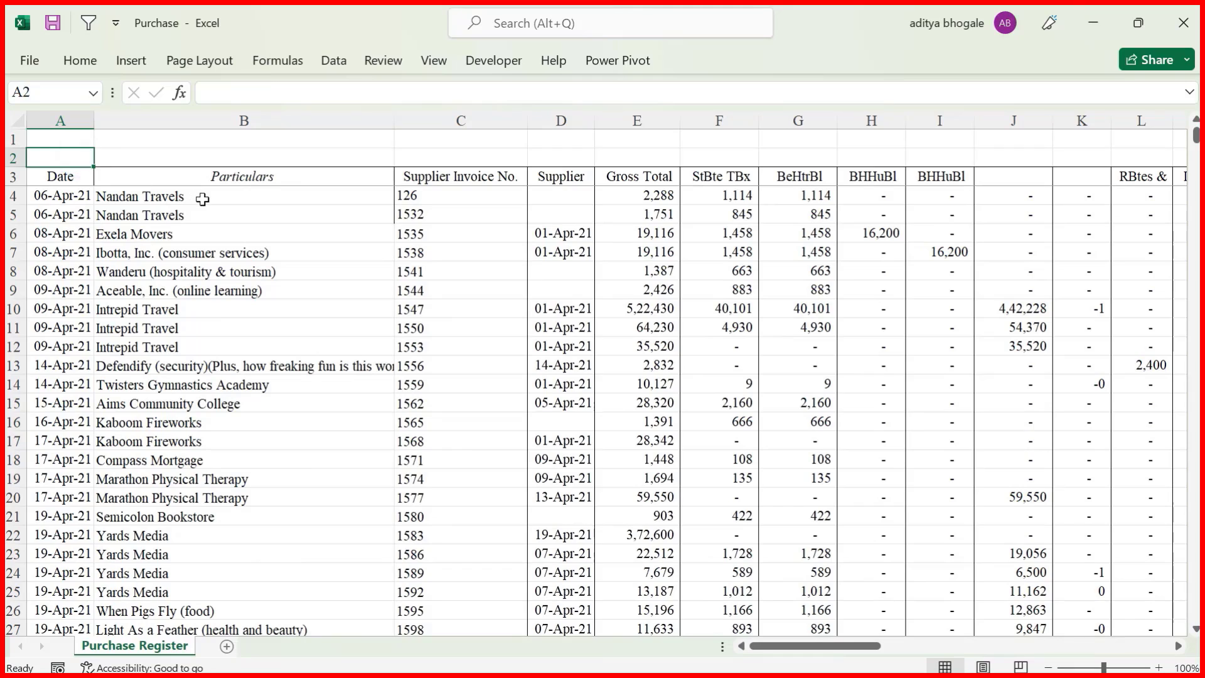
text(1)
key(Tab)
text(2)
key(Return)
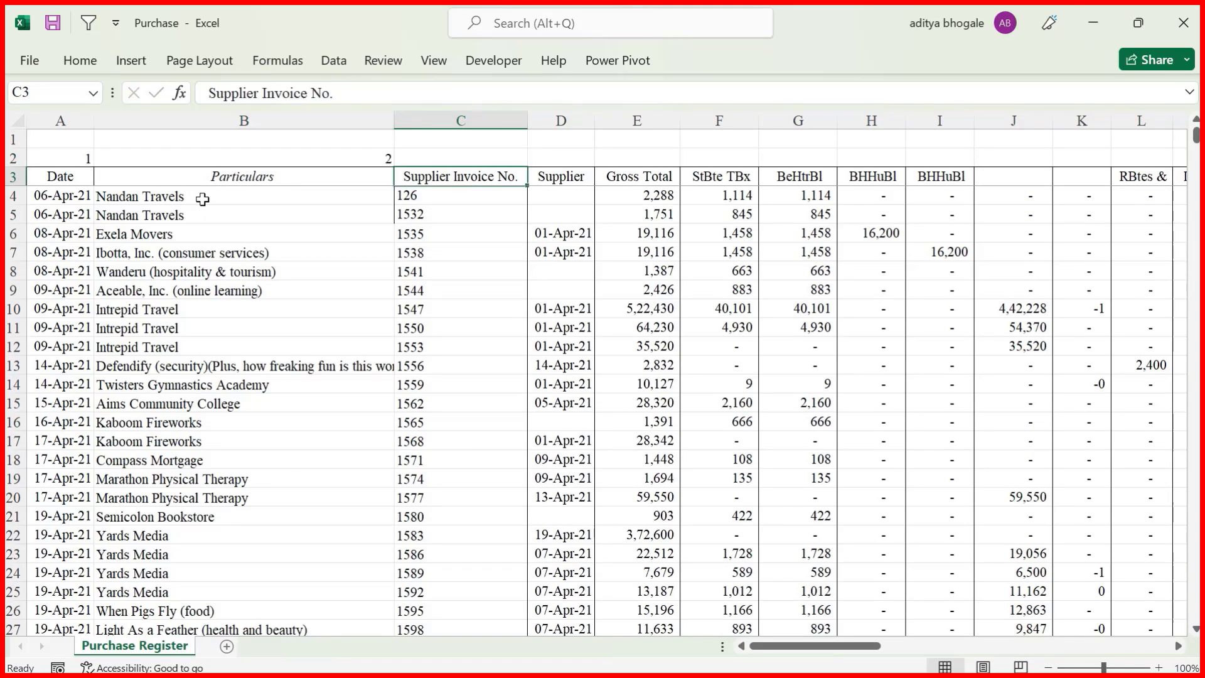
click(72, 153)
drag(73, 153, 1004, 159)
click(1000, 157)
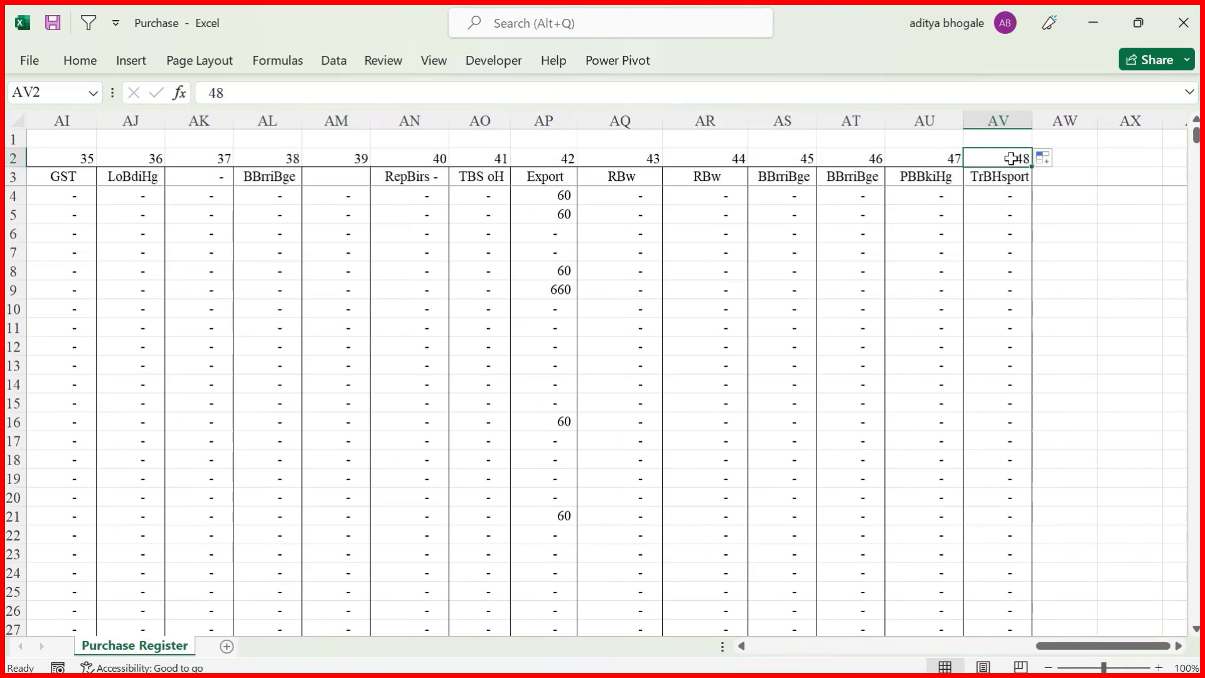
key(ctrl+Left)
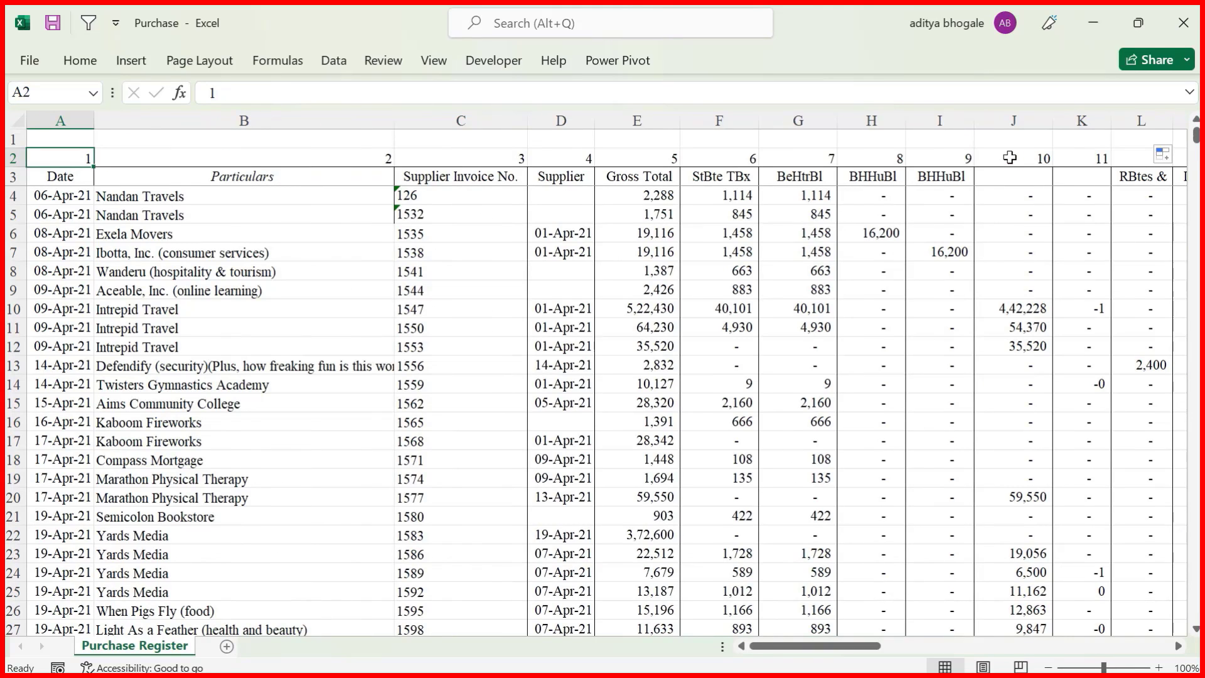
Step: Compare the header row of the Journal Voucher workbook with the numbered headers in the Purchase workbook
key(alt+Tab)
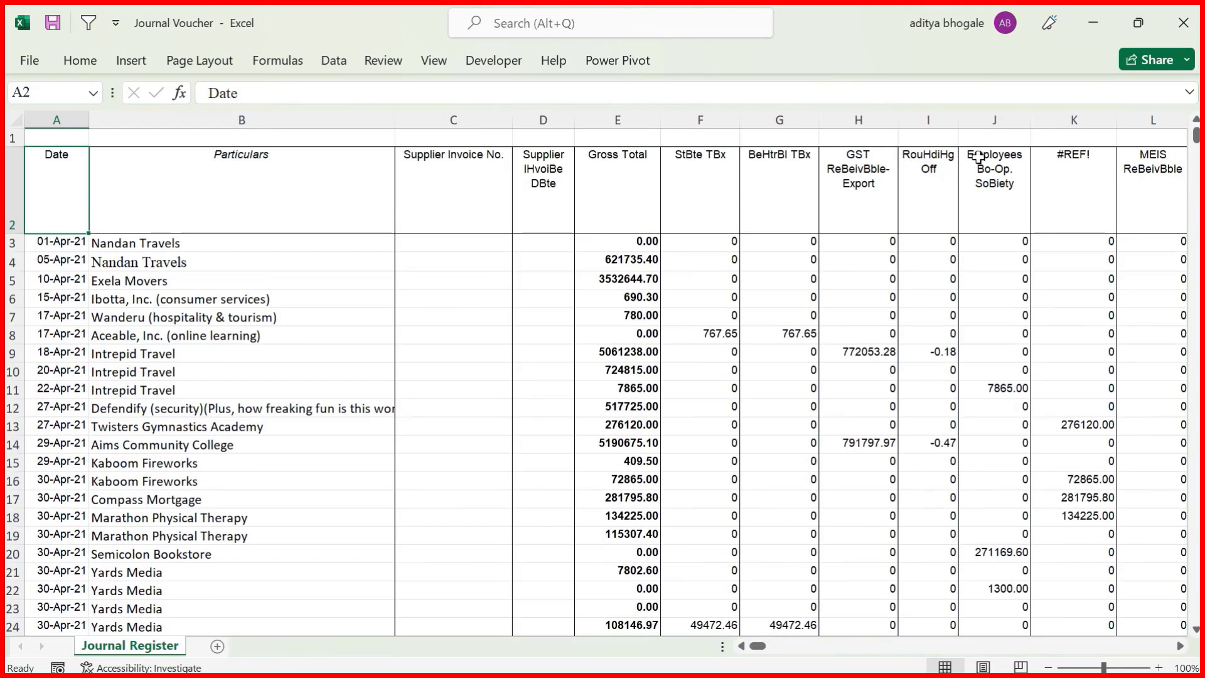
key(Up)
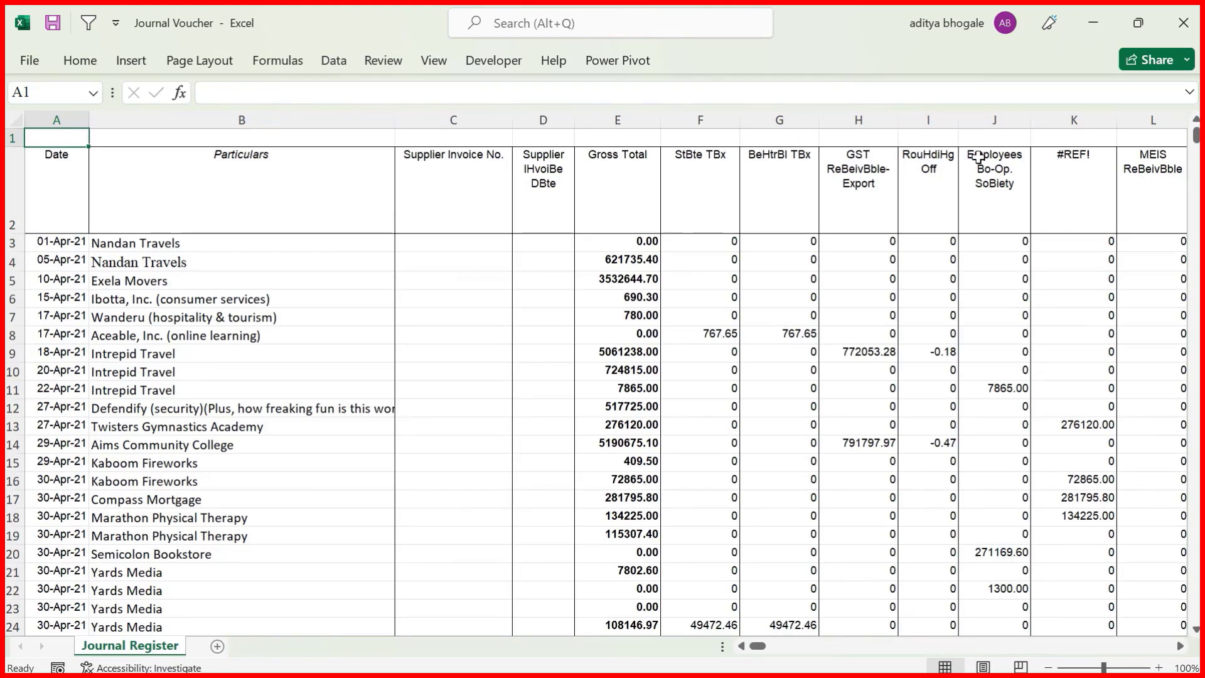
click(72, 181)
key(alt+Tab)
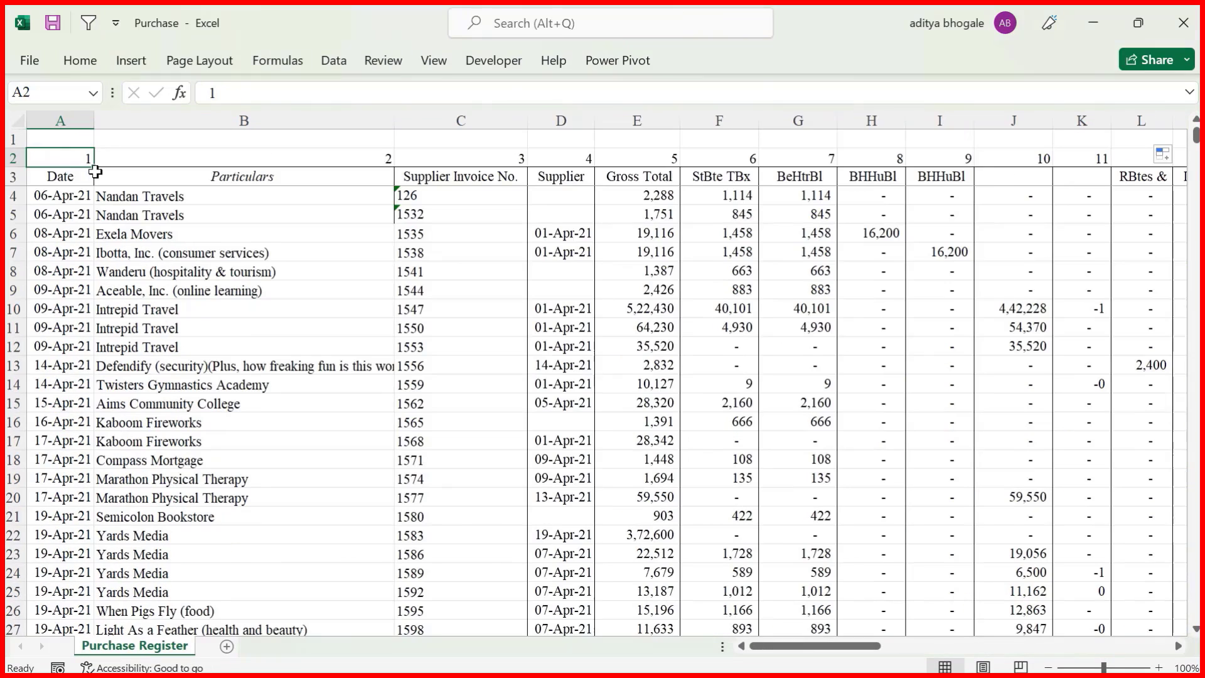
Step: In cell A1 of the Journal Voucher workbook, start an INDEX formula with the Purchase Register range $A$2:$AV$2 as its array
key(alt+Tab)
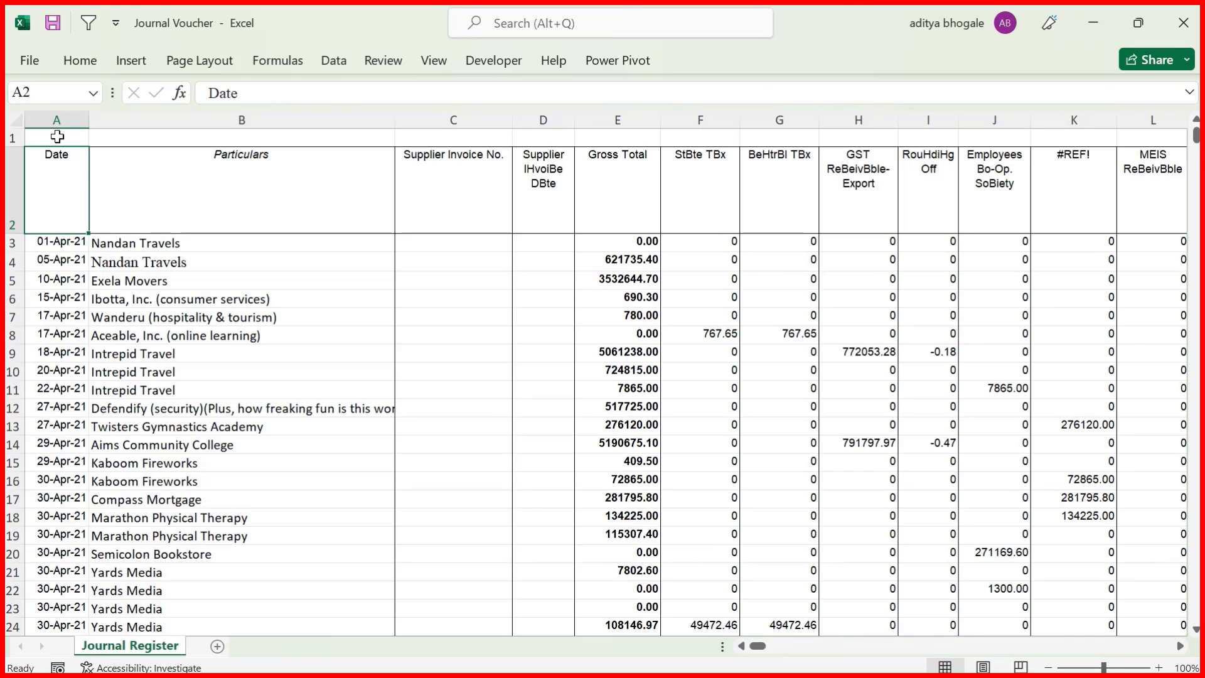
click(57, 138)
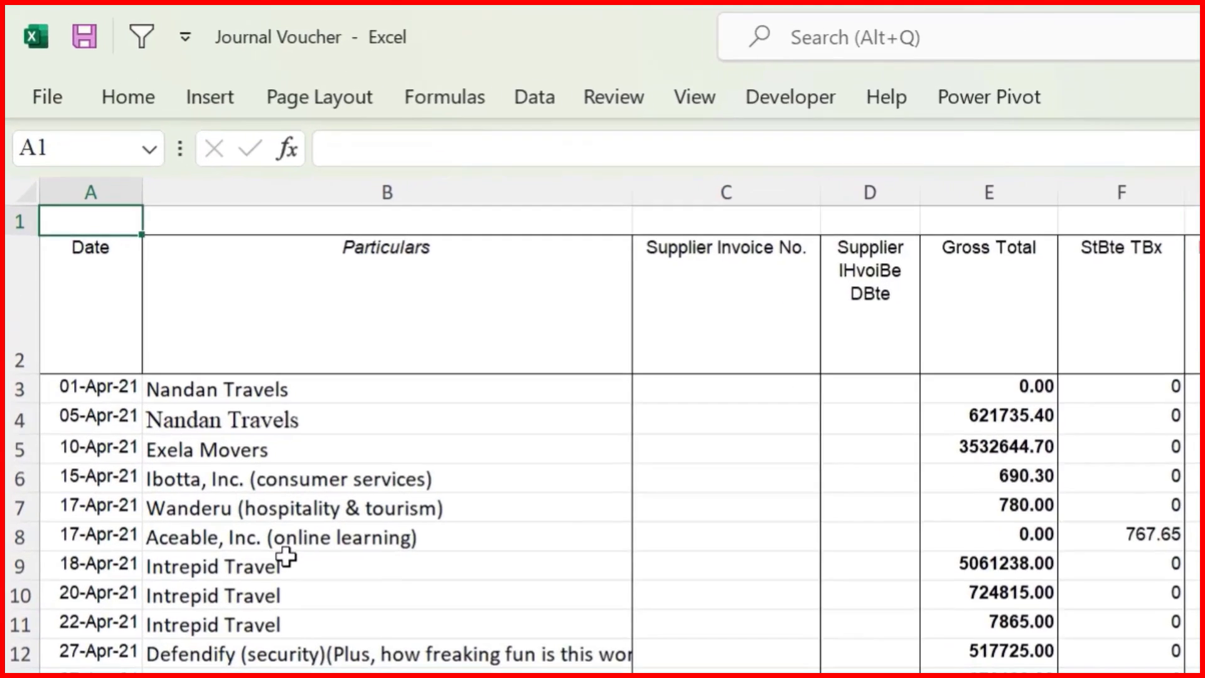
text(=ind)
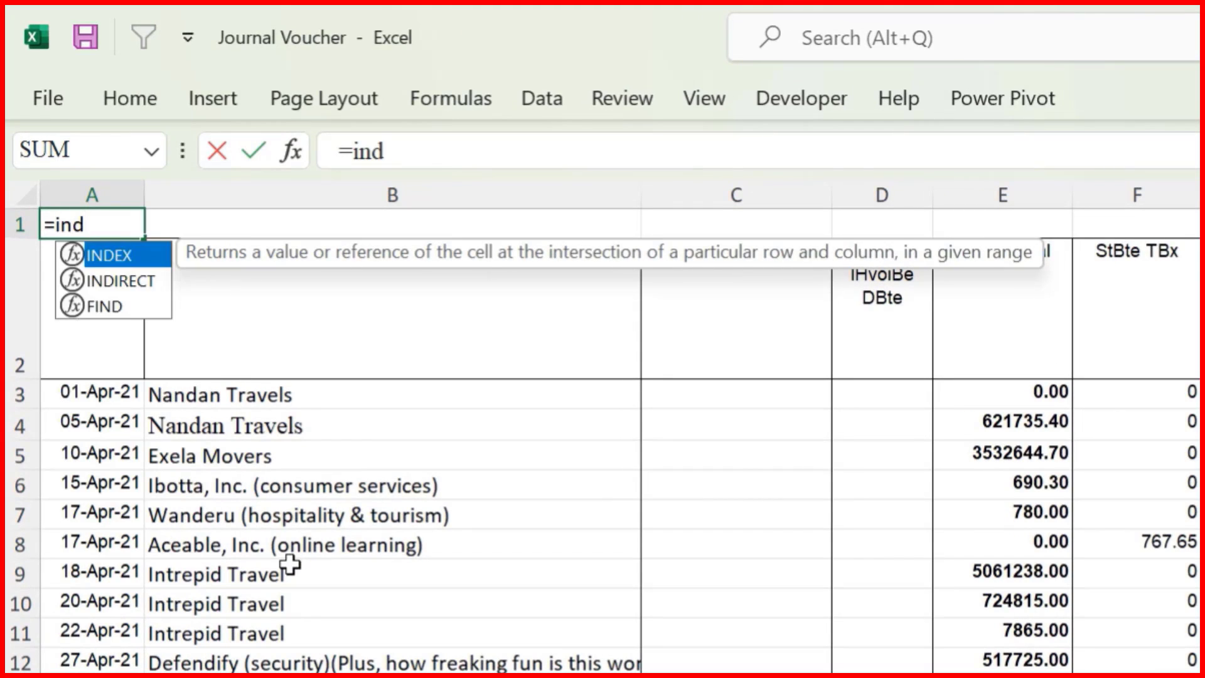
key(Tab)
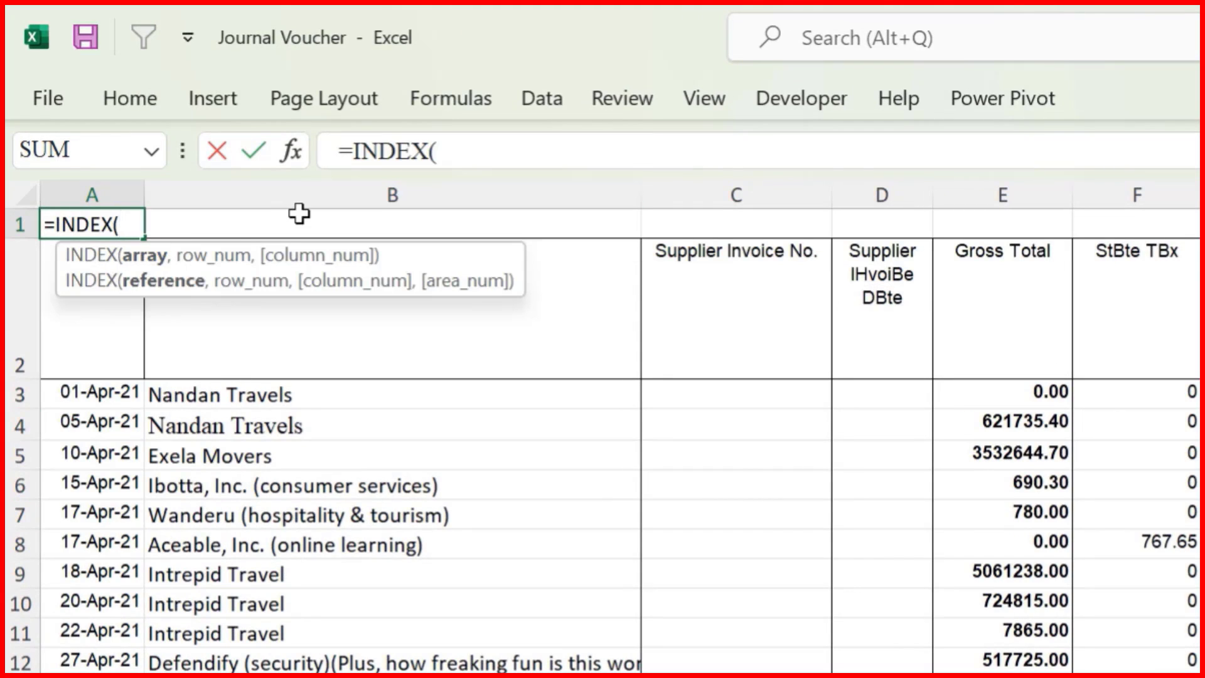
key(ctrl+Tab)
click(55, 258)
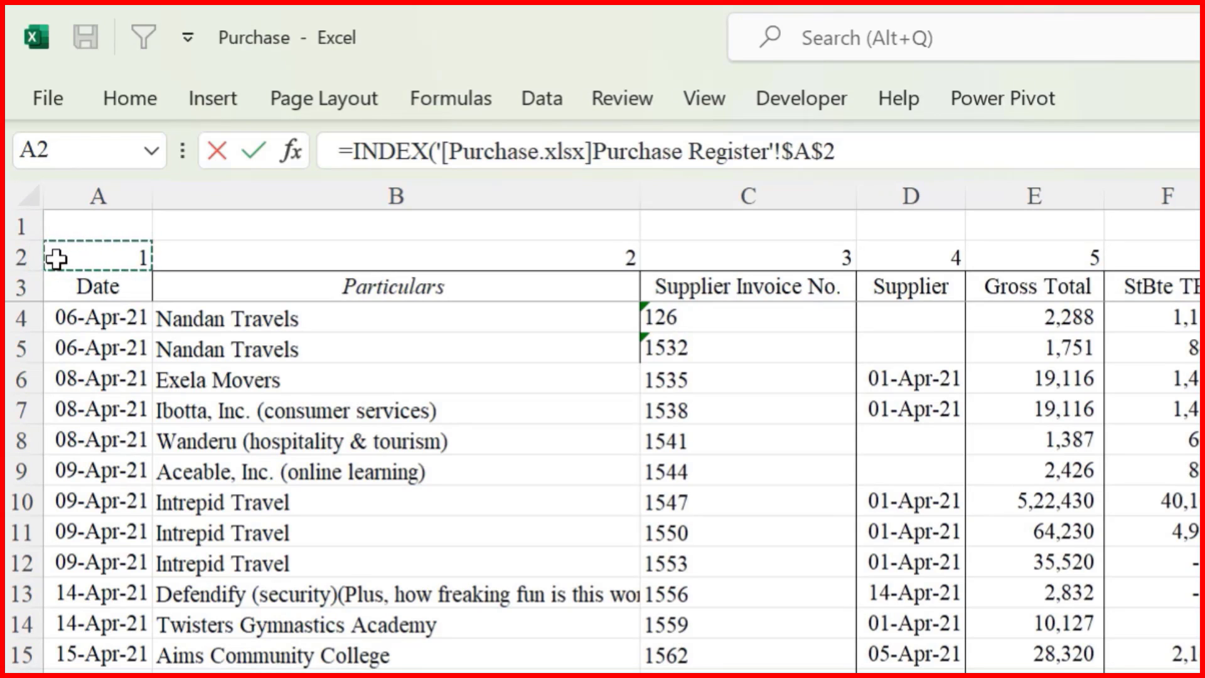
key(ctrl+shift+Right)
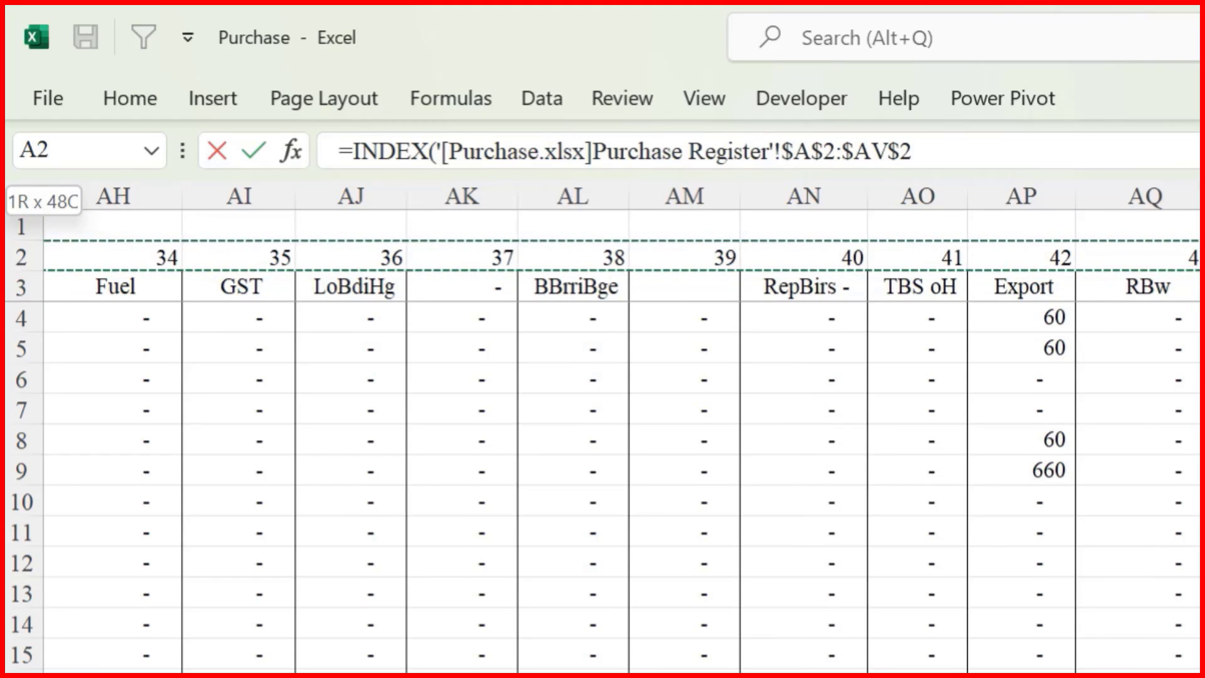
key(F4)
text(,)
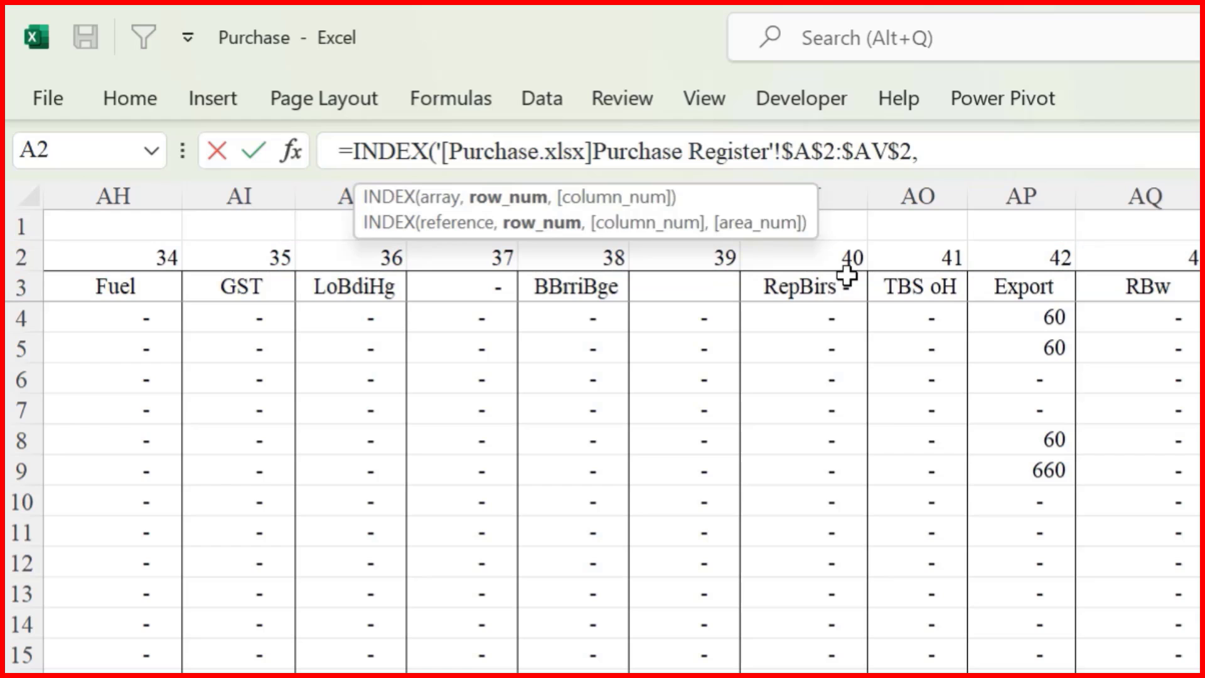
Step: Nest a MATCH function as the INDEX row number, using the Journal Voucher's Date header in A2 as the lookup value
text(mat)
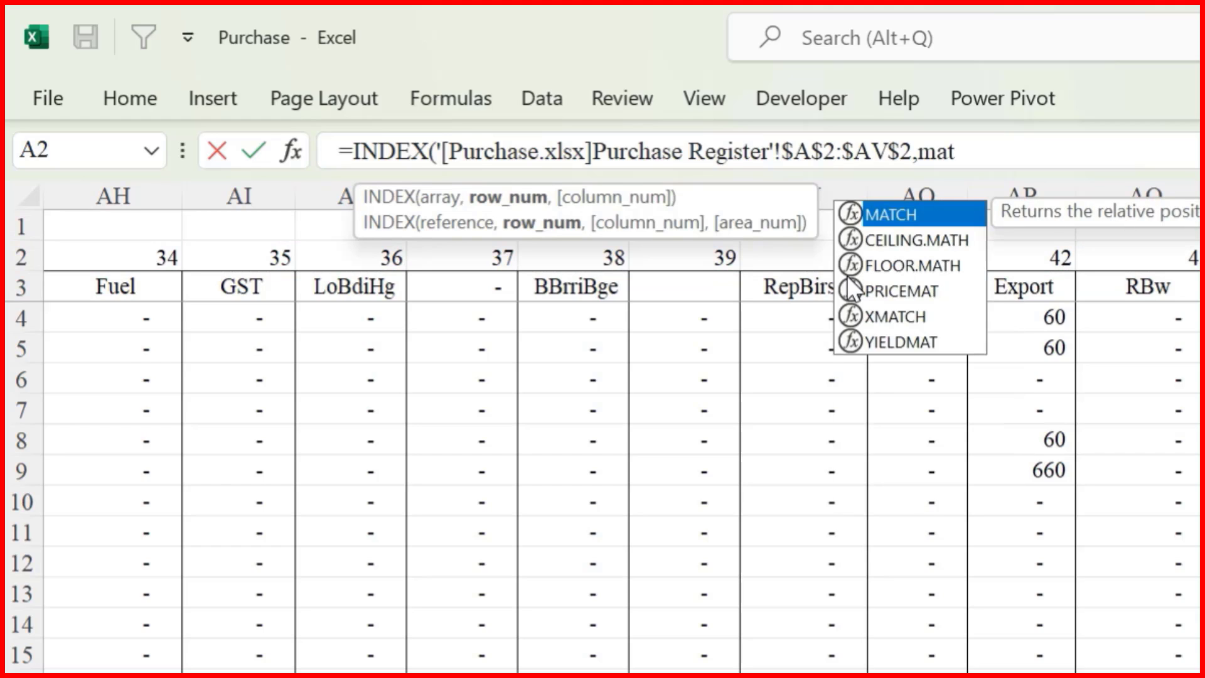
key(Tab)
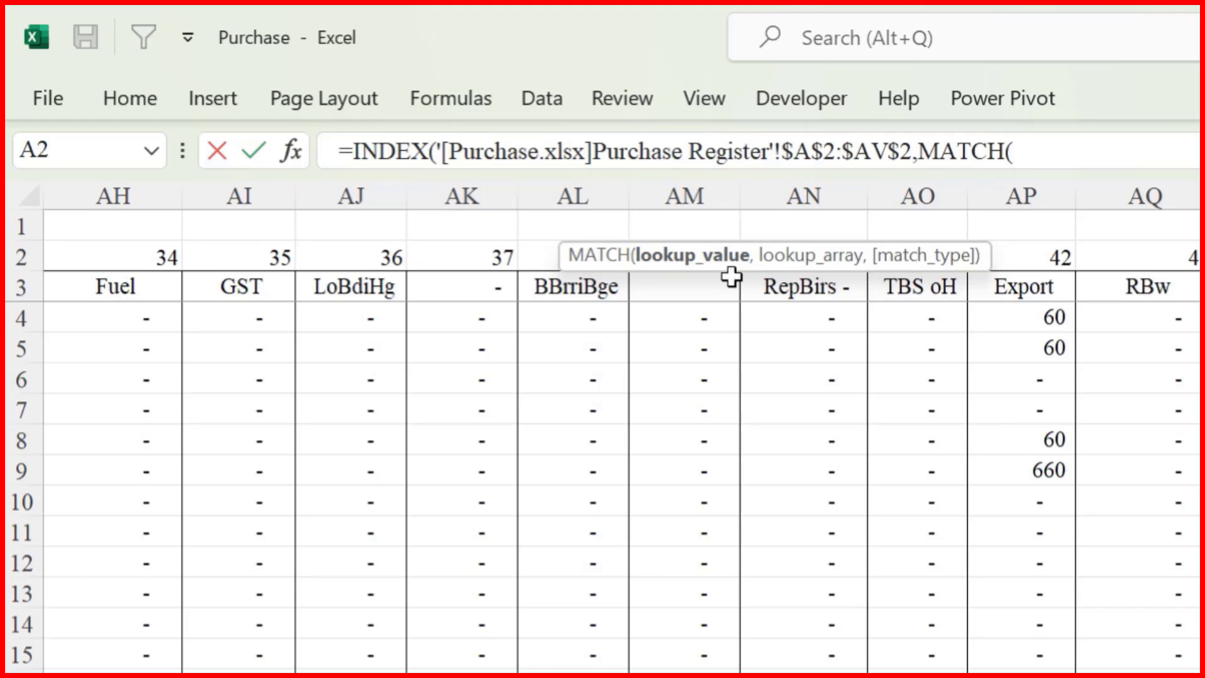
key(ctrl+Tab)
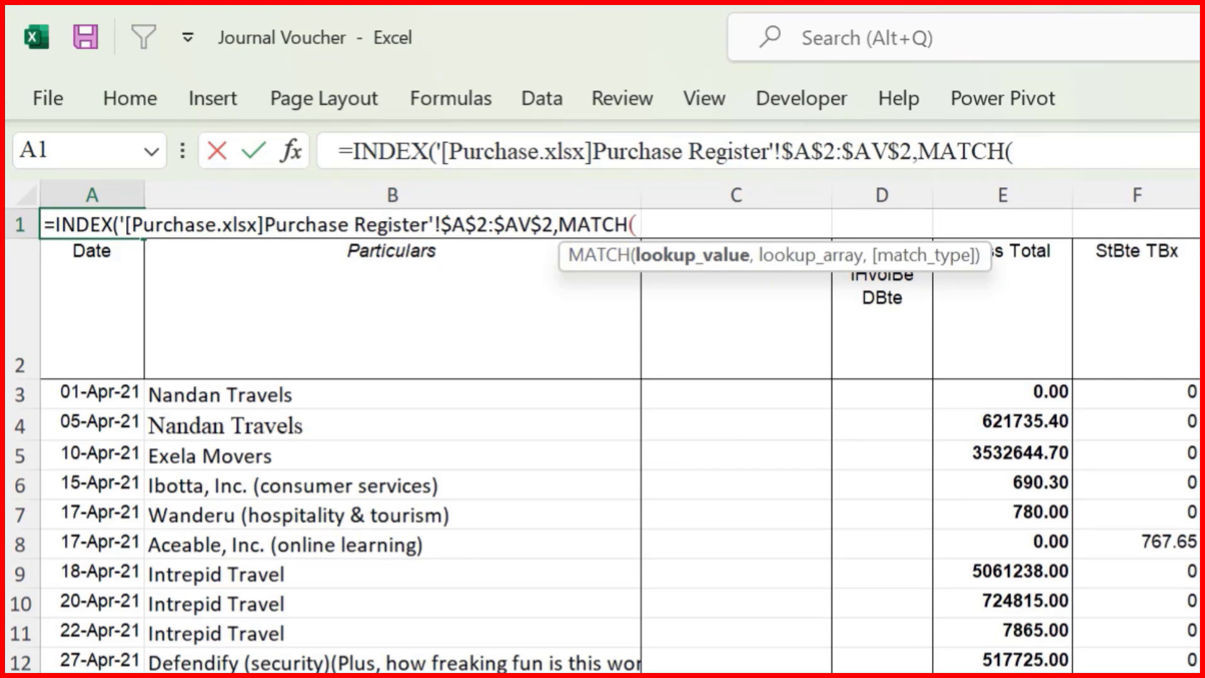
click(114, 287)
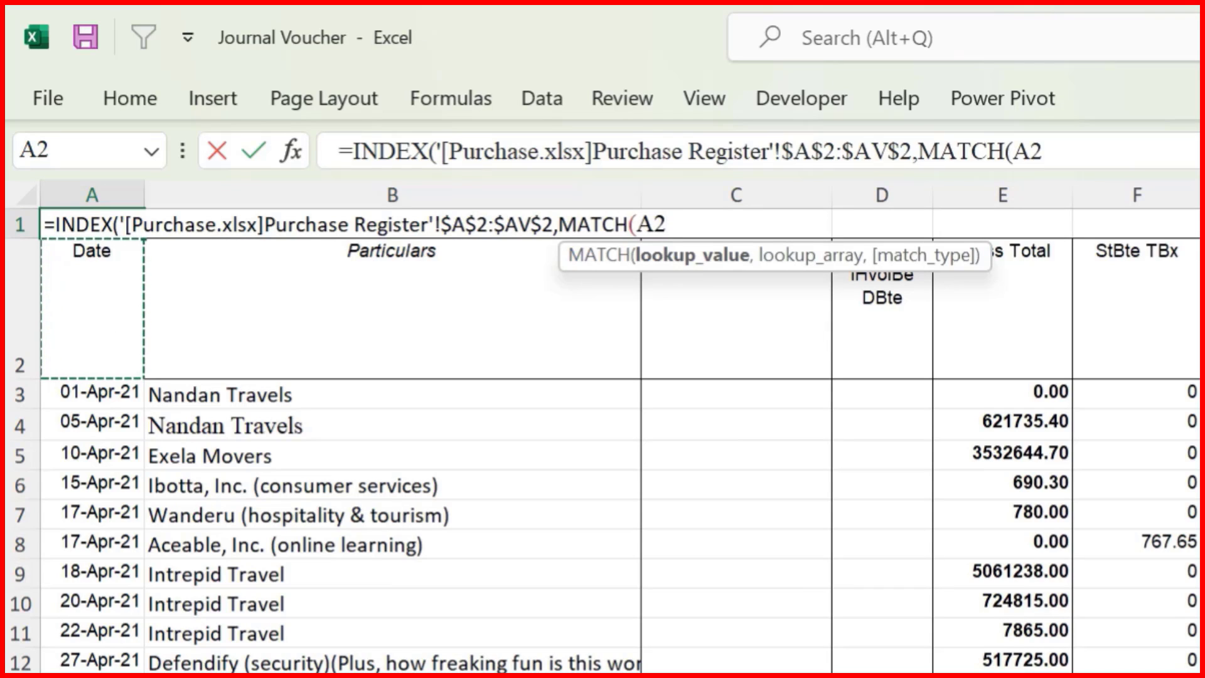
text(,)
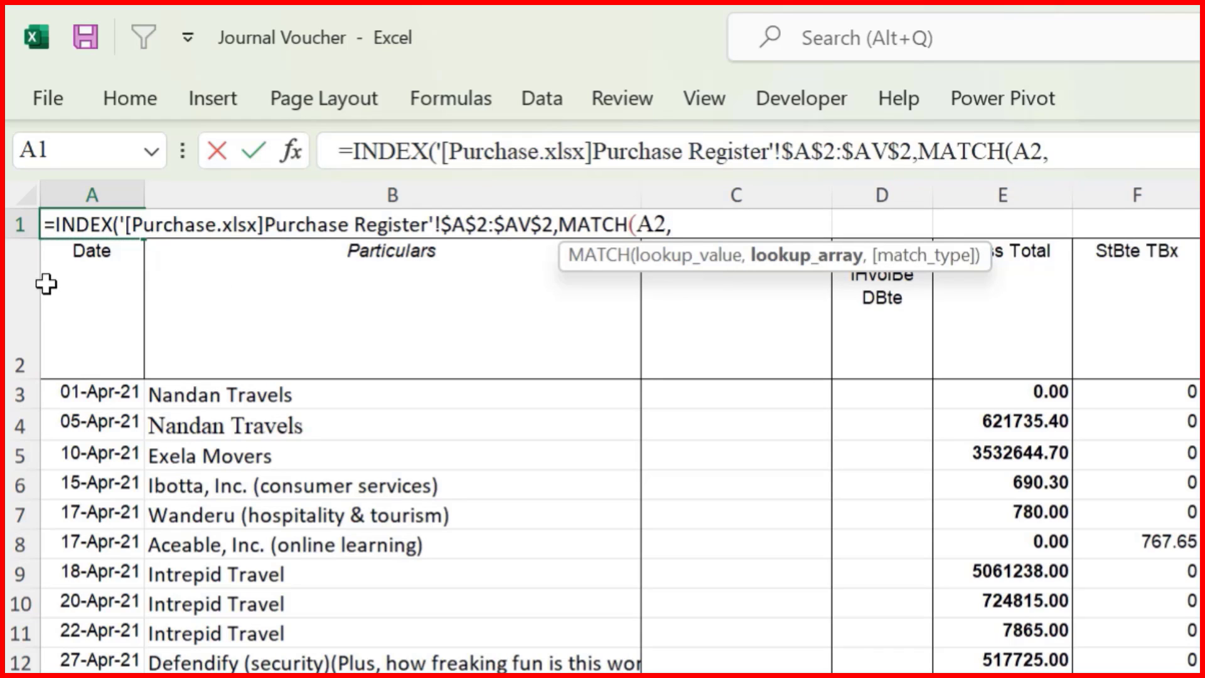
Step: Set the MATCH lookup array to the Purchase Register headers $A$3:$AV$3 with exact match 0, and complete the formula
key(ctrl+Tab)
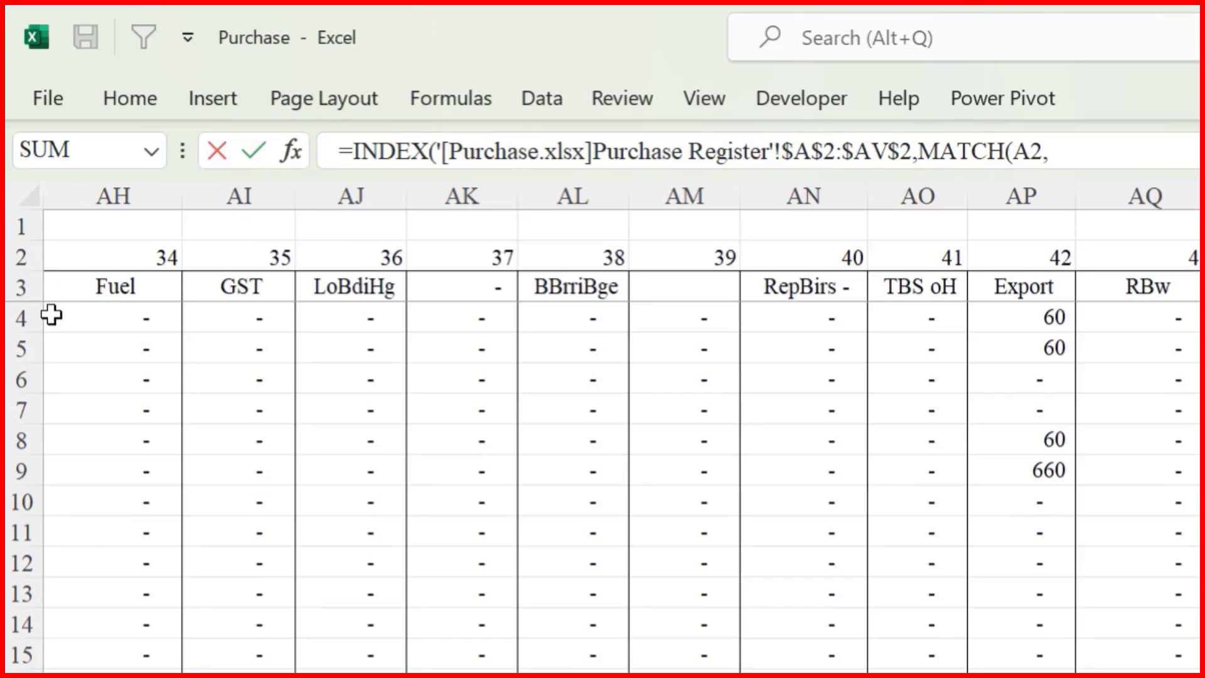
click(95, 295)
key(ctrl+Left)
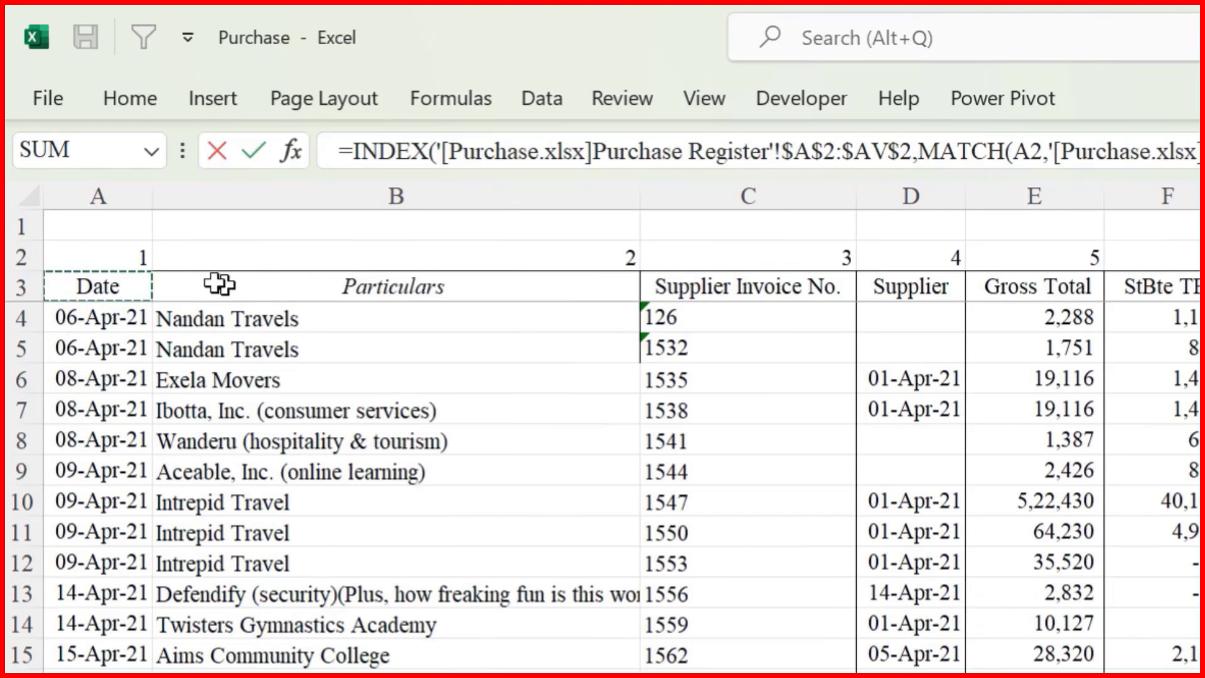
click(80, 253)
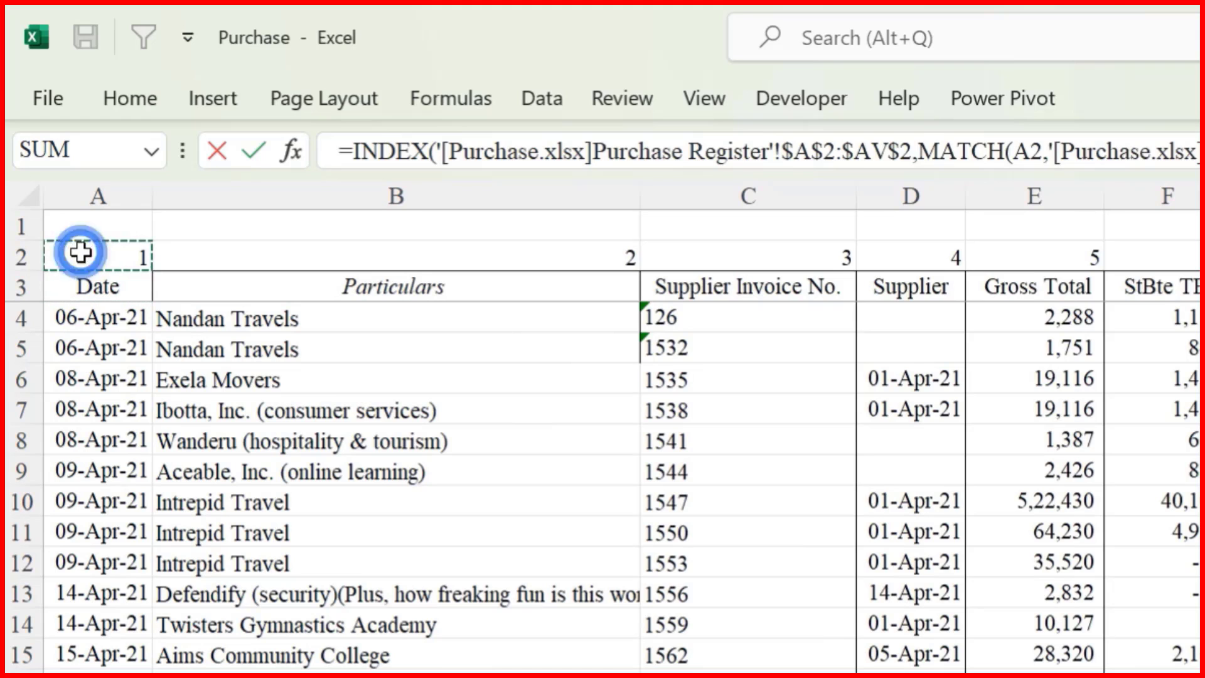
click(91, 288)
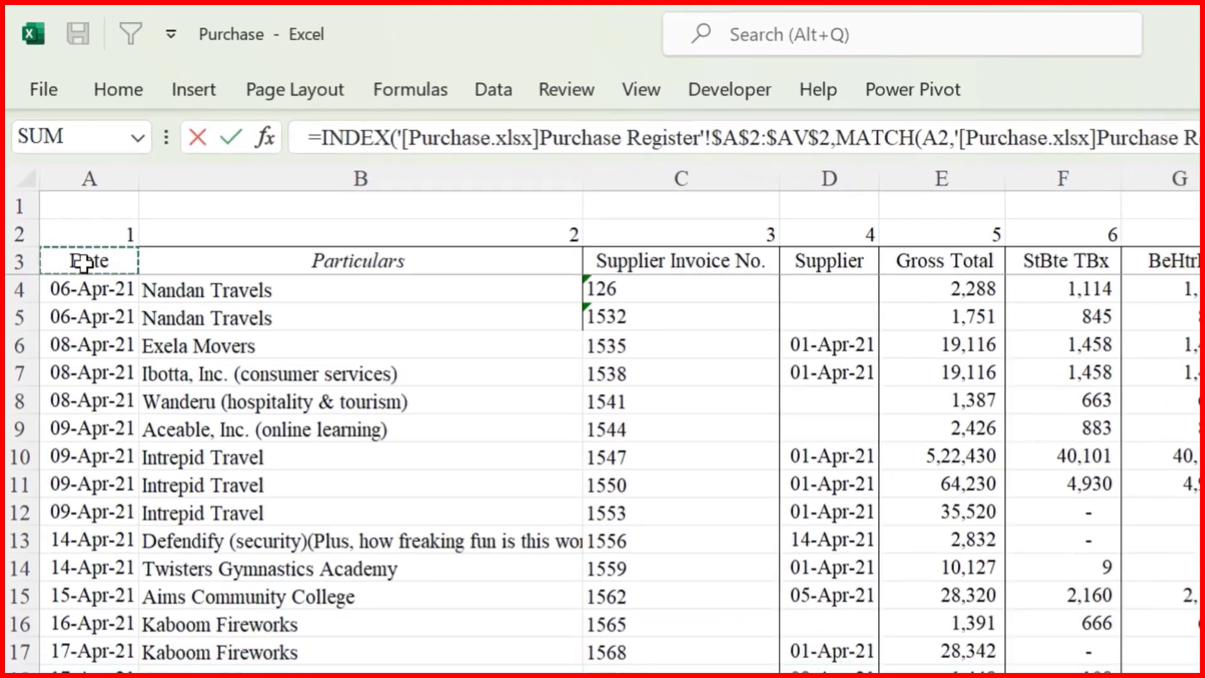
key(ctrl+shift+Right)
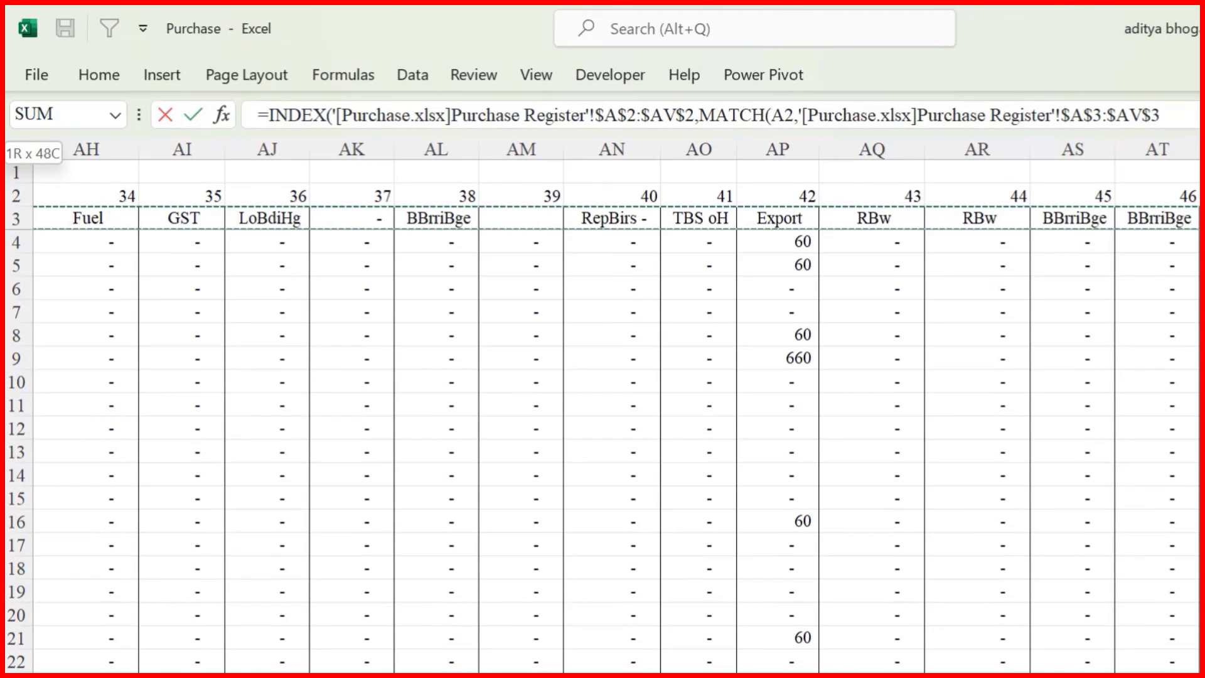
text(,)
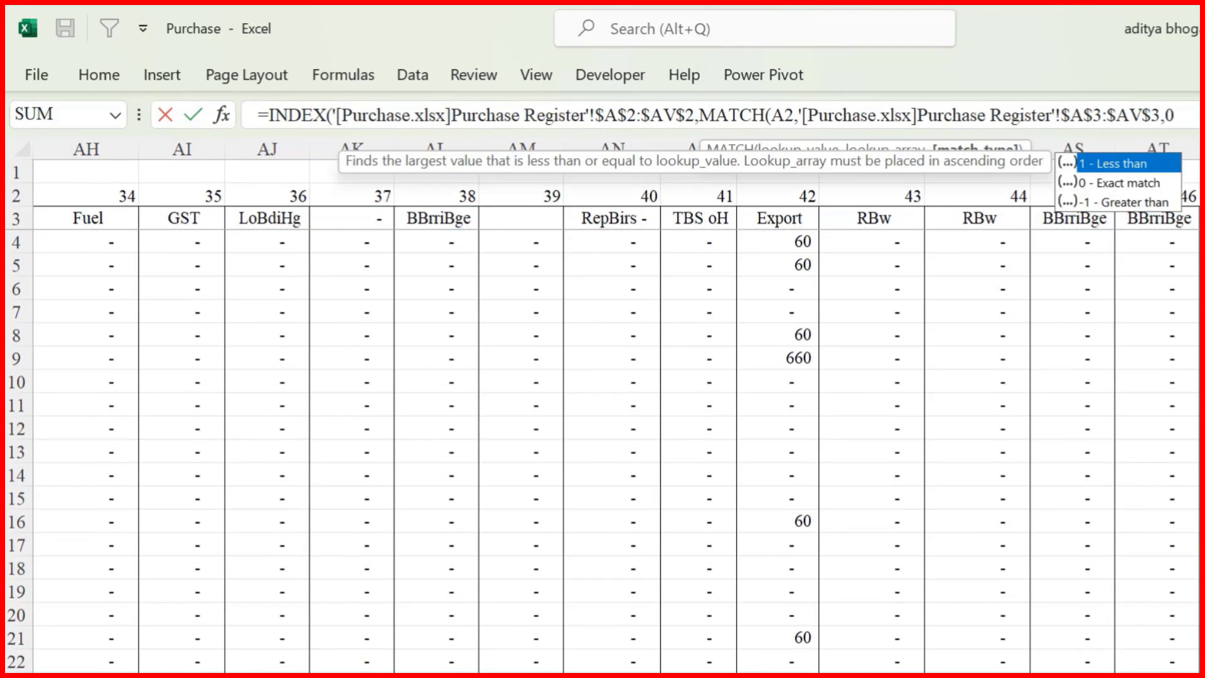
text(0))
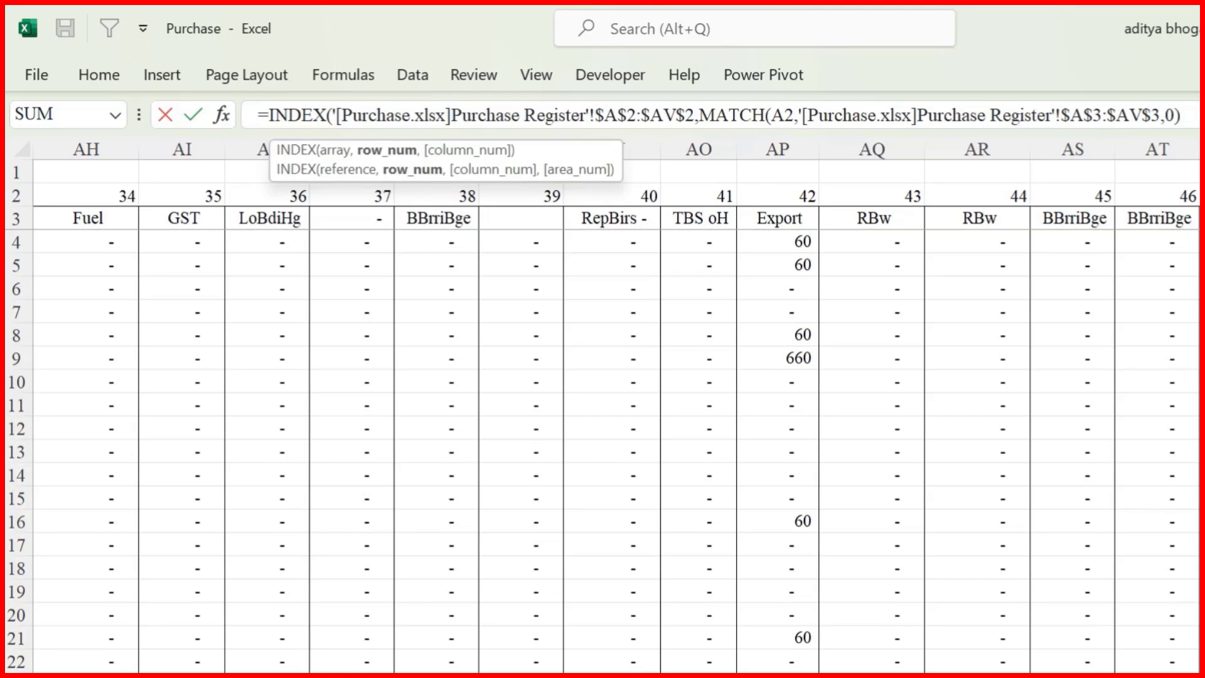
text())
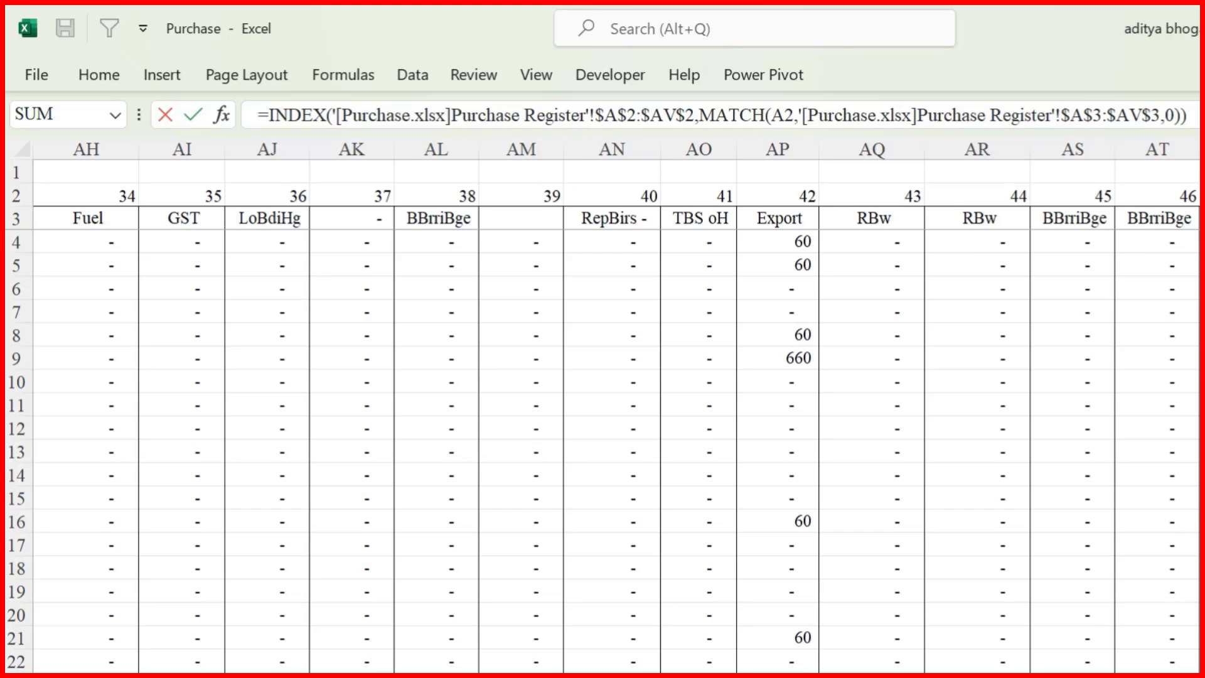
key(Return)
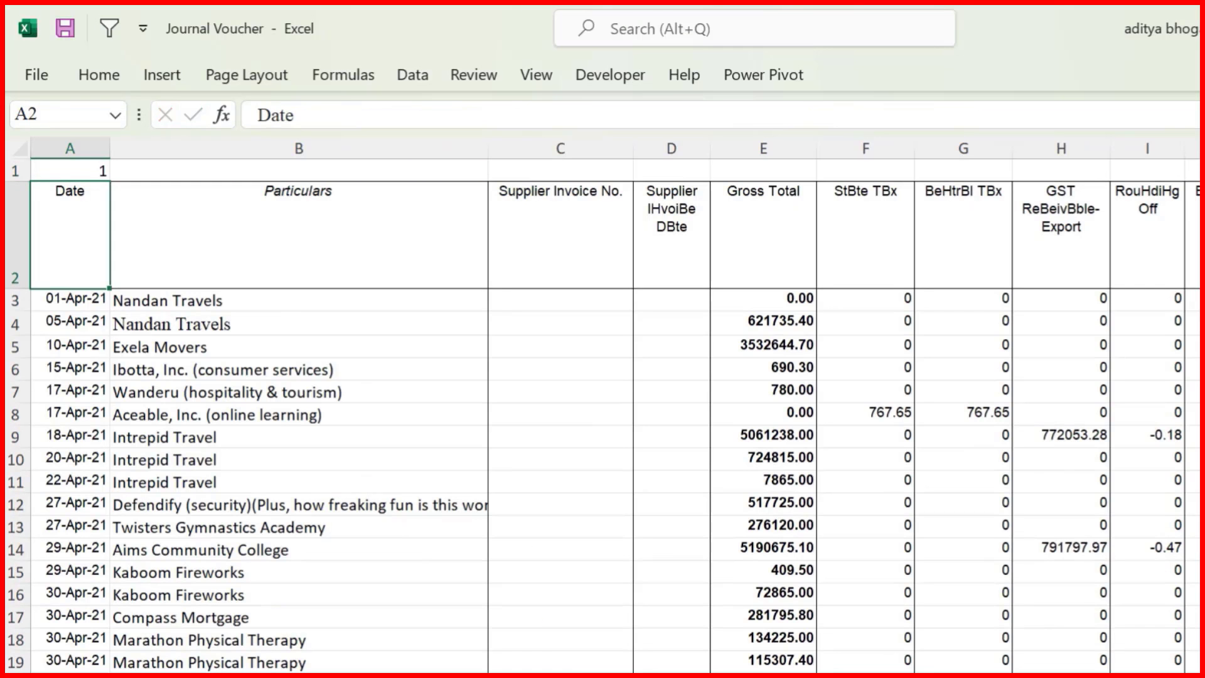
Step: Check the A1 formula result against the number above the Date header in the Purchase workbook, and return to Journal Voucher
key(Up)
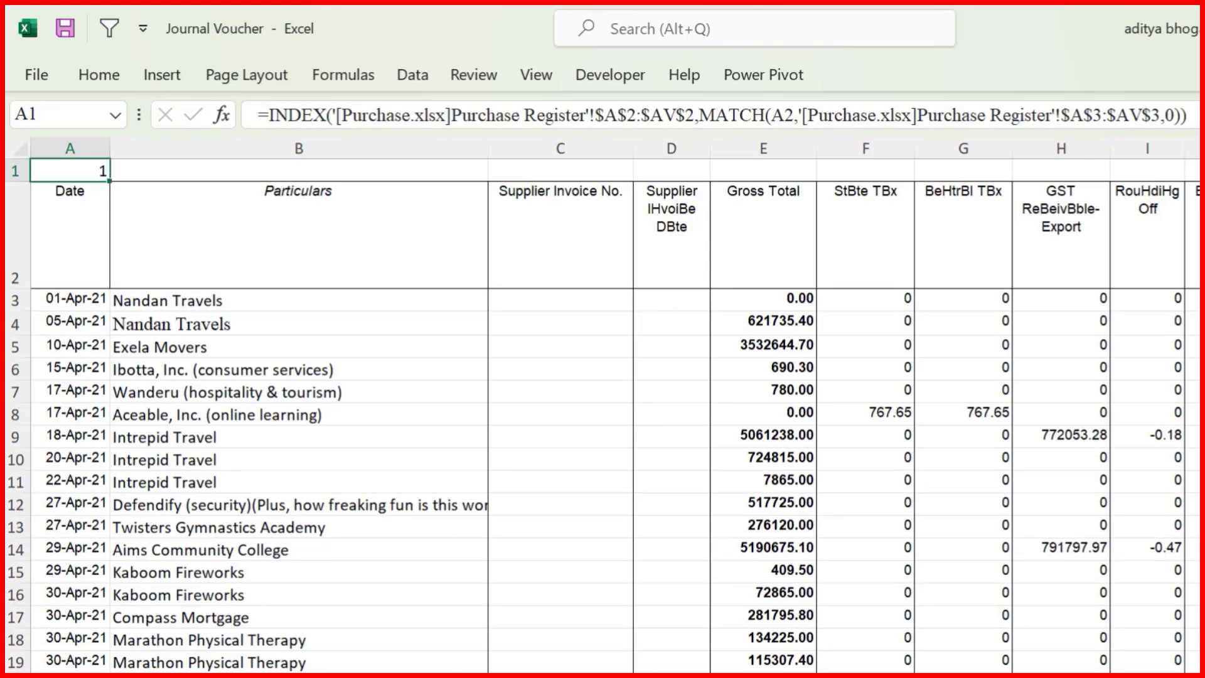
key(alt+Tab)
scroll(602, 408, left, 10)
key(Down)
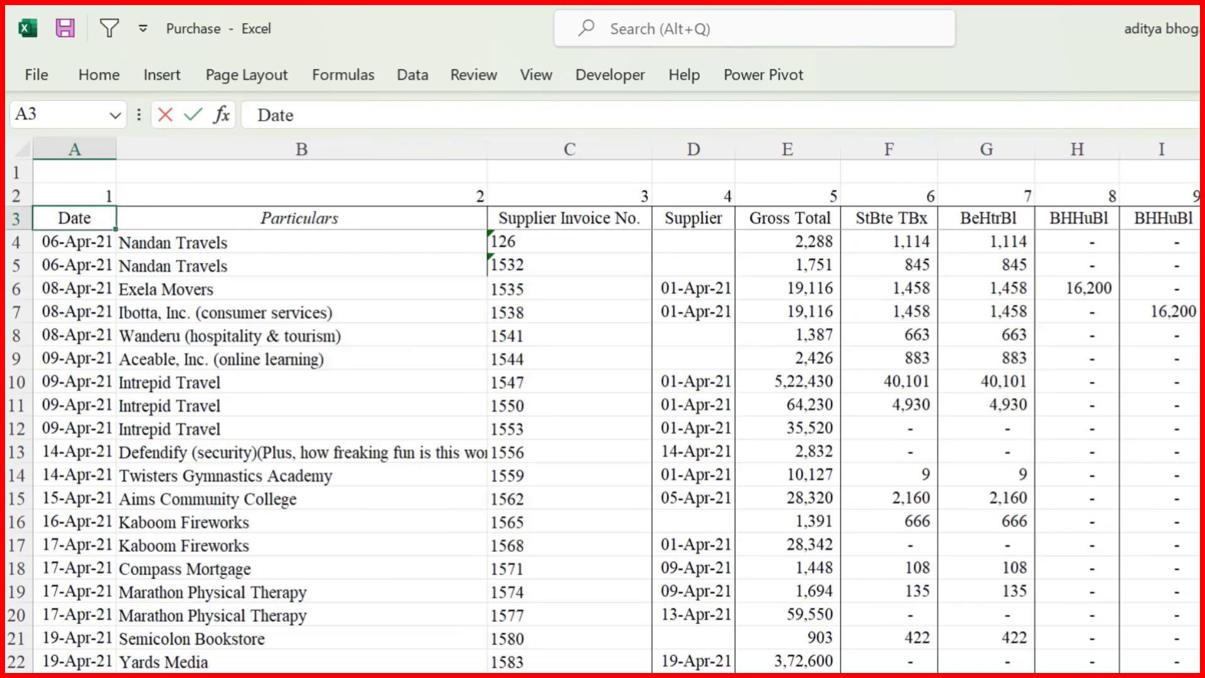
key(Up)
key(alt+Tab)
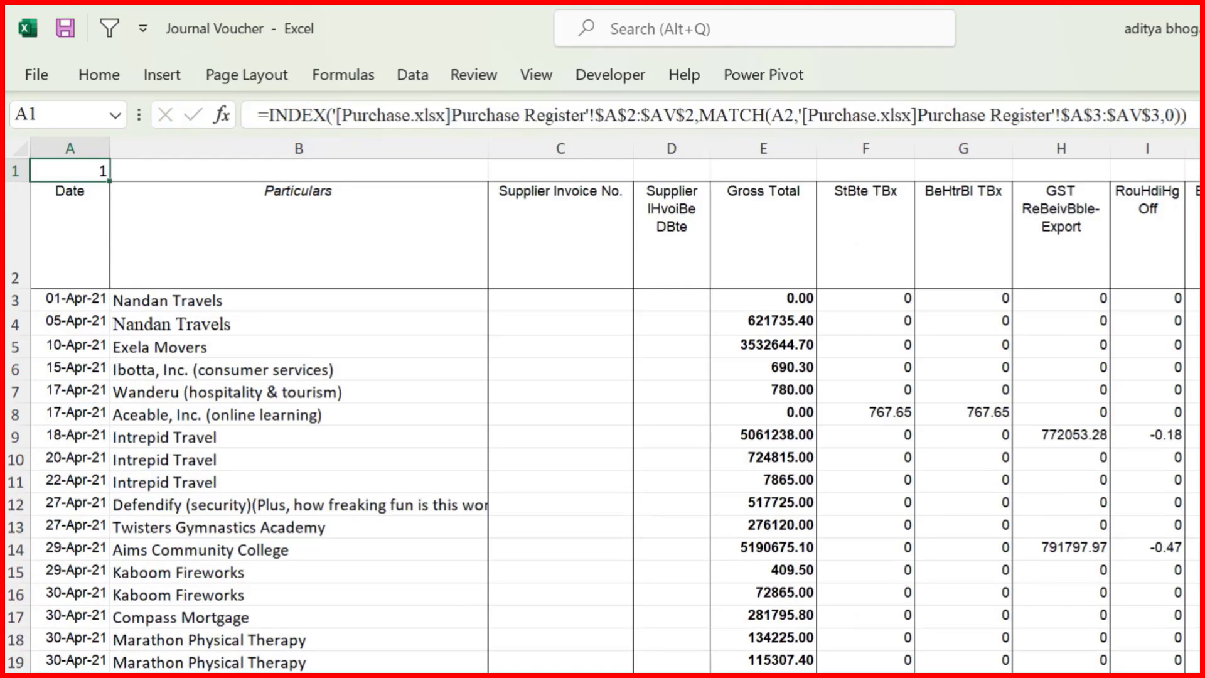
Step: Copy the A1 INDEX-MATCH formula across row 1 above every Journal Voucher header through column NM
key(ctrl+c)
key(Down)
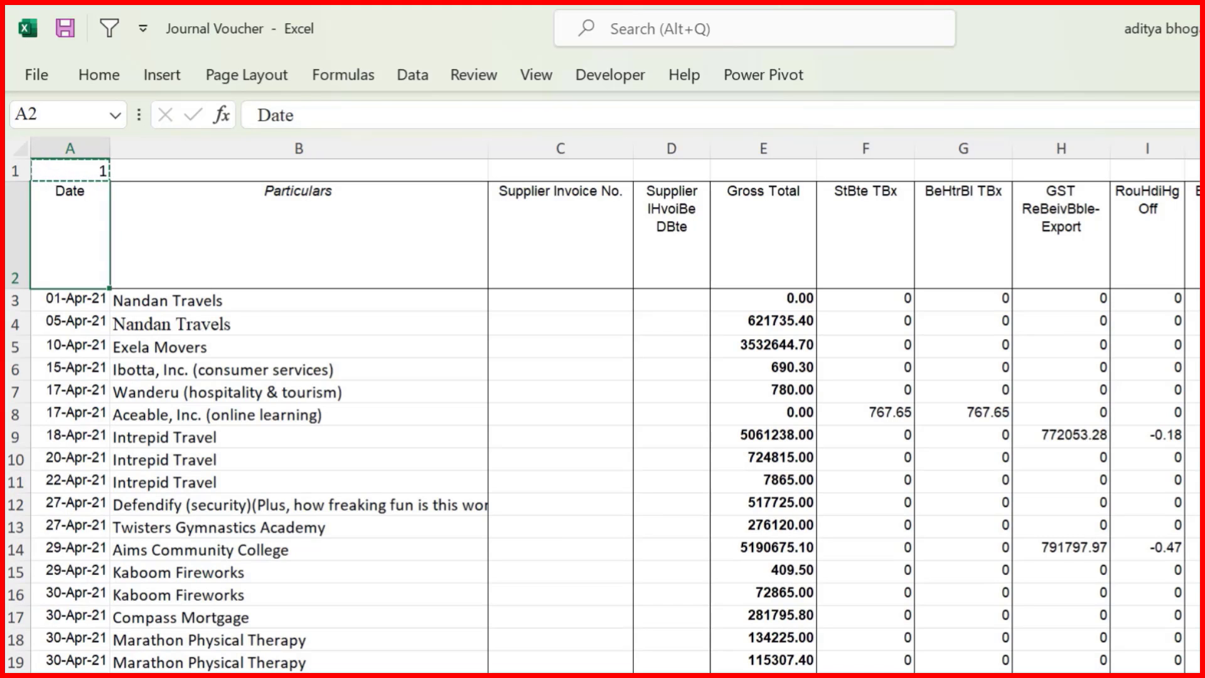
key(Up)
key(Down)
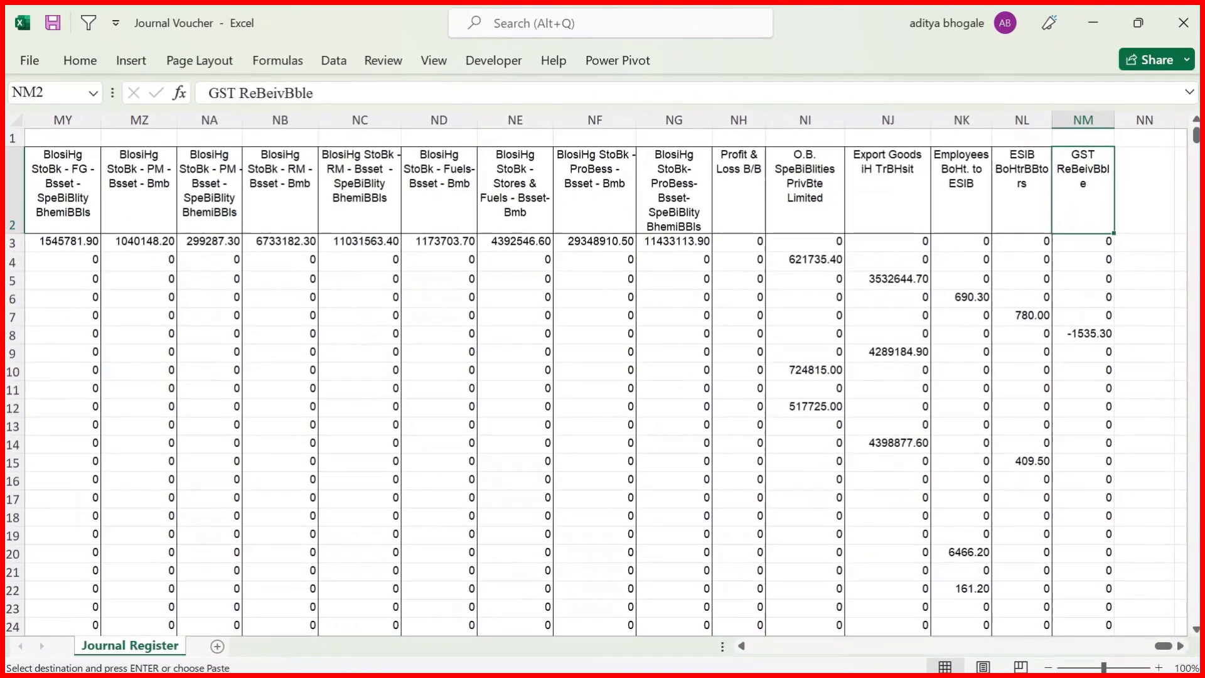
key(Up)
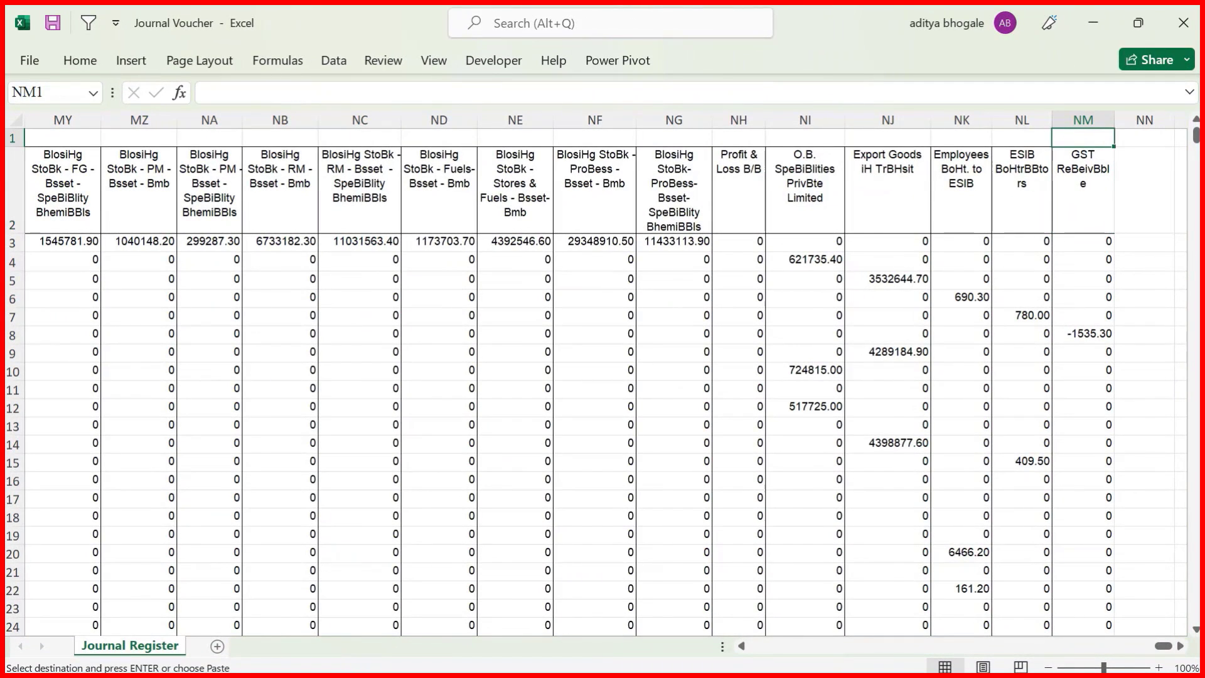
key(ctrl+shift+Left)
key(ctrl+v)
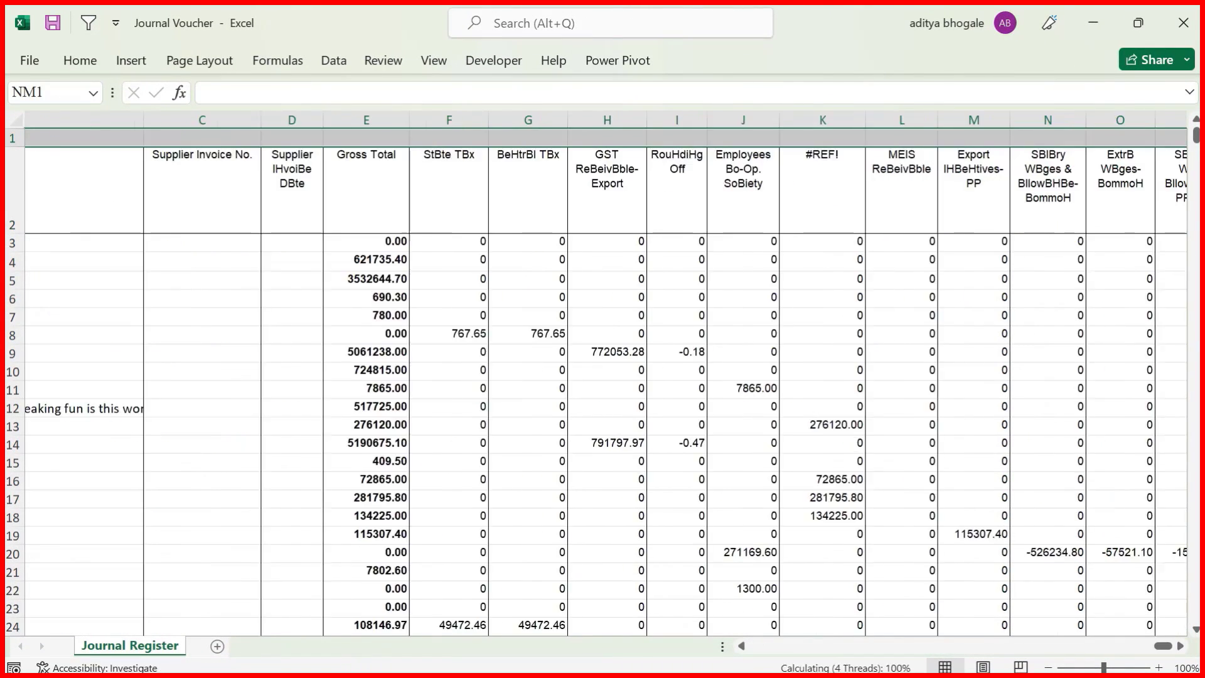
key(ctrl+Home)
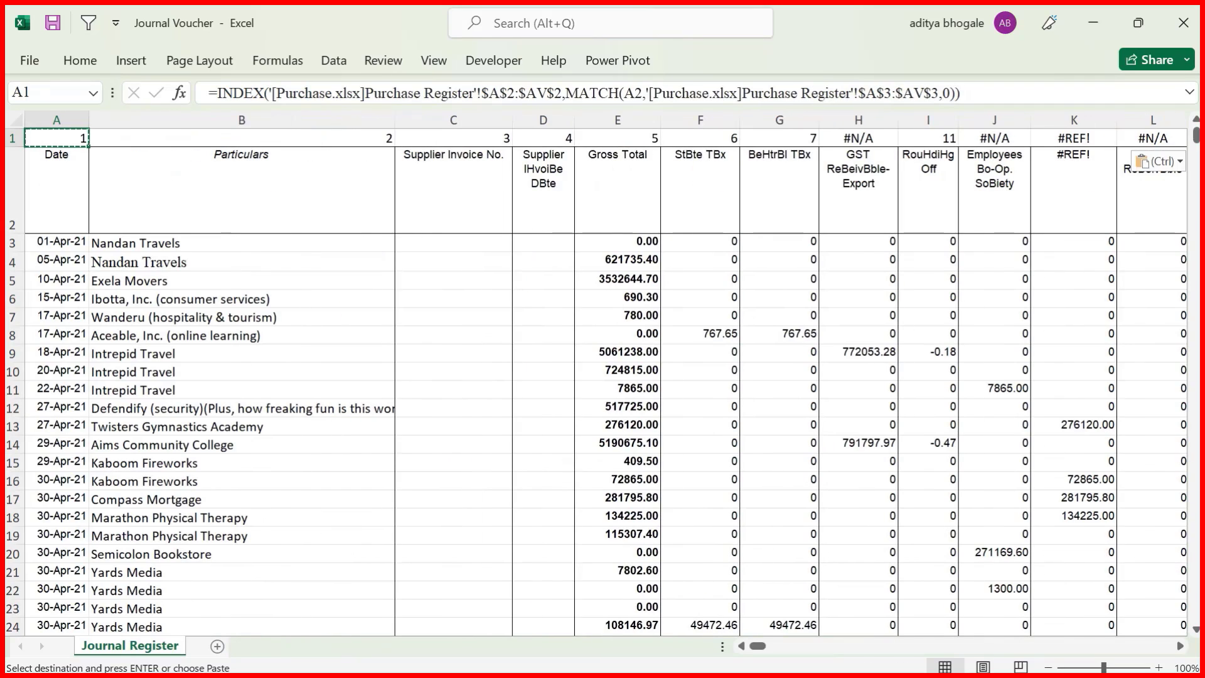
key(Escape)
Step: Review the copied formulas and their results along row 1, from column B past column J, and return to A1
key(Right)
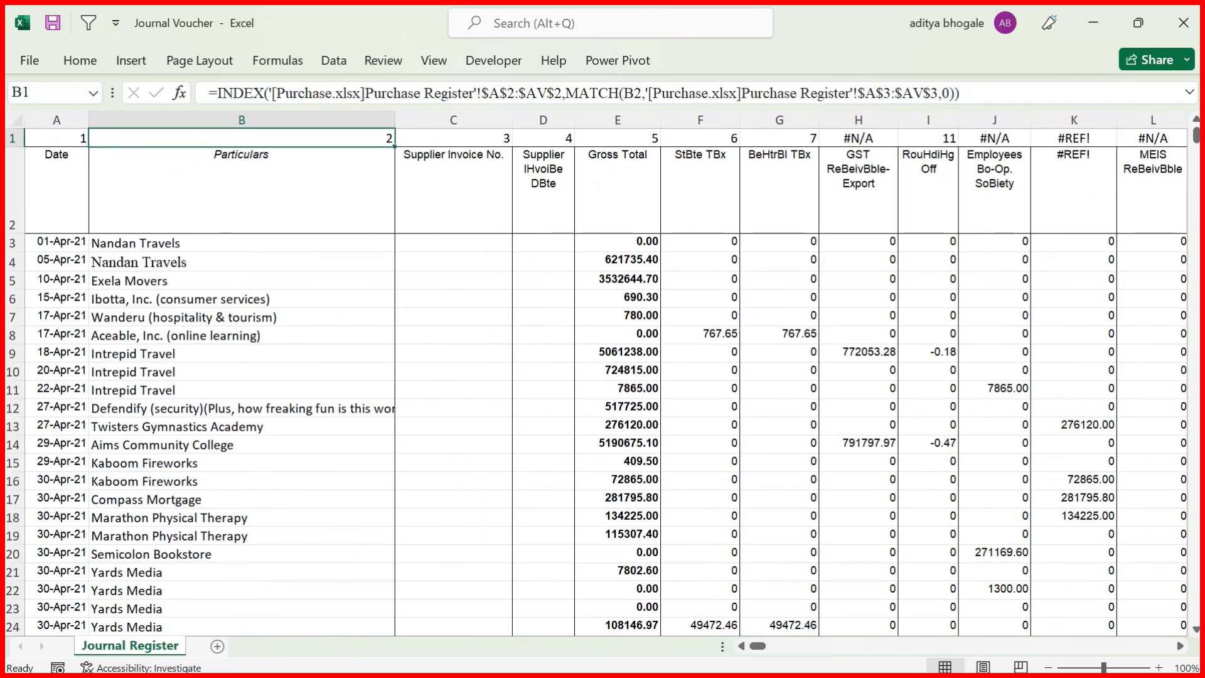
key(Right)
key(Right)
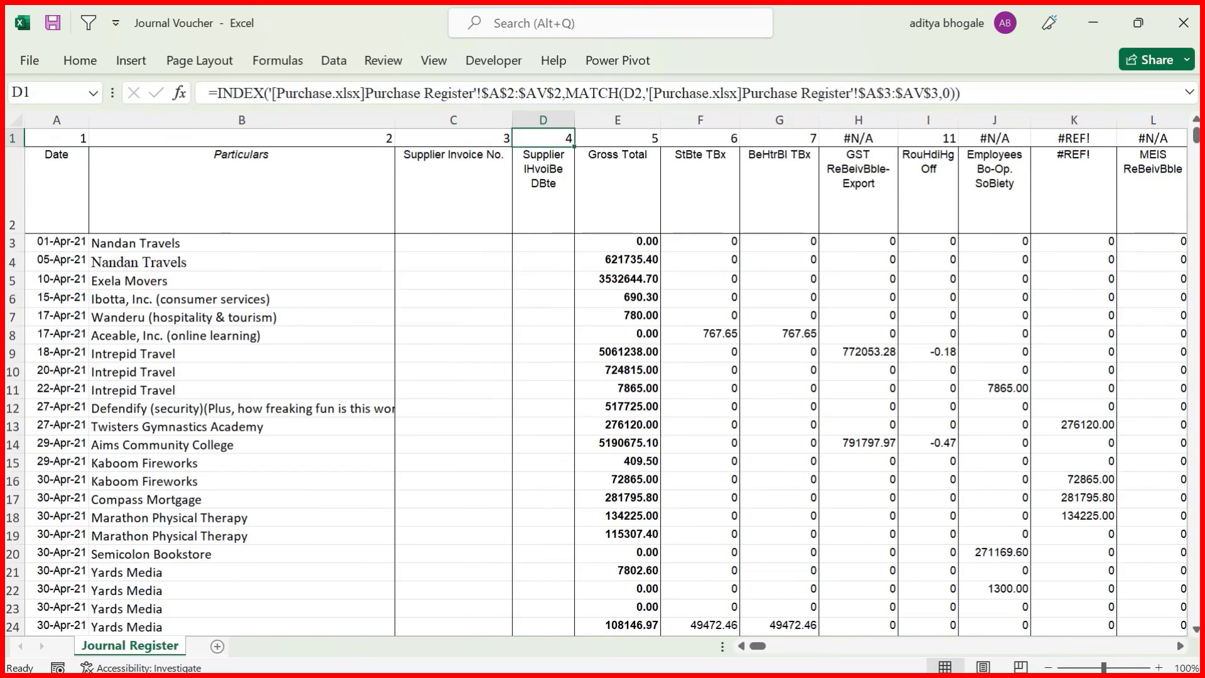
key(Right)
key(Right)
key(Right)
key(Right)
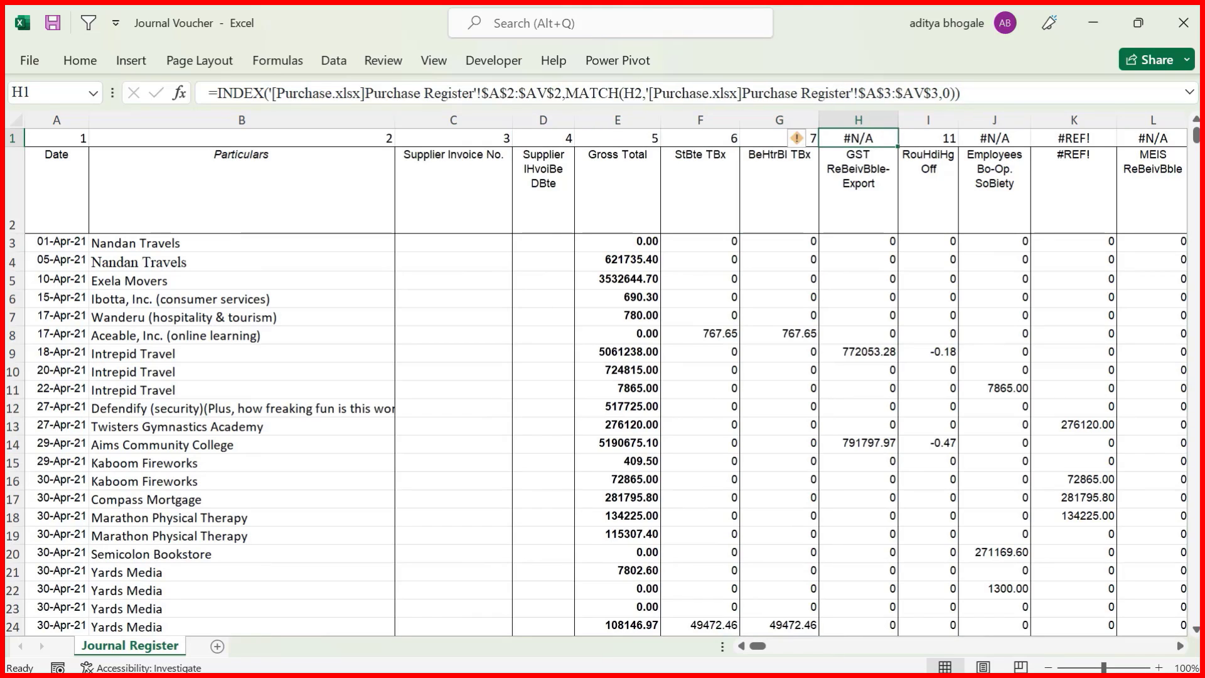
key(Right)
key(Right)
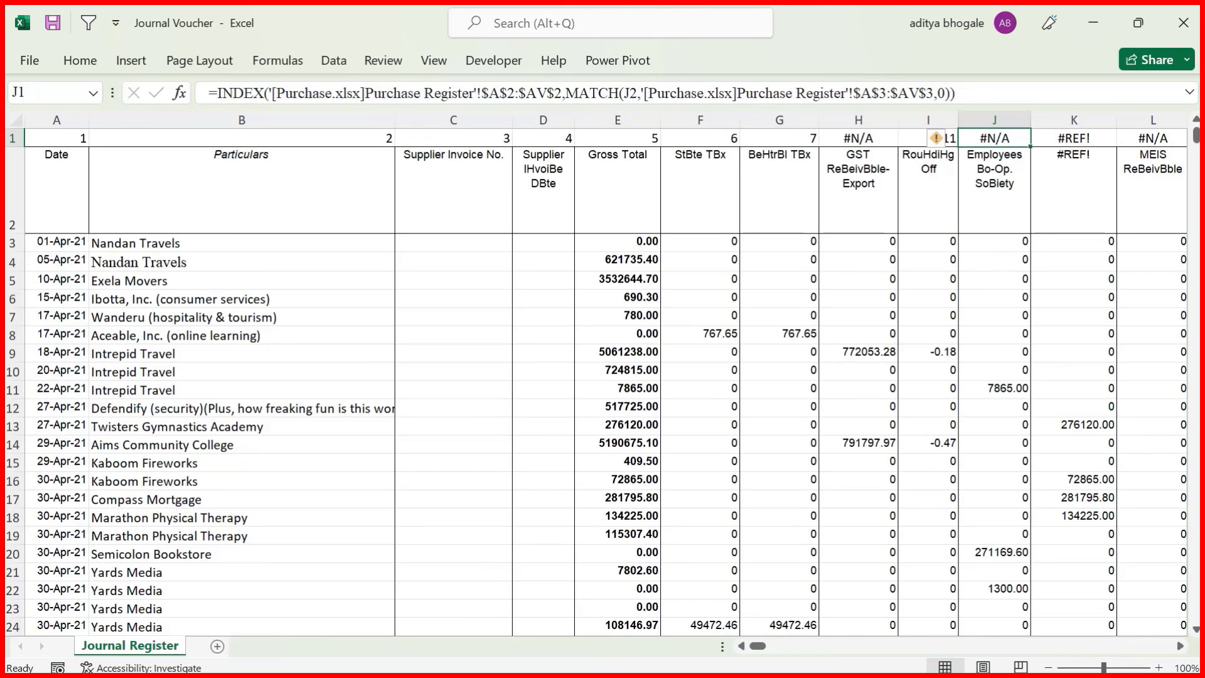
key(Right)
key(Right)
key(Right)
key(Right)
key(Right)
key(ctrl+Home)
Step: Select the entire Journal Register data range from A1, including the number row, and open a custom sort for it
click(69, 139)
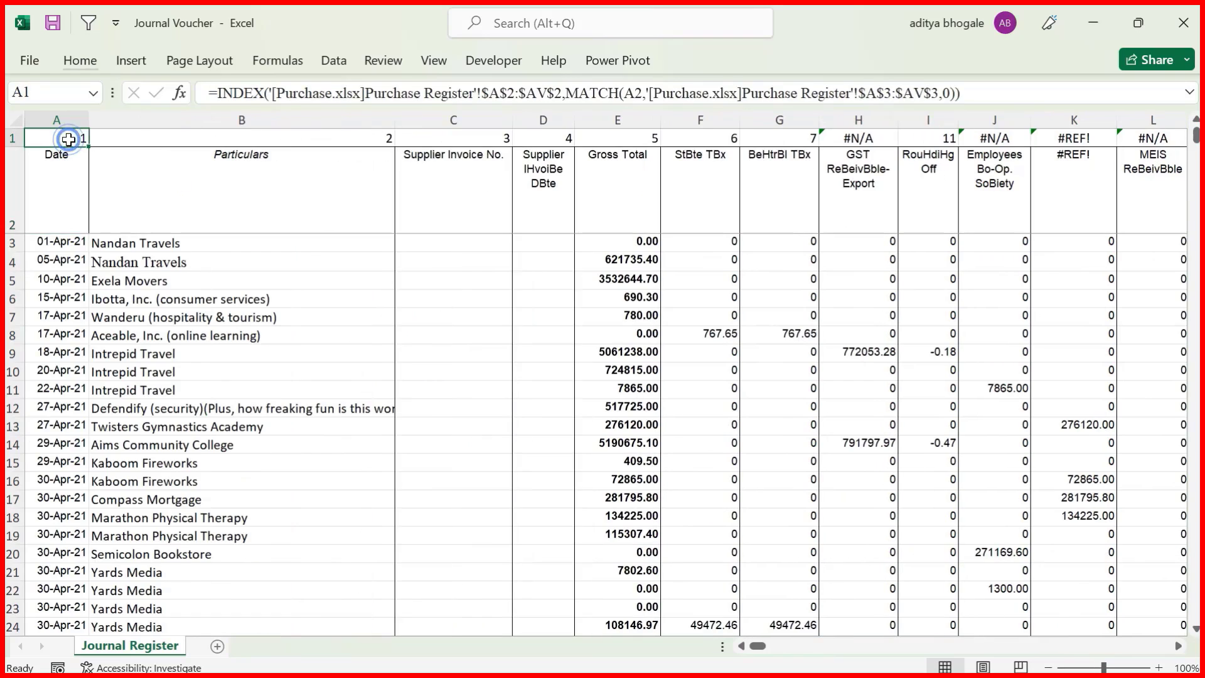
drag(69, 139, 122, 194)
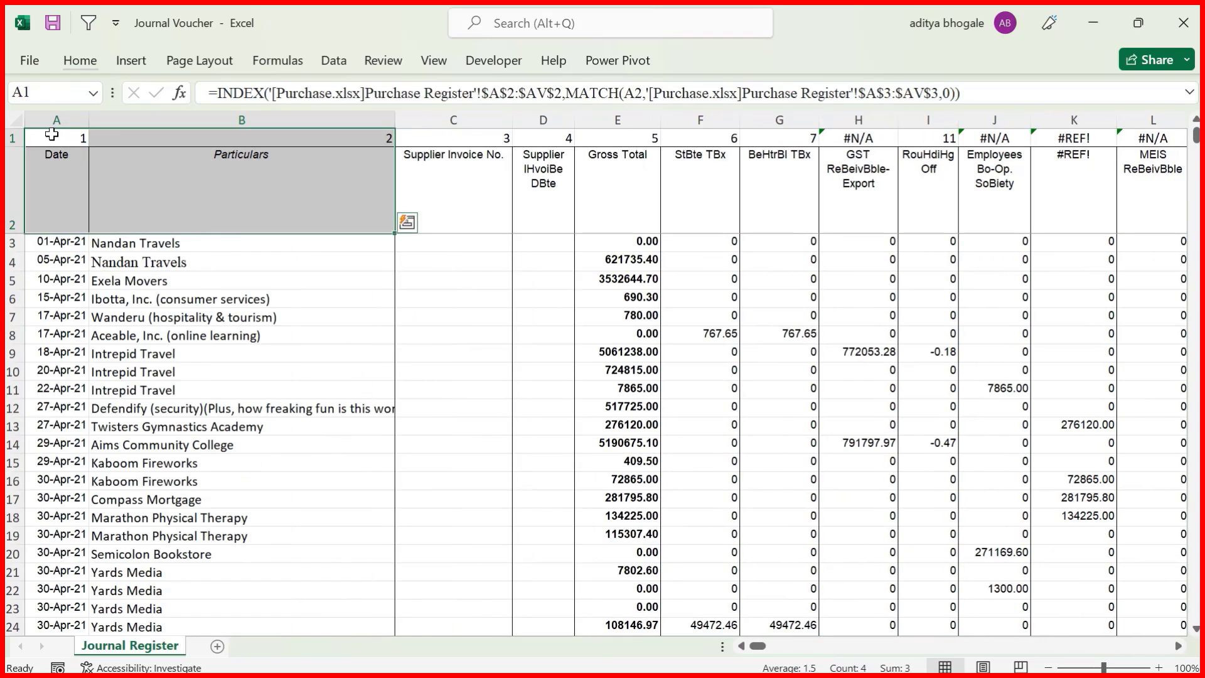
click(51, 135)
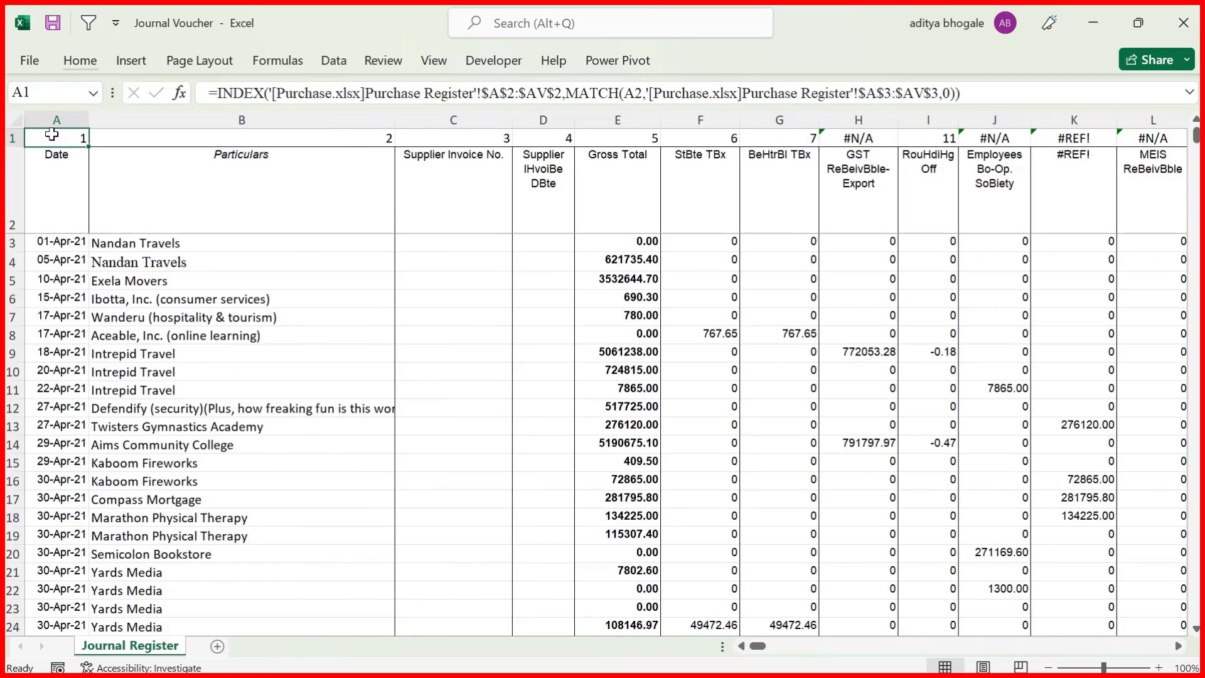
key(ctrl+shift+Right)
key(ctrl+shift+Down)
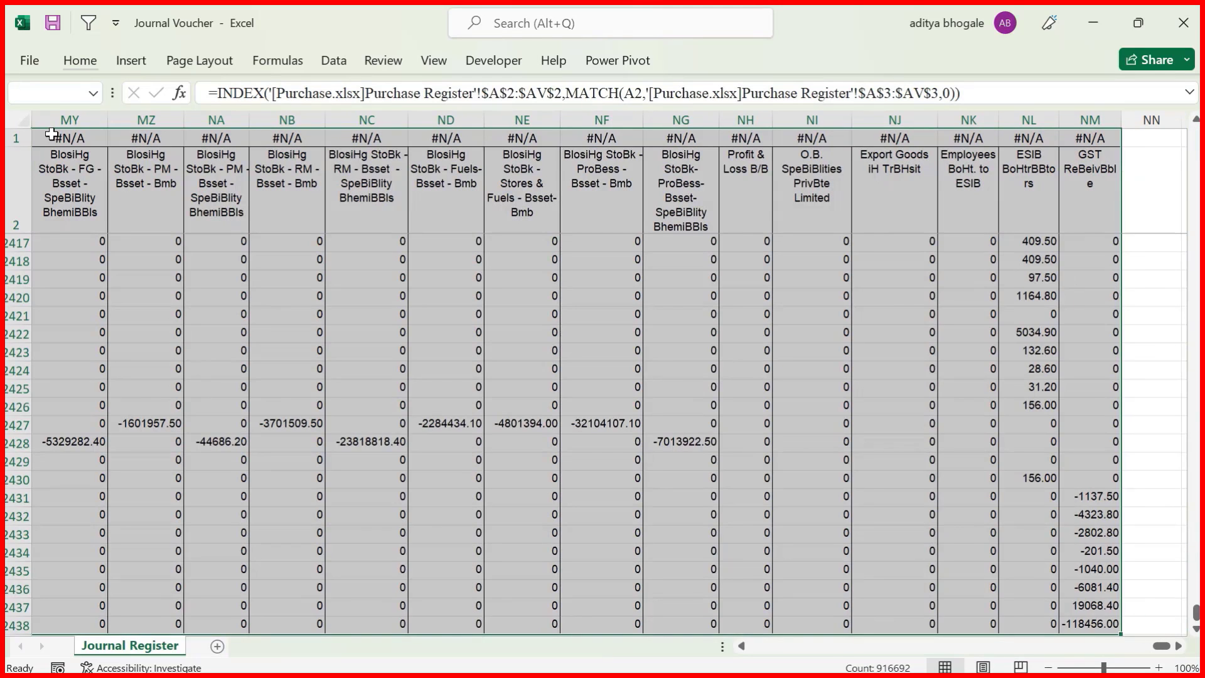
click(83, 69)
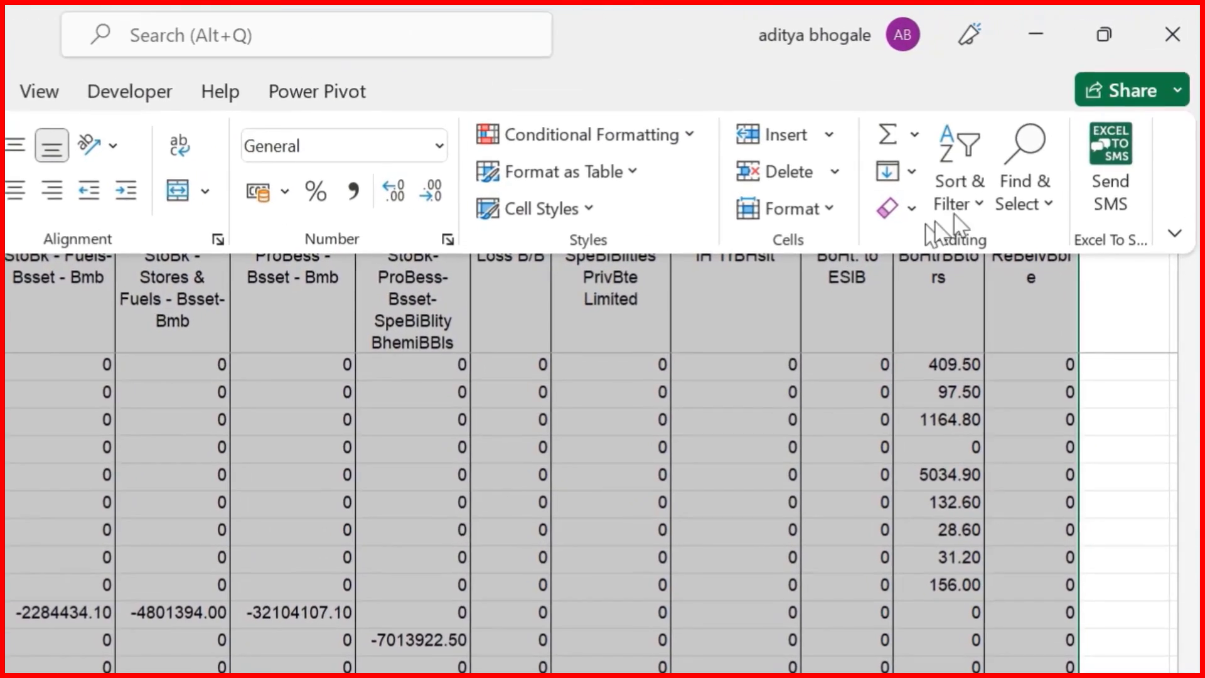
click(969, 181)
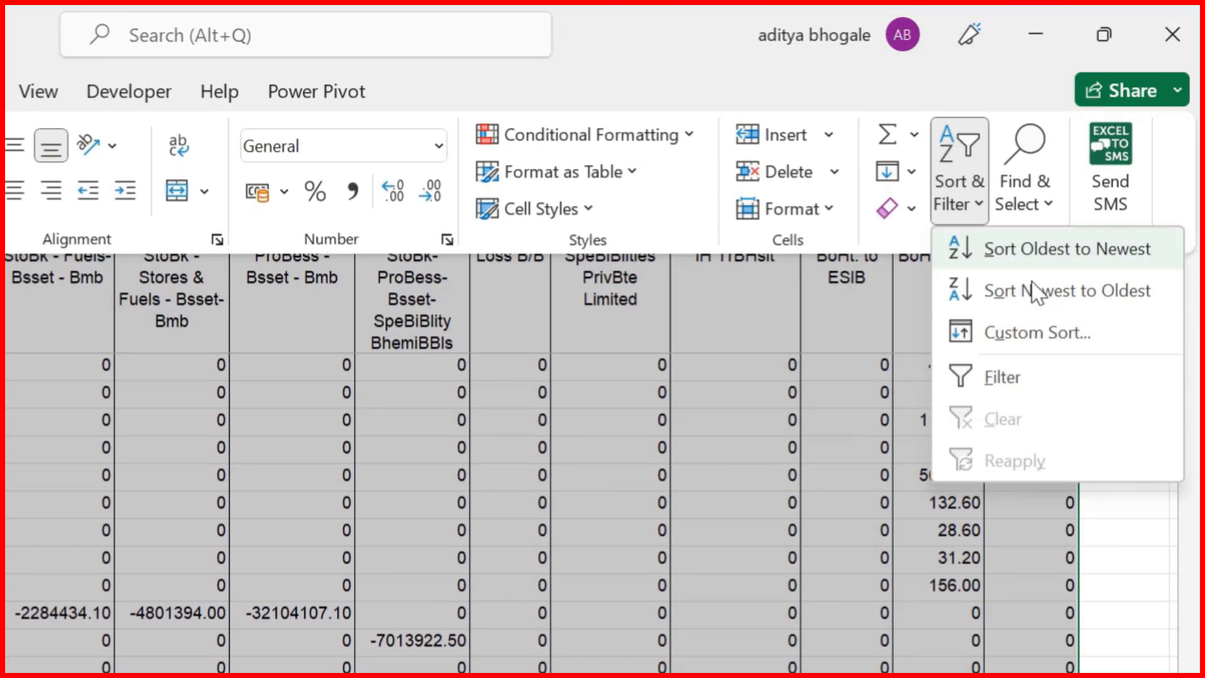
click(1026, 335)
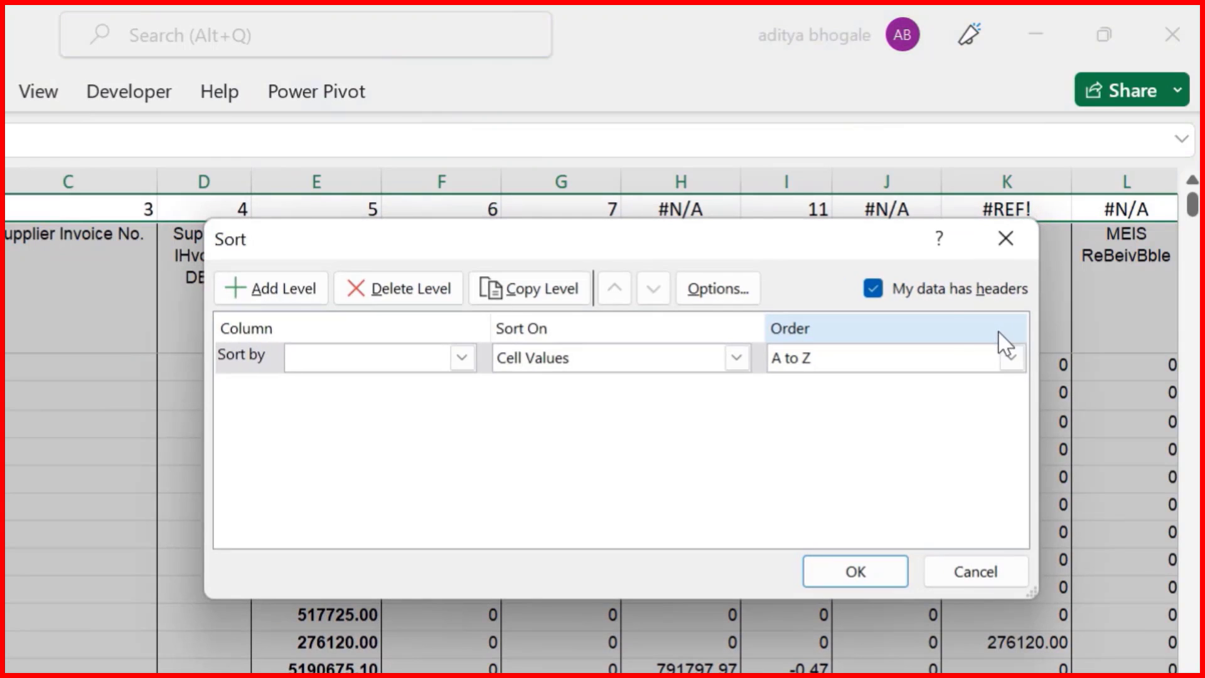
Step: Set the sort to treat the data as having no headers and to sort left to right
click(873, 295)
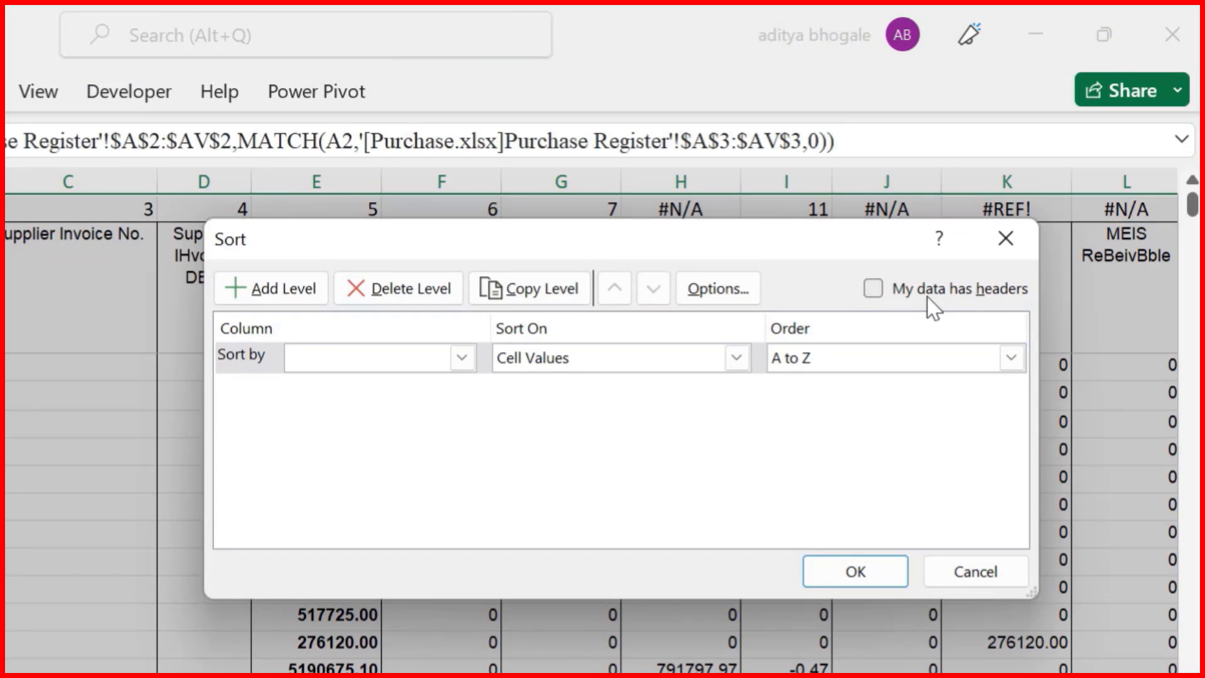
click(702, 290)
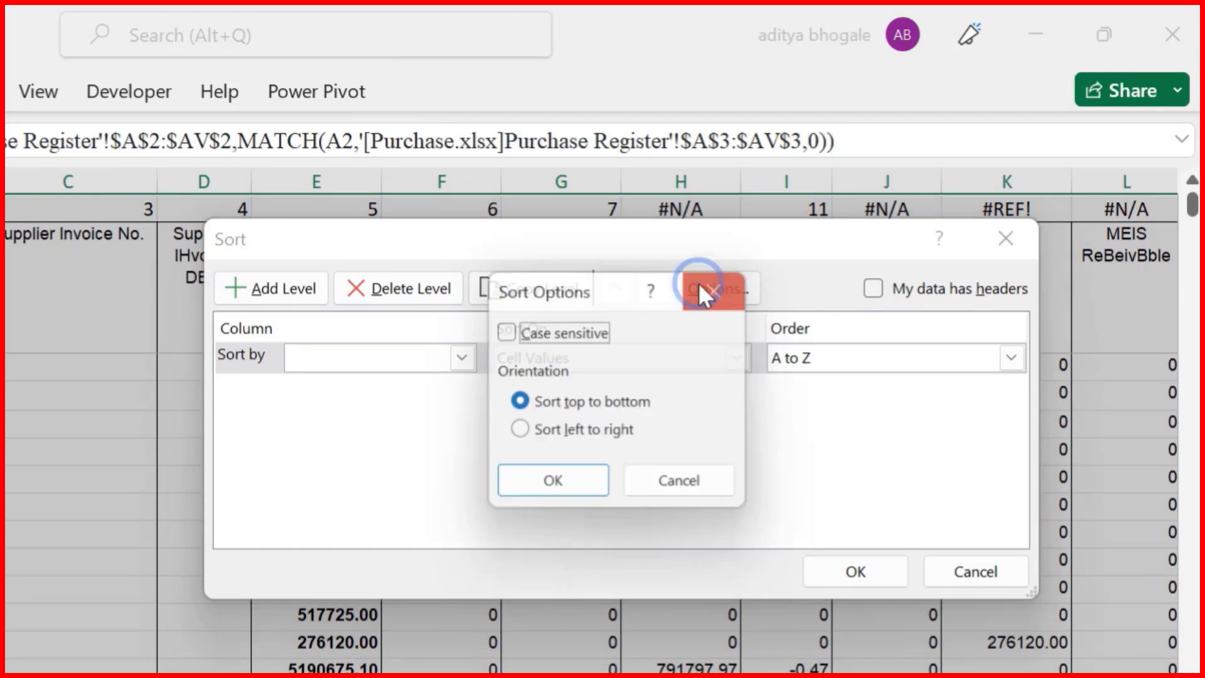
click(523, 435)
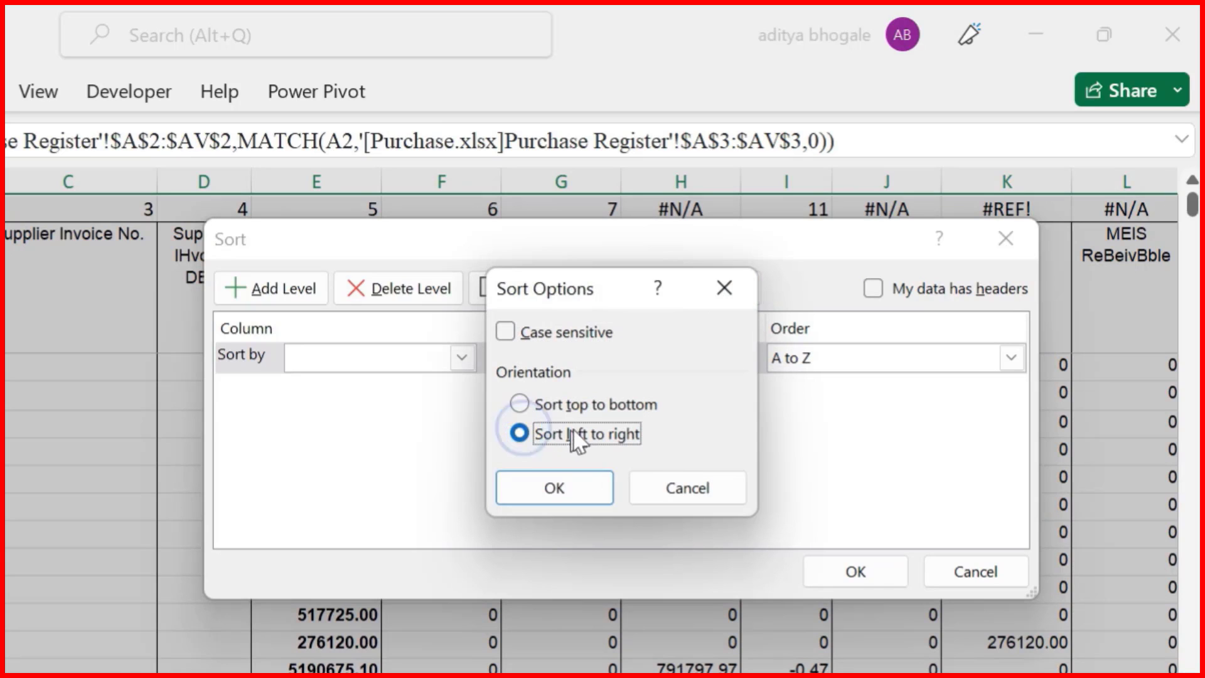
click(577, 488)
Step: Sort the columns by Row 1 cell values, ordered Smallest to Largest
click(460, 359)
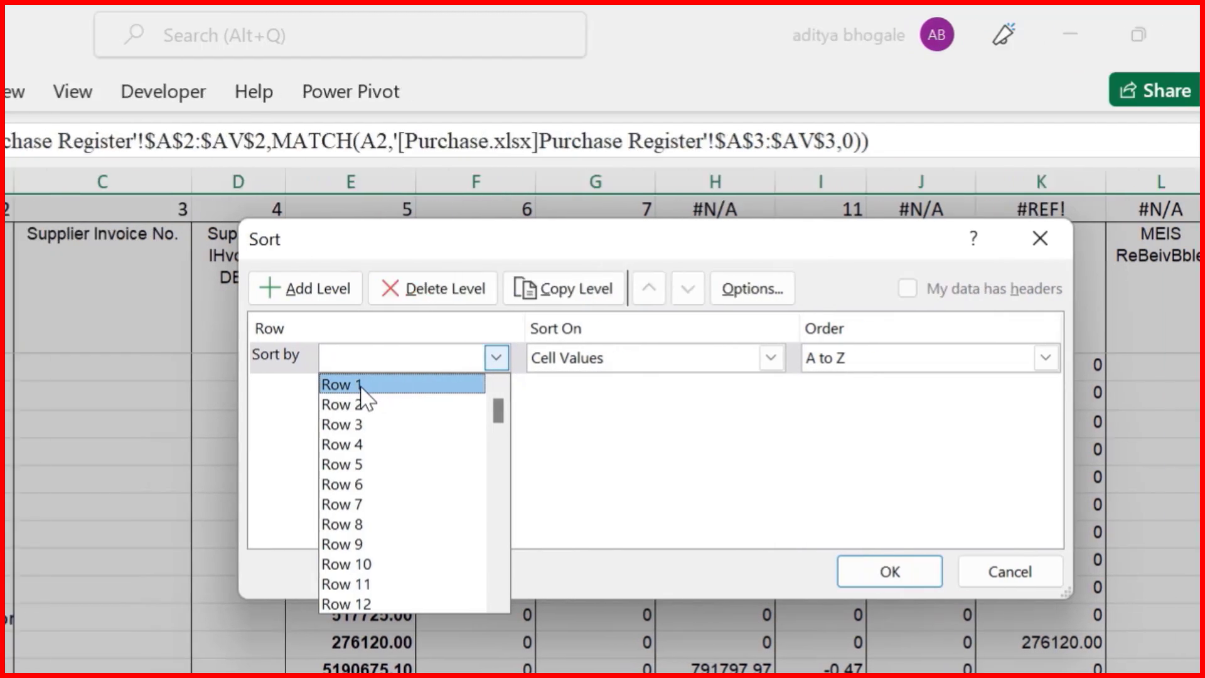
click(327, 385)
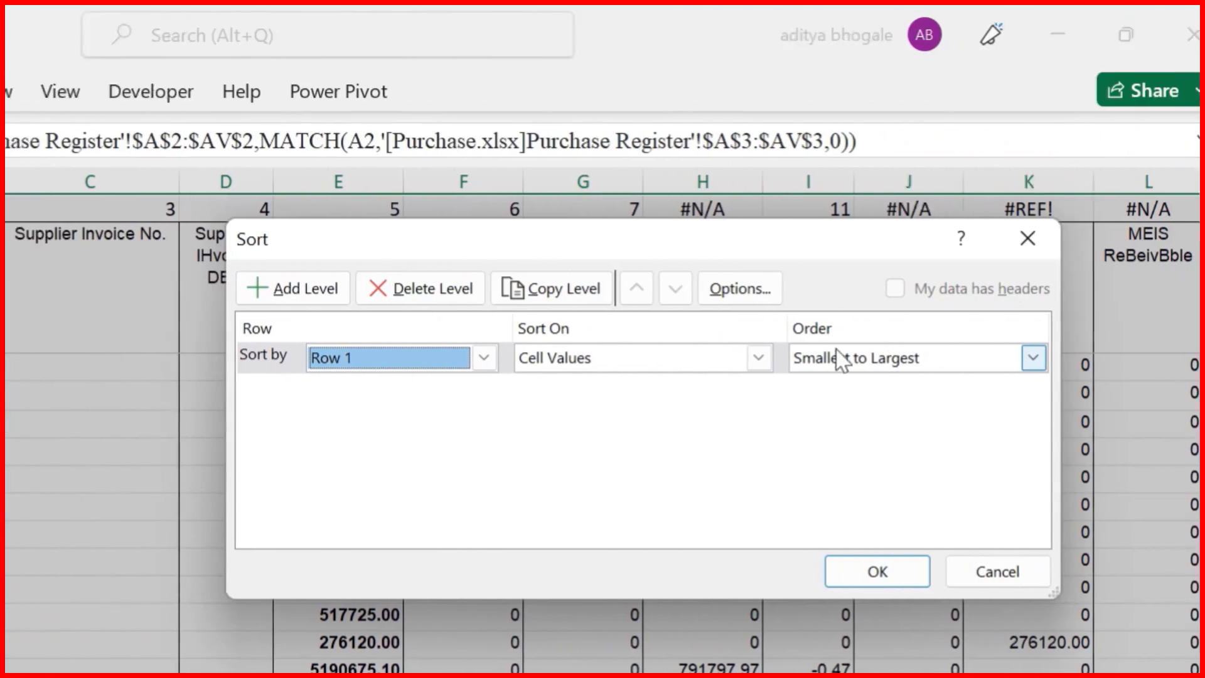
click(1011, 357)
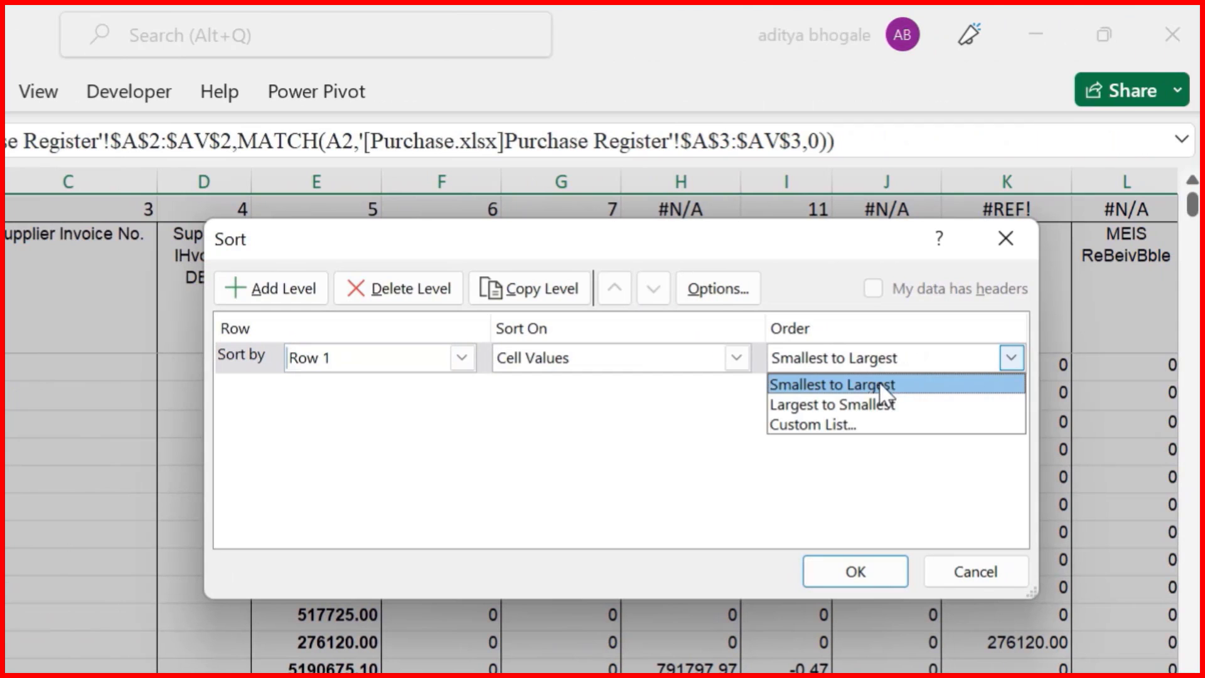
click(878, 384)
click(853, 574)
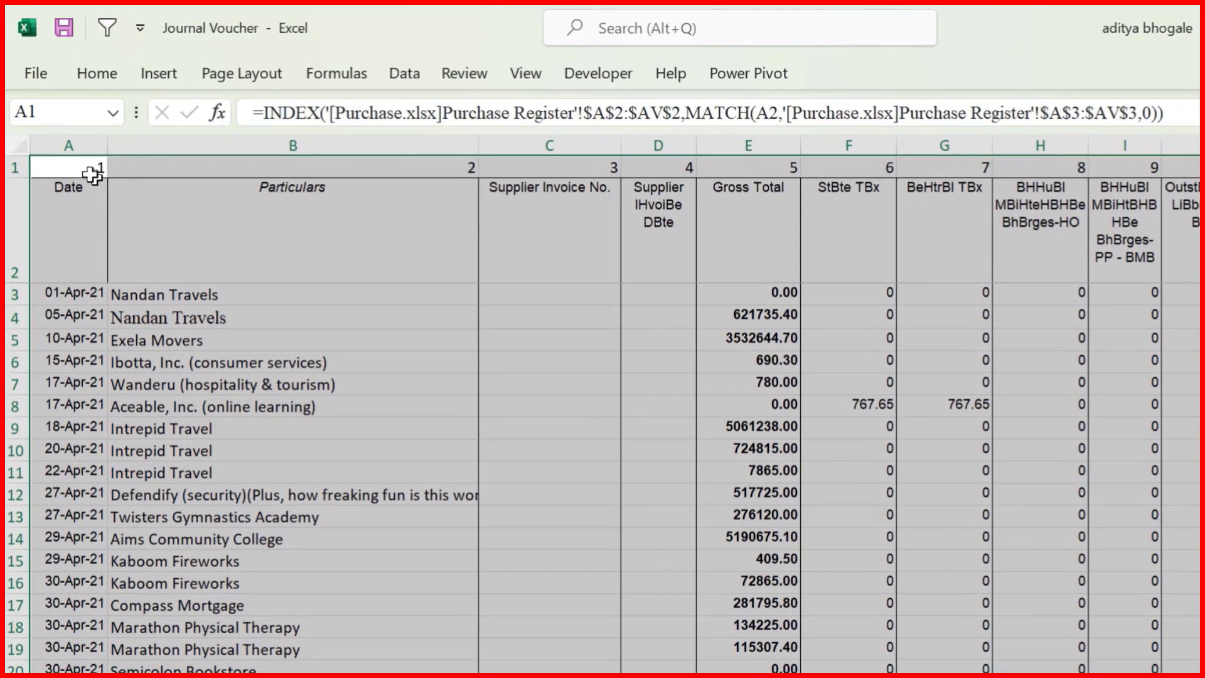
Step: Examine the sorted column numbers along row 1 up to the unmatched headers beyond column AK, and return to A1
click(92, 175)
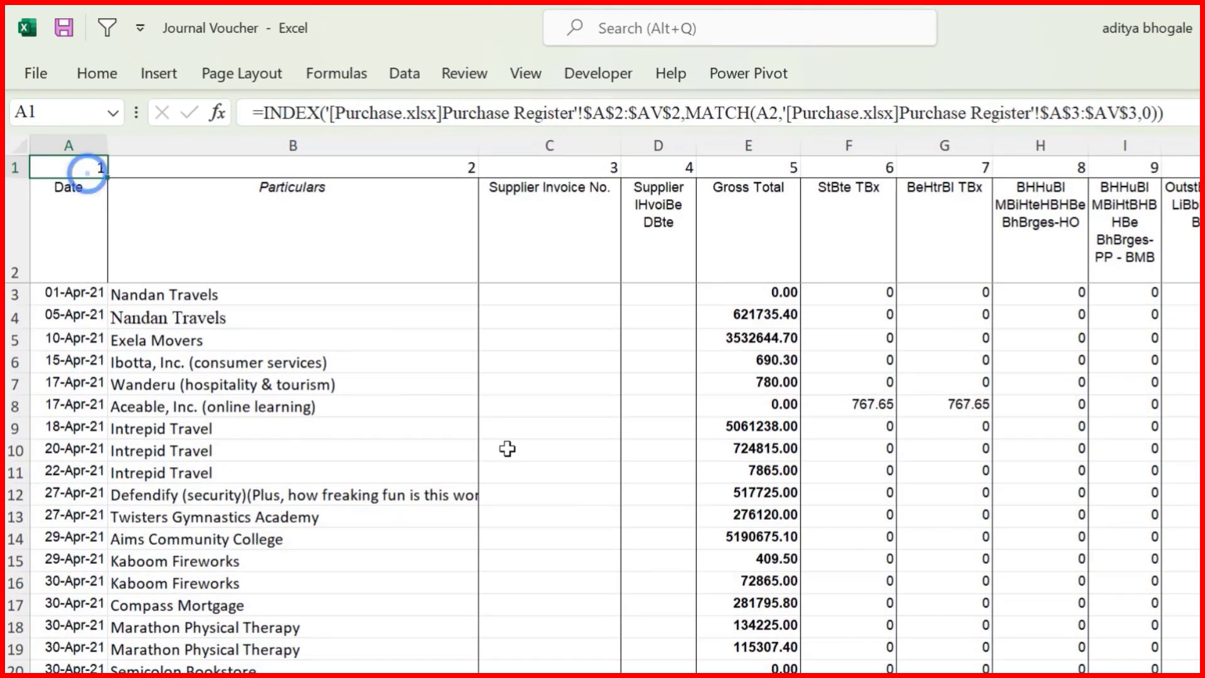
key(Right)
key(Right)
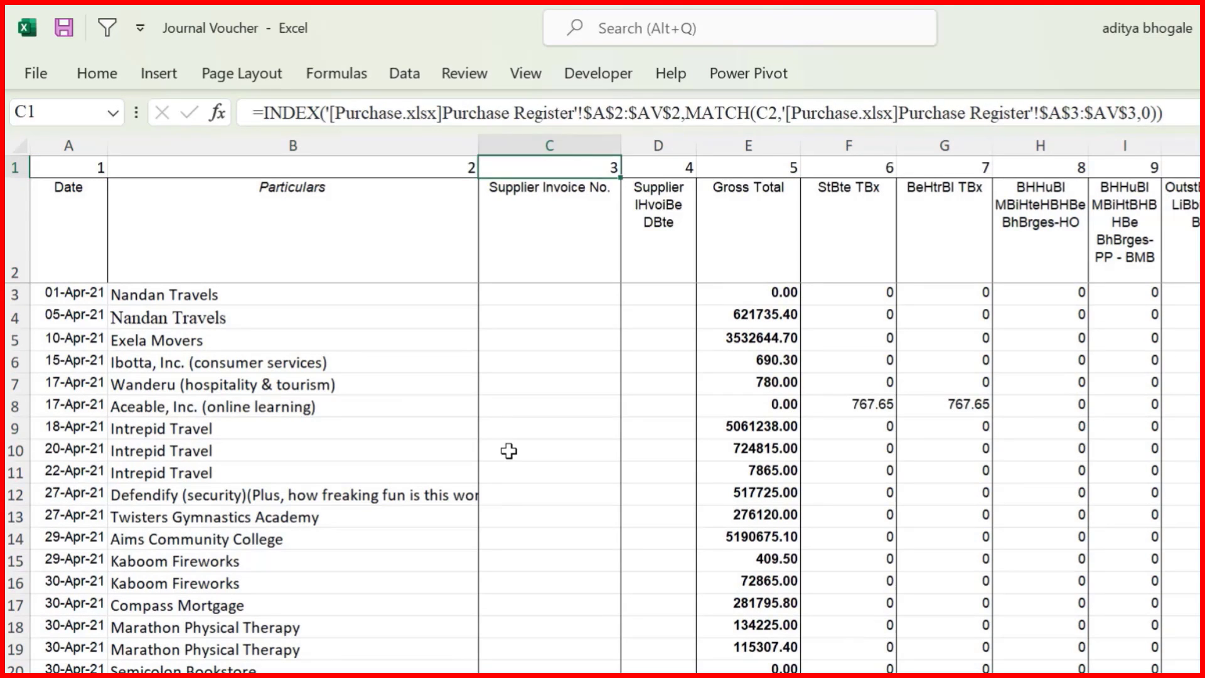
key(Right)
key(Right)
key(Right)
key(Right)
key(Right)
key(Right)
key(Right)
key(Right)
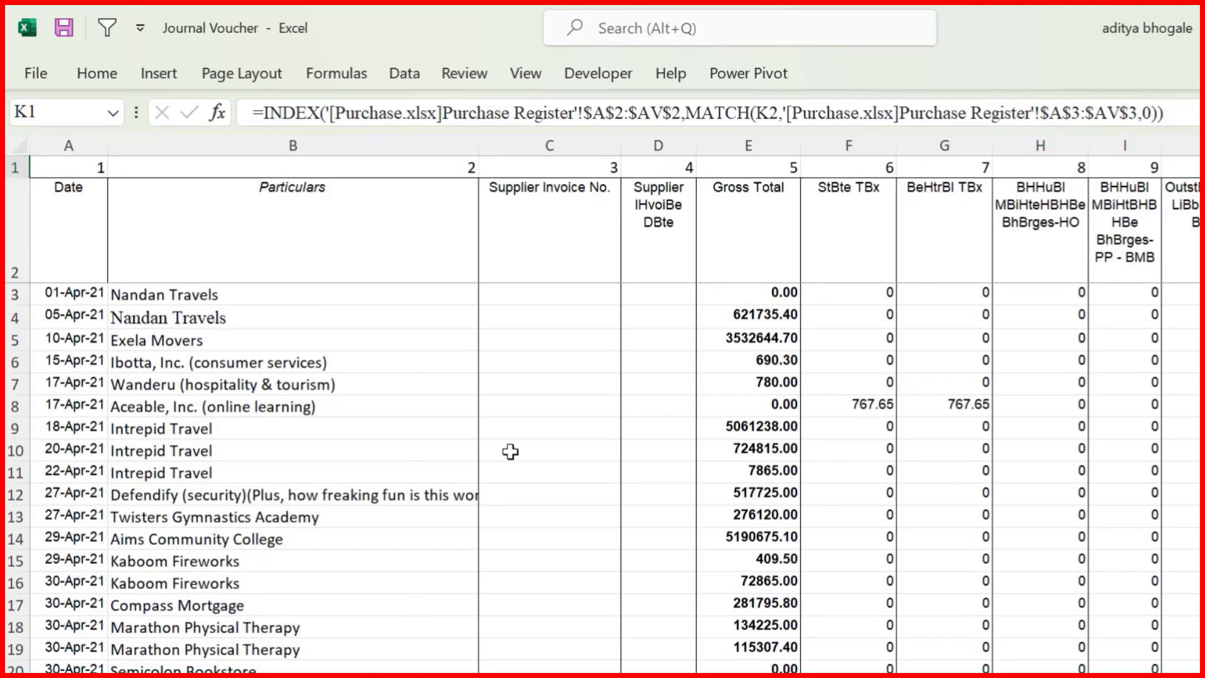
key(Right)
key(Right)
key(Right)
key(Right)
key(Right)
key(Right)
key(Right)
key(Right)
key(Right)
key(Right)
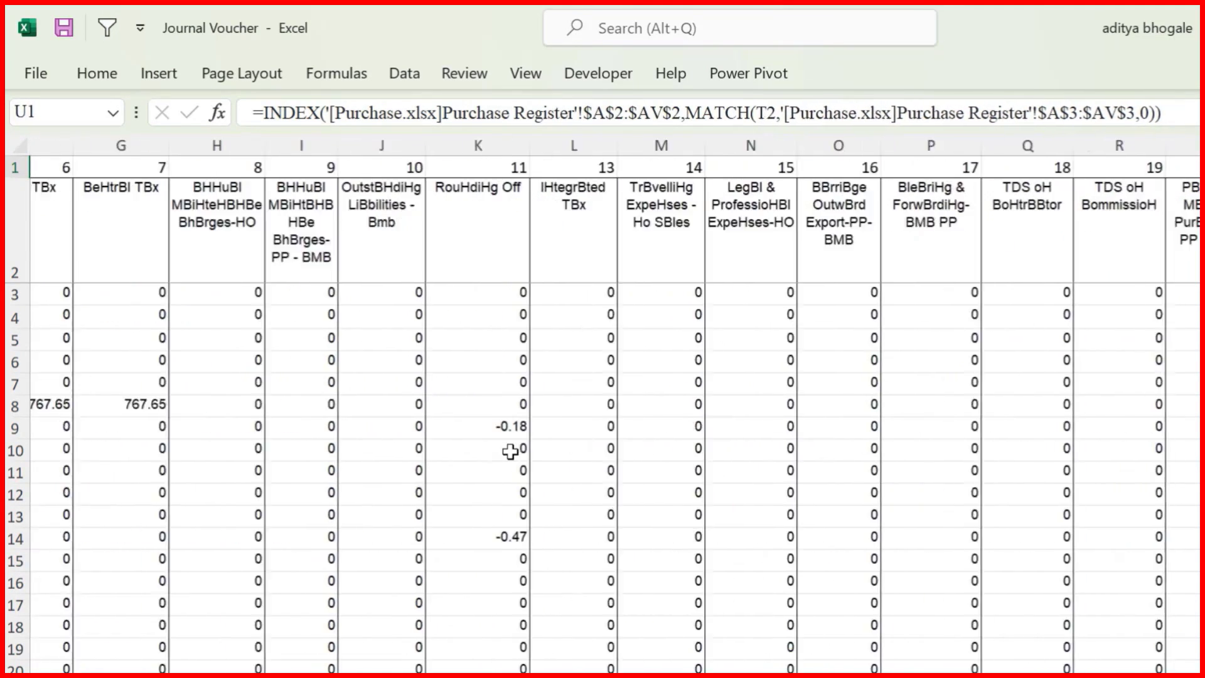
key(Right)
key(Right)
key(Right)
key(Right)
key(Right)
key(Right)
key(Right)
key(Right)
key(Right)
key(Right)
key(Right)
key(Right)
key(Right)
key(Right)
key(Right)
key(Right)
key(Right)
key(Right)
key(Right)
key(Right)
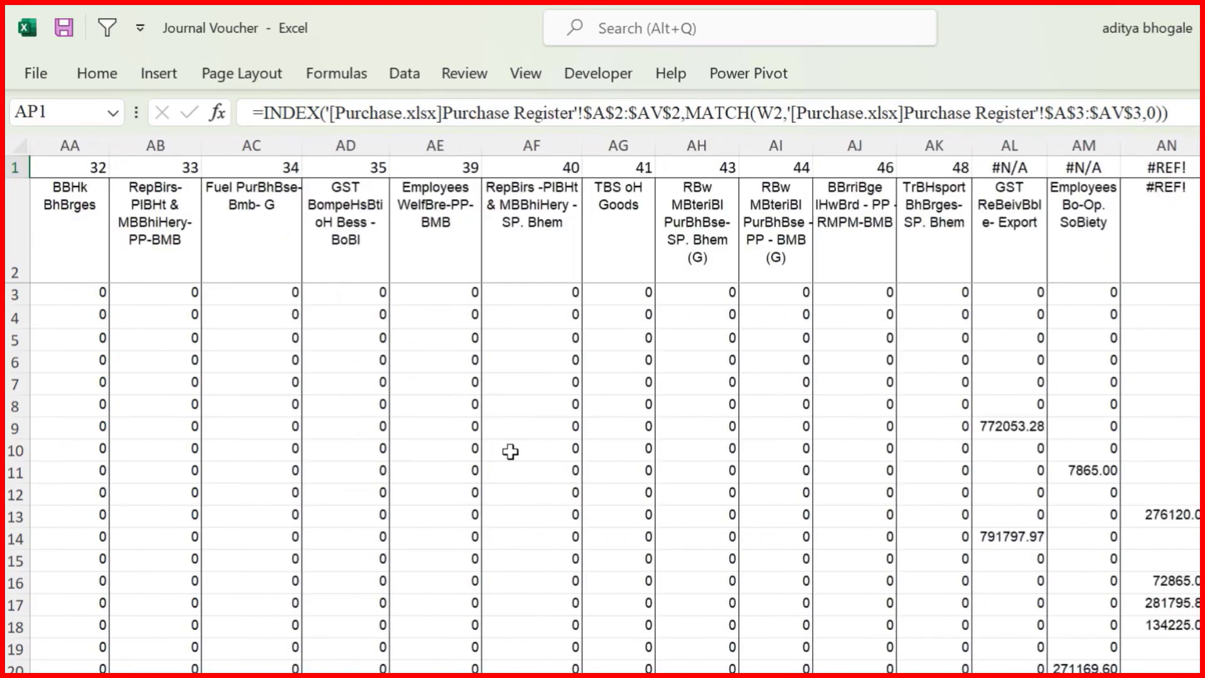
key(Right)
key(Right)
key(Right)
key(Right)
key(Right)
key(Right)
key(Right)
key(Left)
key(Left)
key(Left)
key(Left)
key(Left)
key(Left)
key(Left)
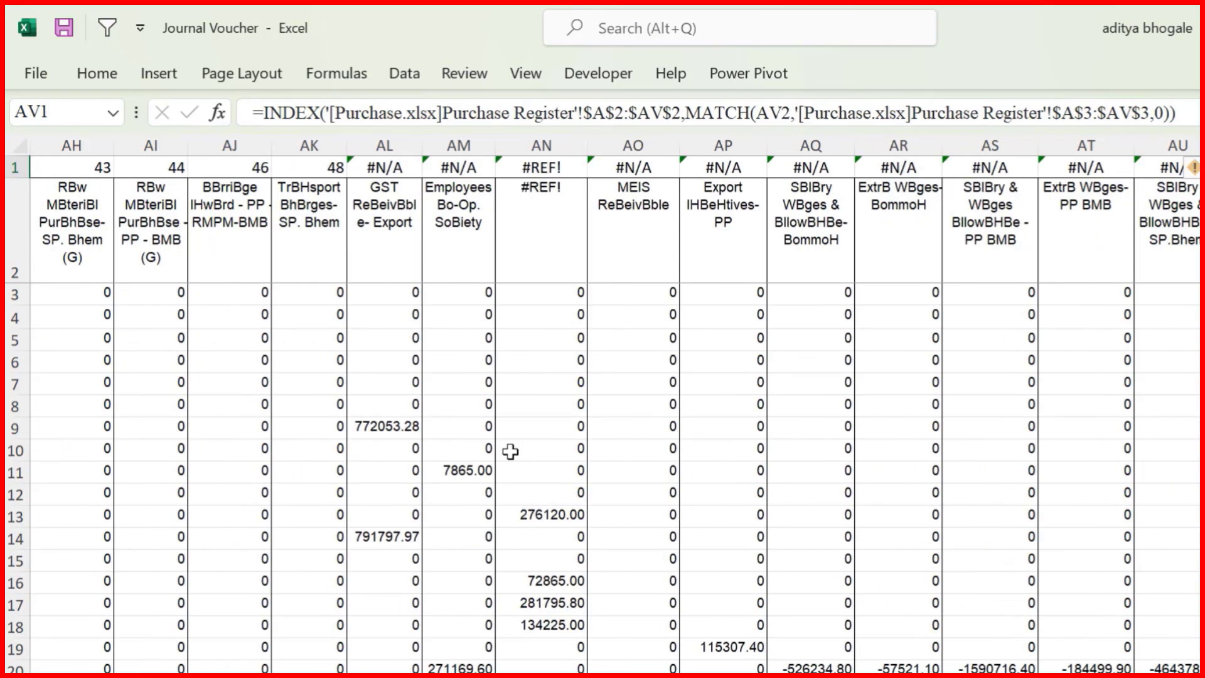
key(Home)
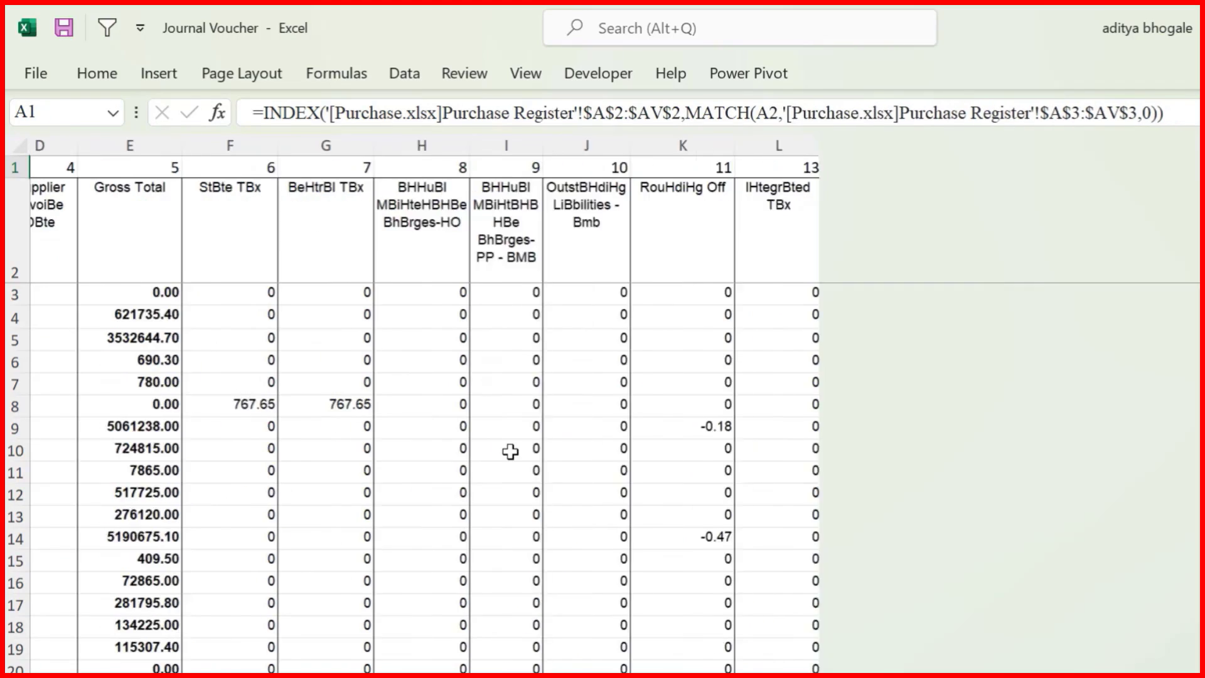
Step: Check the number sequence above the first headers again, from Date in column A to column L
drag(48, 210, 342, 254)
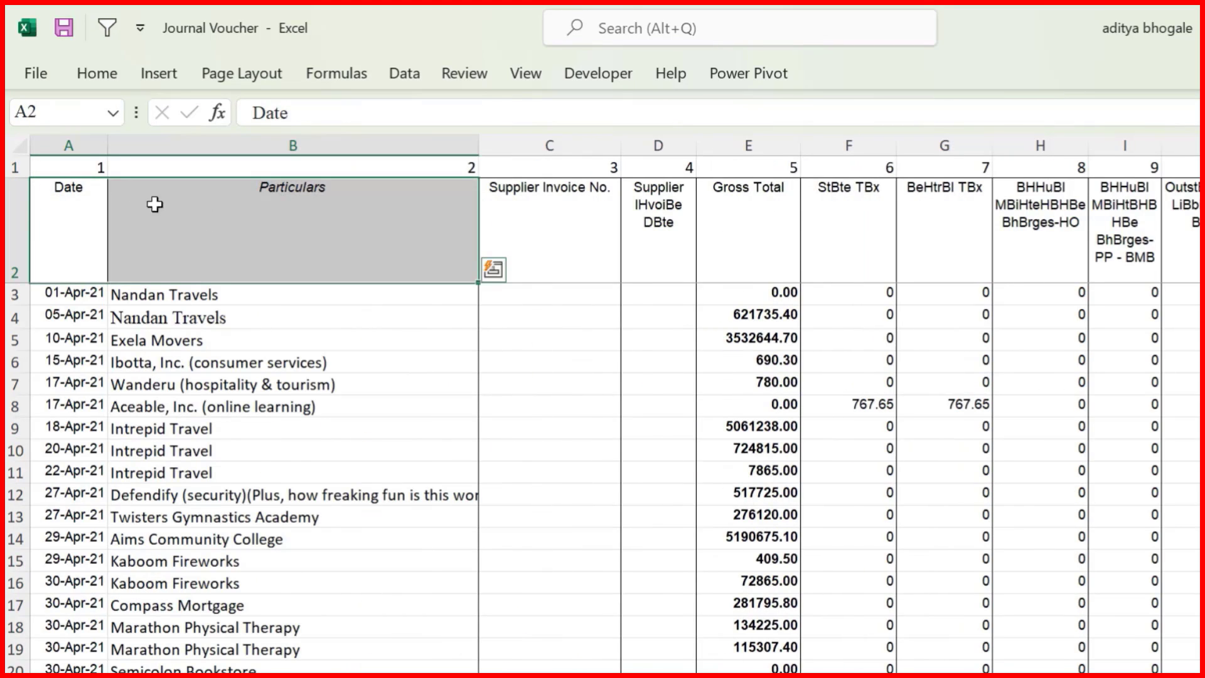
click(97, 167)
key(Right)
key(Right)
key(Right)
key(Right)
key(Right)
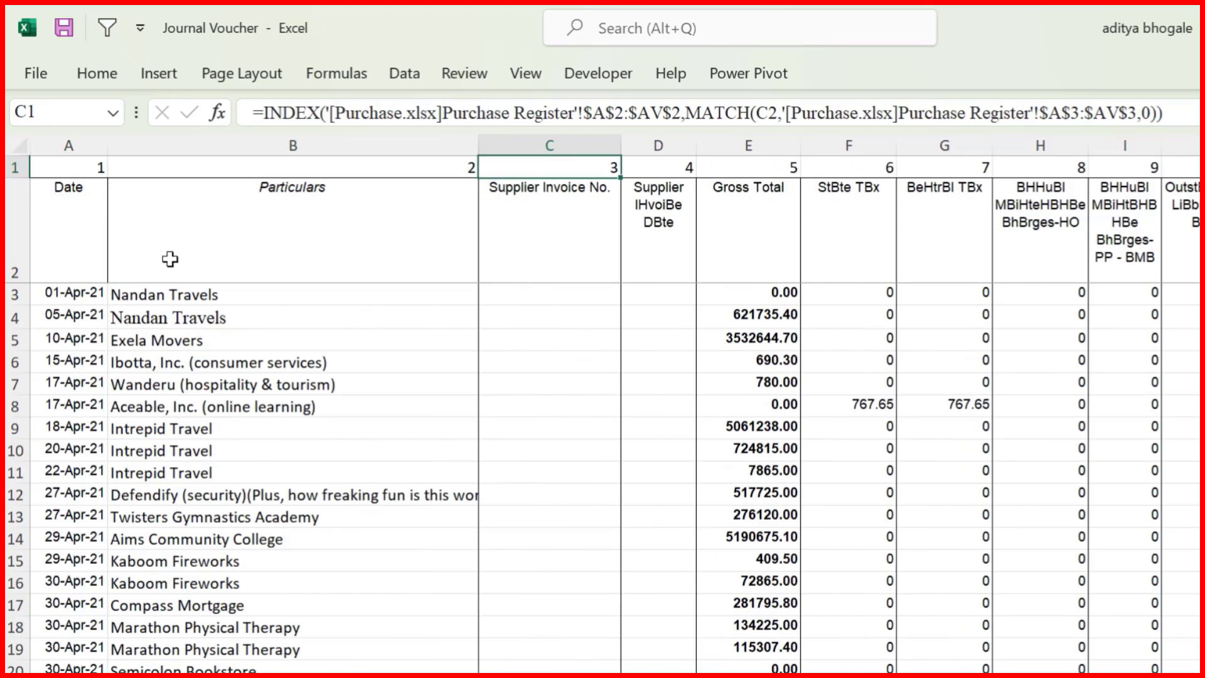
key(Right)
key(Right)
key(Right)
key(Right)
key(Right)
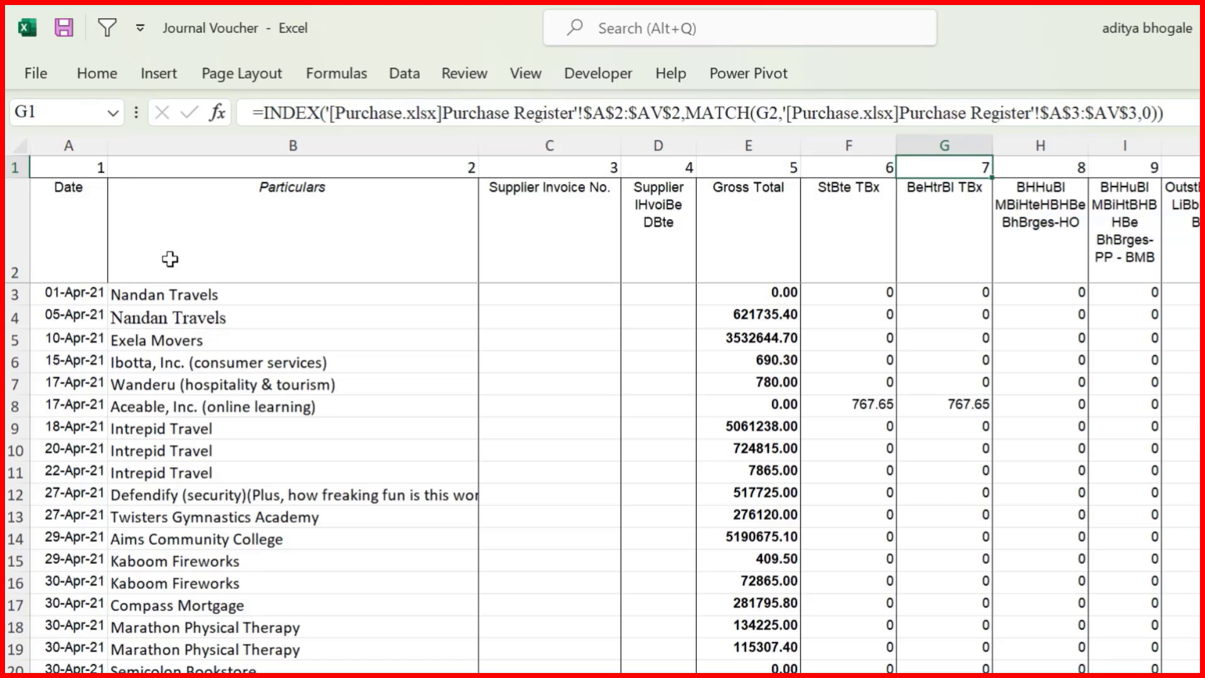
key(Right)
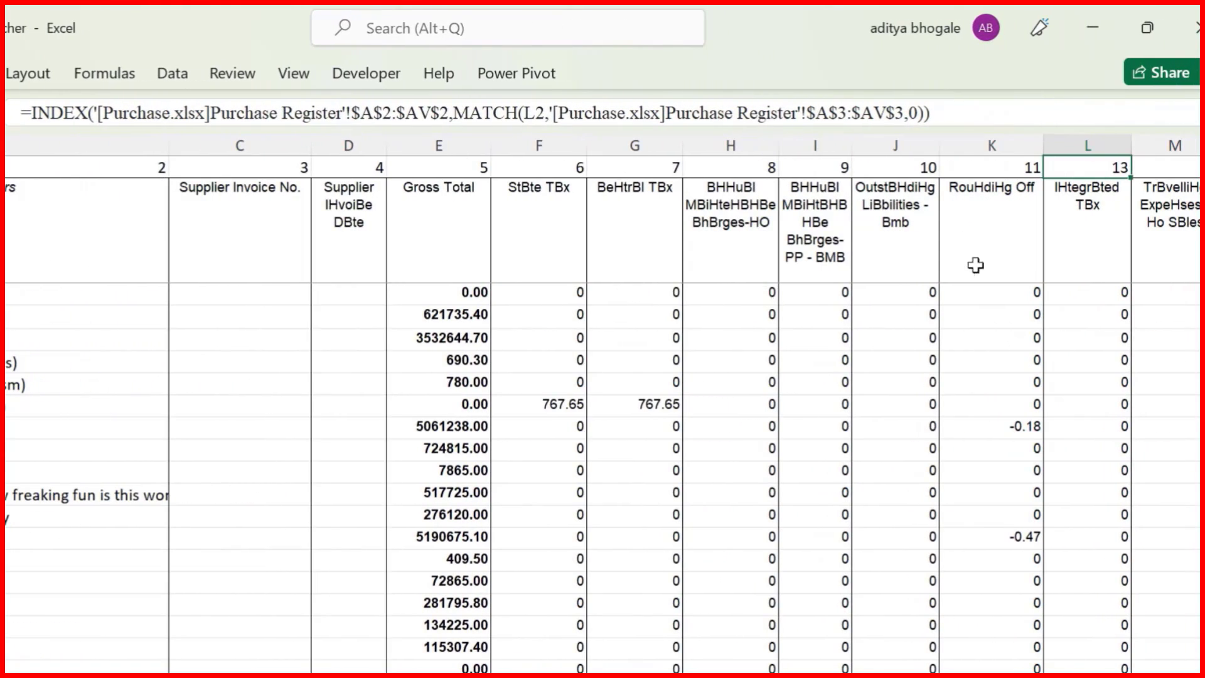
Step: Switch to the Purchase workbook and examine the header numbered 12 in column L
key(alt+Tab)
click(1082, 193)
click(1150, 194)
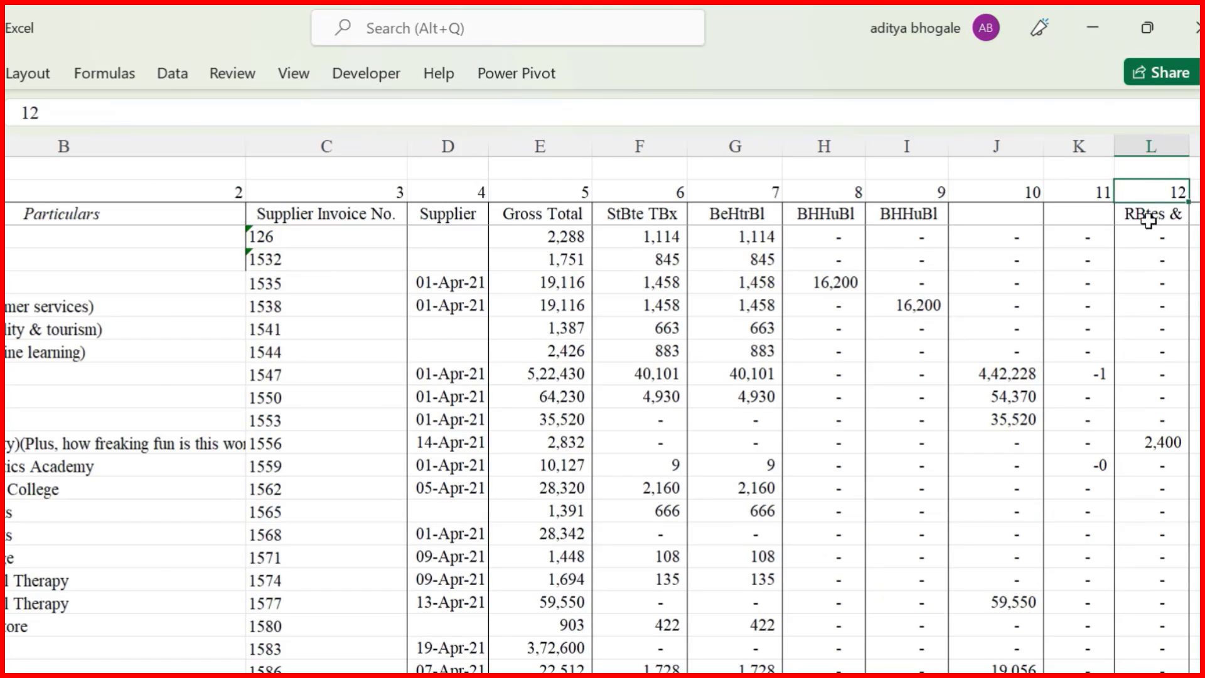
Step: Check the header under number 12 in column L, and compare it with column L of the Journal Voucher workbook
click(1147, 219)
key(alt+Tab)
key(Down)
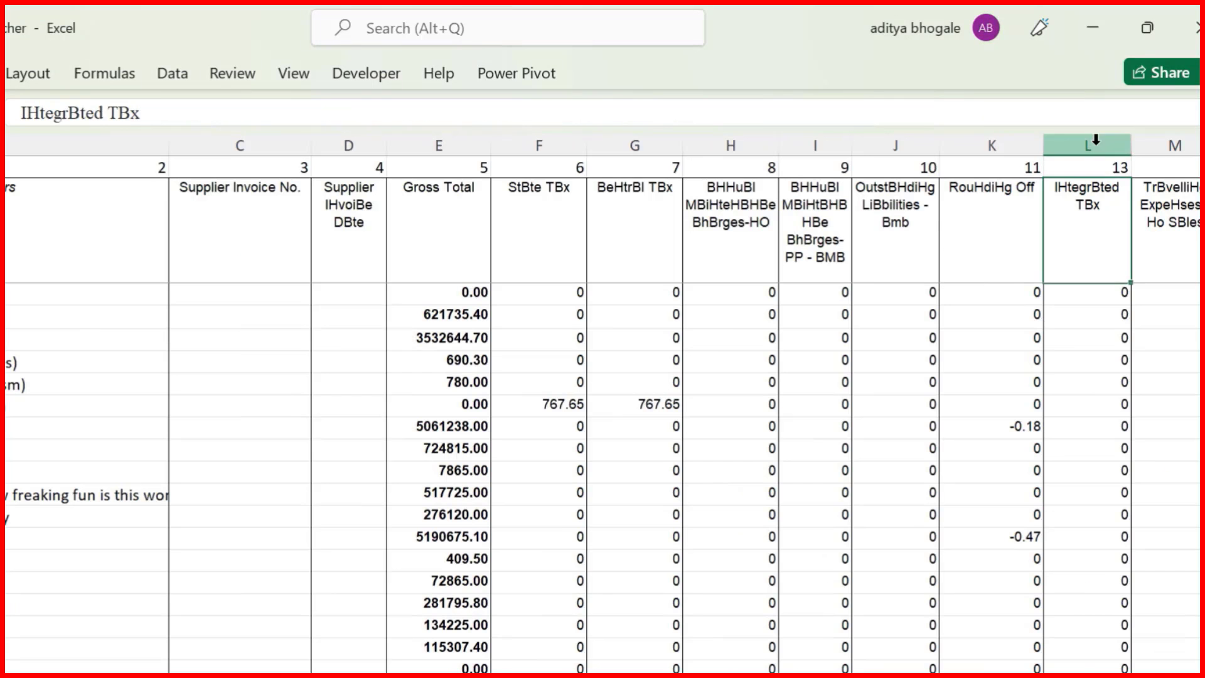
Step: Insert a blank column before the IHtegrBted TBx column at column L
click(1095, 139)
right_click(1095, 140)
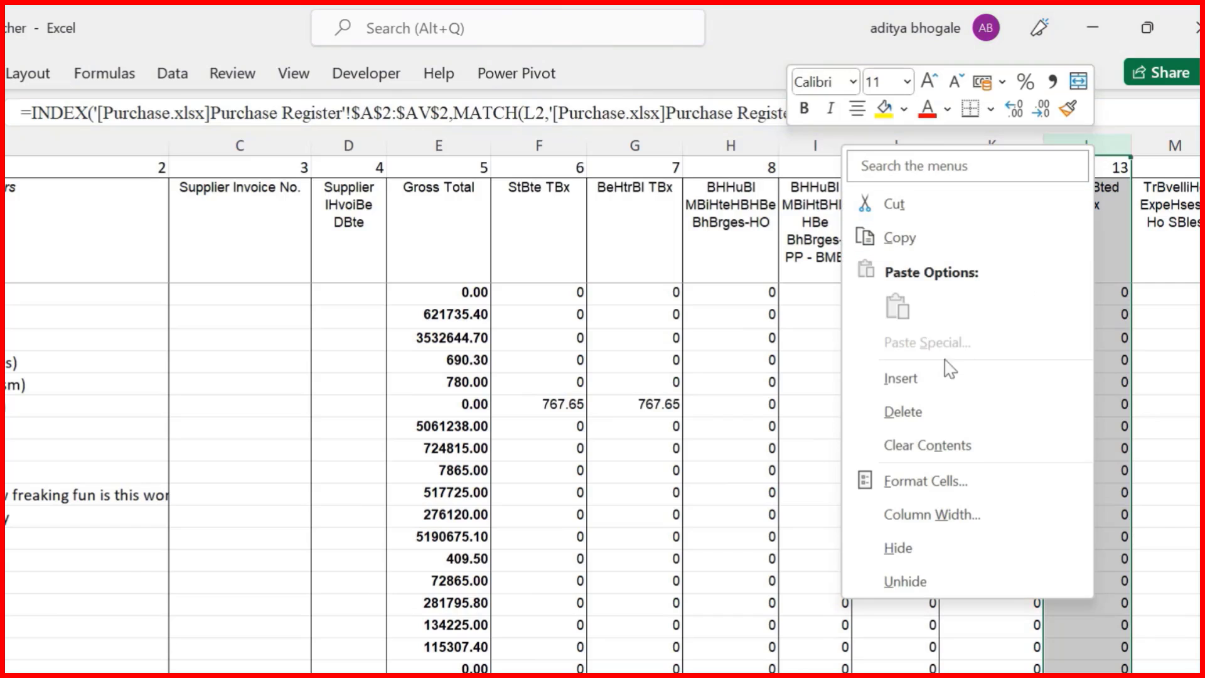
click(921, 382)
click(1083, 239)
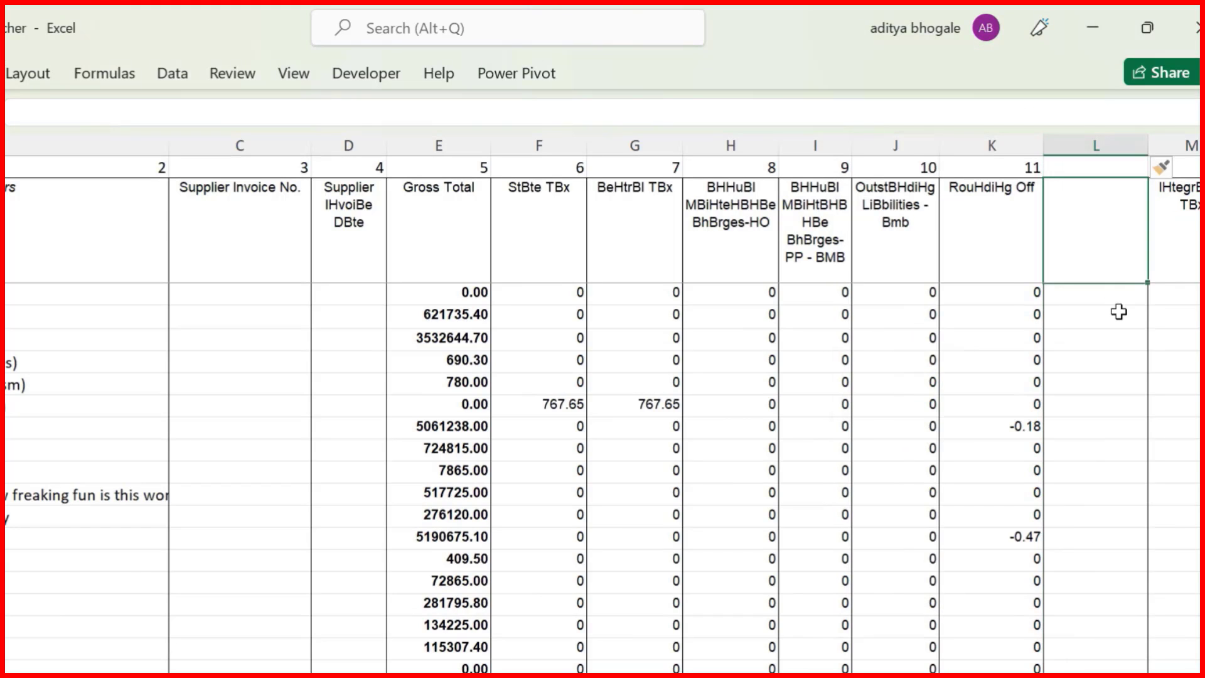
Step: Look over the cells around the inserted blank column L, and undo the column insertion
key(Down)
key(Down)
key(Down)
key(Up)
key(Up)
key(Up)
key(Right)
key(Right)
key(Left)
key(Left)
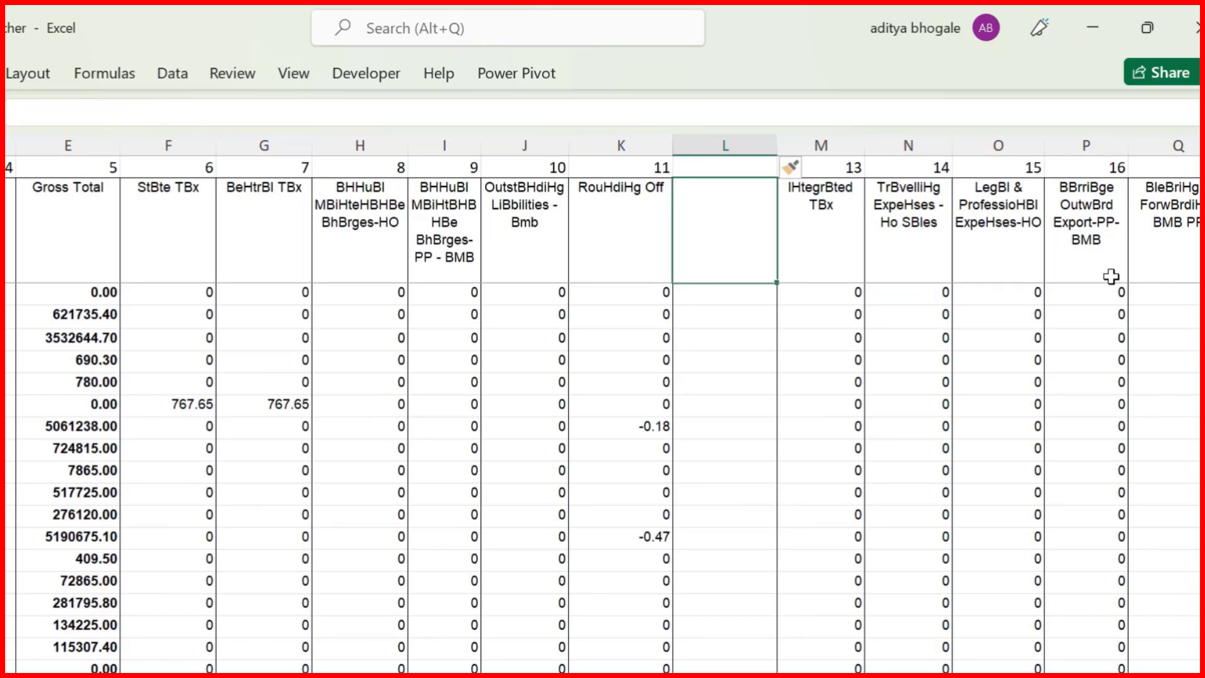
key(ctrl+z)
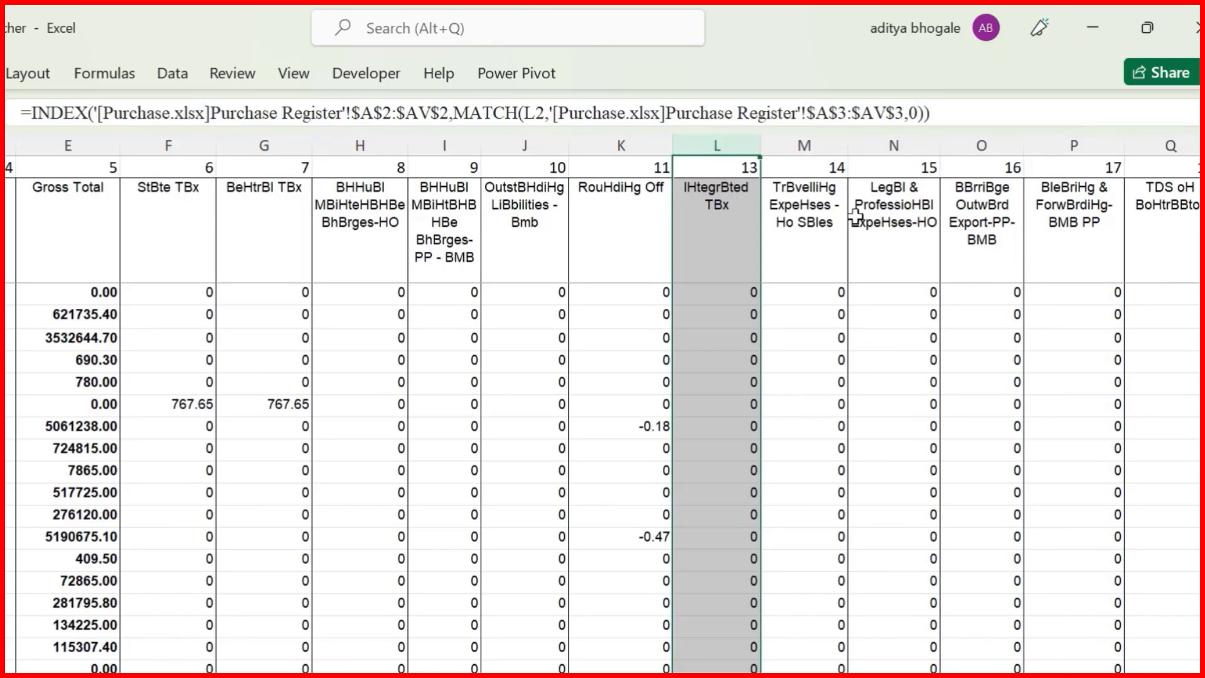
Step: Replace the INDEX-MATCH formulas in row 1 of the Journal Register with their values only
click(708, 167)
key(ctrl+Left)
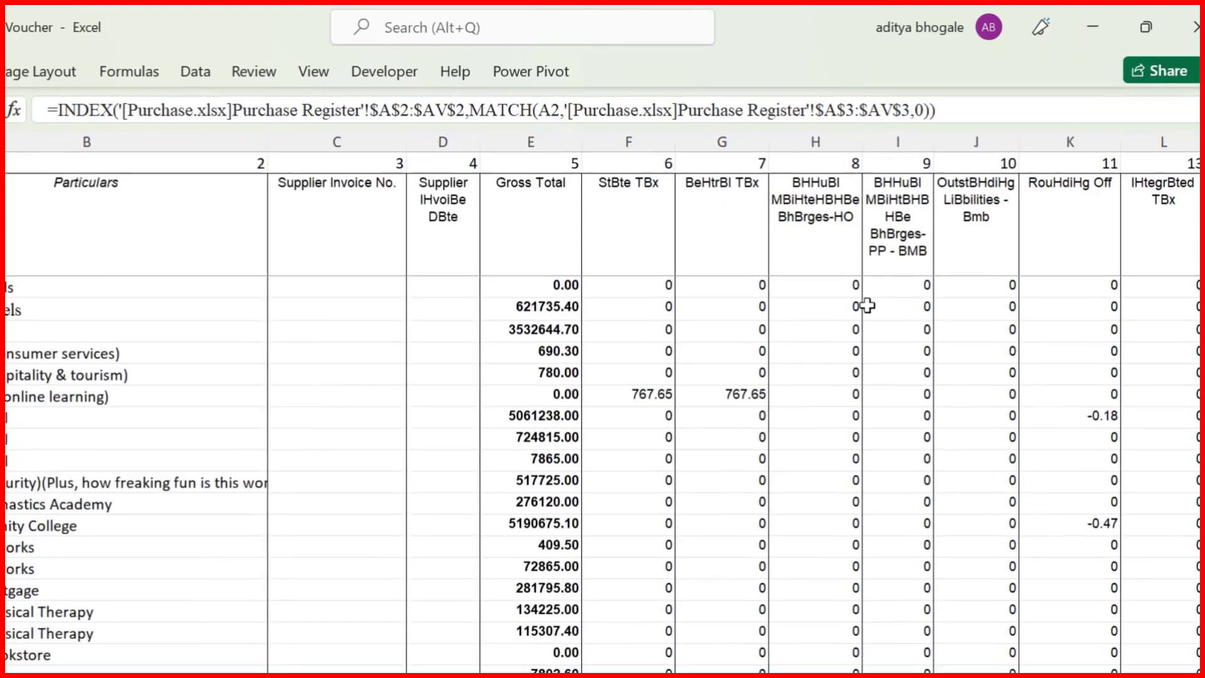
key(shift+space)
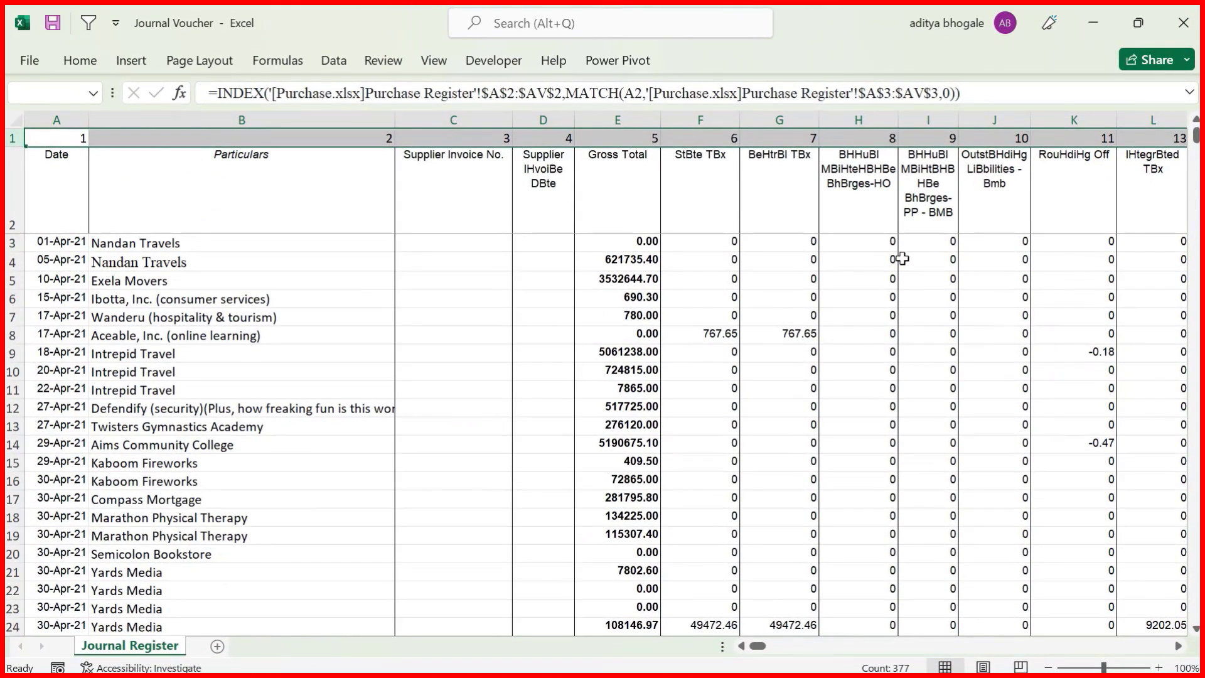
key(ctrl+c)
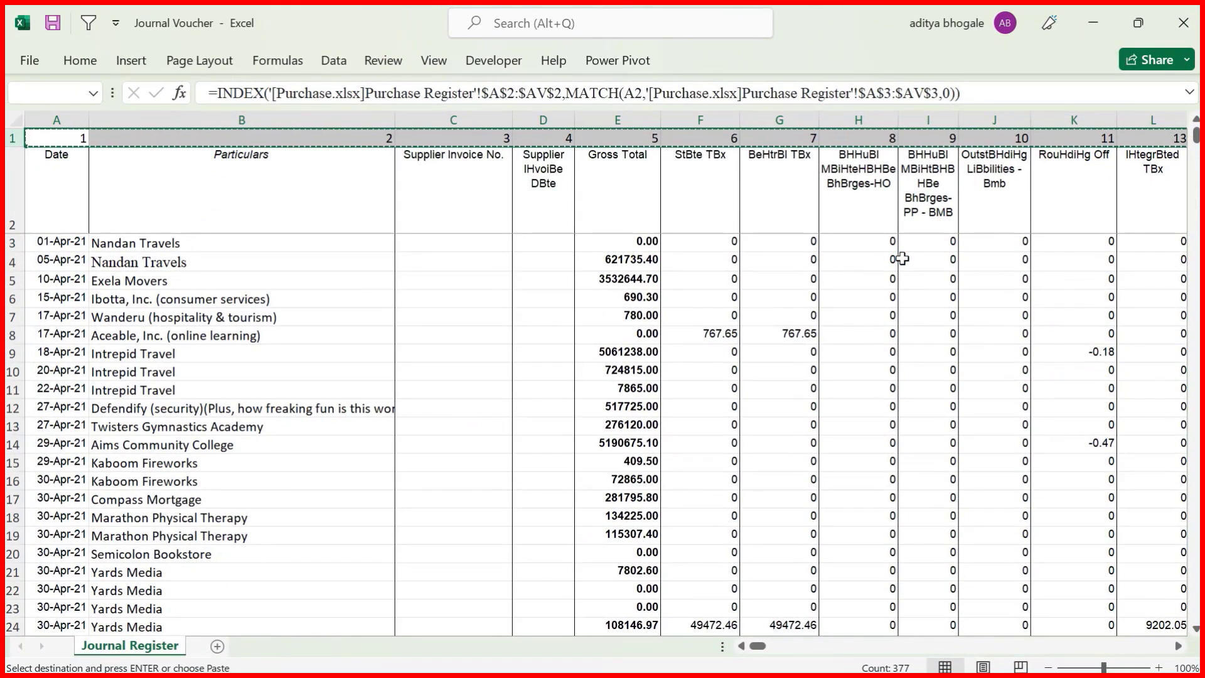
key(ctrl+alt+v)
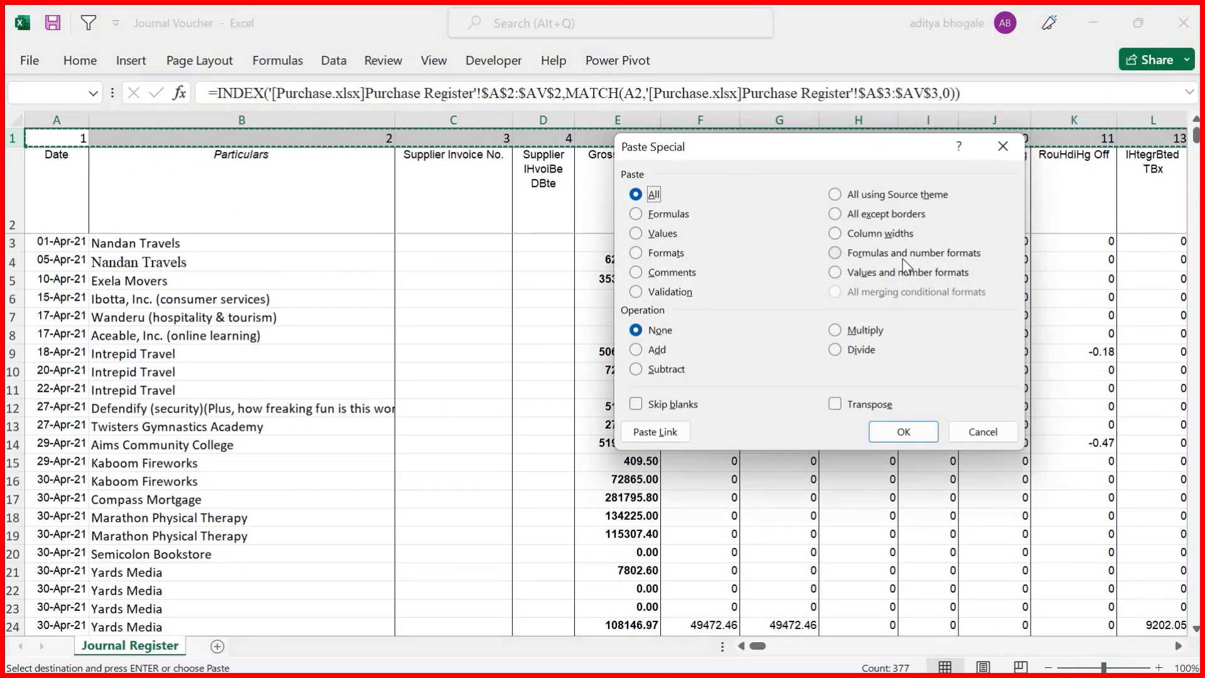
key(v)
key(Return)
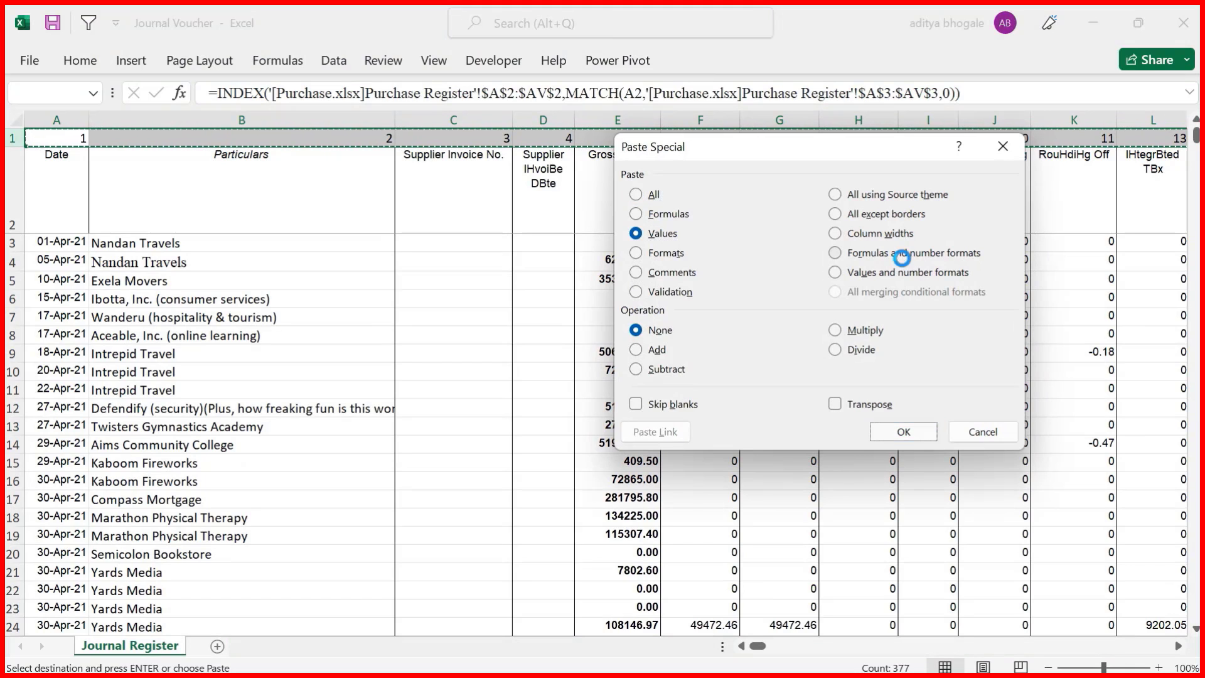
key(Escape)
Step: Copy the row 1 numbers from A1 onward and paste them transposed into a new workbook starting at B3
click(61, 131)
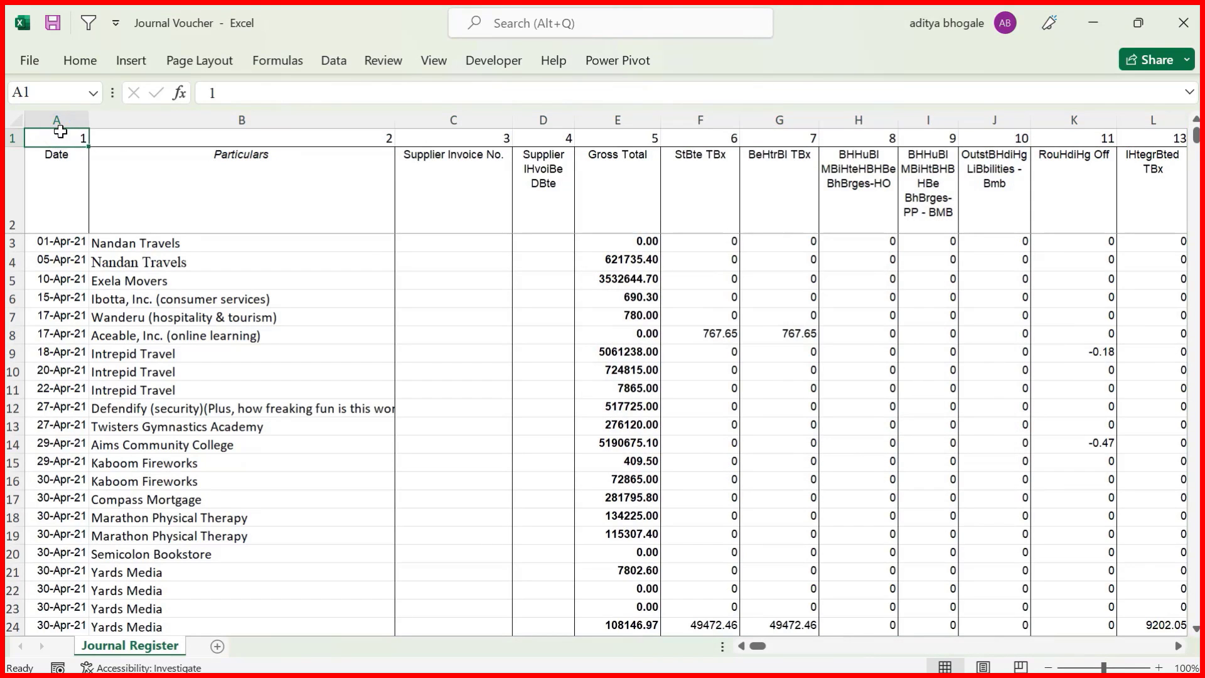
key(ctrl+shift+Right)
key(ctrl+c)
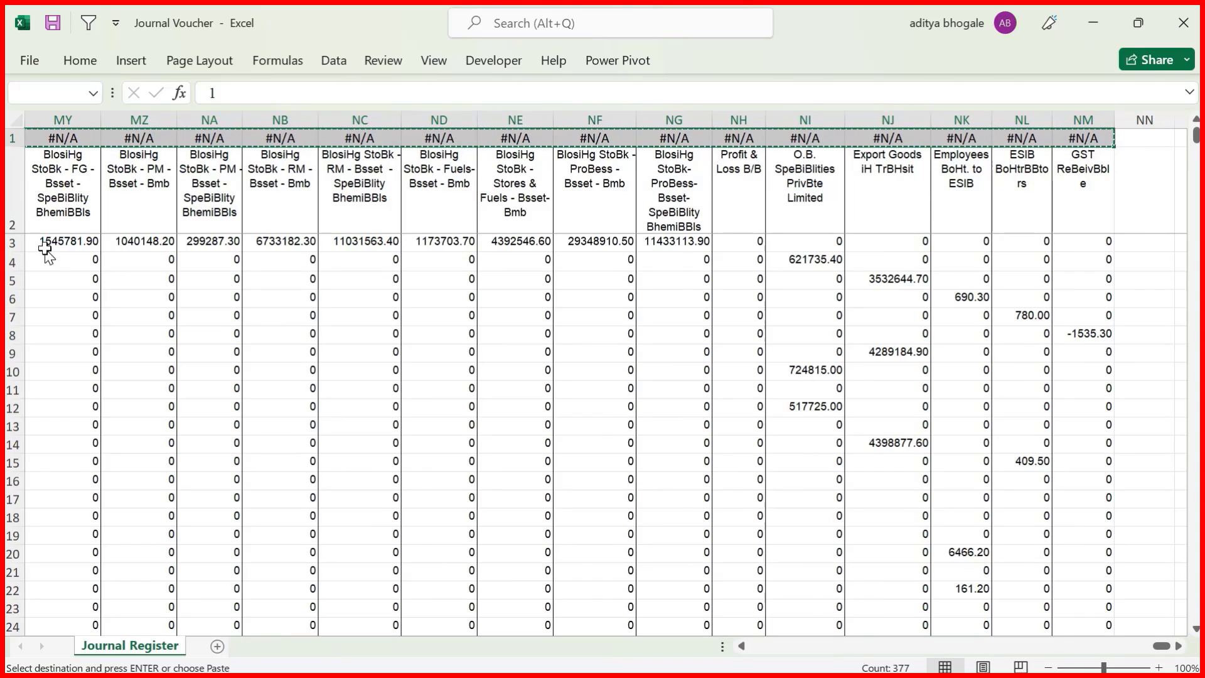
key(ctrl+n)
click(128, 186)
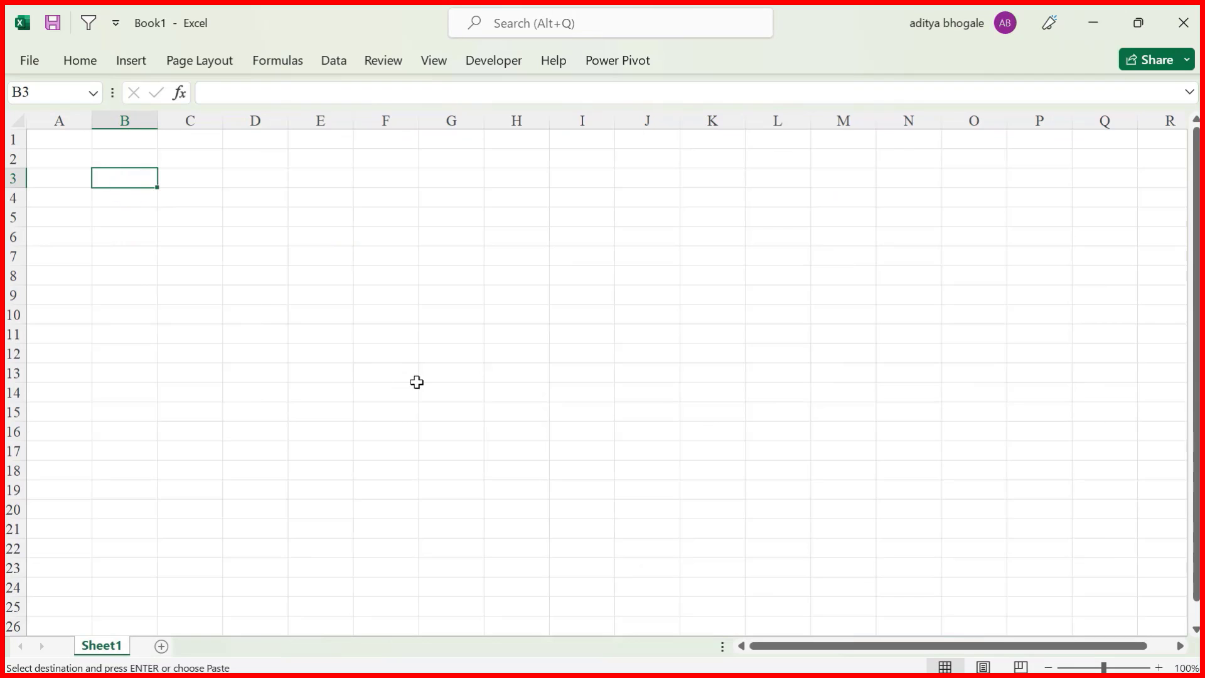
key(ctrl+alt+v)
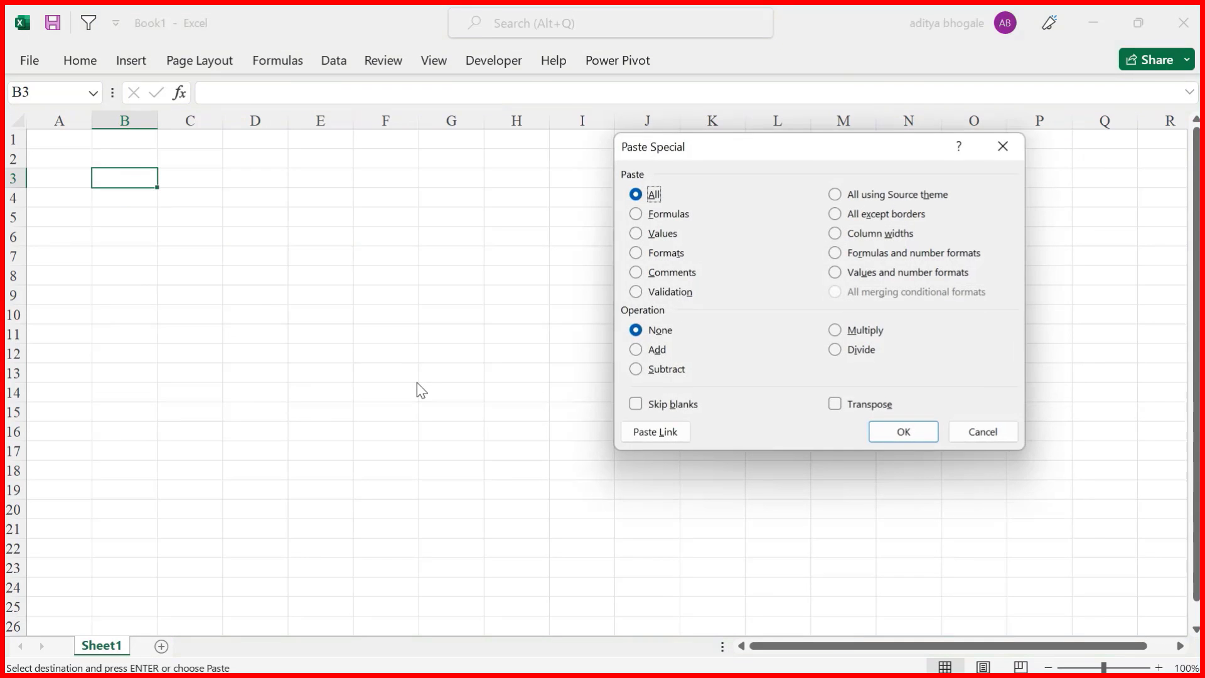
click(835, 405)
click(916, 433)
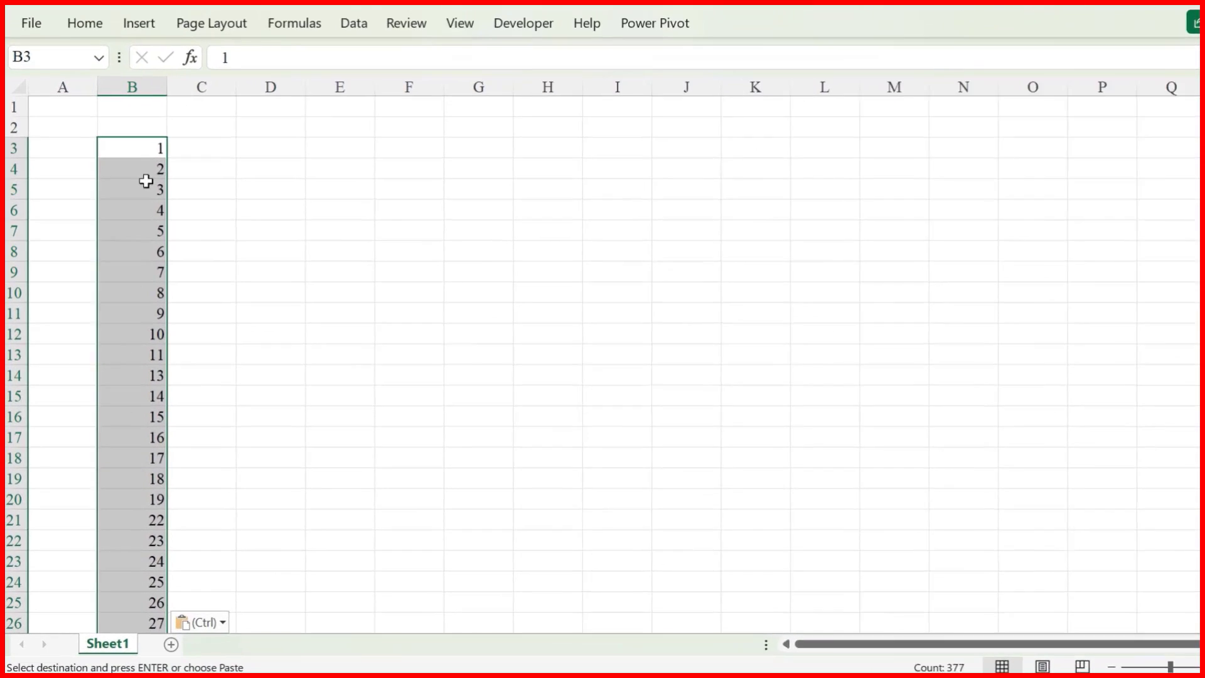
Step: Label the pasted list of numbers "Jv" in cell B2
click(125, 159)
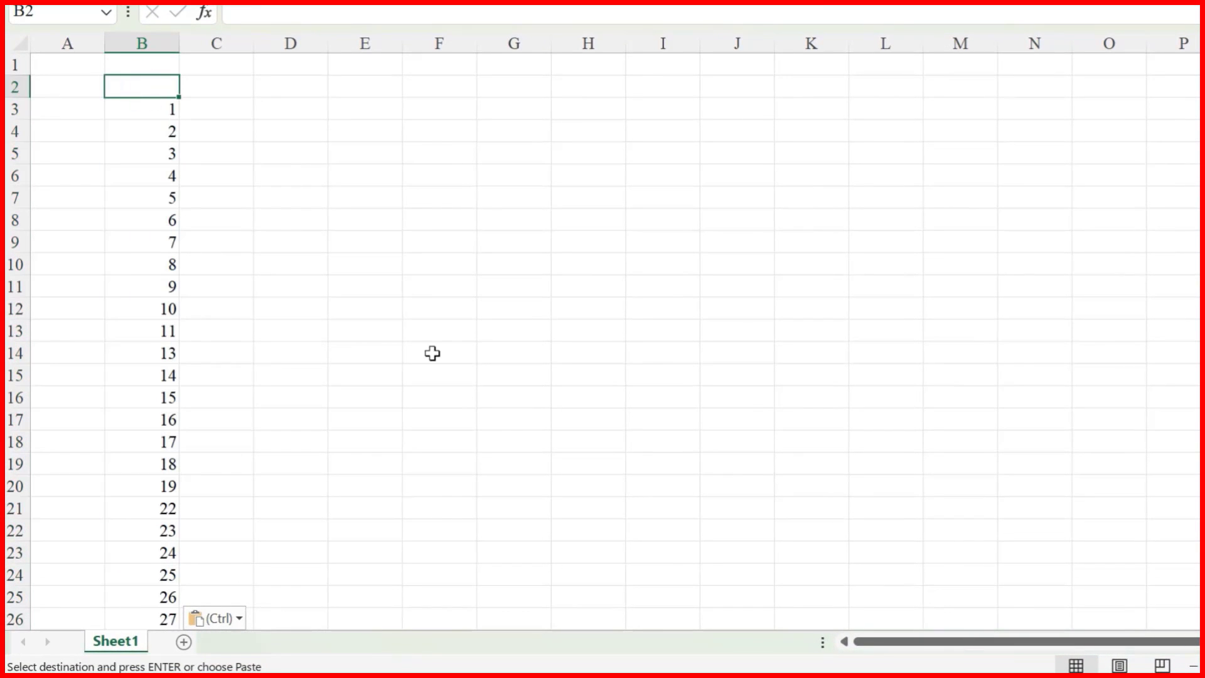
text(Jv)
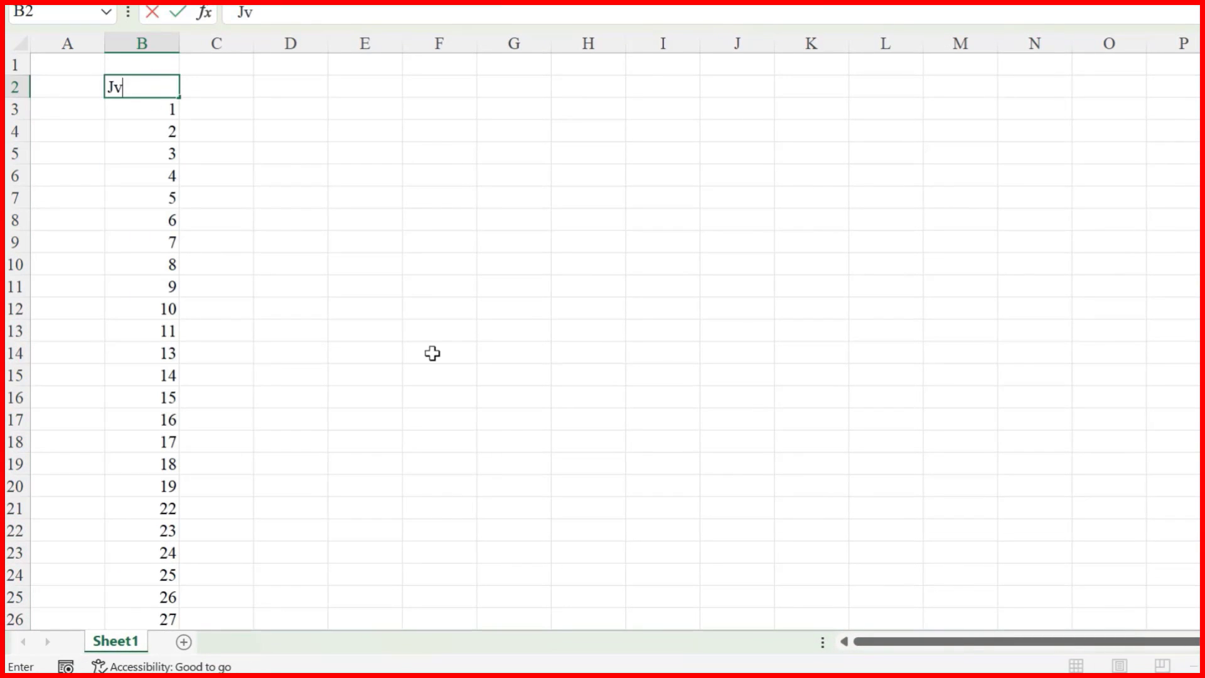
key(Return)
Step: Copy the Purchase Register's row 2 numbers from A2 onward and paste them transposed at D3 in Book1
key(alt+Tab)
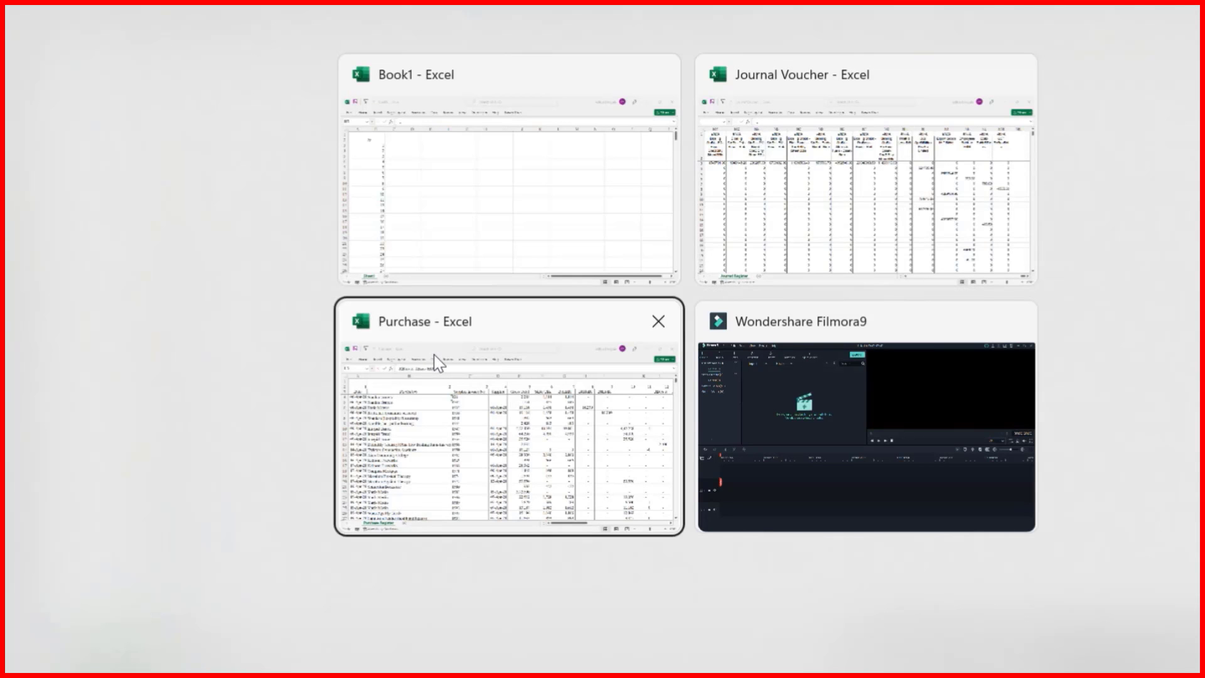
click(432, 354)
key(Home)
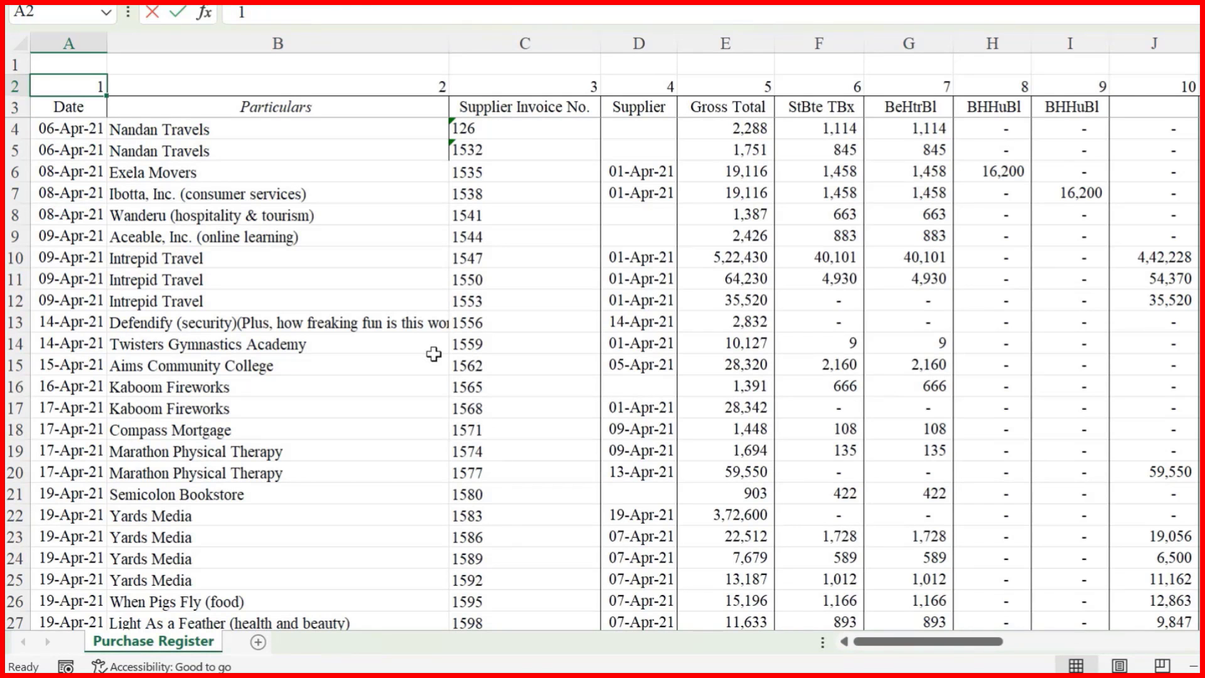
key(ctrl+shift+Right)
key(ctrl+c)
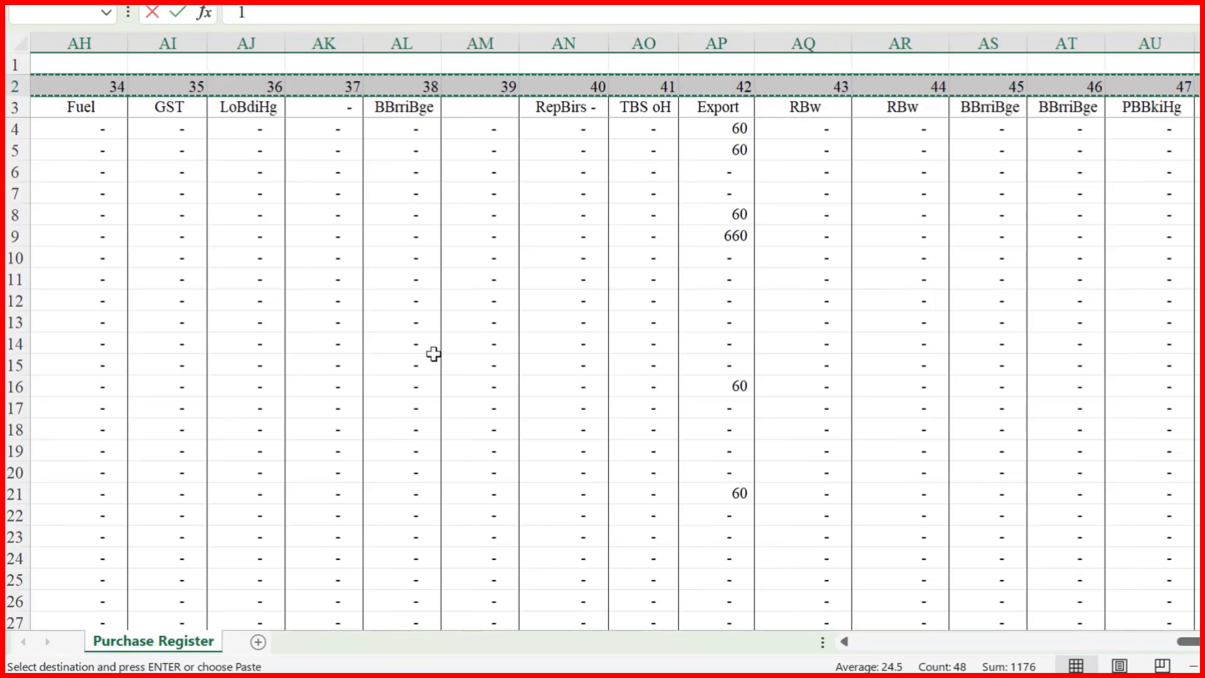
key(alt+Tab)
click(288, 117)
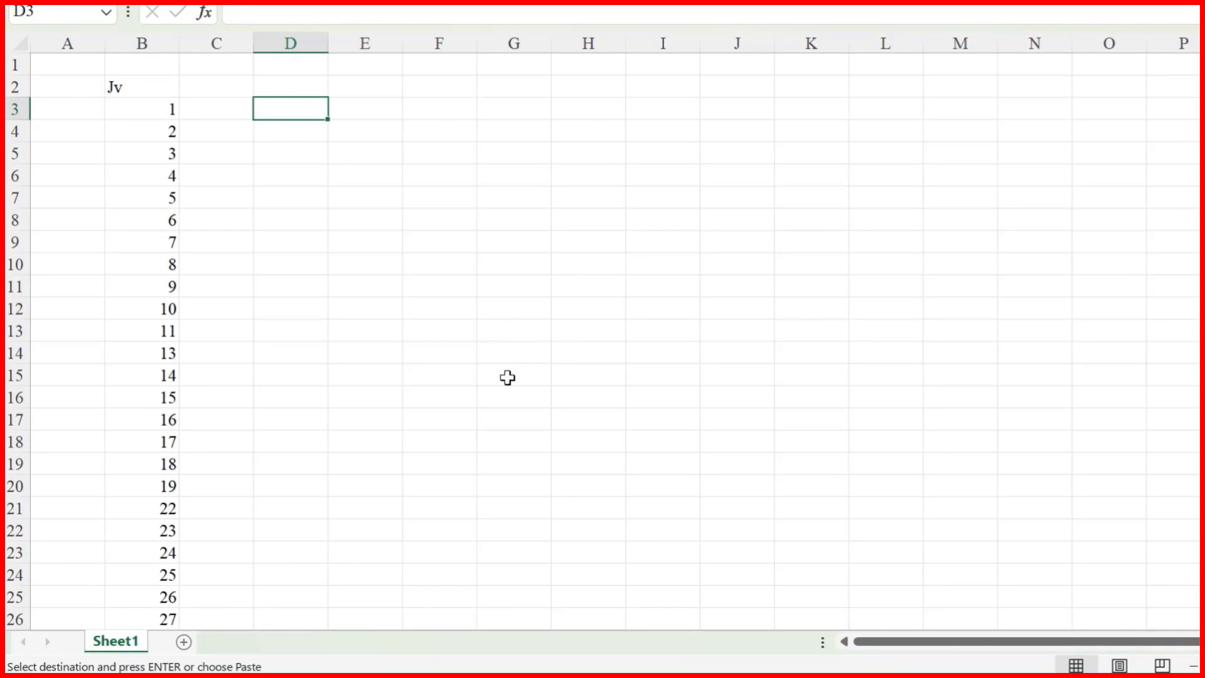
key(ctrl+alt+v)
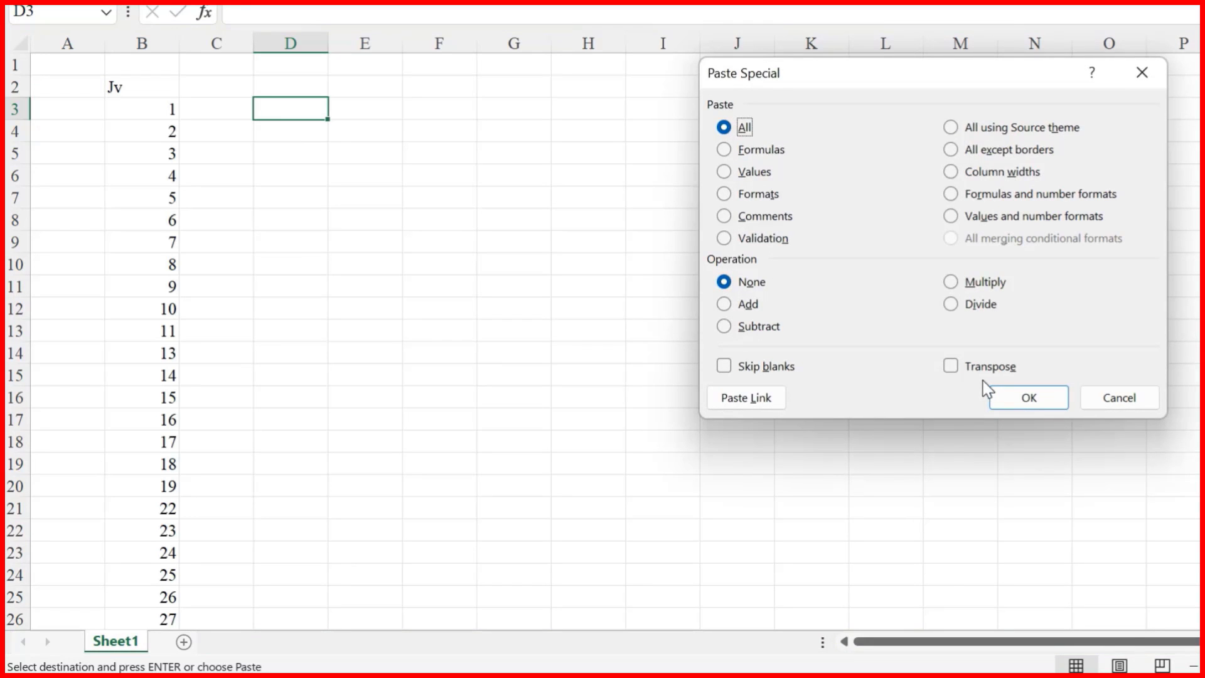
key(e)
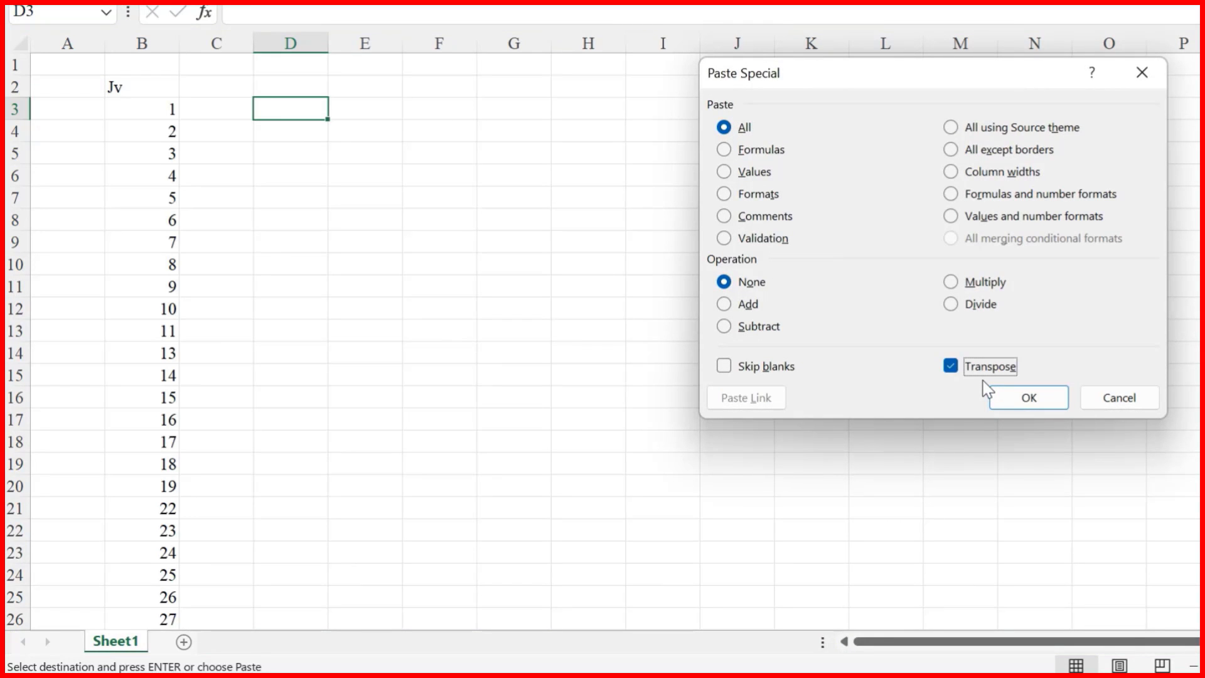
key(Return)
Step: Enter the headings "Pur" in D2 and "jv" in E2
click(285, 85)
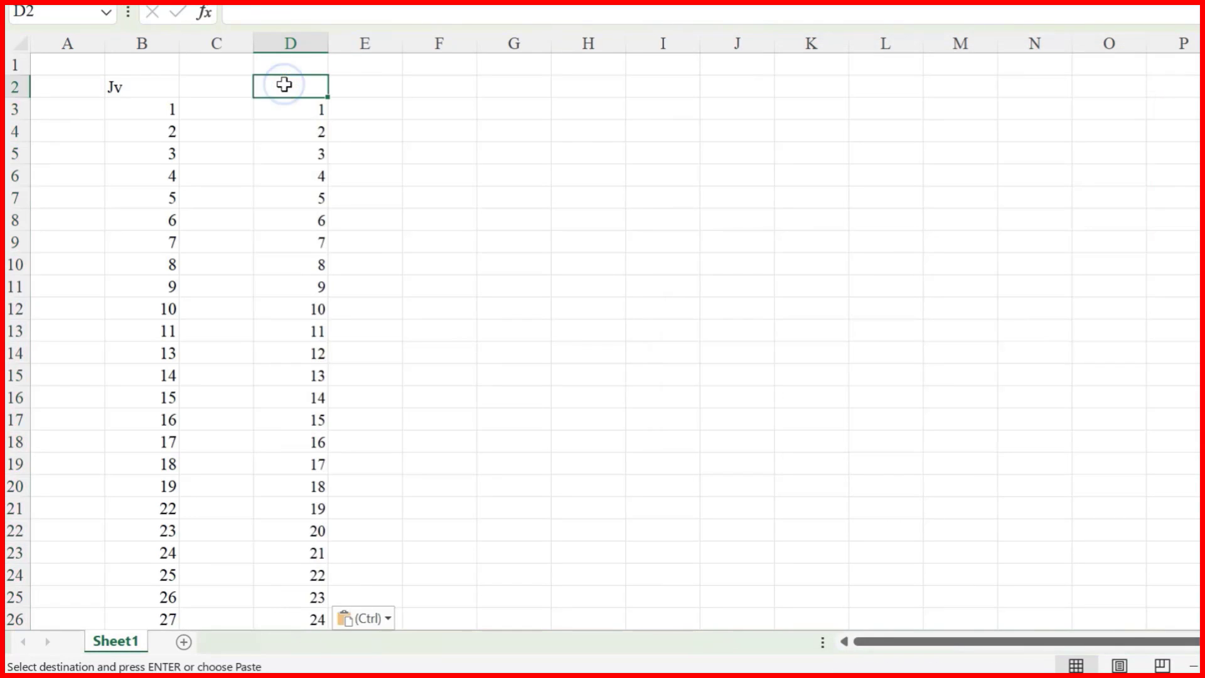
text(Pu)
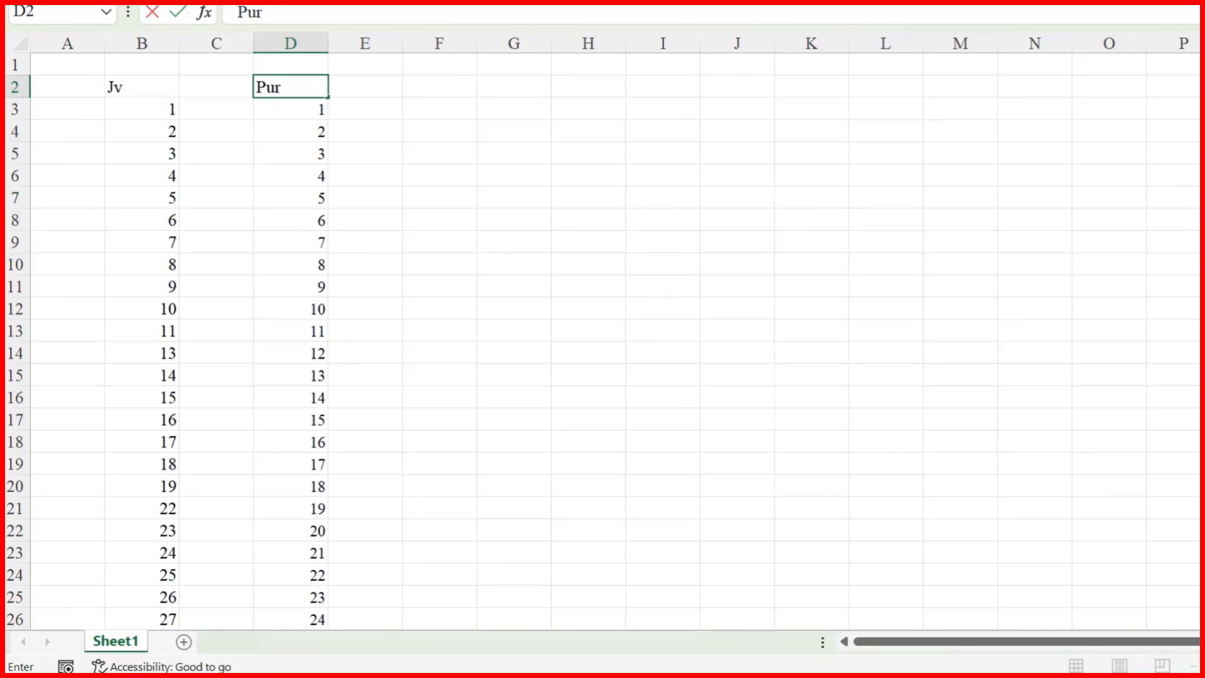
text(r)
key(Tab)
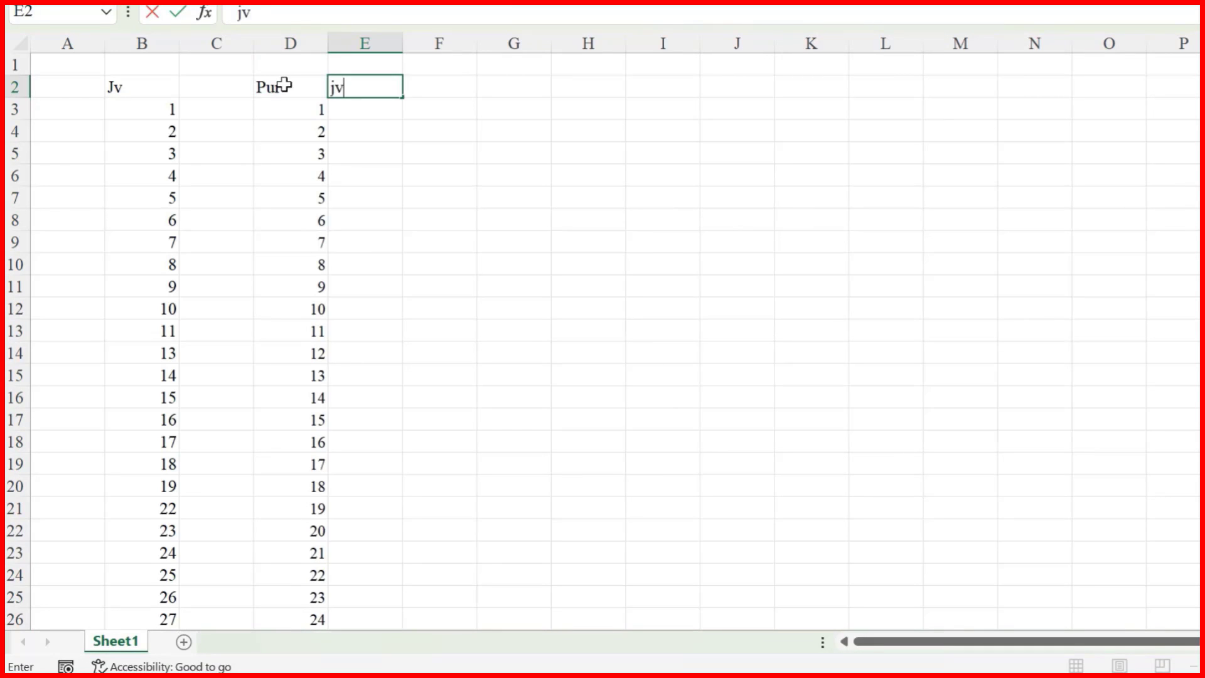
key(Return)
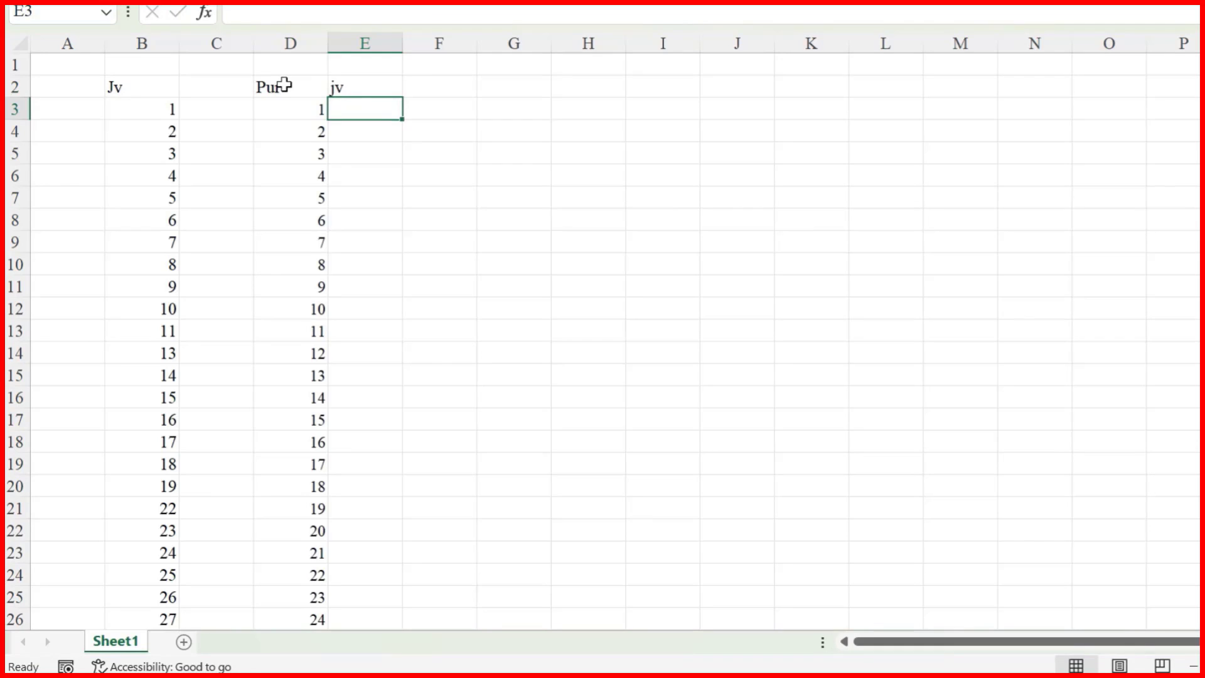
Step: Enter =VLOOKUP(D3,$B$3:$B$379,1,0) in E3 to look up the first Pur number in the Jv list
text(=vl)
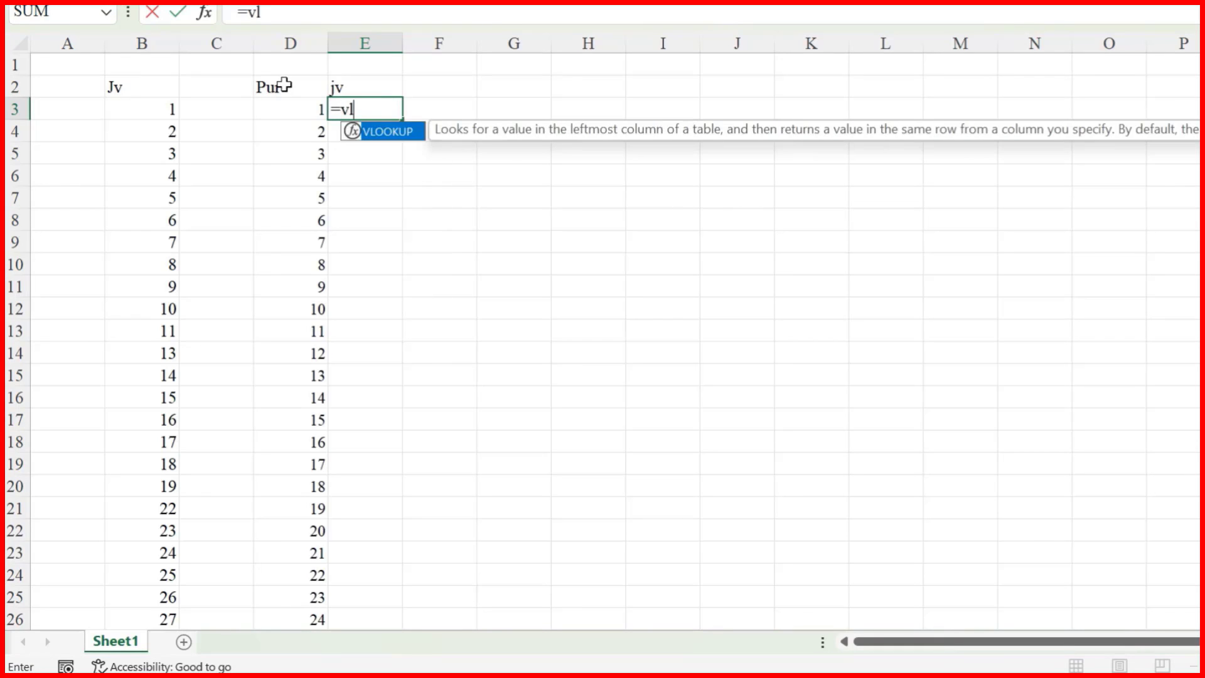
key(Tab)
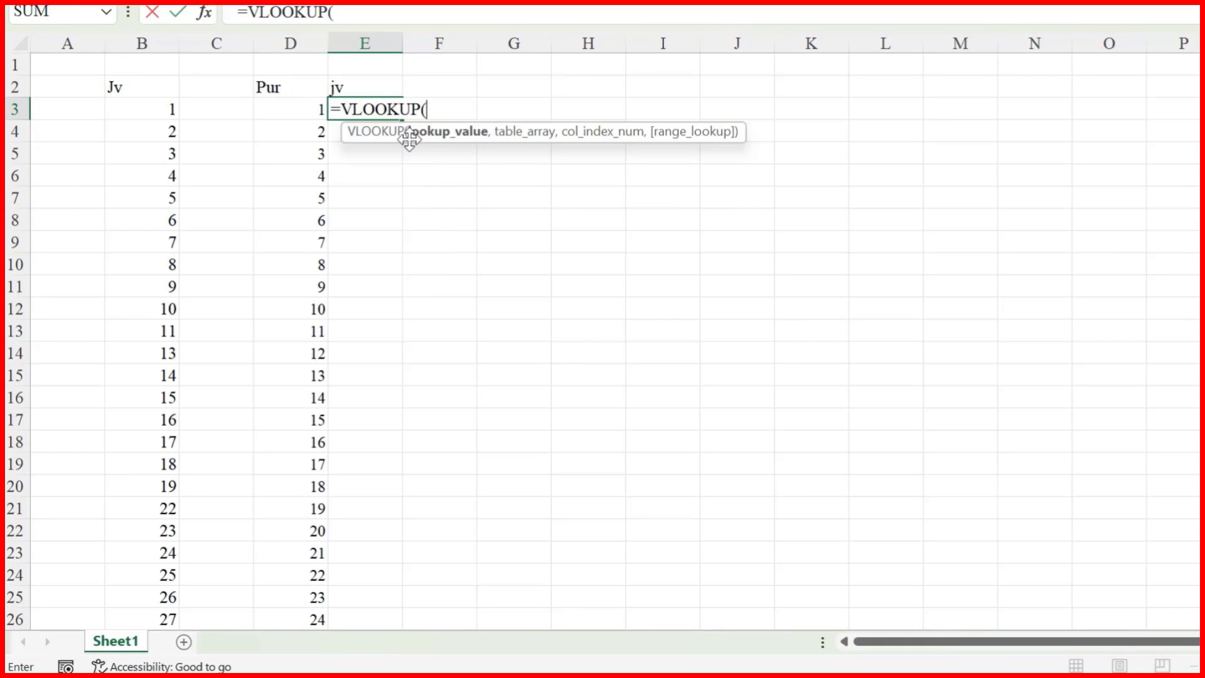
click(299, 110)
text(,)
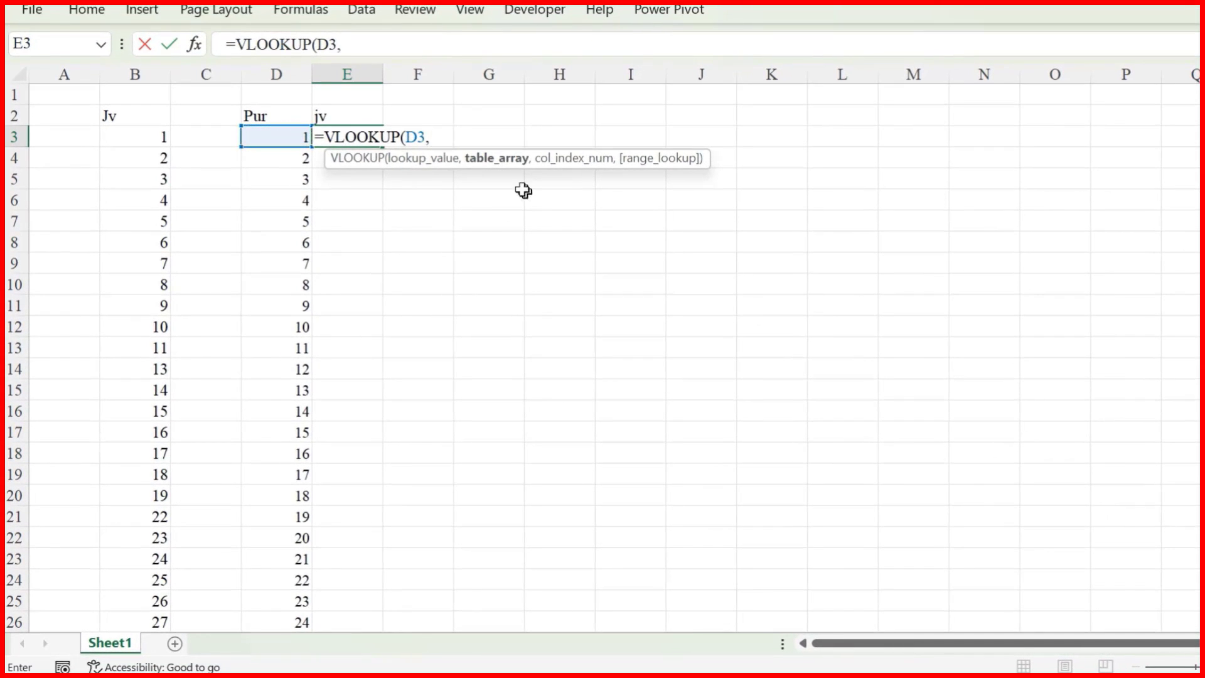
click(145, 139)
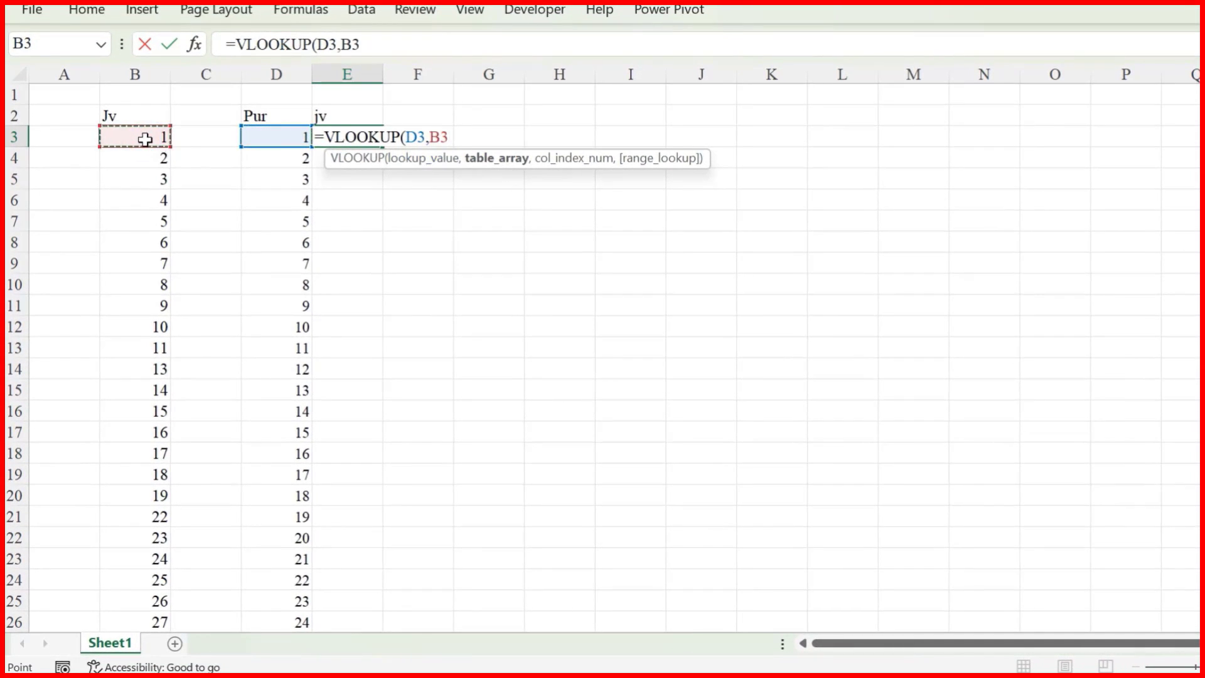
key(ctrl+shift+Down)
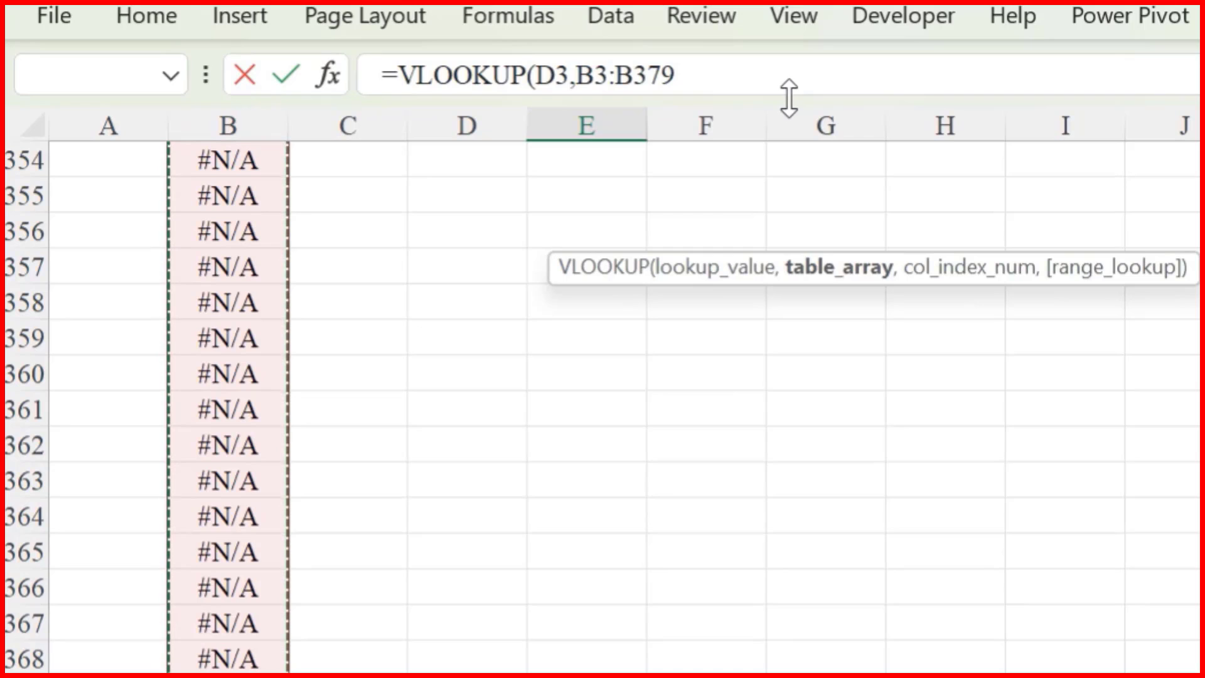
key(F4)
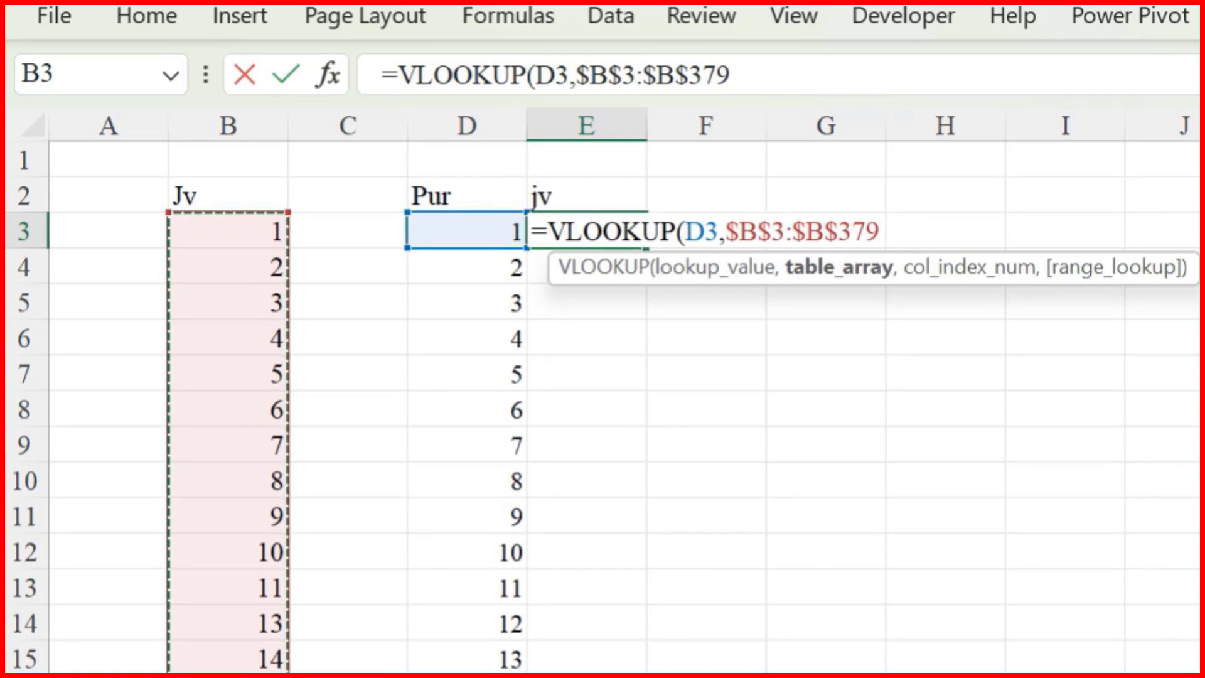
text(,)
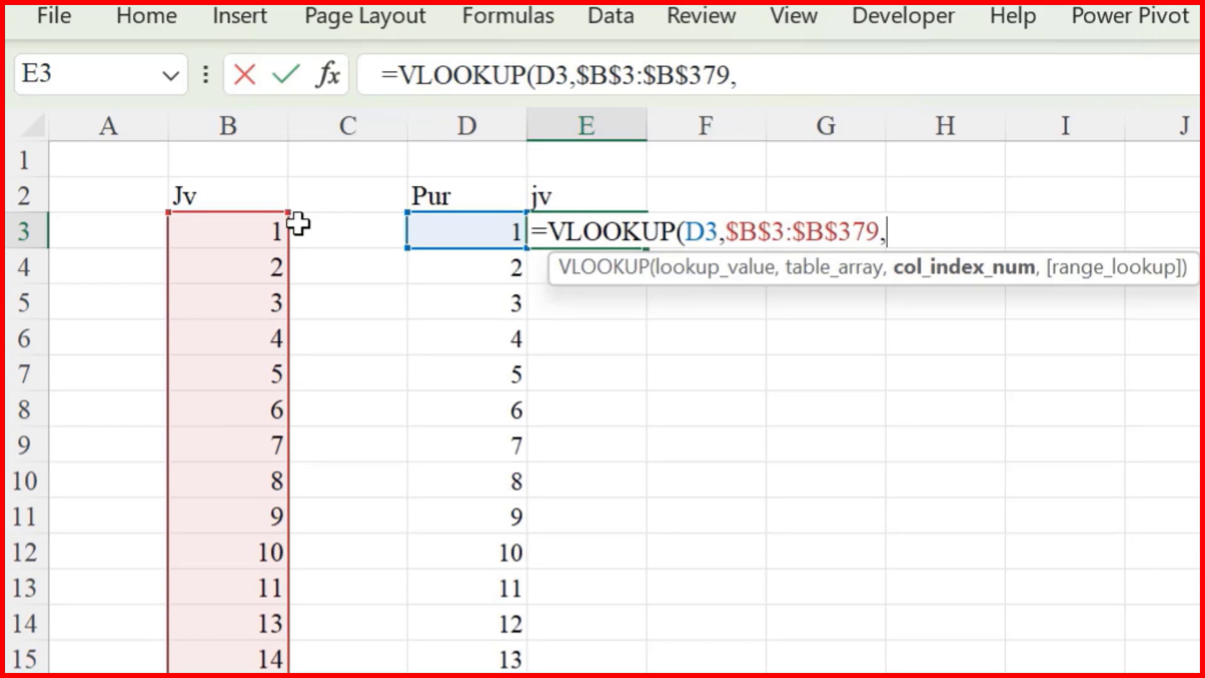
text(1)
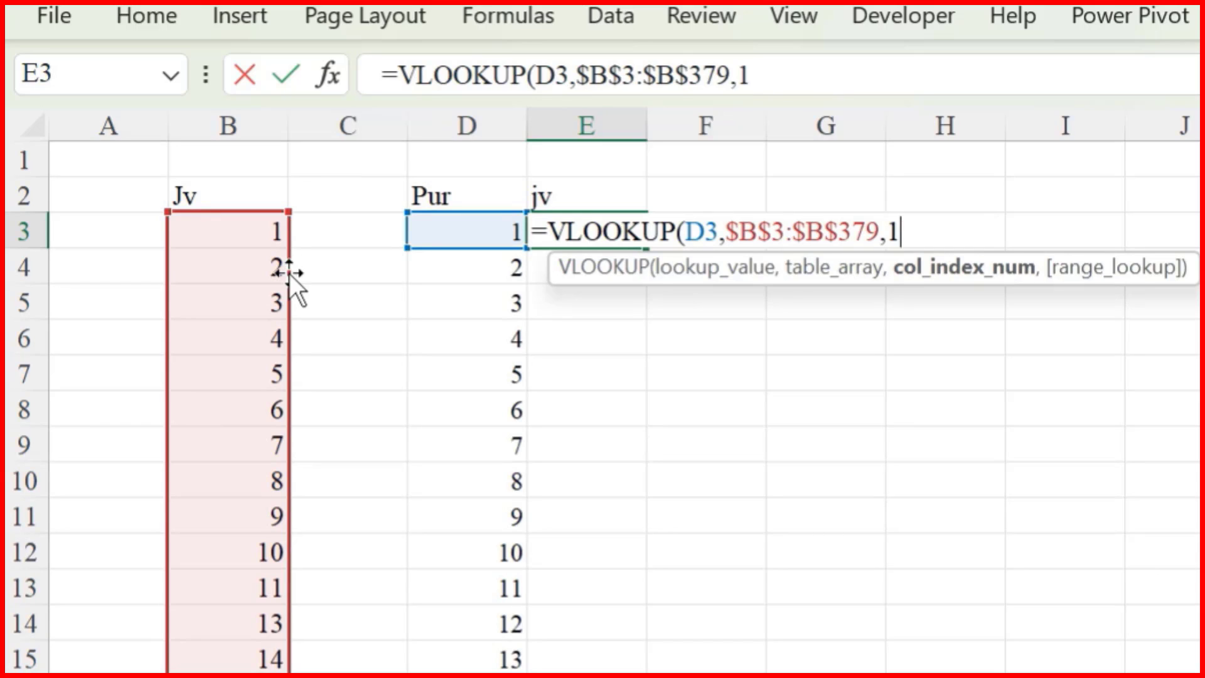
text(,0)
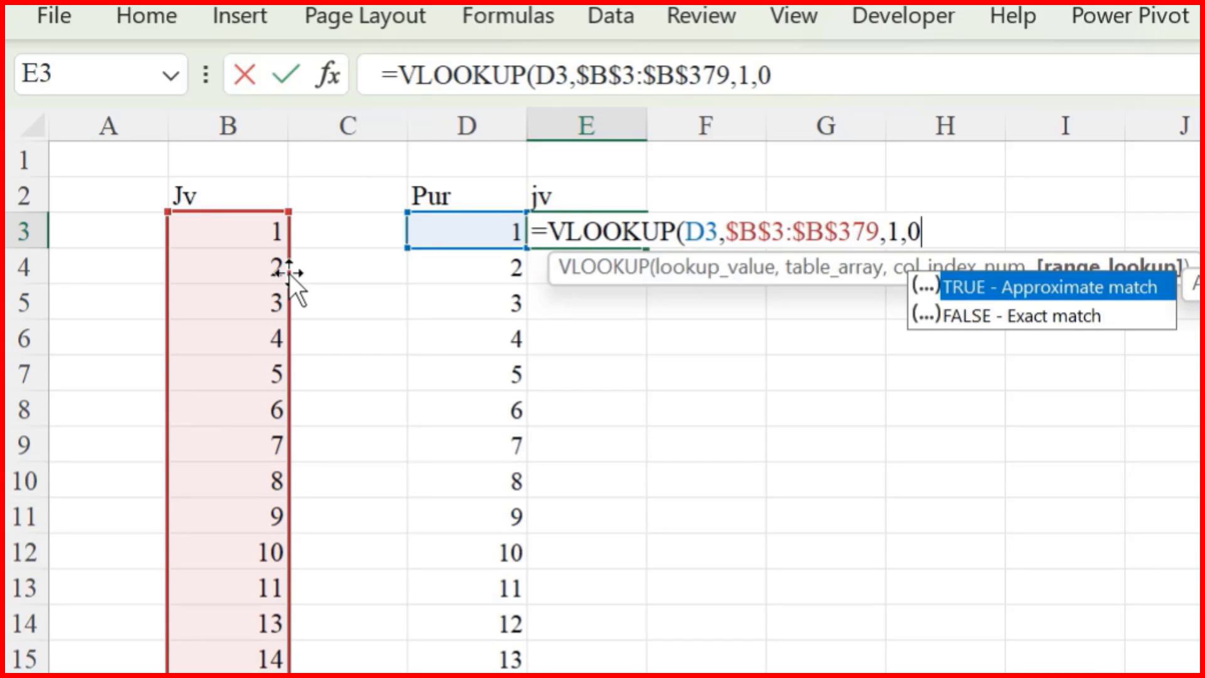
text())
key(Return)
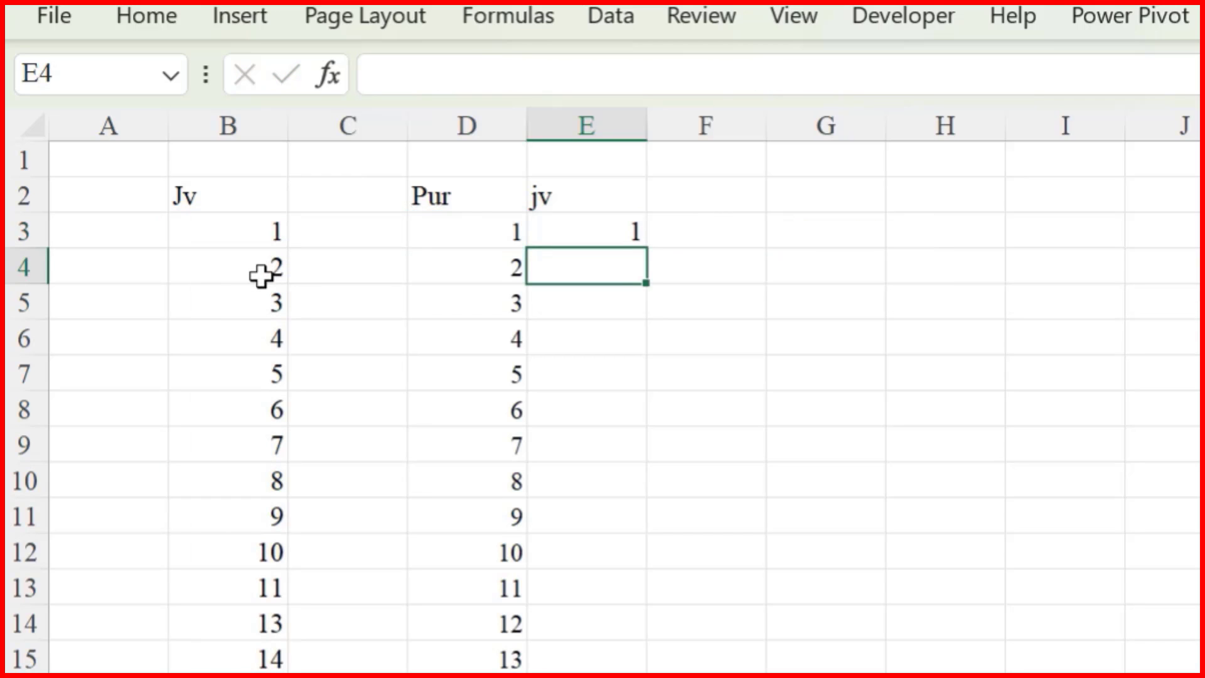
Step: Copy the VLOOKUP formula from E3 down the jv column to E50
drag(480, 229, 470, 307)
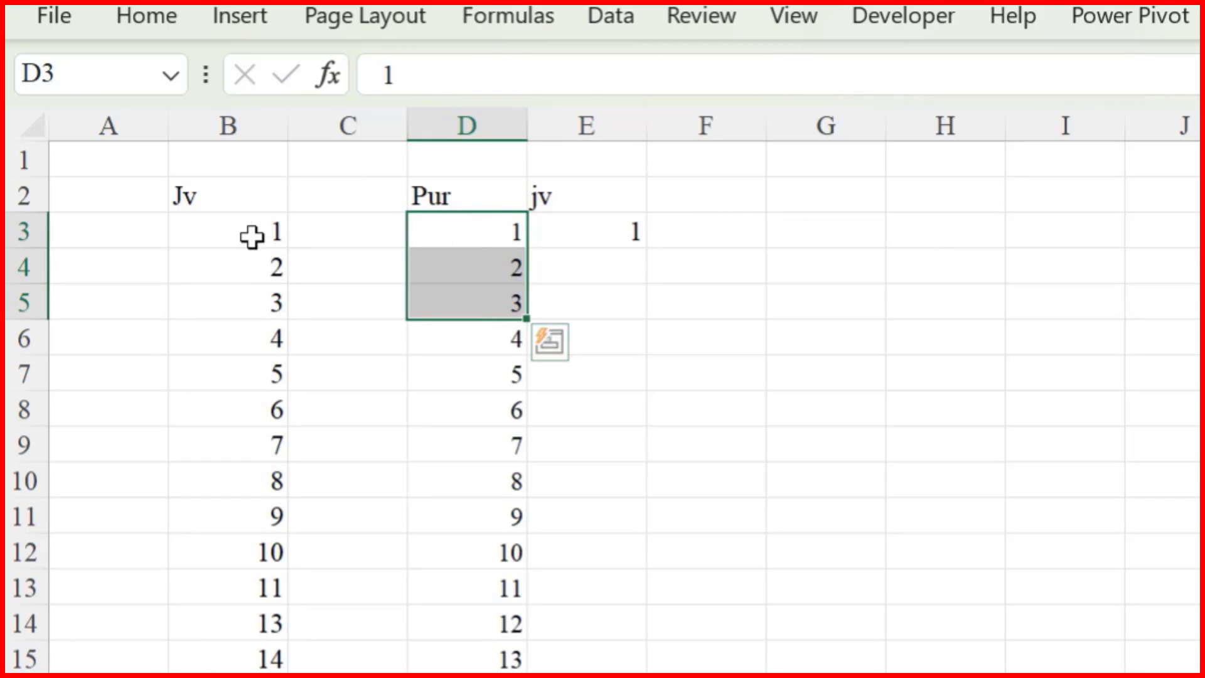
drag(252, 238, 250, 283)
click(584, 229)
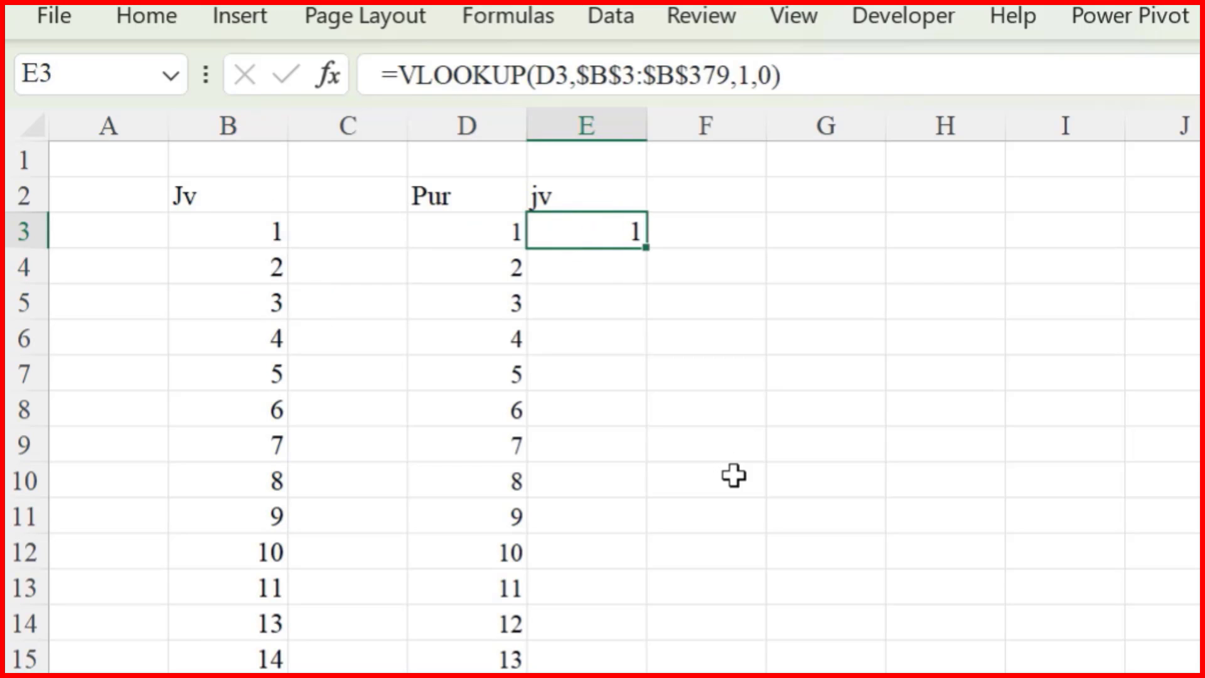
key(ctrl+c)
key(Left)
key(ctrl+Down)
key(Right)
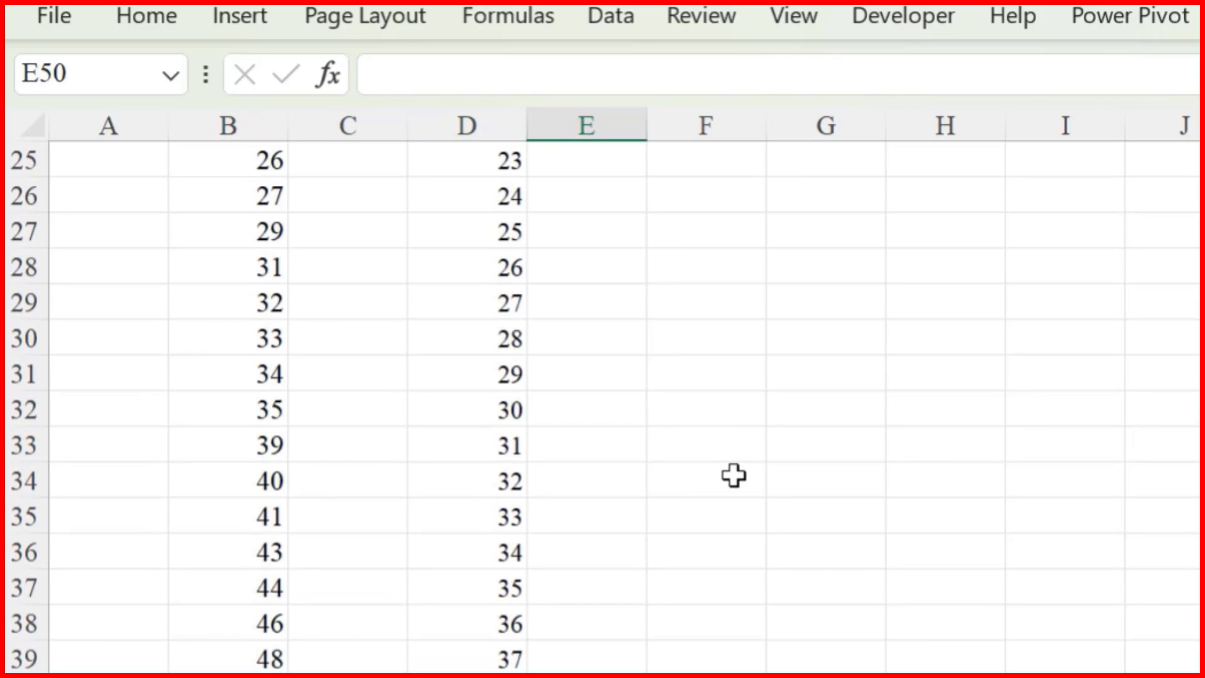
key(ctrl+shift+Up)
key(ctrl+v)
key(ctrl+Up)
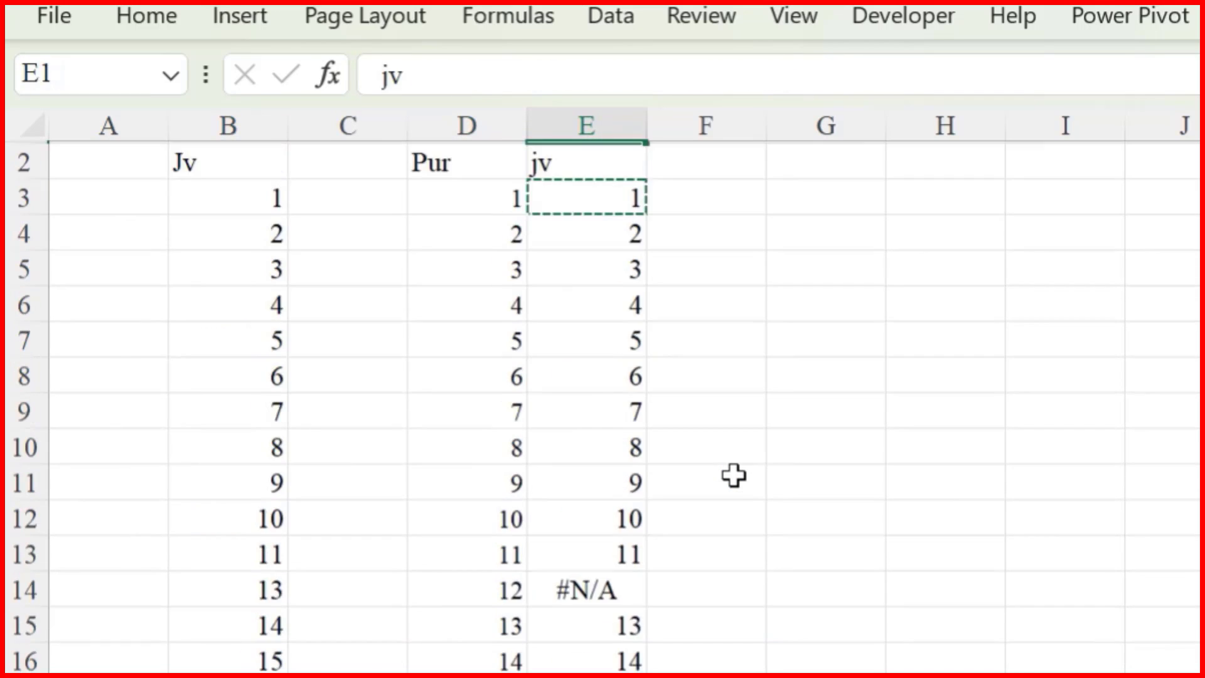
Step: Convert columns D and E to static values by copying them and pasting values in place
key(Left)
key(Down)
key(Down)
key(shift+Right)
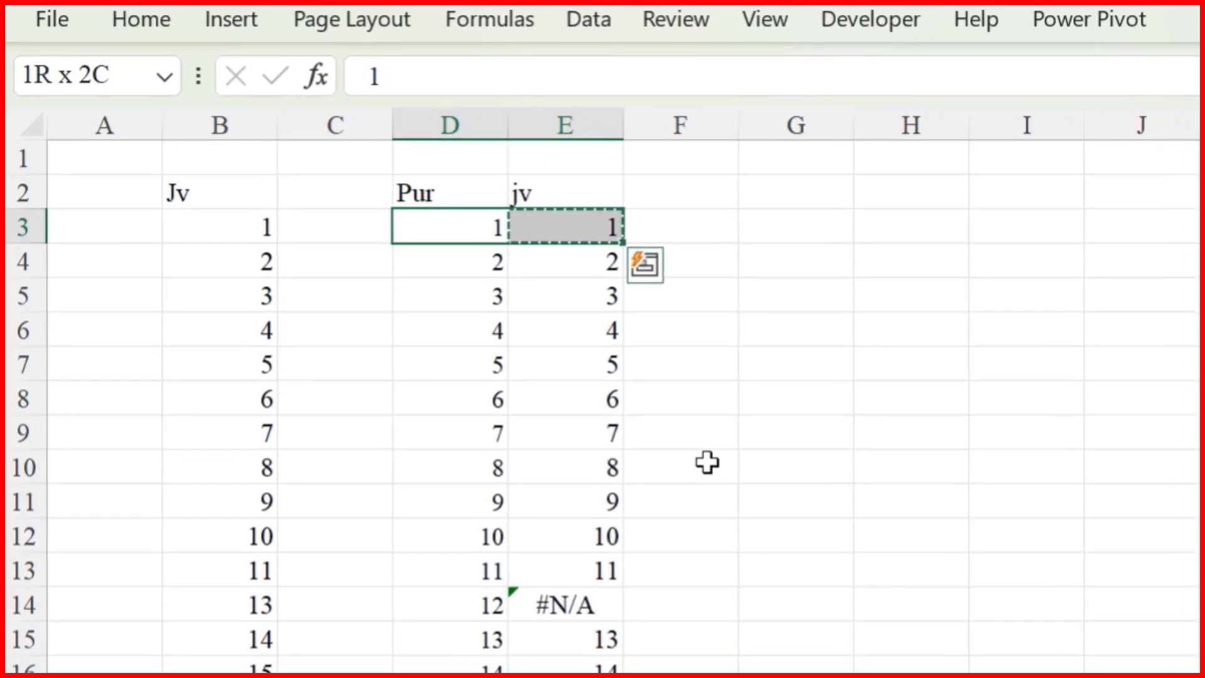
key(ctrl+space)
key(ctrl+c)
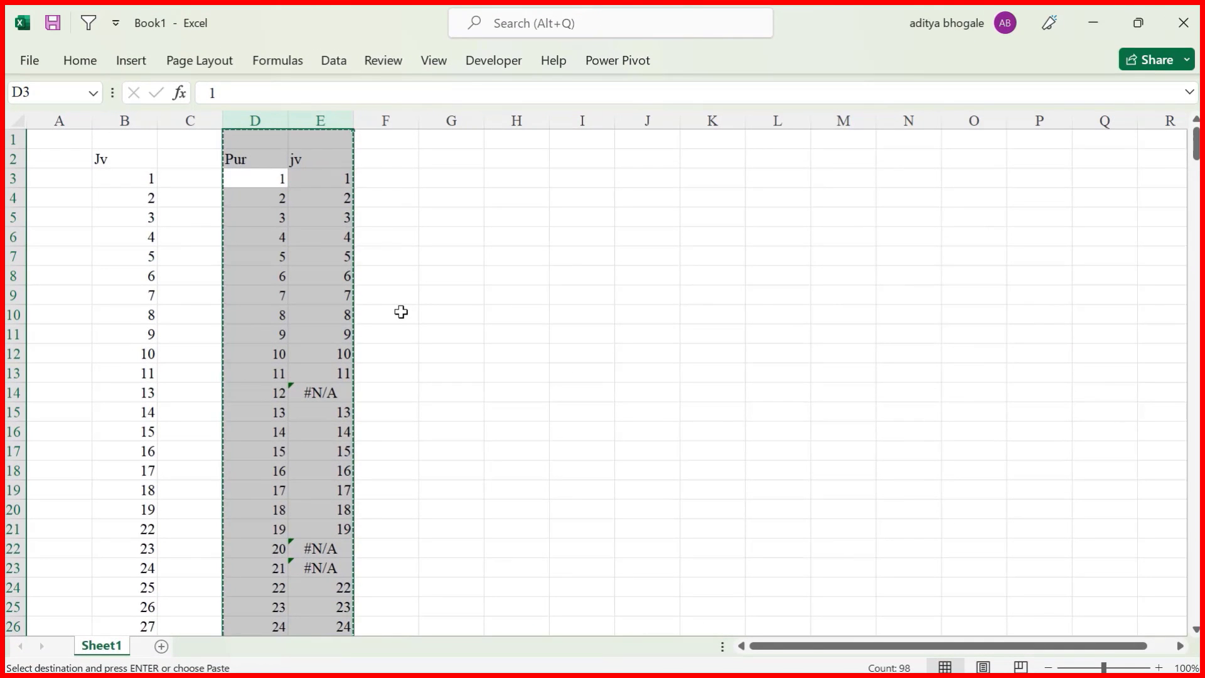
key(ctrl+alt+v)
key(v)
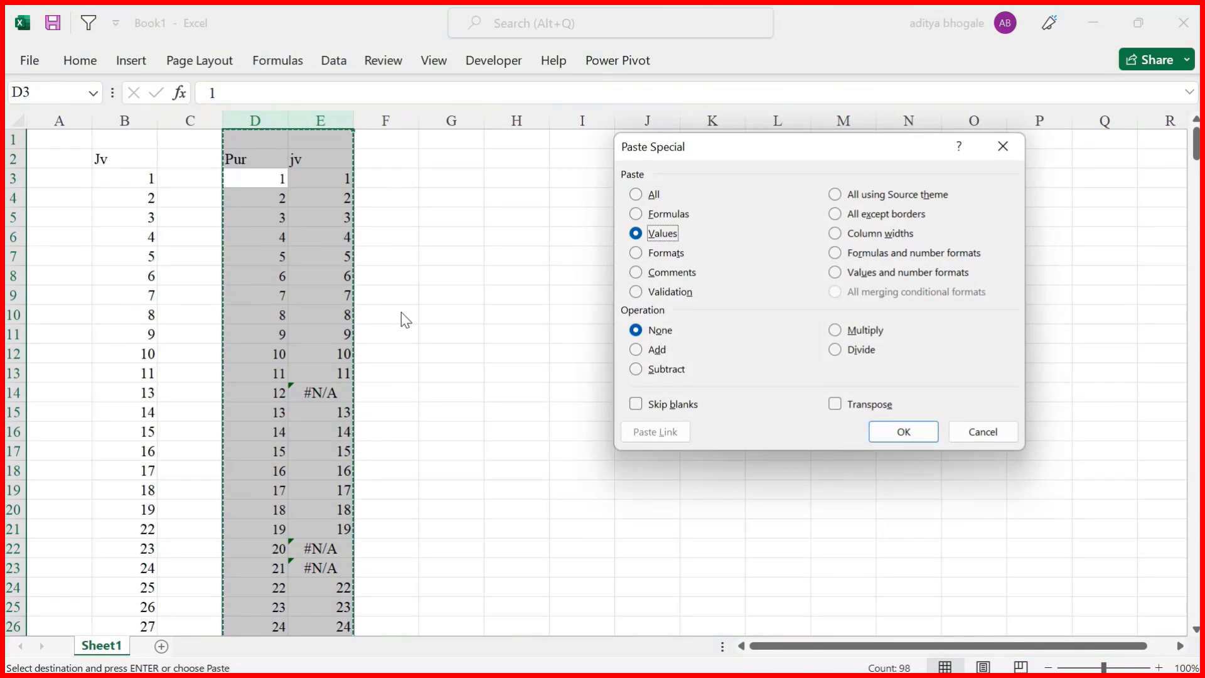
key(Return)
Step: Add filters to the Pur and jv headers in D2:E2, covering the data below them
key(Up)
key(Escape)
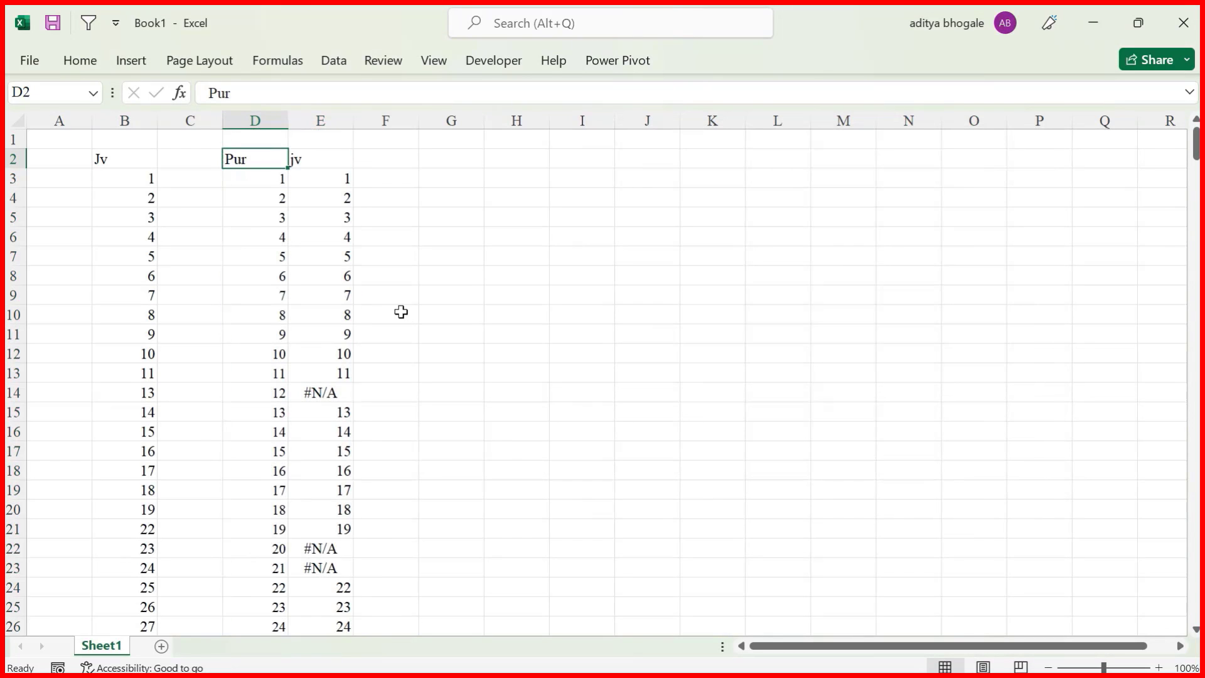
key(shift+Right)
key(ctrl+shift+Down)
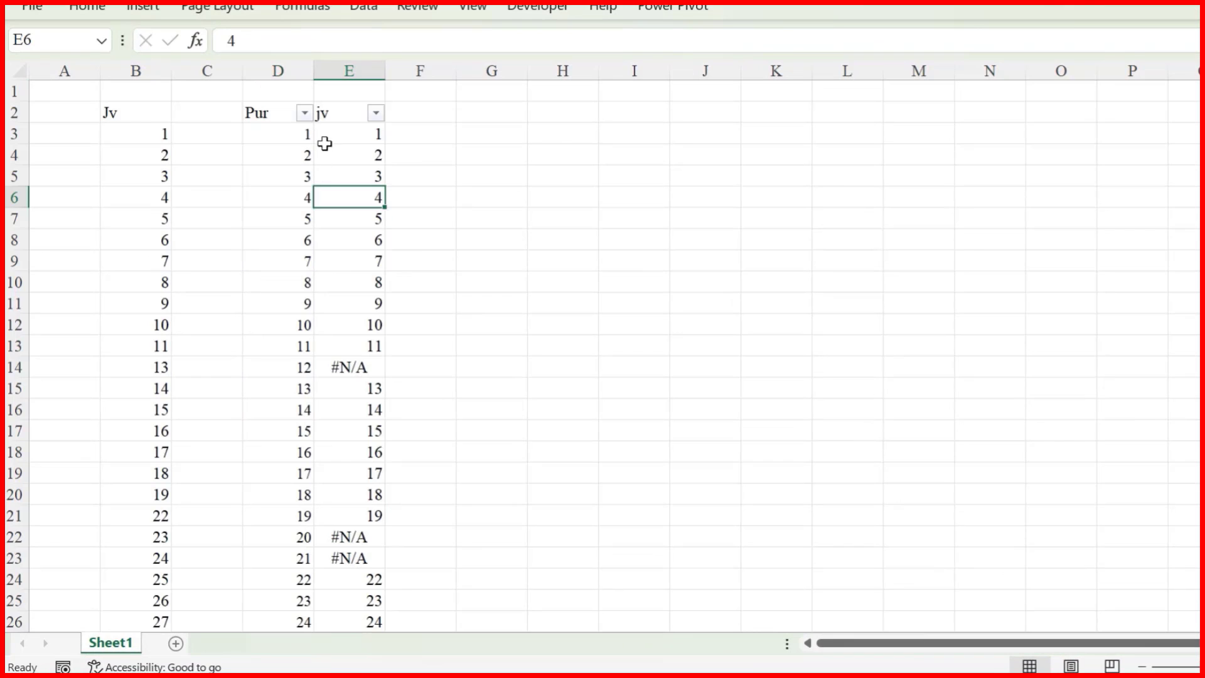
Step: Compare the Pur numbers with their jv lookup results, including the row for number 12
click(289, 132)
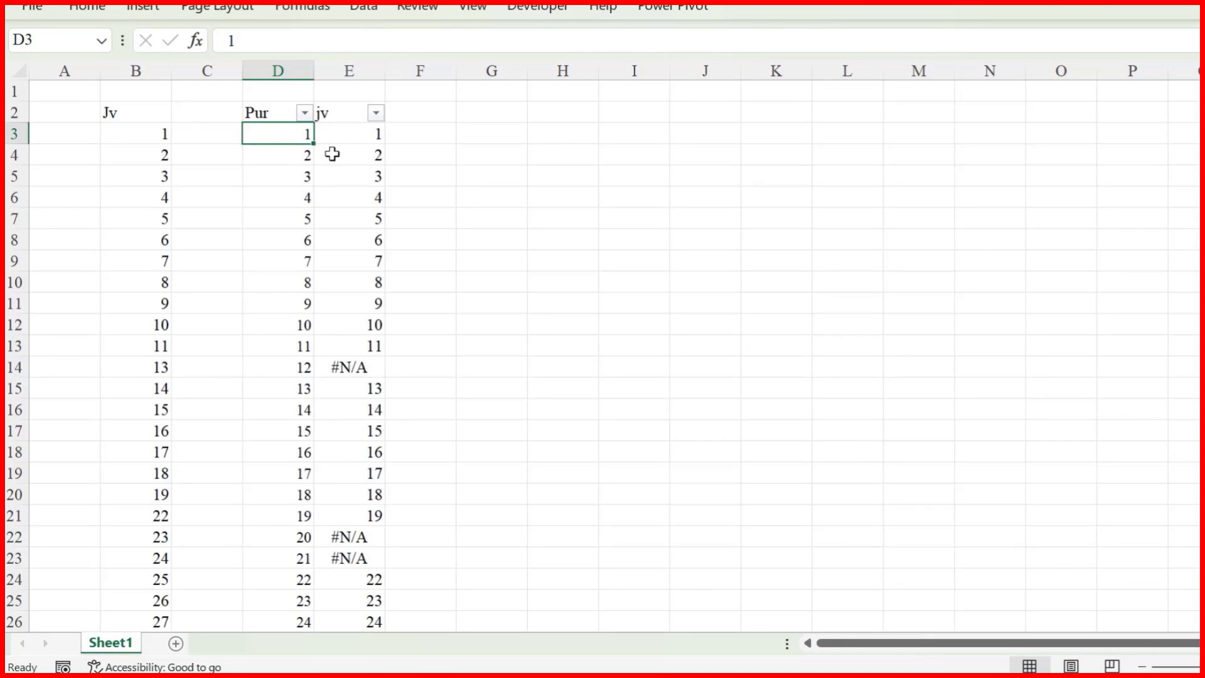
click(352, 154)
click(358, 132)
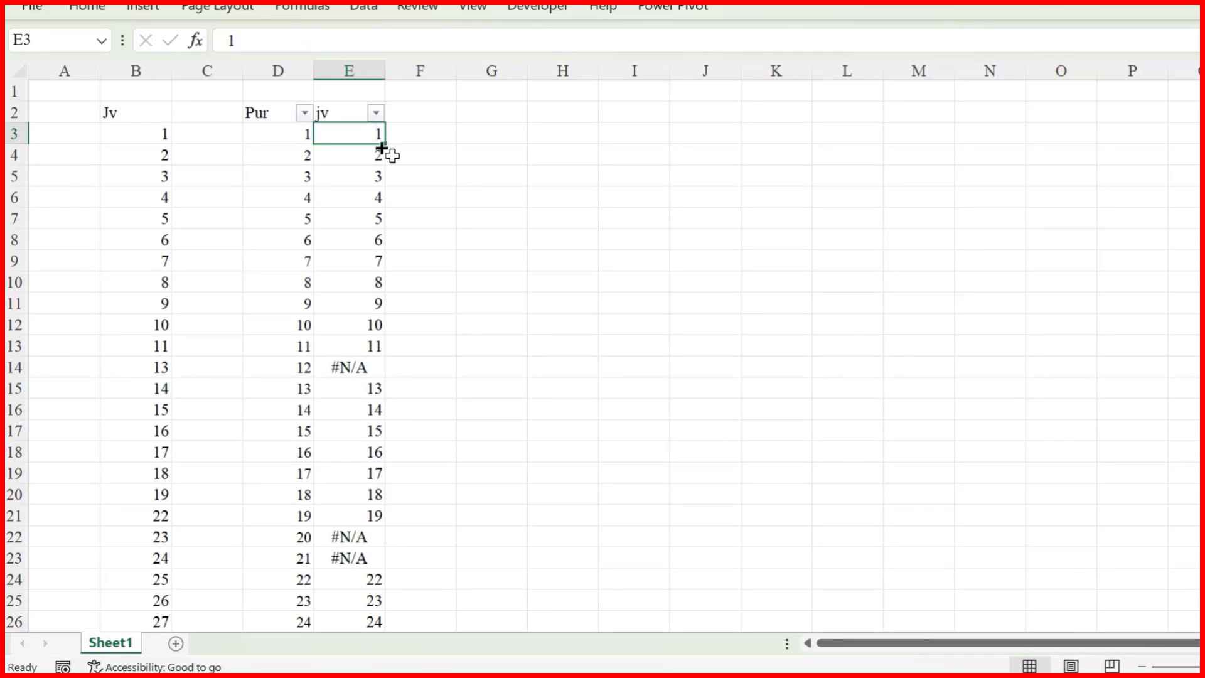
drag(312, 159, 382, 156)
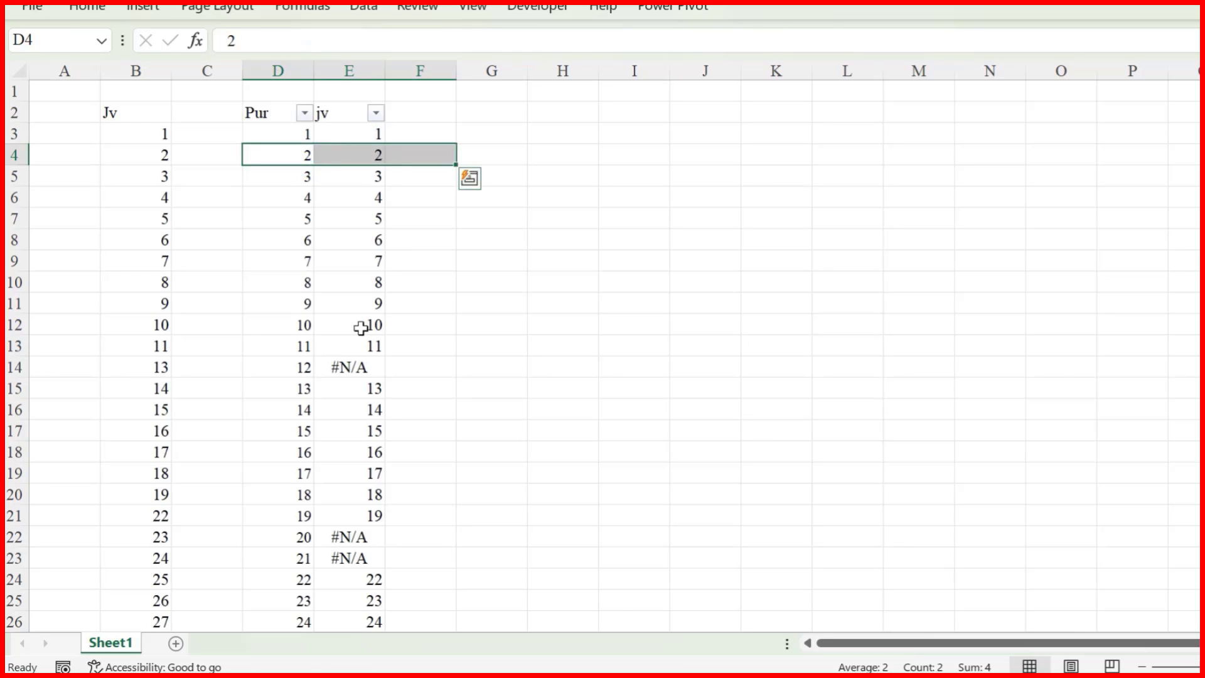
click(342, 366)
click(300, 364)
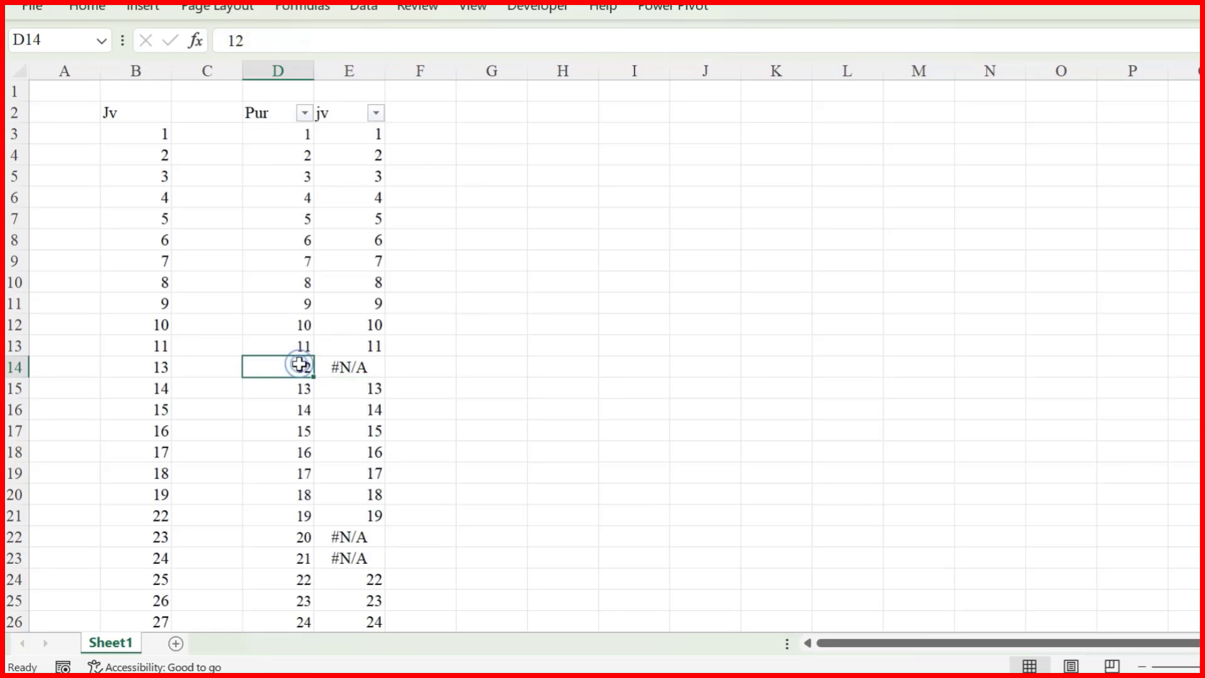
click(285, 373)
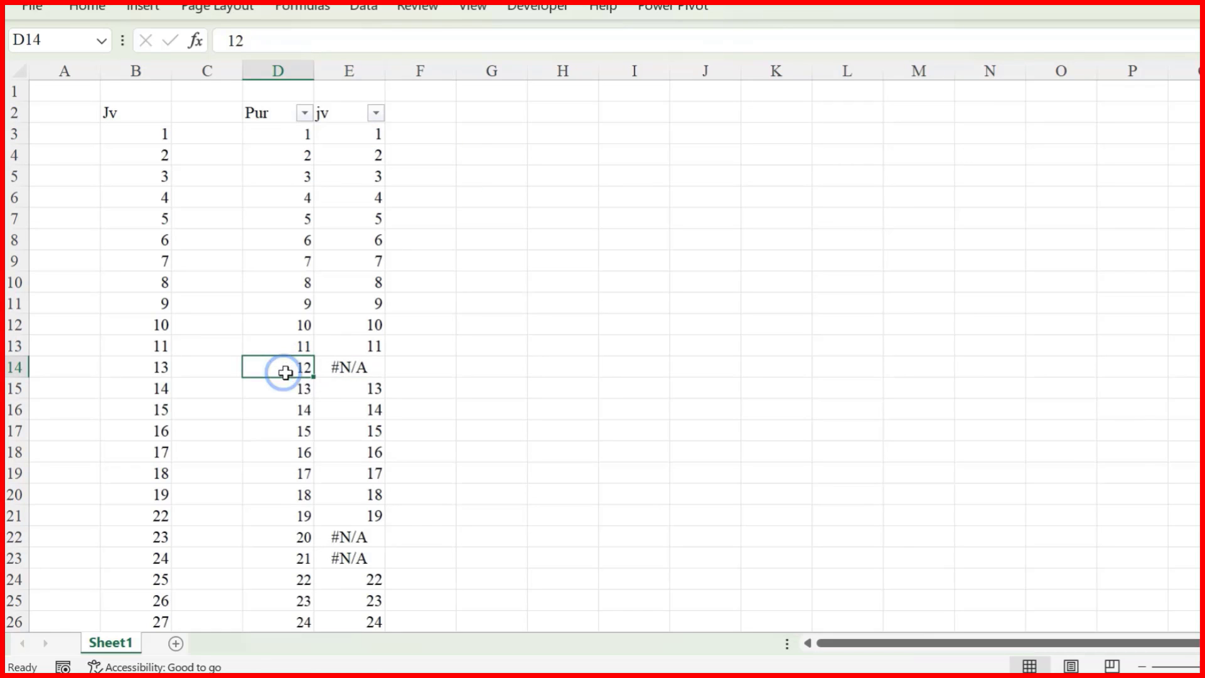
click(357, 367)
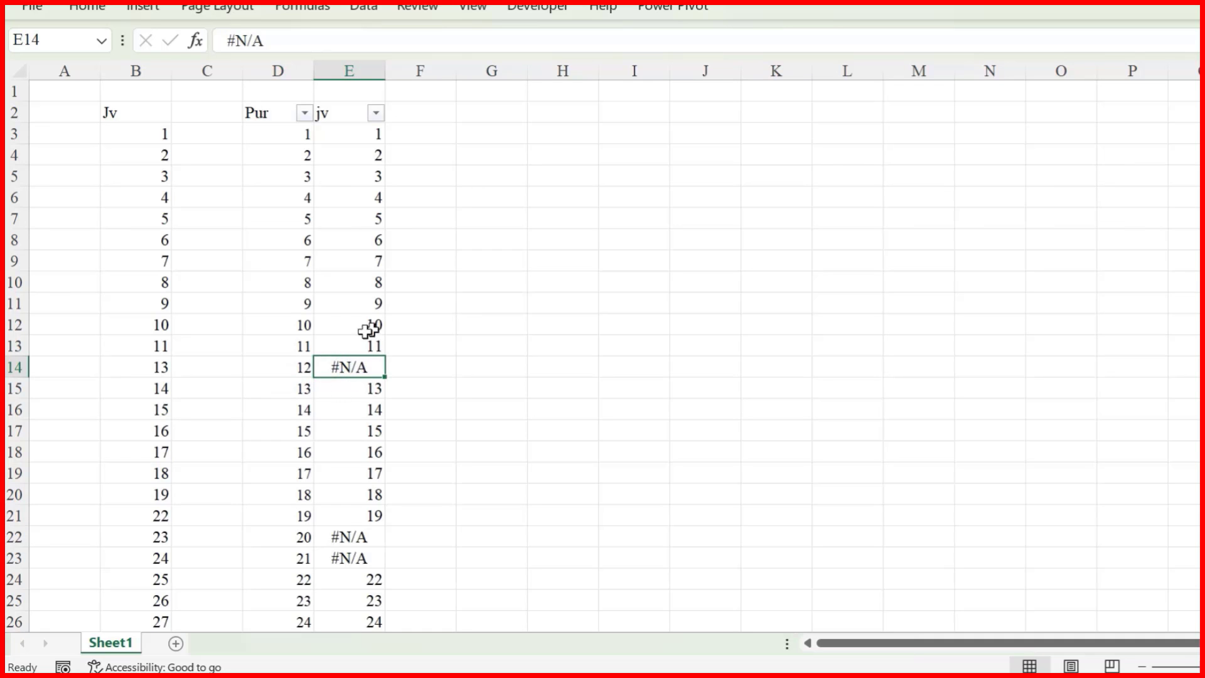
Step: Filter the jv column to exclude the #N/A results
click(377, 113)
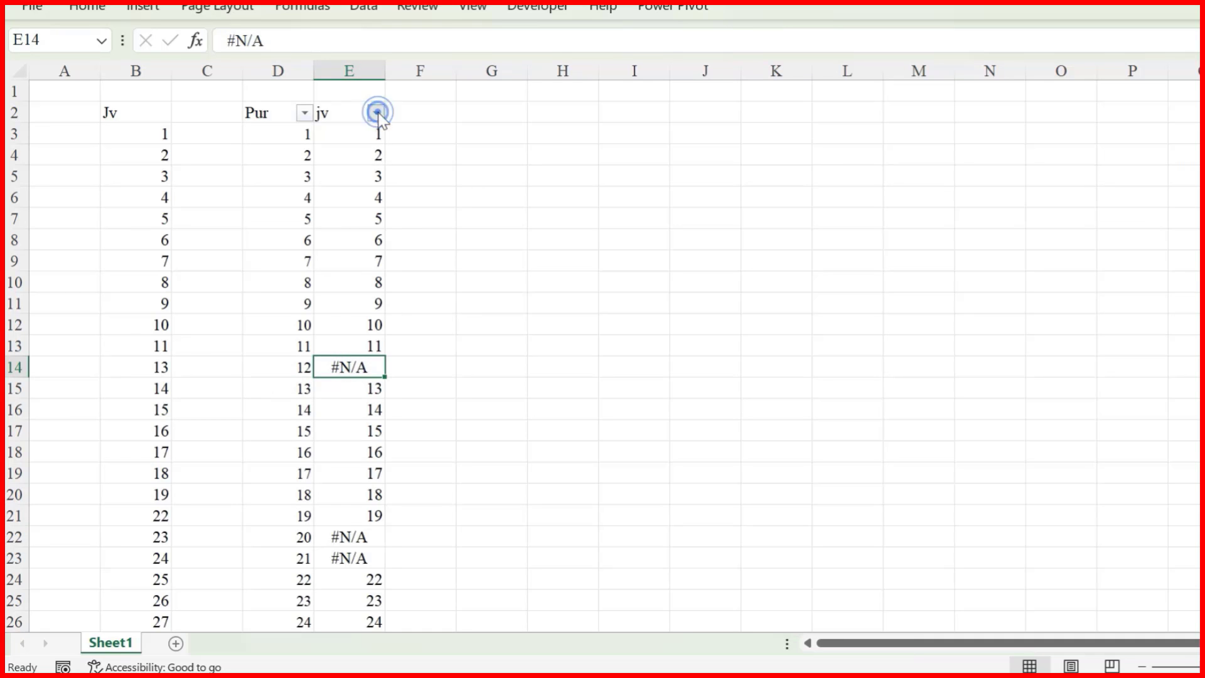
drag(369, 383, 374, 520)
click(183, 494)
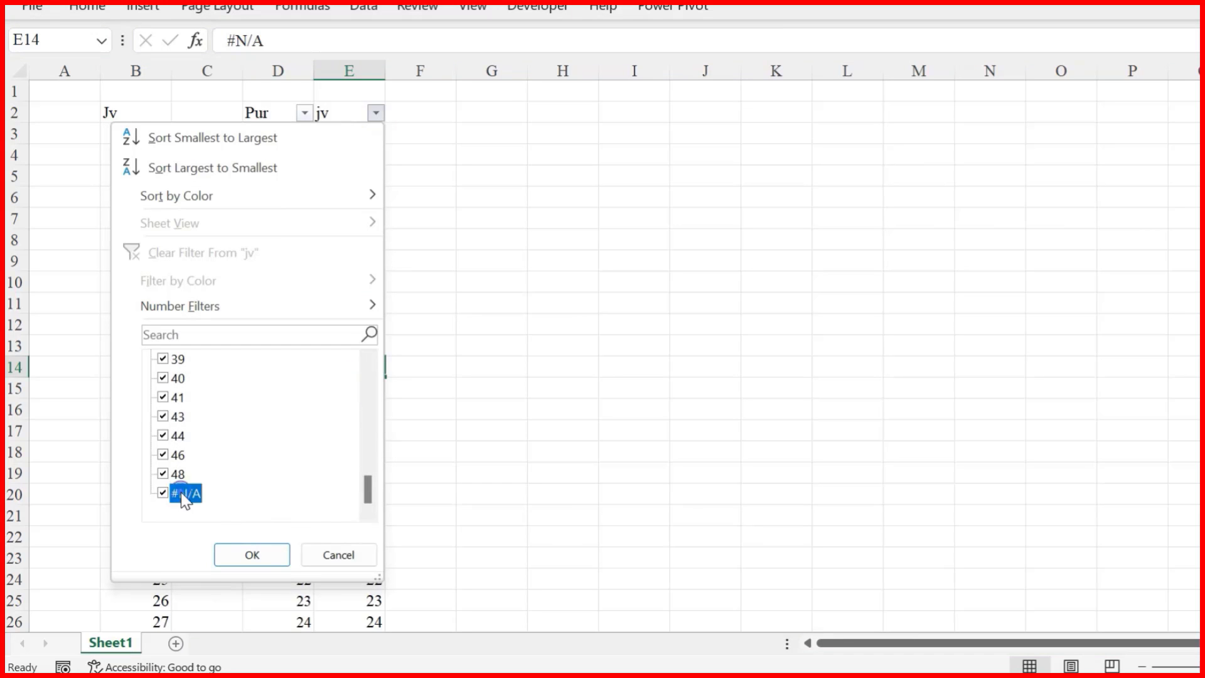
click(248, 556)
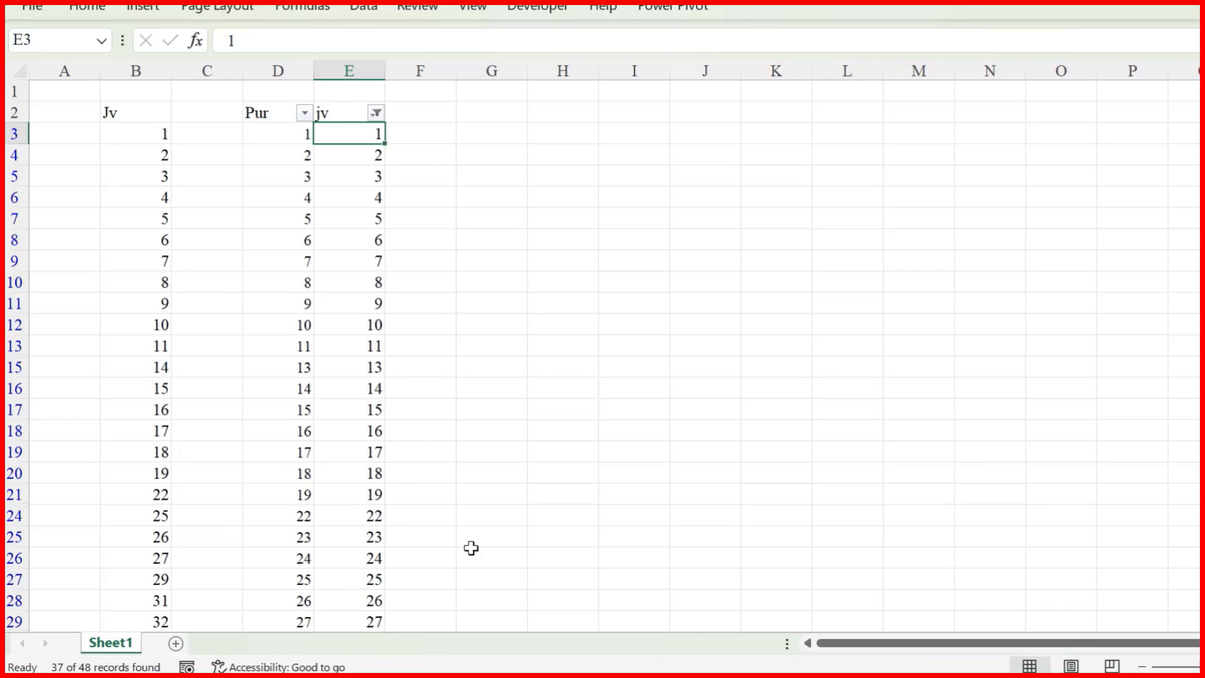
Step: Delete all visible filtered rows below the headers, limiting the deletion to visible cells only
key(ctrl+shift+Down)
key(shift+space)
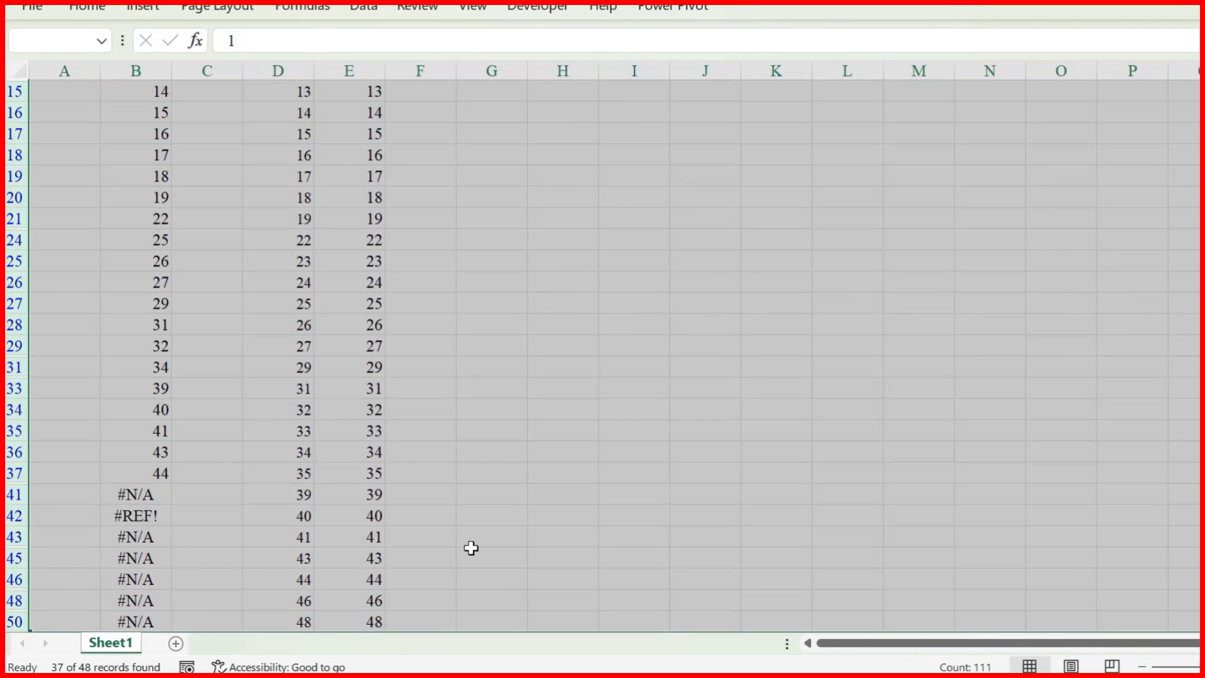
key(alt+semicolon)
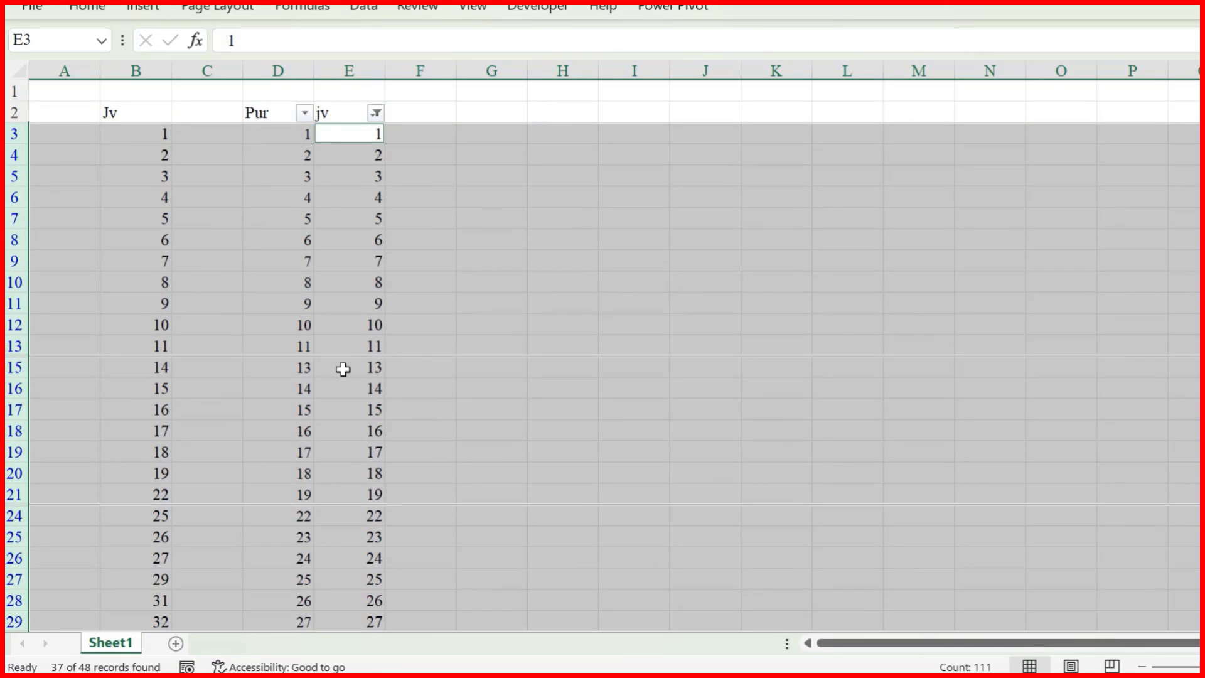
key(ctrl+minus)
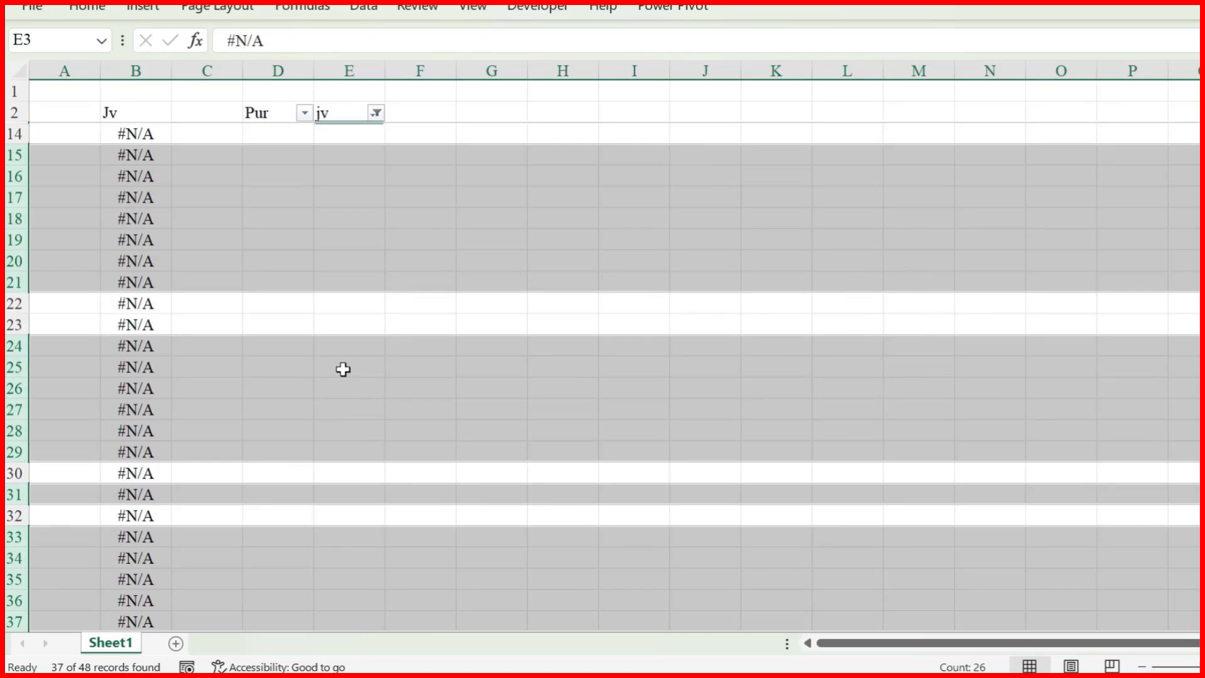
Step: Clear the filter on the jv column to show the remaining #N/A rows
key(Up)
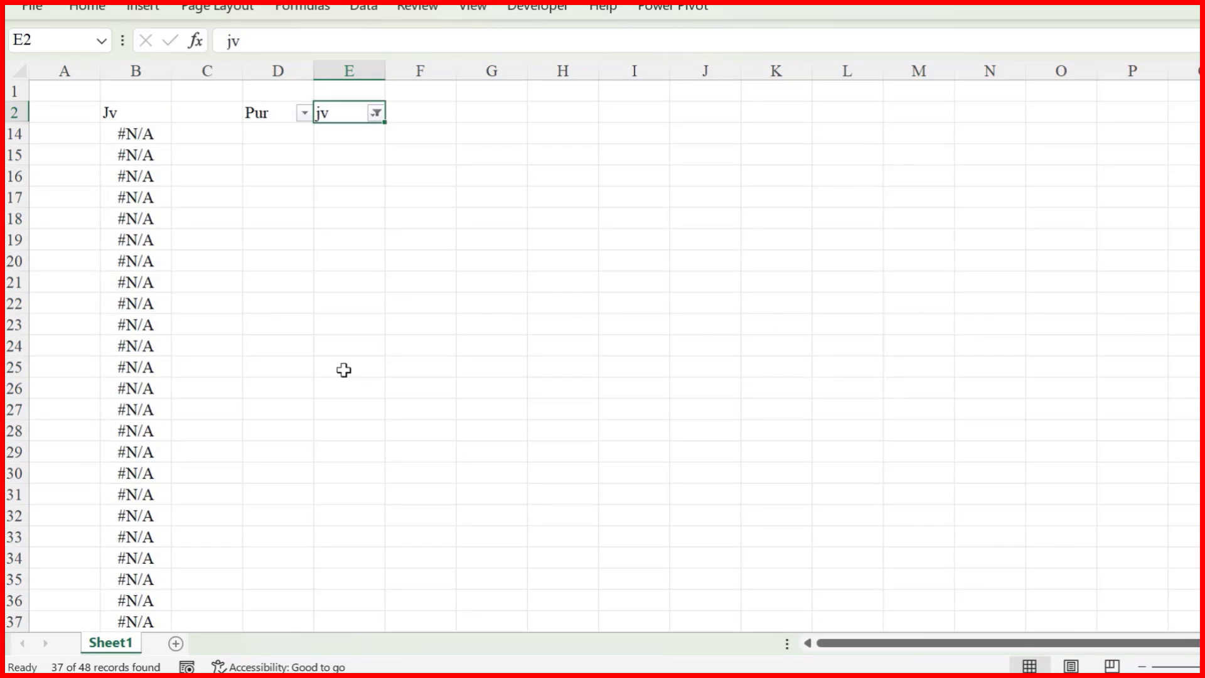
key(alt)
key(a)
key(c)
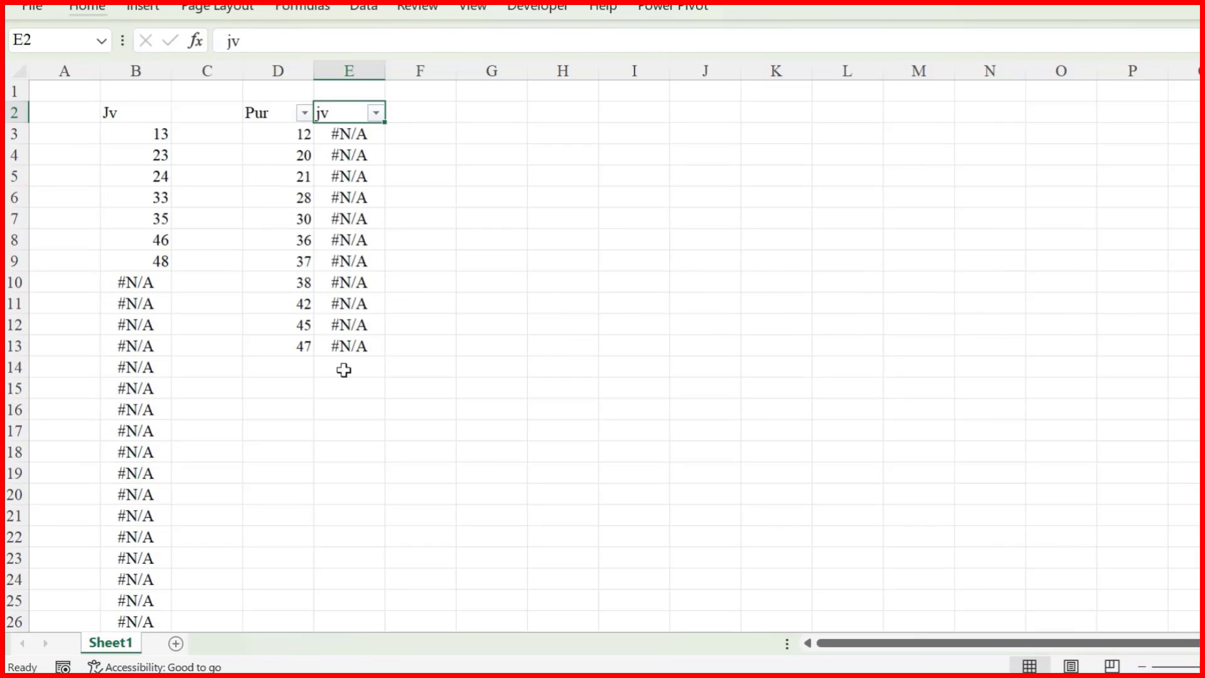
Step: Copy the remaining Pur numbers in D3:D13 and switch to the Journal Voucher workbook
drag(290, 129, 276, 348)
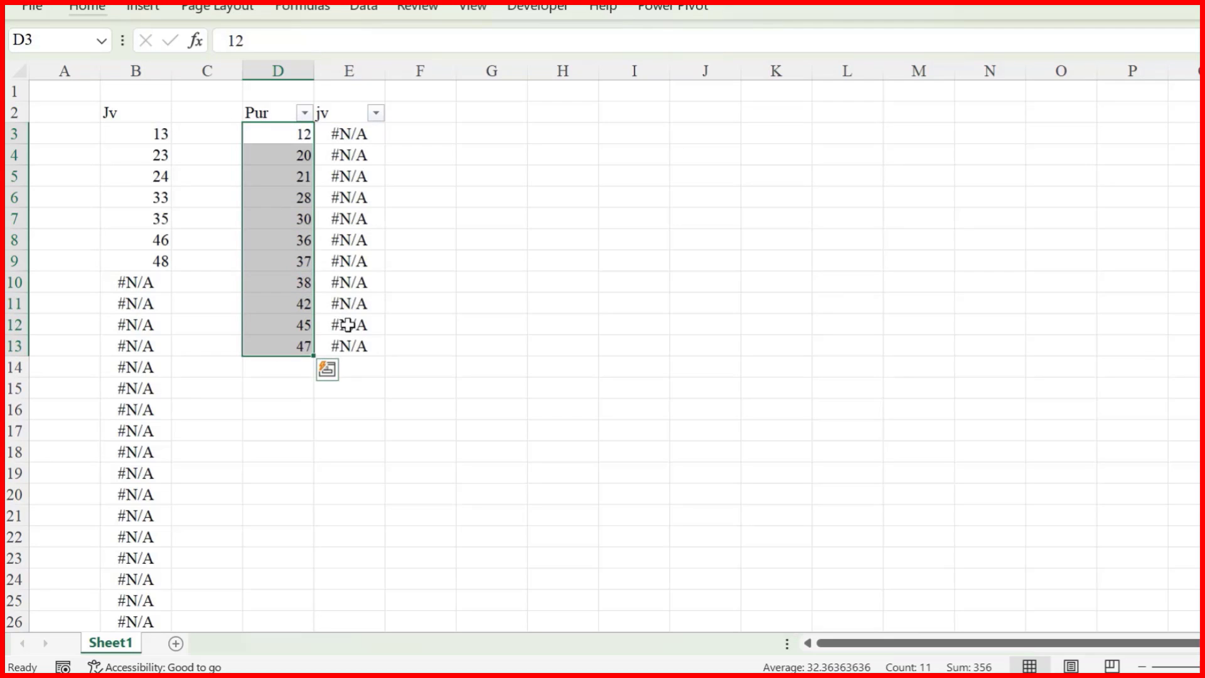
key(ctrl+c)
key(alt+Tab)
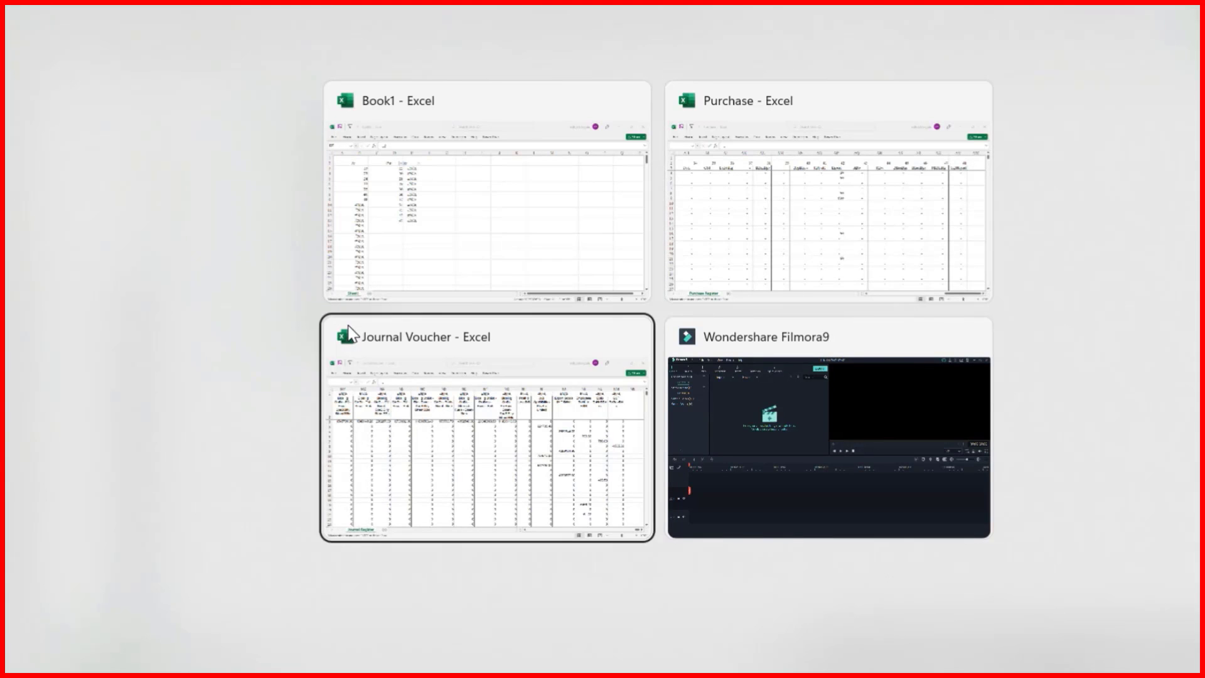
click(349, 333)
Step: Paste the copied numbers transposed into row 1 starting at NN1, directly after the last #N/A column
key(ctrl+Right)
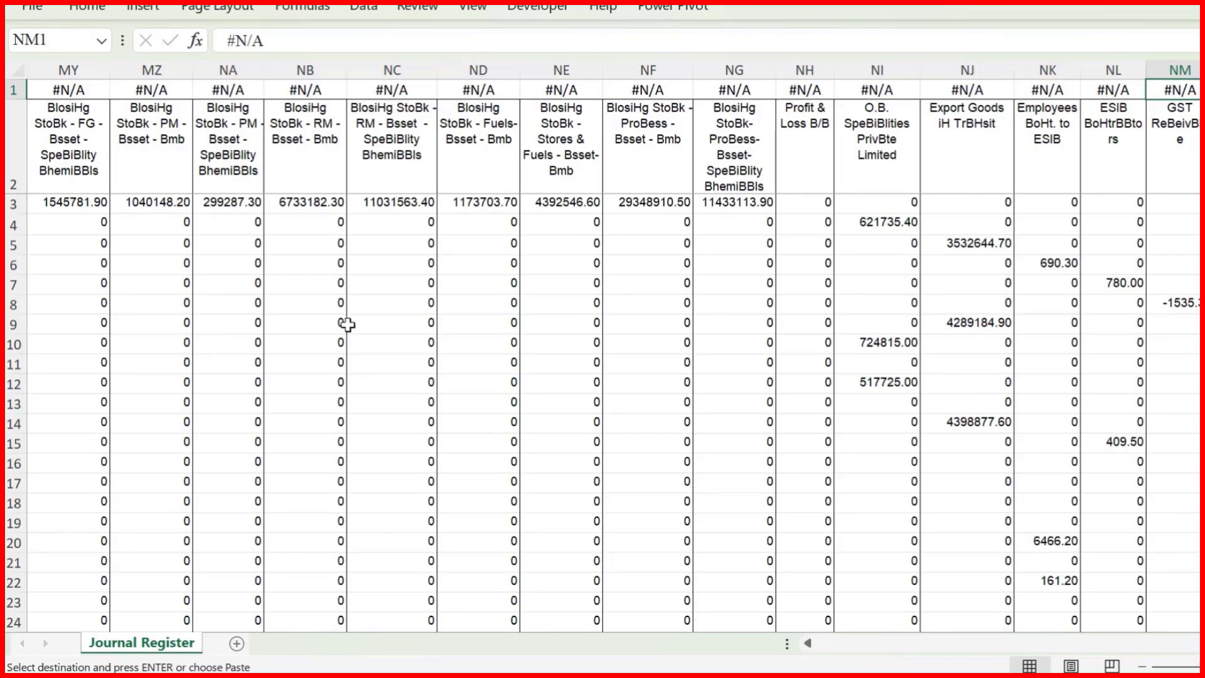
key(Right)
key(Right)
key(Left)
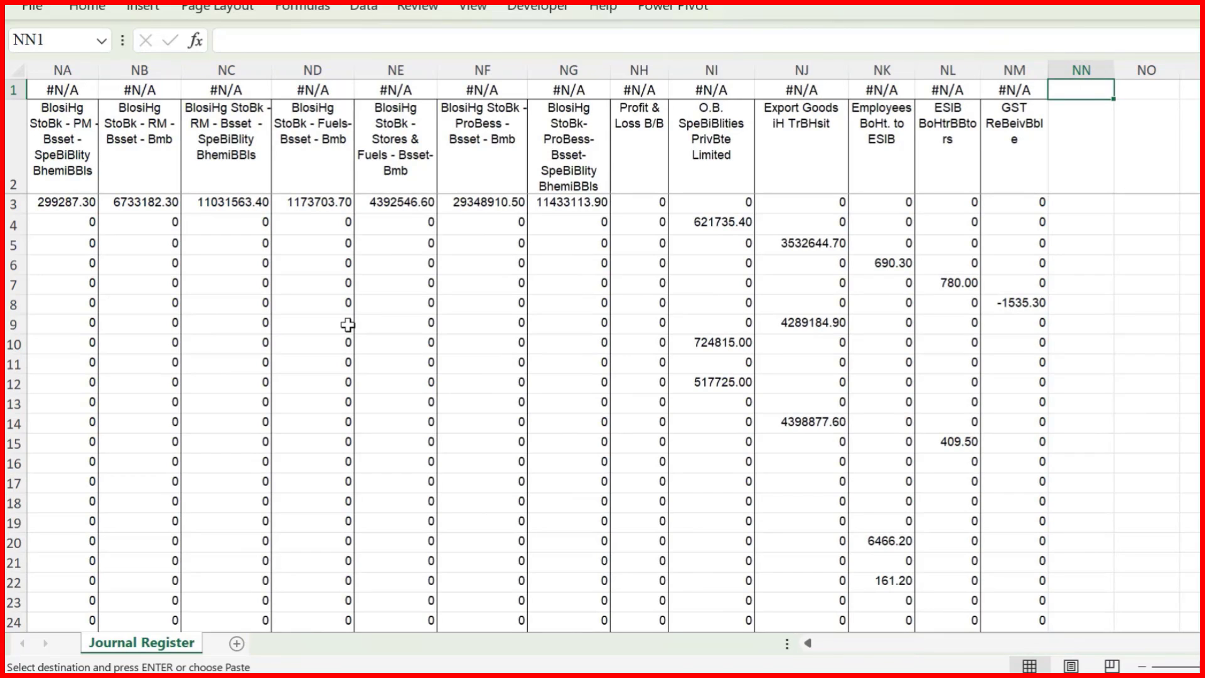
key(ctrl+alt+v)
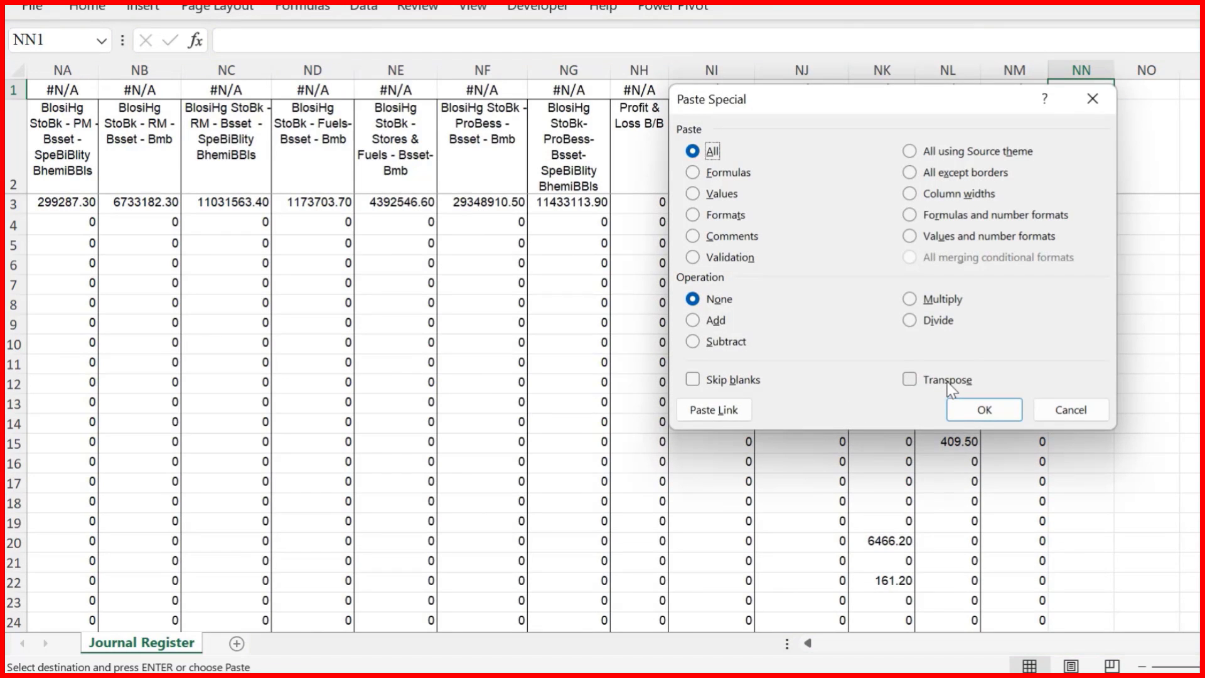
click(909, 379)
click(1009, 409)
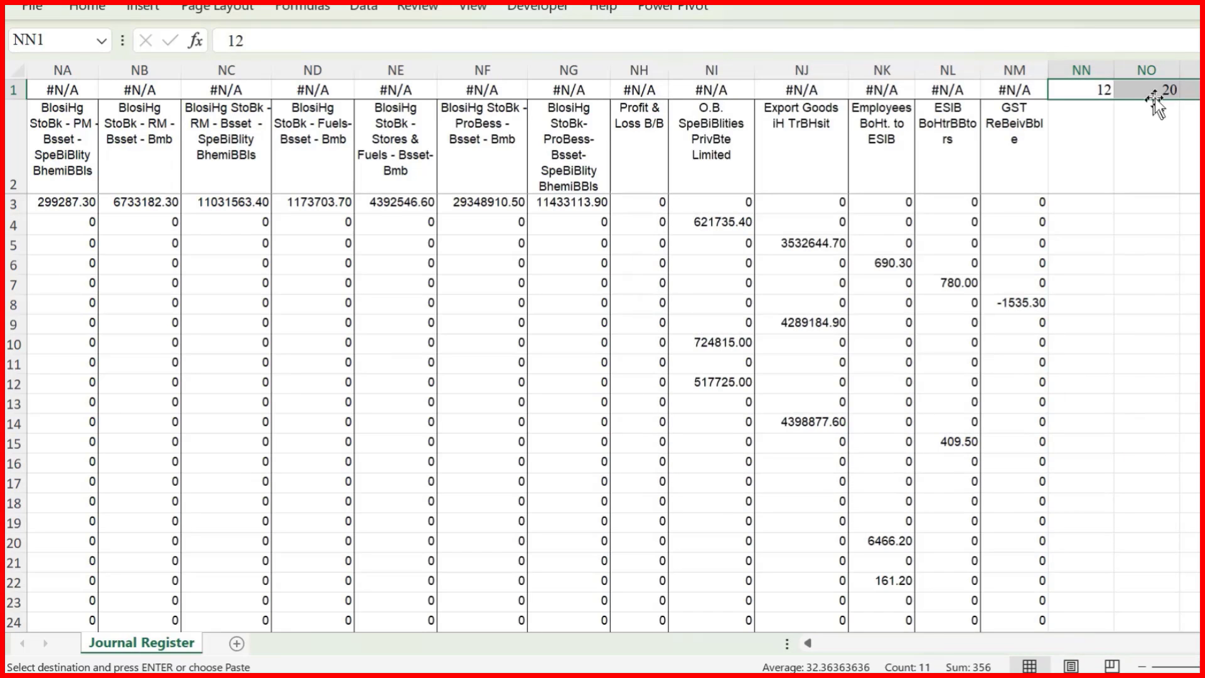
Step: Review the transposed column numbers across row 1 beyond the existing data
key(Right)
key(Right)
key(Right)
key(Right)
key(Right)
key(Right)
key(Right)
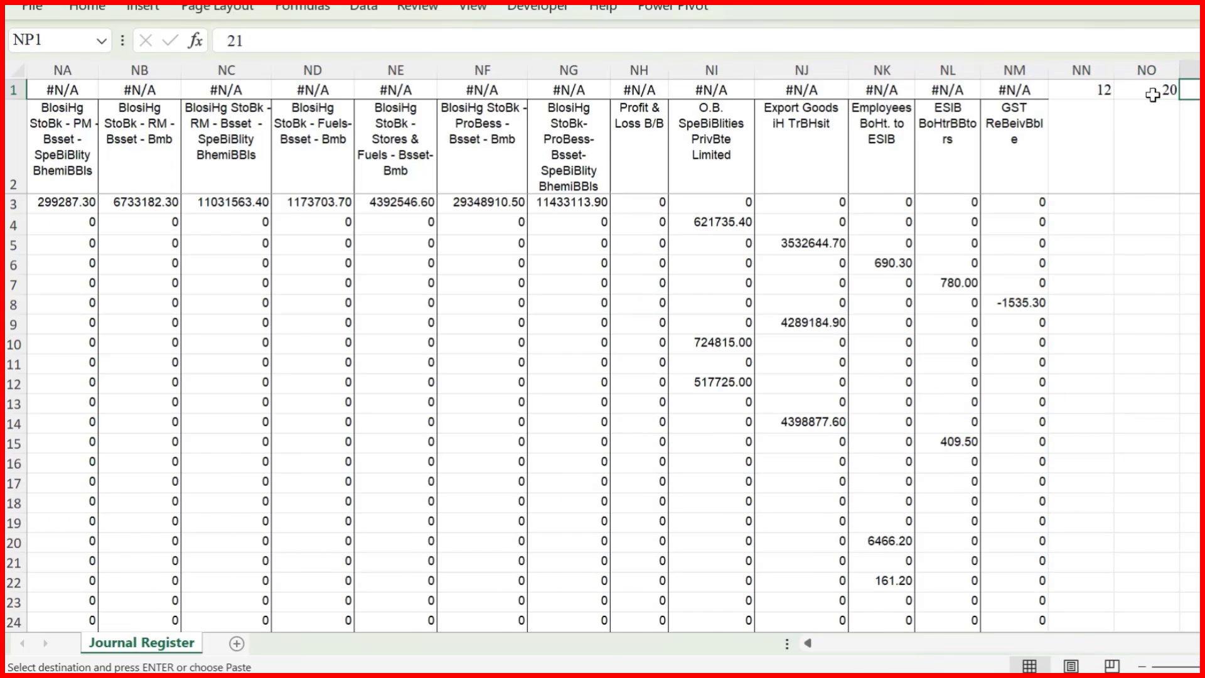
key(Right)
key(Right)
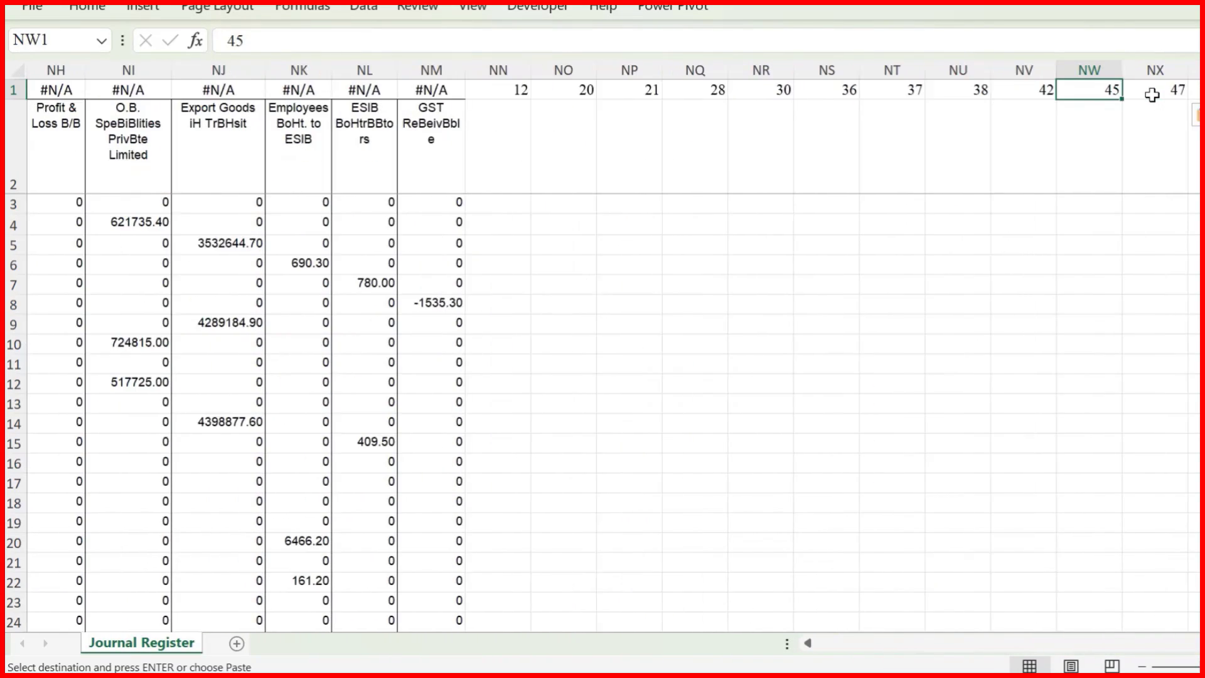
Step: Sort the whole data range from A1 left to right by Row 1 cell values, Smallest to Largest
key(ctrl+Home)
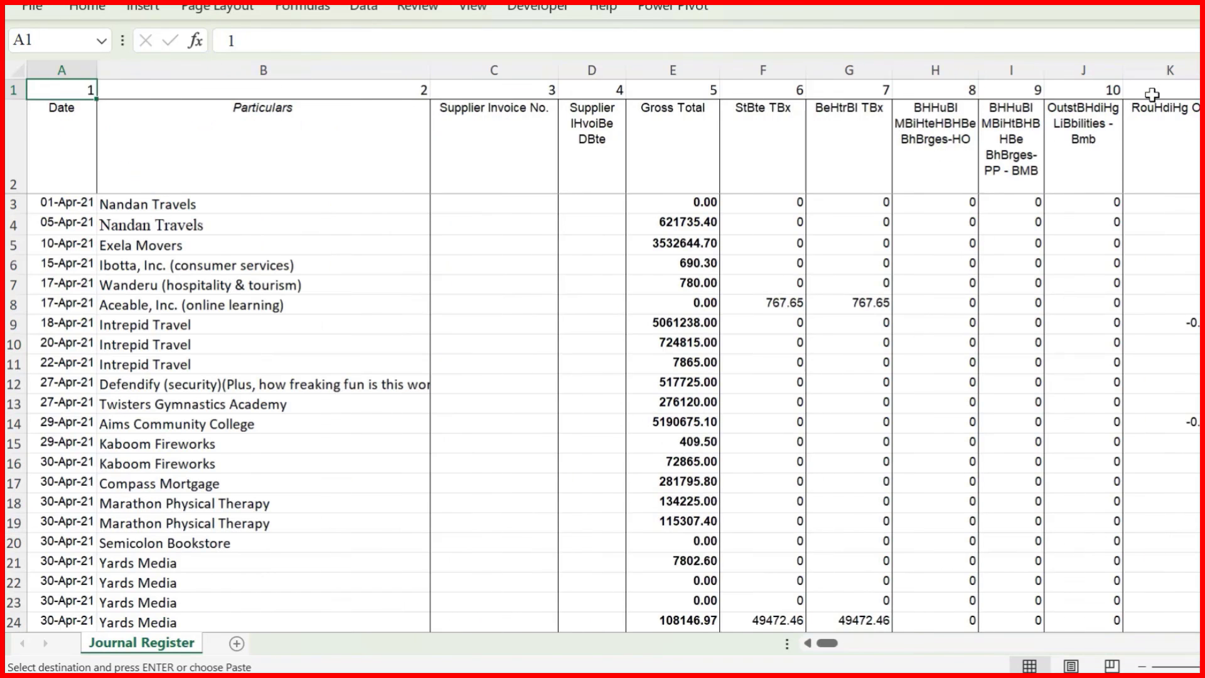
key(ctrl+shift+Right)
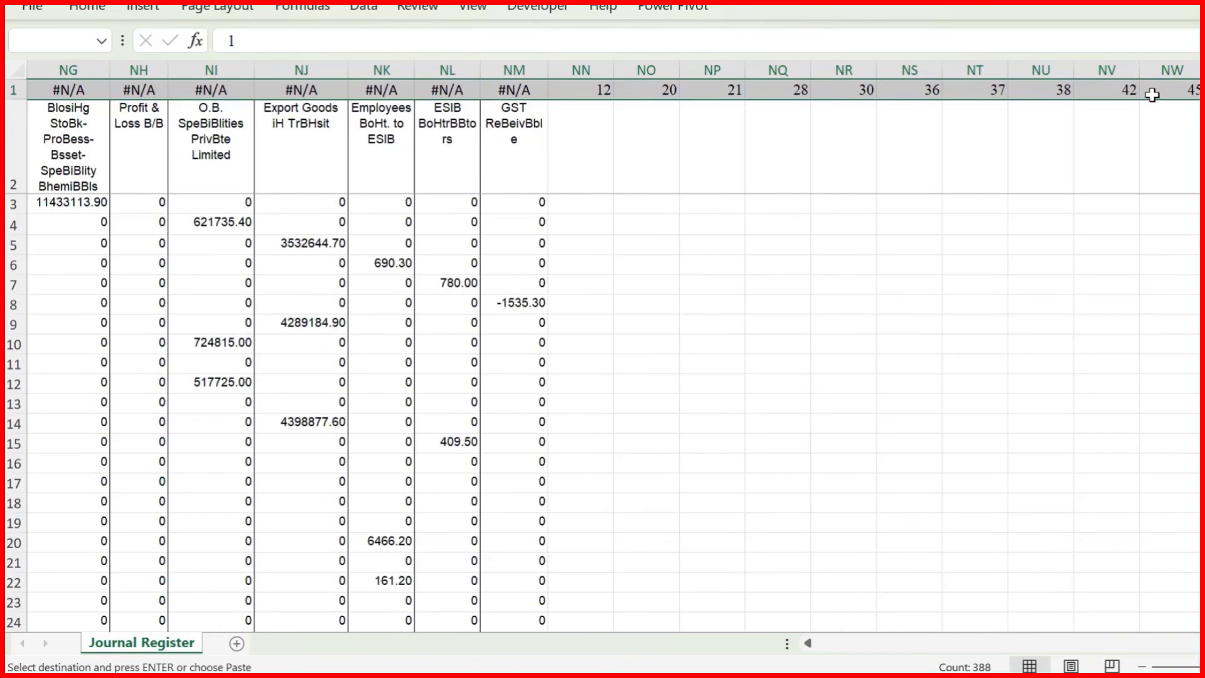
key(ctrl+shift+Down)
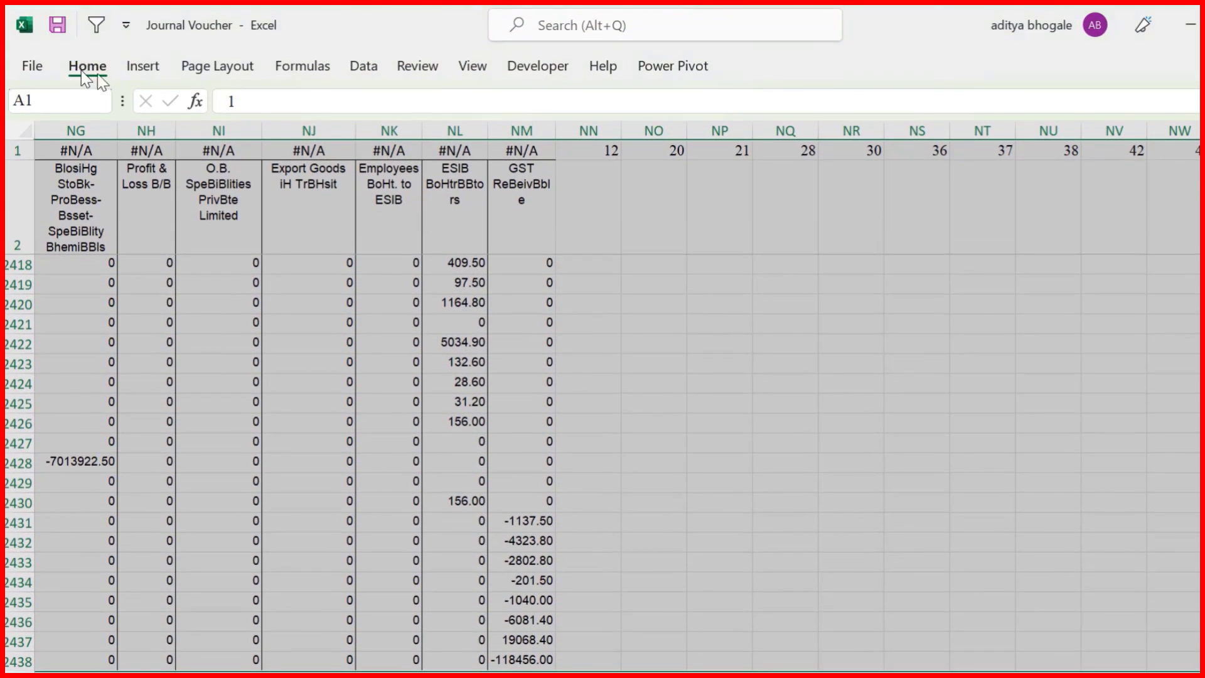
click(86, 68)
click(1136, 126)
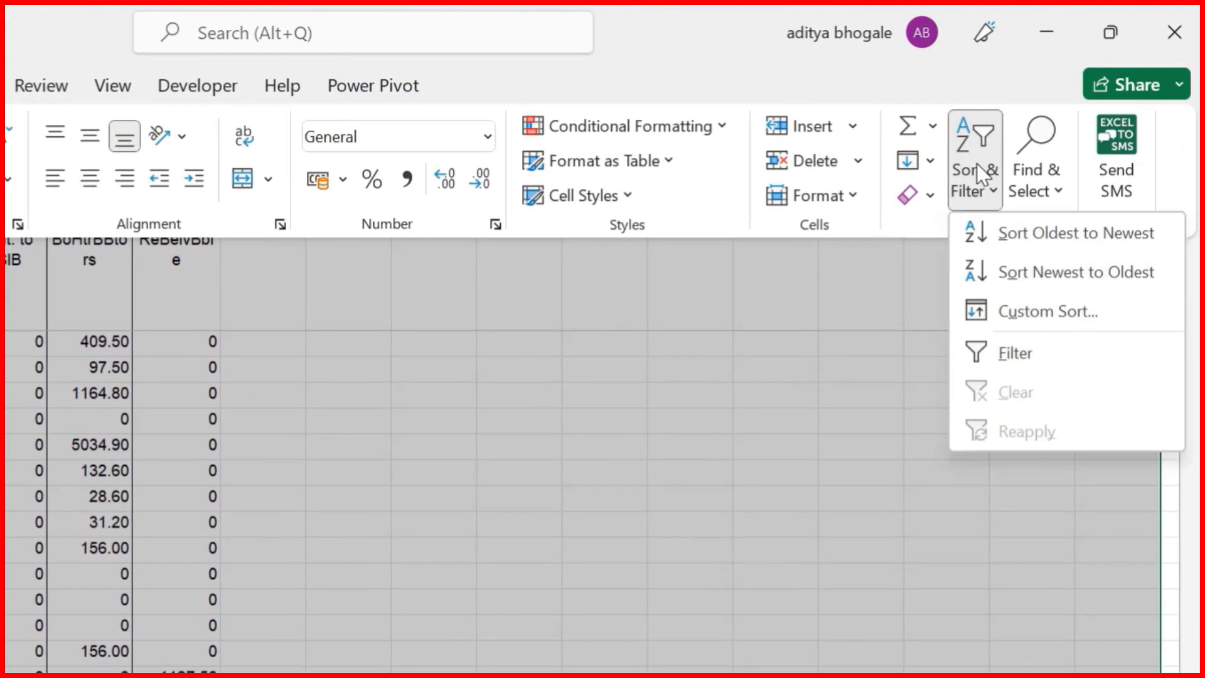
click(1034, 322)
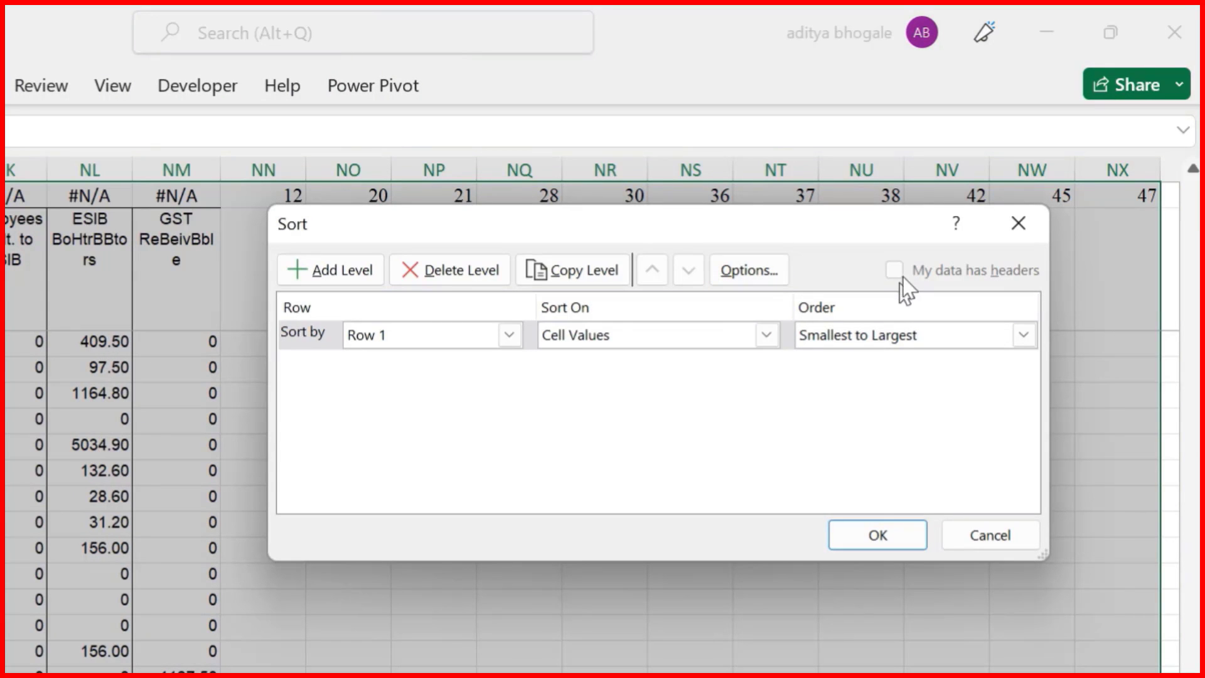
click(748, 269)
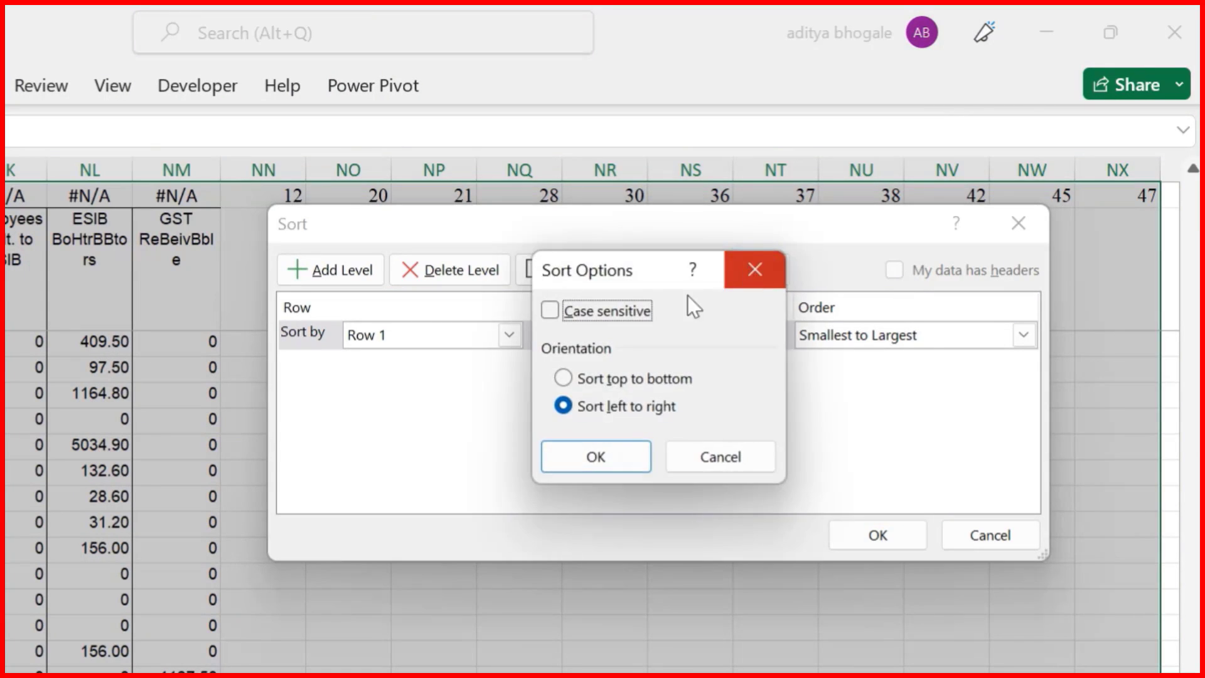
click(619, 452)
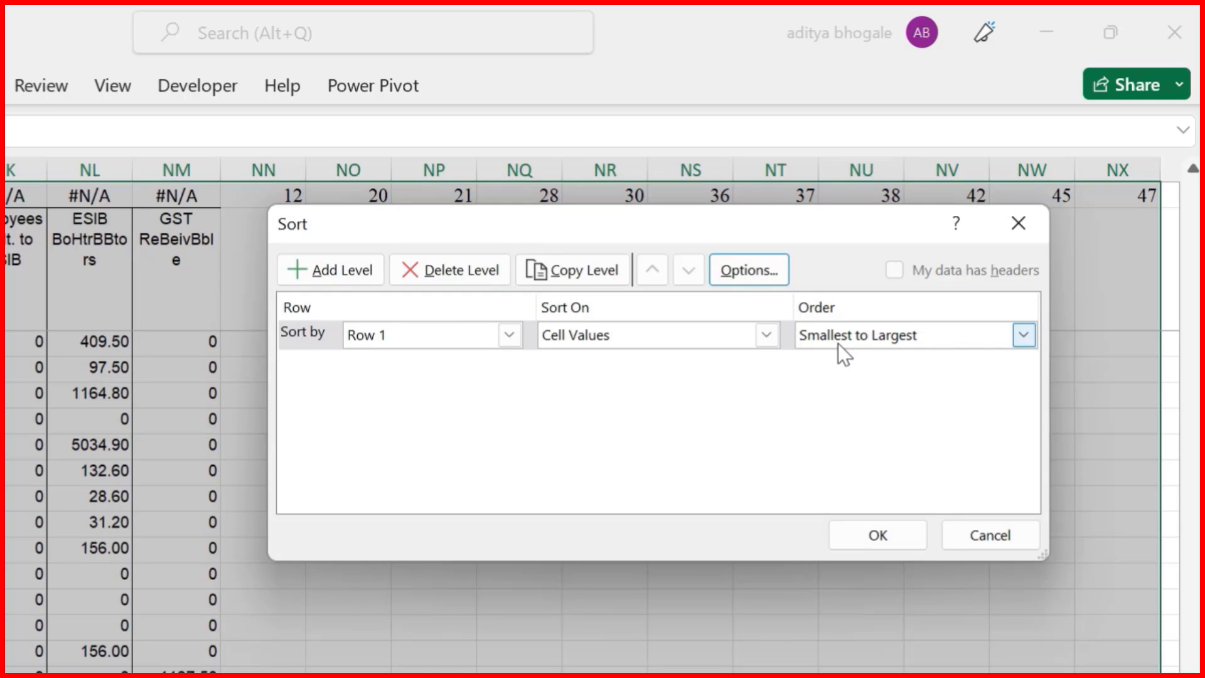
click(892, 523)
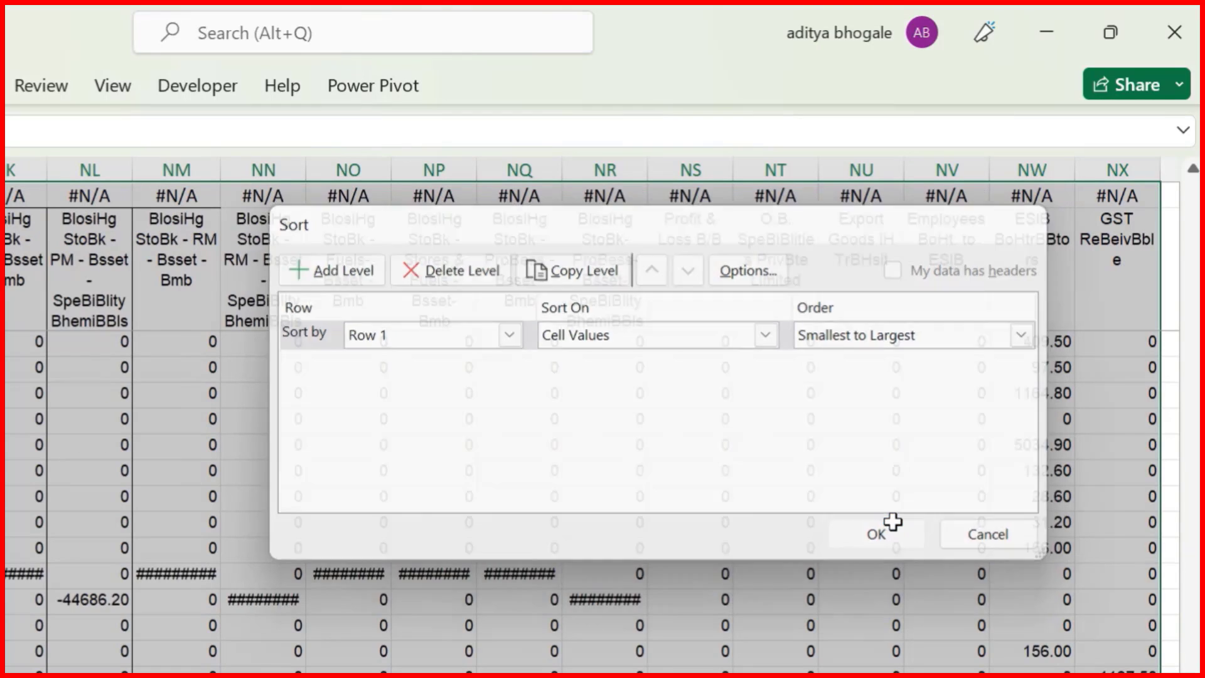
Step: Check the sorted column numbers in row 1 from column A through L
key(ctrl+Left)
key(ctrl+Left)
key(ctrl+Left)
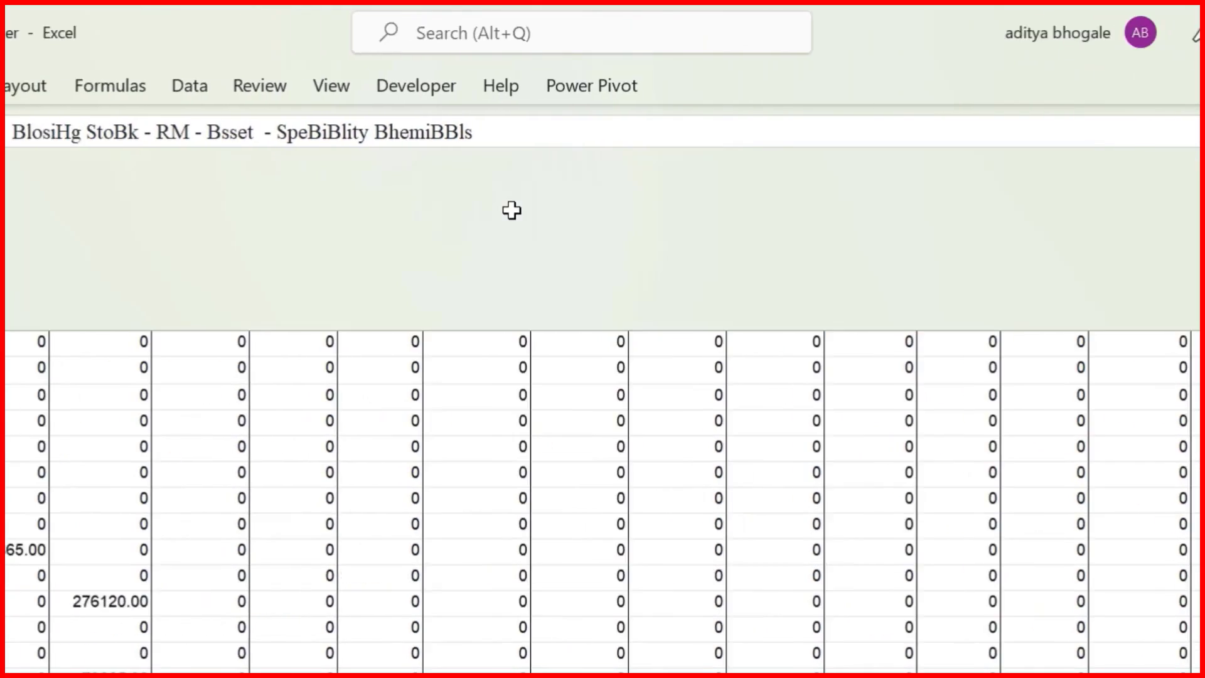
key(ctrl+Up)
key(Right)
key(Right)
key(Right)
key(Right)
key(Right)
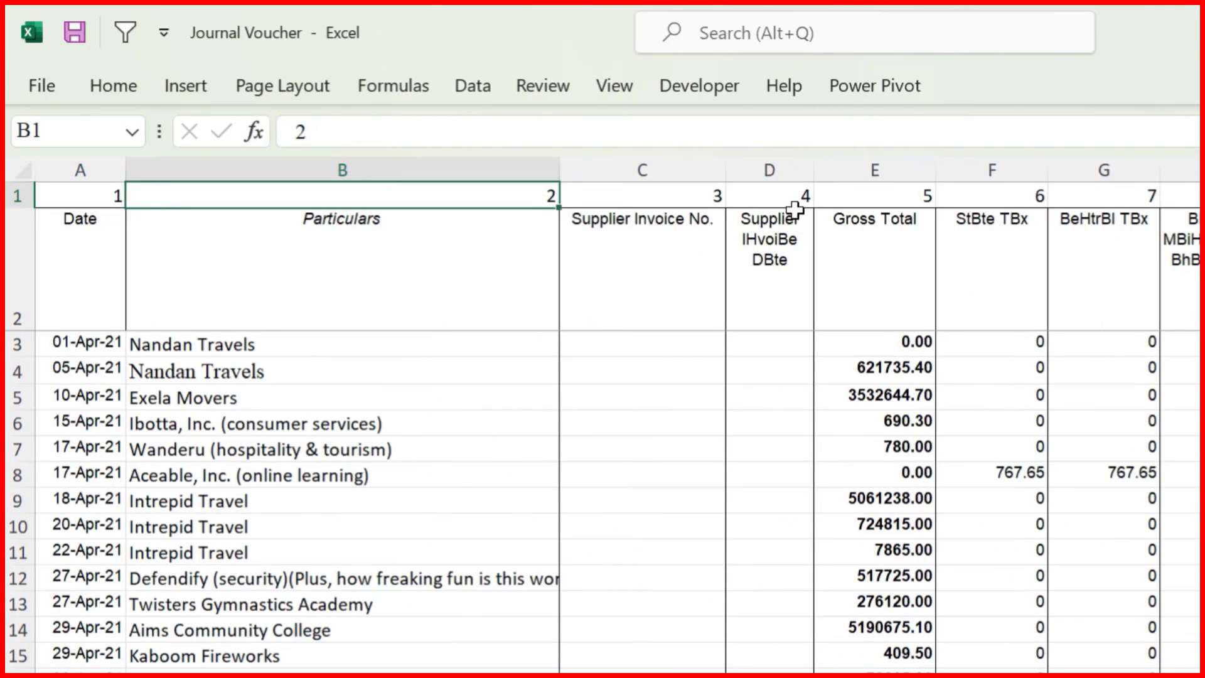
key(Right)
key(Right)
key(Right)
key(Right)
key(Right)
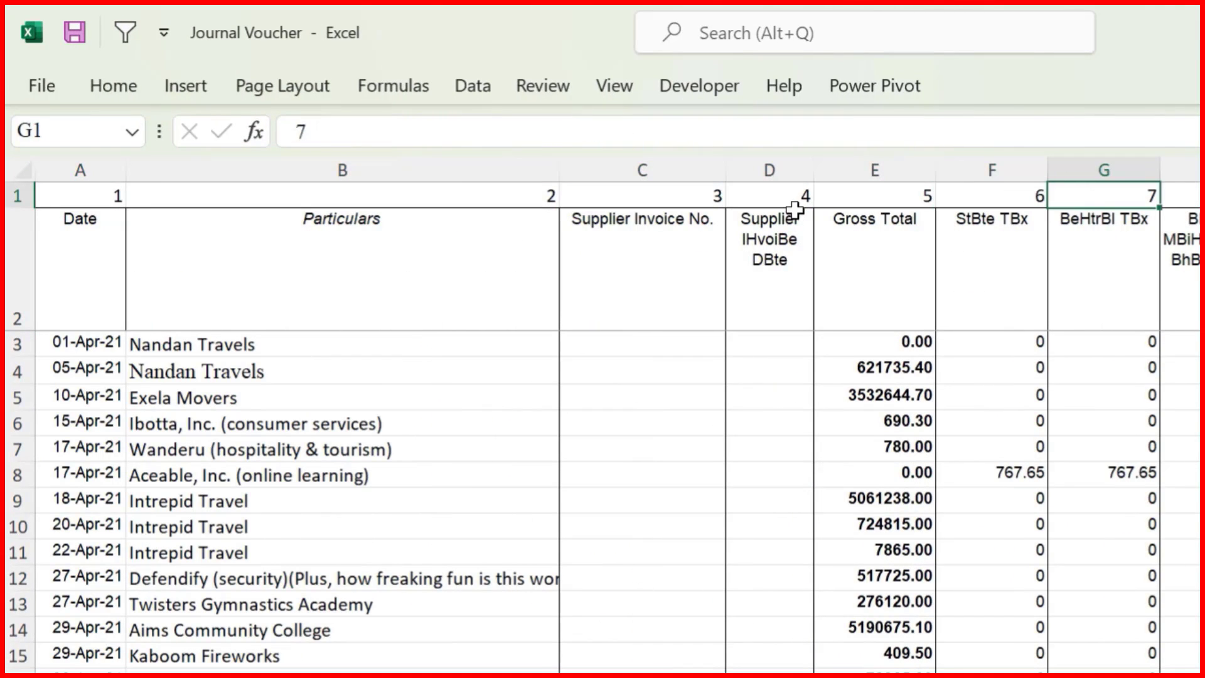
key(Right)
key(Right)
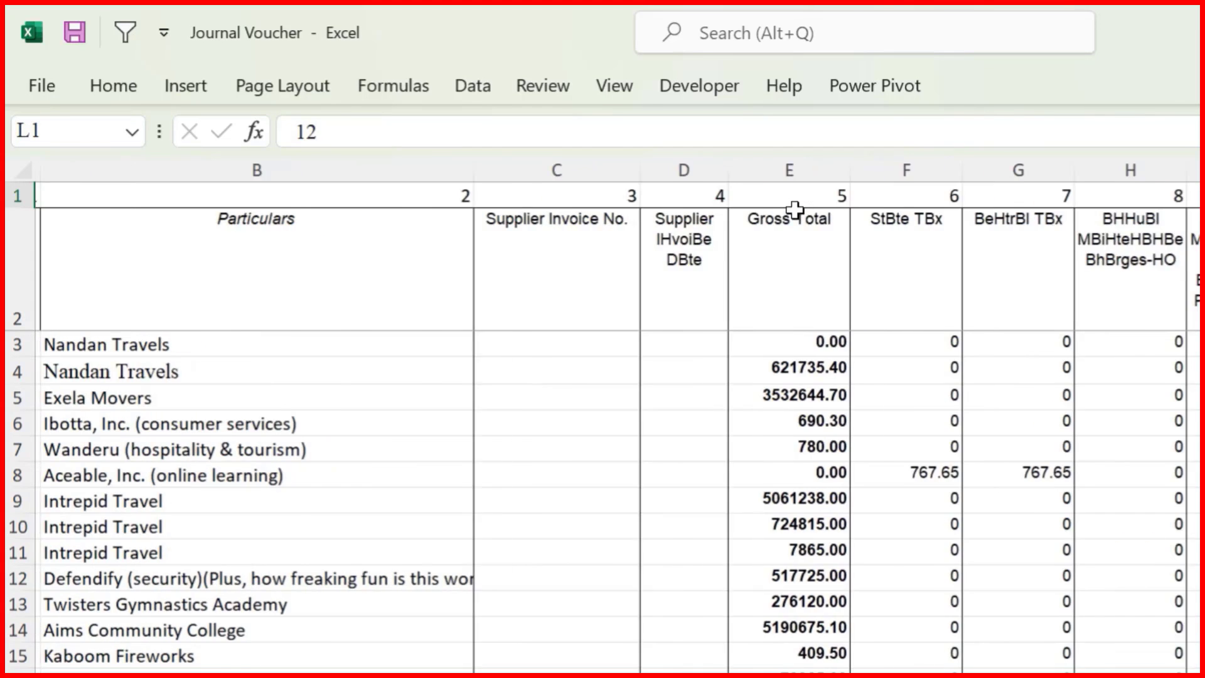
Step: Examine column L, numbered 12, from its header down through its data cells
click(1136, 227)
drag(1132, 194, 1125, 272)
drag(1046, 253, 1043, 250)
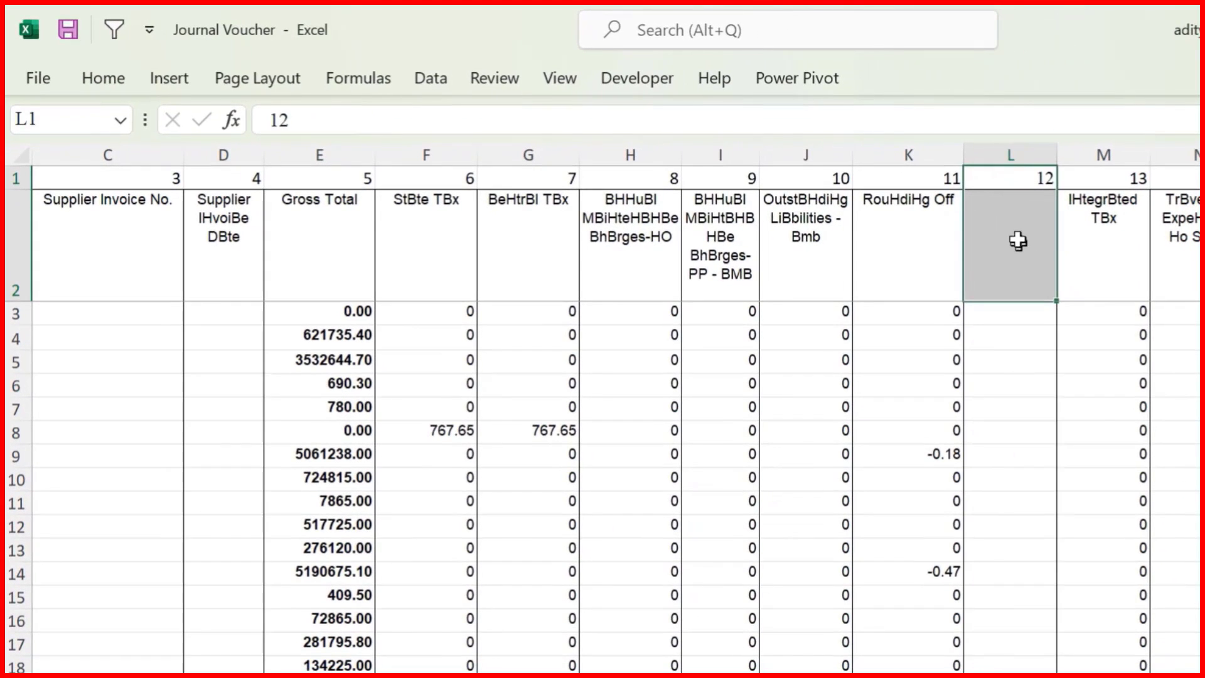
click(1041, 246)
click(1014, 341)
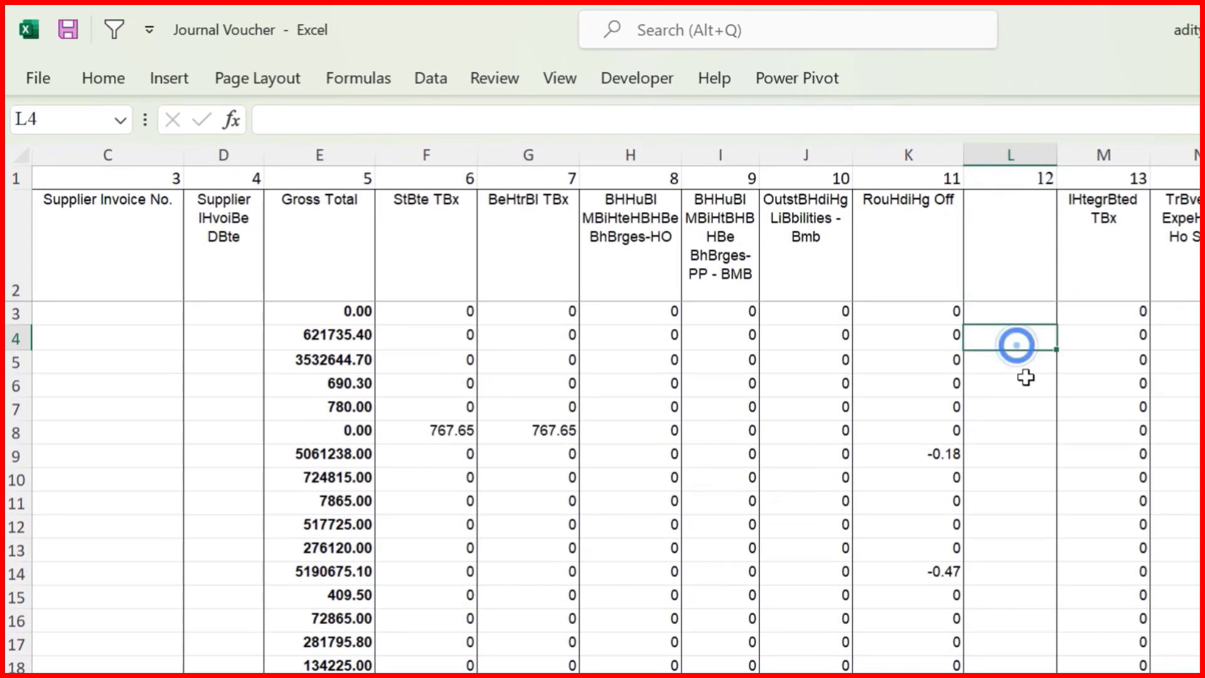
key(ctrl+Down)
key(ctrl+Up)
key(Down)
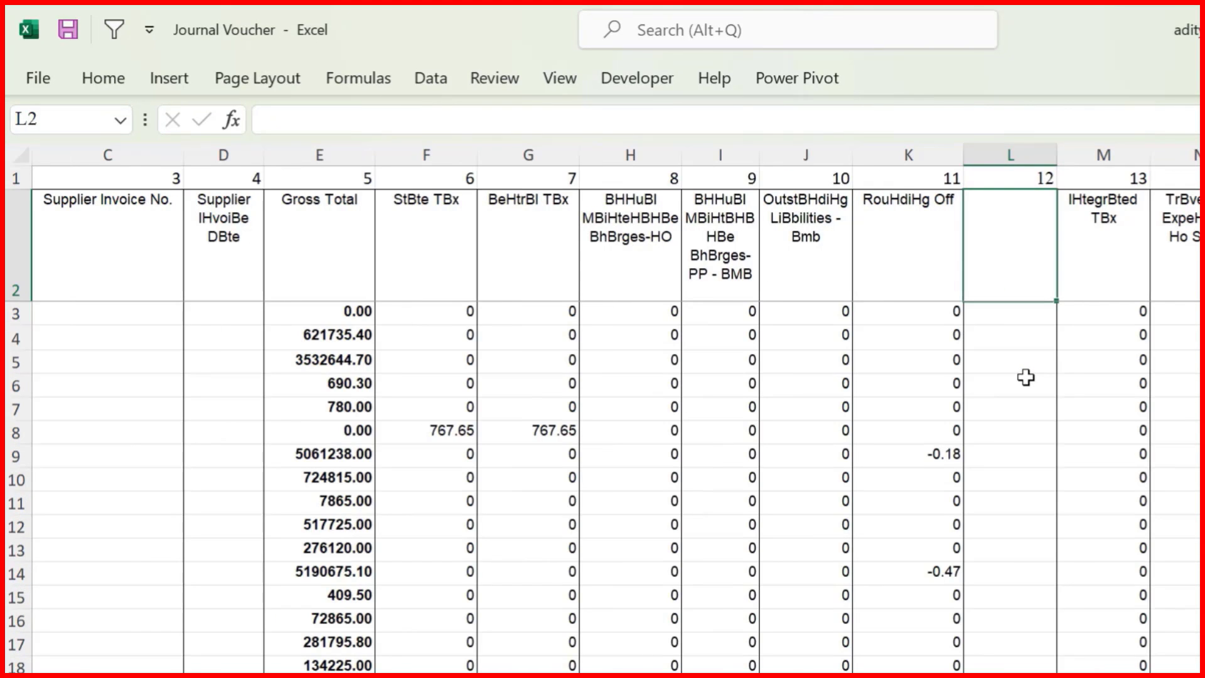
drag(1029, 337, 1018, 469)
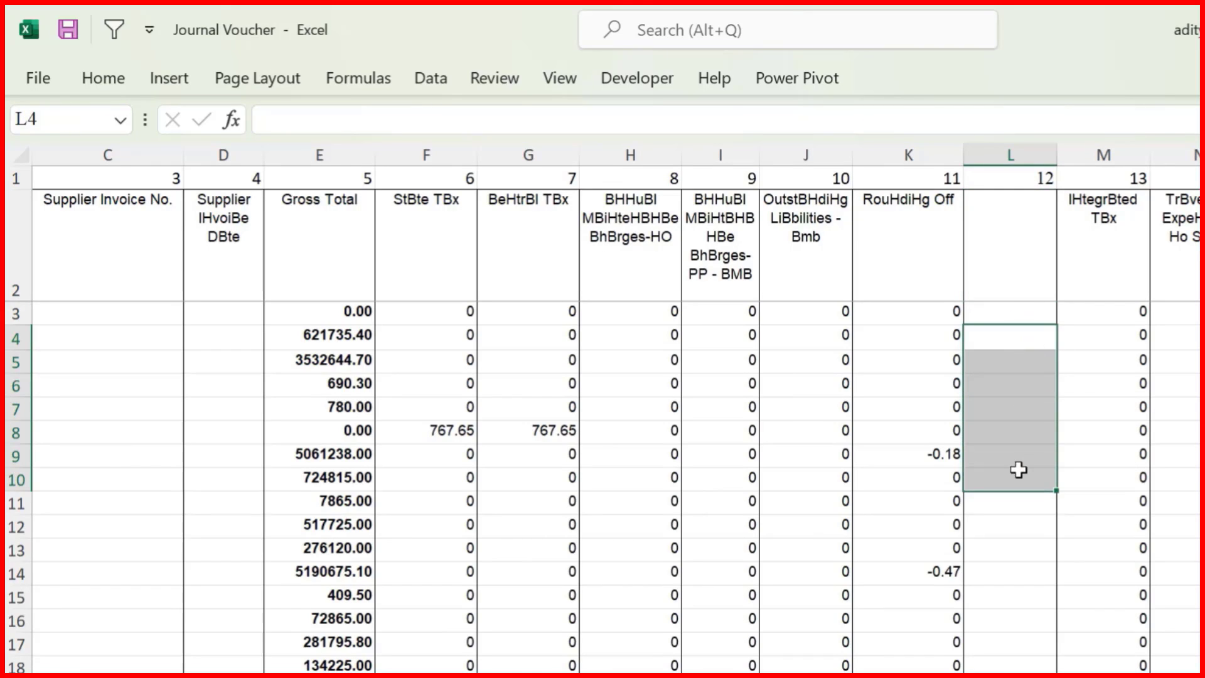
Step: Copy the entire Journal Register table from the headers in row 2 through cell NX2438
click(395, 234)
key(Home)
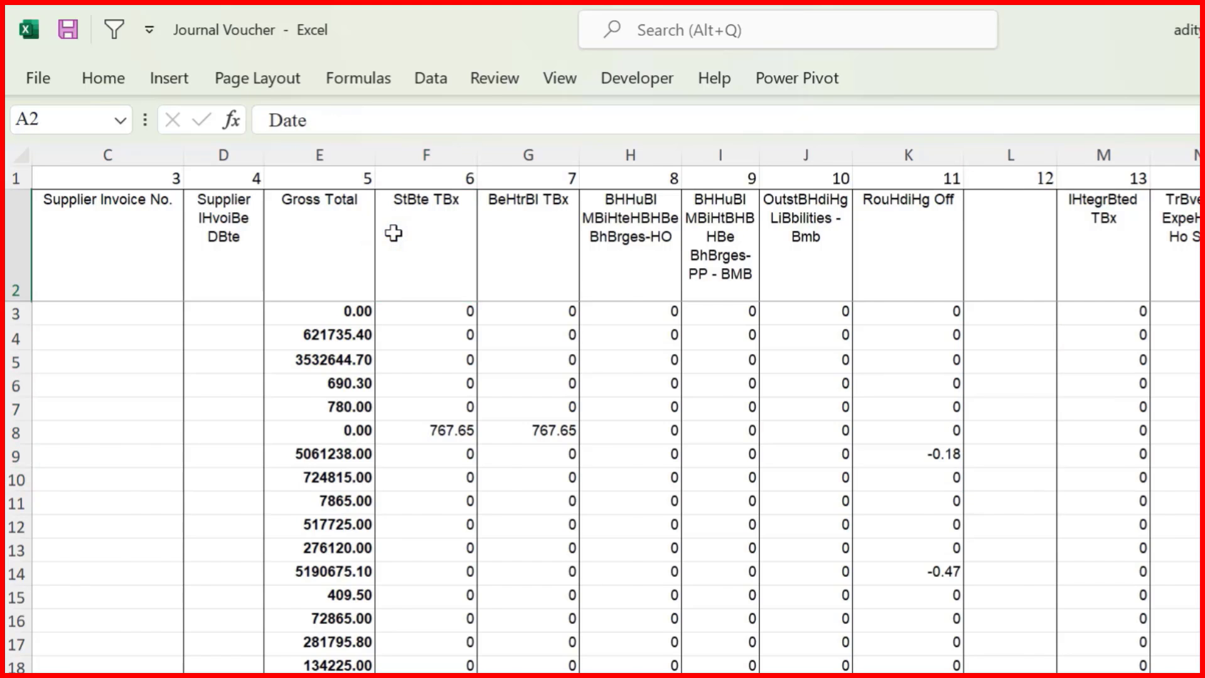
key(shift+space)
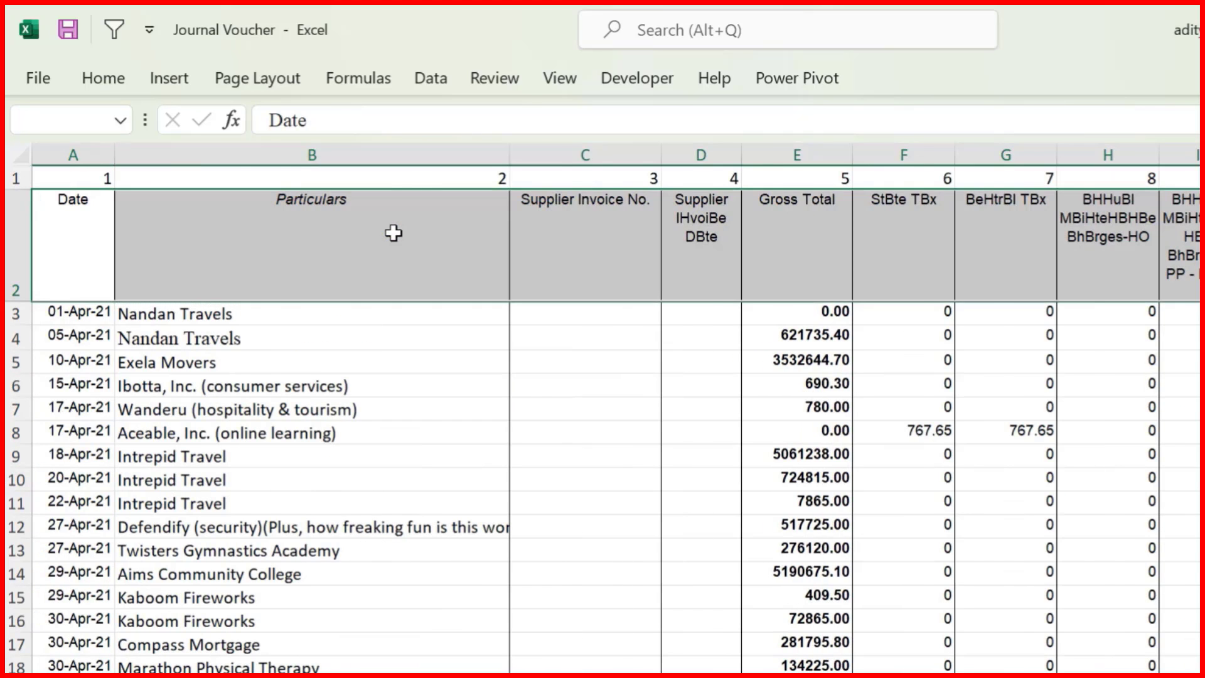
scroll(393, 233, right, 10)
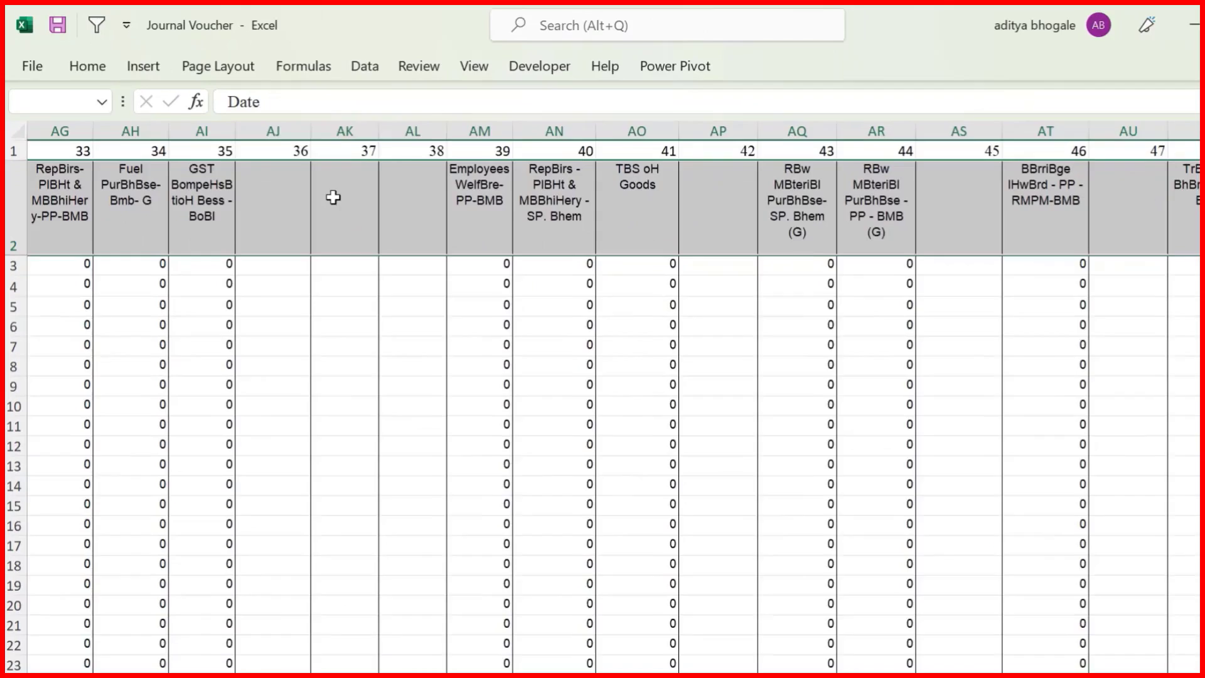
key(ctrl+shift+Right)
key(ctrl+shift+Right)
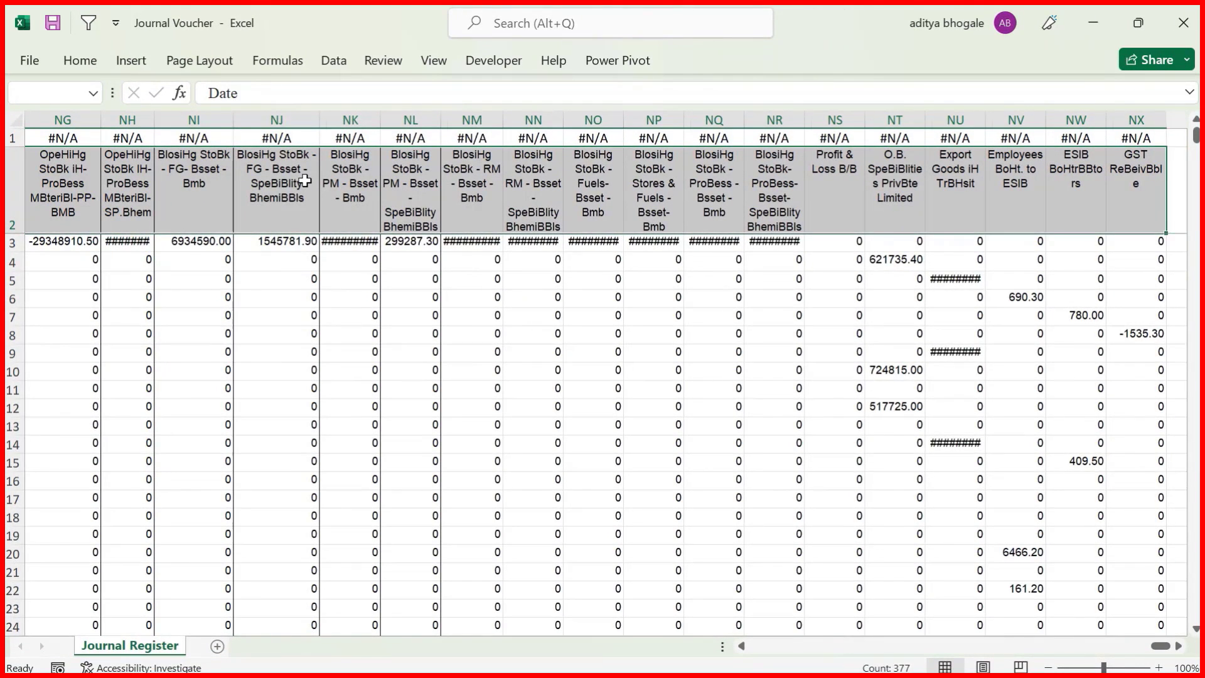
key(ctrl+shift+Down)
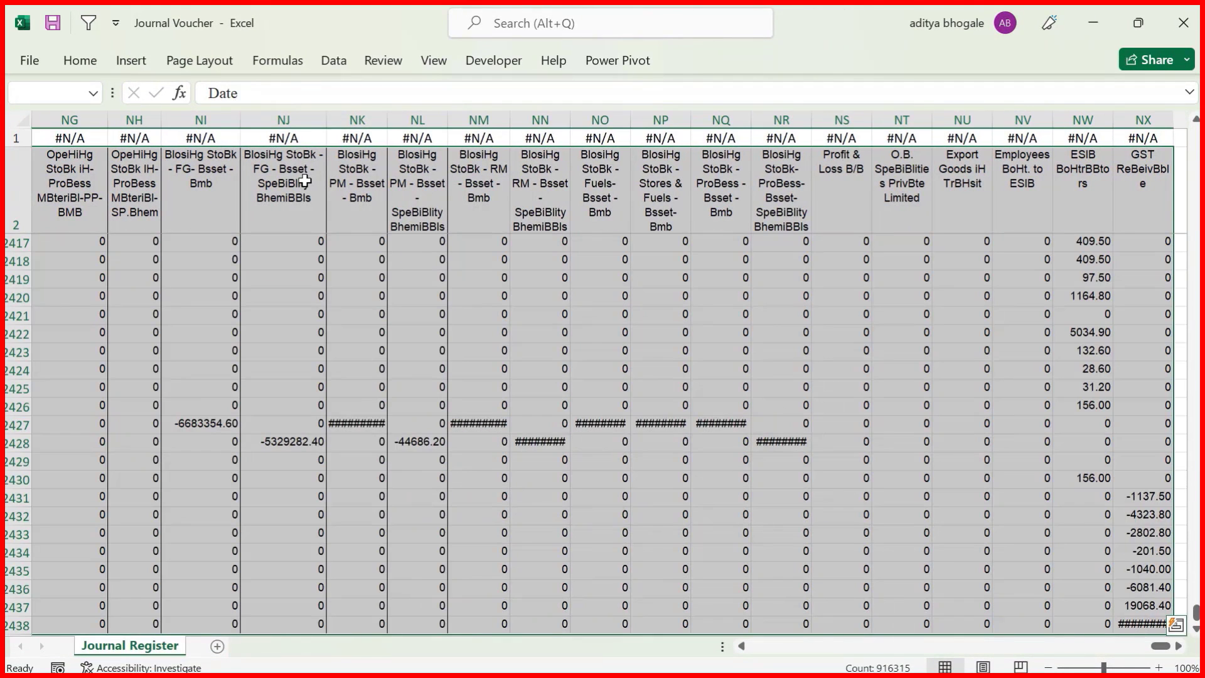
key(ctrl+c)
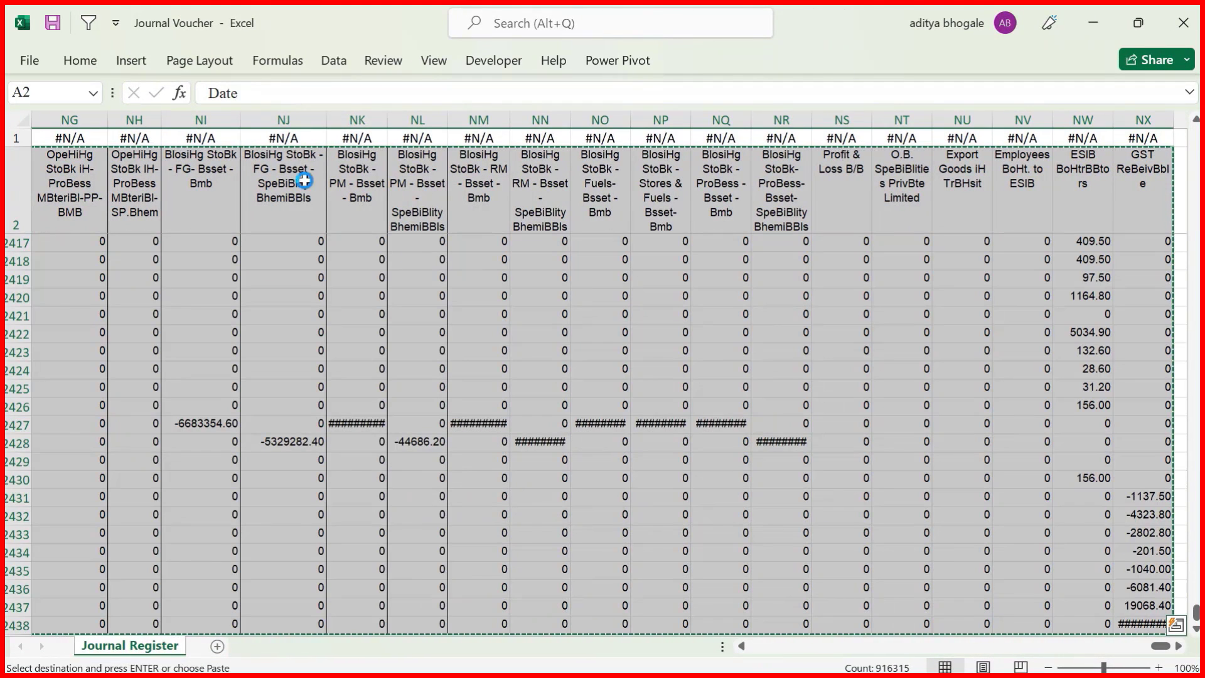
Step: Switch to the Purchase workbook and paste the copied journal table at A3665, below the last Purchase Register entry
key(alt+Tab)
key(ctrl+v)
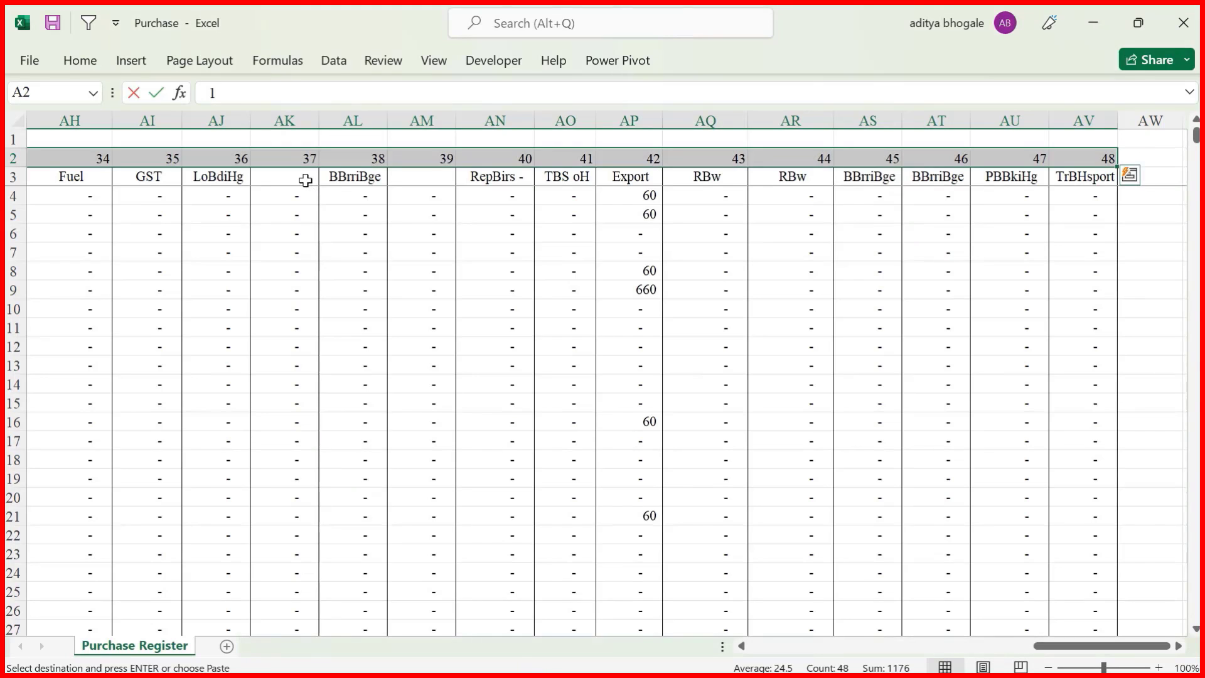
key(Home)
key(ctrl+Down)
key(ctrl+Down)
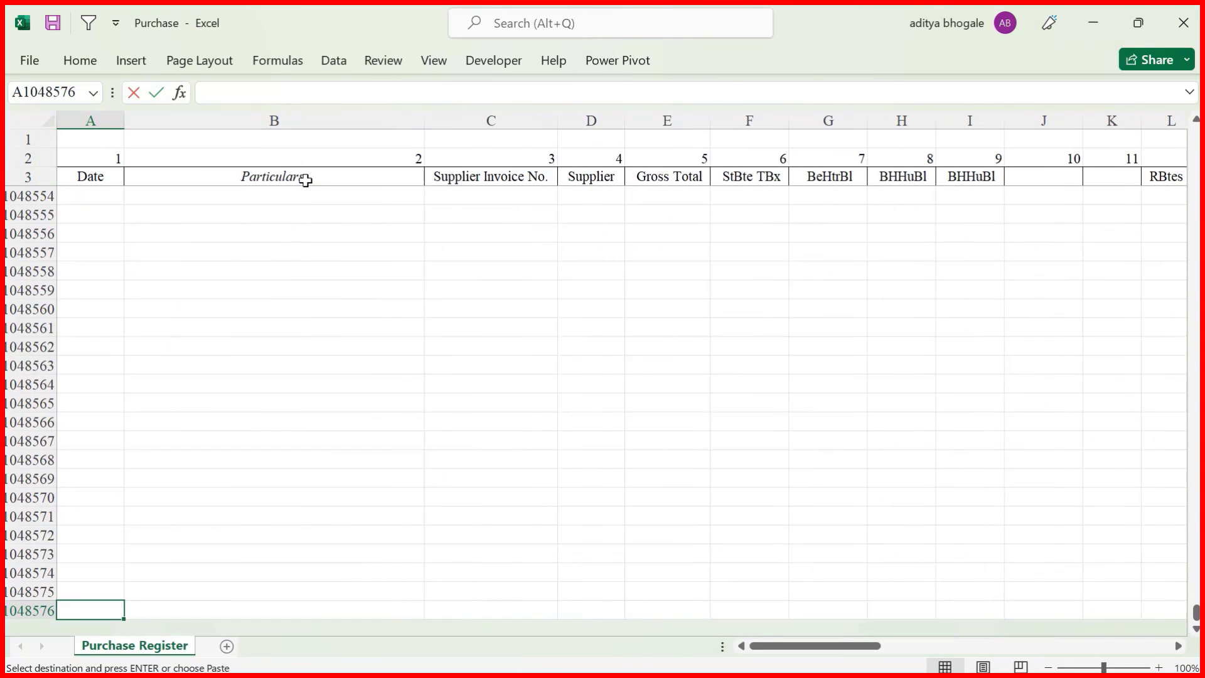
key(ctrl+Up)
key(Down)
key(Down)
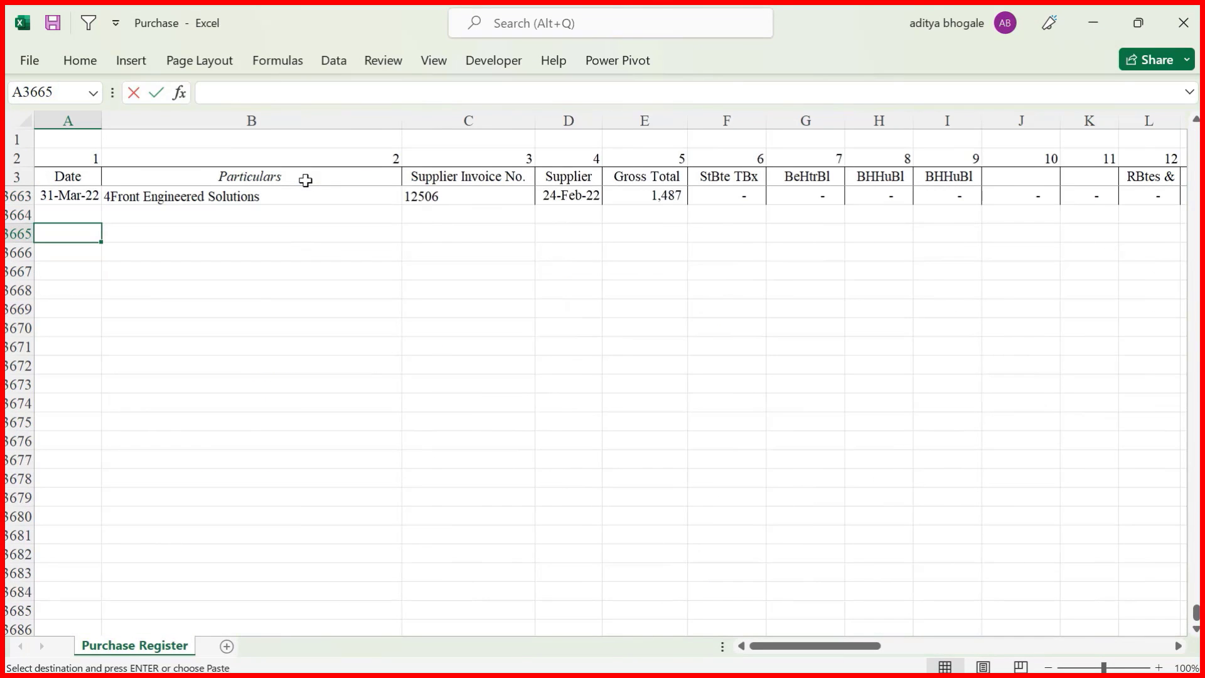
key(ctrl+v)
click(71, 268)
drag(68, 233, 65, 249)
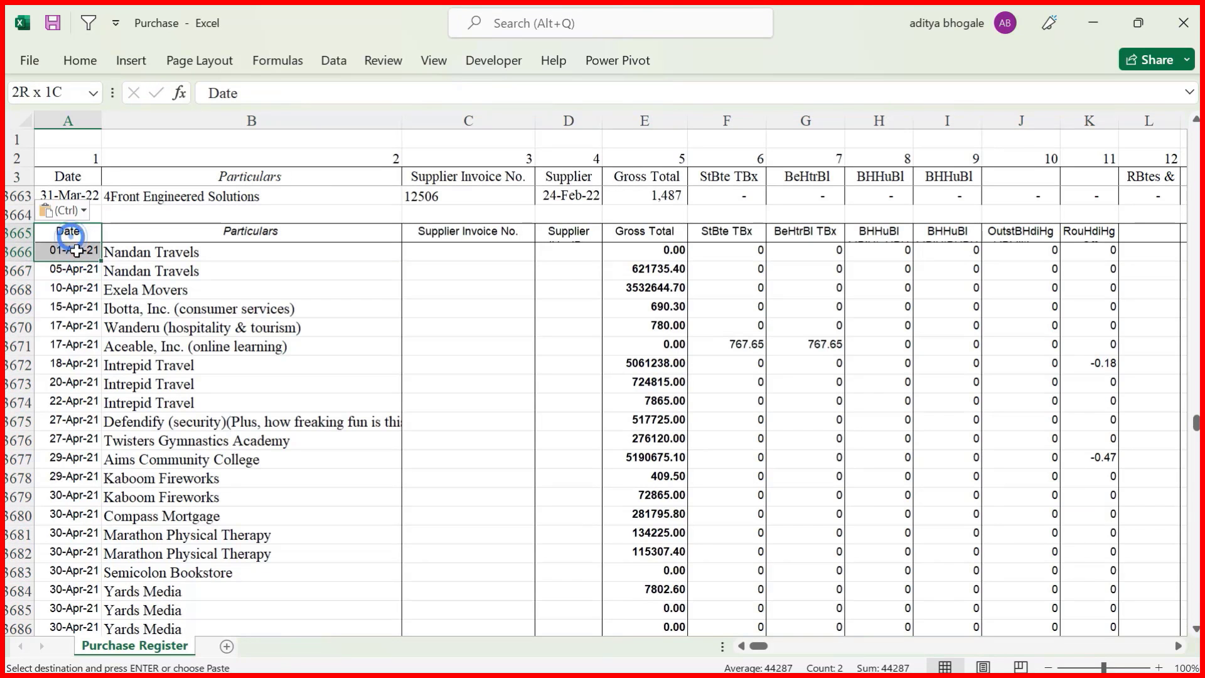
drag(153, 268, 853, 364)
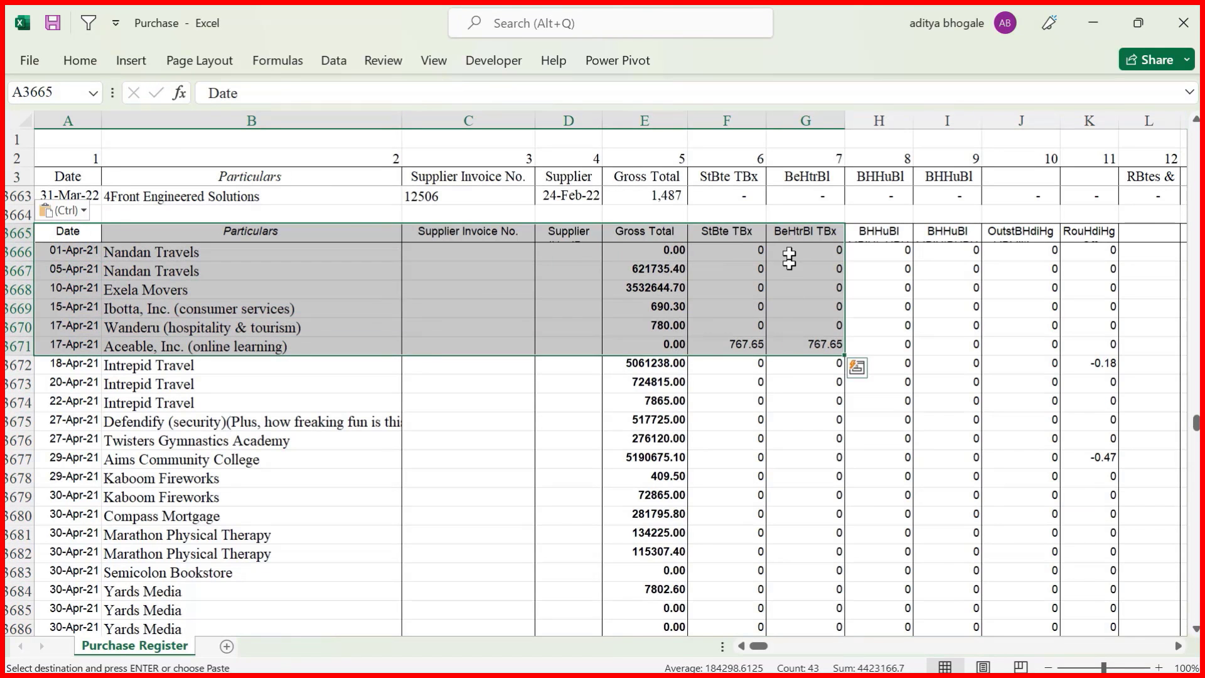
Step: Enter the formula =A3=A3665 in A3664 to compare the register's Date header with the pasted journal header
click(792, 230)
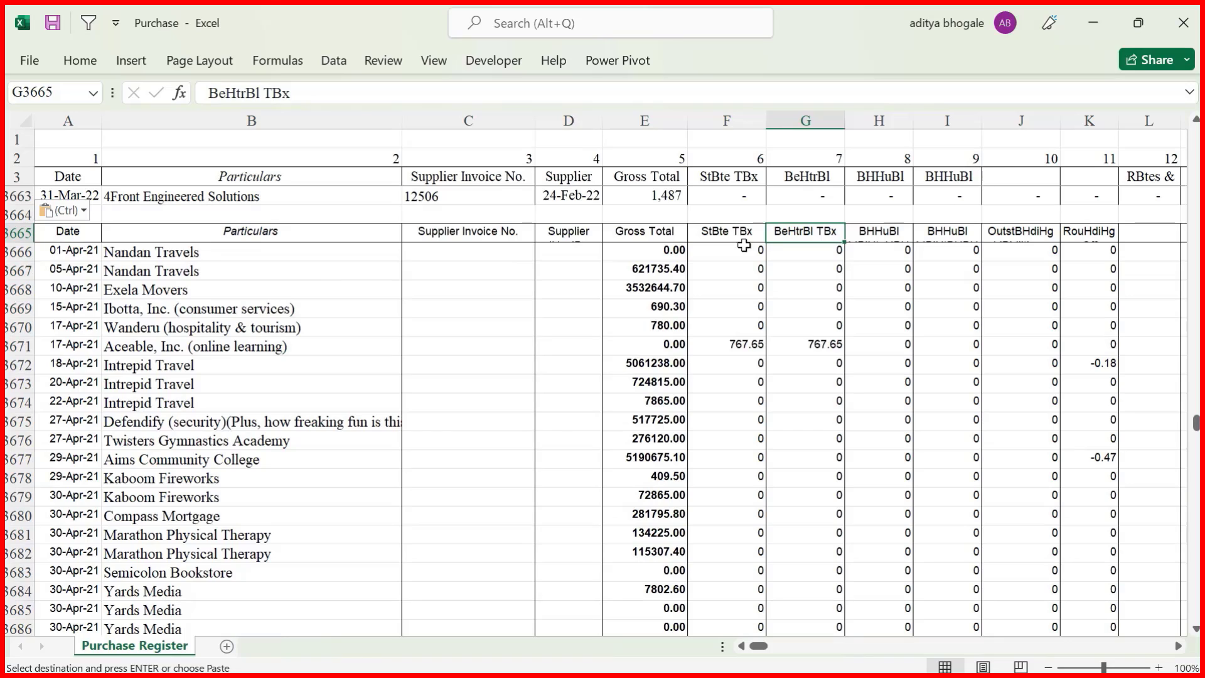
click(88, 215)
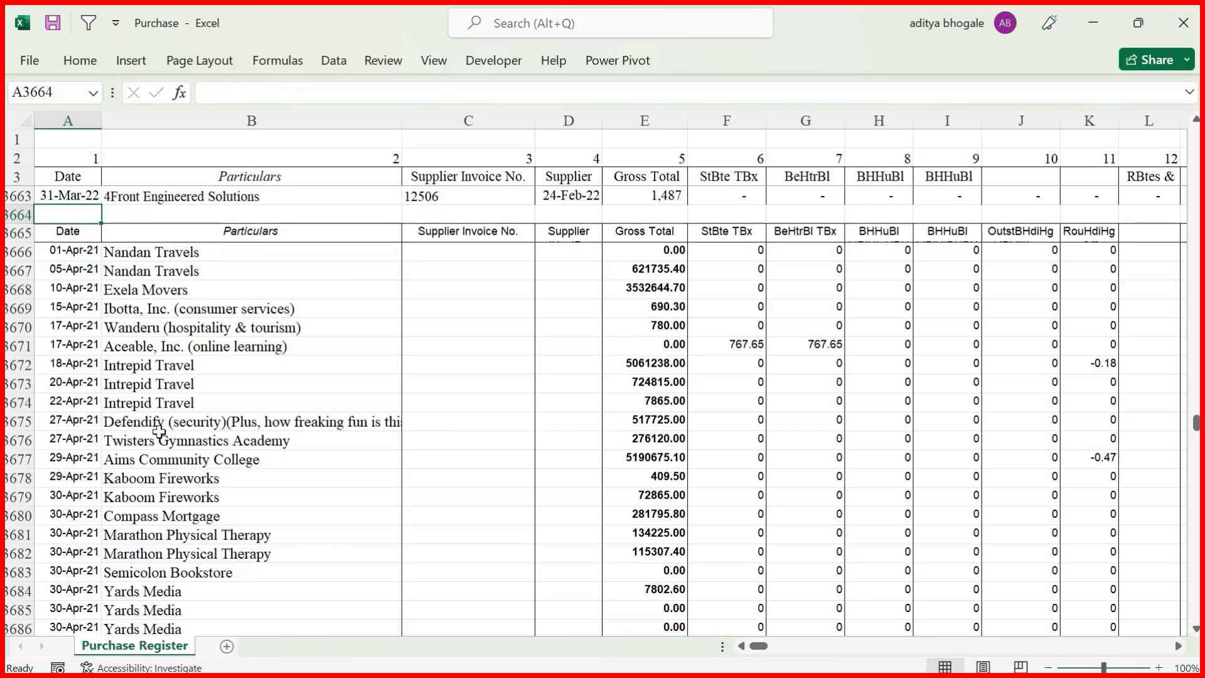
text(=)
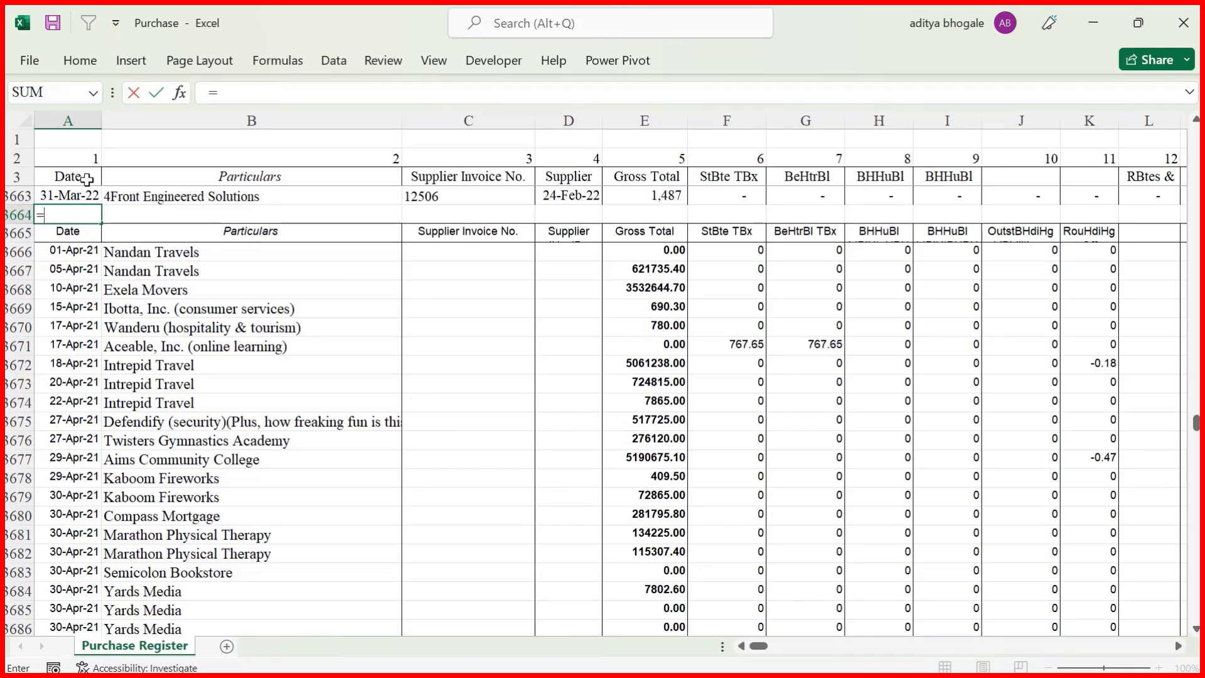
click(87, 180)
text(=)
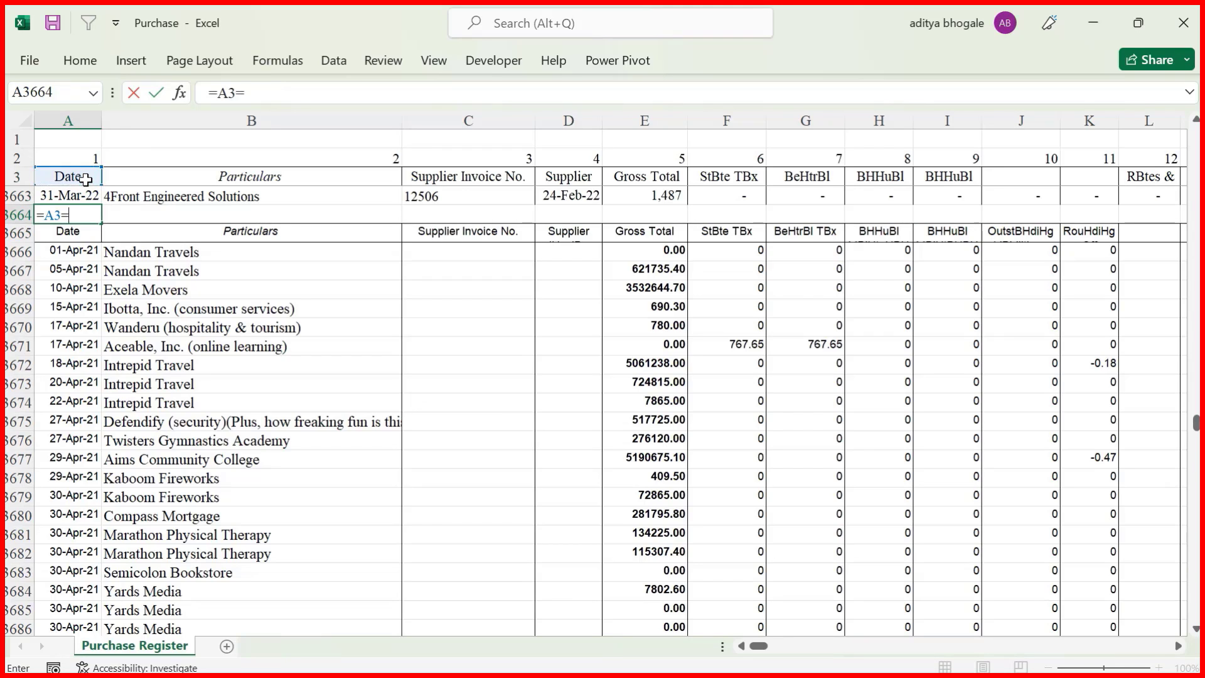
click(68, 231)
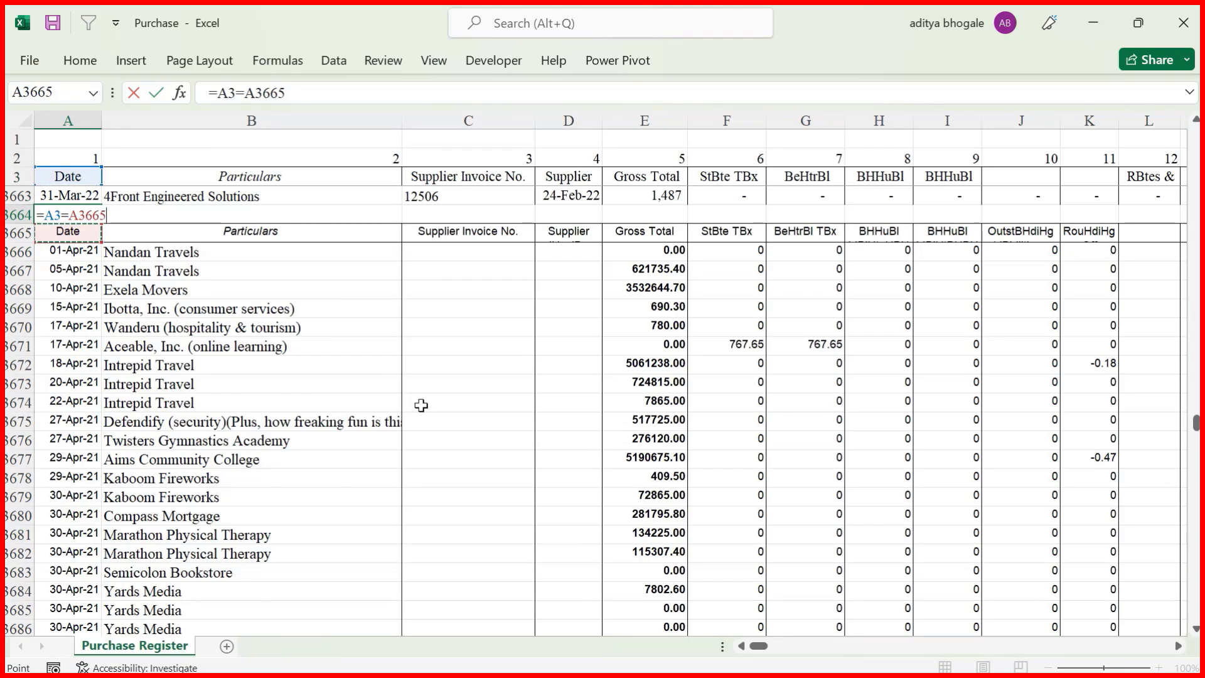
key(ctrl+Return)
Step: Copy the header comparison formula from A3664 across row 3664 through column NX
key(ctrl+c)
key(Down)
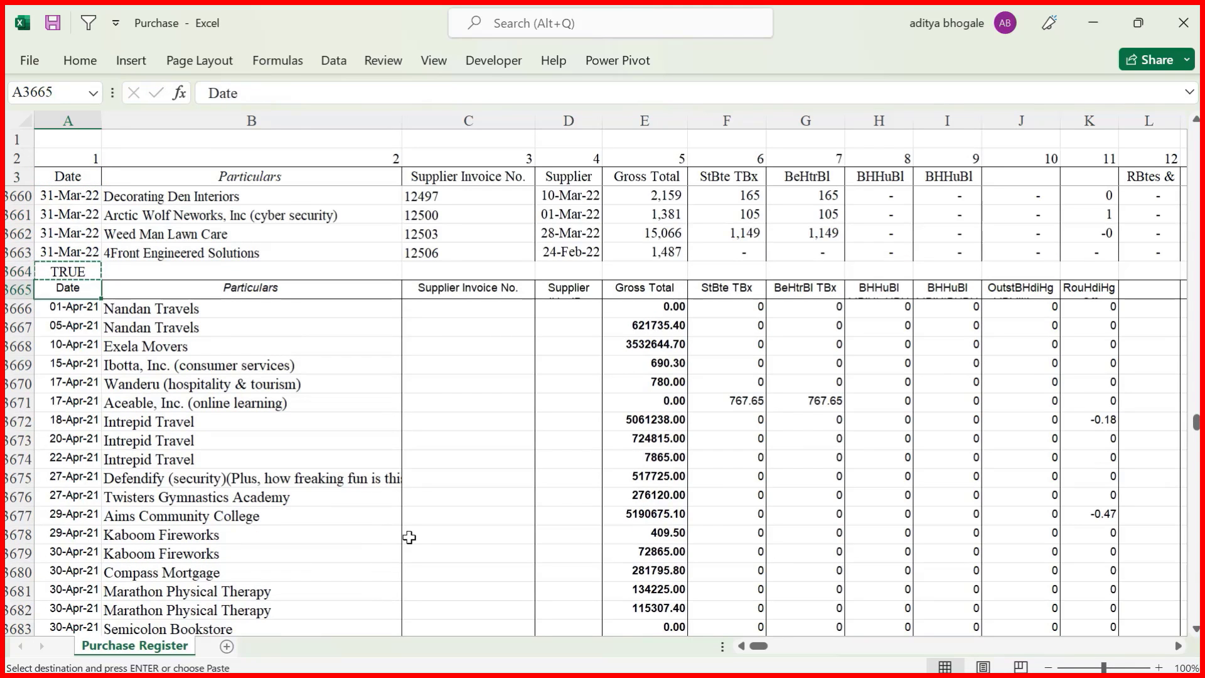
key(ctrl+Right)
key(ctrl+Right)
key(ctrl+Right)
key(Up)
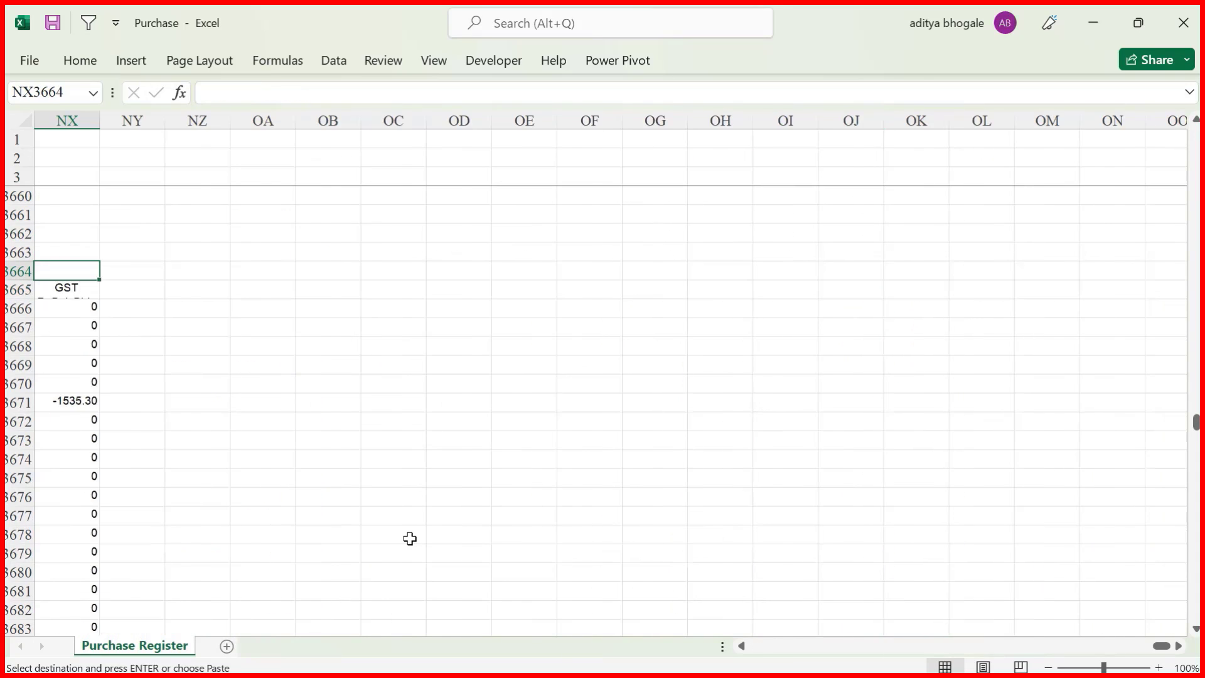
key(ctrl+shift+Left)
key(Return)
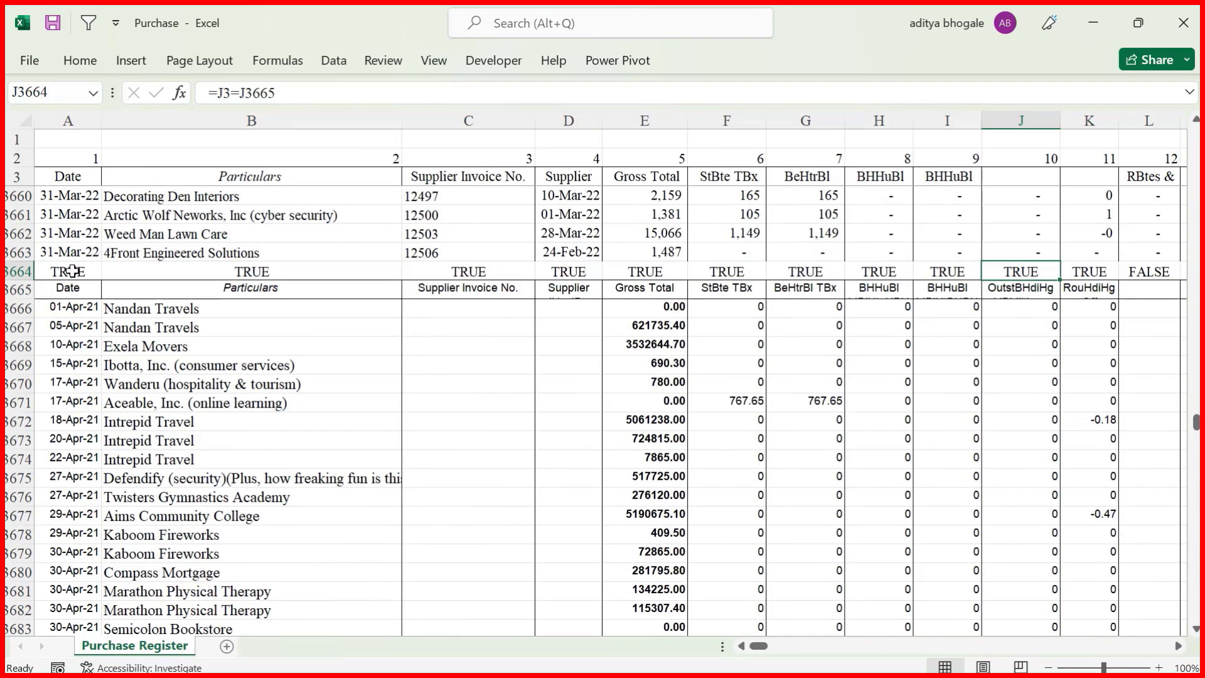
Step: Check the header comparison results in row 3664 across the first columns through column N
key(Right)
key(Right)
key(Right)
key(Right)
key(Right)
key(Right)
key(Right)
key(Right)
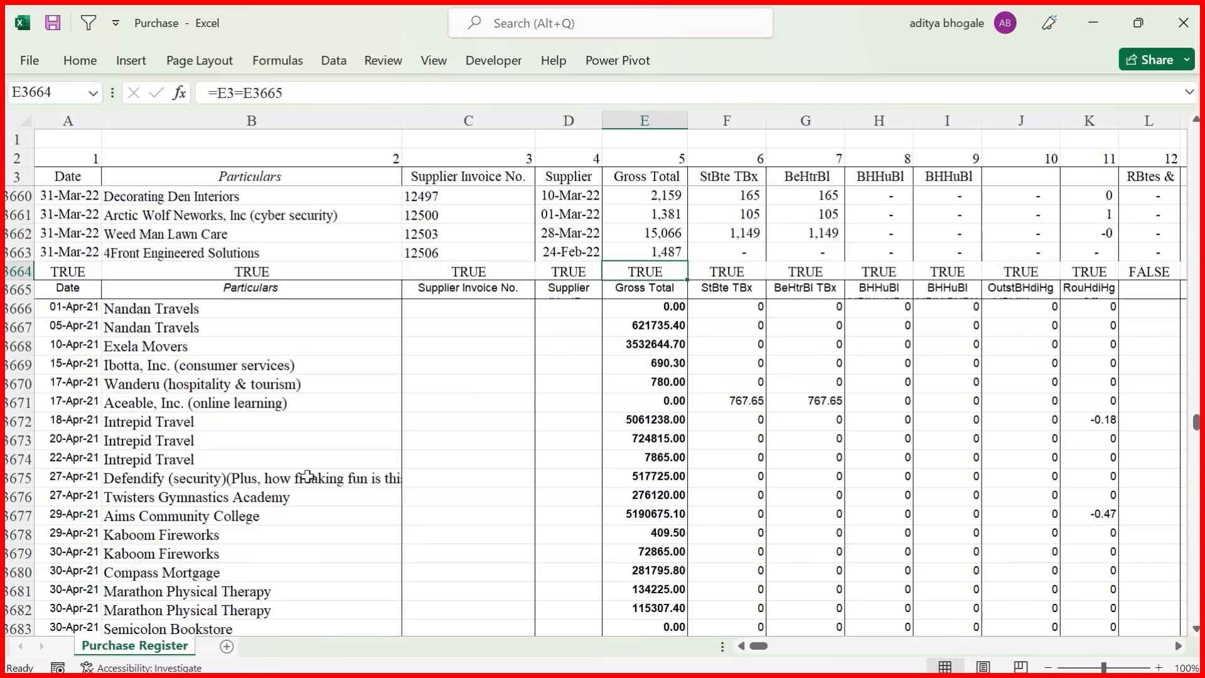
key(Right)
key(Right)
key(Right)
key(Right)
key(Right)
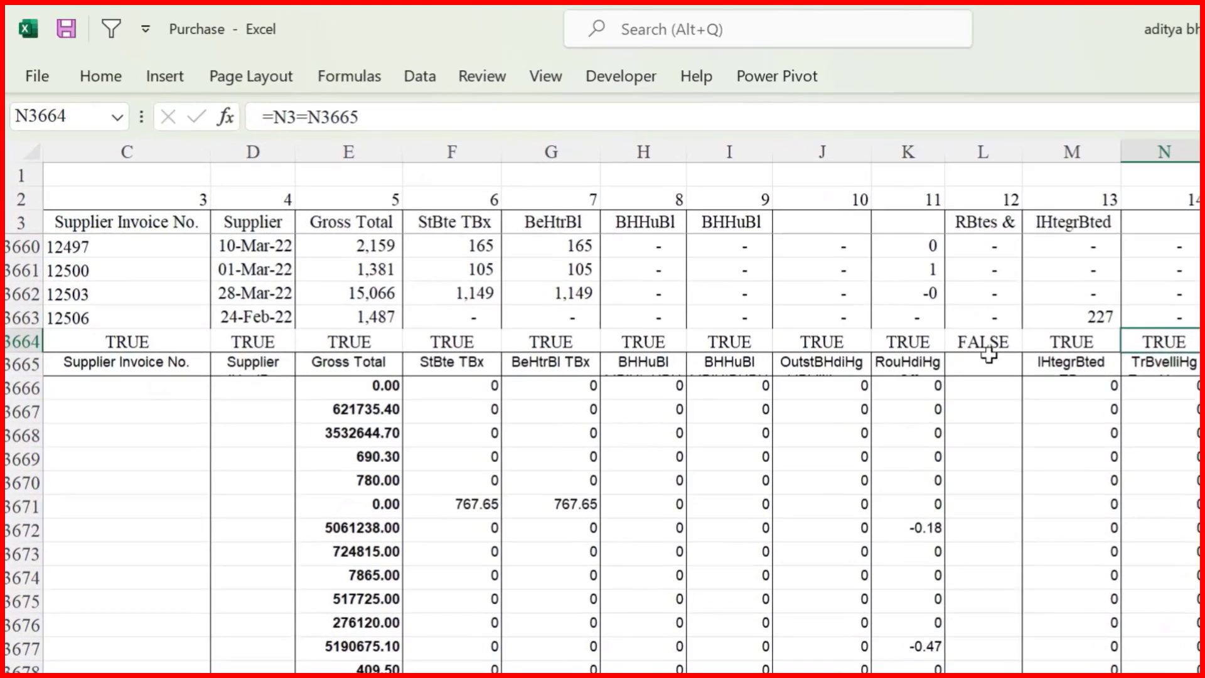
Step: Inspect column L's comparison formula and compare the register header in L3 with the pasted header cell L3665
click(987, 347)
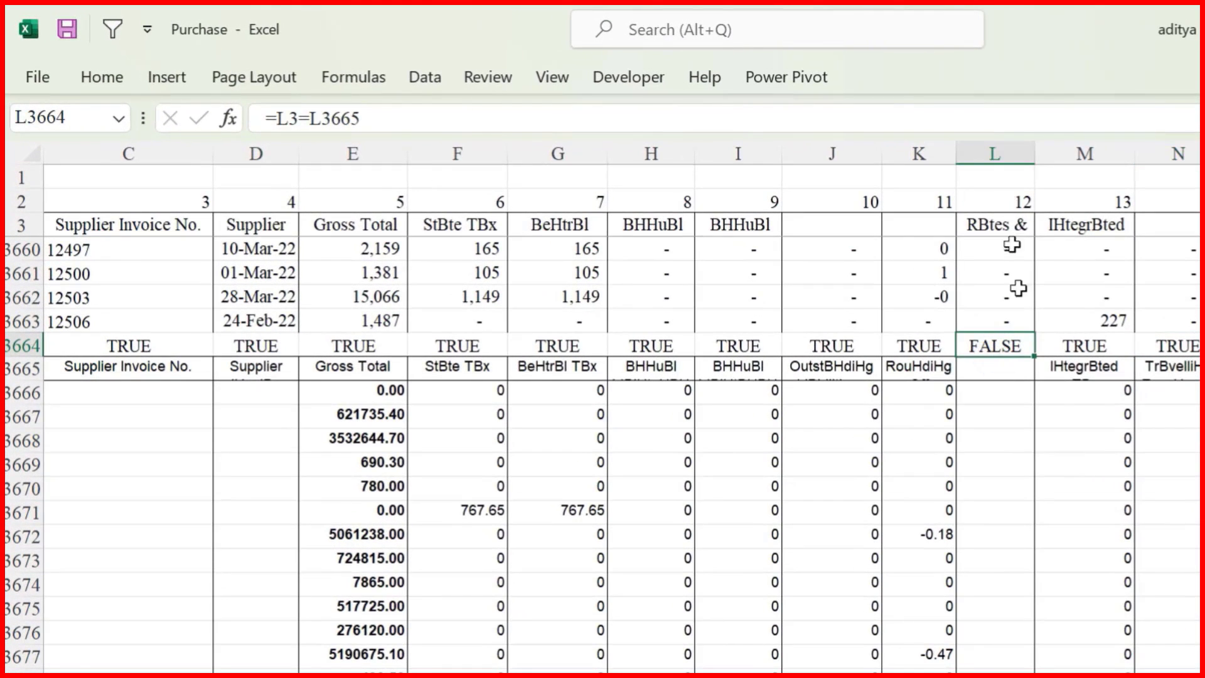
click(1001, 214)
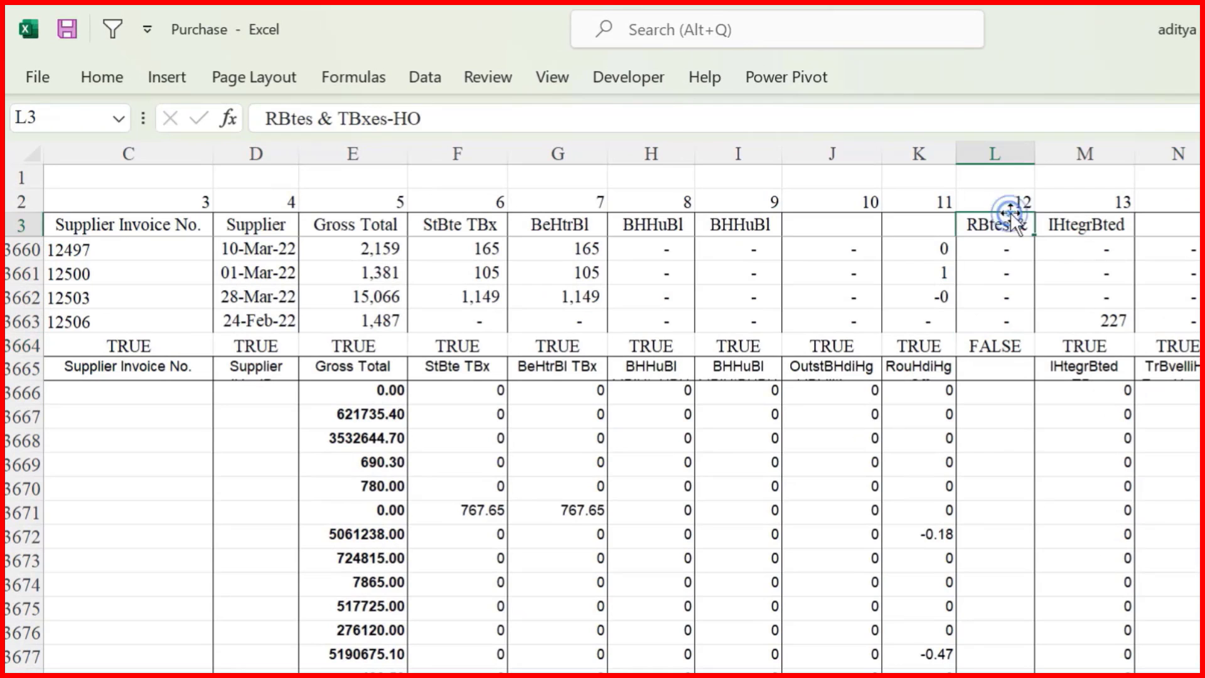
click(1000, 371)
click(1042, 342)
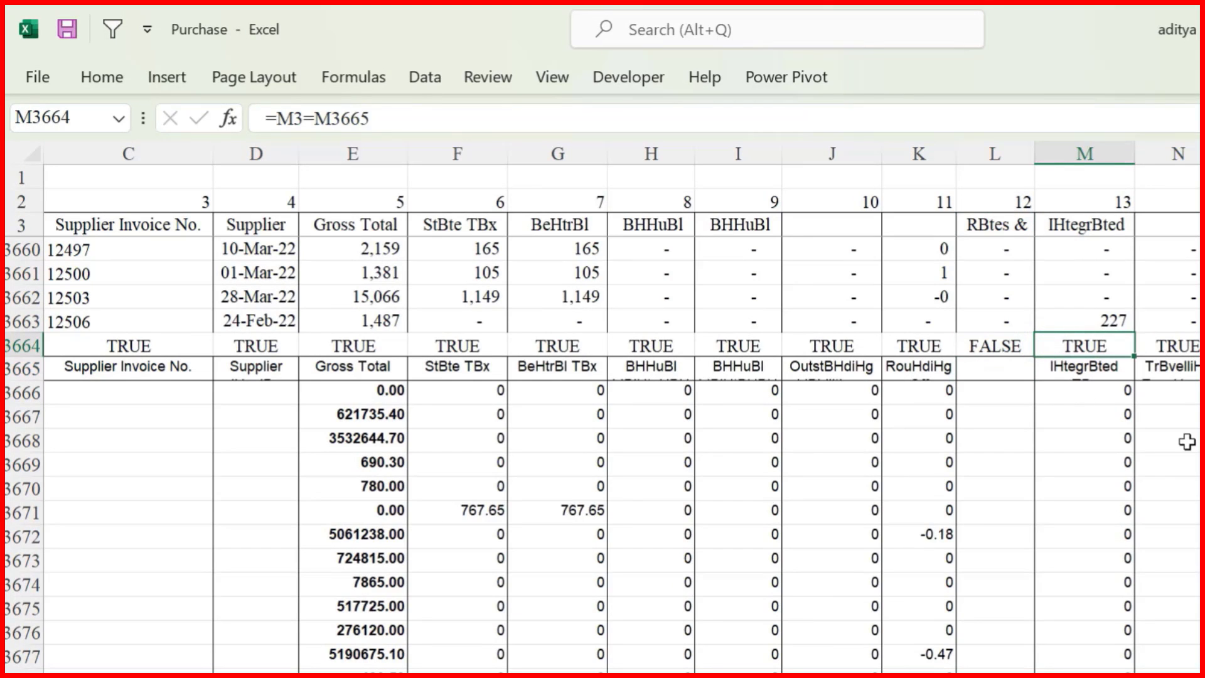
Step: Examine the row 3664 comparison results from column NX back to where the Purchase Register's own headers end
key(ctrl+Right)
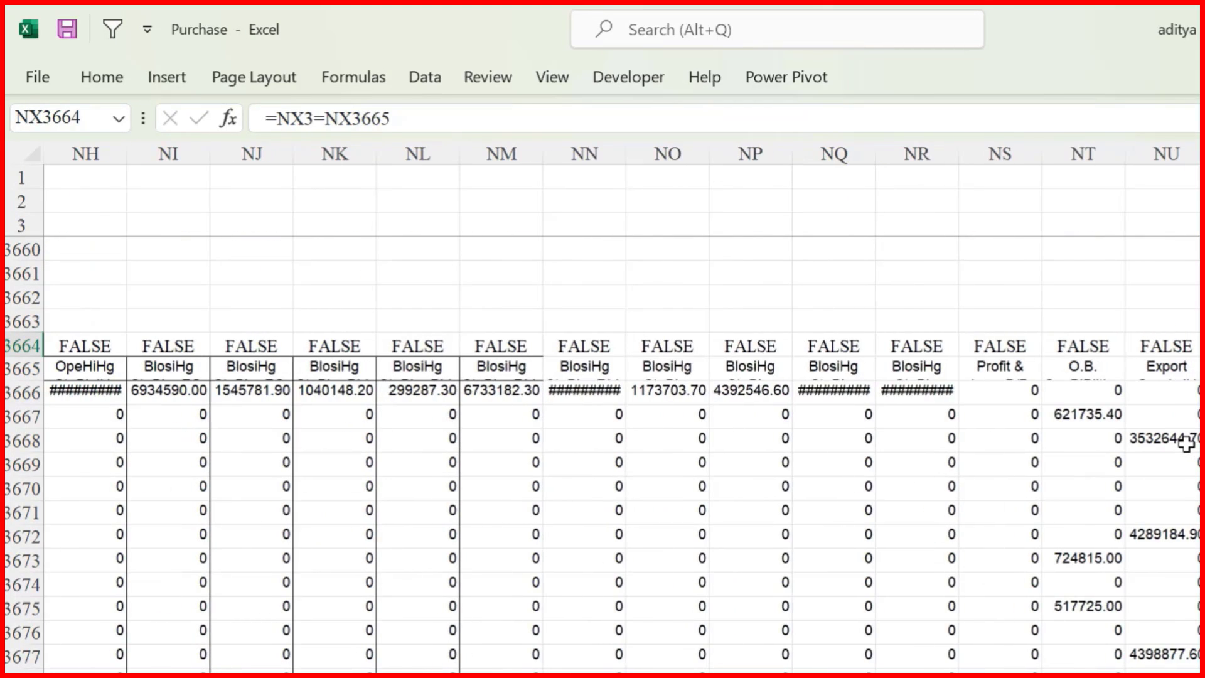
key(Left)
key(Left)
key(Left)
key(Left)
key(Left)
key(Left)
key(Left)
key(Left)
key(Left)
key(Left)
key(Left)
key(Left)
key(Left)
key(Left)
key(Left)
key(Left)
key(Left)
key(Left)
key(Left)
key(Left)
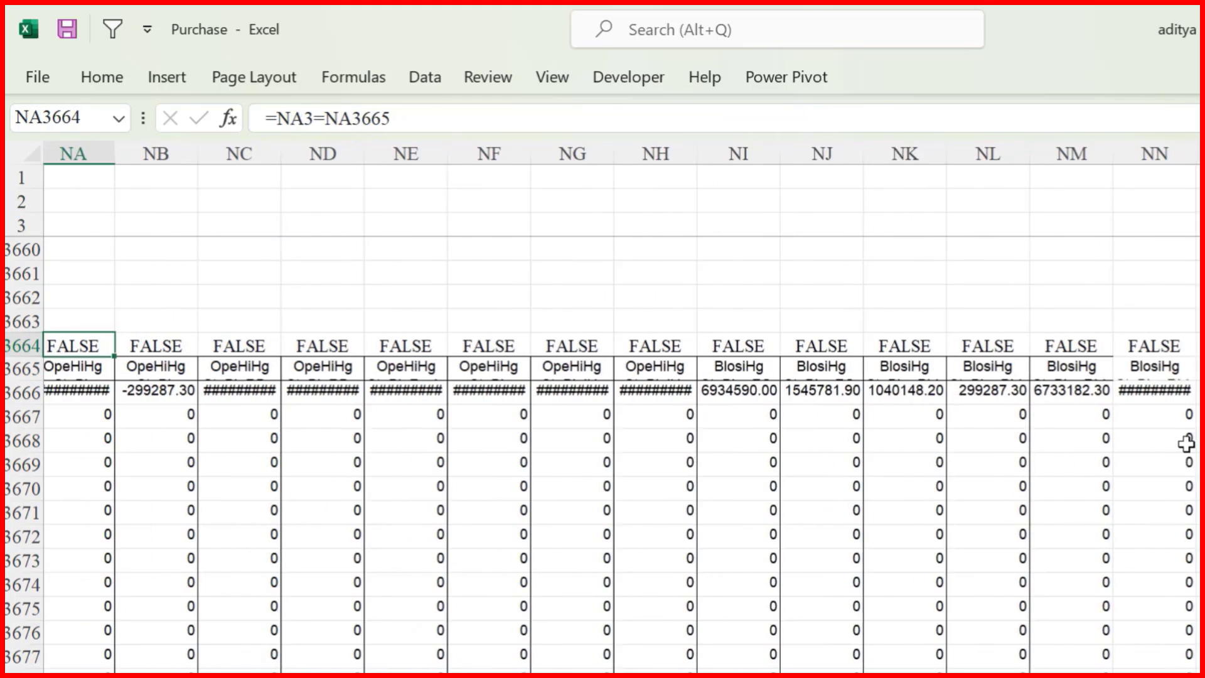
key(Left)
key(Left)
key(Left)
key(Left)
key(Left)
key(Left)
key(Left)
key(Left)
key(Left)
key(Left)
key(Left)
key(Left)
key(Left)
key(Left)
key(Left)
key(Left)
key(Left)
key(Left)
key(Left)
key(Left)
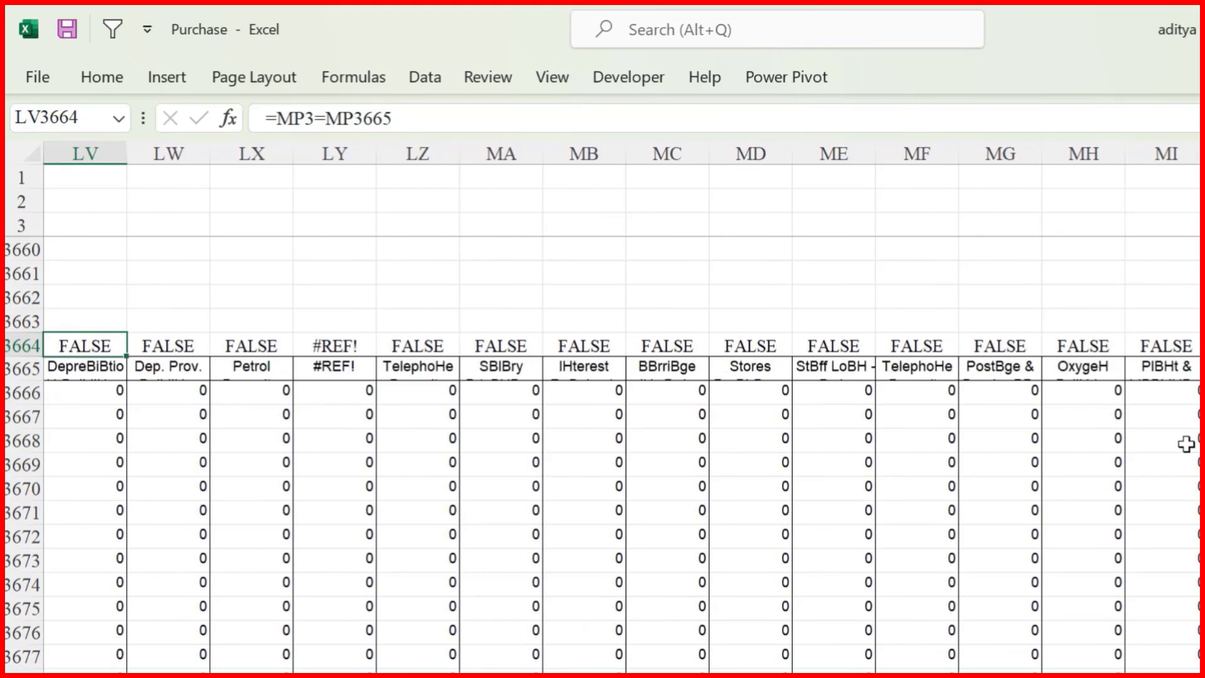
key(Left)
key(Left)
key(Left)
key(Left)
key(Left)
key(Left)
key(Left)
key(Left)
key(Left)
key(Left)
key(Left)
key(Left)
key(Left)
key(Left)
key(Left)
key(Left)
key(Left)
key(Left)
key(Left)
key(Left)
key(Up)
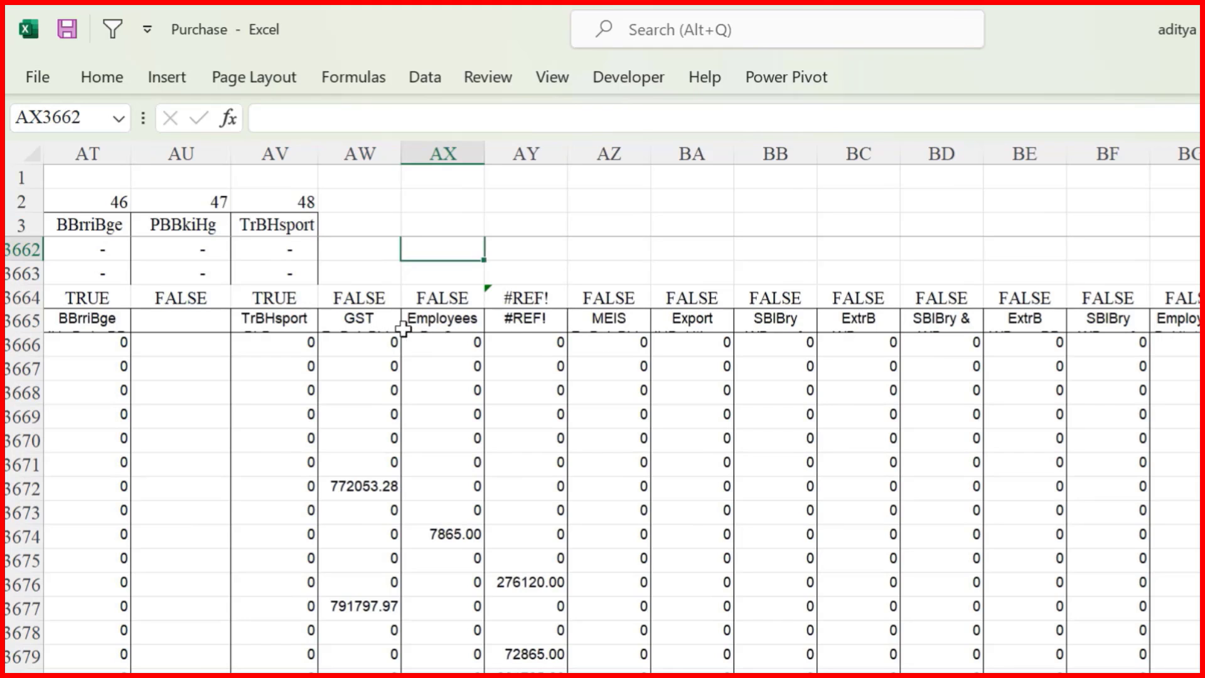
Step: Copy the extra journal headers from AW3665 through column NX and paste them into header row 3 starting at AW3
click(374, 325)
key(ctrl+shift+Right)
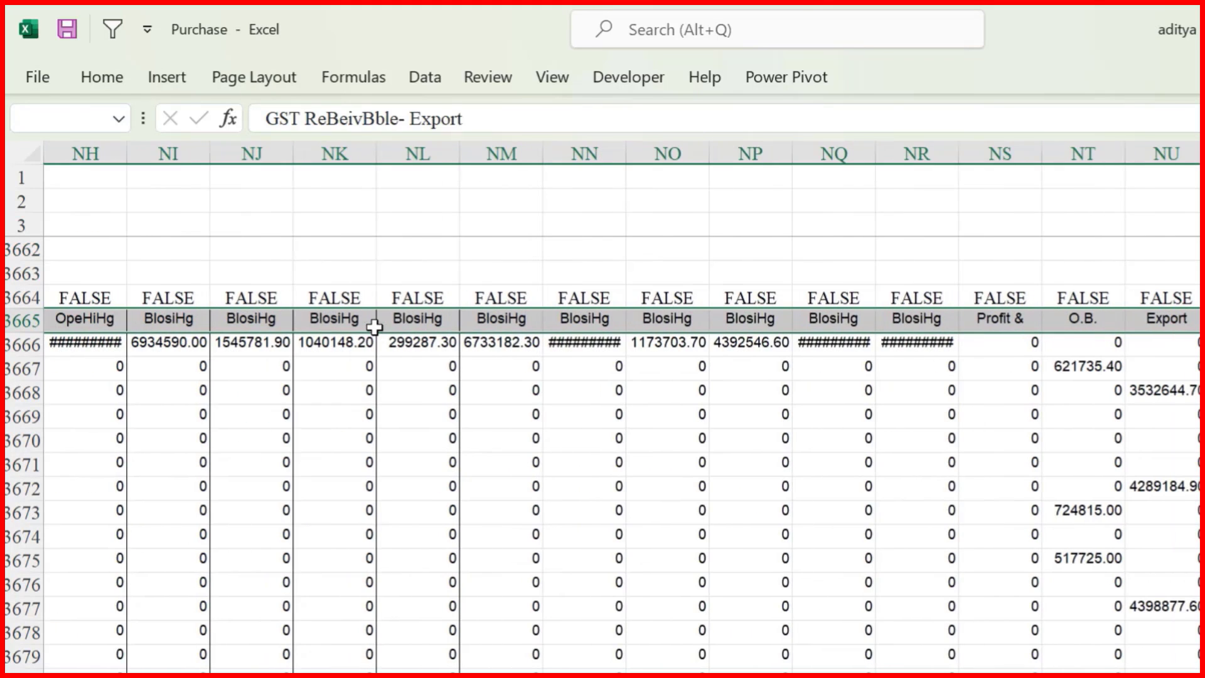
key(ctrl+c)
key(ctrl+Up)
key(ctrl+Up)
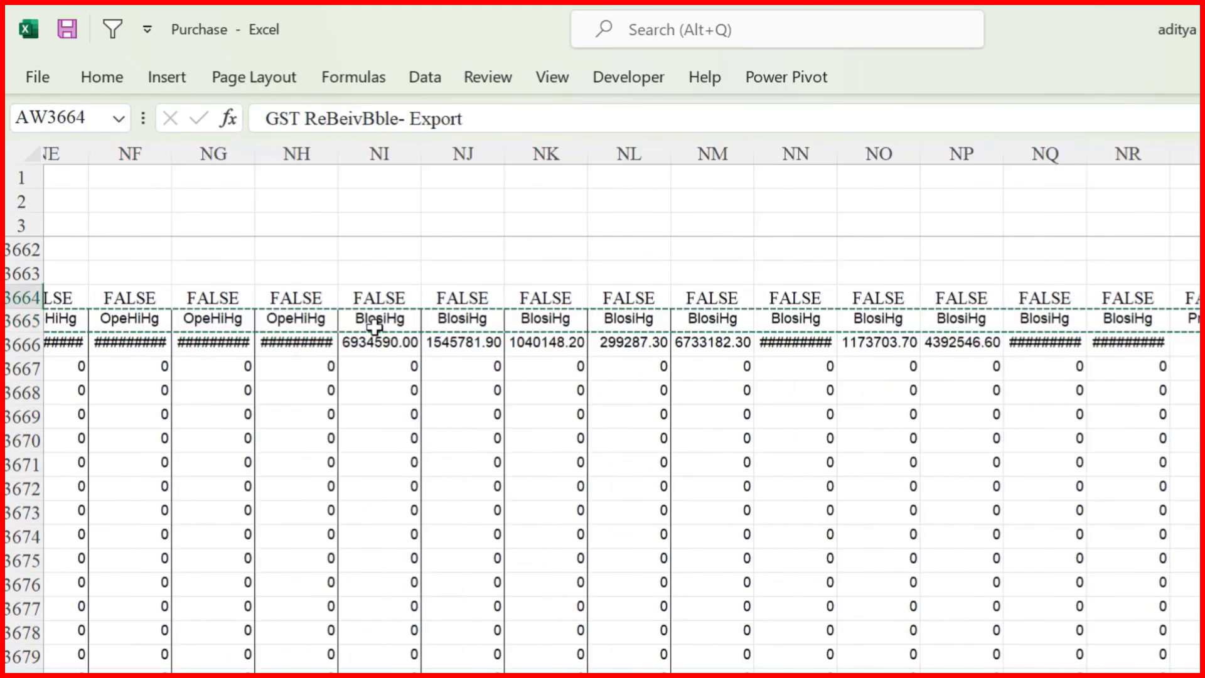
key(Down)
key(Down)
key(Left)
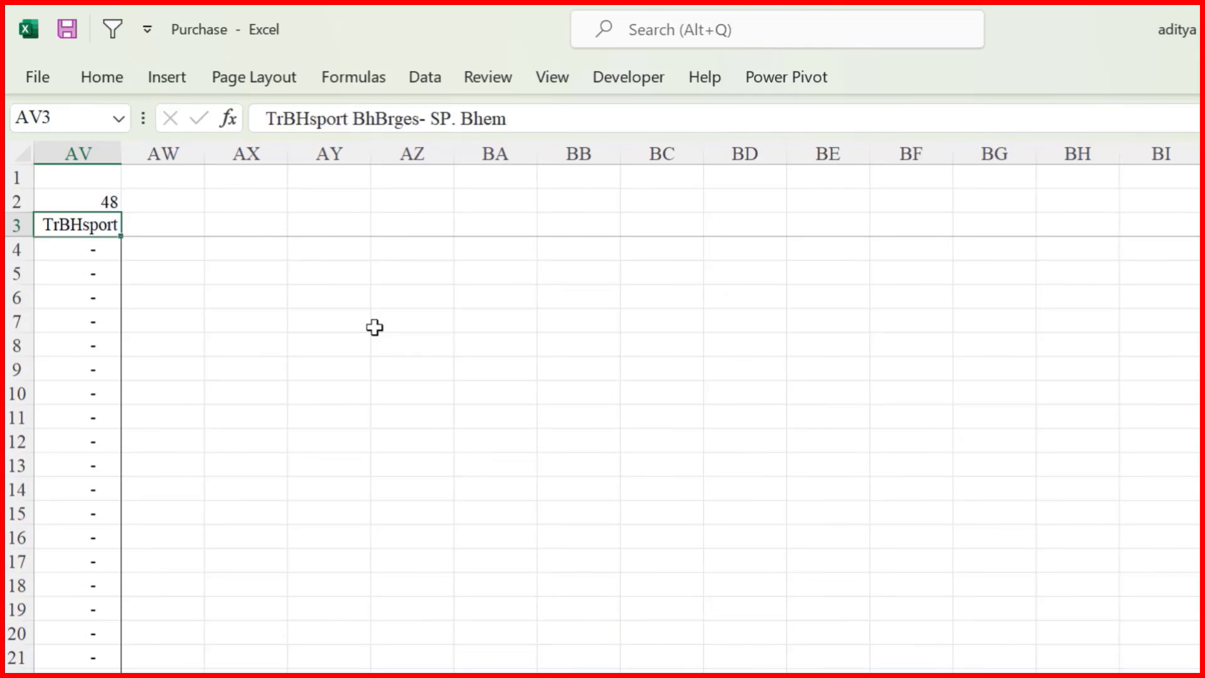
key(Right)
key(ctrl+v)
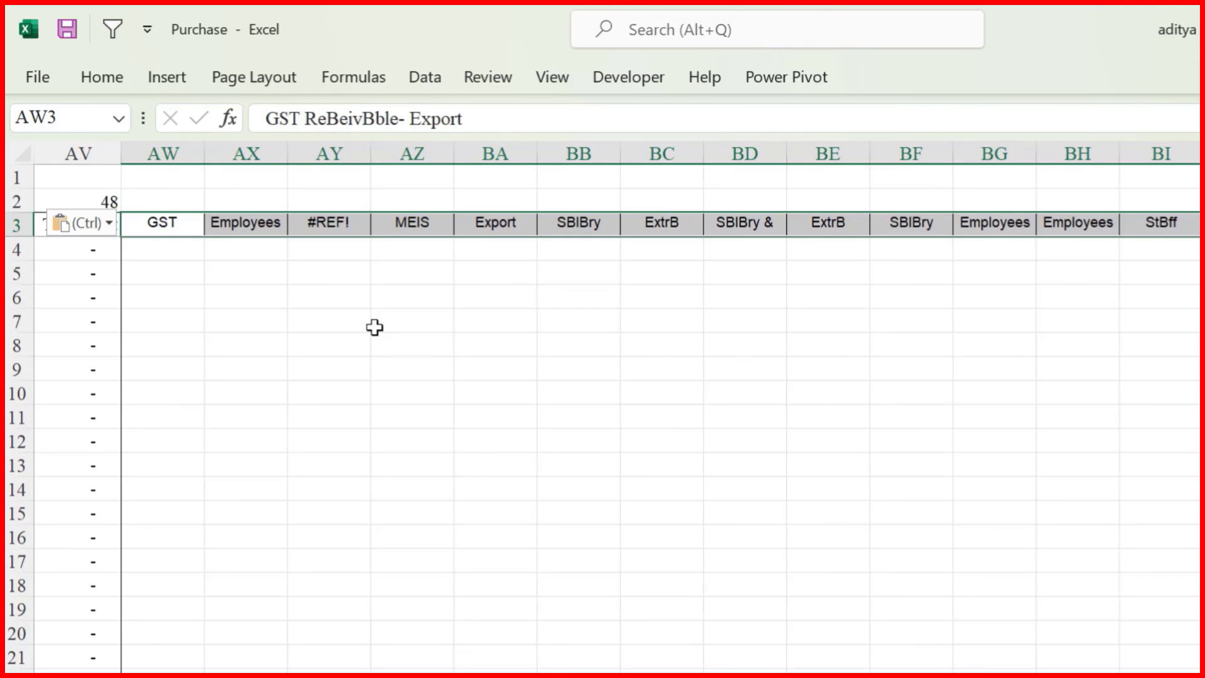
Step: Delete rows 3664 and 3665, which hold the comparison formulas and the duplicate journal headers
key(ctrl+Right)
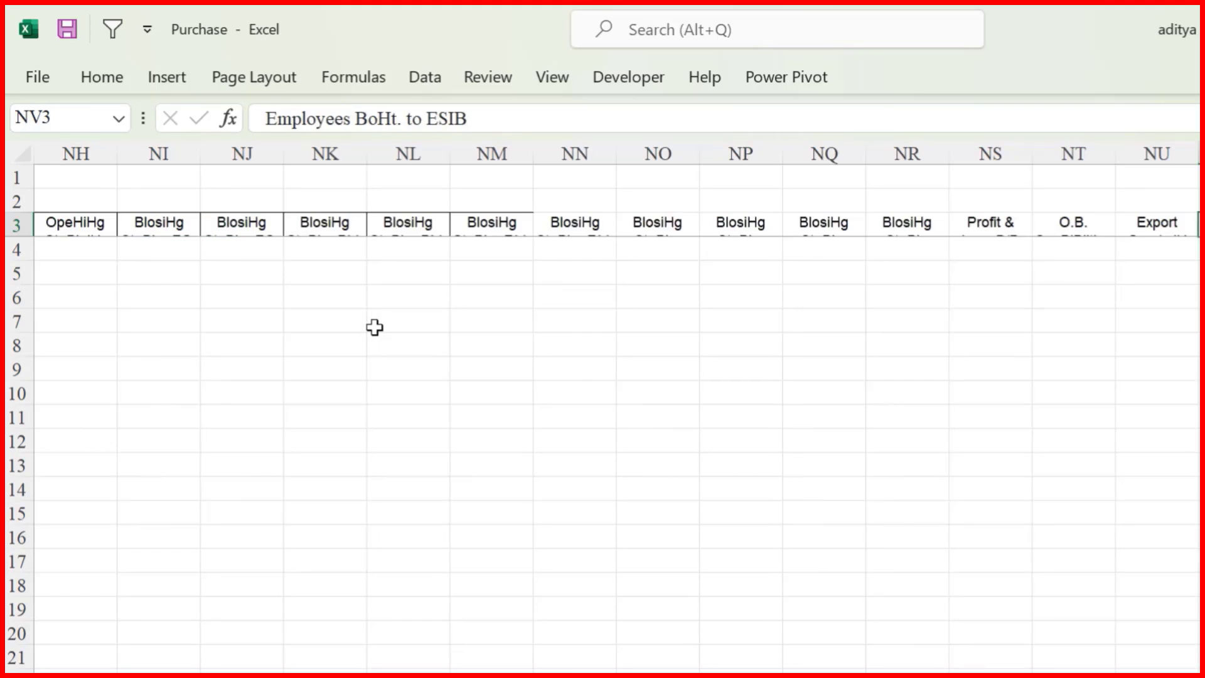
key(ctrl+Down)
key(ctrl+Down)
key(ctrl+Up)
key(ctrl+Left)
key(shift+Down)
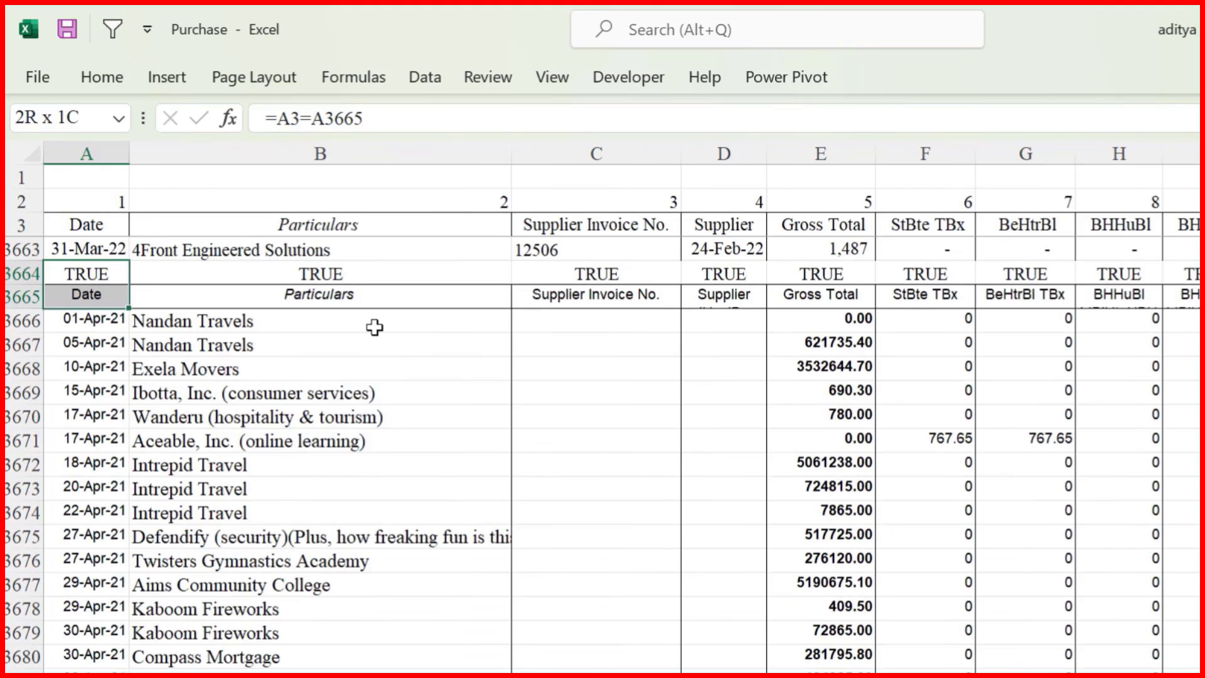
key(shift+space)
key(ctrl+minus)
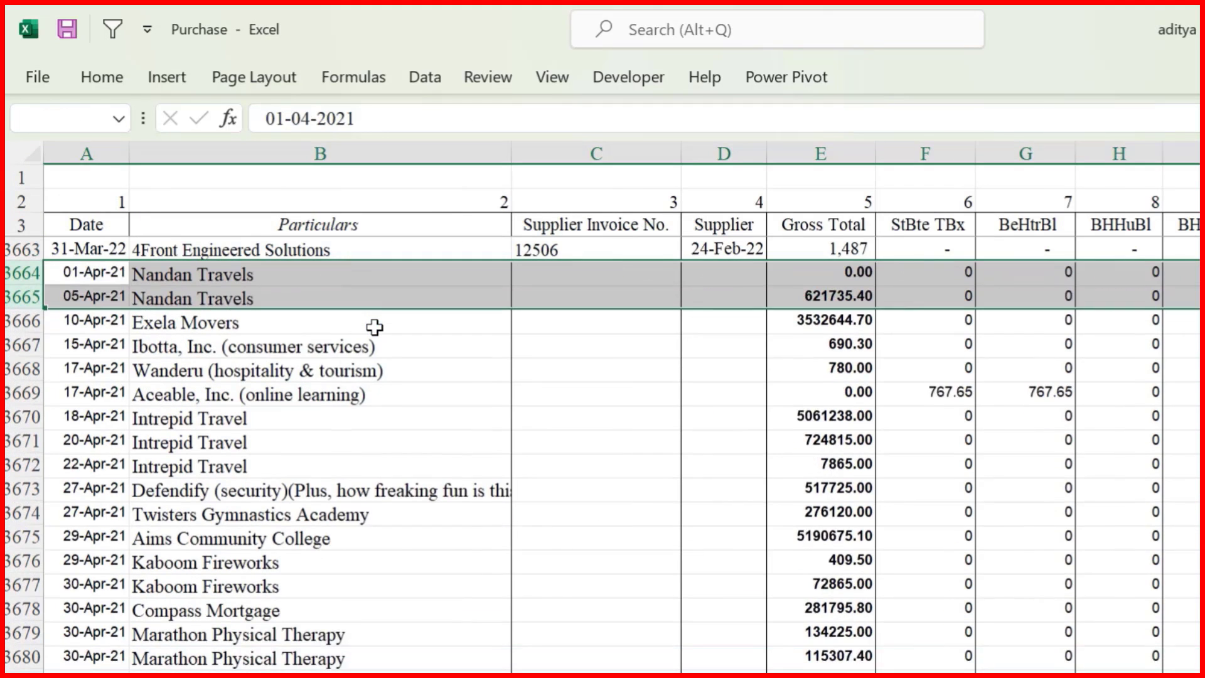
Step: Review the first appended journal entry in row 3664 across the columns against the Purchase Register headers
click(86, 274)
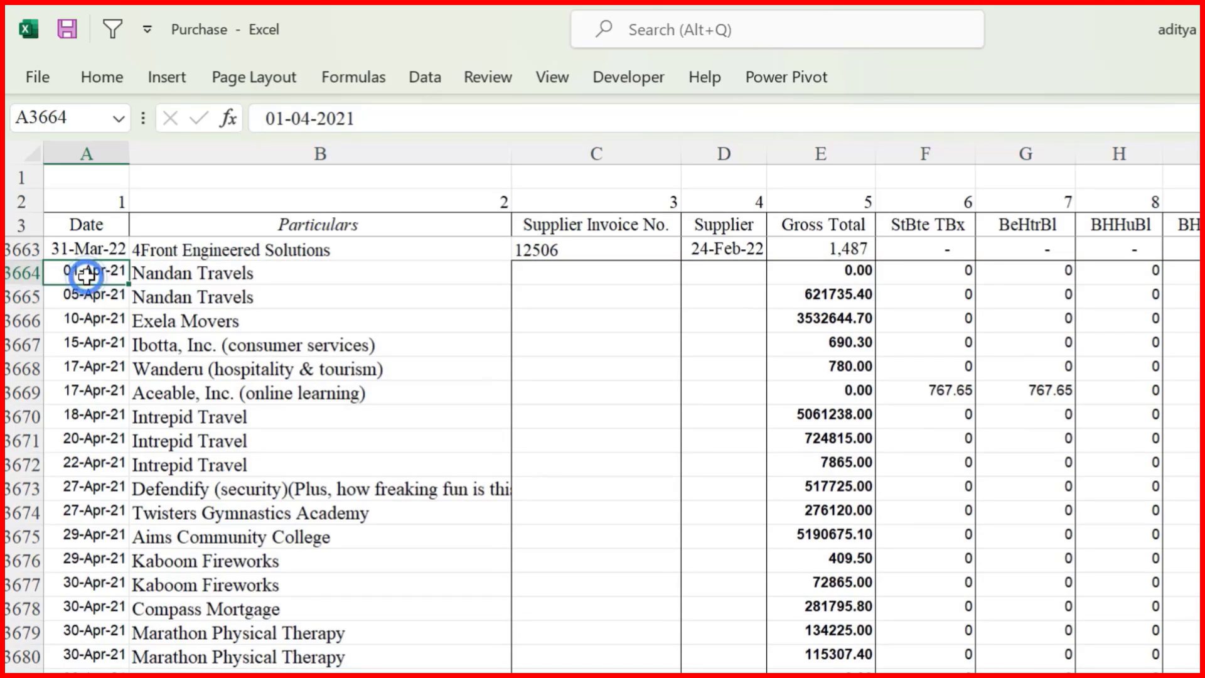
key(Right)
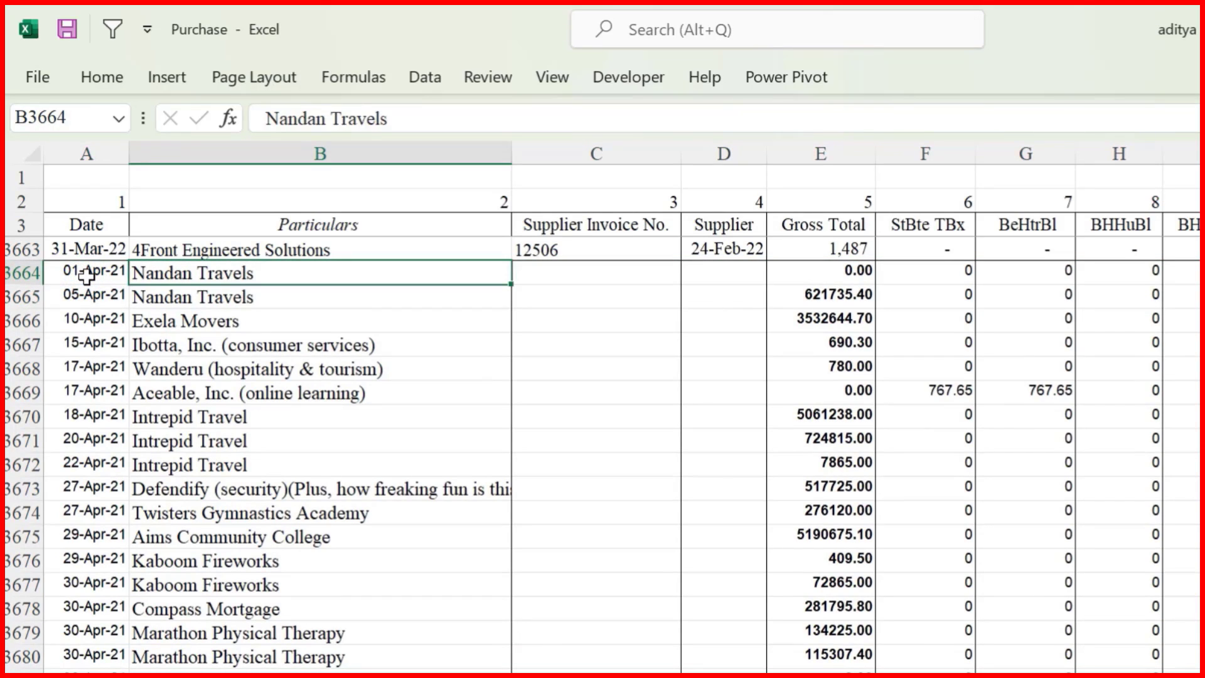
key(Right)
key(Right)
key(Right)
key(Right)
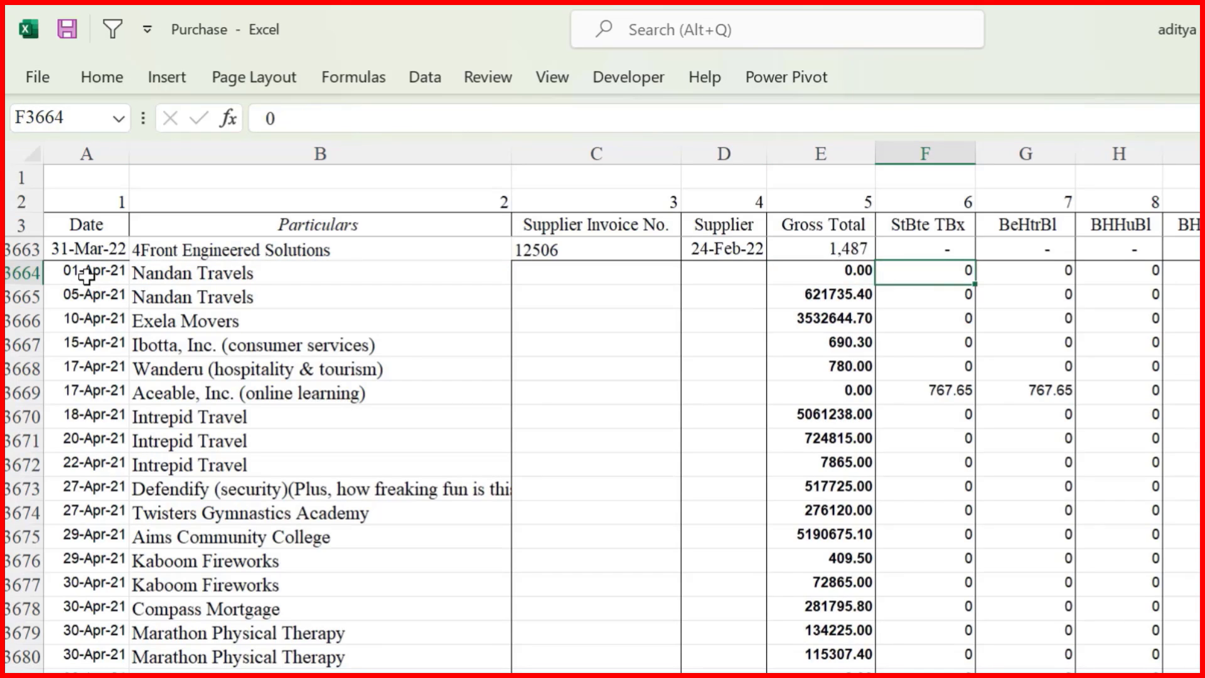
key(Right)
key(Right)
key(Right)
key(Right)
key(Right)
key(Right)
key(Right)
key(Right)
key(Right)
key(Right)
key(Right)
key(Right)
key(Right)
key(Right)
key(Right)
key(Right)
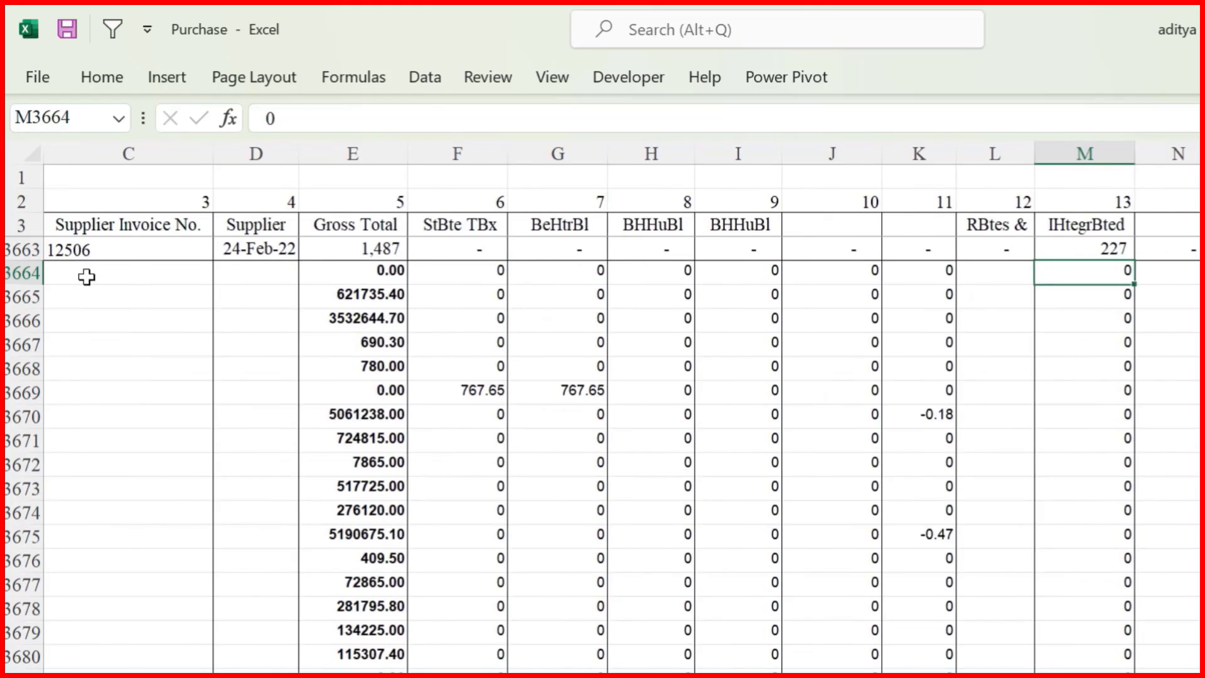
key(Right)
key(Right)
key(Right)
key(Right)
key(Right)
key(Right)
key(Right)
key(Right)
key(Right)
key(Right)
key(Right)
key(Right)
key(Right)
key(Right)
key(Right)
key(Right)
key(Right)
key(Right)
key(Right)
key(Right)
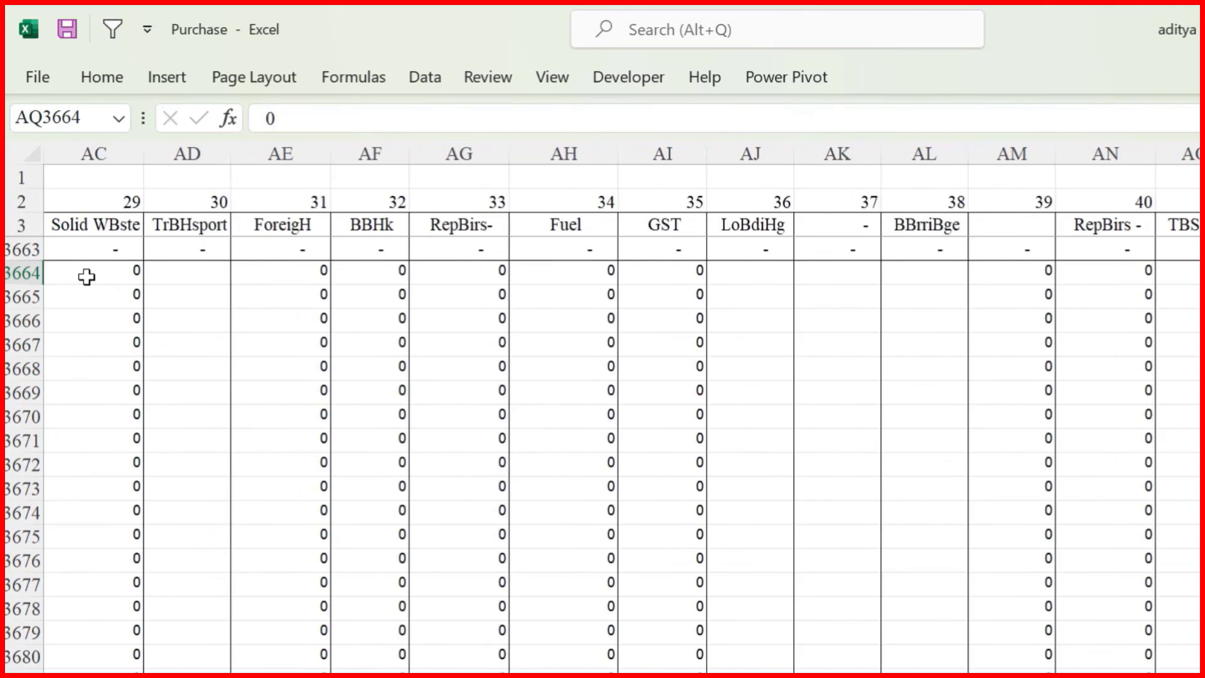
Step: Go to the last journal-only columns and select the blank purchase cells NN3662:NX3663 above the appended data
key(ctrl+Right)
key(ctrl+Left)
key(ctrl+Left)
drag(97, 333, 888, 363)
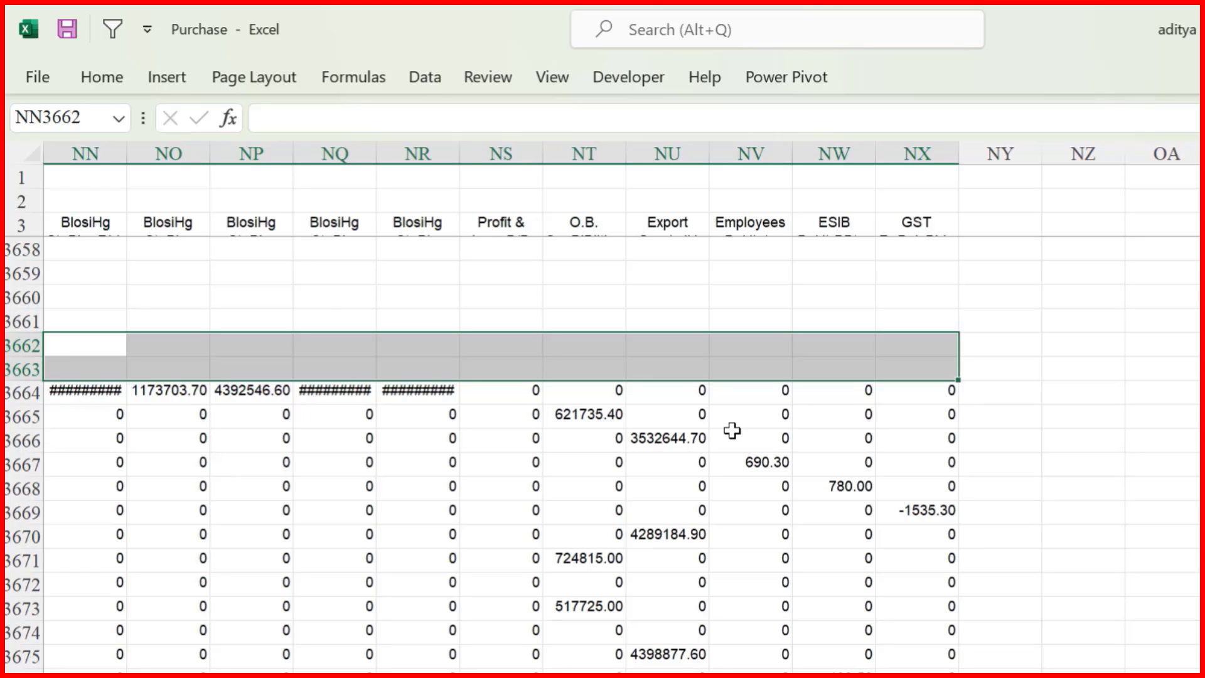
Step: On the cross multiplication sheet of 20 Reconciliation Tricks.xlsx, enter 20000 in F8, 100 in G8 and 18 in G9
key(Home)
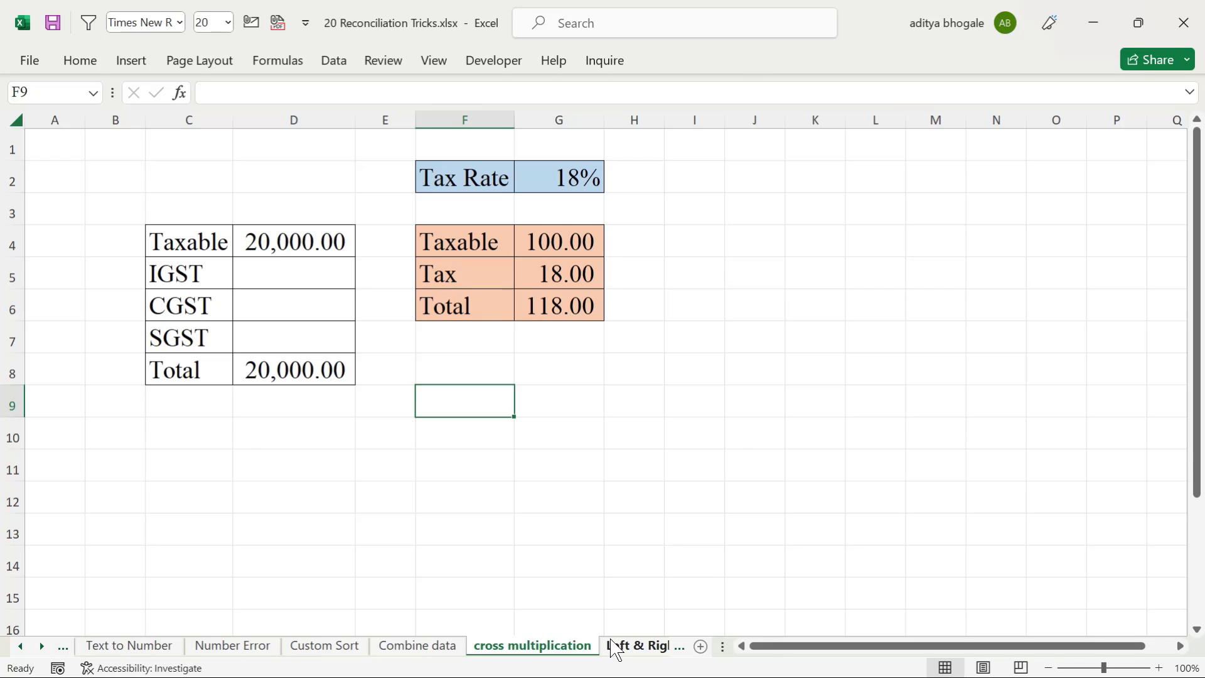
click(294, 369)
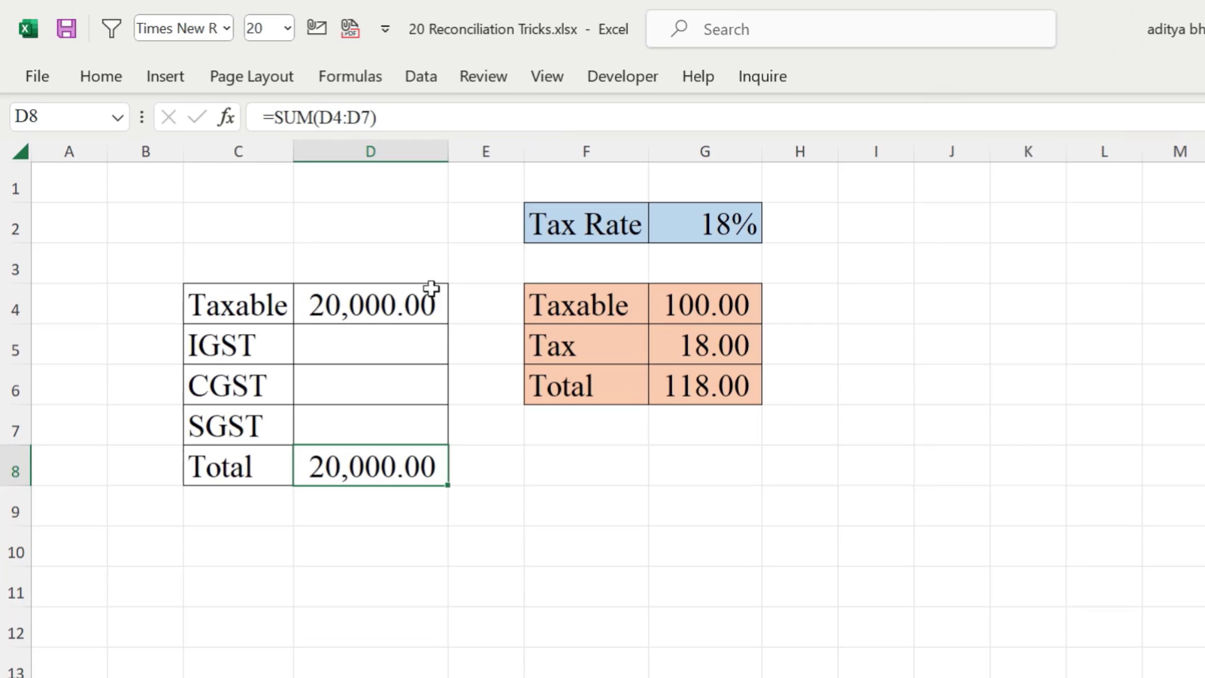
click(364, 305)
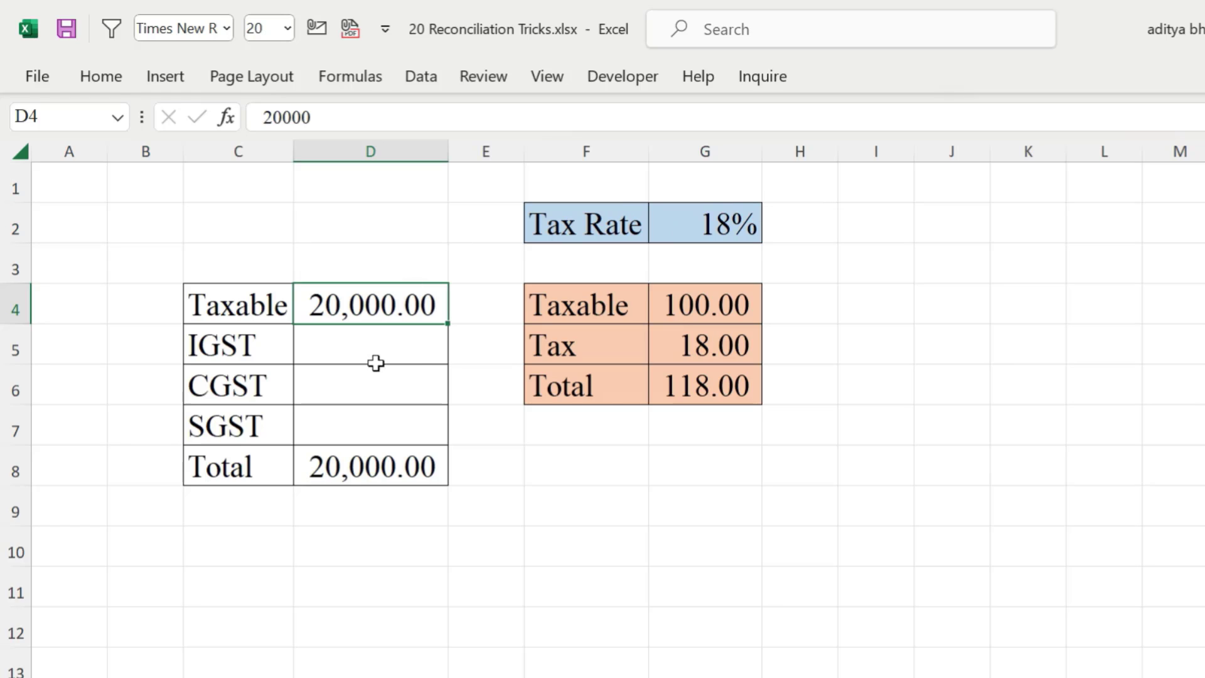
click(405, 350)
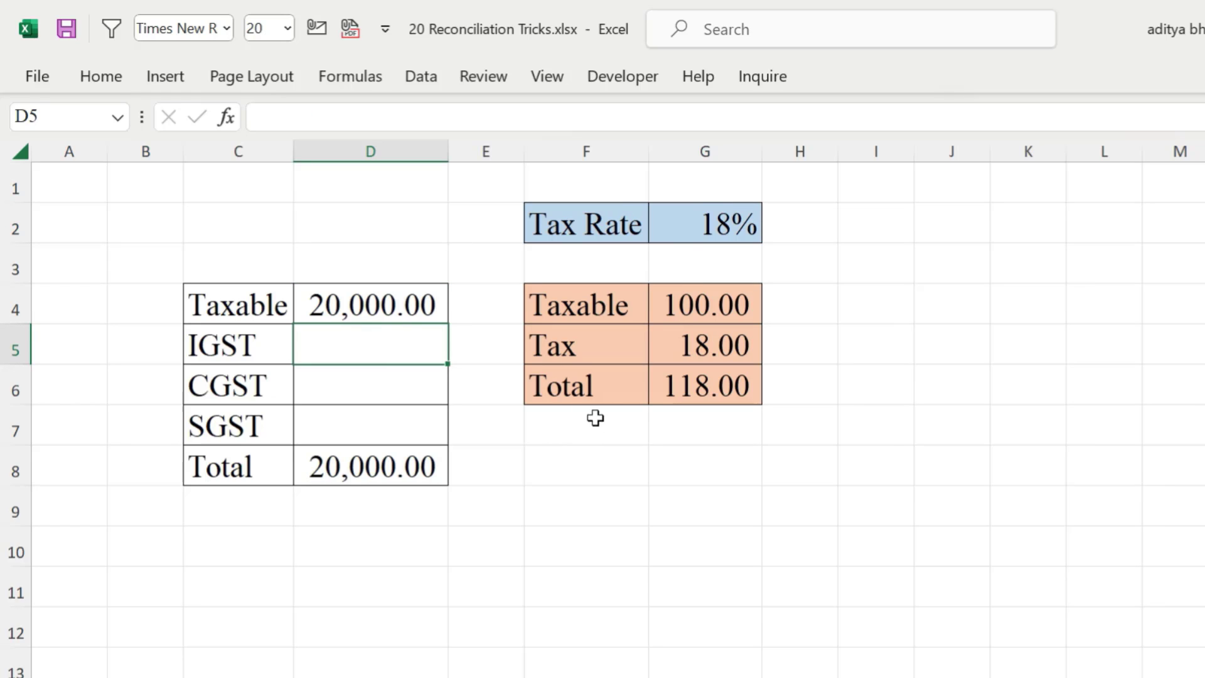
click(572, 466)
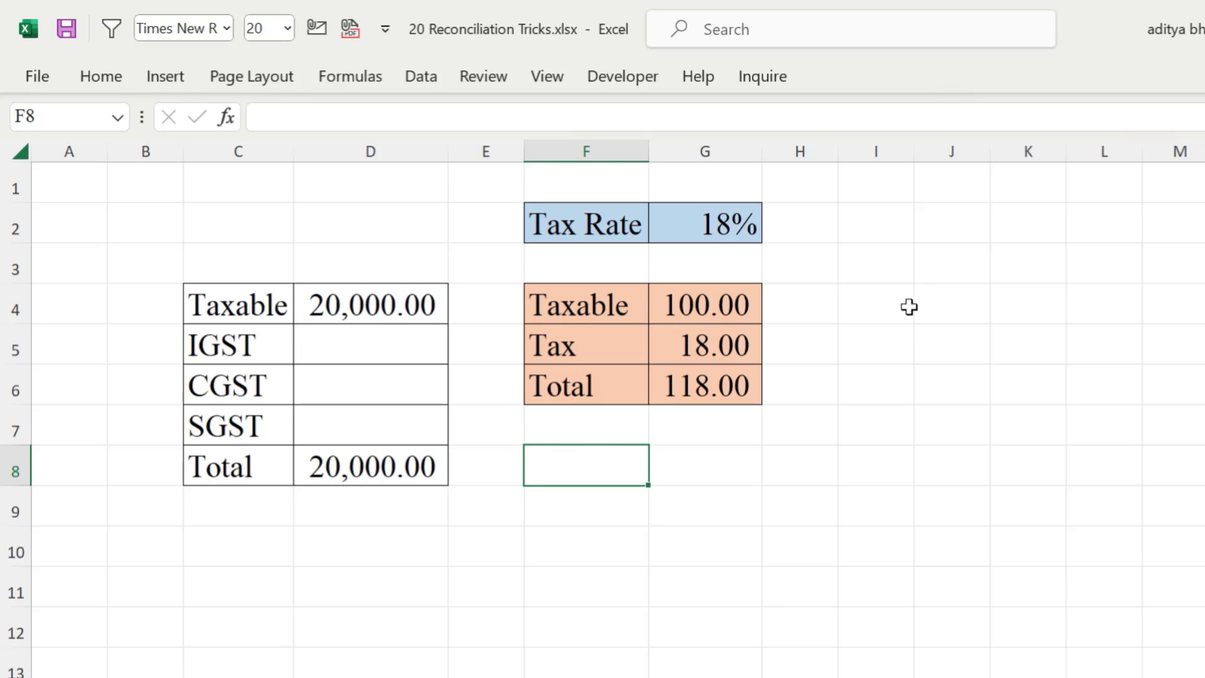
text(20000)
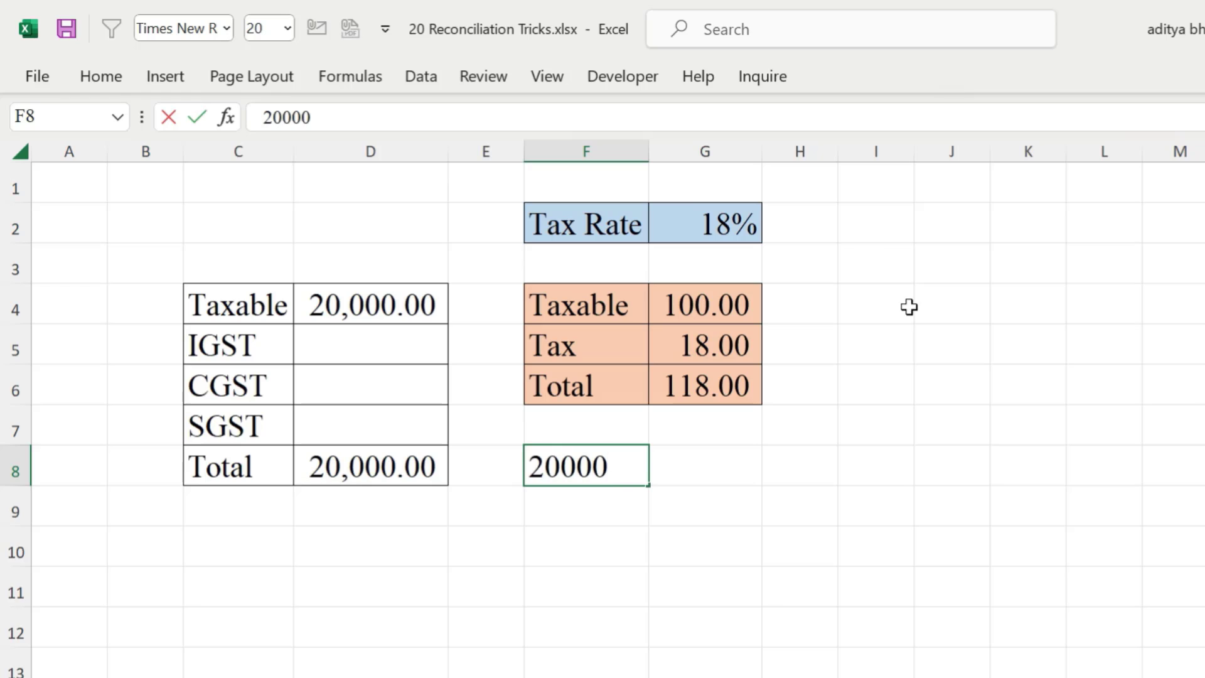
key(ctrl+Return)
key(Right)
text(100)
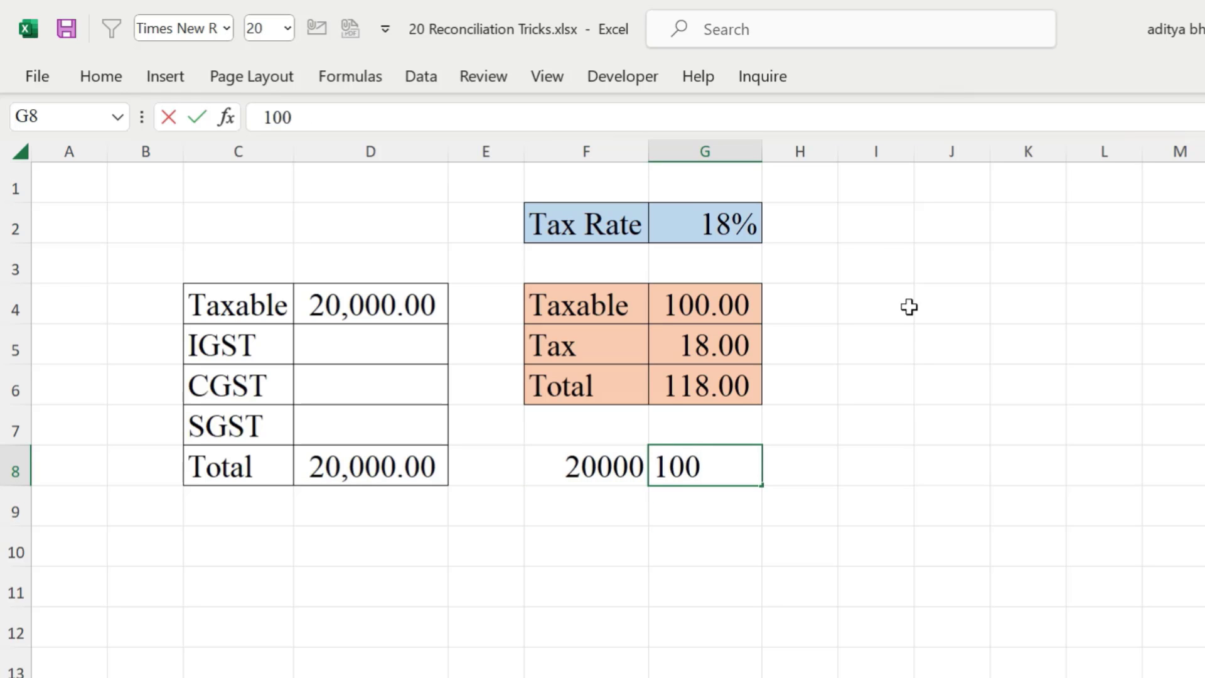
key(Return)
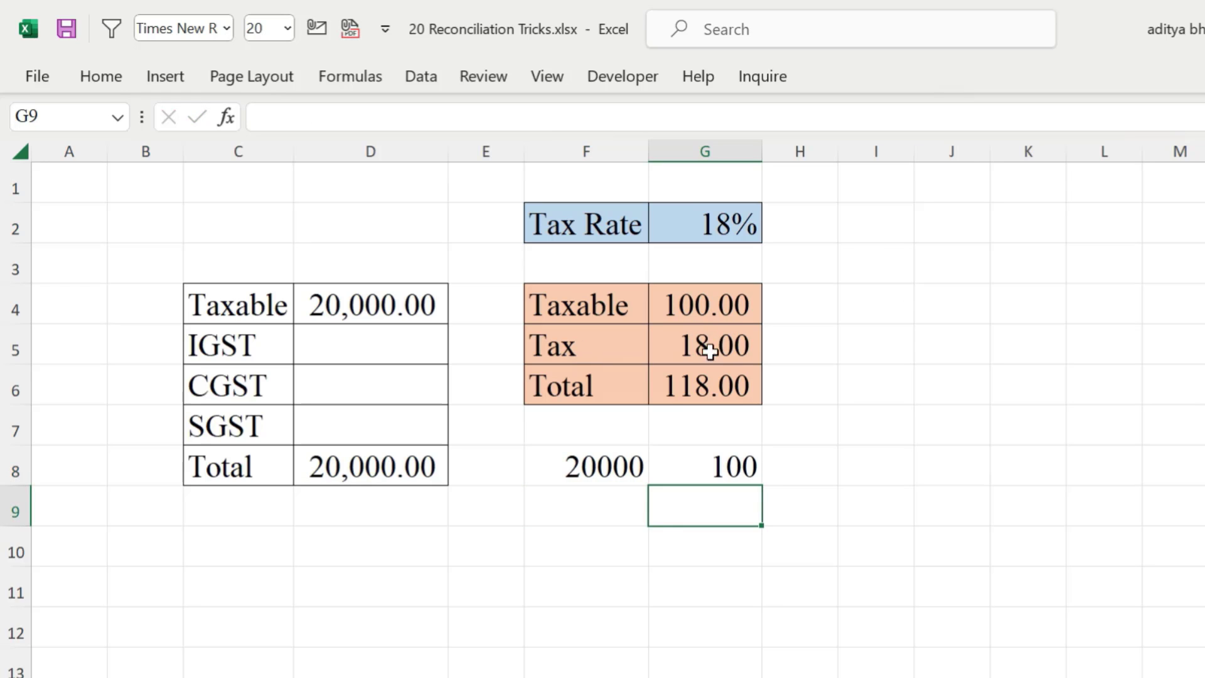
text(18)
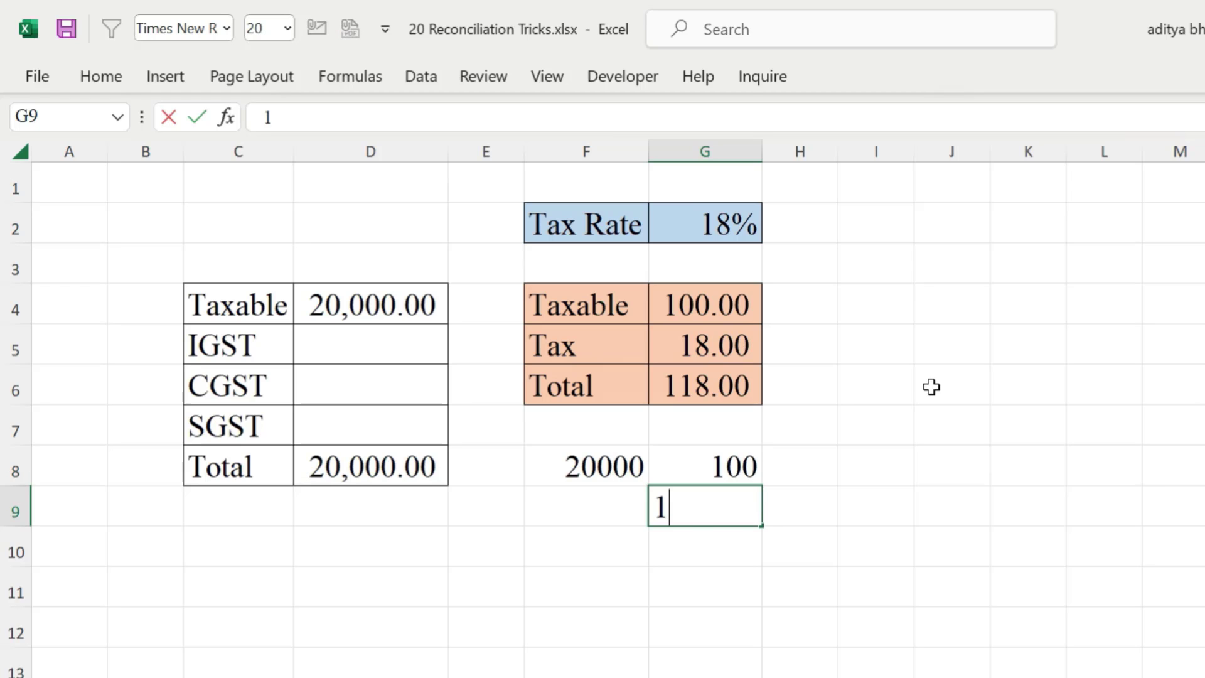
key(Return)
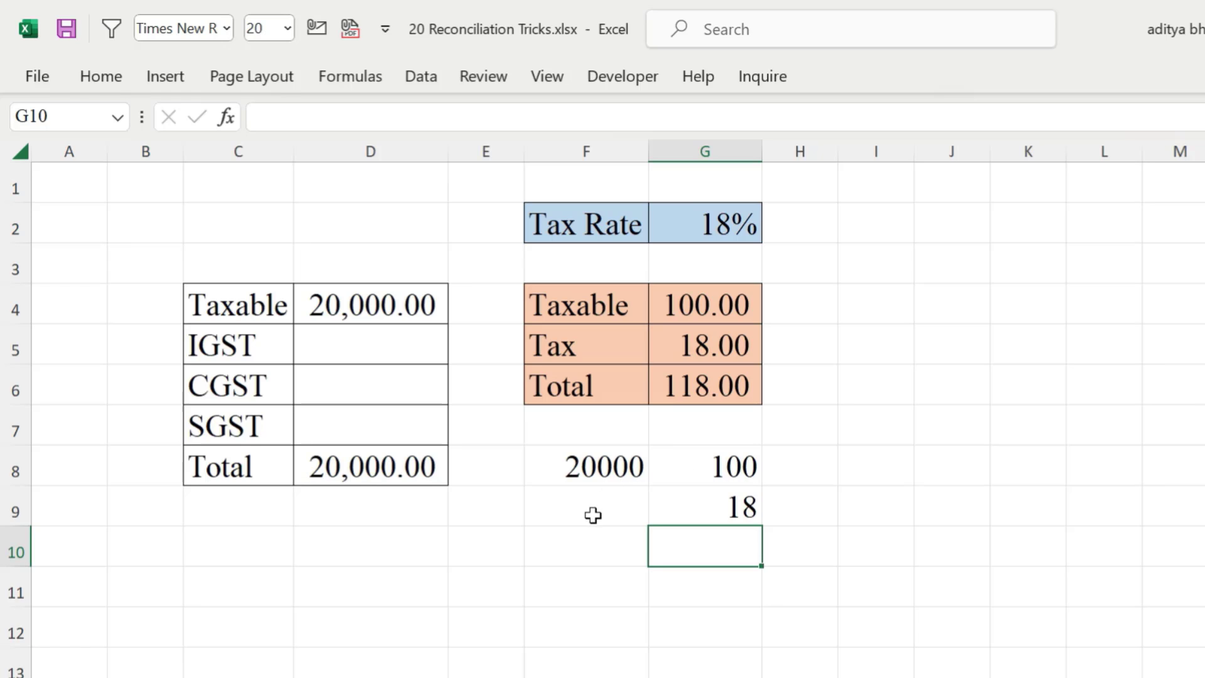
Step: Calculate the IGST amount in D5 with the formula =D4*18/100
click(369, 330)
text(=)
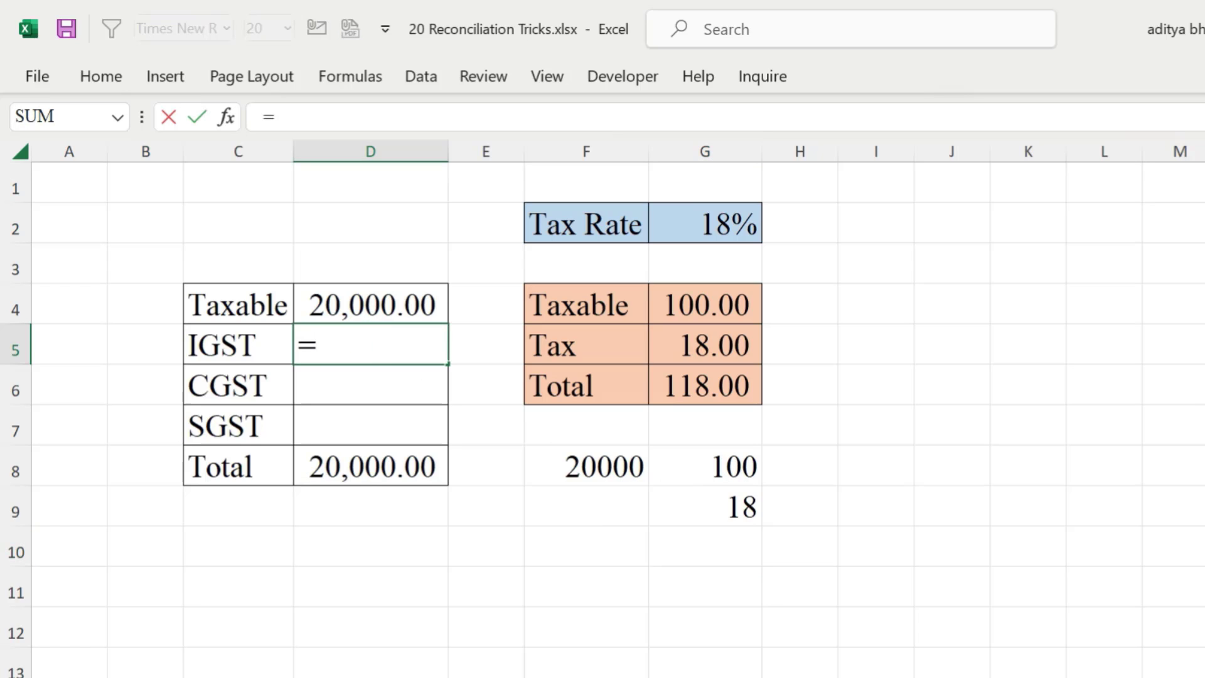
key(Up)
text(*)
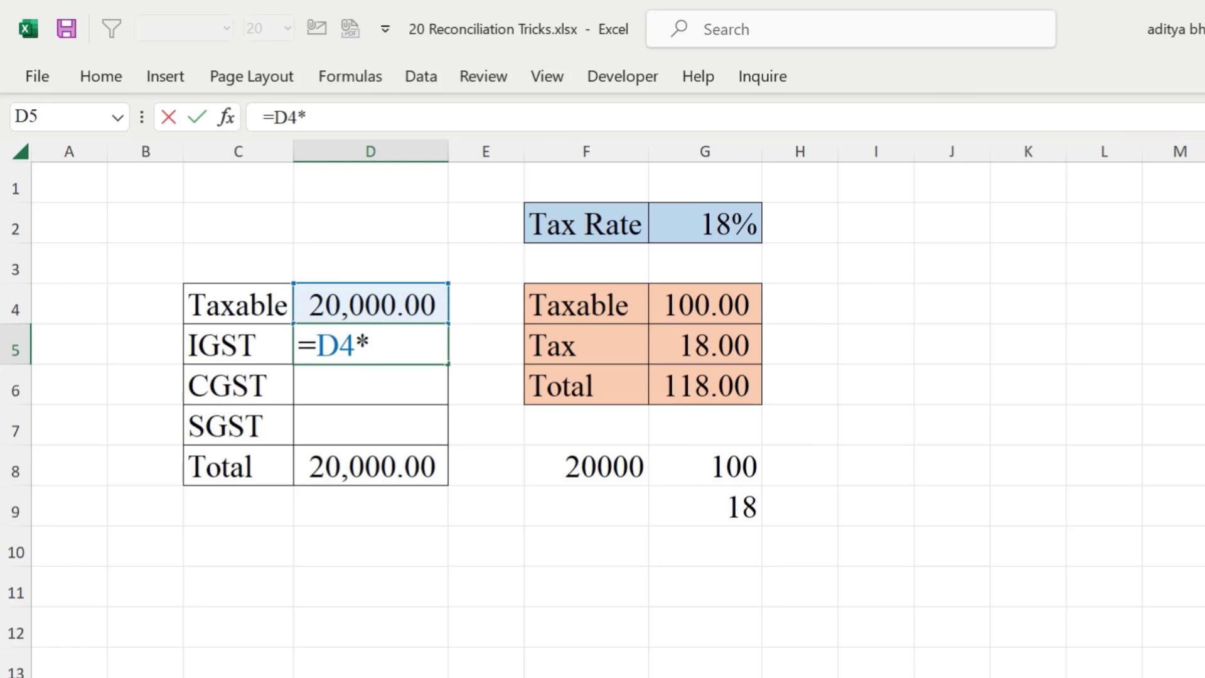
text(18/1)
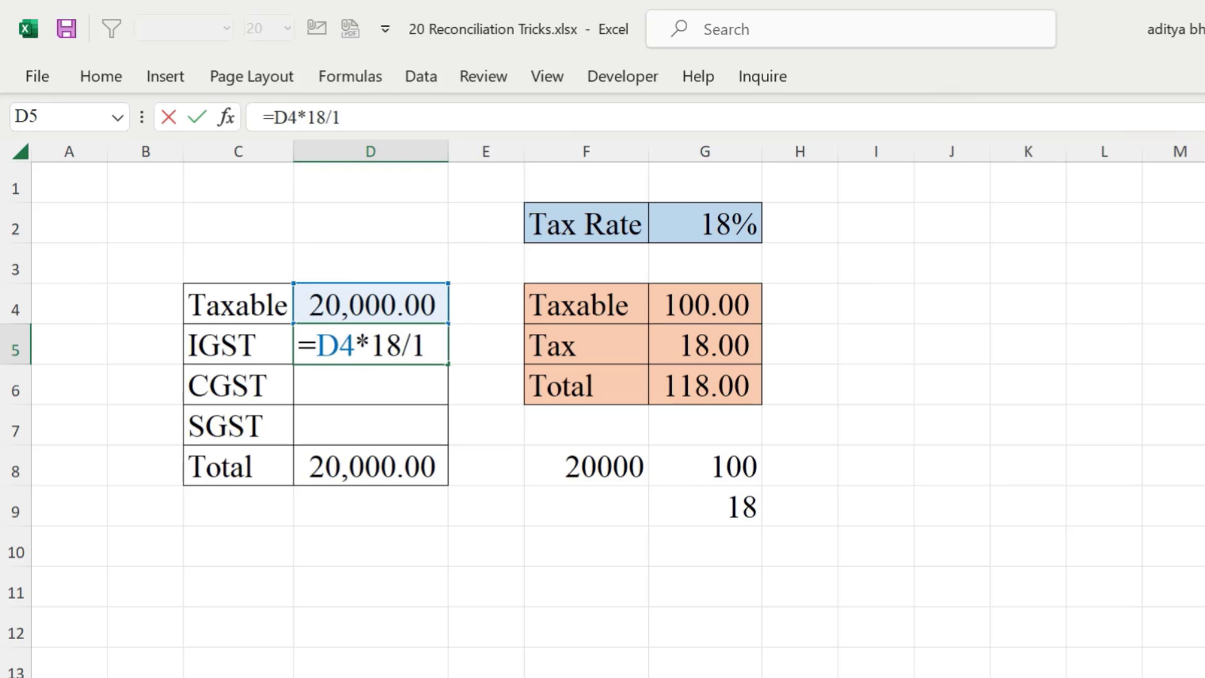
text(00)
key(ctrl+Return)
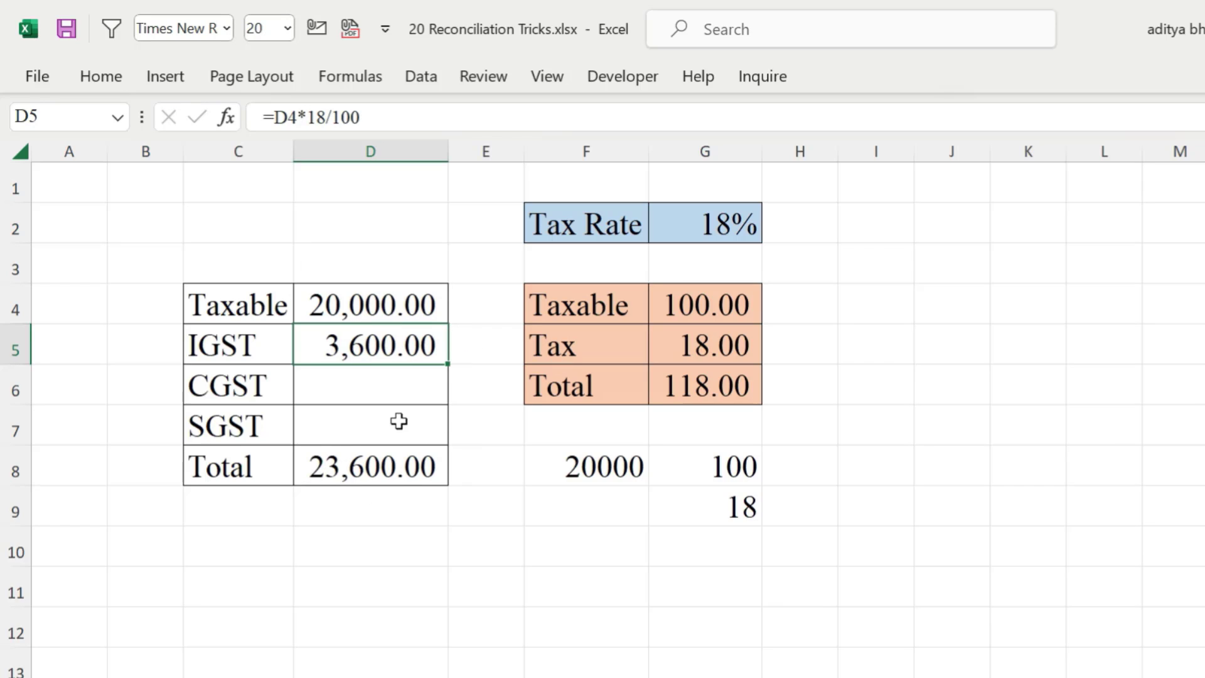
Step: Replace the Total formula in D8 with its value and clear the Taxable and IGST amounts in D4:D5
click(381, 469)
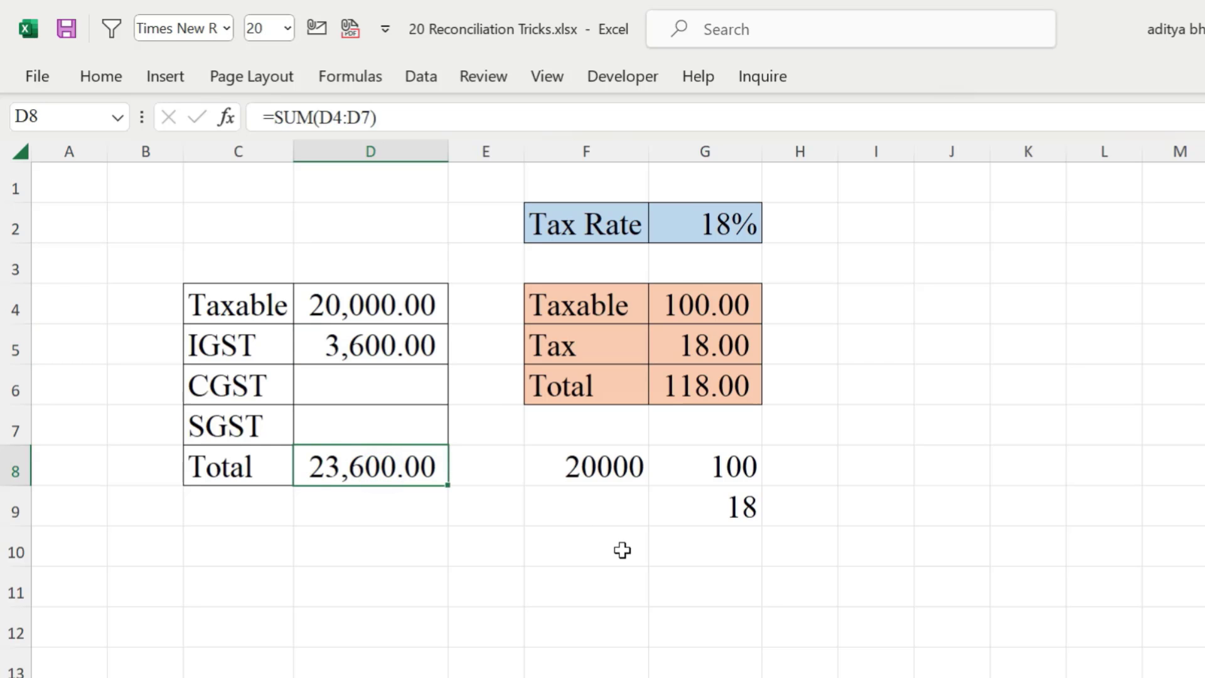
key(ctrl+c)
key(ctrl+alt+v)
key(v)
key(Return)
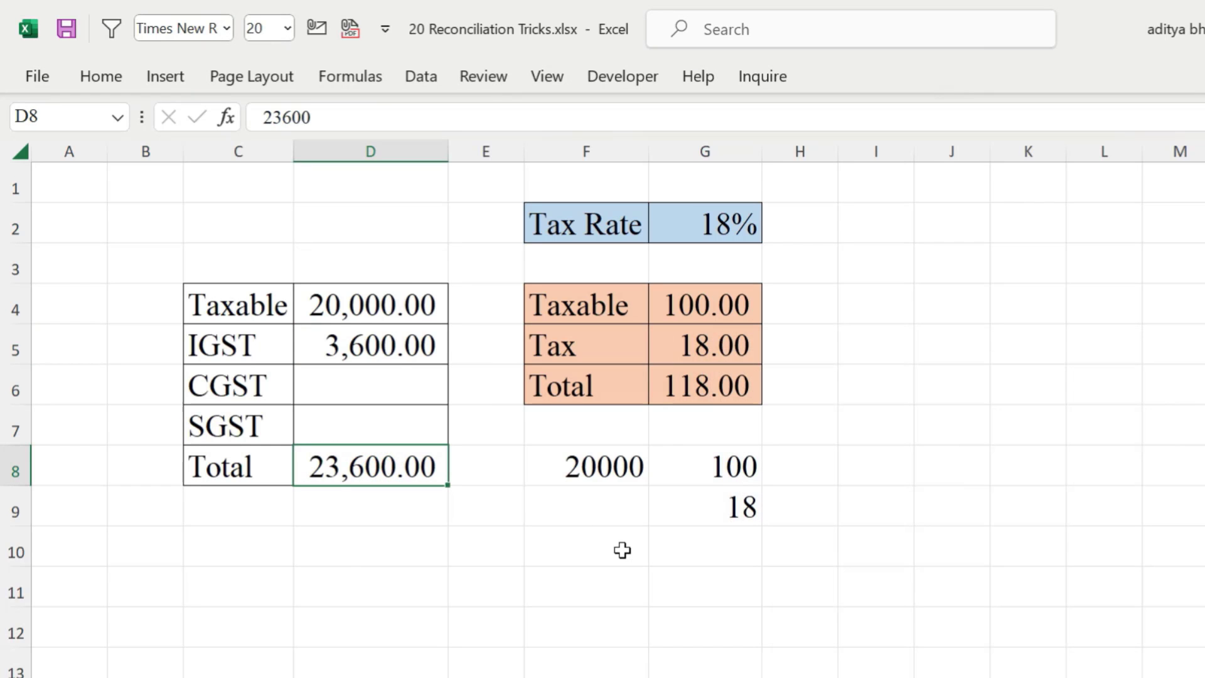
drag(359, 310, 351, 343)
key(Delete)
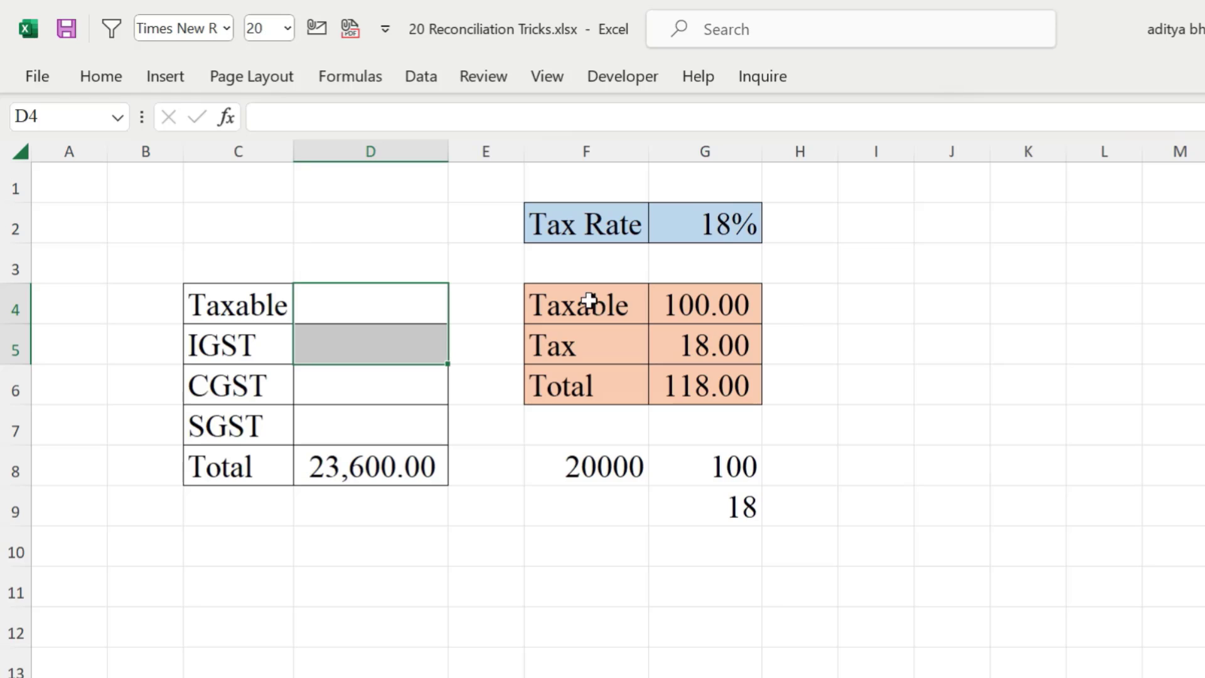
Step: Set up the proportion from the total by entering 23600 in F8, 118 in G8 and 100 in G9
click(716, 300)
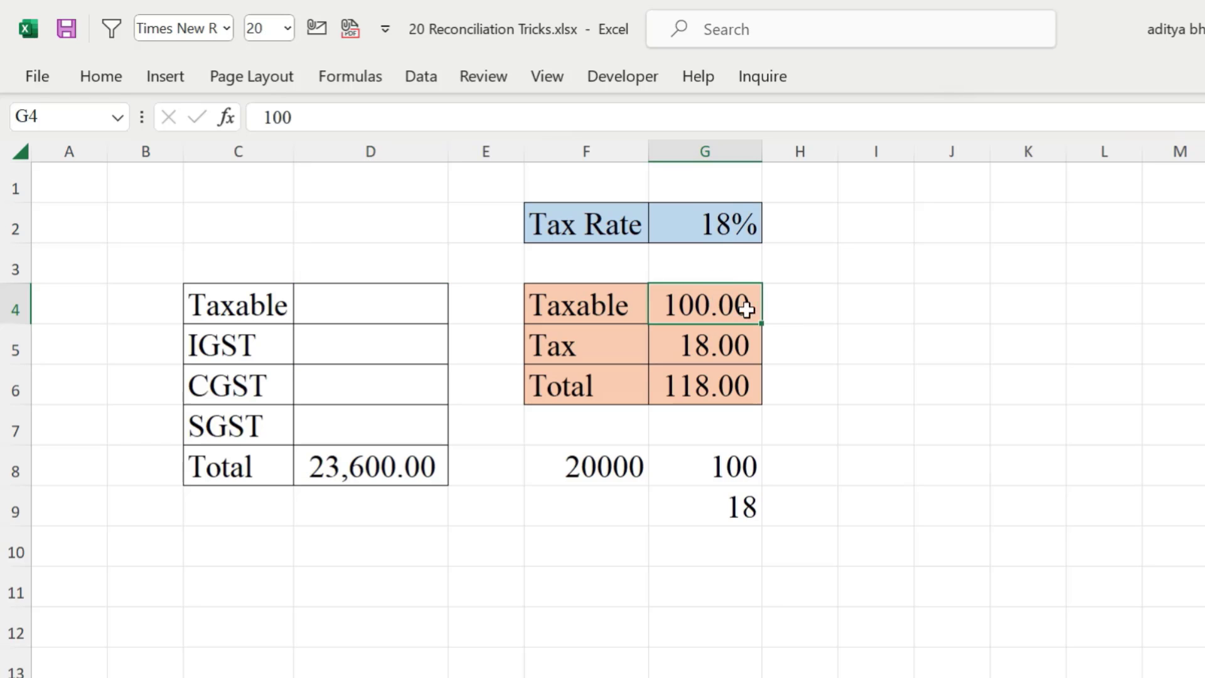
click(723, 349)
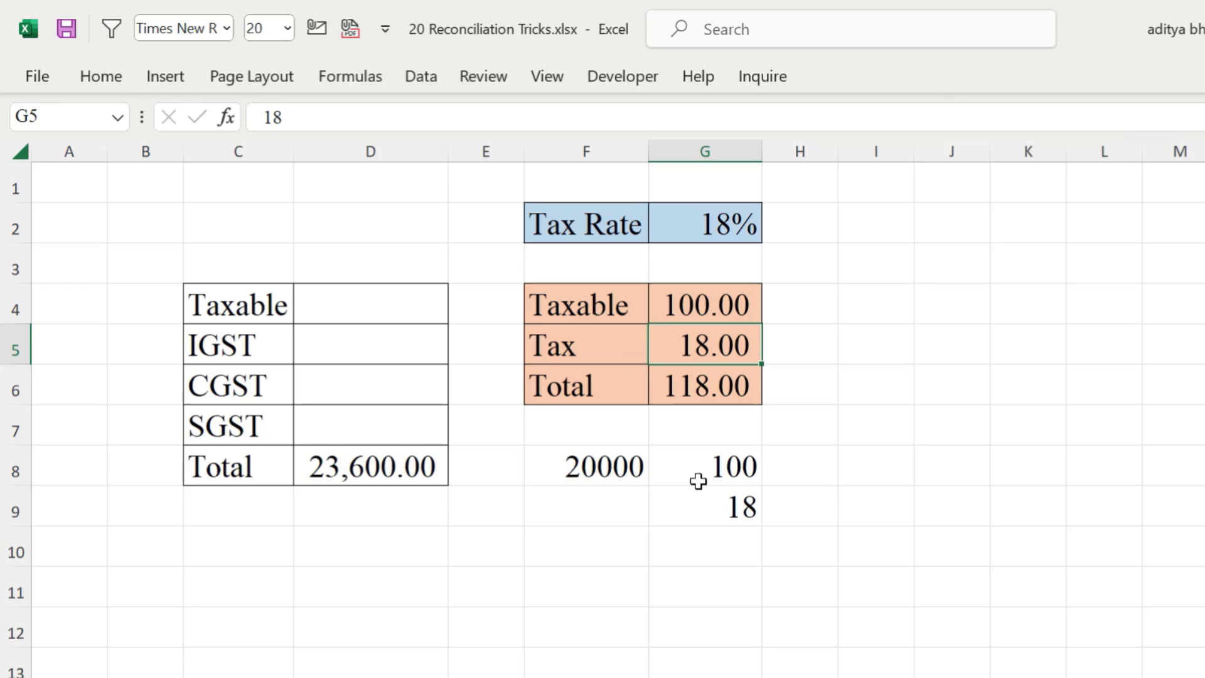
click(582, 468)
text(2)
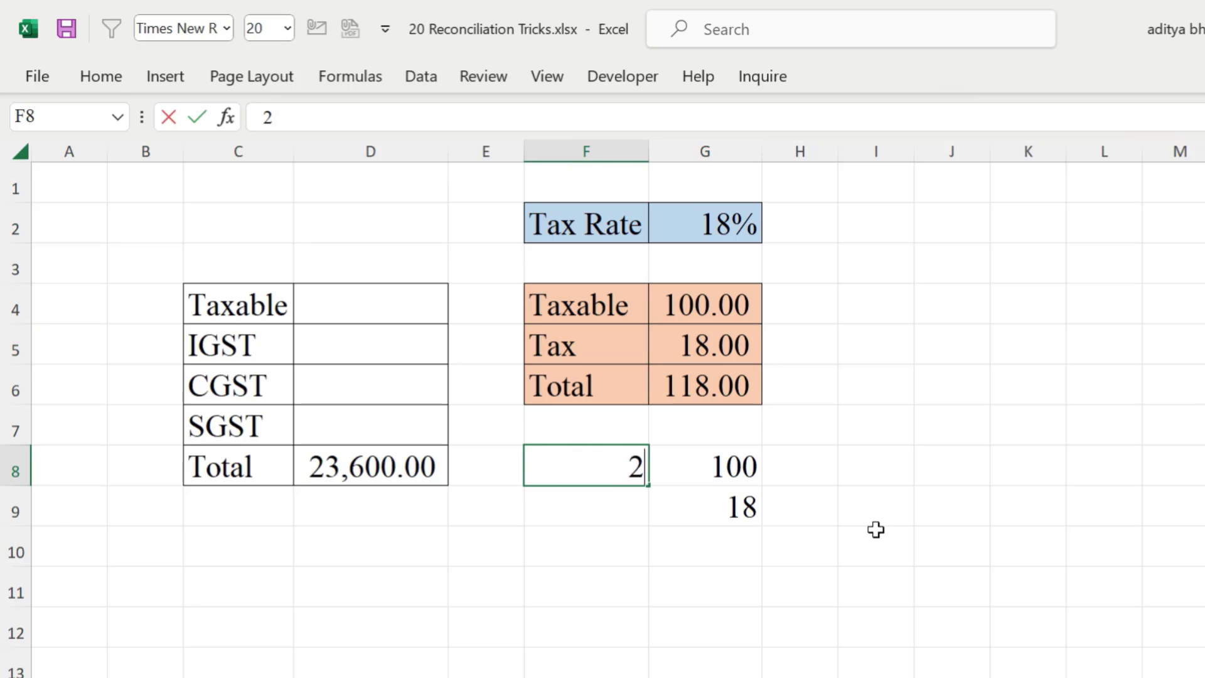
text(3600)
key(Tab)
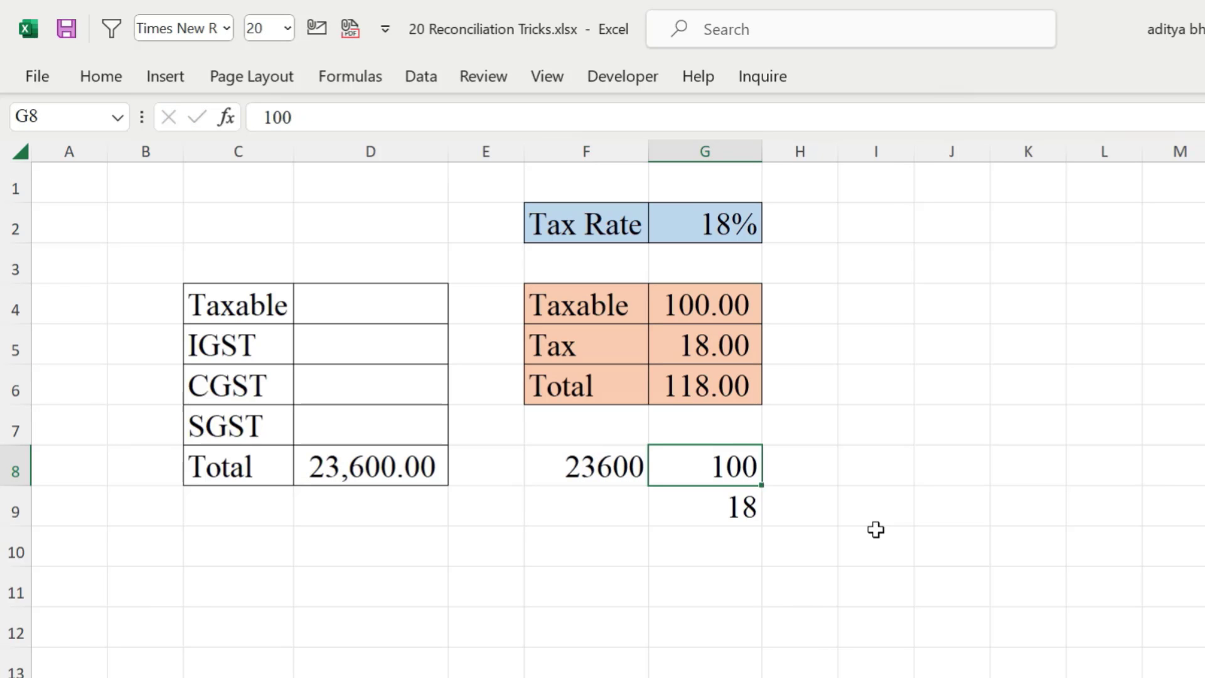
text(118)
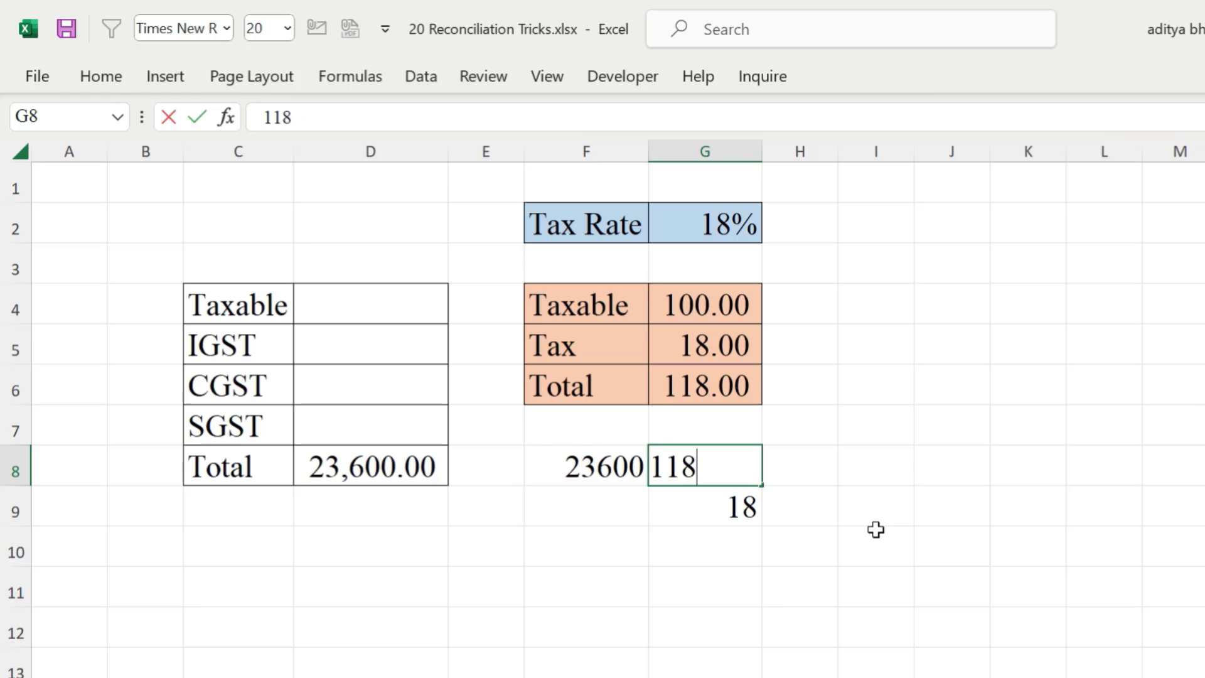
key(Return)
text(1)
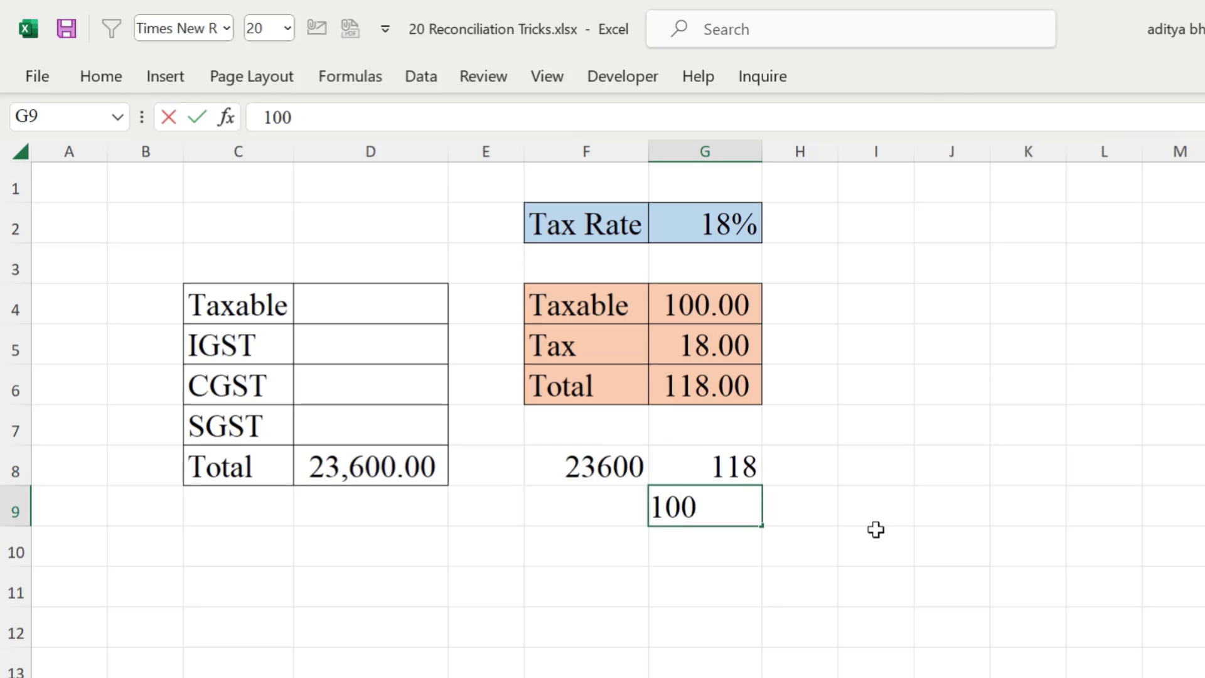
key(Return)
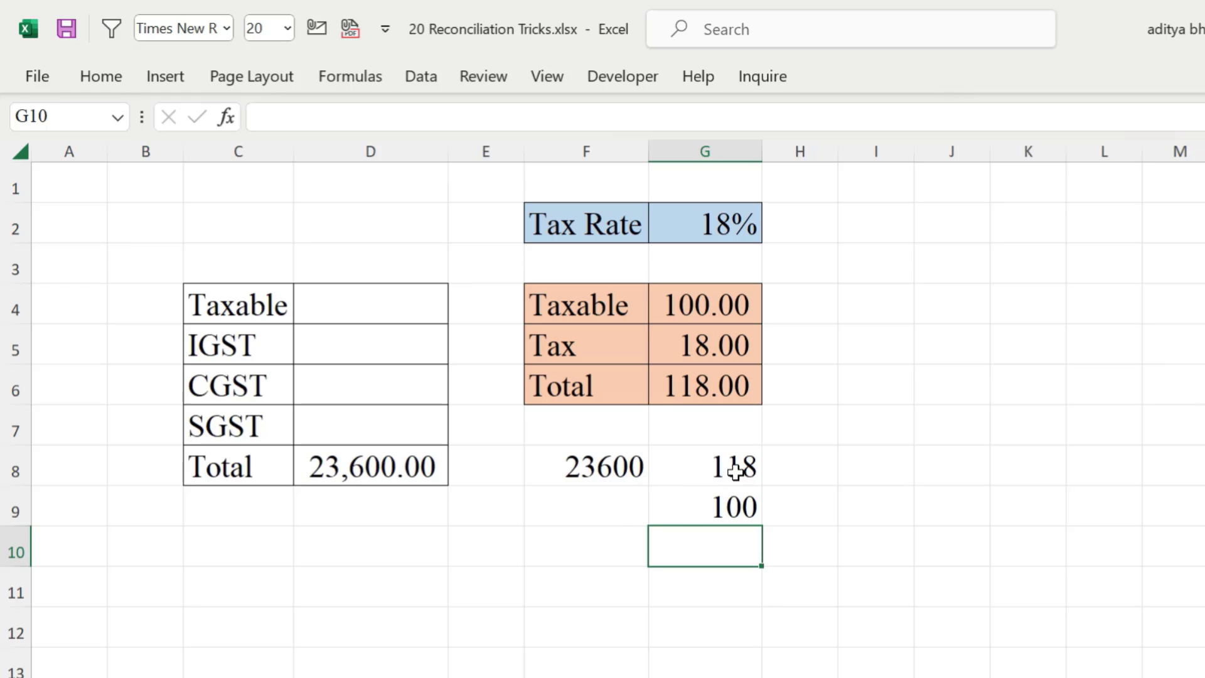
Step: Calculate the taxable amount in F9 by cross multiplication with the formula =F8*G9/G8
click(596, 508)
text(=)
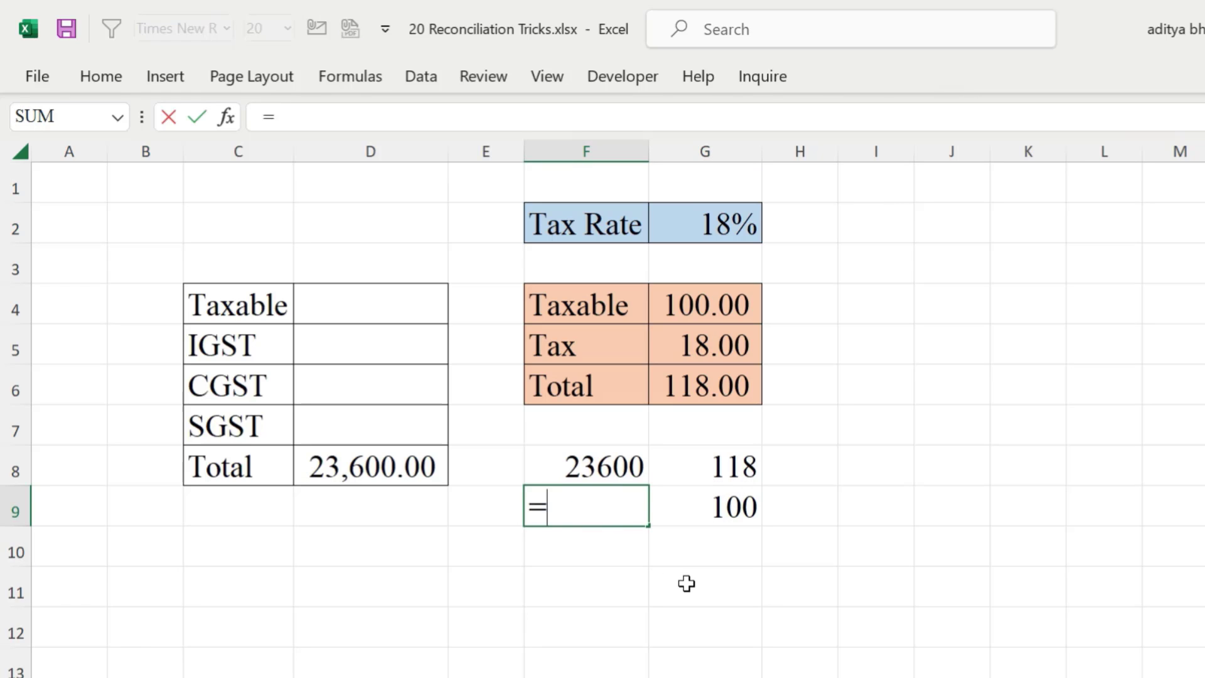
click(592, 472)
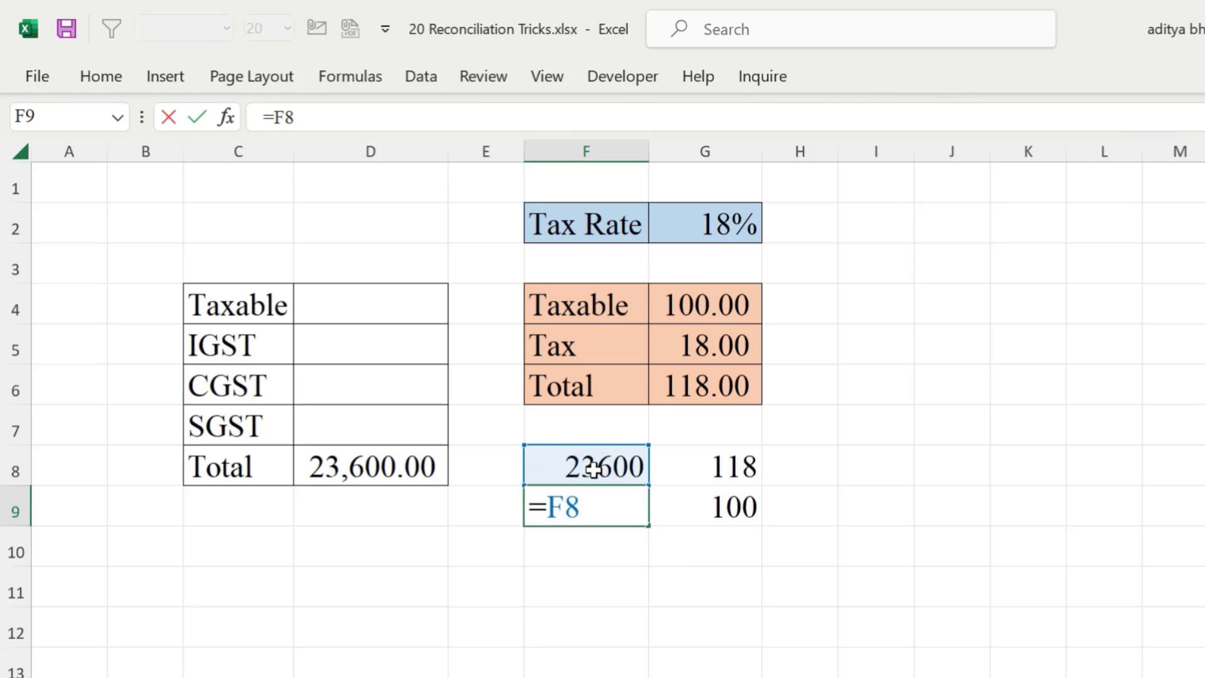
text(*)
click(709, 494)
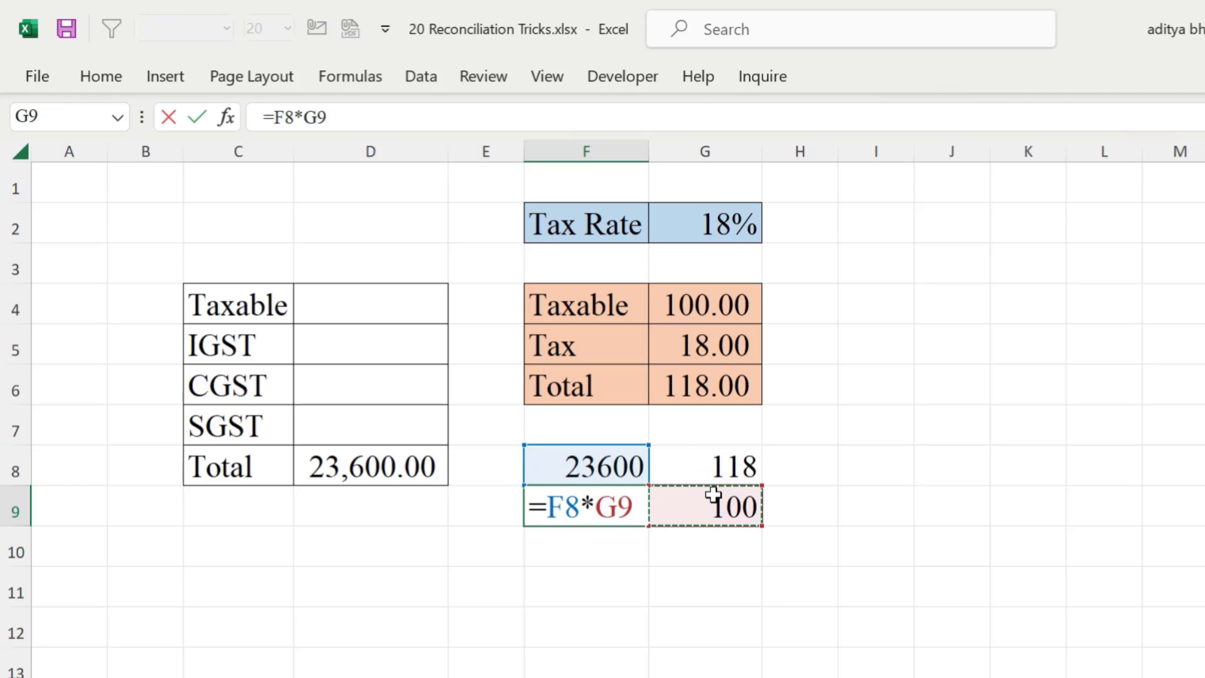
text(/)
click(736, 466)
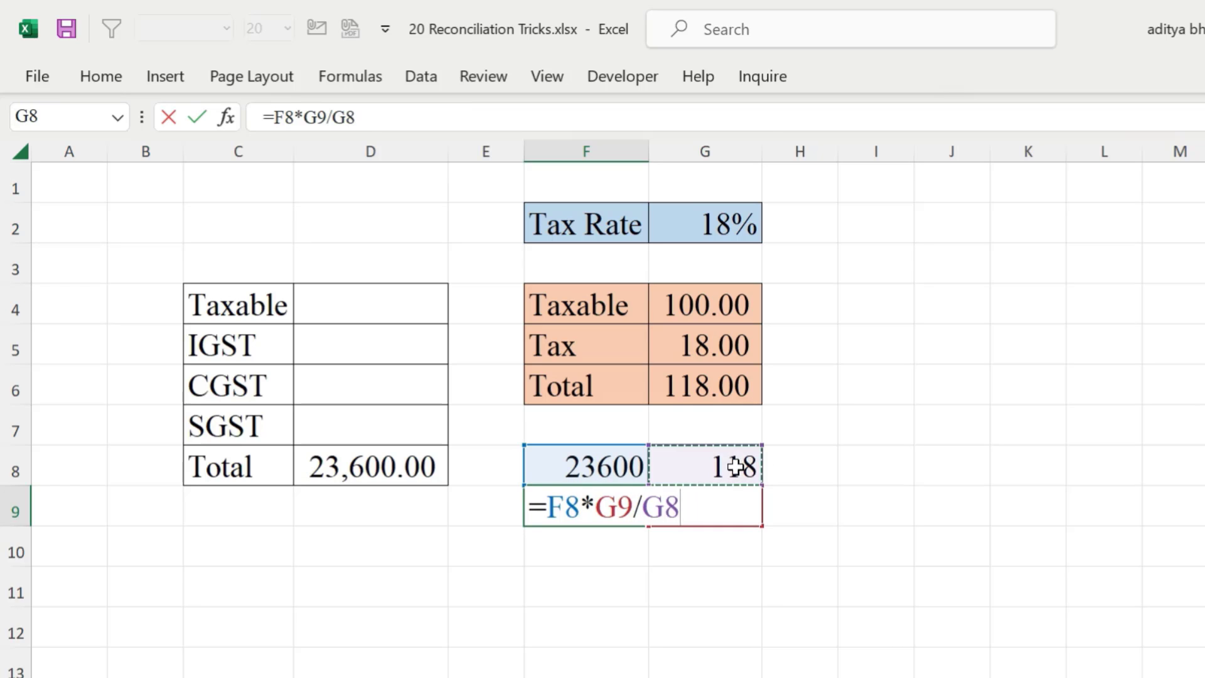
key(Return)
Step: Copy the F9 result into the Taxable cell D4 as a value and enter 3600 for IGST in D5
key(Up)
key(ctrl+c)
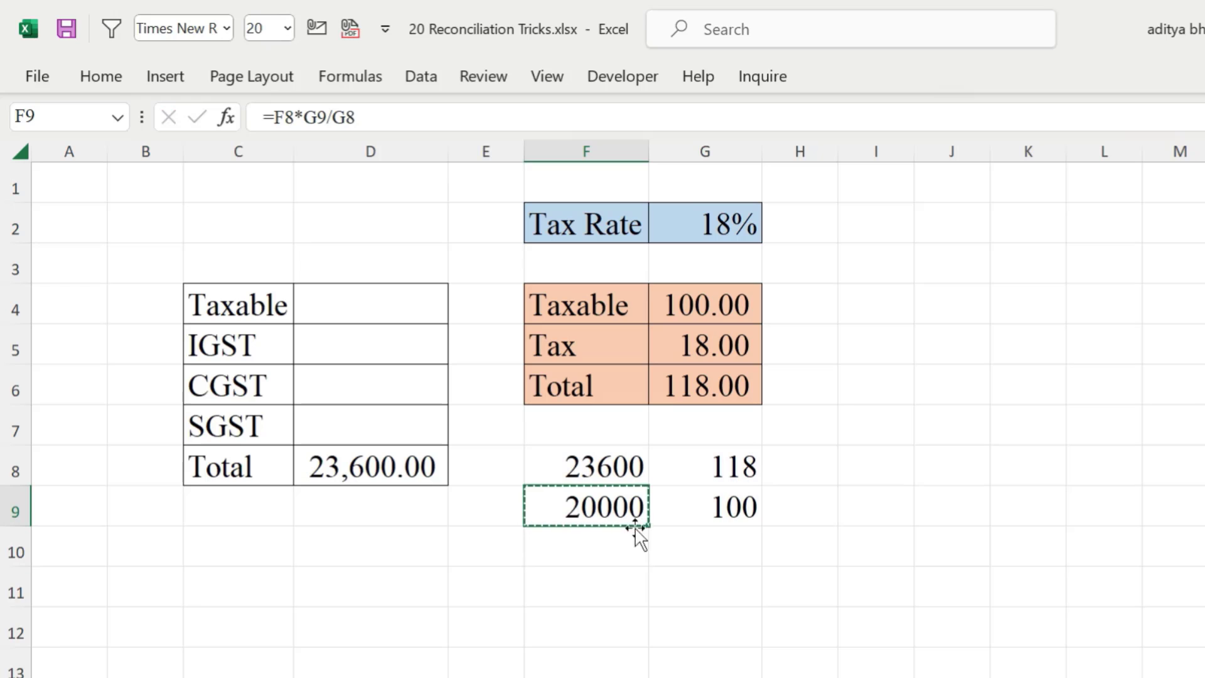
click(435, 311)
key(ctrl+alt+v)
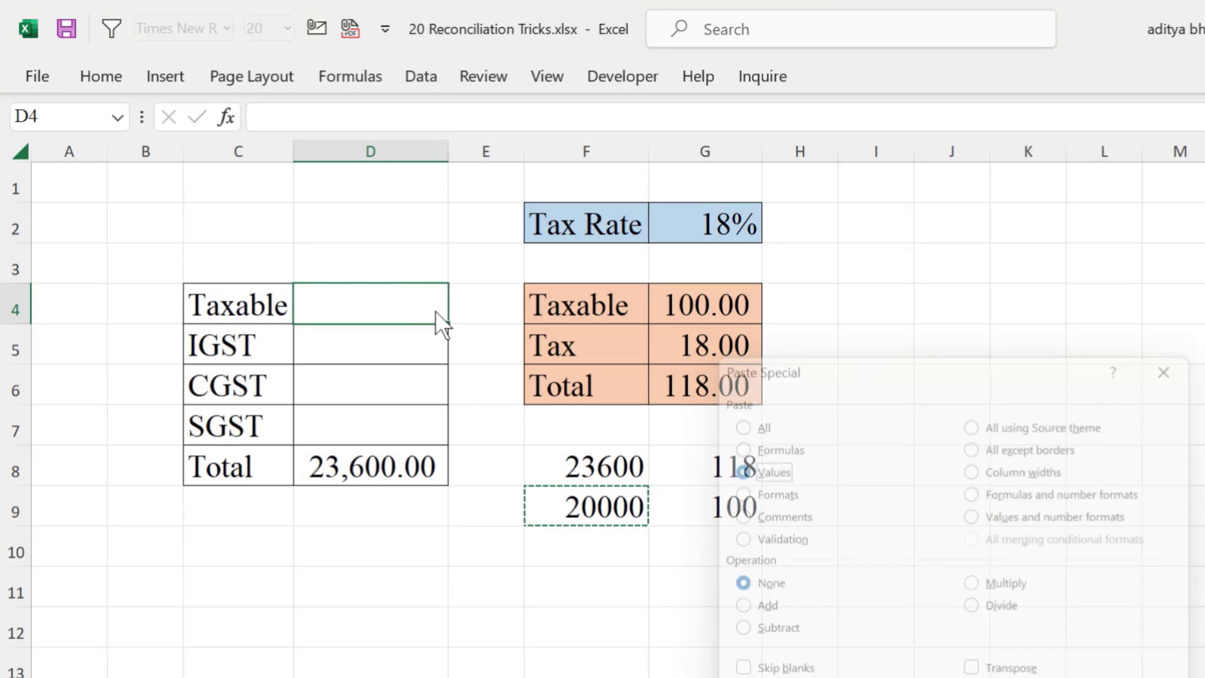
key(v)
key(Return)
click(440, 354)
text(3,600)
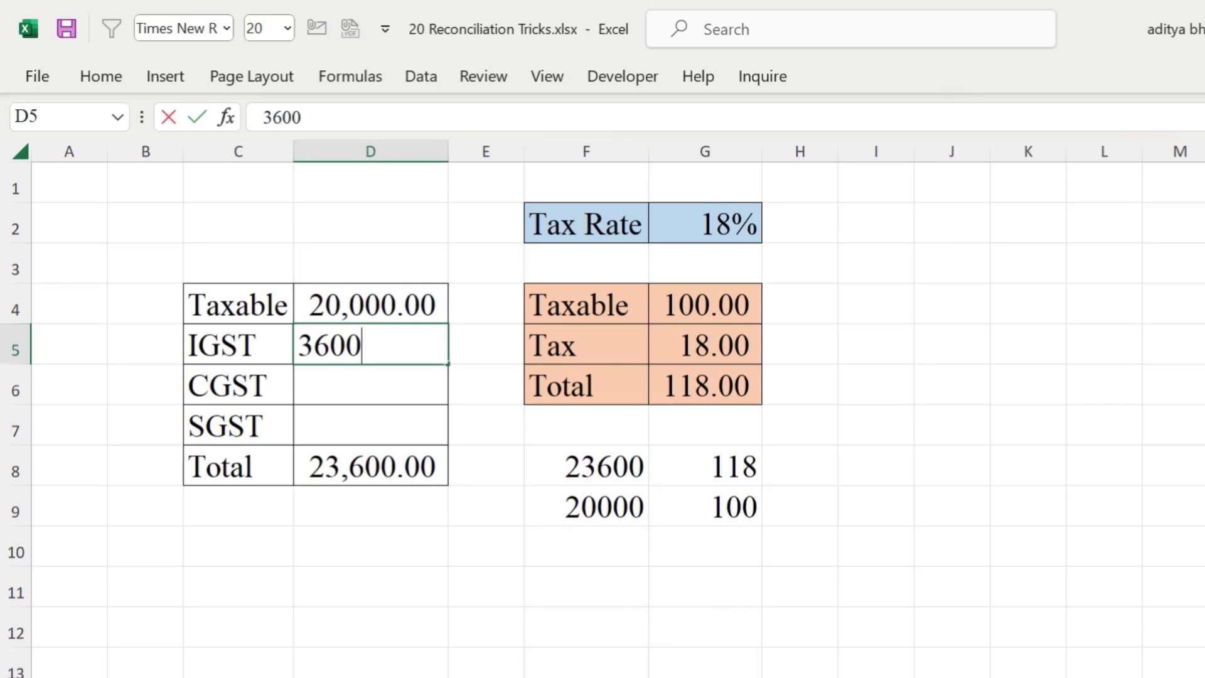
key(Return)
Step: Clear the Taxable amount in D4 and the Total in D8, leaving only the IGST amount
click(394, 308)
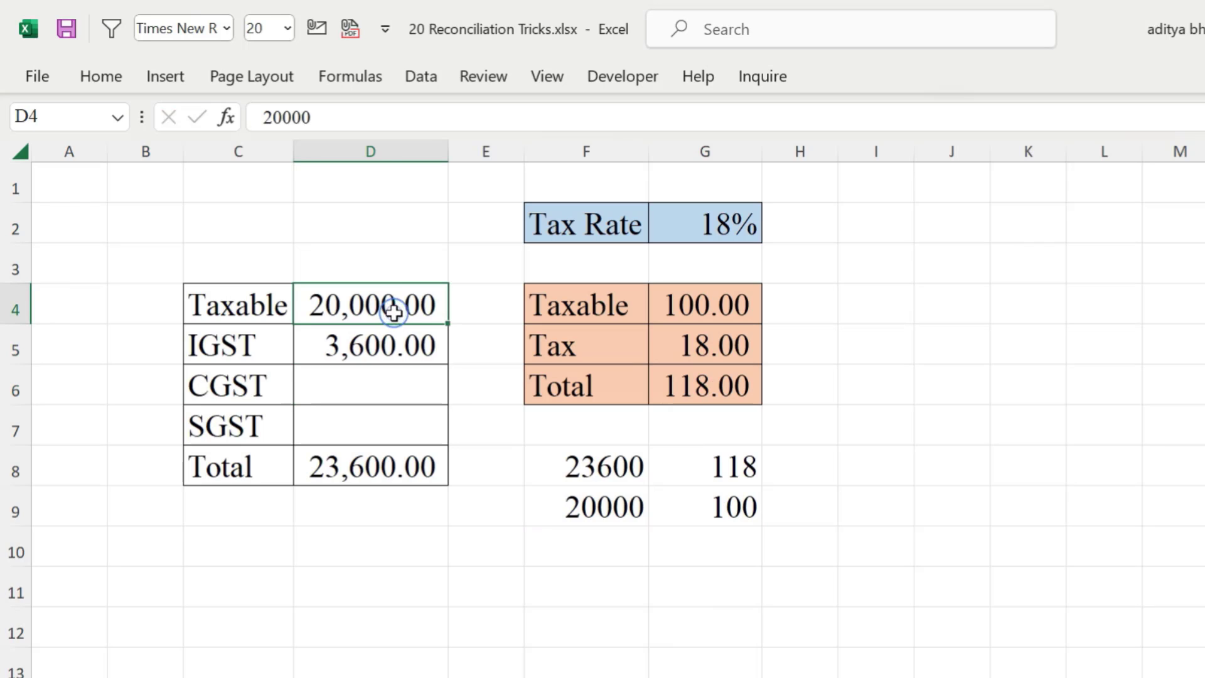
key(Delete)
key(Down)
key(Down)
key(Down)
key(Down)
key(Delete)
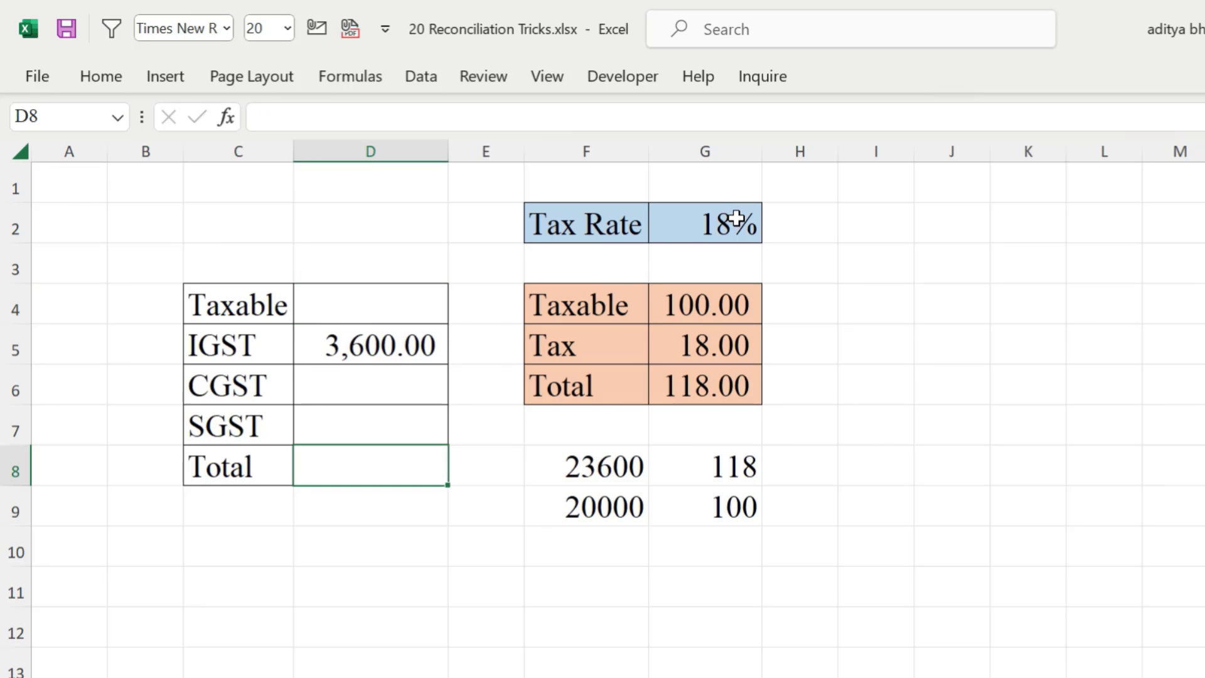
Step: Set up the proportion from the tax by entering 3600 in F8 and 18 in G8, and clear the formula in F9
click(577, 474)
text(3600)
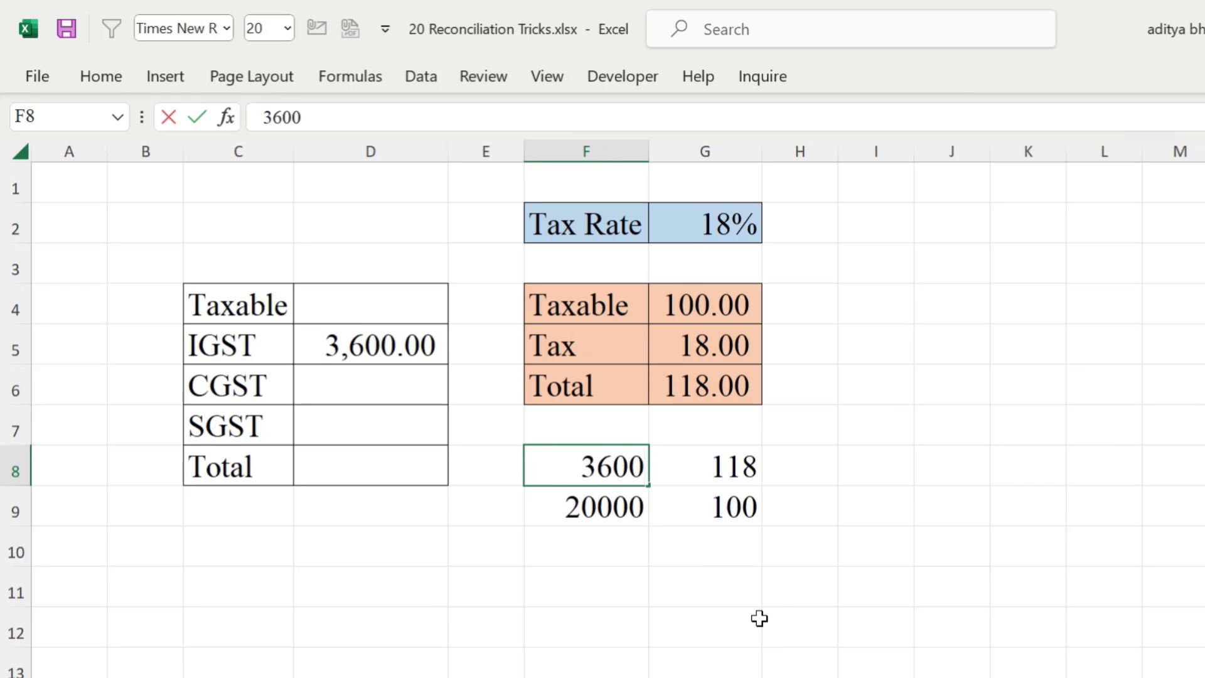
key(Tab)
text(18)
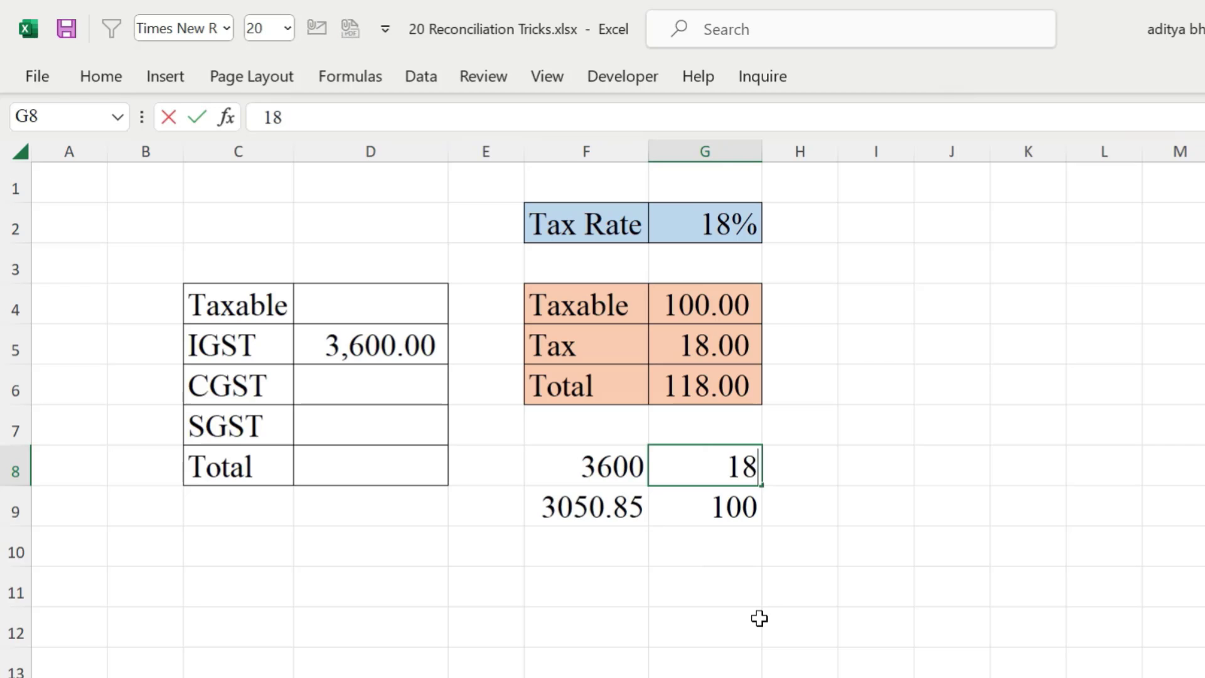
key(Return)
key(Left)
key(Delete)
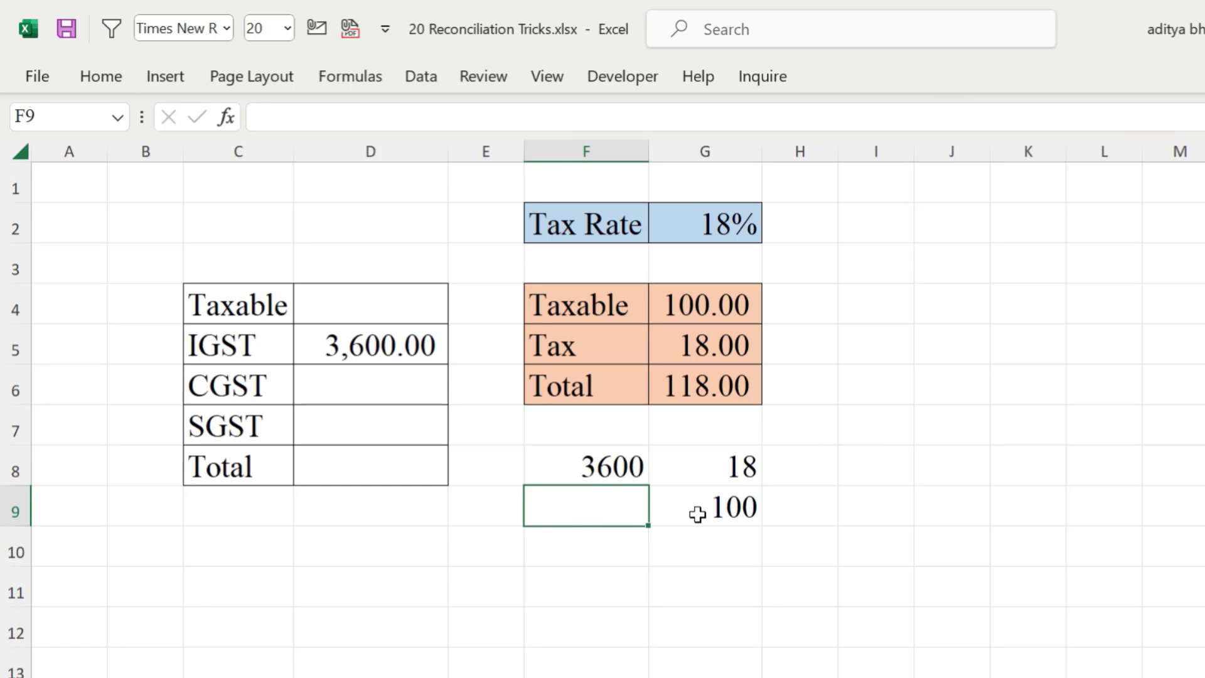
Step: Calculate the taxable amount in F9 from the tax with the cross-multiplication formula =F8*G9/G8
text(=)
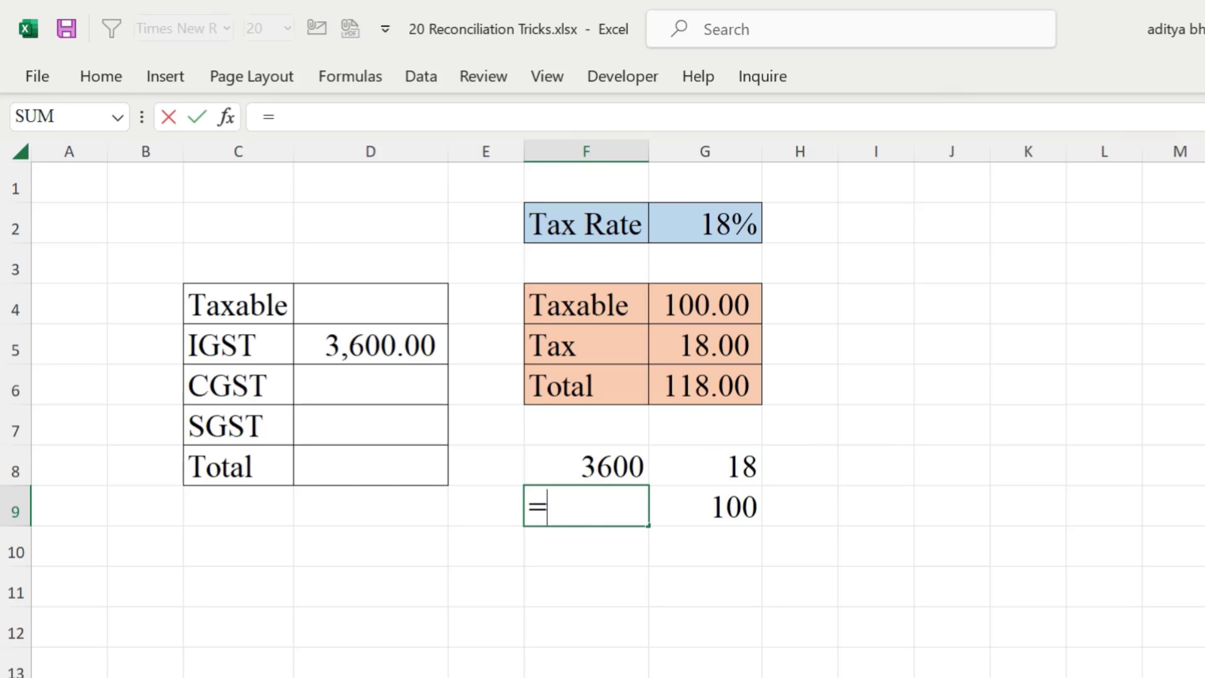
key(Up)
text(*)
key(Right)
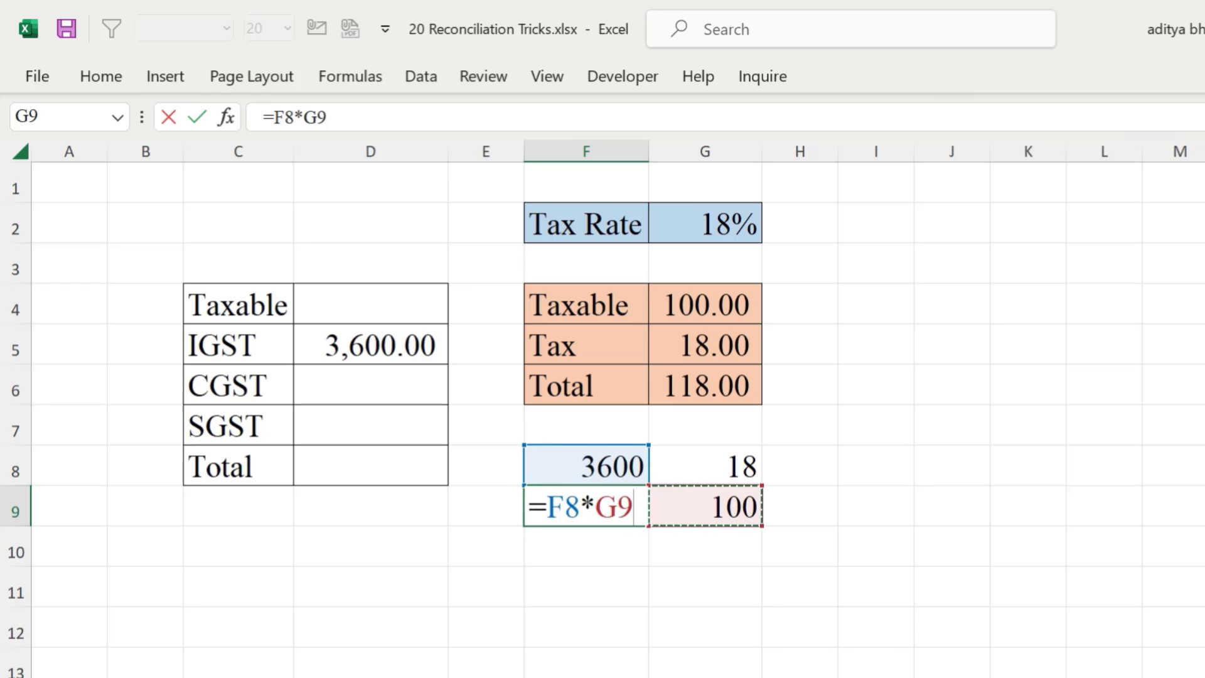
text(/)
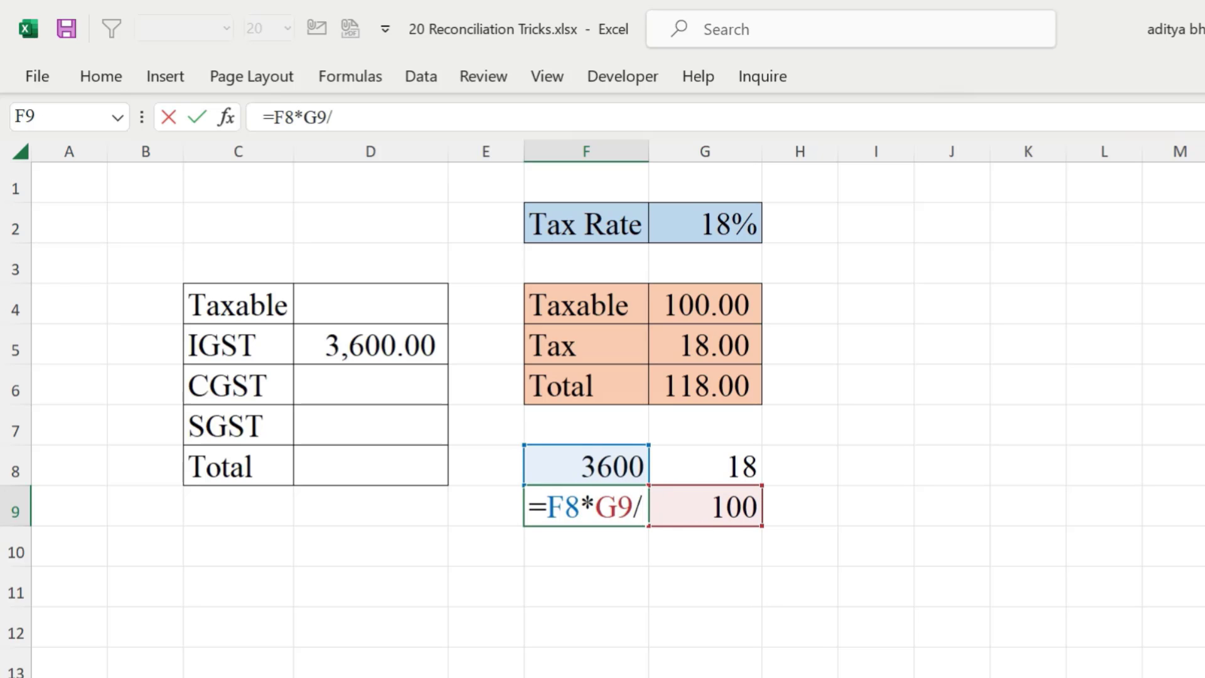
click(718, 468)
key(Return)
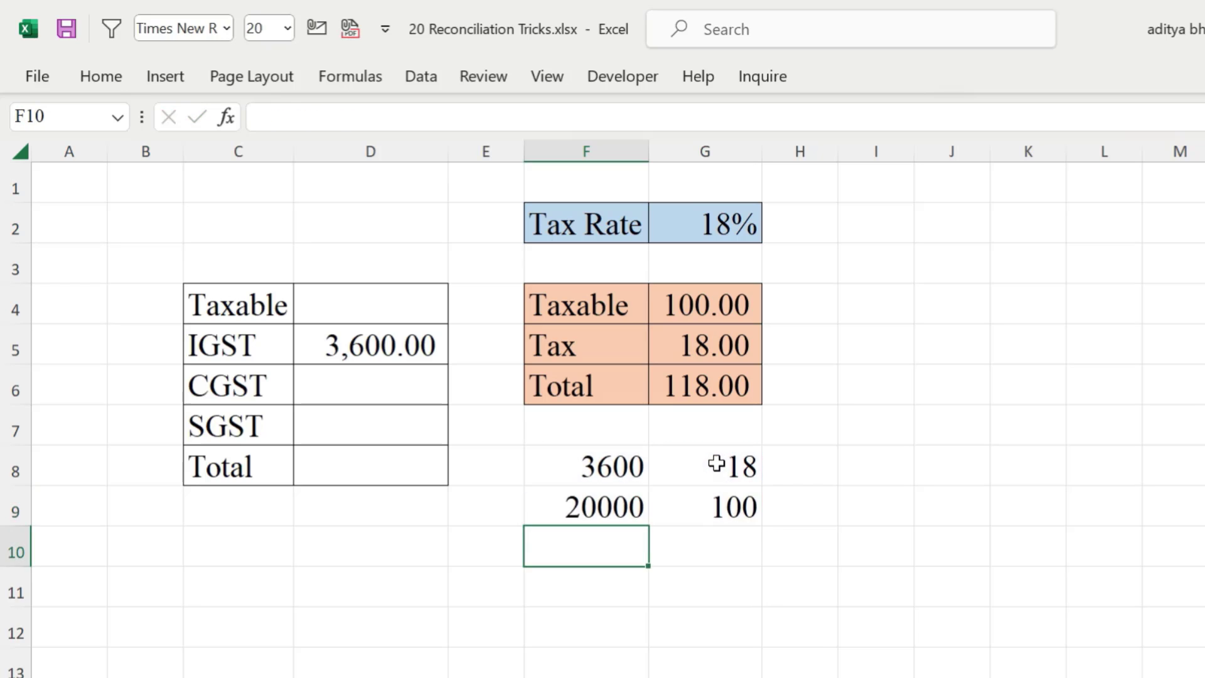
Step: Copy the F9 result into the Taxable cell D4 as a value only
click(555, 526)
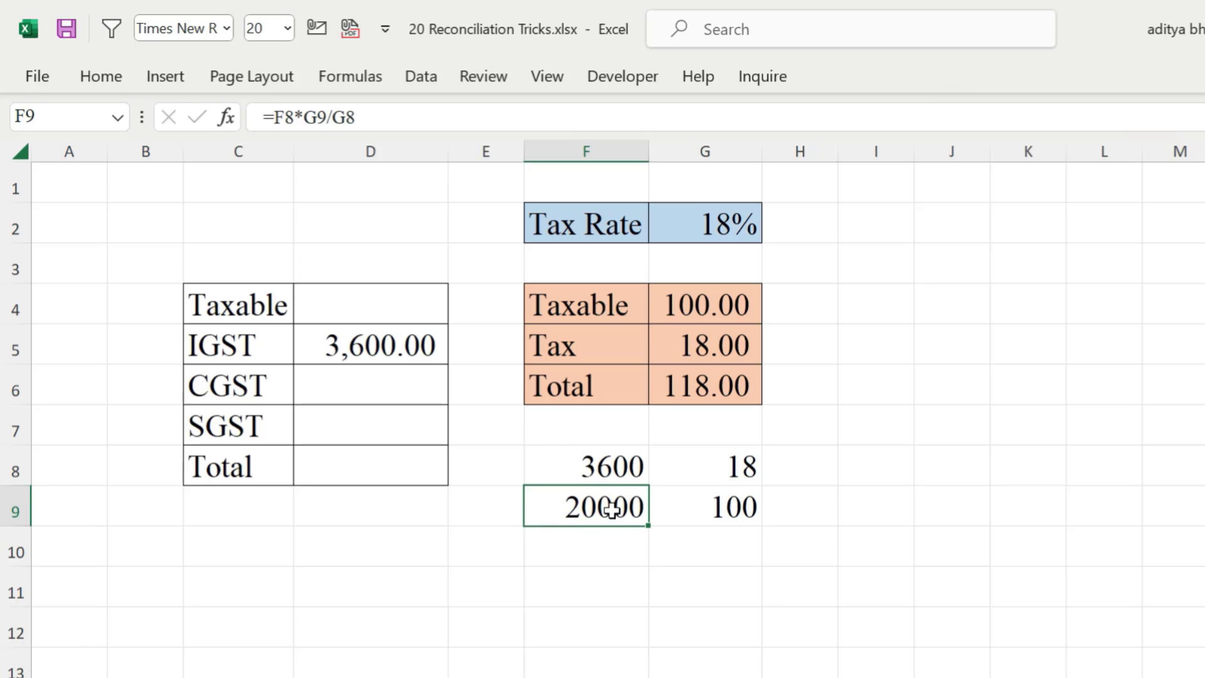
key(ctrl+c)
click(385, 311)
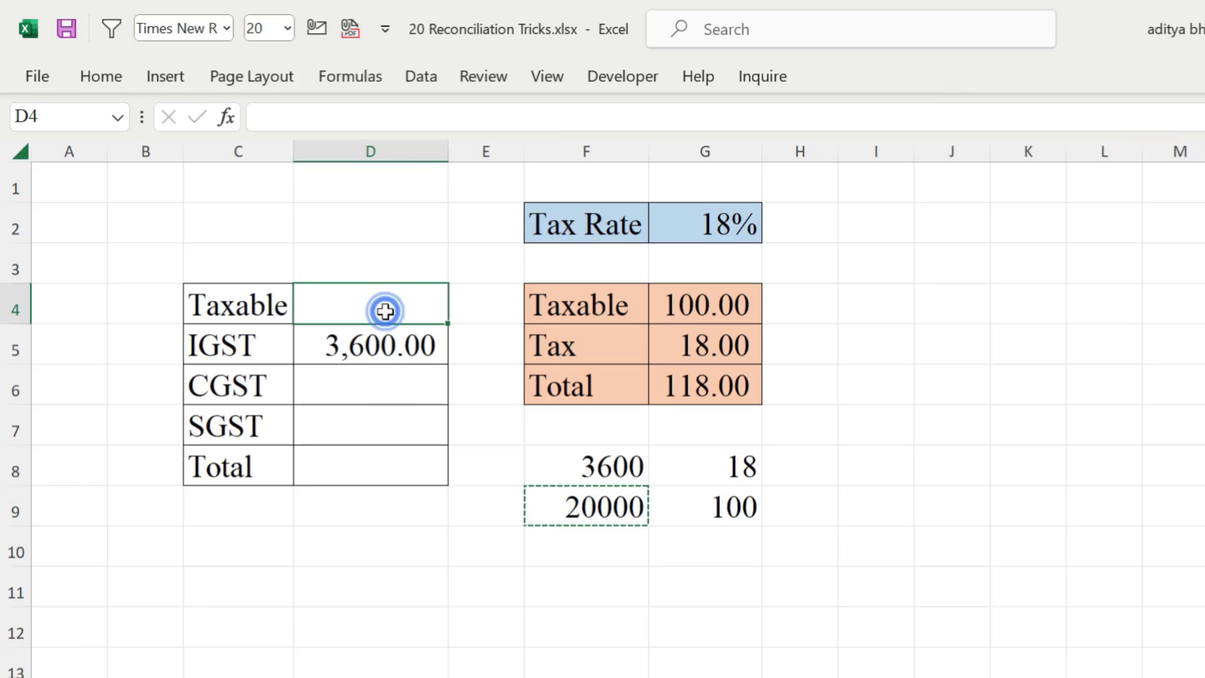
key(ctrl+alt+v)
key(v)
key(Return)
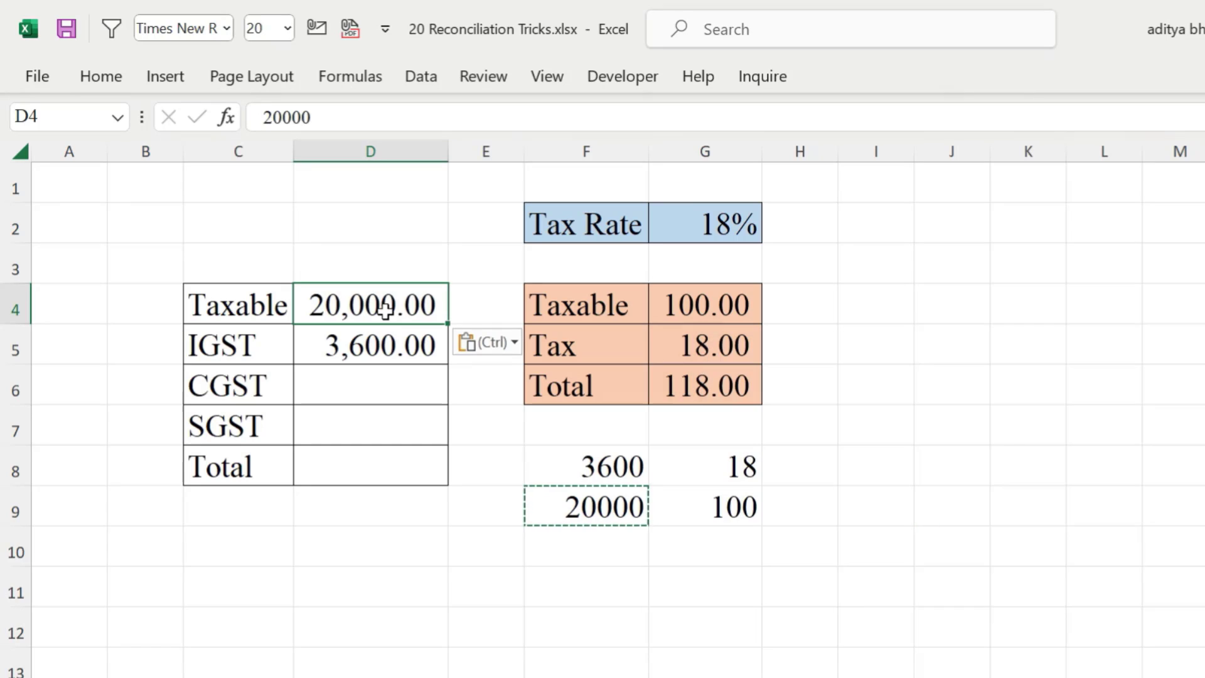
key(Escape)
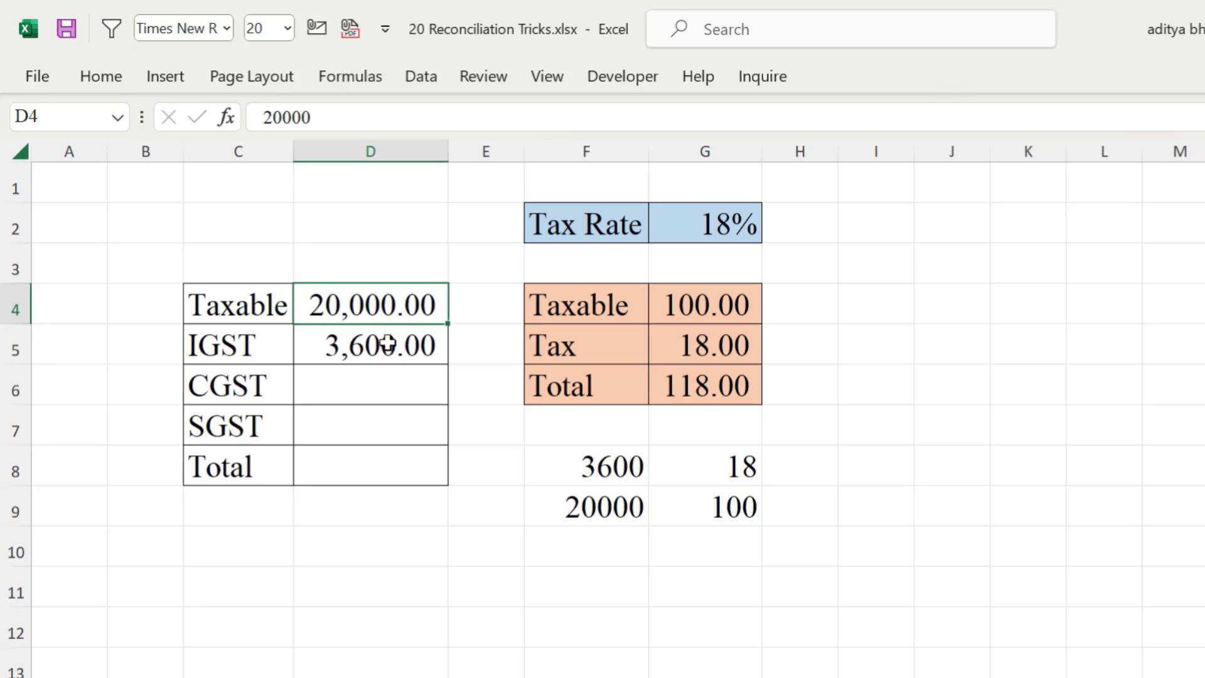
Step: Clear the tax proportion in G8, keeping the amounts in F8 and F9 and the 100 in G9
click(723, 461)
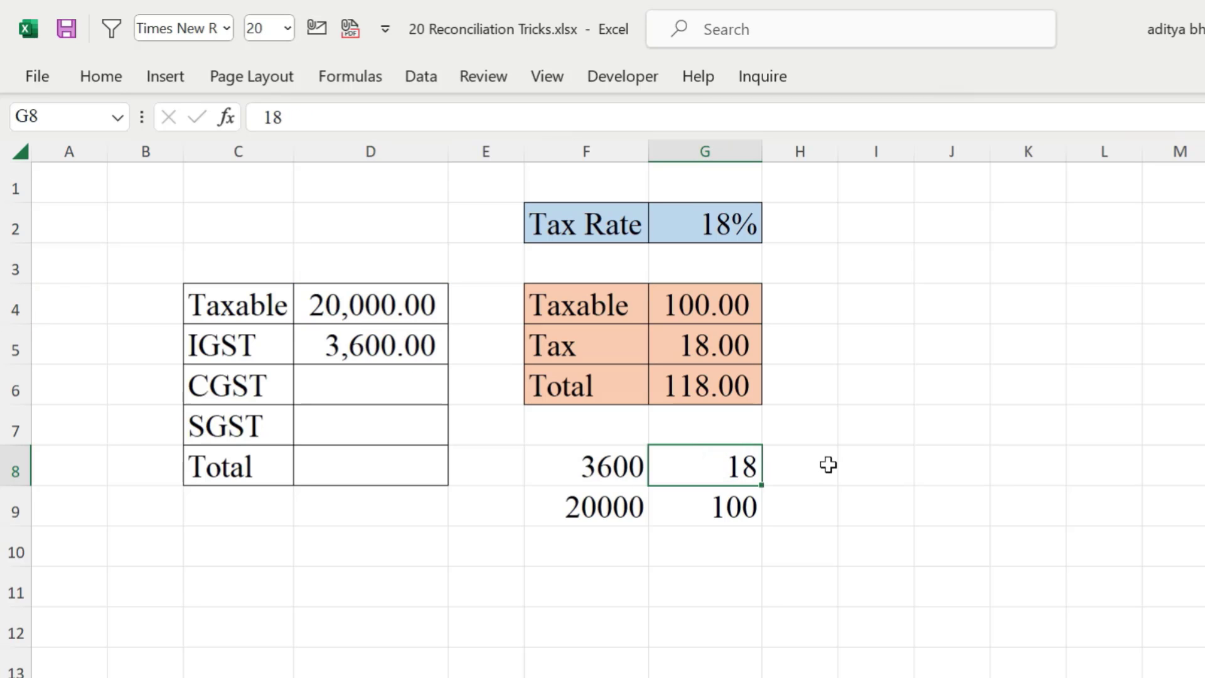
key(Delete)
click(601, 509)
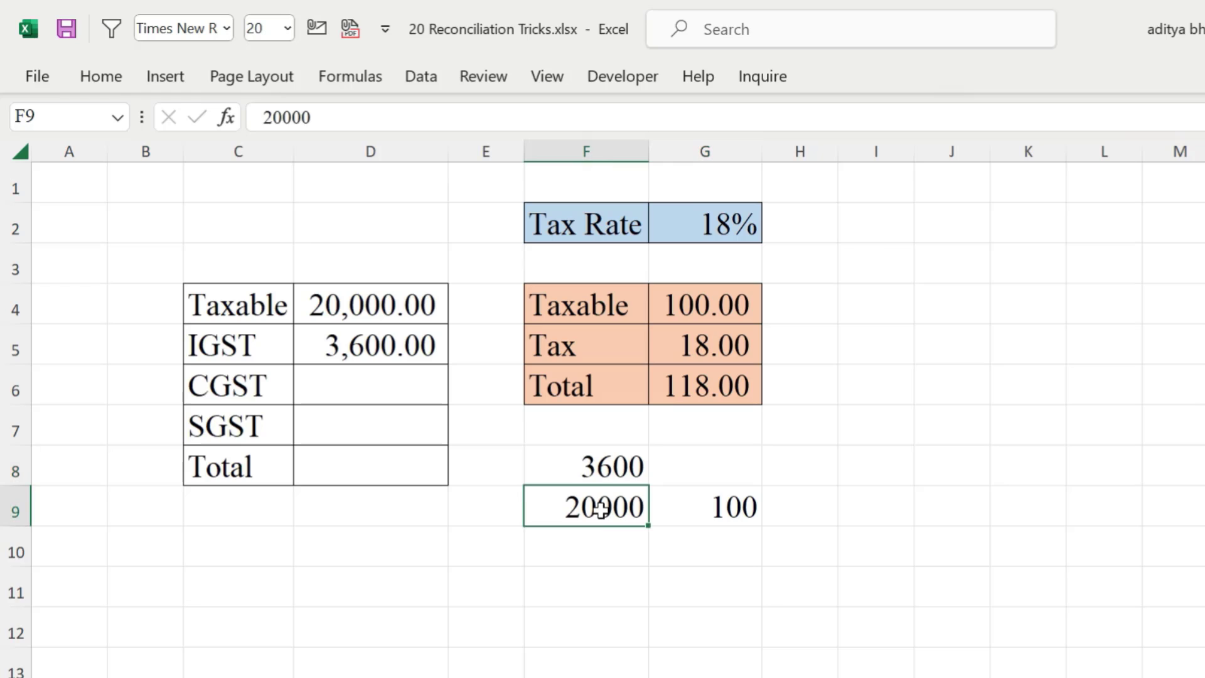
click(732, 505)
key(Up)
key(Left)
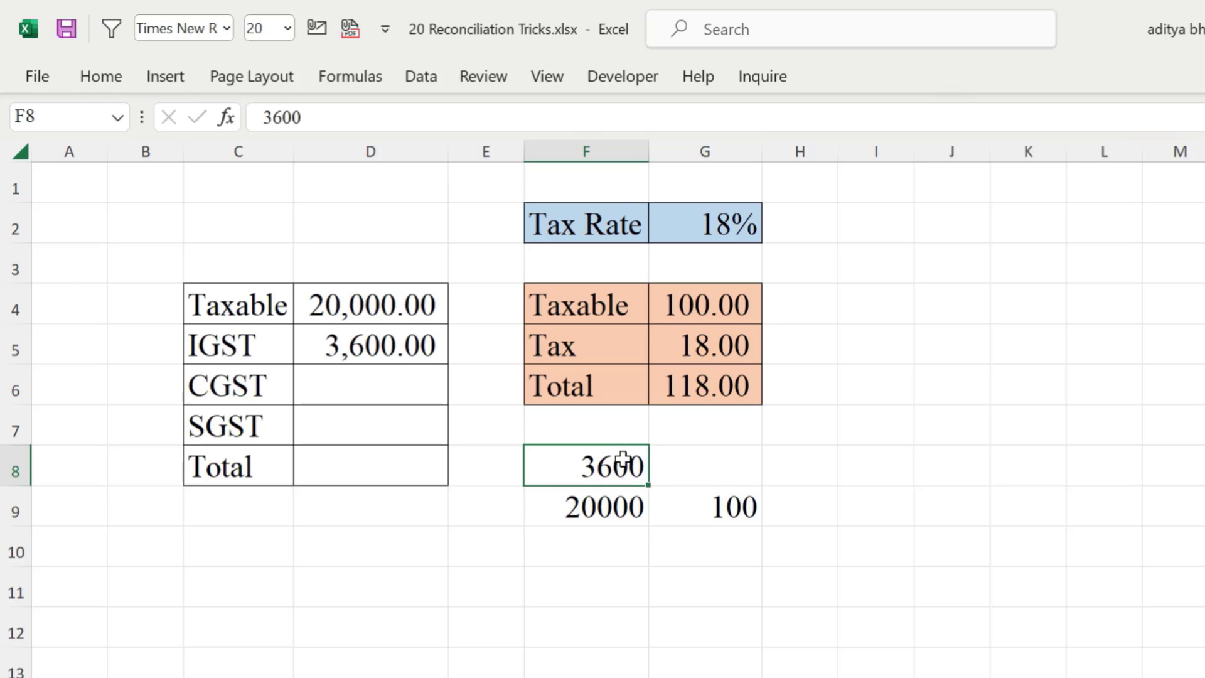
Step: Derive the tax rate in G8 by cross multiplication with the formula =F8*G9/F9
click(701, 473)
text(=)
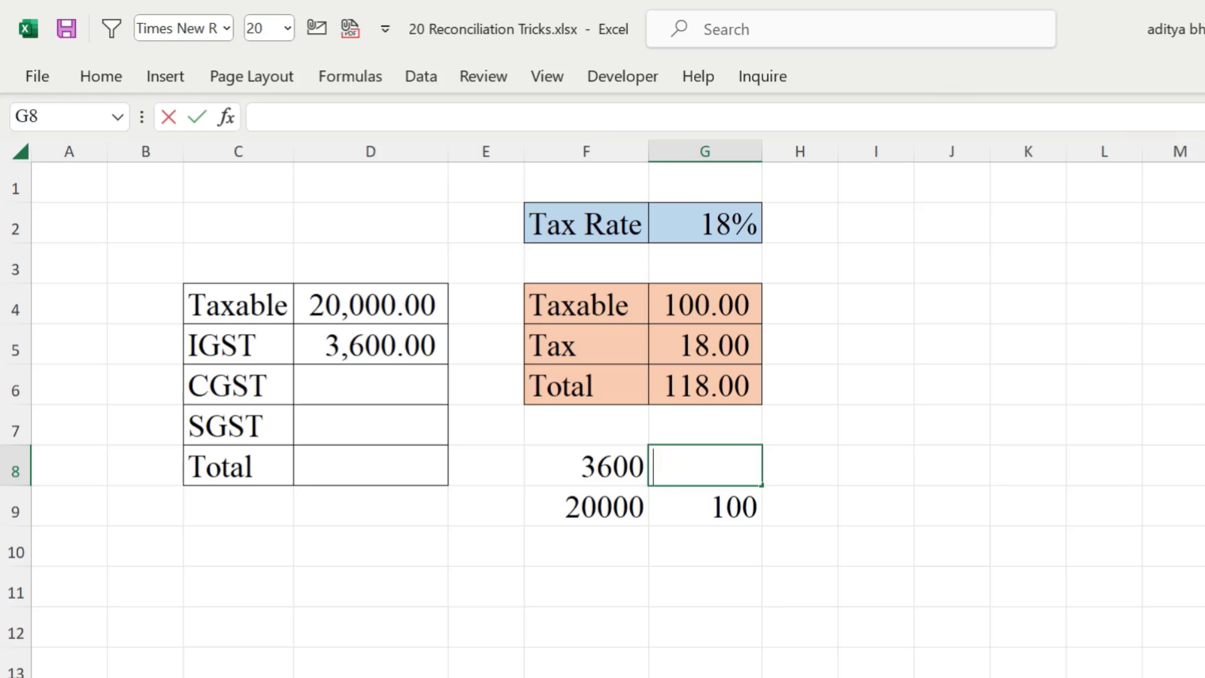
click(585, 464)
text(*)
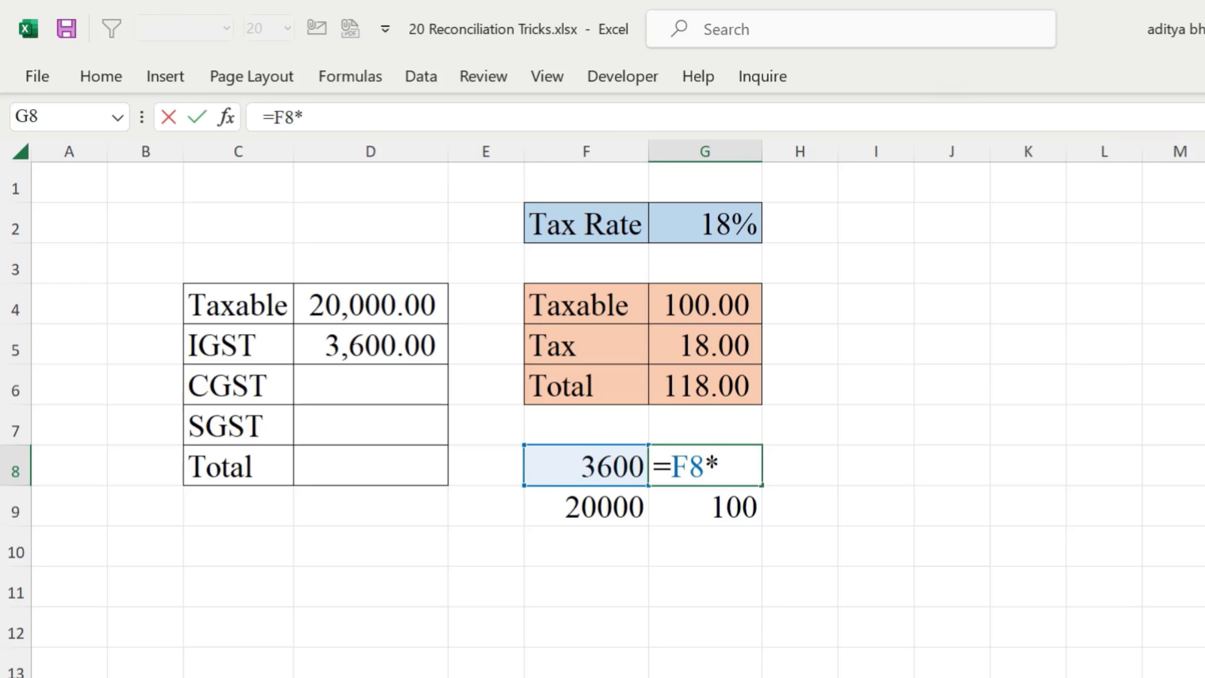
click(728, 508)
text(/)
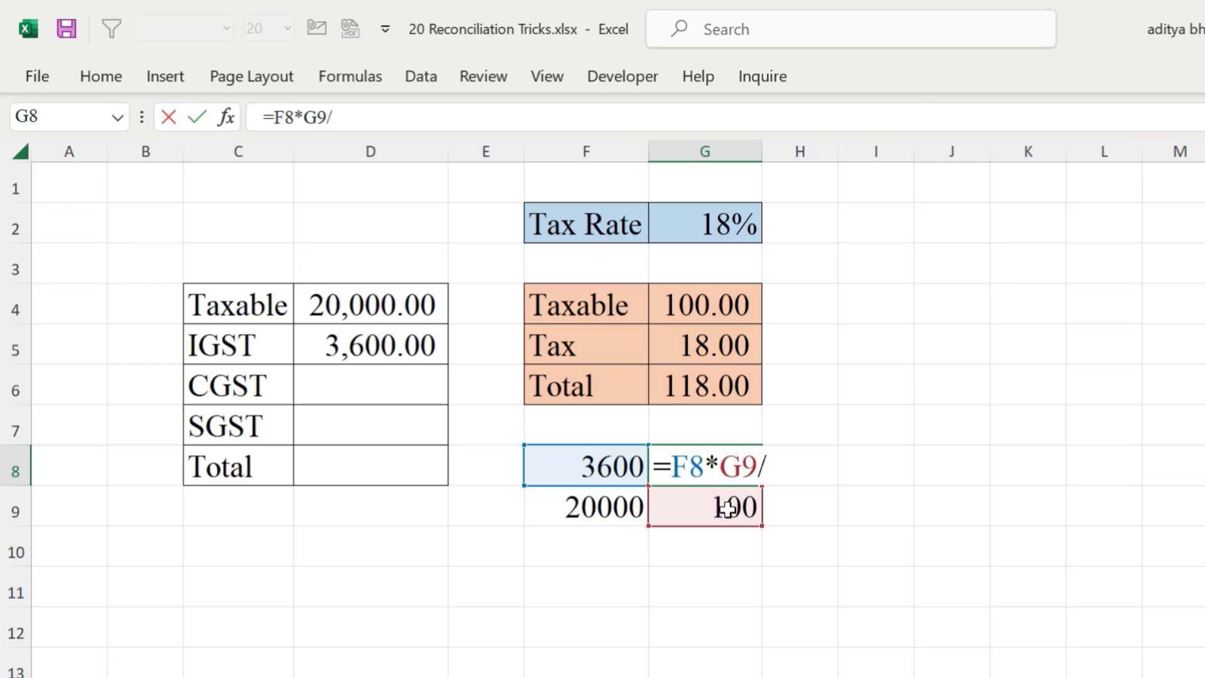
click(593, 506)
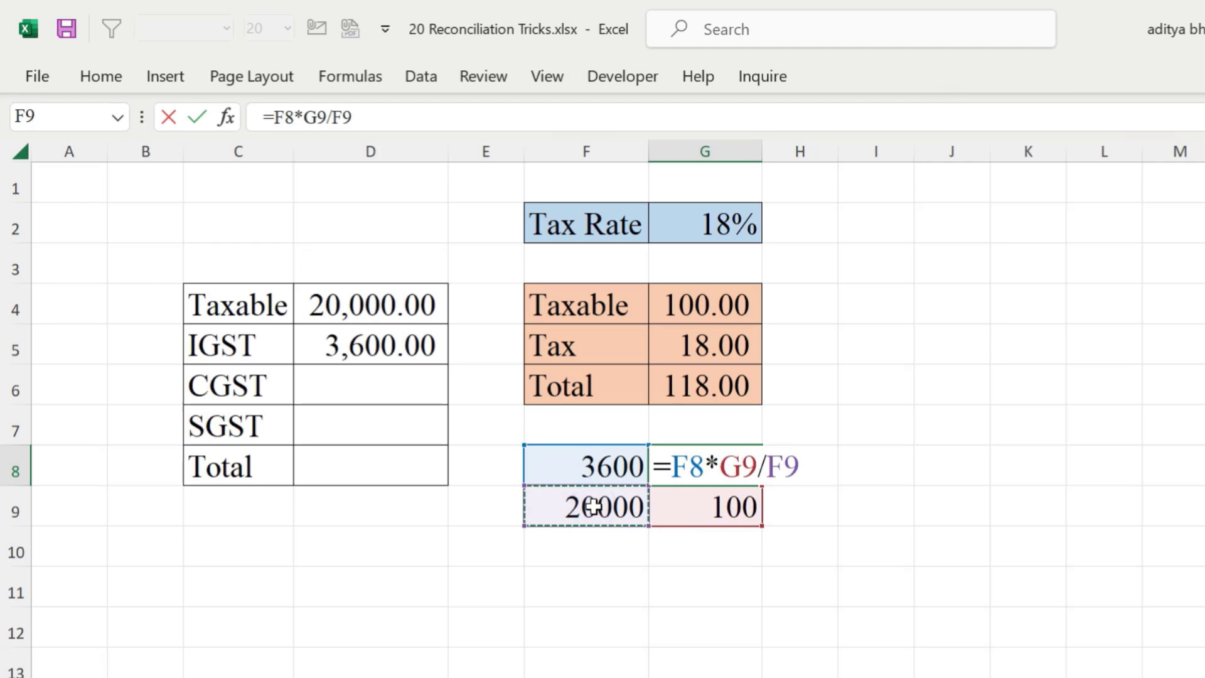
key(Return)
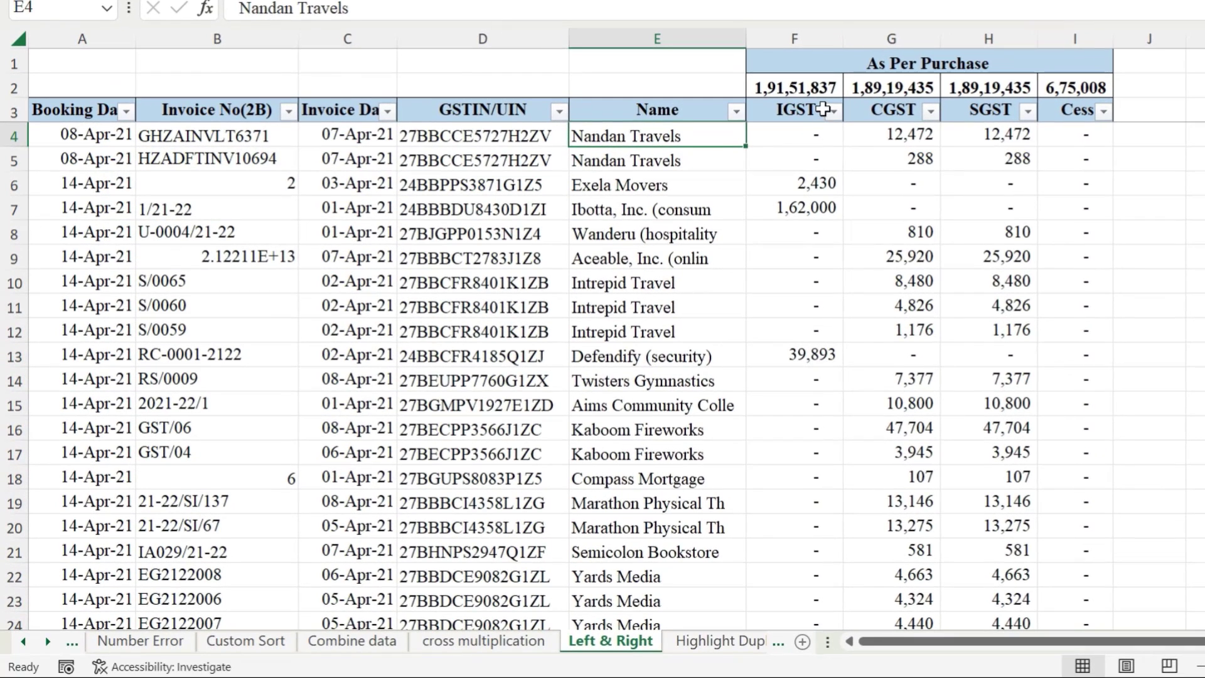
Step: Insert a blank column between the GSTIN/UIN and Name columns on the Left & Right sheet
click(901, 237)
shift+click(817, 126)
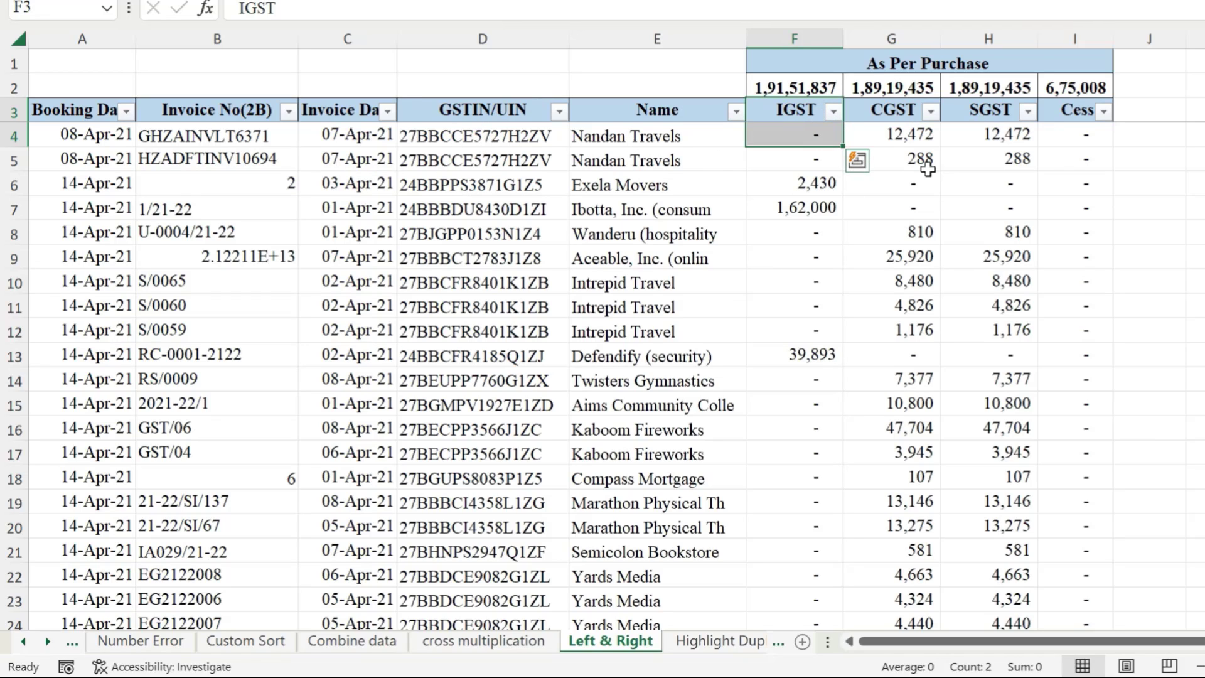
click(636, 39)
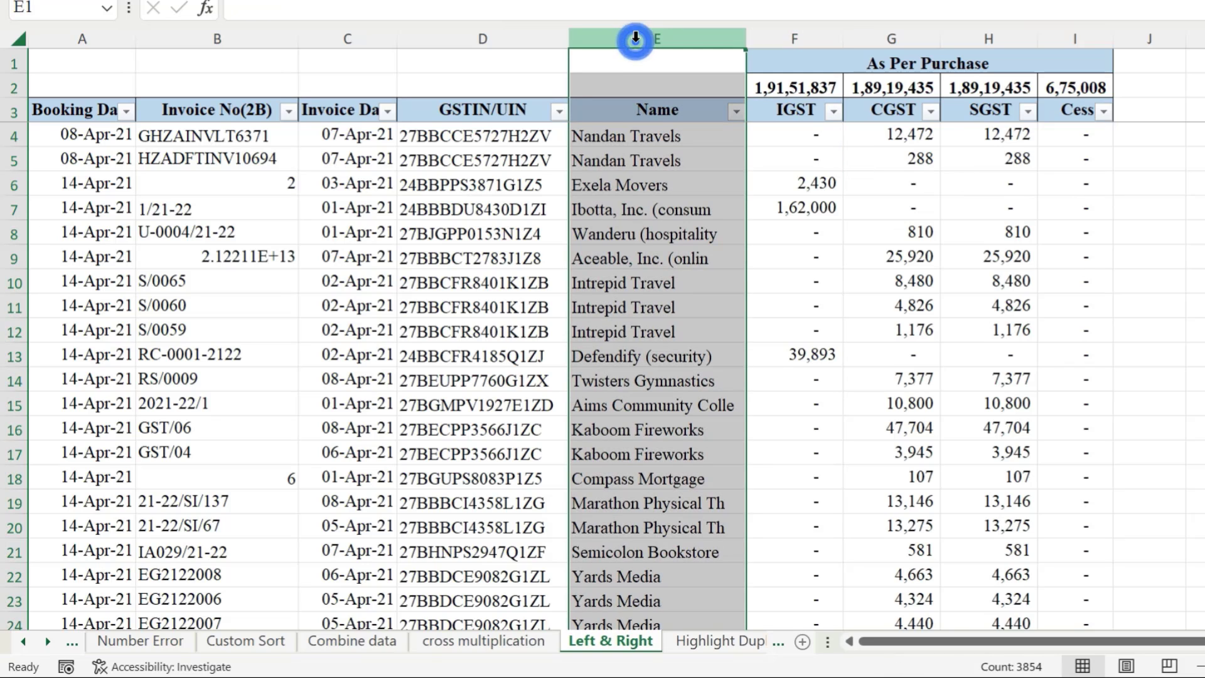
key(ctrl+shift+plus)
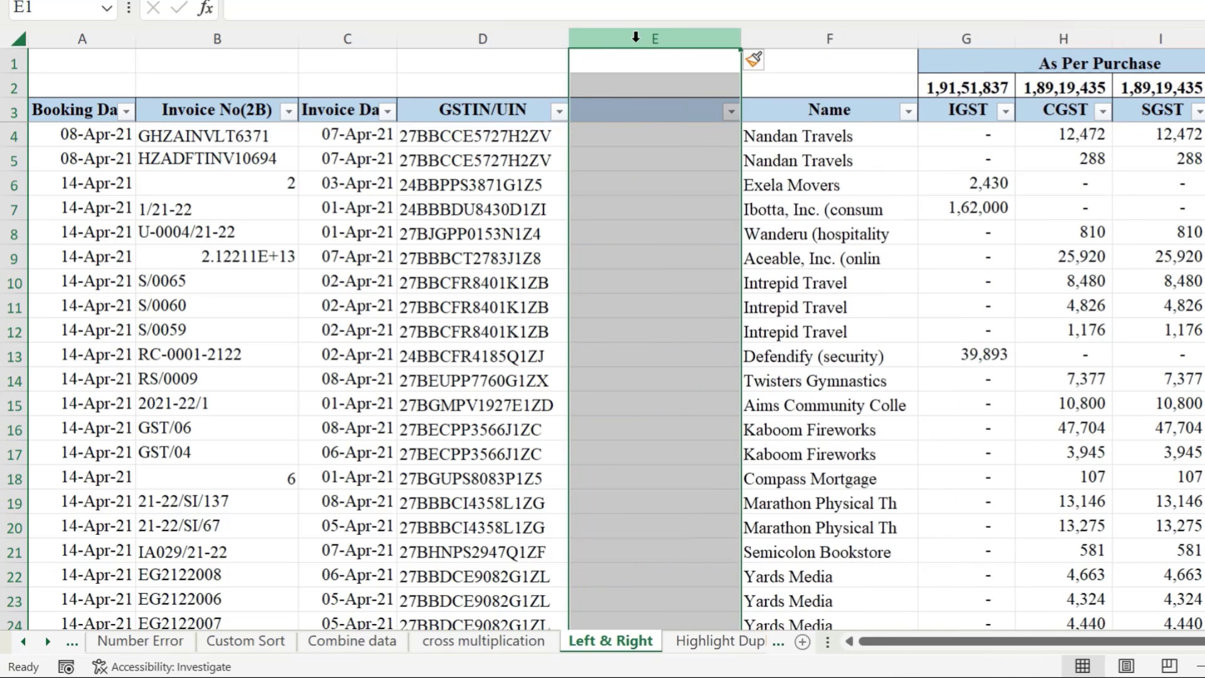
Step: Extract the first two characters of the GSTIN into E4 with the formula =LEFT(D4,2)
click(656, 134)
text(=lef)
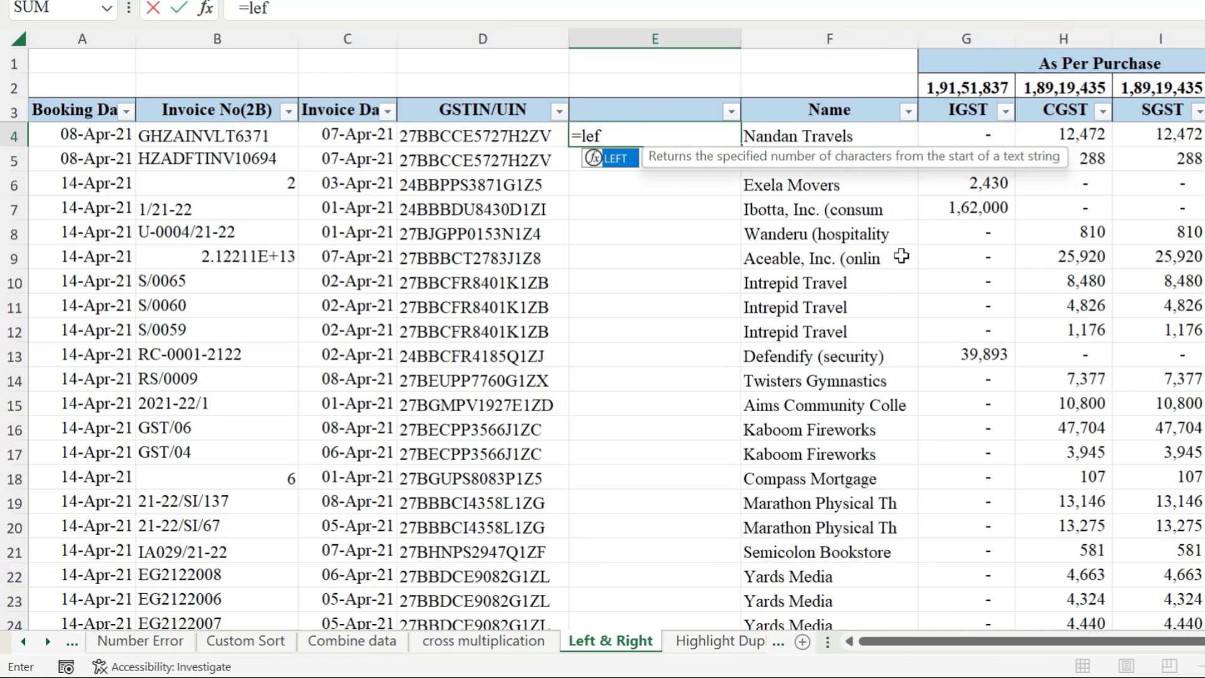
key(Tab)
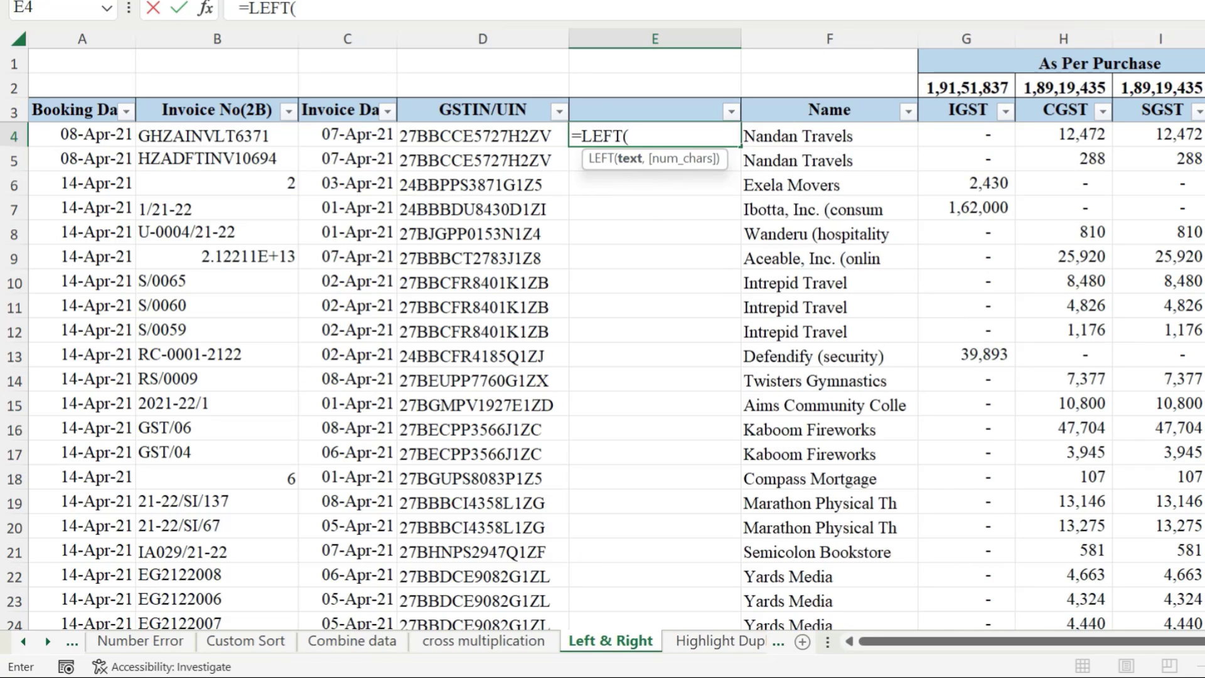
click(444, 133)
text(,)
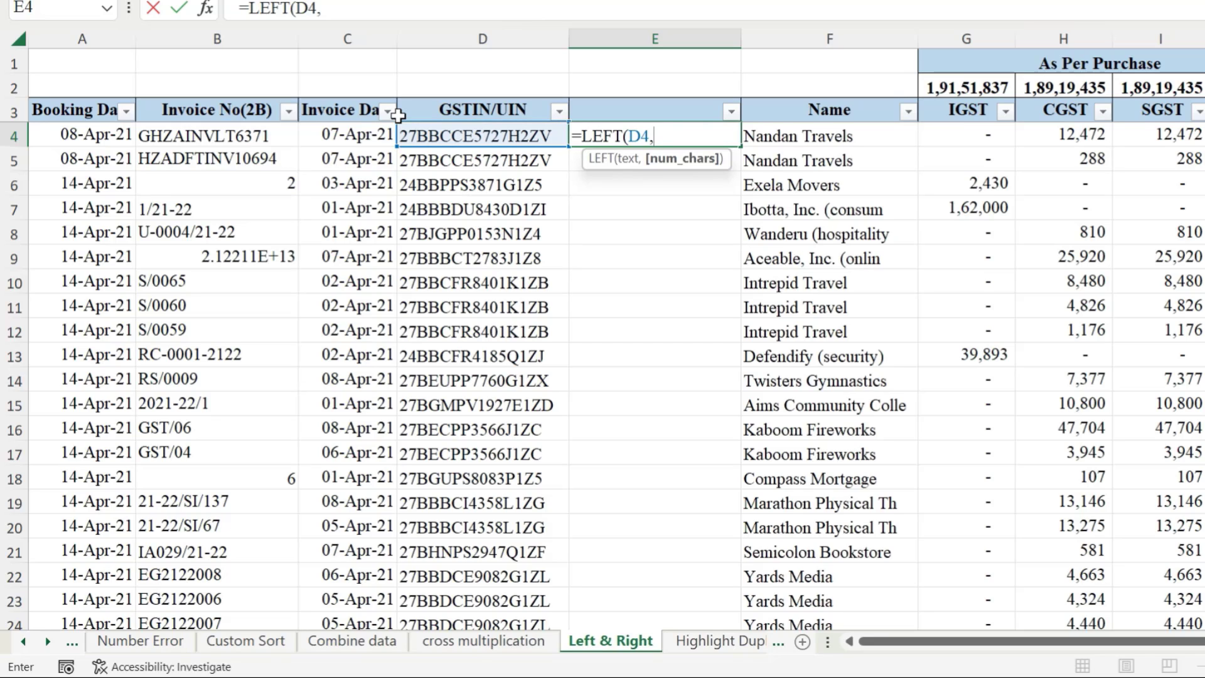
text())
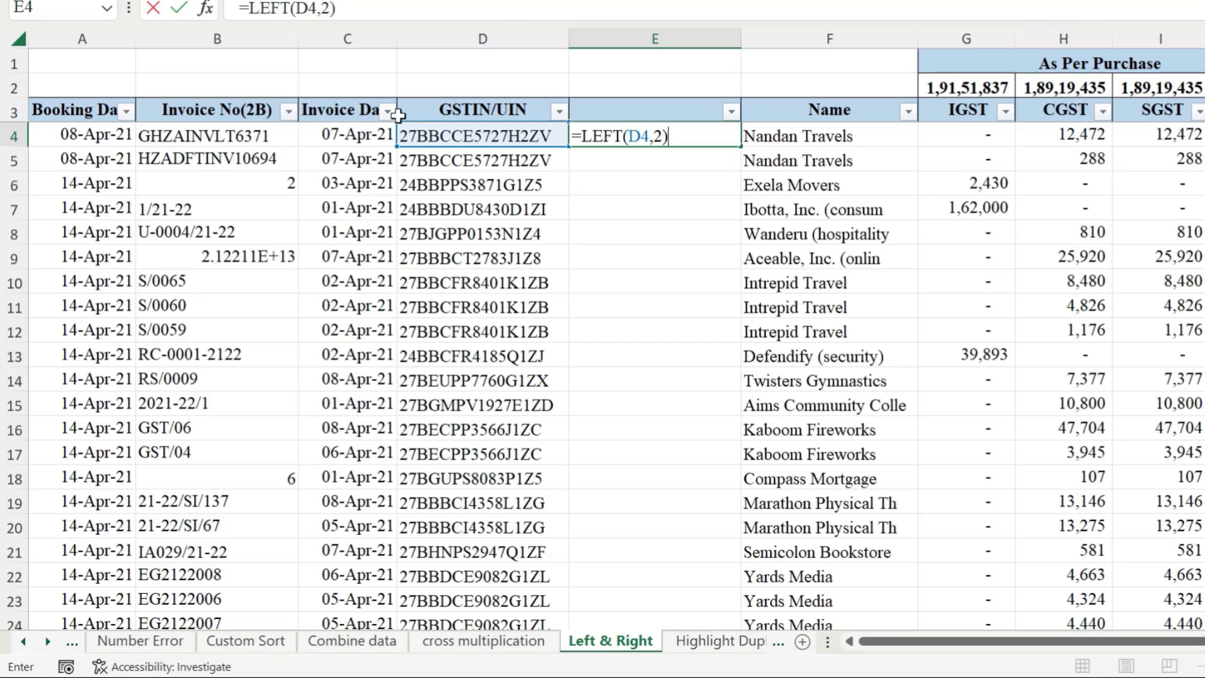
key(Return)
Step: Fill the E4 LEFT formula down column E for every purchase row
click(678, 136)
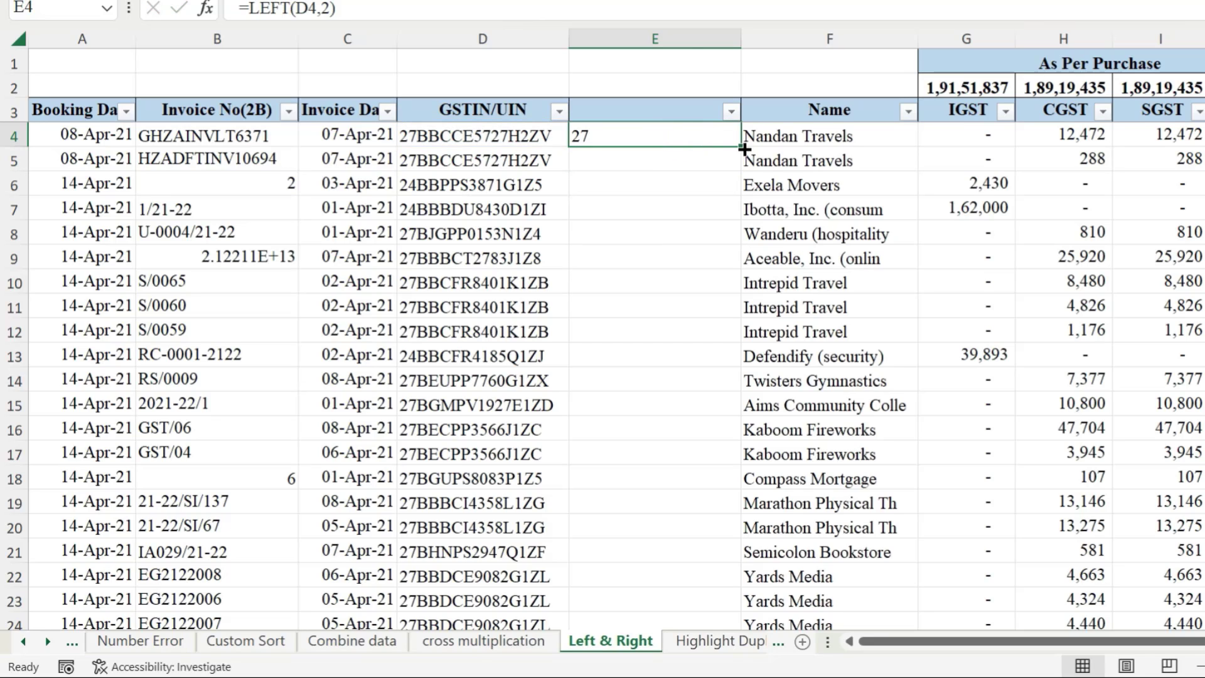
double_click(741, 146)
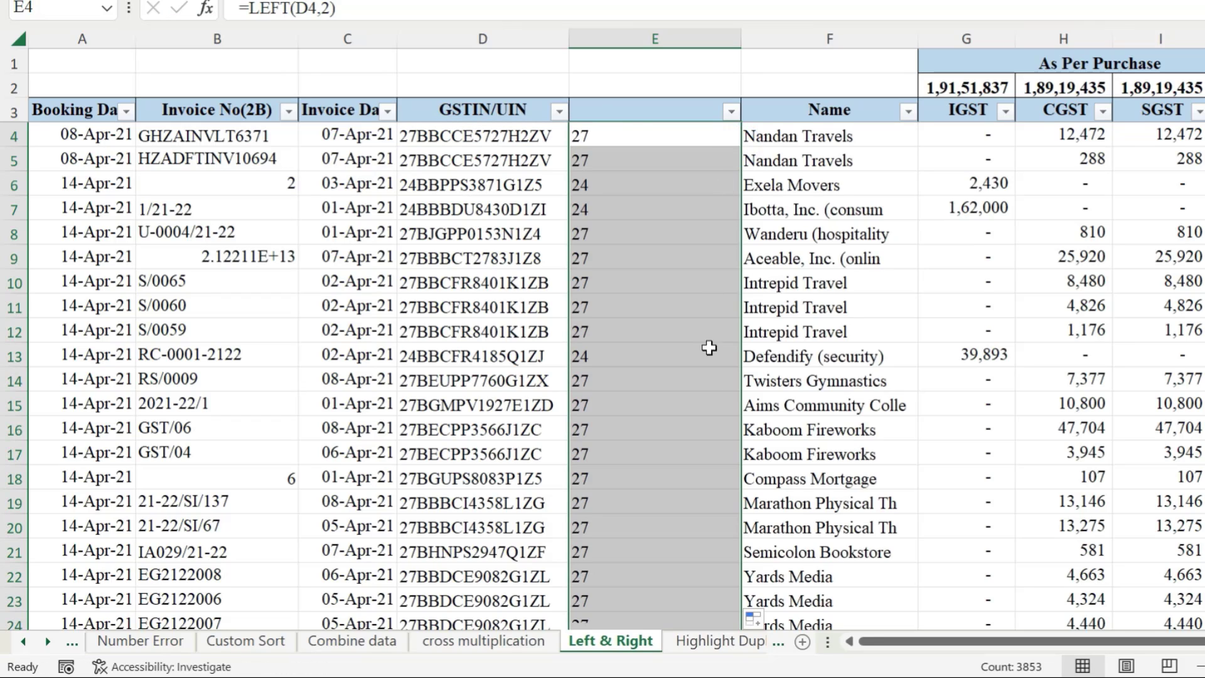
click(671, 137)
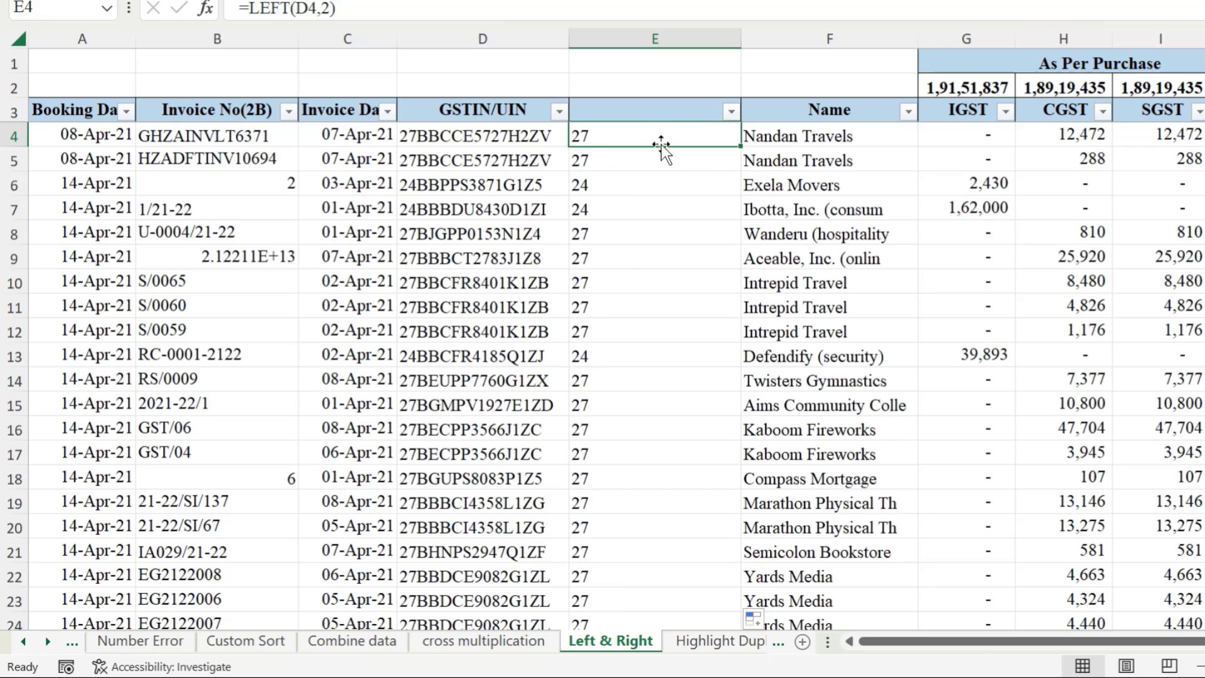
click(767, 188)
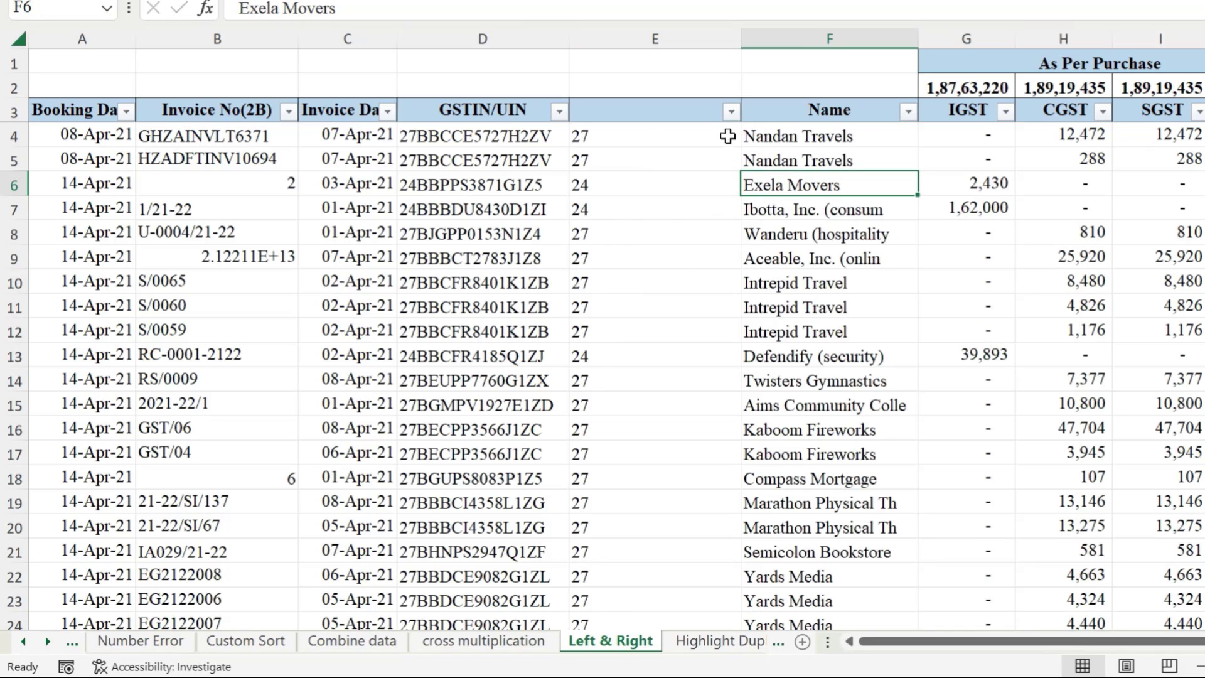
Step: Filter column E to show only state code 27 and check the CGST and SGST subtotals
click(730, 112)
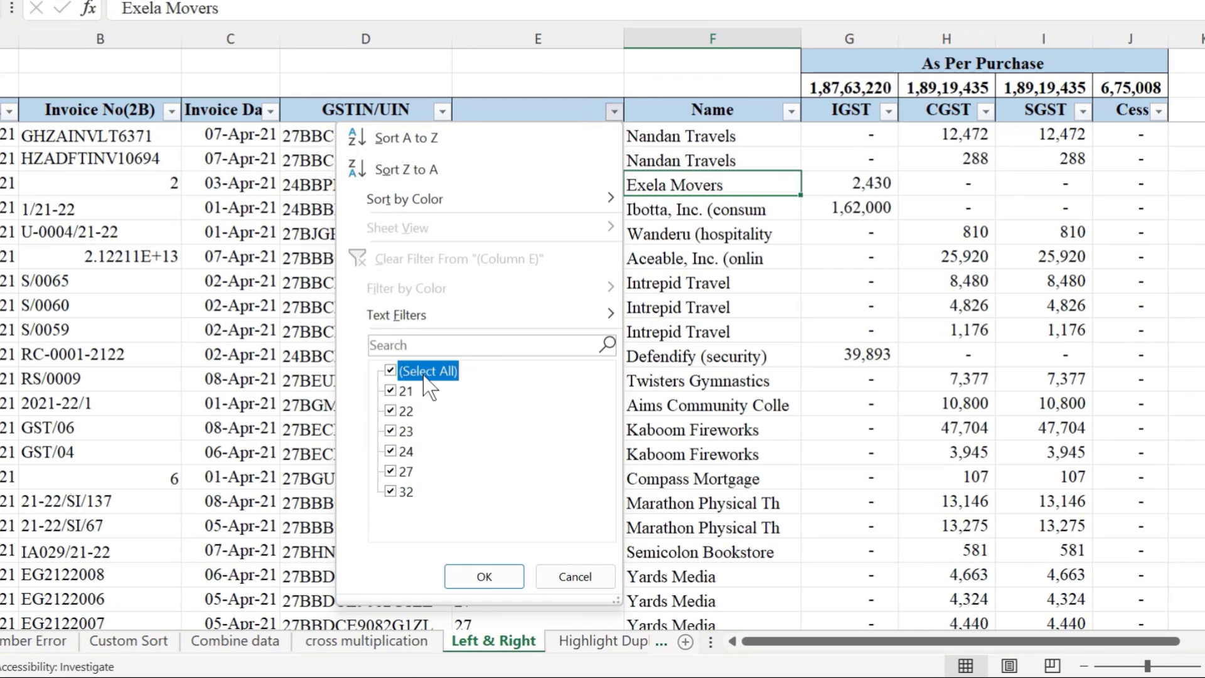
click(399, 371)
click(400, 471)
click(484, 576)
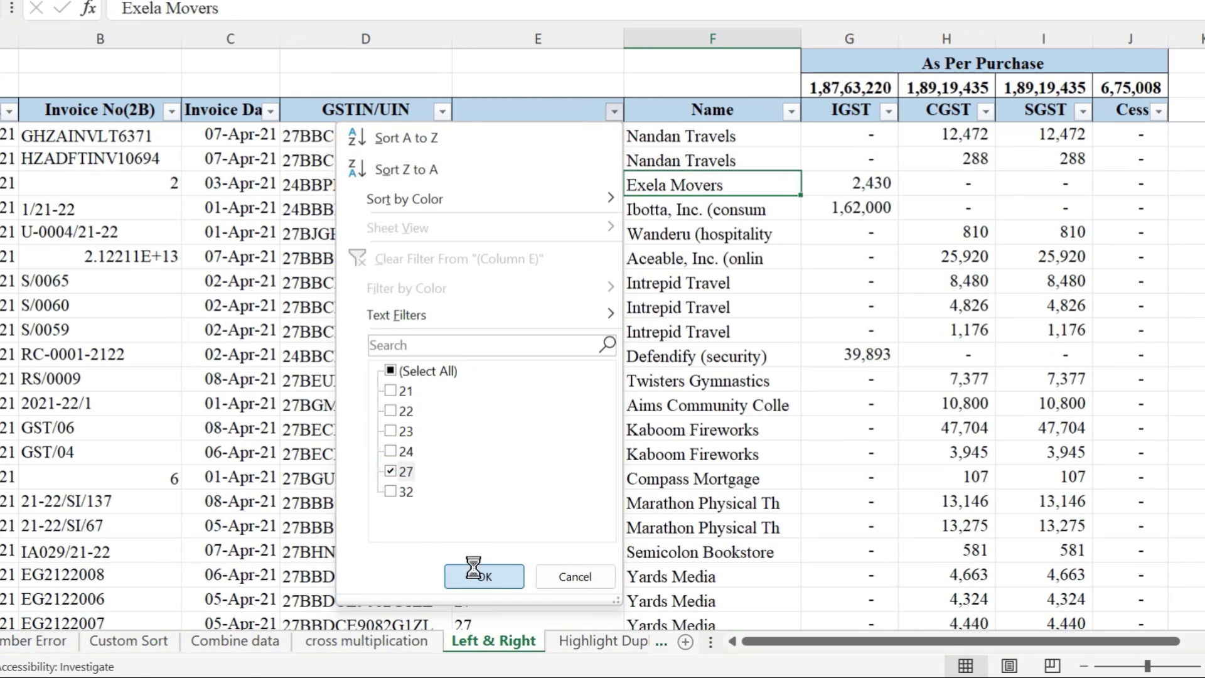
click(966, 94)
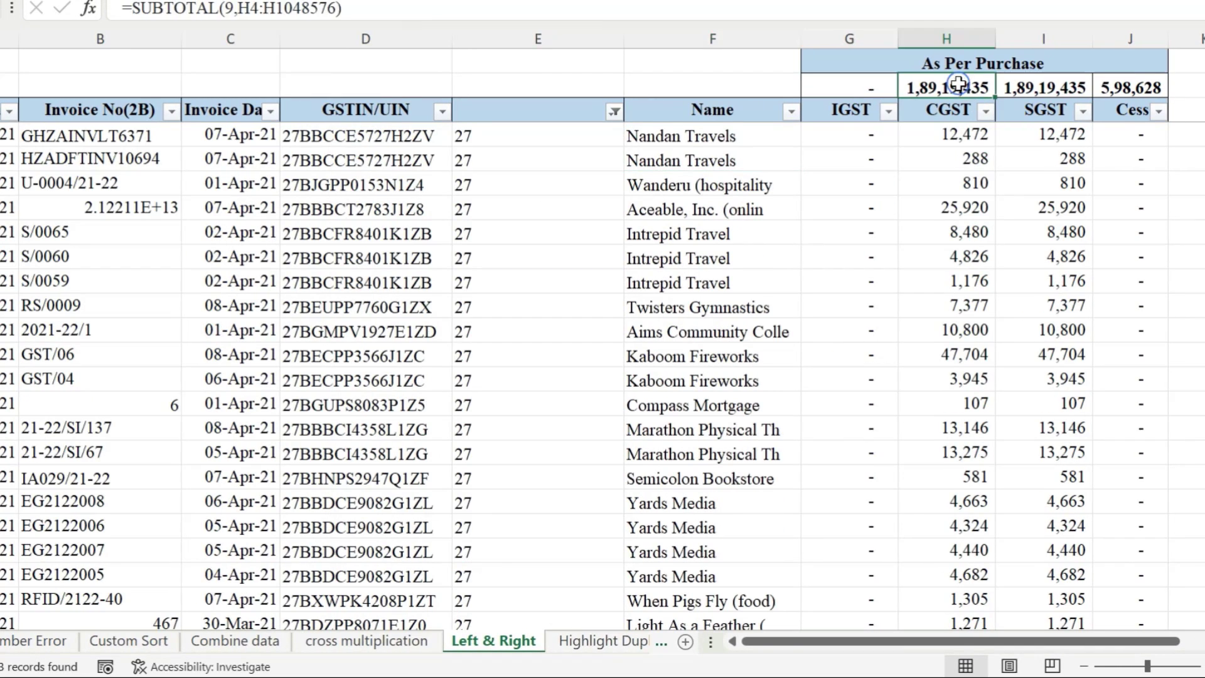
click(1060, 91)
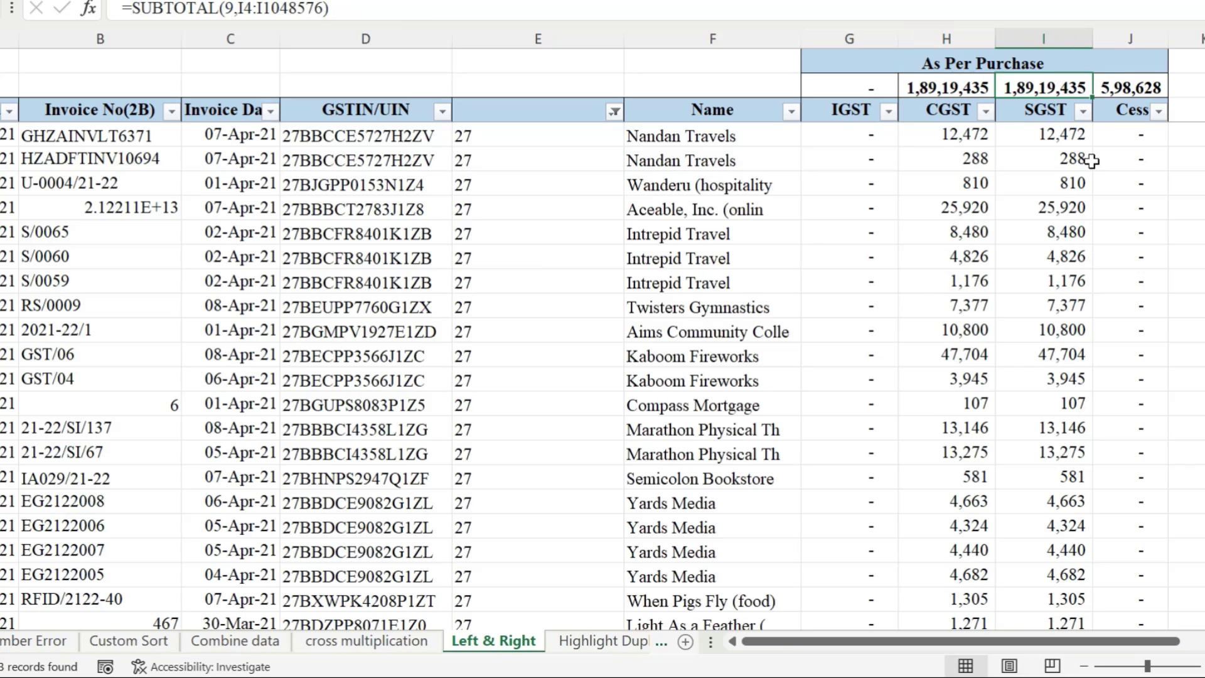
Step: Filter column E to show every state code except 27 and check the IGST amounts
click(615, 112)
click(390, 372)
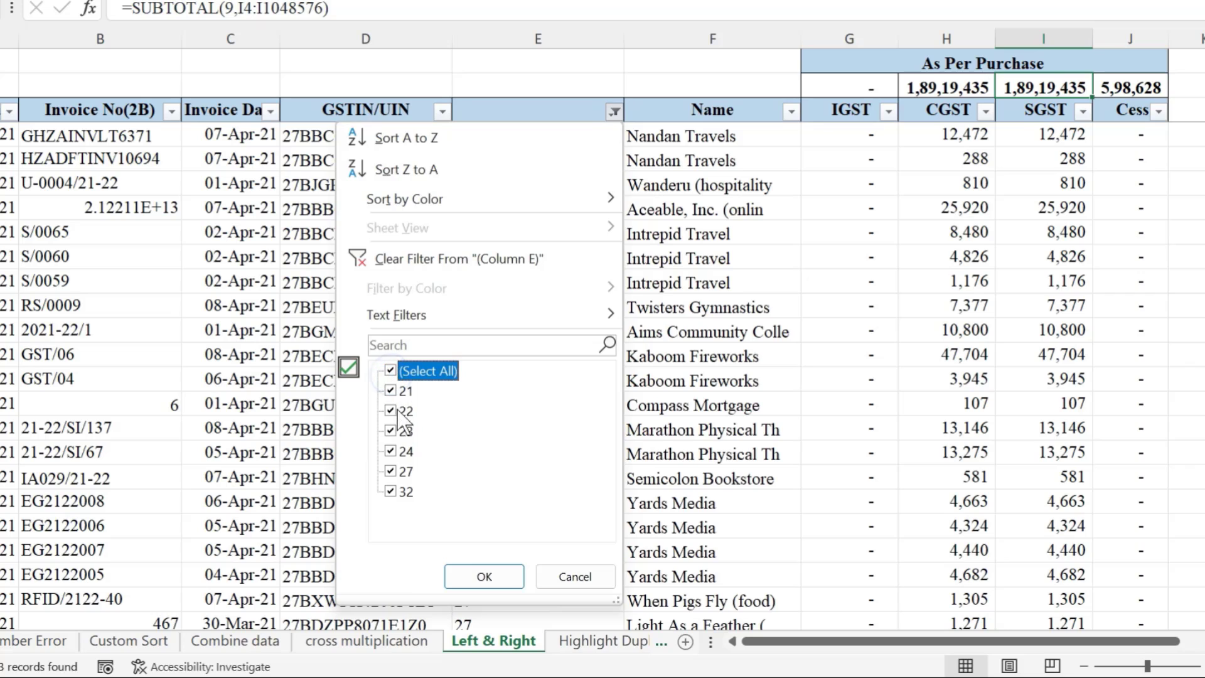
click(390, 471)
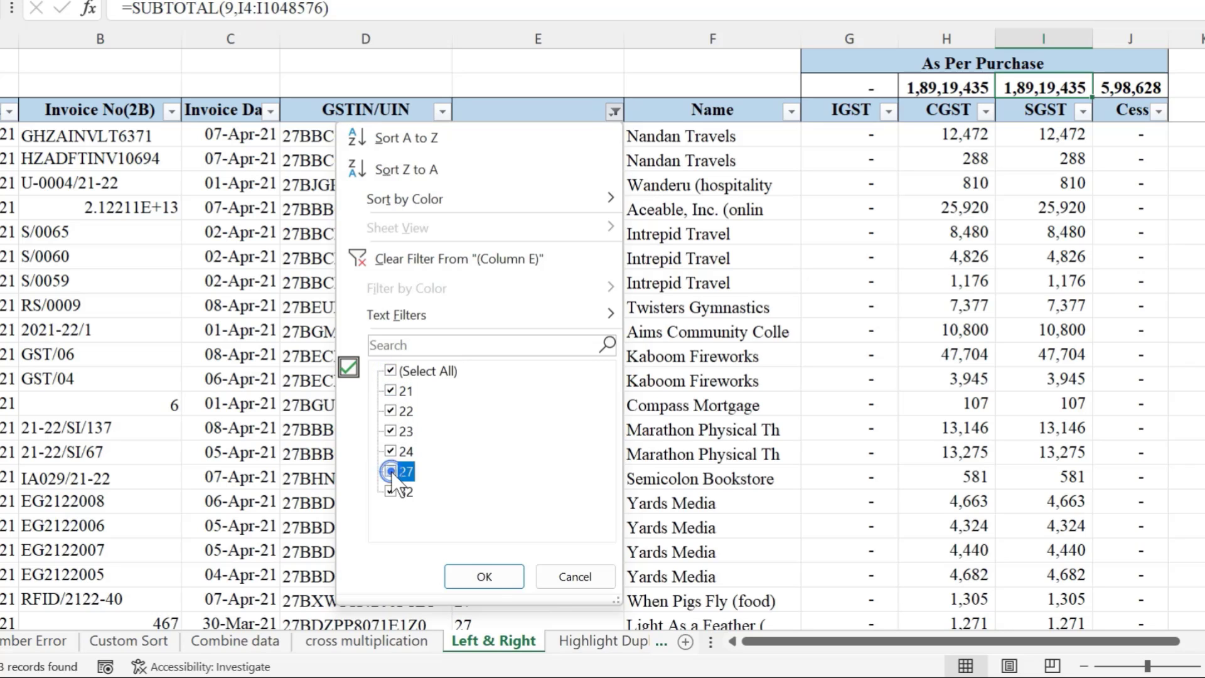
click(484, 576)
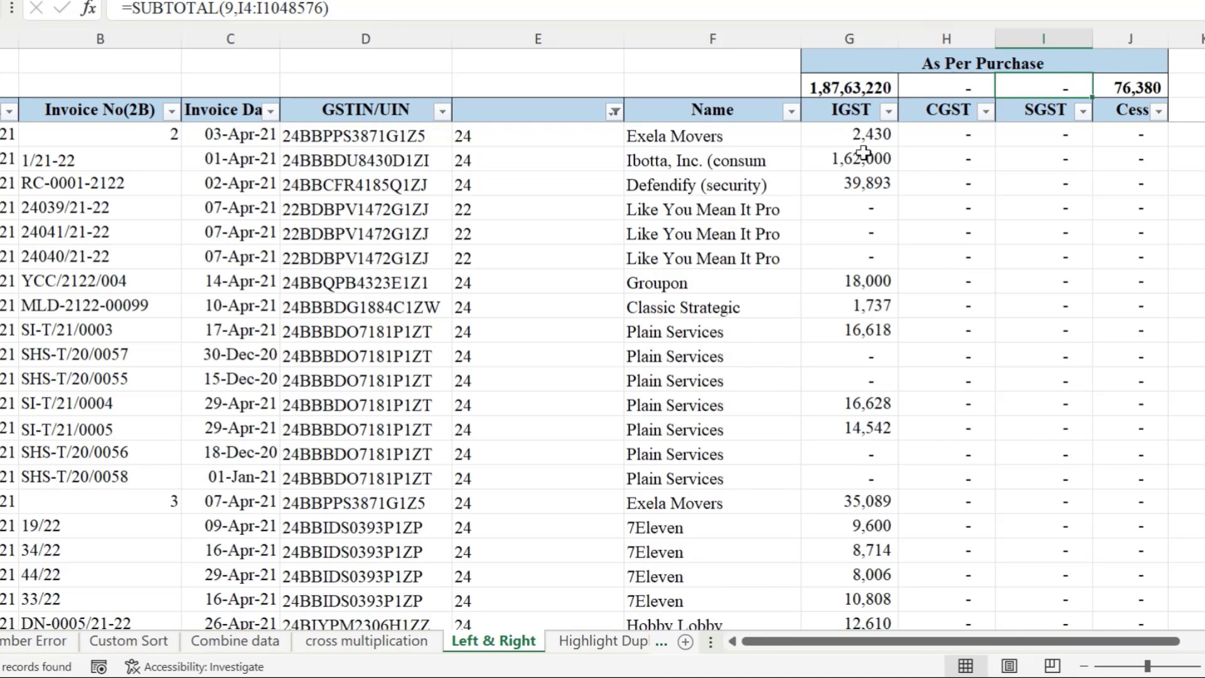
drag(869, 129, 856, 216)
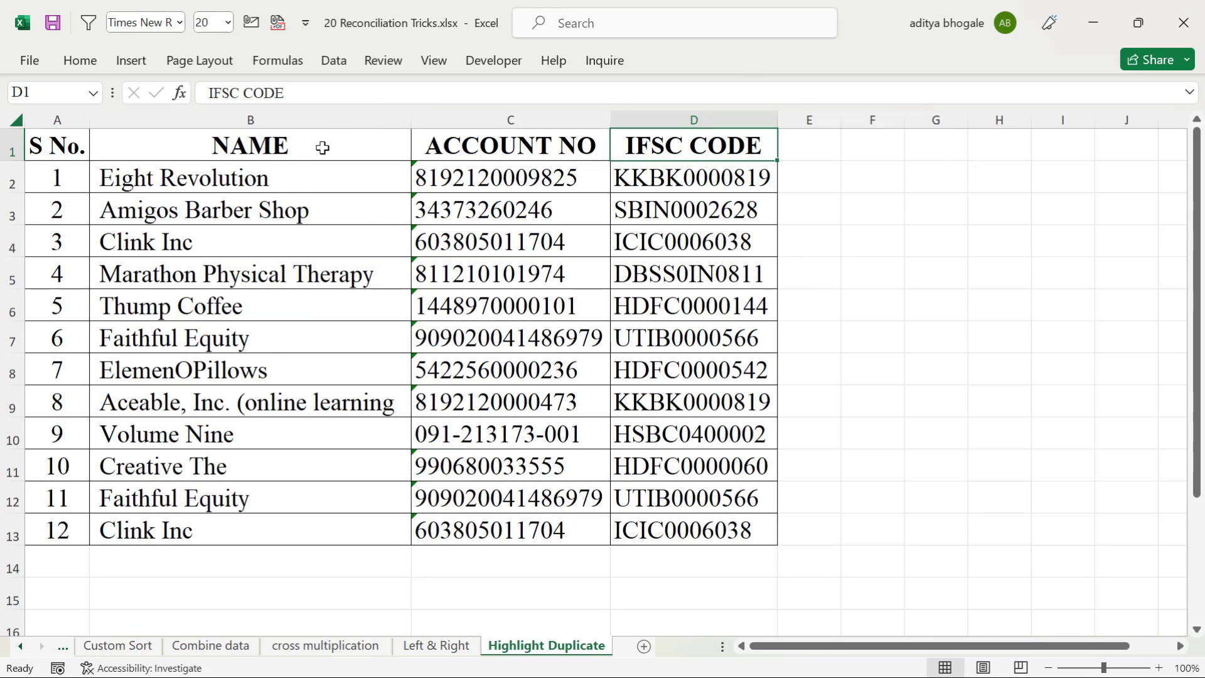
Step: Highlight duplicate values in the ACCOUNT NO column of the Highlight Duplicate sheet with Light Red Fill with Dark Red Text
drag(322, 144, 295, 239)
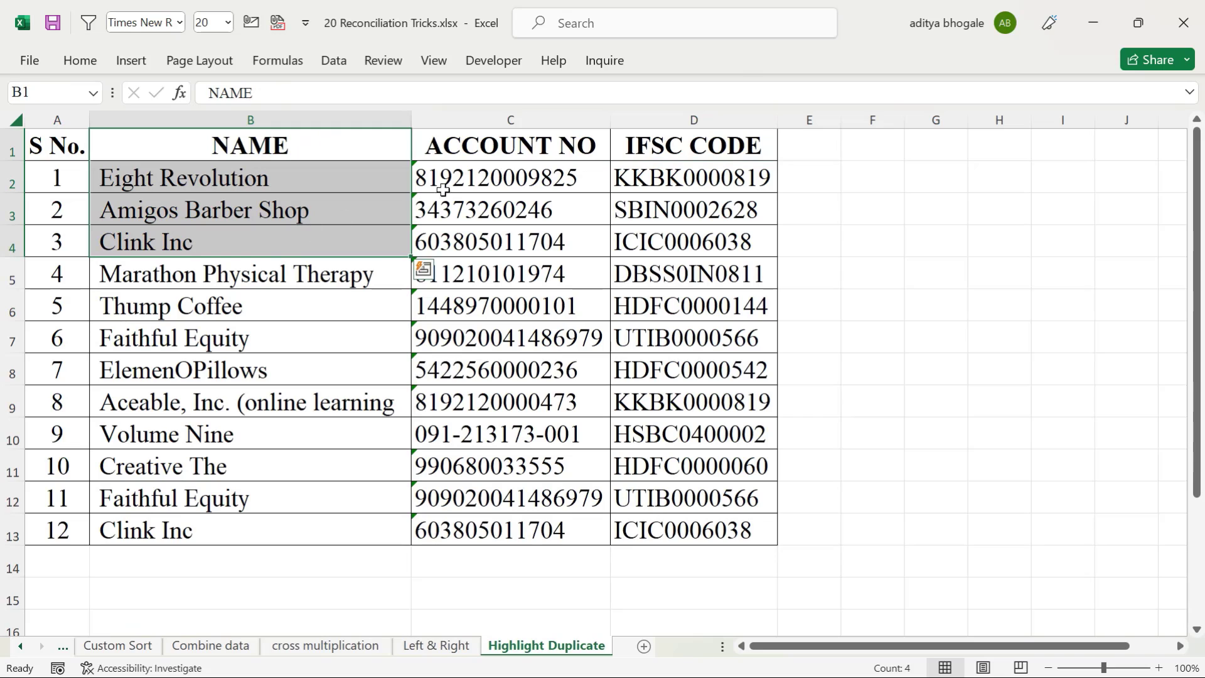
drag(491, 150, 490, 197)
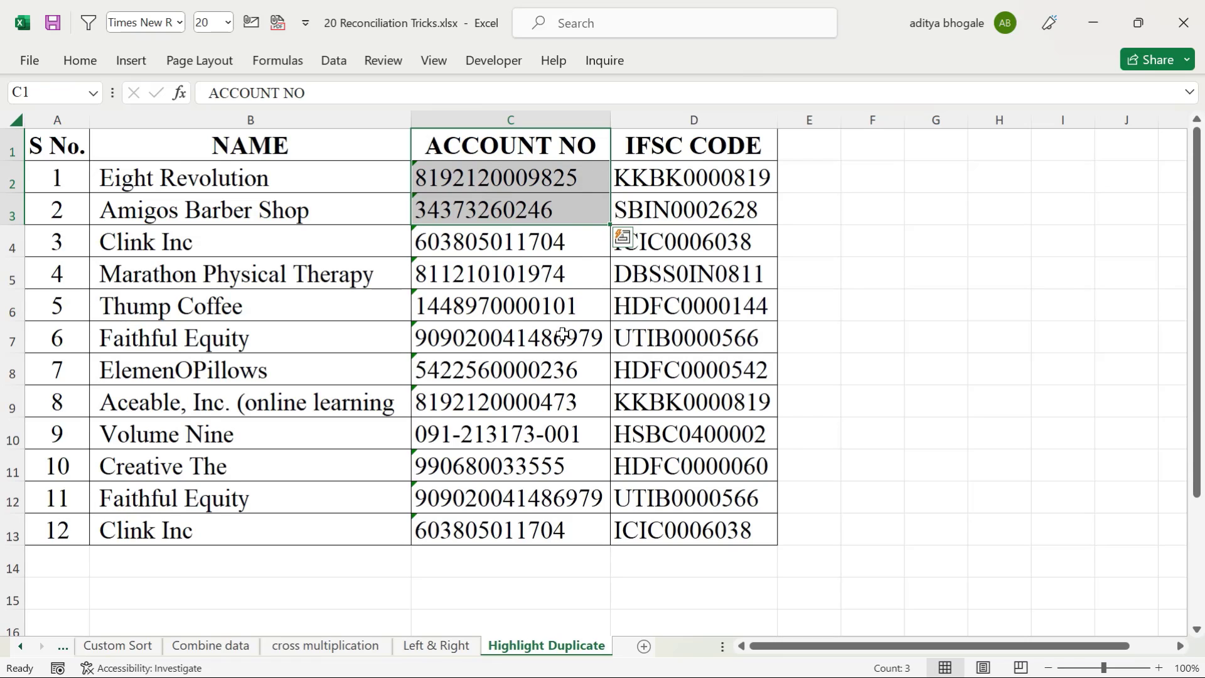
click(535, 119)
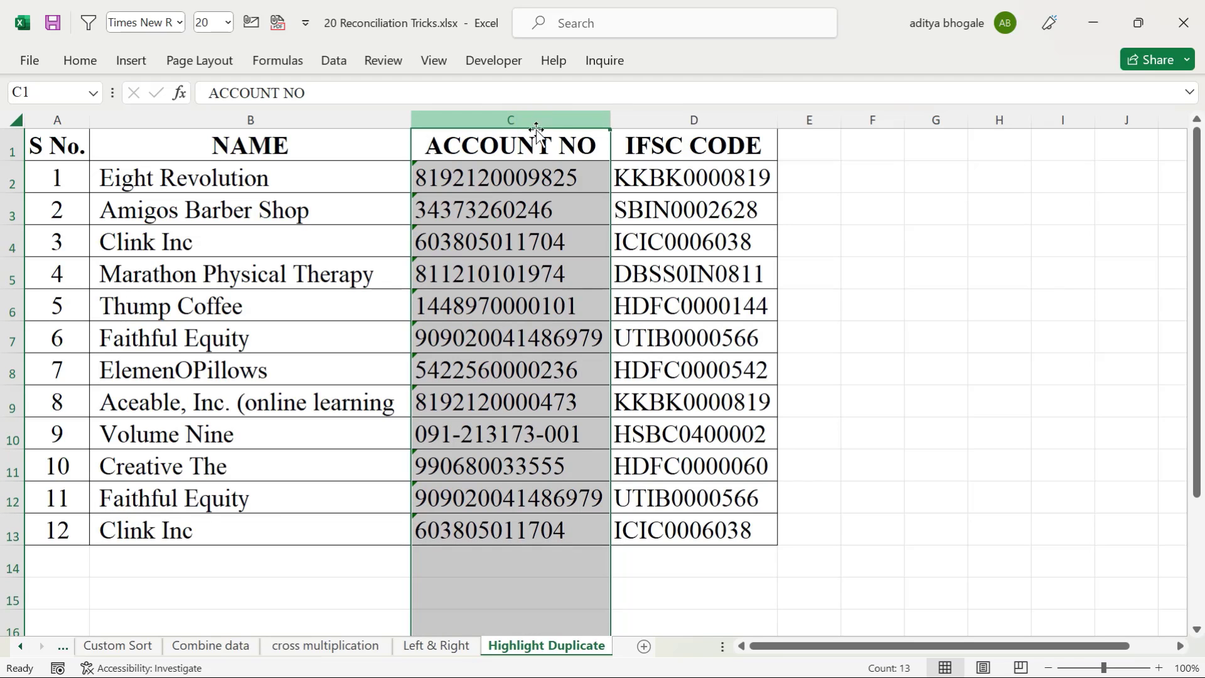
click(84, 64)
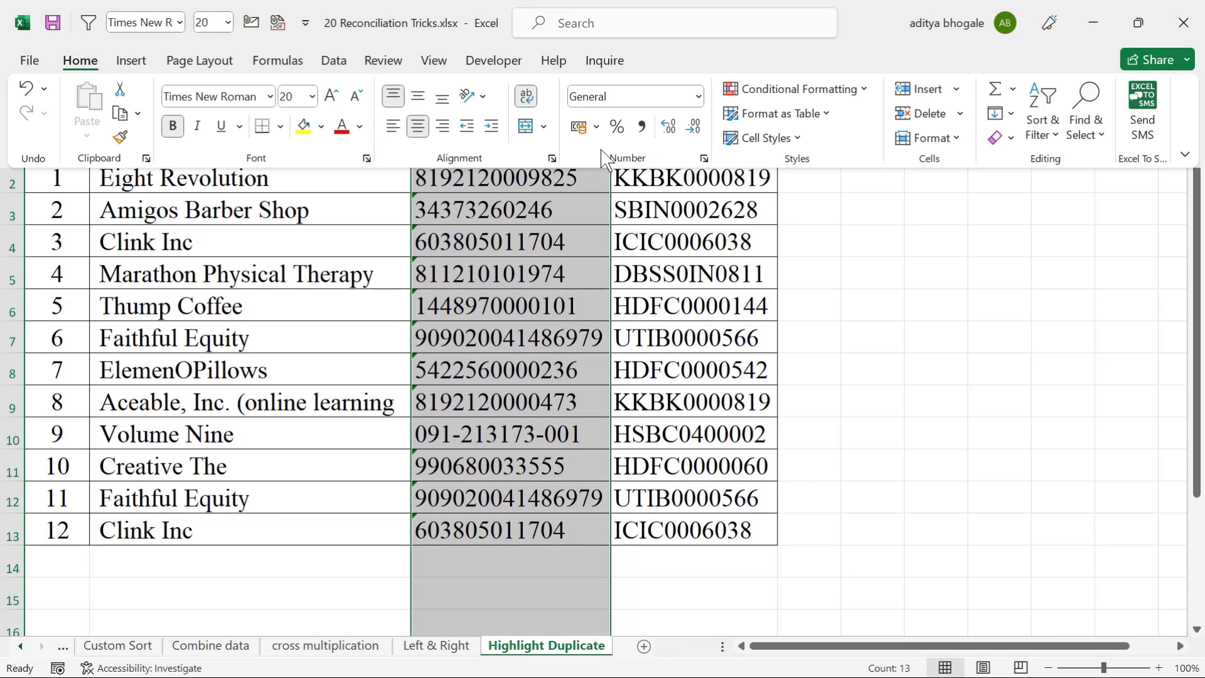
click(810, 87)
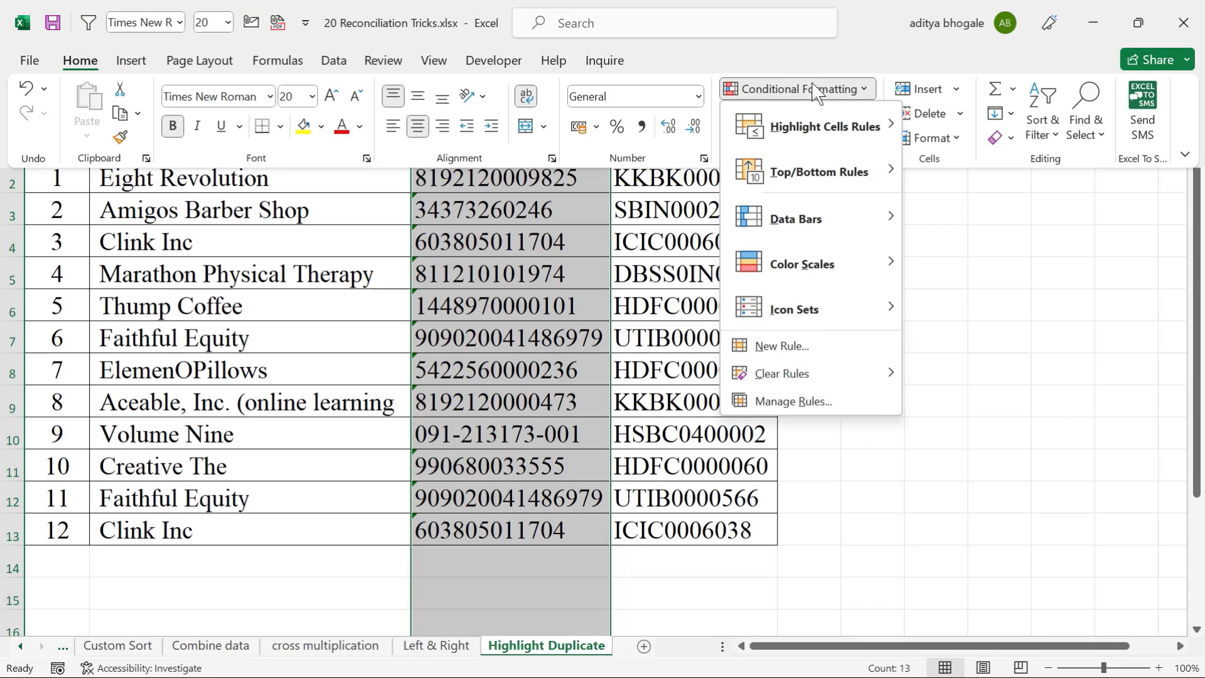
click(830, 121)
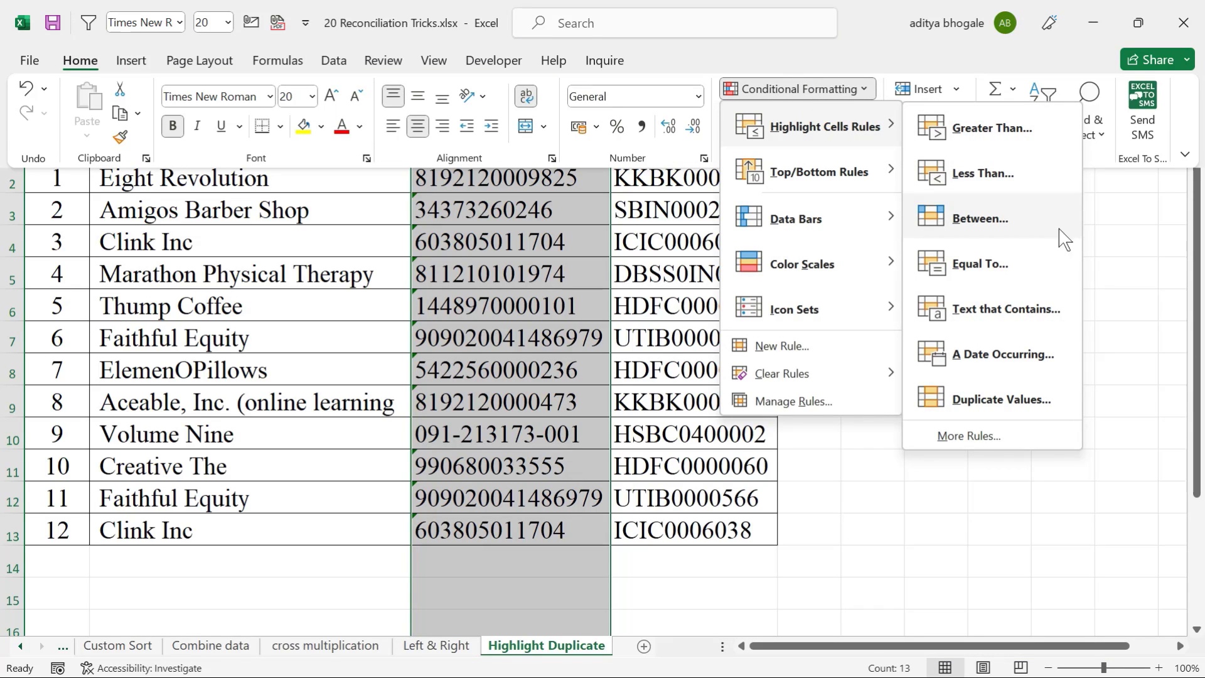
click(1038, 407)
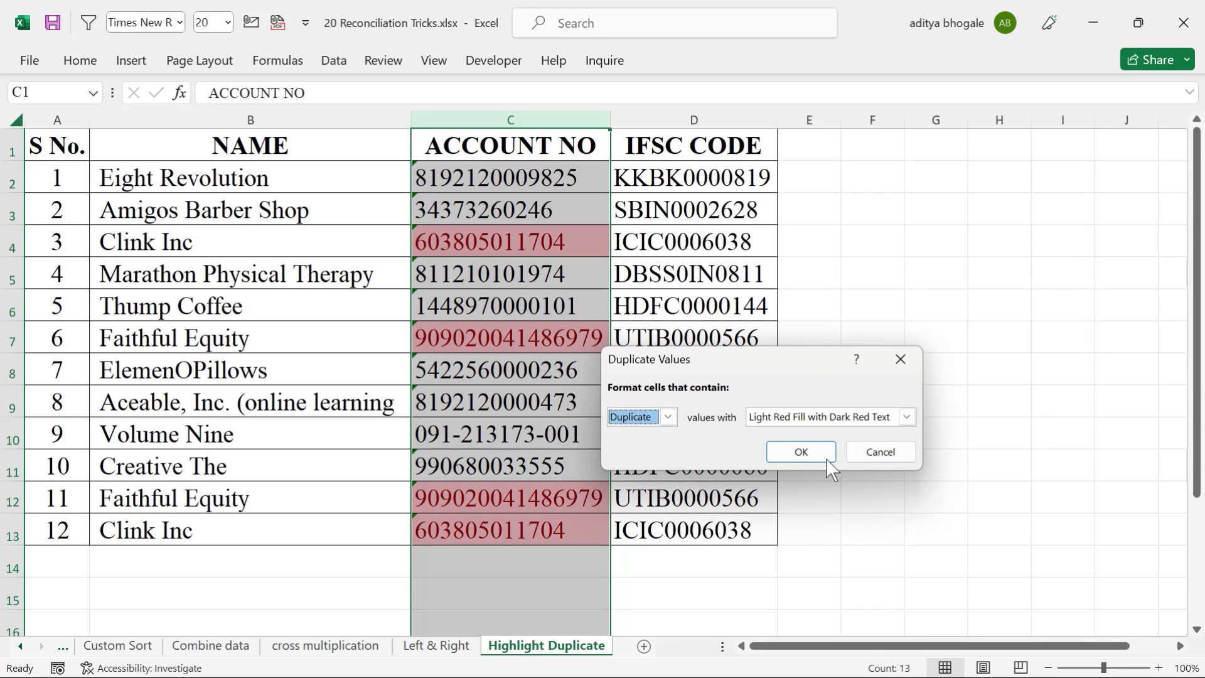
click(812, 455)
click(693, 434)
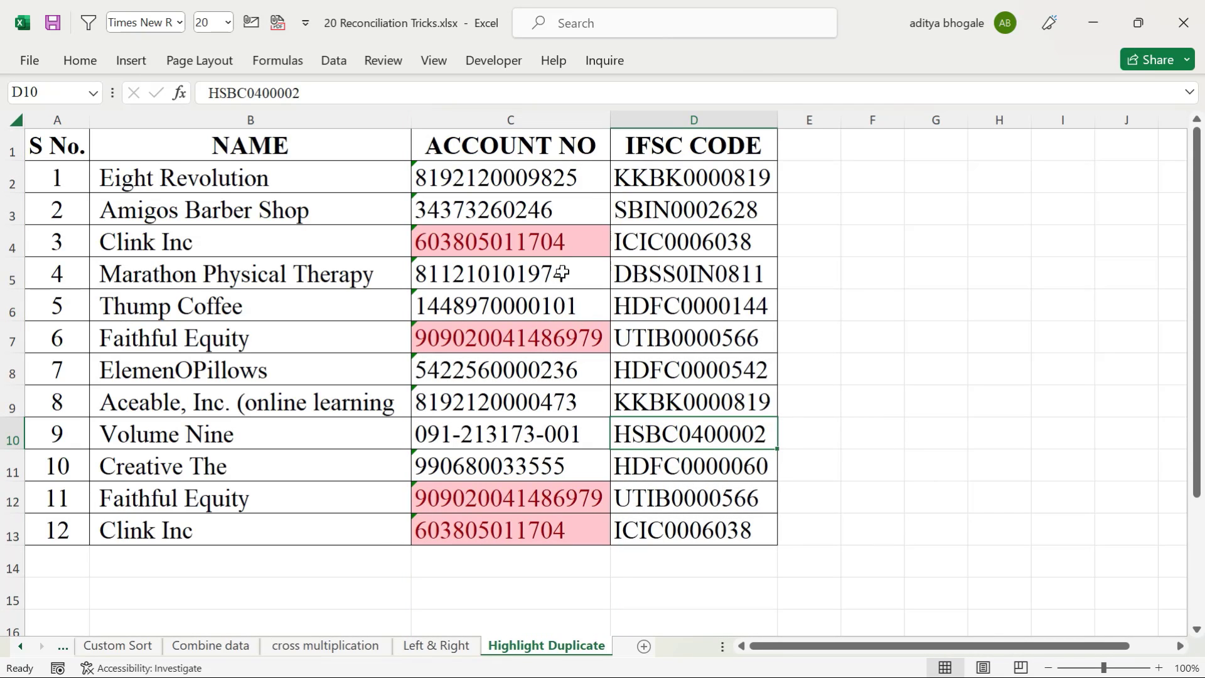
click(504, 235)
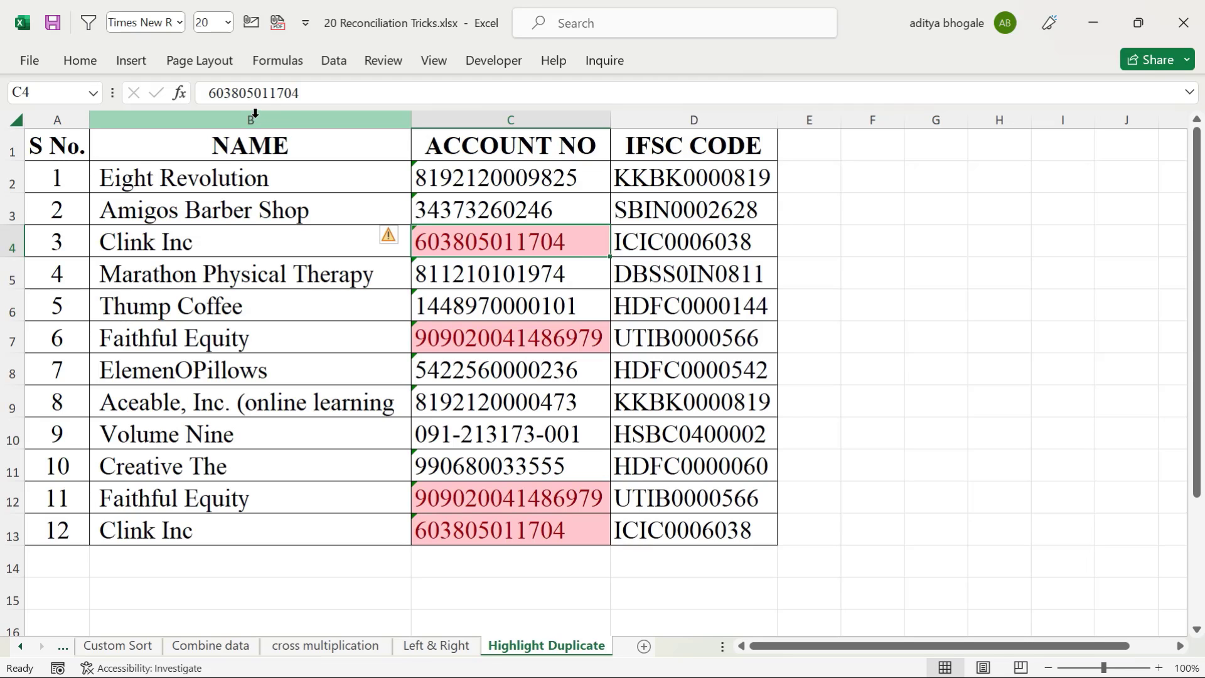
Step: Highlight duplicate values in the NAME column with Light Red Fill with Dark Red Text and compare the Clink Inc entries
click(254, 114)
click(80, 60)
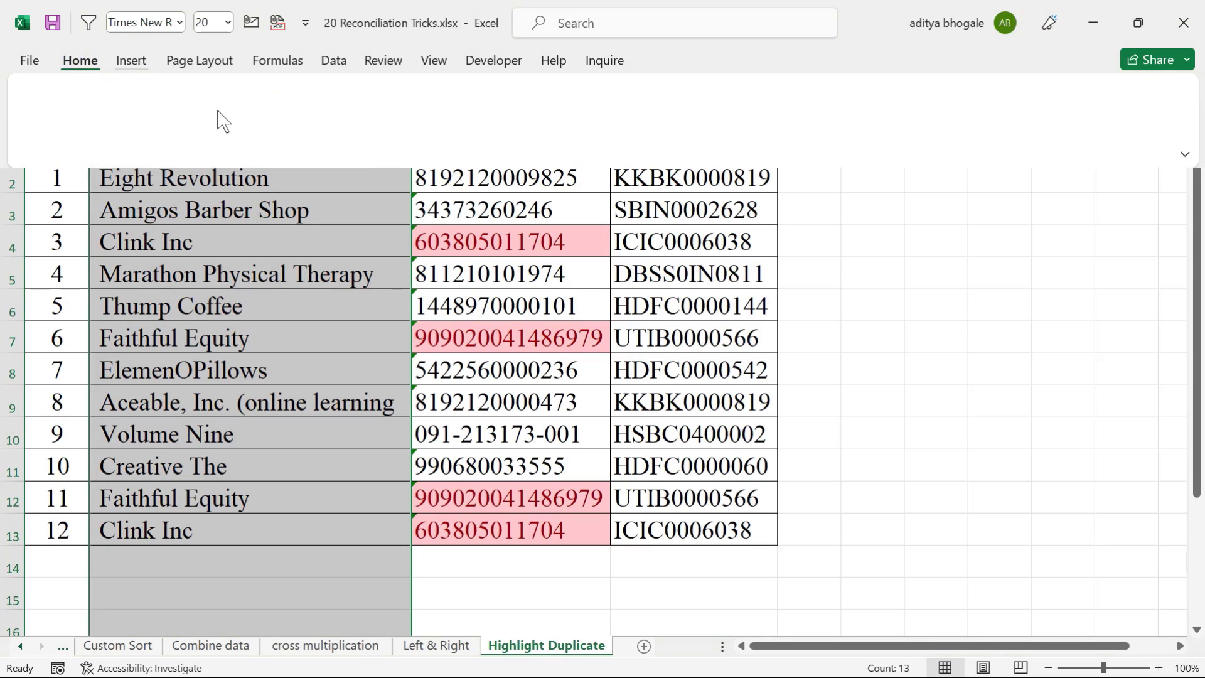
click(794, 89)
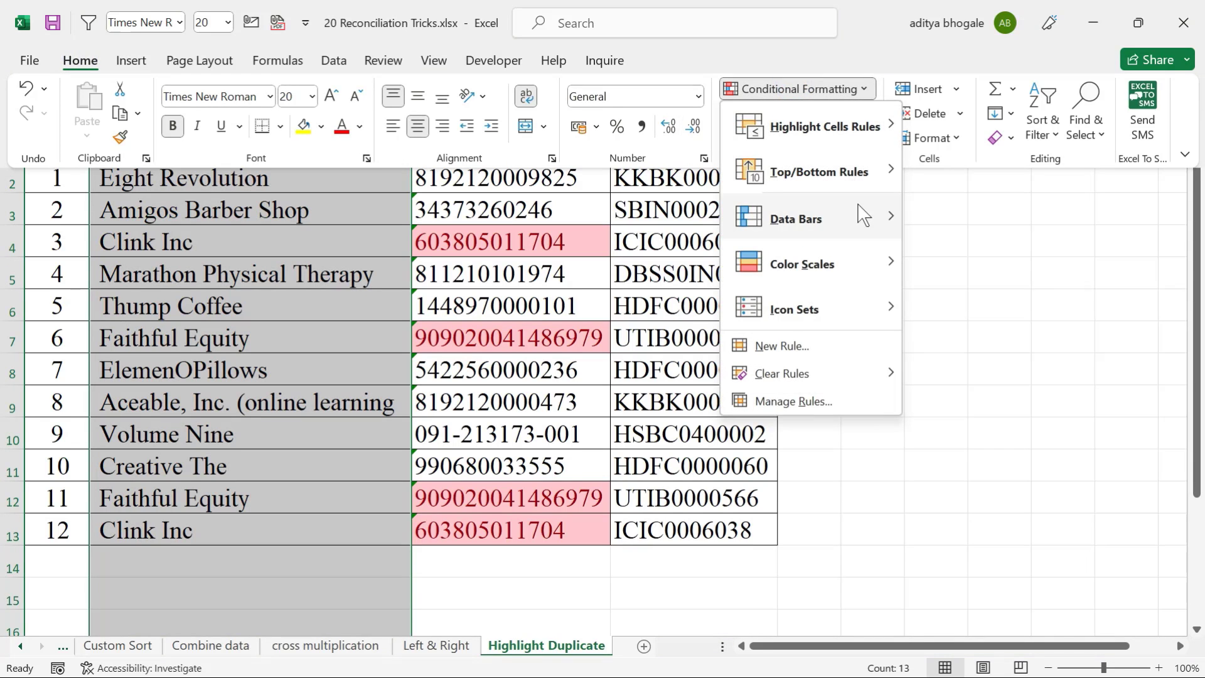
mouse_move(823, 115)
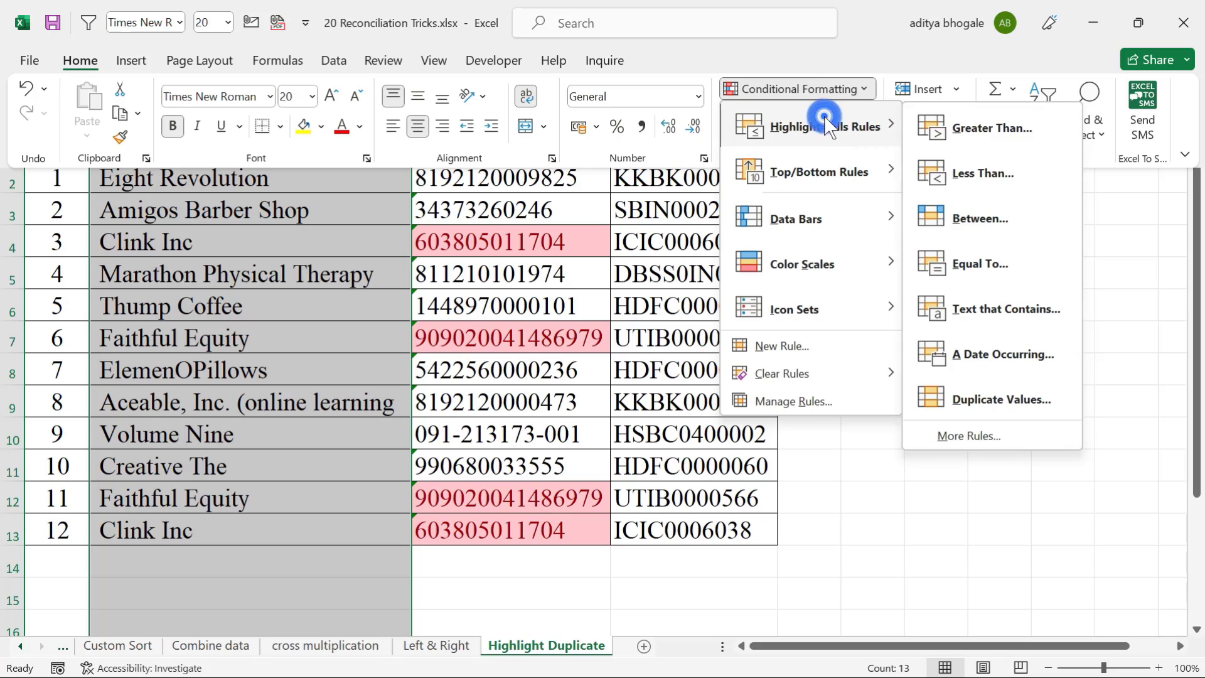
click(1017, 400)
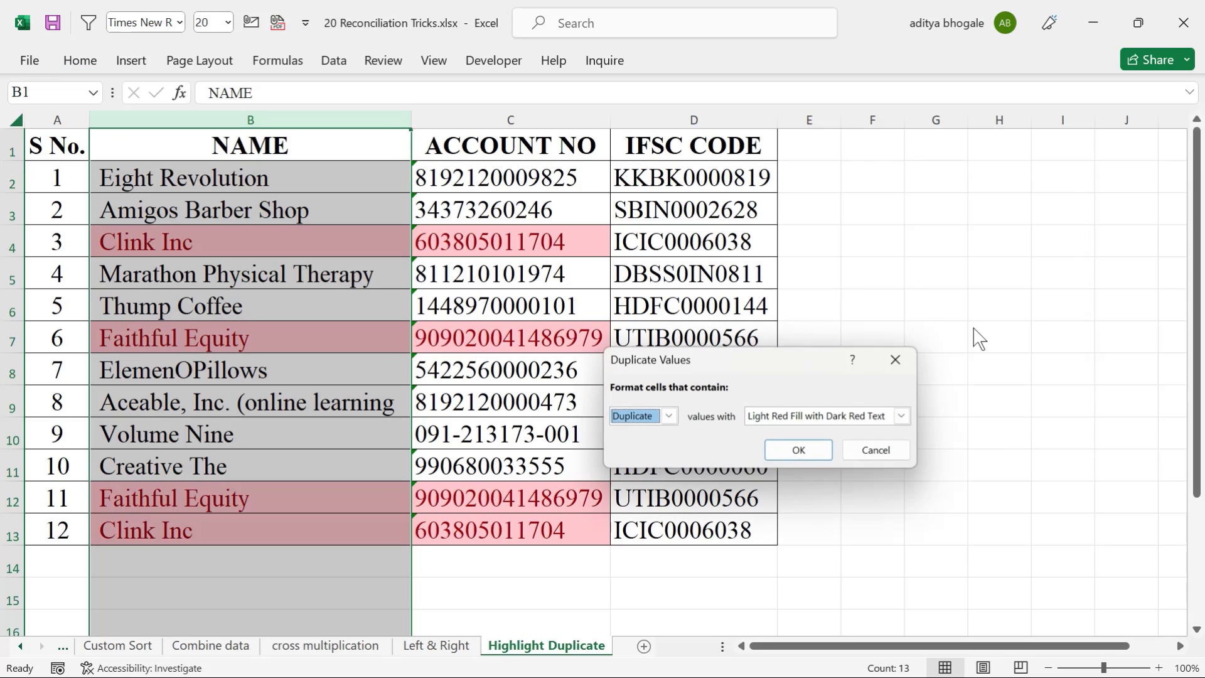
click(797, 456)
click(344, 404)
click(211, 238)
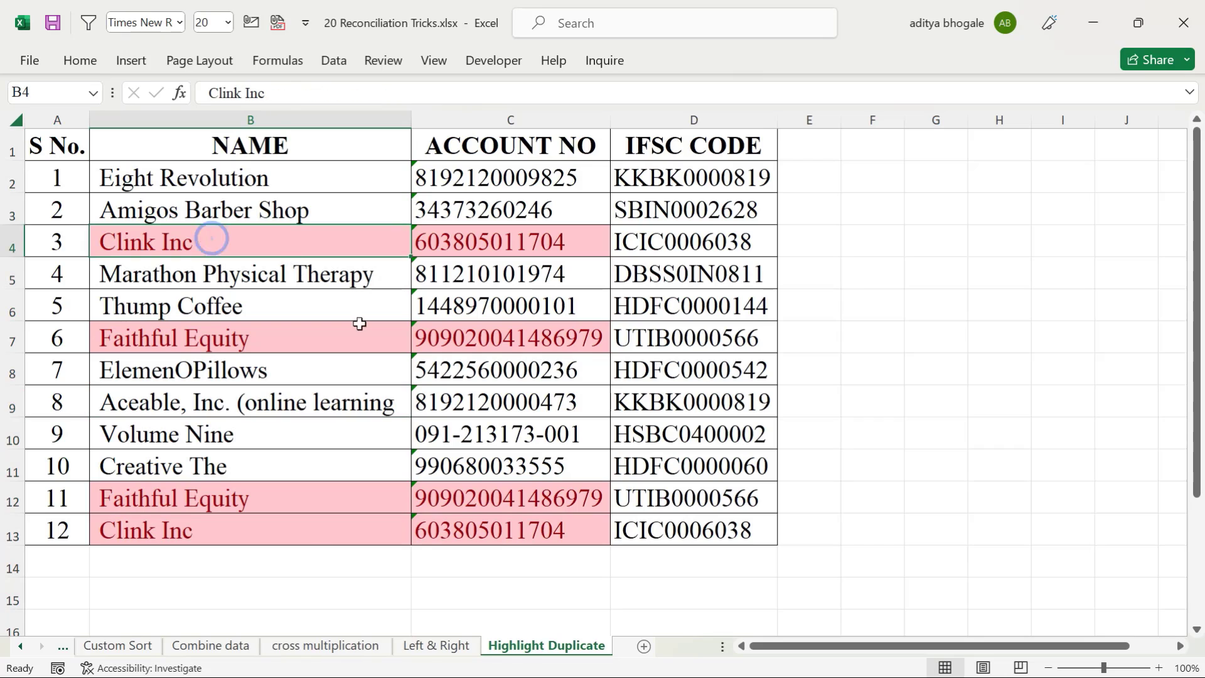
ctrl+click(247, 526)
click(314, 434)
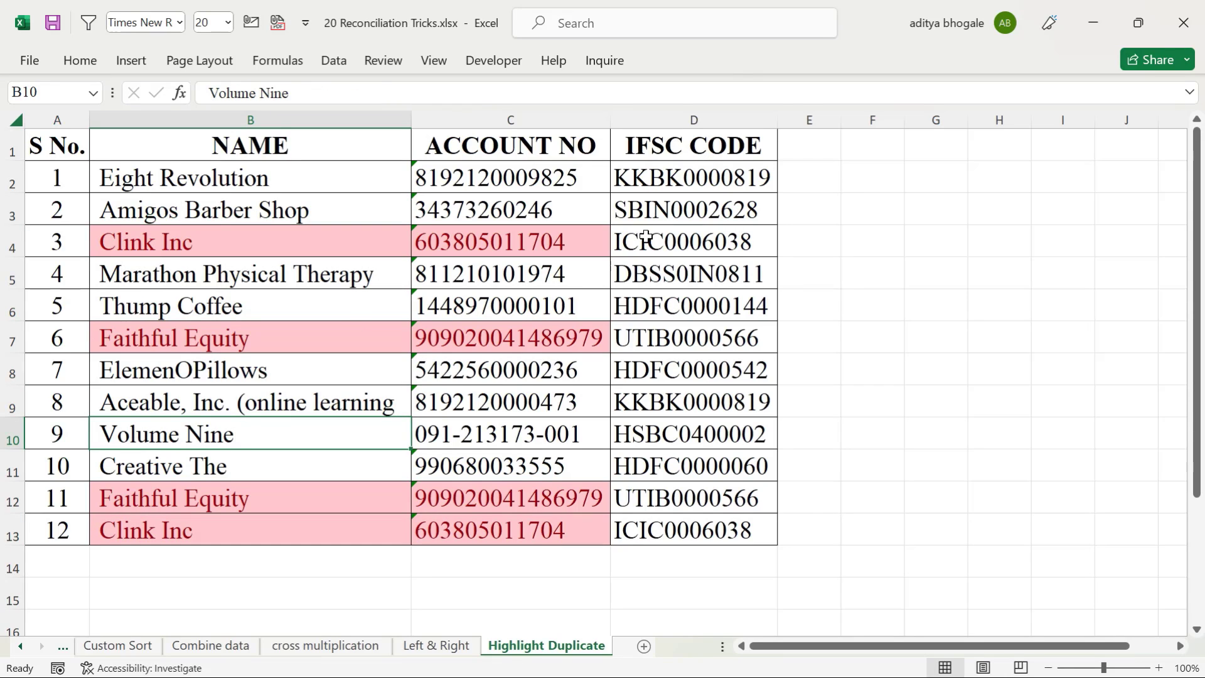
Step: Highlight unique values in the IFSC CODE column with Green Fill with Dark Green Text and check the unique and repeated codes
click(695, 120)
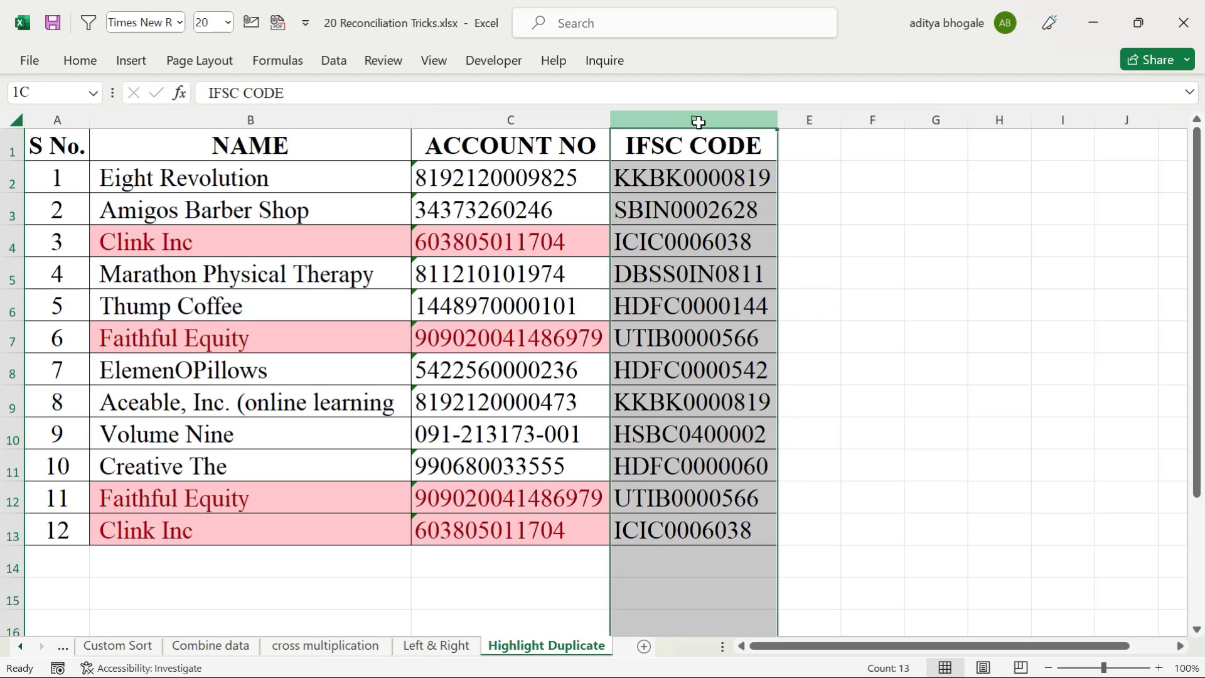
click(80, 61)
click(814, 91)
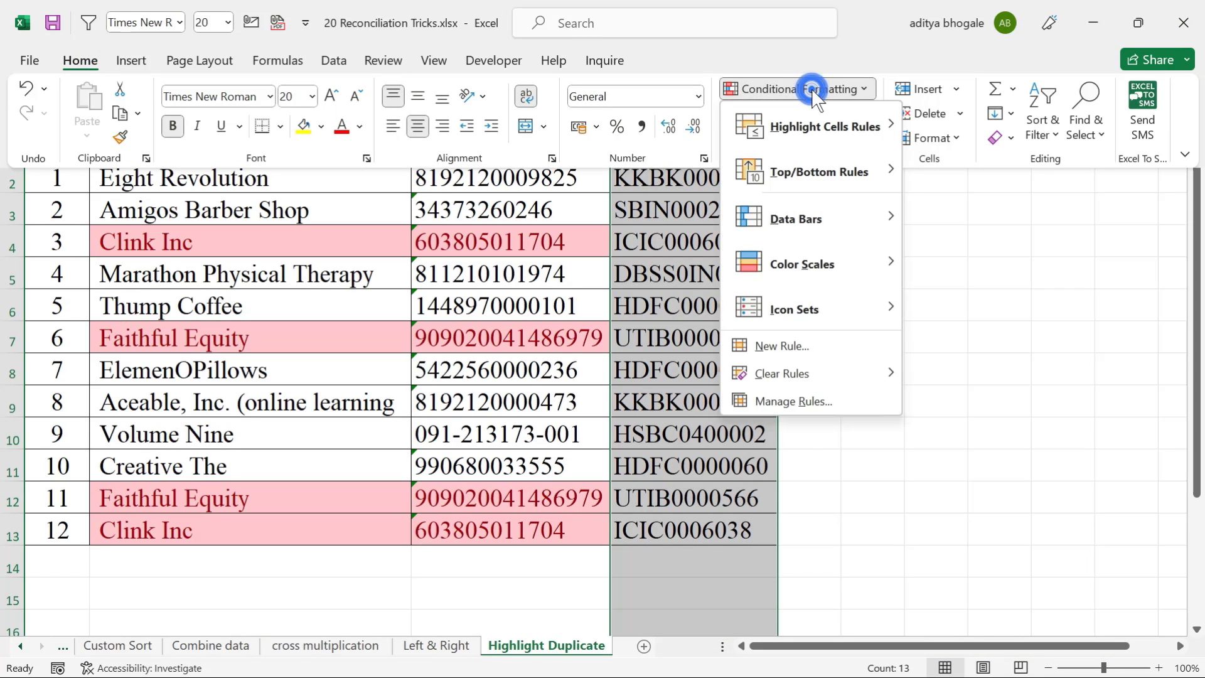
mouse_move(813, 125)
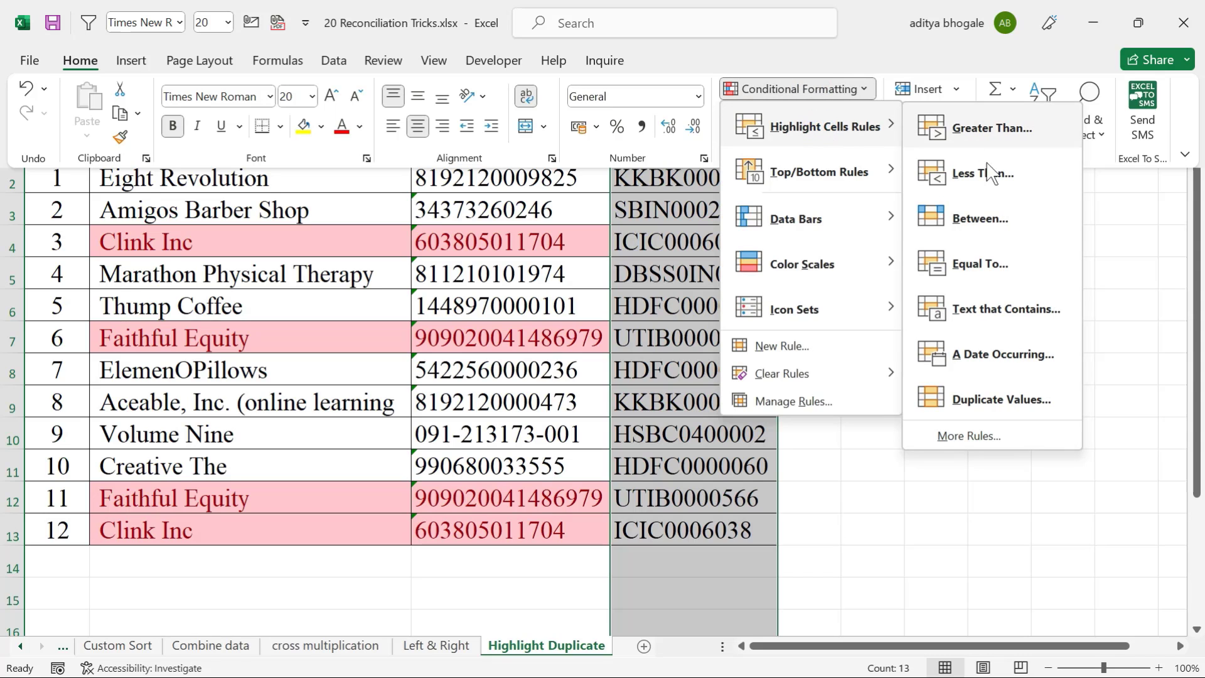
click(1017, 405)
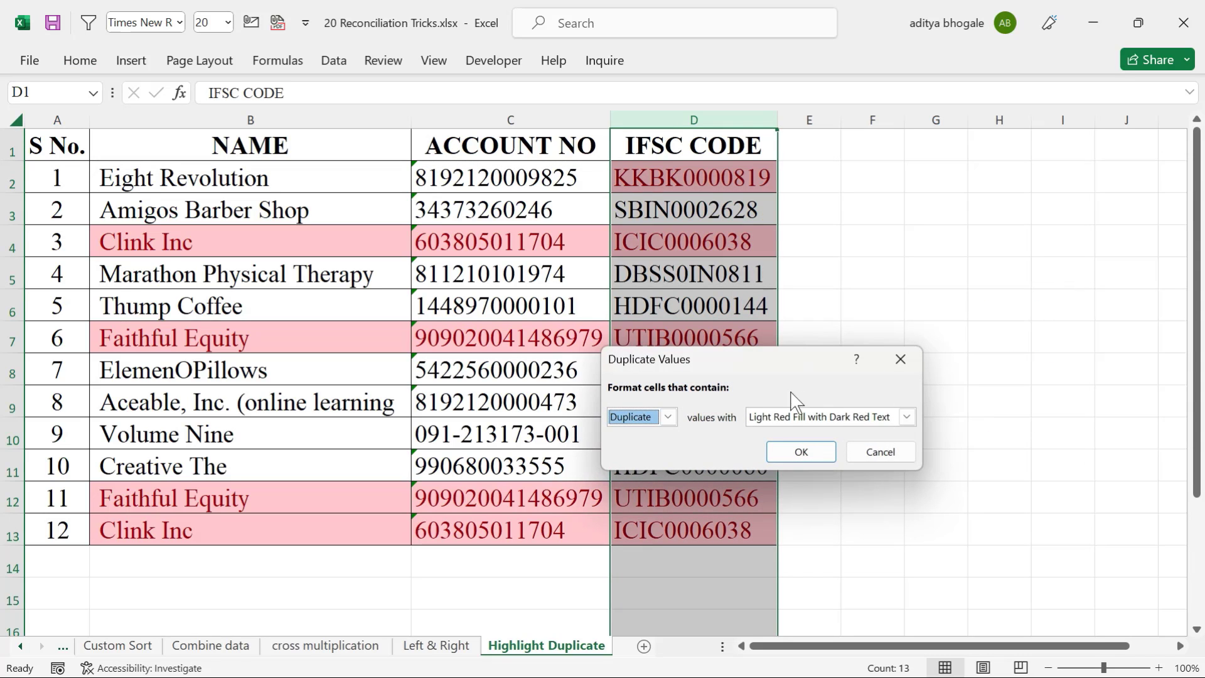
click(669, 417)
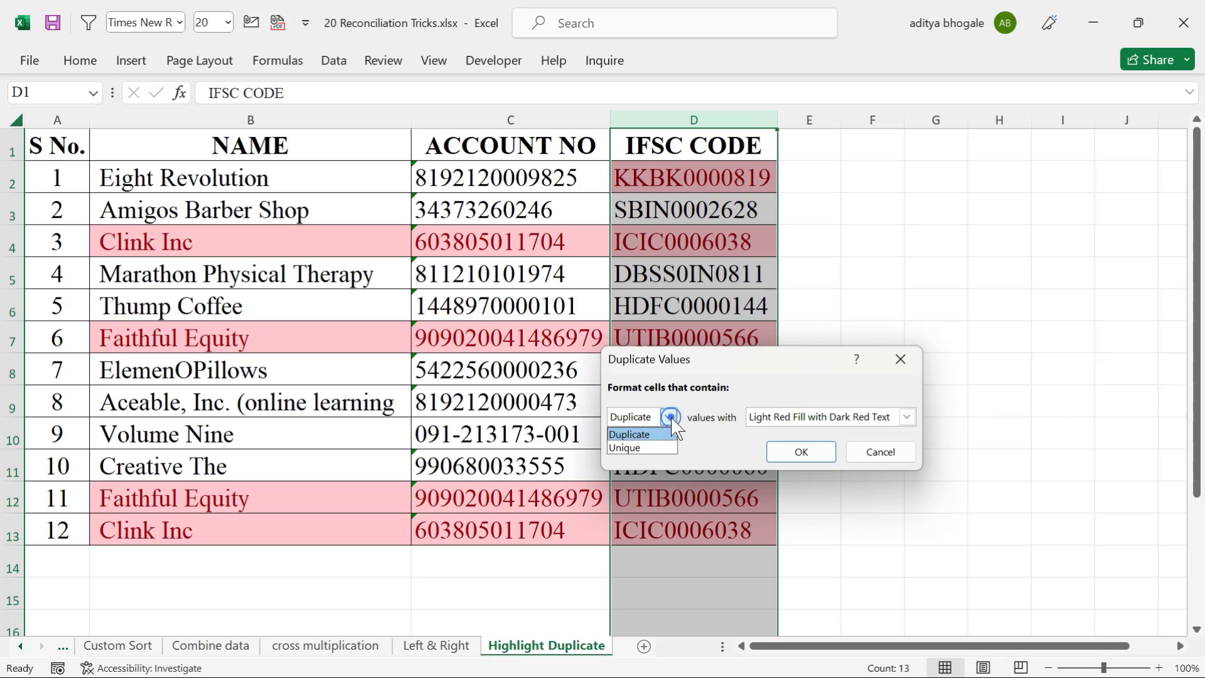
click(632, 447)
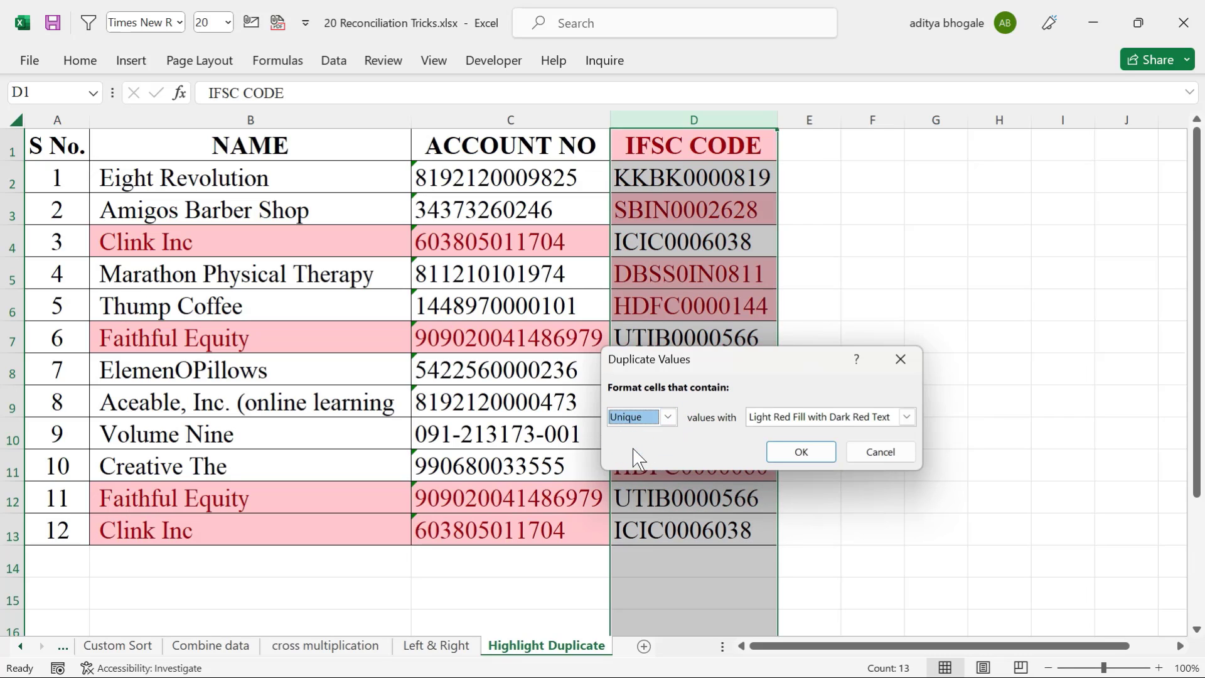
click(906, 416)
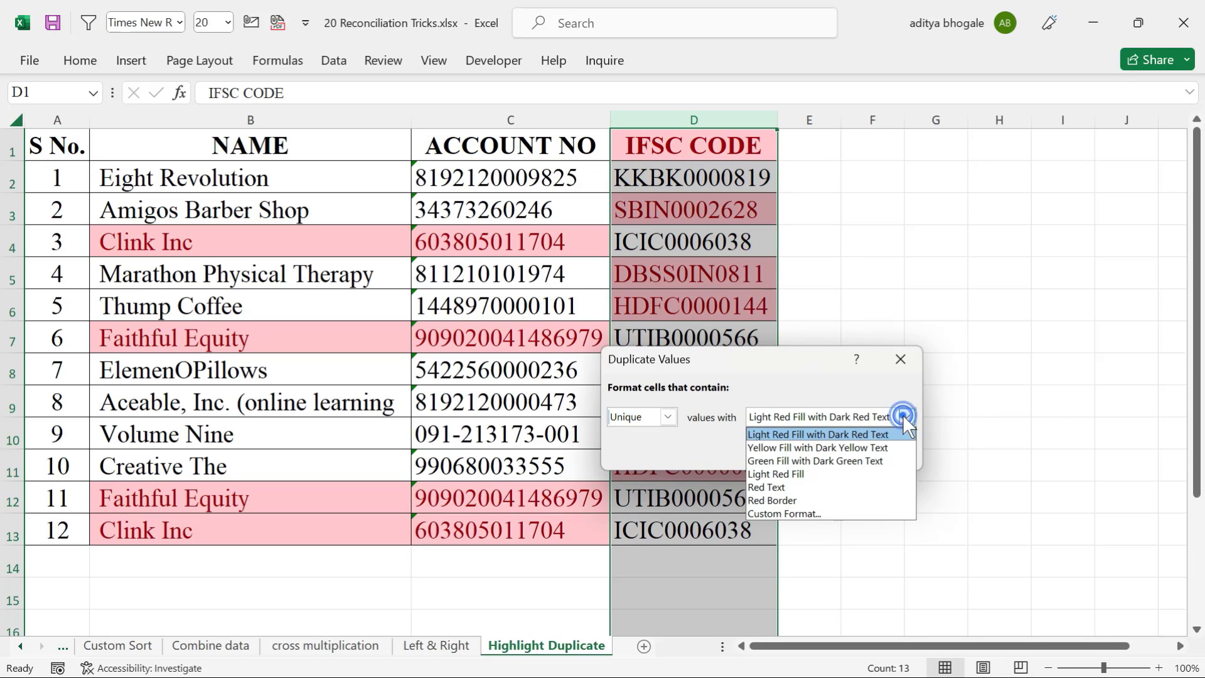
click(835, 460)
click(803, 454)
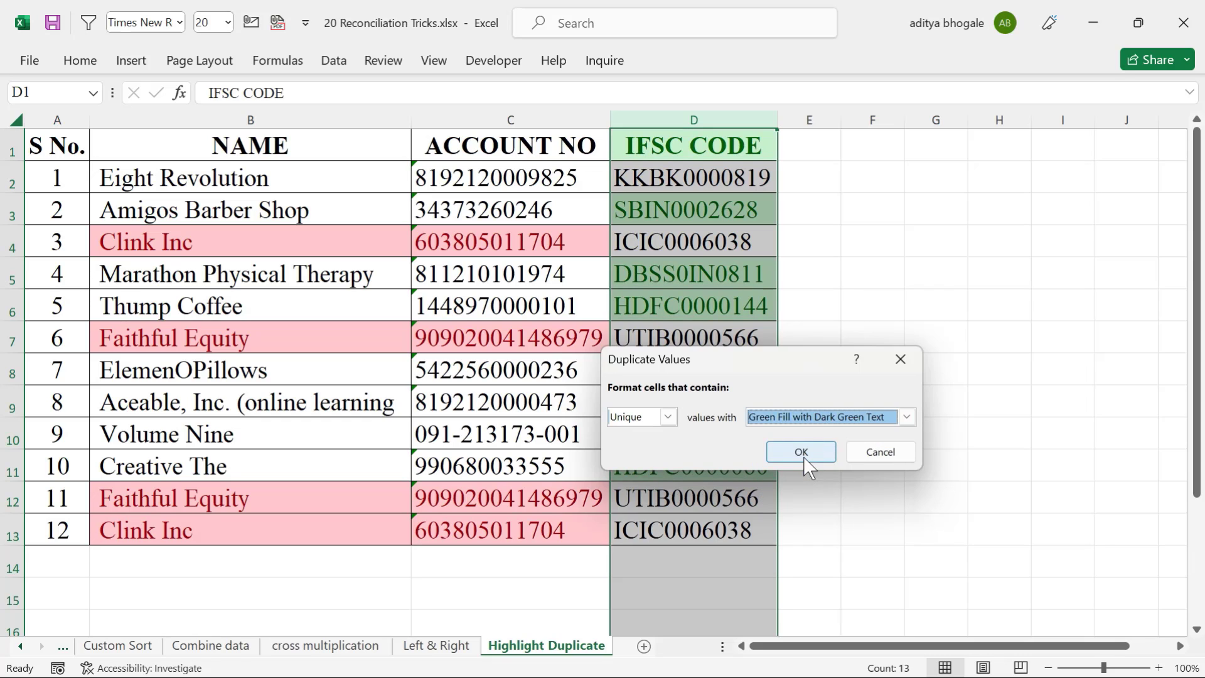
click(802, 453)
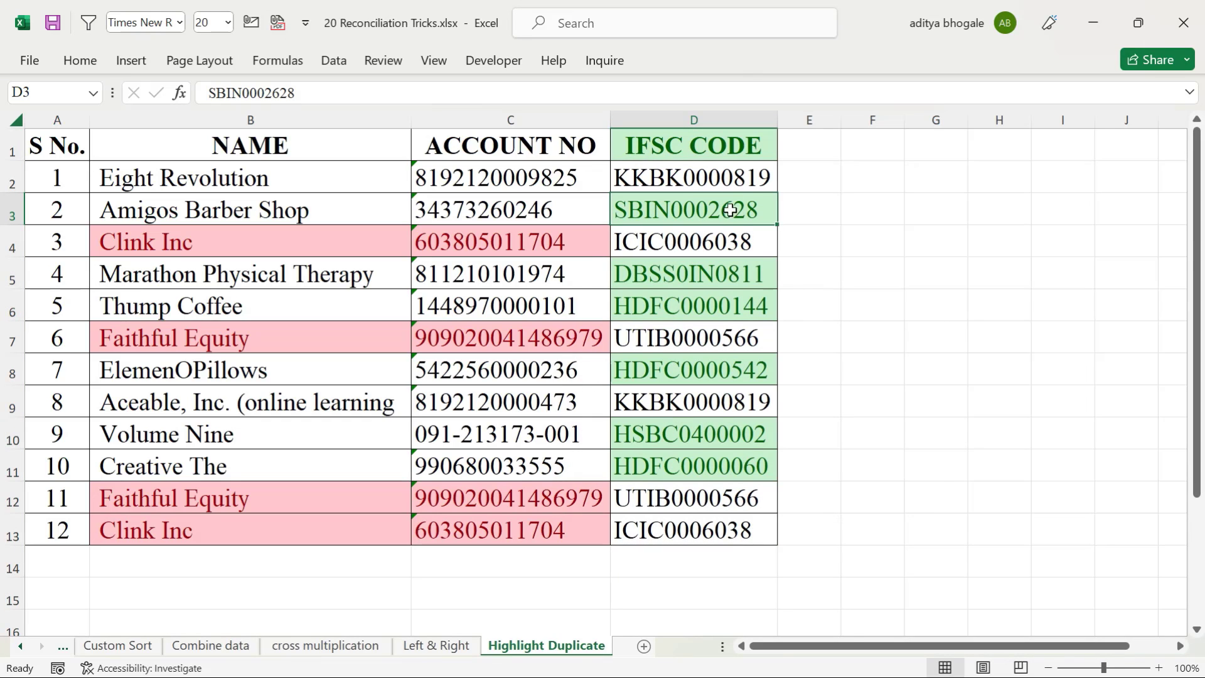
click(738, 282)
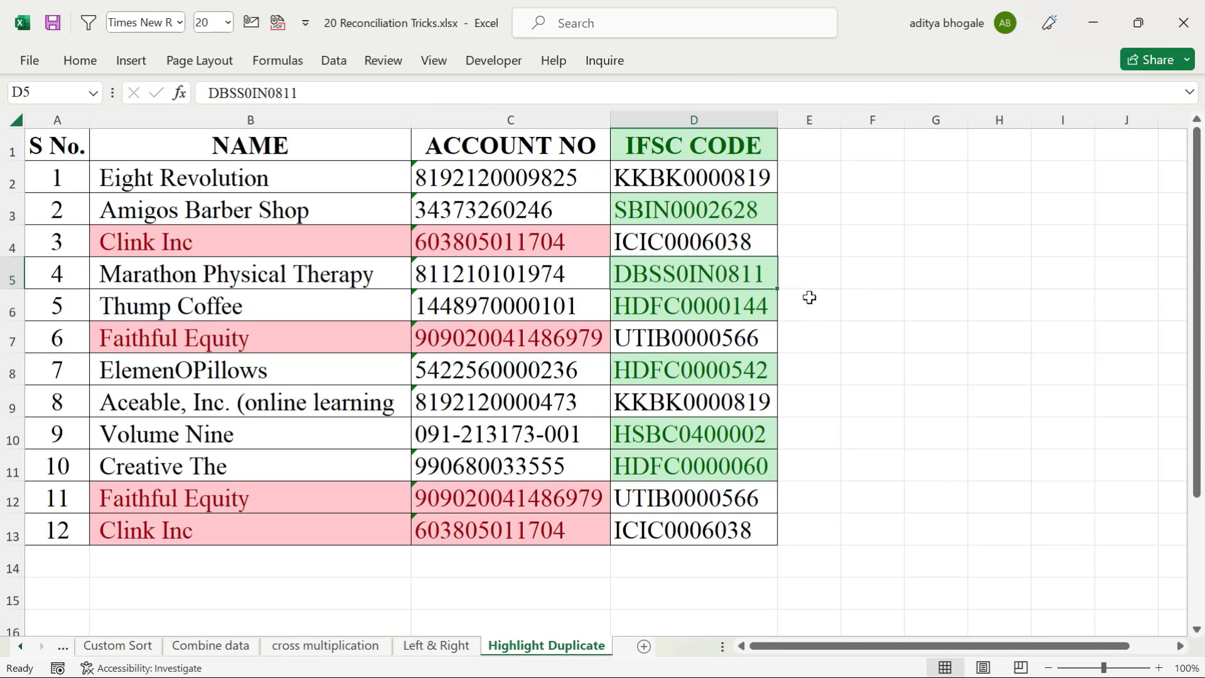
click(703, 170)
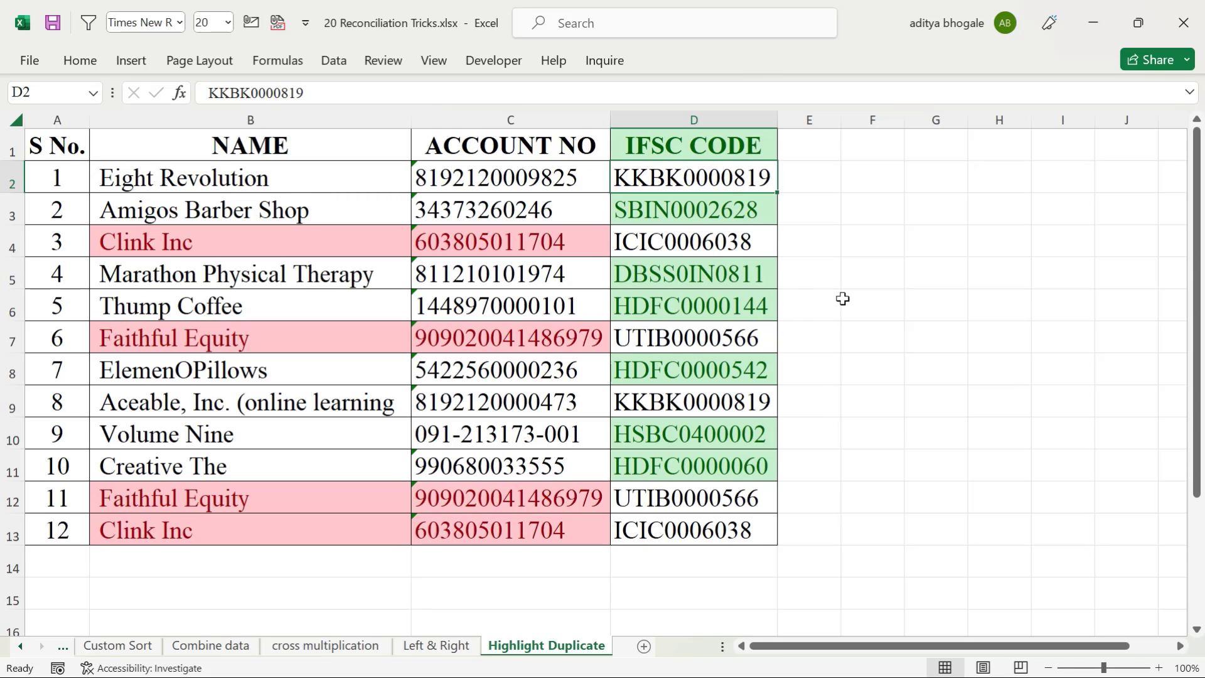
ctrl+click(759, 406)
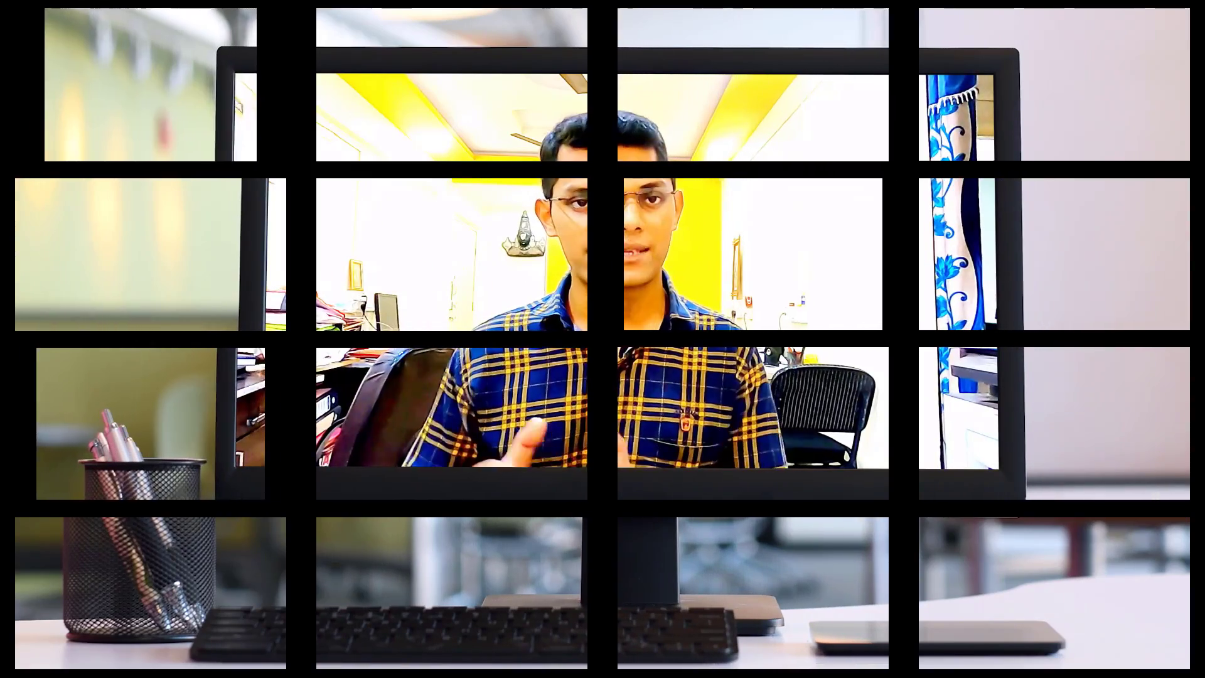